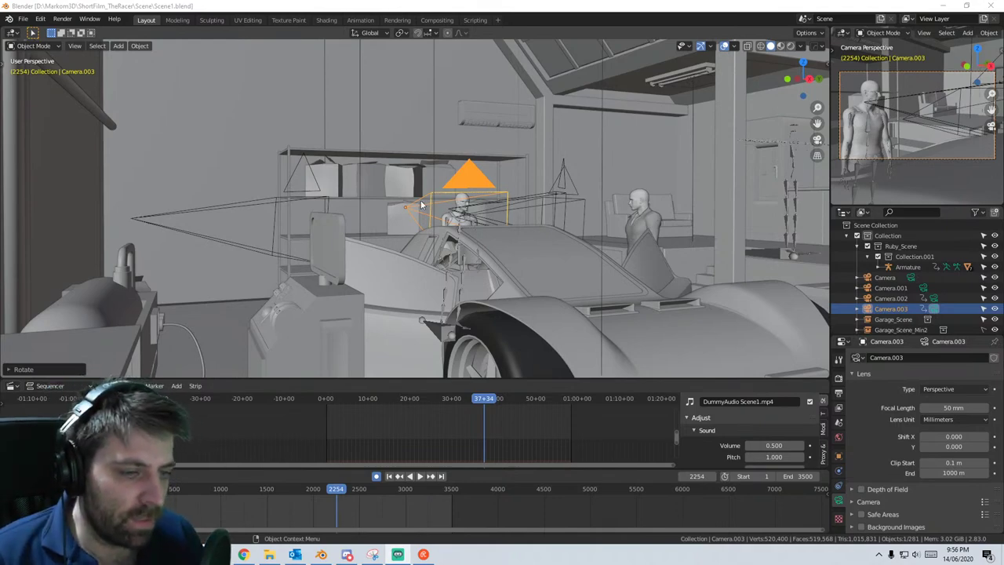
- Close the open Chrome browser window and return to the Blender scene
{"action": "left_click", "coordinate": [245, 554]}
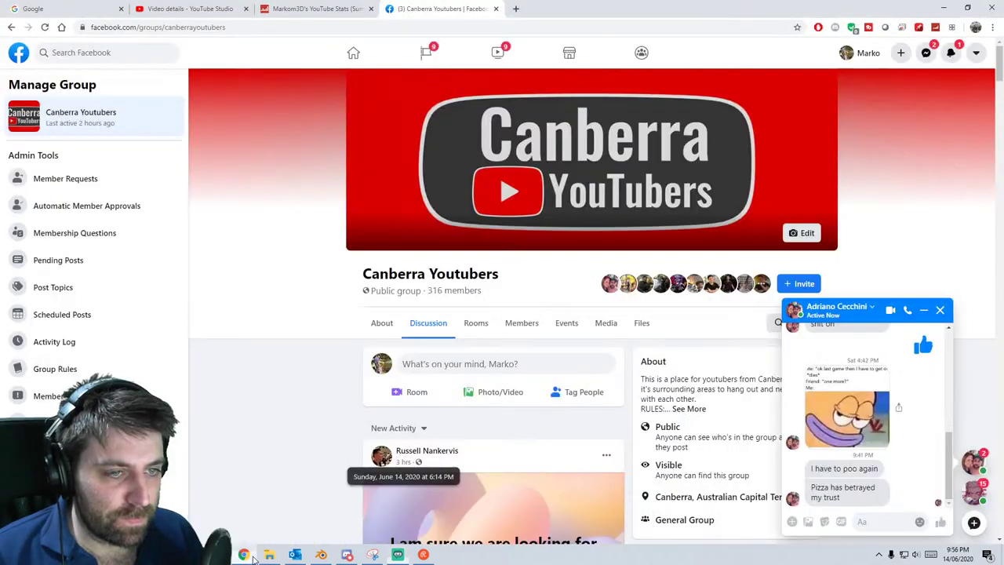
{"action": "left_click", "coordinate": [943, 7]}
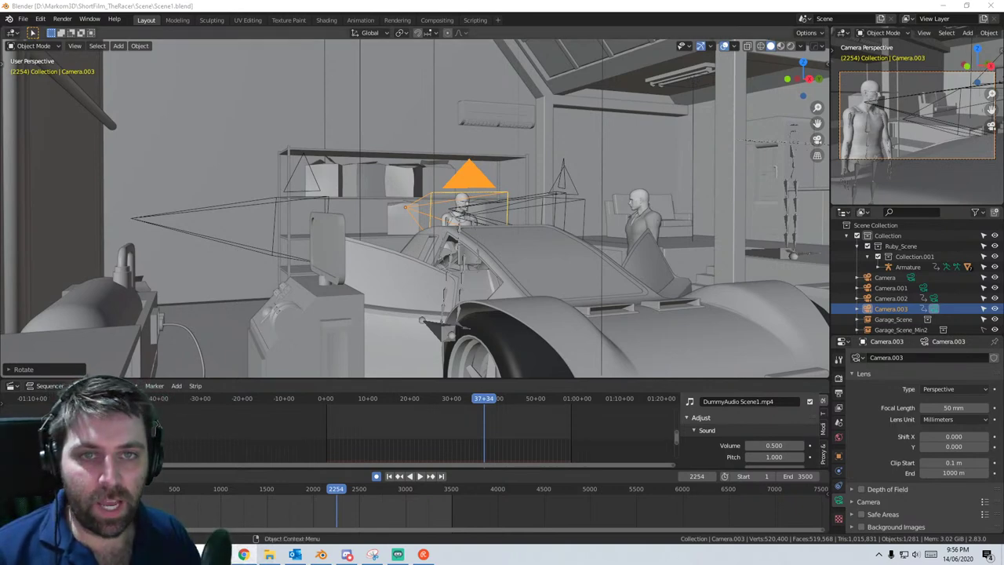
{"action": "right_click", "coordinate": [241, 555]}
{"action": "left_click", "coordinate": [238, 535]}
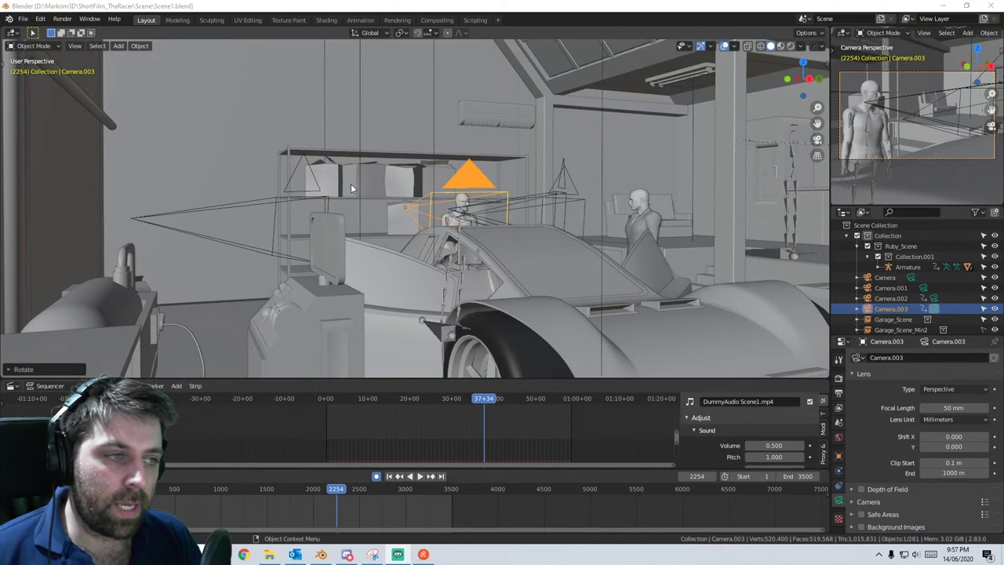
- Play back the scene's animation from frame 0 with the viewport overlays hidden, and restore the overlays once playback is stopped
{"action": "scroll", "coordinate": [513, 287], "scroll_direction": "up", "scroll_amount": 3}
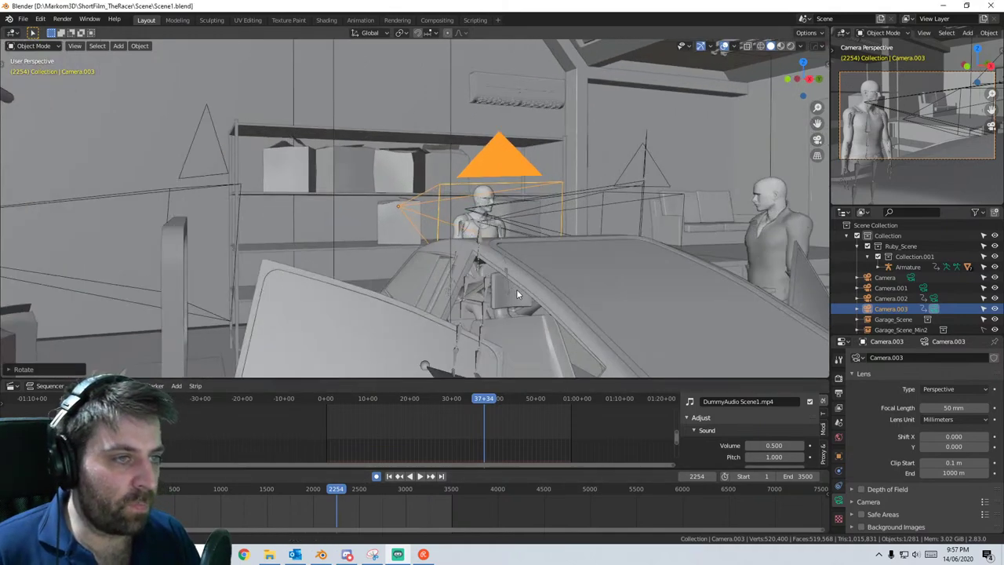
{"action": "middle_click_drag", "start_coordinate": [516, 290], "coordinate": [451, 322]}
{"action": "scroll", "coordinate": [550, 299], "scroll_direction": "up", "scroll_amount": 3}
{"action": "scroll", "coordinate": [450, 320], "scroll_direction": "up", "scroll_amount": 1}
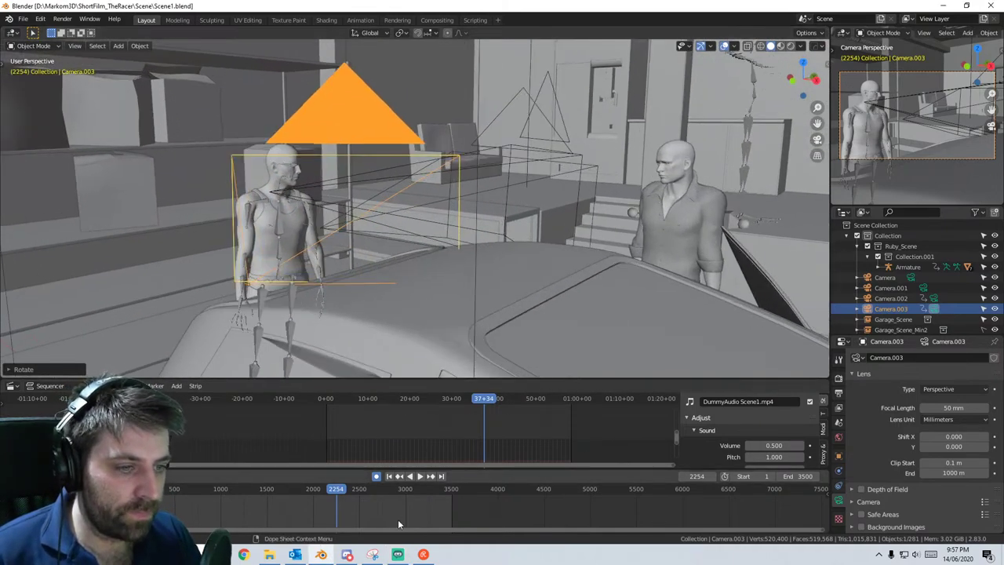
{"action": "left_click_drag", "start_coordinate": [396, 488], "coordinate": [125, 489]}
{"action": "key", "text": "space"}
{"action": "left_click", "coordinate": [414, 476]}
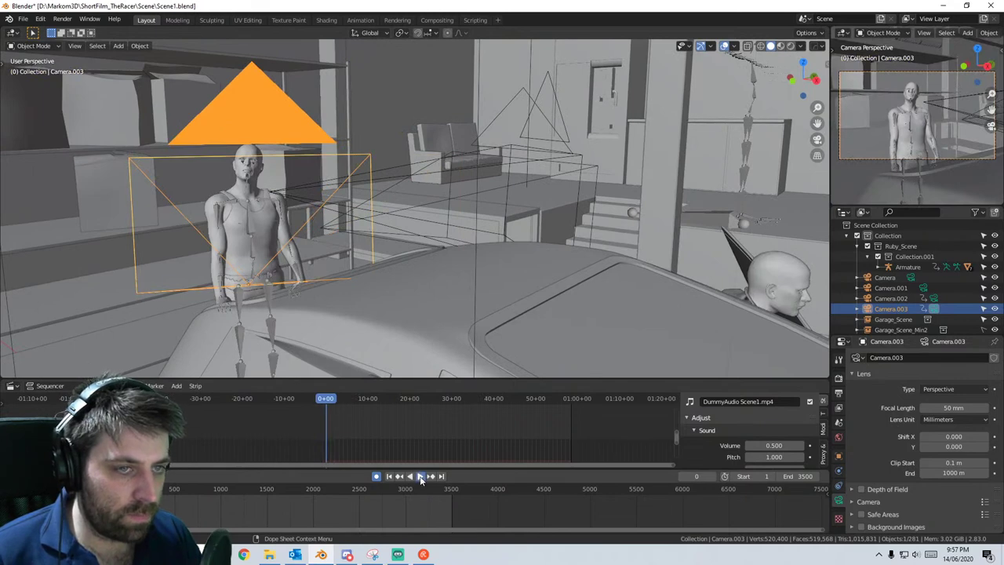
{"action": "left_click", "coordinate": [421, 476]}
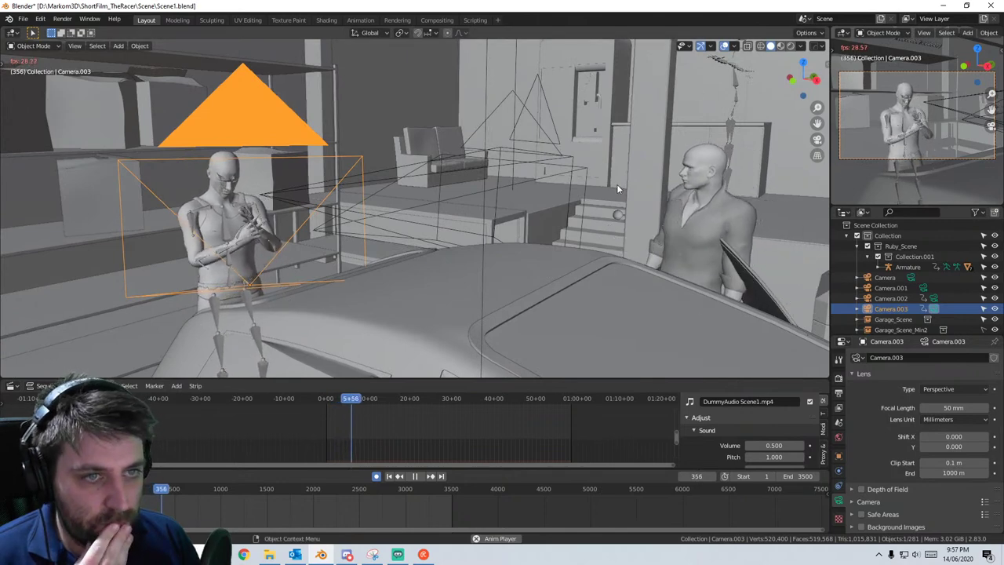
{"action": "left_click", "coordinate": [724, 46]}
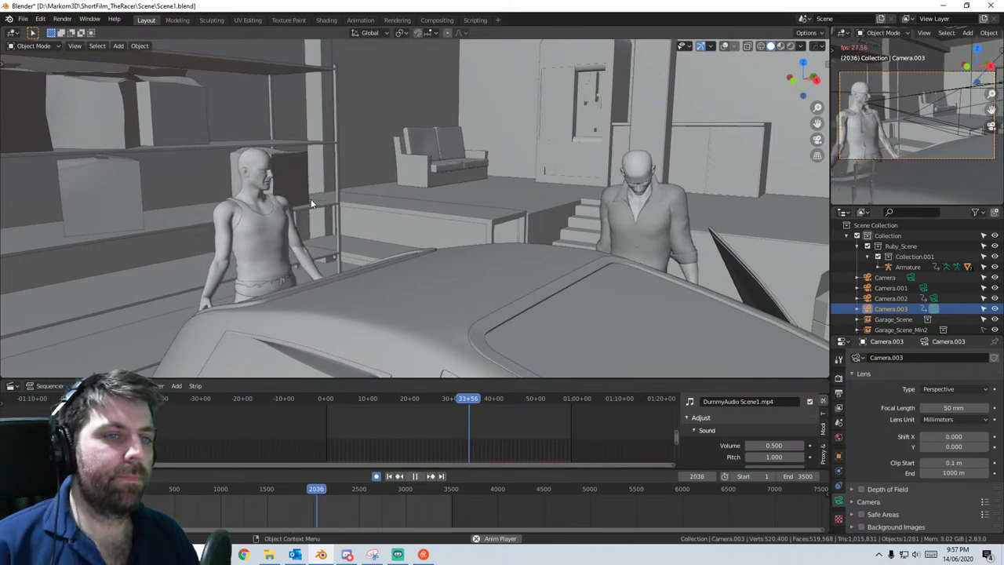
{"action": "left_click", "coordinate": [415, 476]}
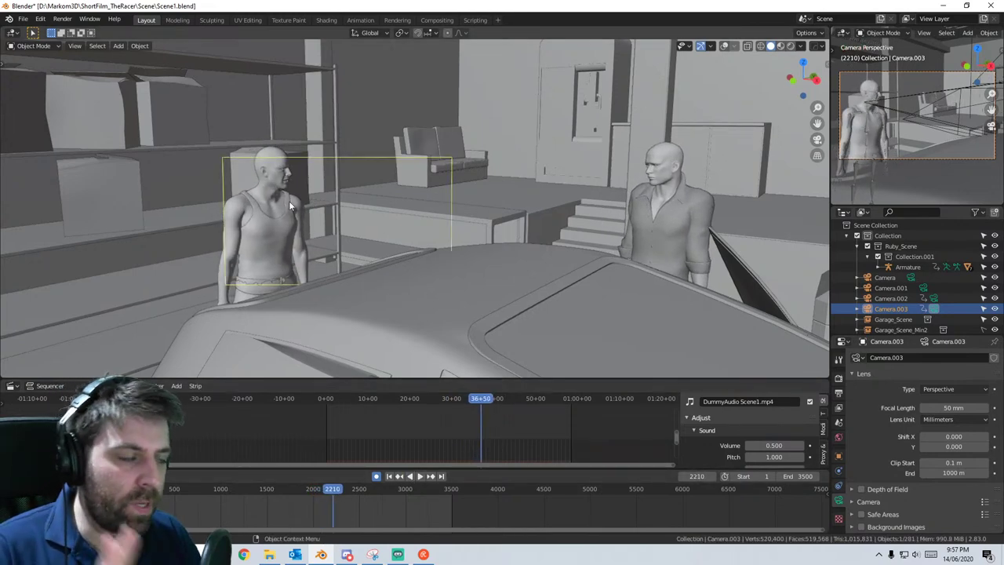
{"action": "left_click", "coordinate": [724, 46]}
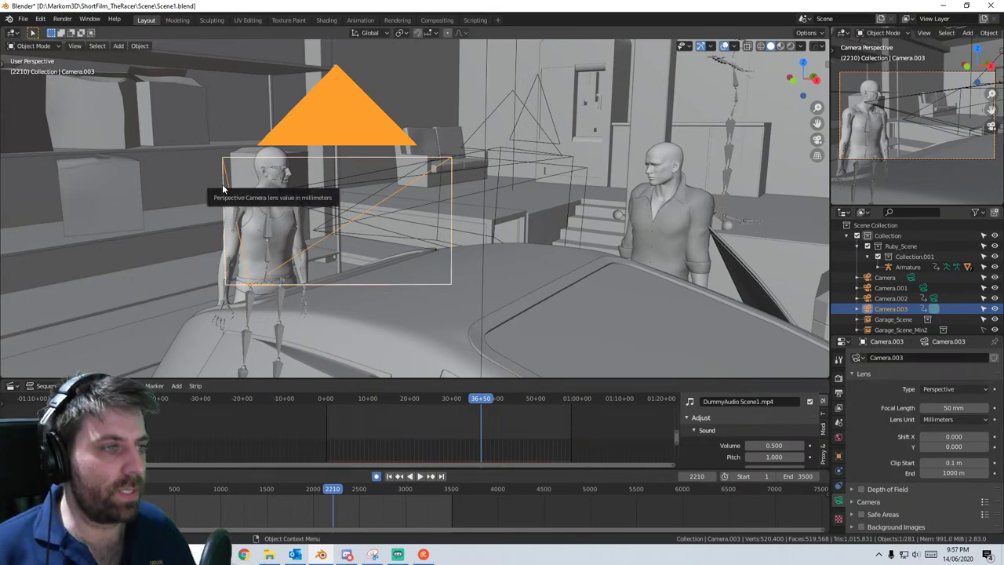
- Save the project as a new file named Scene2.blend in the Scene folder
{"action": "left_click", "coordinate": [23, 19]}
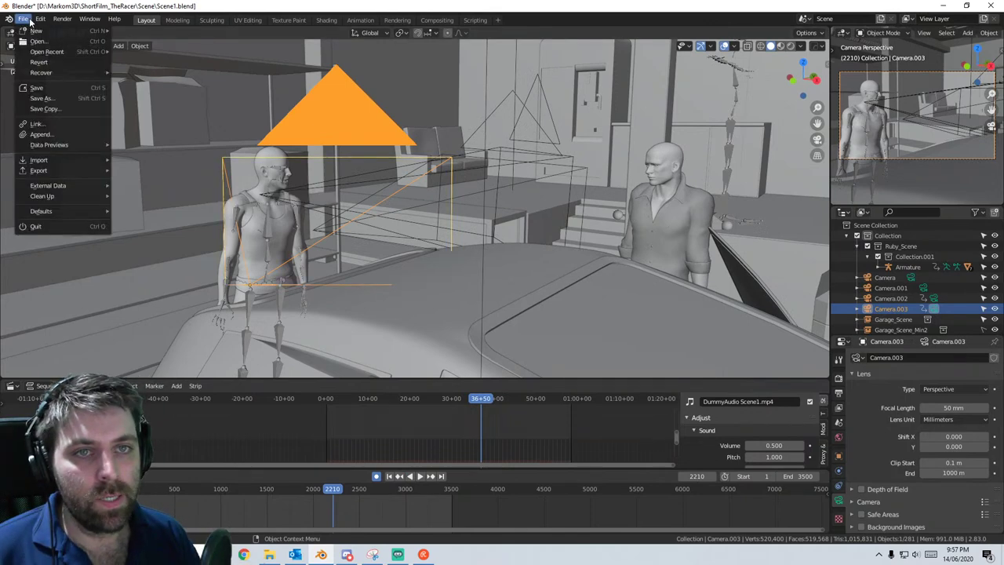
{"action": "left_click", "coordinate": [43, 98]}
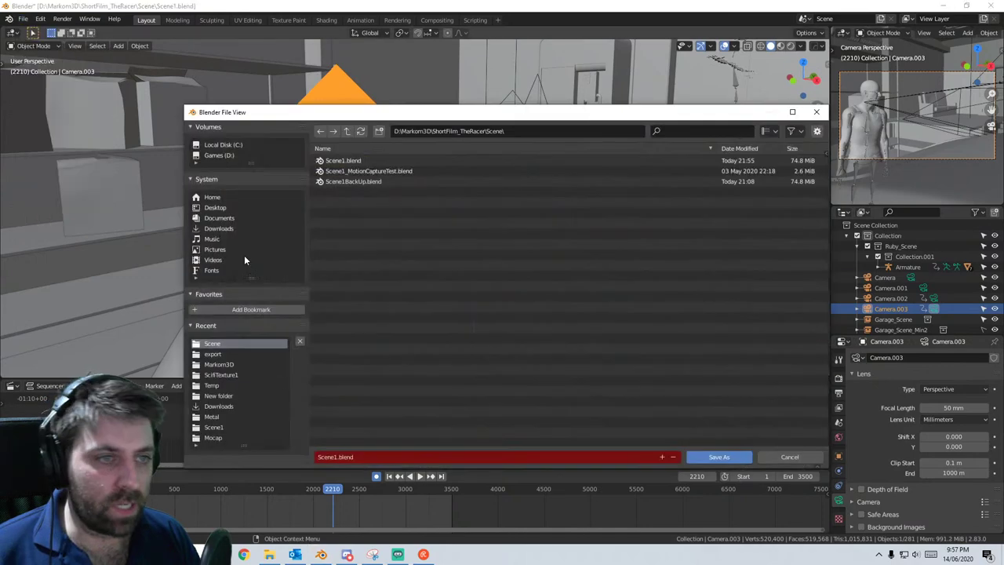
{"action": "left_click", "coordinate": [344, 458]}
{"action": "key", "text": "BackSpace"}
{"action": "type", "text": "2"}
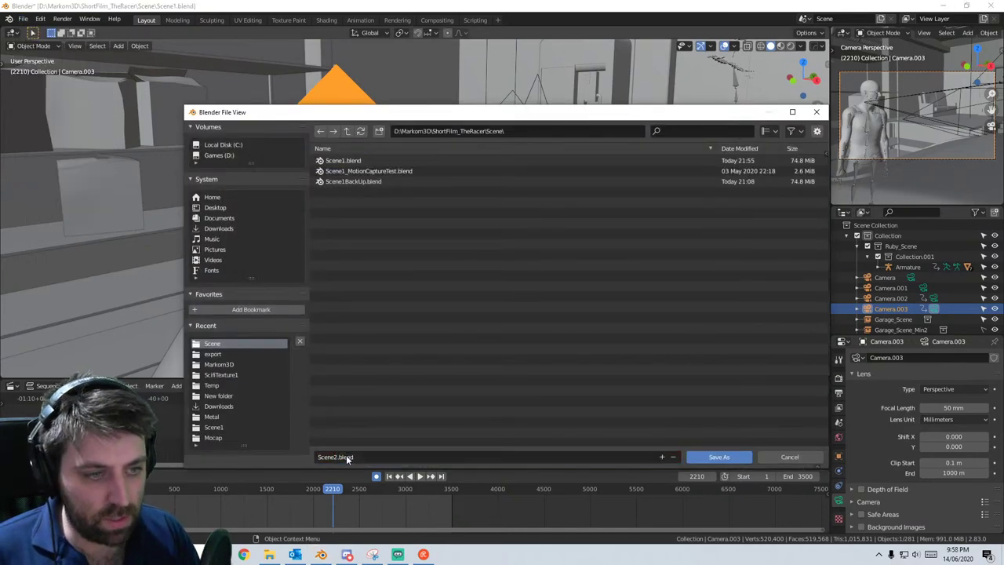
{"action": "left_click", "coordinate": [719, 458]}
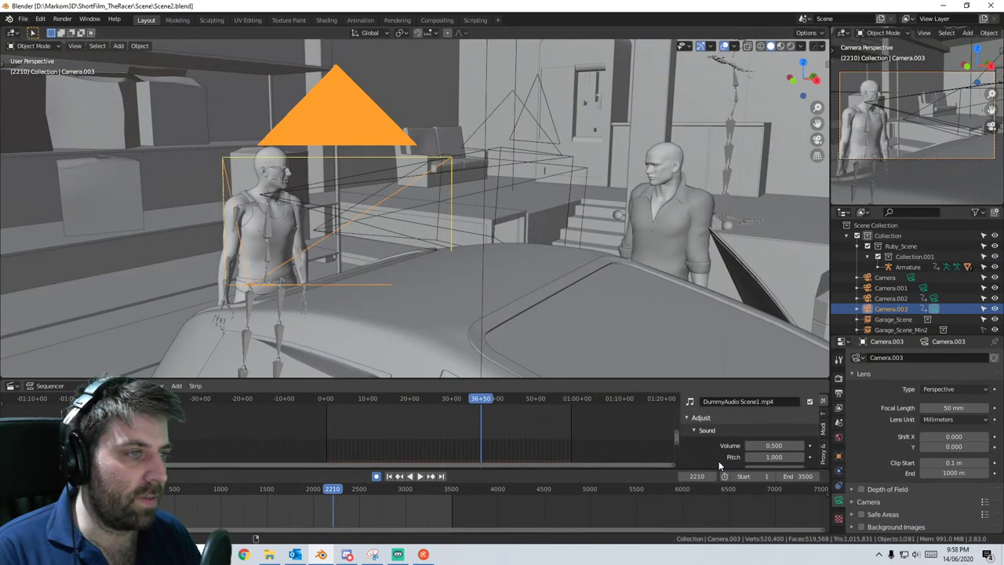
- Delete the tank-top character by selecting and removing all objects in Collection.001, including its armature
{"action": "left_click", "coordinate": [646, 219]}
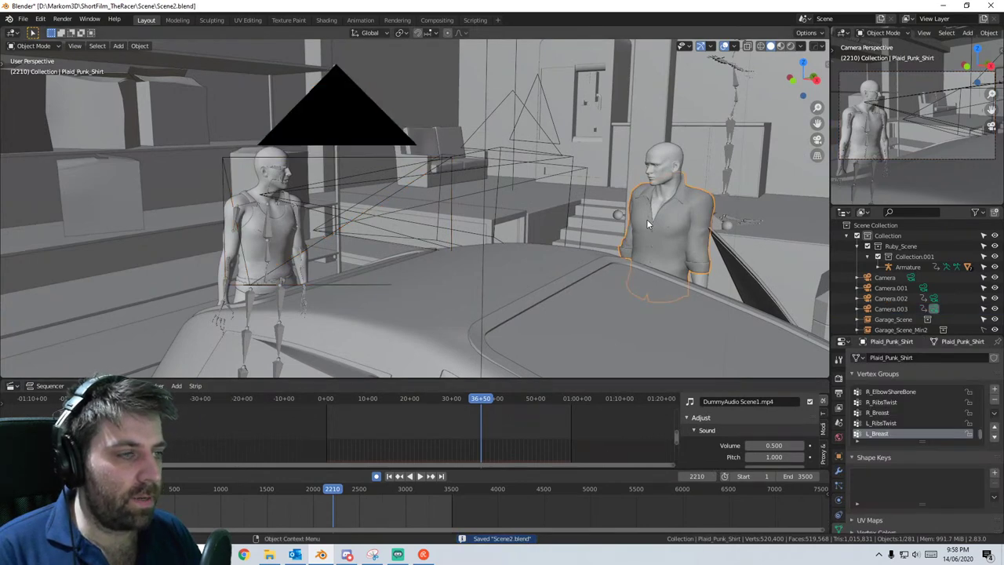
{"action": "left_click", "coordinate": [879, 268]}
{"action": "scroll", "coordinate": [912, 278], "scroll_direction": "down", "scroll_amount": 3}
{"action": "left_click", "coordinate": [921, 309]}
{"action": "scroll", "coordinate": [919, 306], "scroll_direction": "up", "scroll_amount": 2}
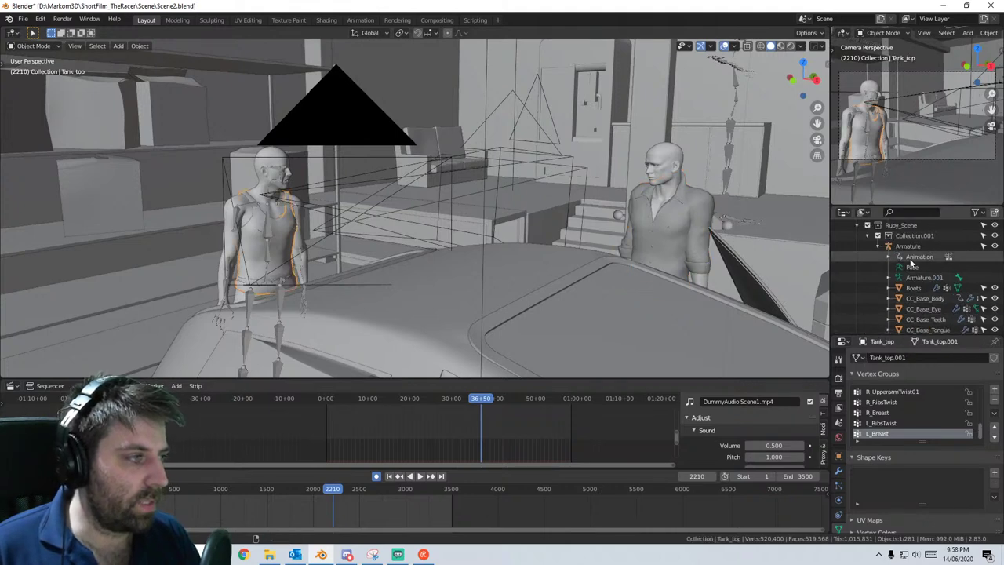
{"action": "double_click", "coordinate": [909, 236]}
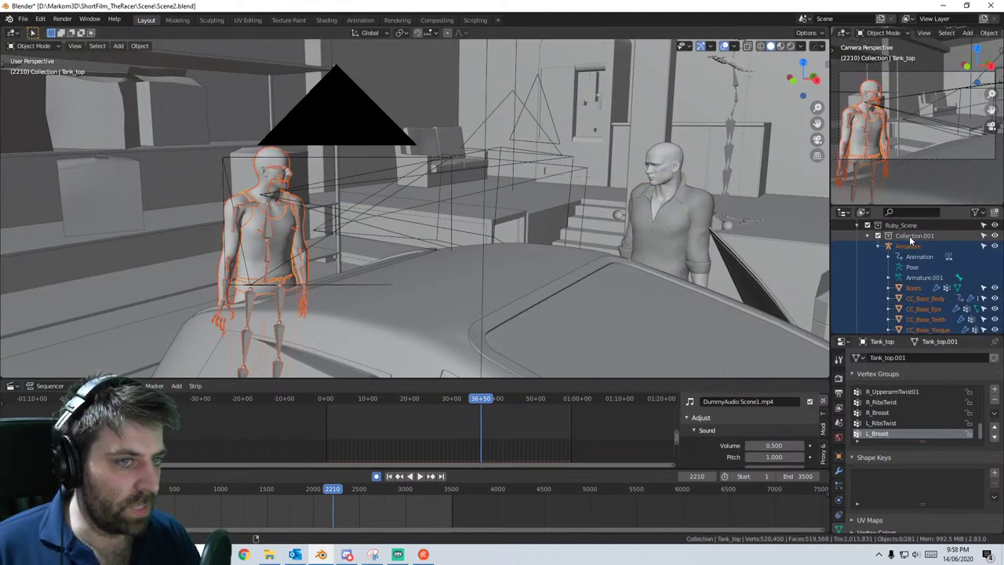
{"action": "key", "text": "Delete"}
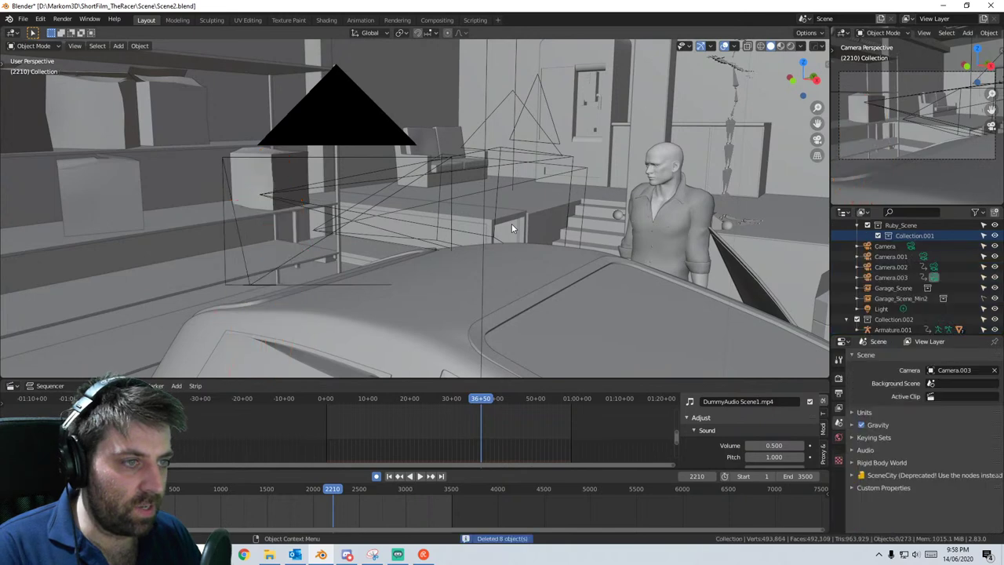
- Delete the plaid-shirt character with its armature from Collection.002, and set the scene's end frame to 4500
{"action": "left_click", "coordinate": [675, 195]}
{"action": "scroll", "coordinate": [863, 328], "scroll_direction": "down", "scroll_amount": 1}
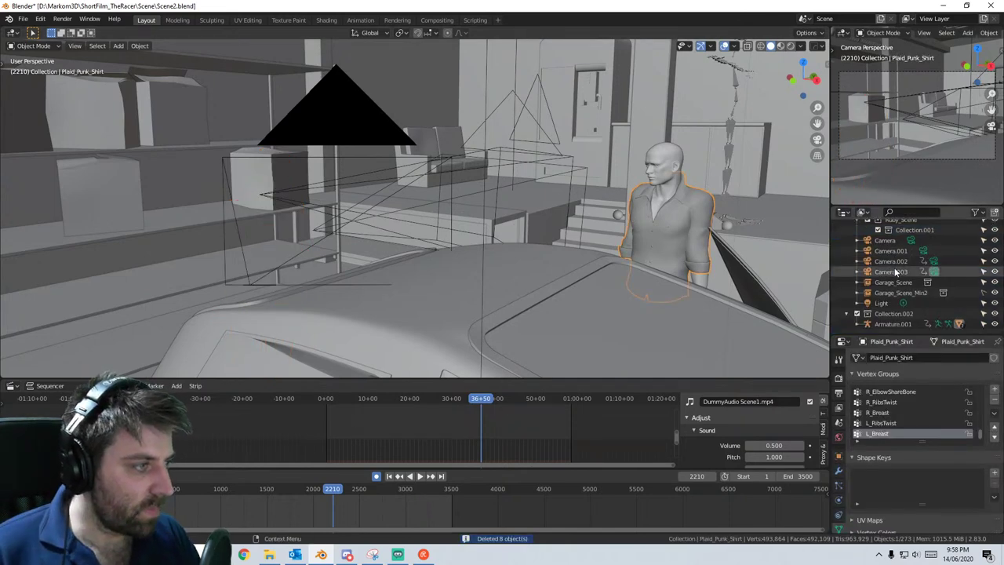
{"action": "scroll", "coordinate": [854, 329], "scroll_direction": "down", "scroll_amount": 5}
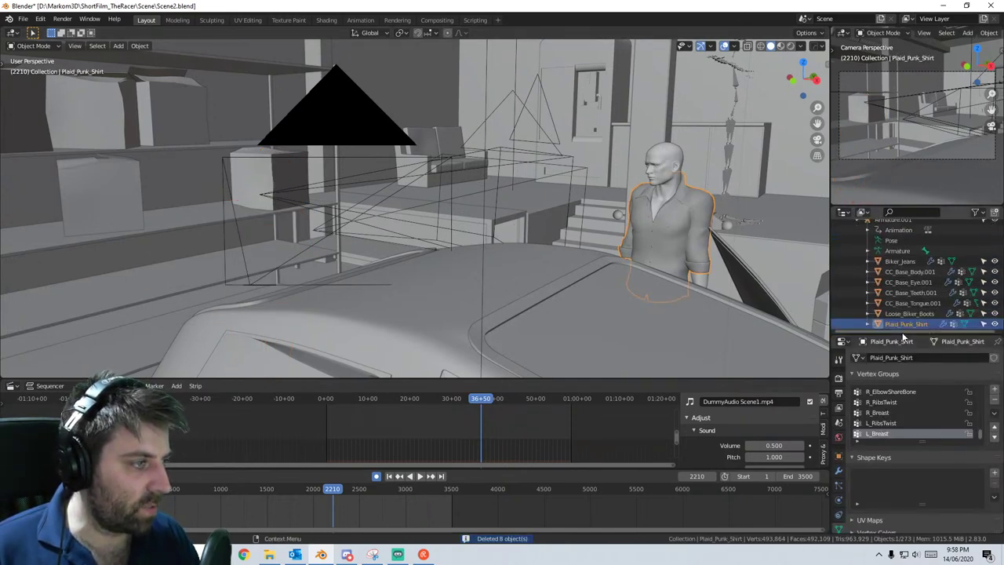
{"action": "left_click", "coordinate": [897, 252], "text": "shift"}
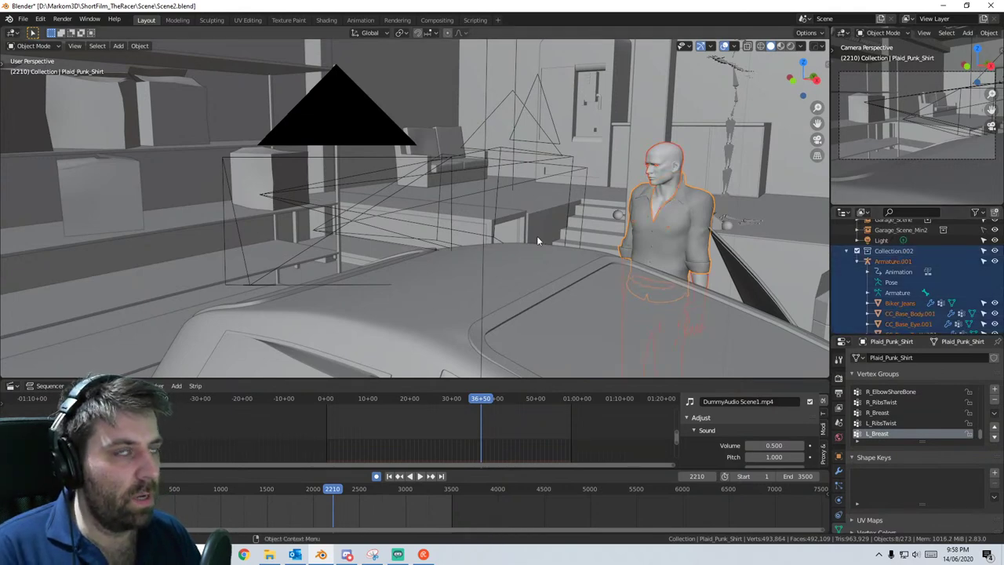
{"action": "key", "text": "Delete"}
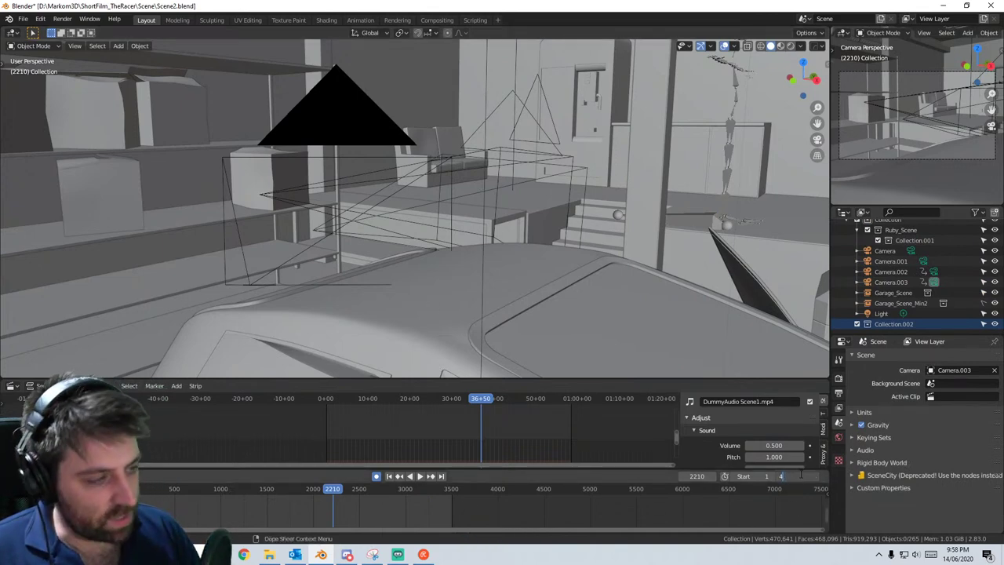
{"action": "key", "text": "Return"}
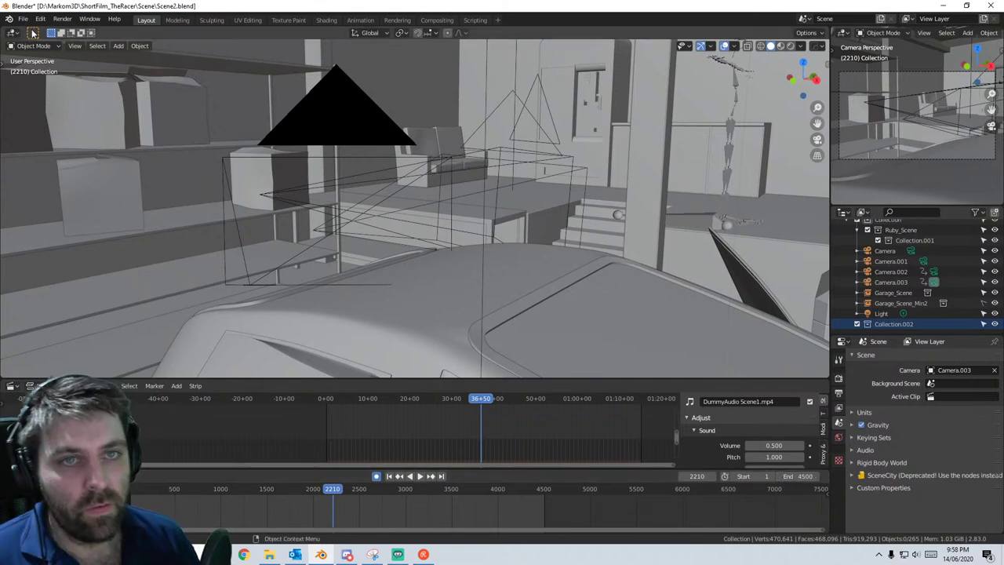
- Append the collection named Collection from Joe_Scene2.blend in the project's Mocap folder
{"action": "left_click", "coordinate": [22, 19]}
{"action": "mouse_move", "coordinate": [72, 160]}
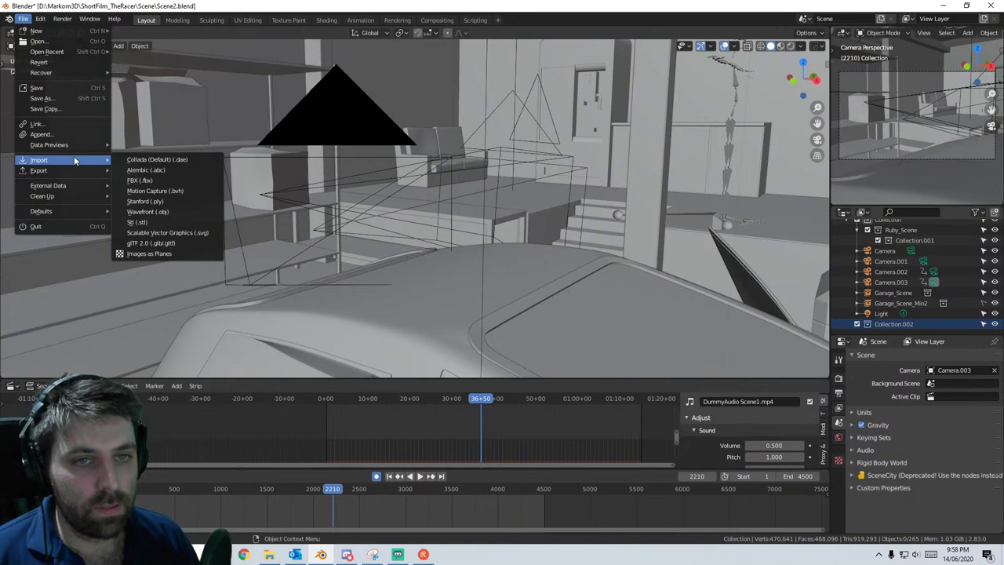
{"action": "left_click", "coordinate": [68, 135]}
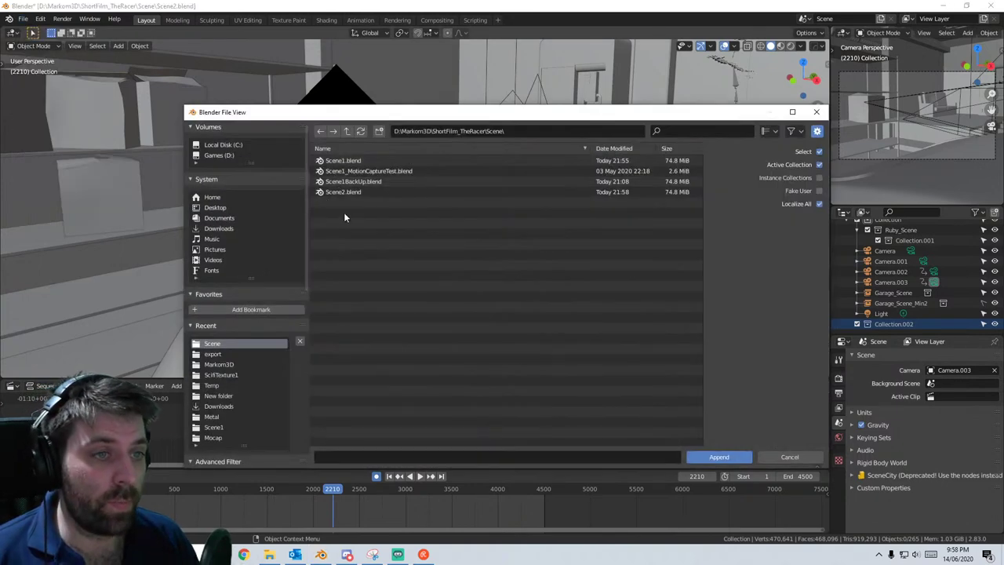
{"action": "left_click", "coordinate": [346, 130]}
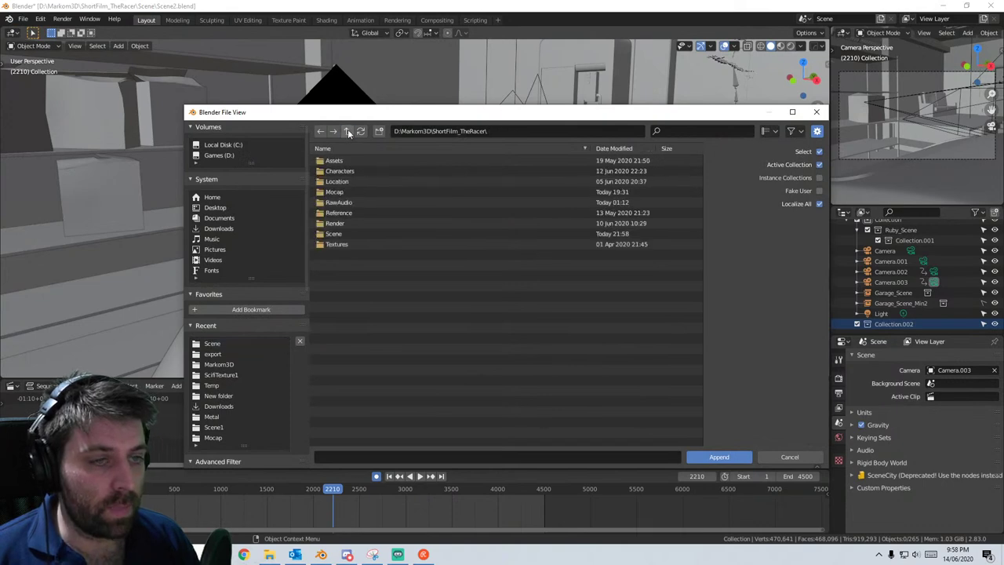
{"action": "left_click", "coordinate": [349, 202]}
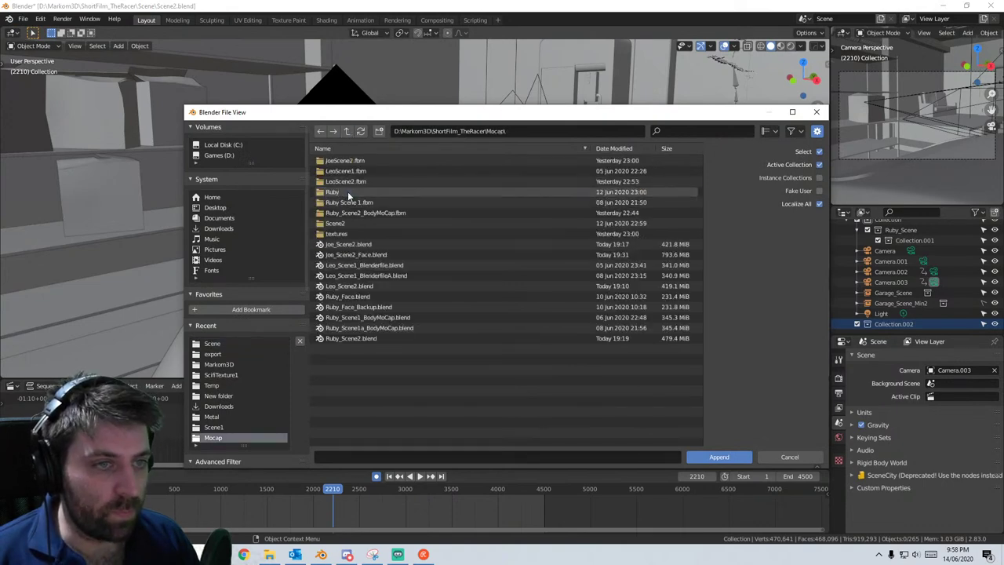
{"action": "left_click", "coordinate": [375, 245]}
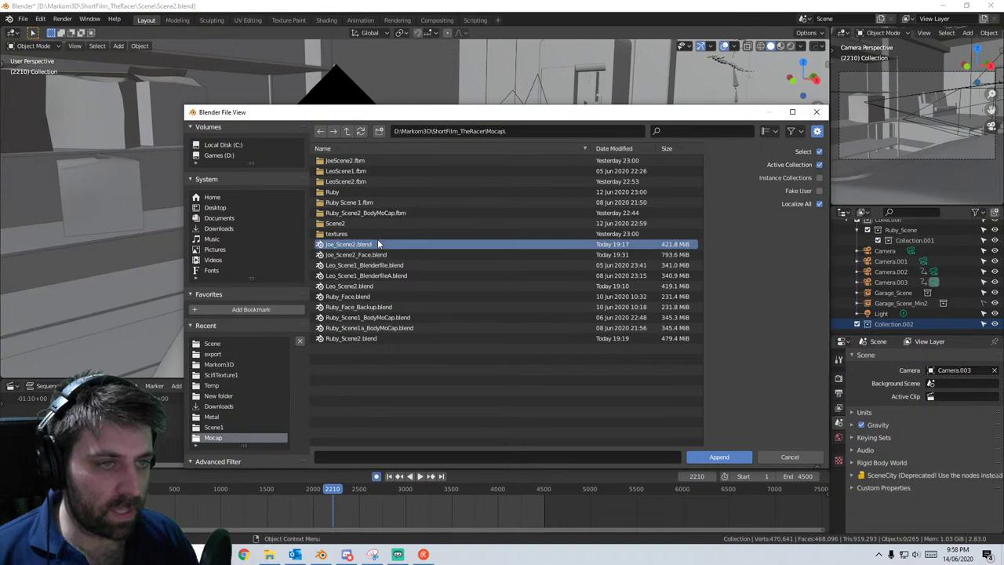
{"action": "double_click", "coordinate": [378, 244]}
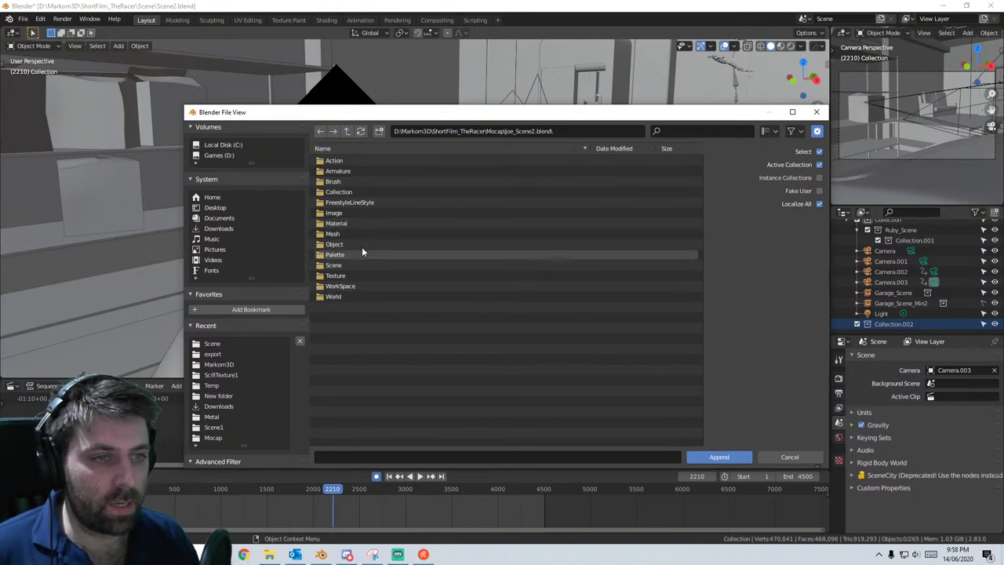
{"action": "double_click", "coordinate": [359, 188]}
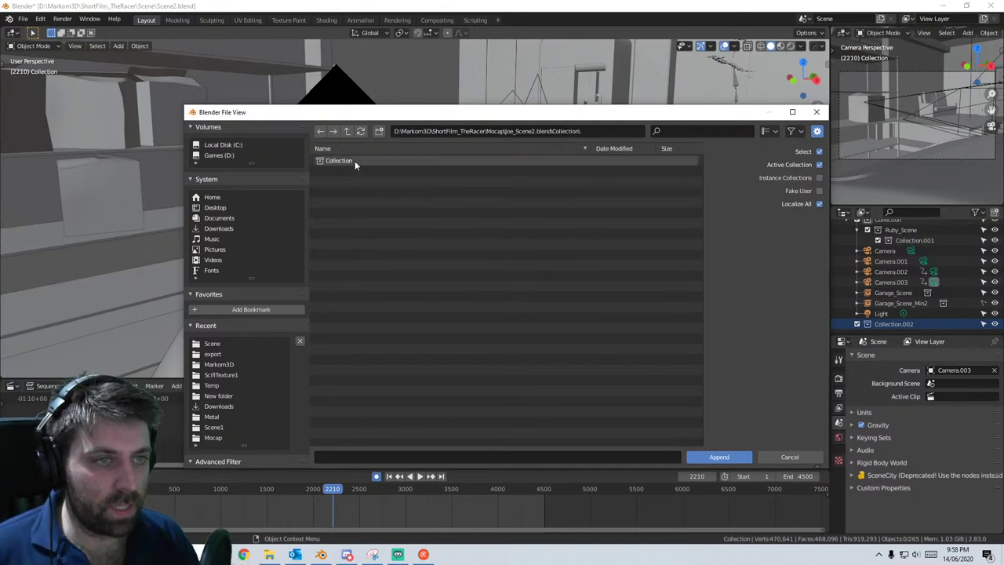
{"action": "double_click", "coordinate": [354, 160]}
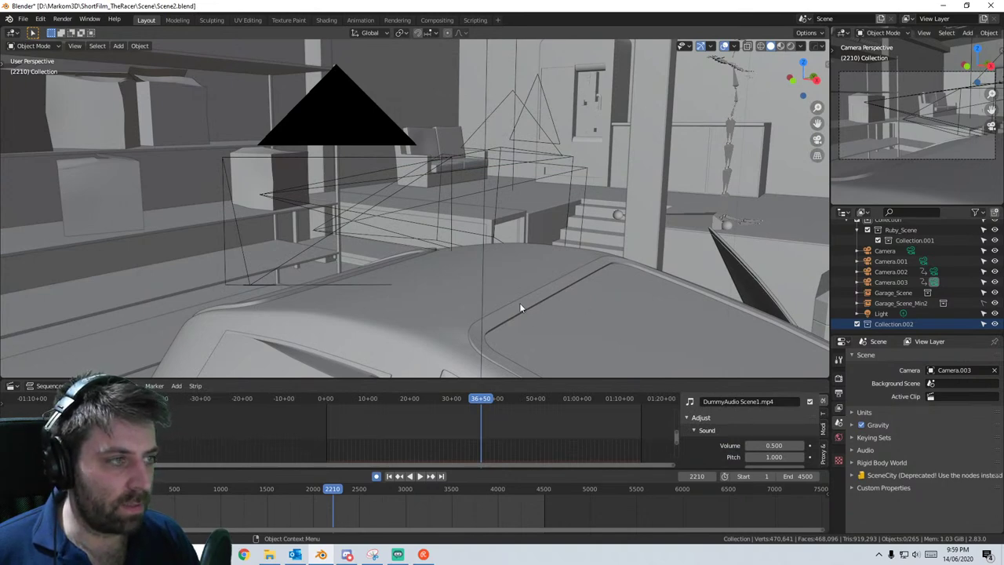
- Select the appended character's armature, move the playhead to frame 686, and bring the sequencer's audio strip into view
{"action": "scroll", "coordinate": [521, 307], "scroll_direction": "down", "scroll_amount": 7}
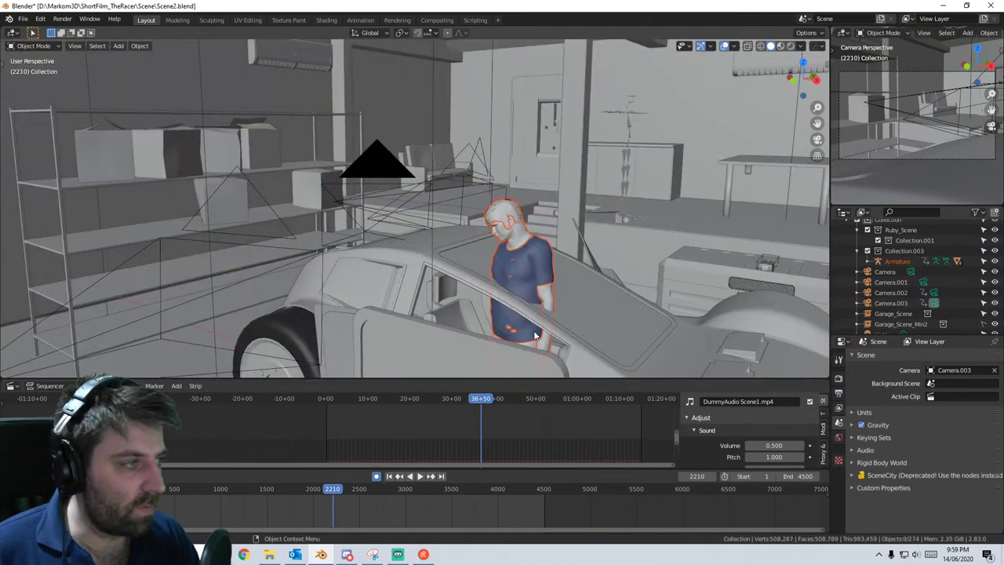
{"action": "middle_click_drag", "start_coordinate": [590, 299], "coordinate": [533, 290]}
{"action": "left_click", "coordinate": [884, 263]}
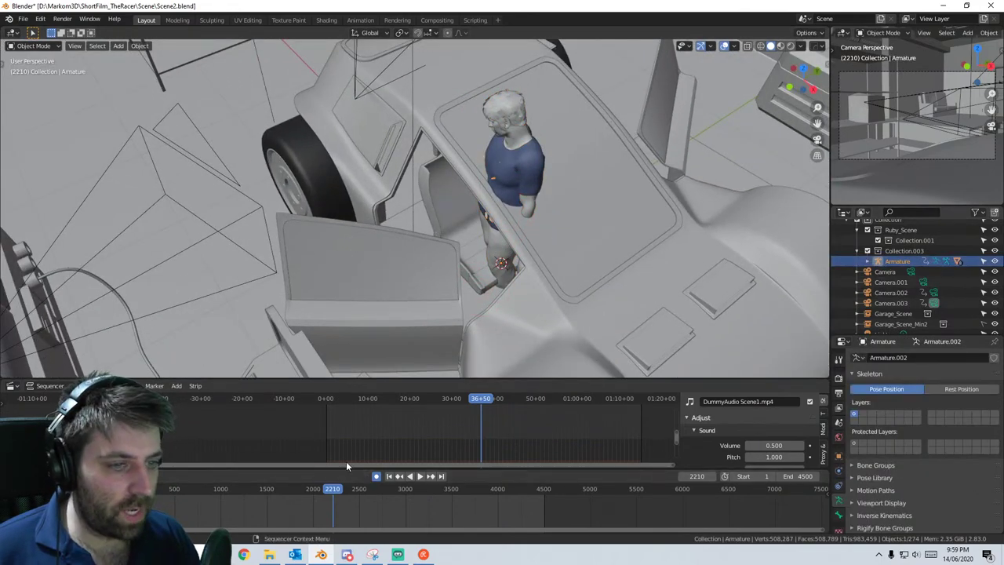
{"action": "left_click_drag", "start_coordinate": [330, 485], "coordinate": [192, 472]}
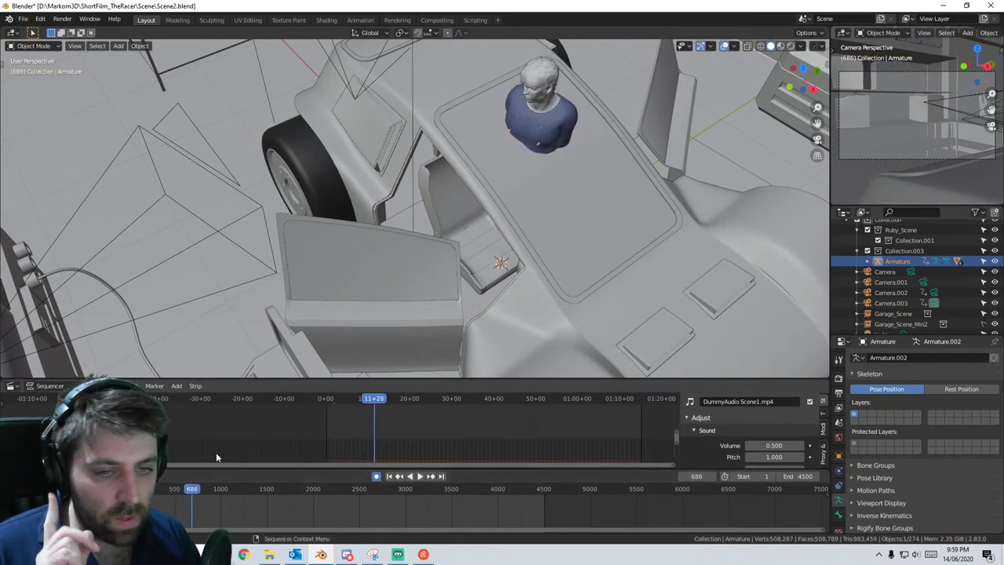
{"action": "middle_click_drag", "start_coordinate": [374, 424], "coordinate": [356, 445]}
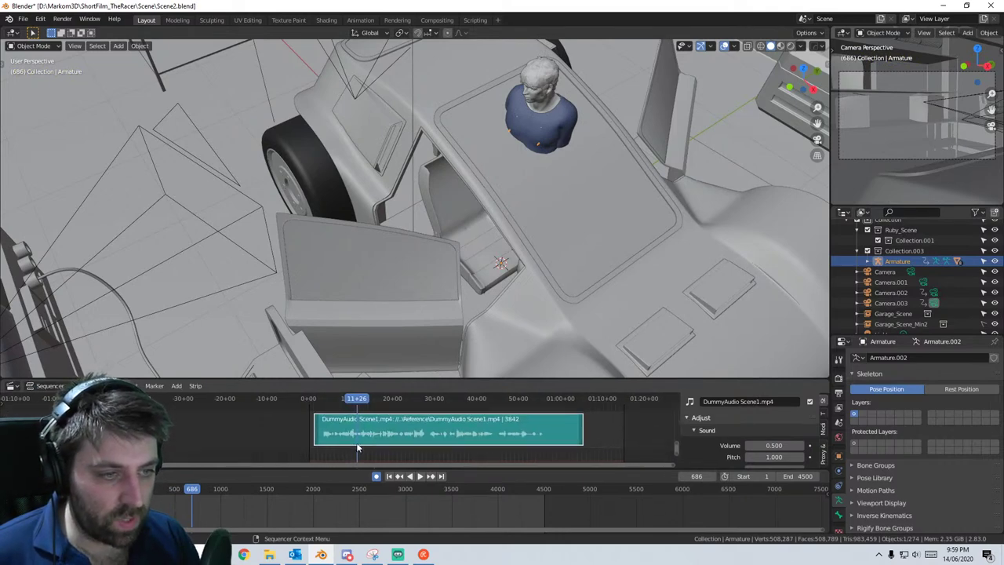
- Remove the DummyAudio Scene1.mp4 sound strip from the sequencer and return the playhead to frame 1
{"action": "key", "text": "x"}
{"action": "left_click", "coordinate": [316, 437]}
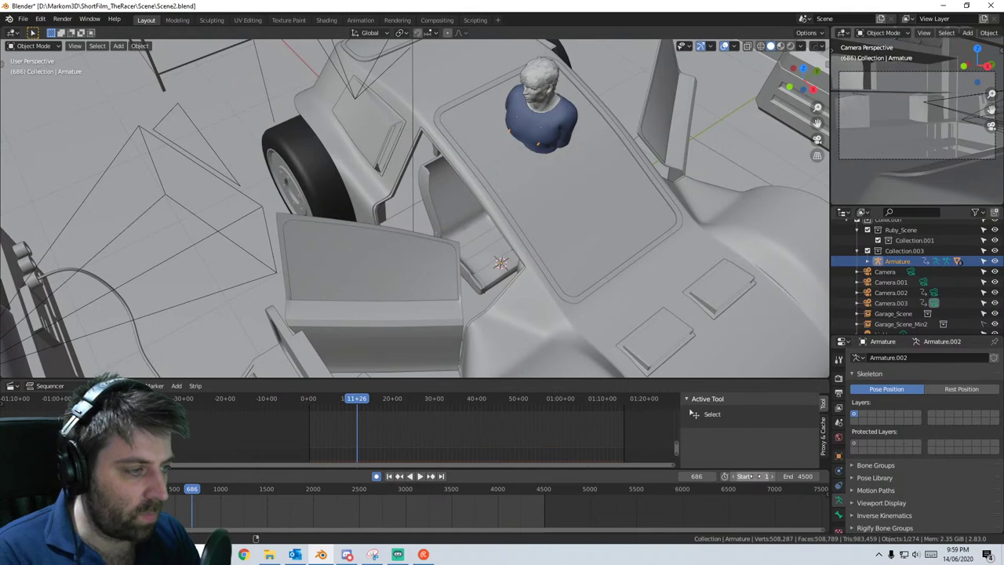
{"action": "key", "text": "shift+Left"}
{"action": "scroll", "coordinate": [307, 428], "scroll_direction": "up", "scroll_amount": 4}
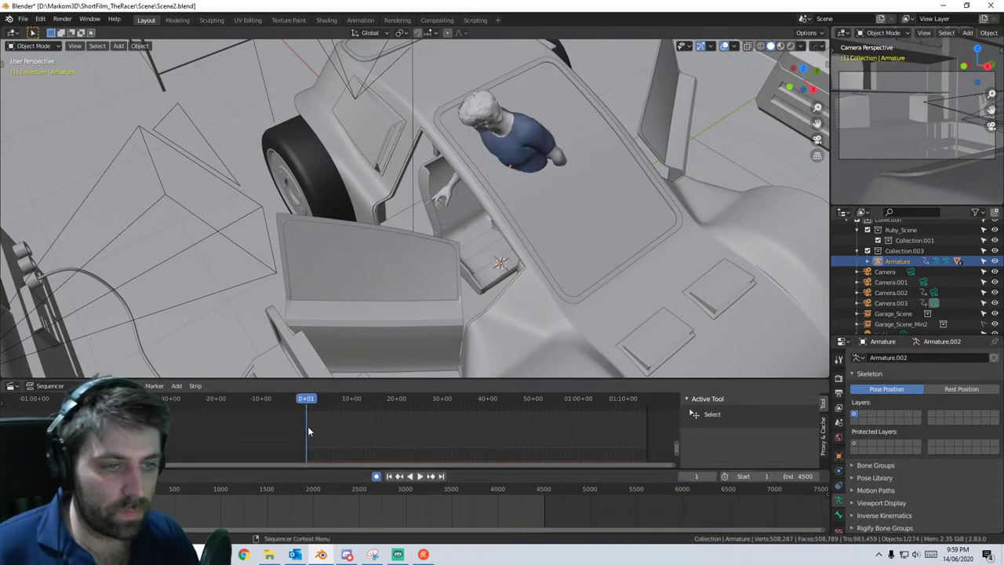
- Add Scene2_Audio.wav from the project's RawAudio folder as a sound strip starting at frame 1
{"action": "key", "text": "shift+a"}
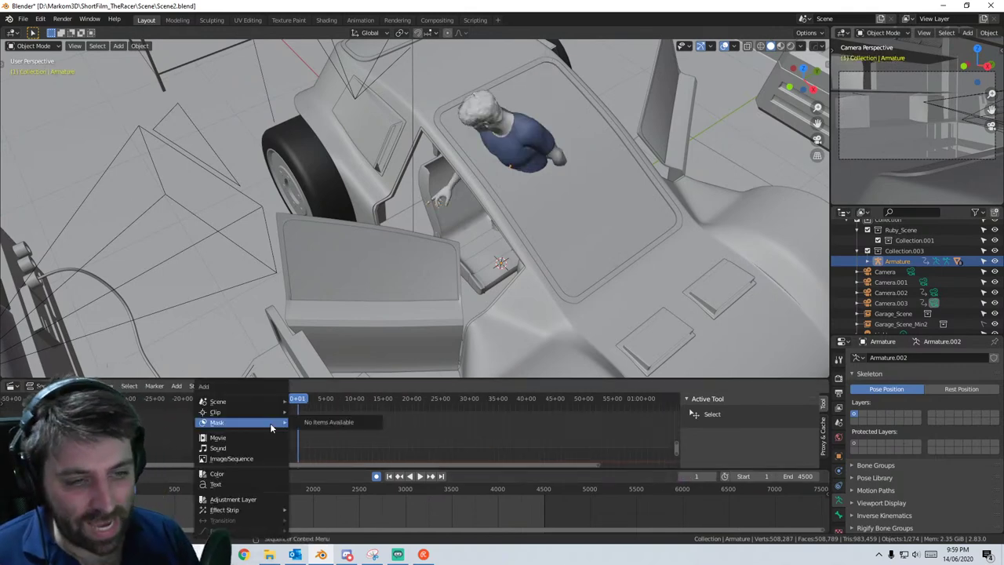
{"action": "left_click", "coordinate": [268, 448]}
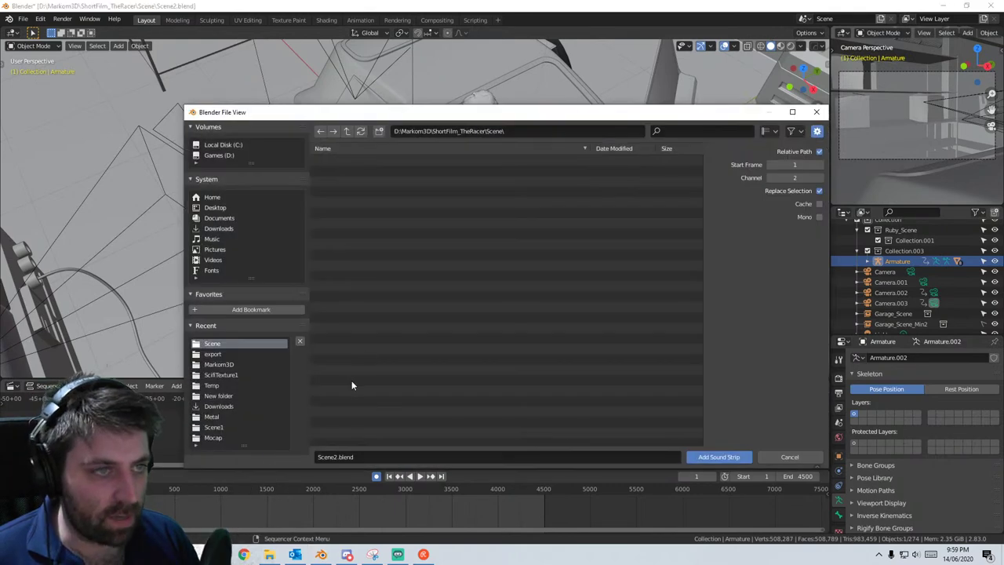
{"action": "left_click", "coordinate": [346, 131]}
{"action": "left_click", "coordinate": [352, 203]}
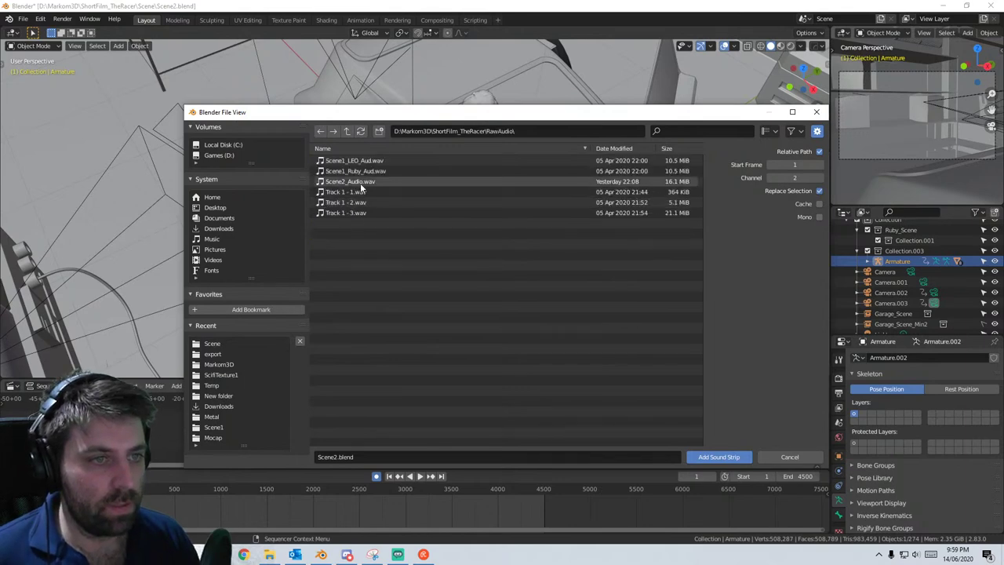
{"action": "double_click", "coordinate": [360, 182]}
{"action": "middle_click_drag", "start_coordinate": [402, 421], "coordinate": [373, 462]}
{"action": "scroll", "coordinate": [391, 429], "scroll_direction": "down", "scroll_amount": 4}
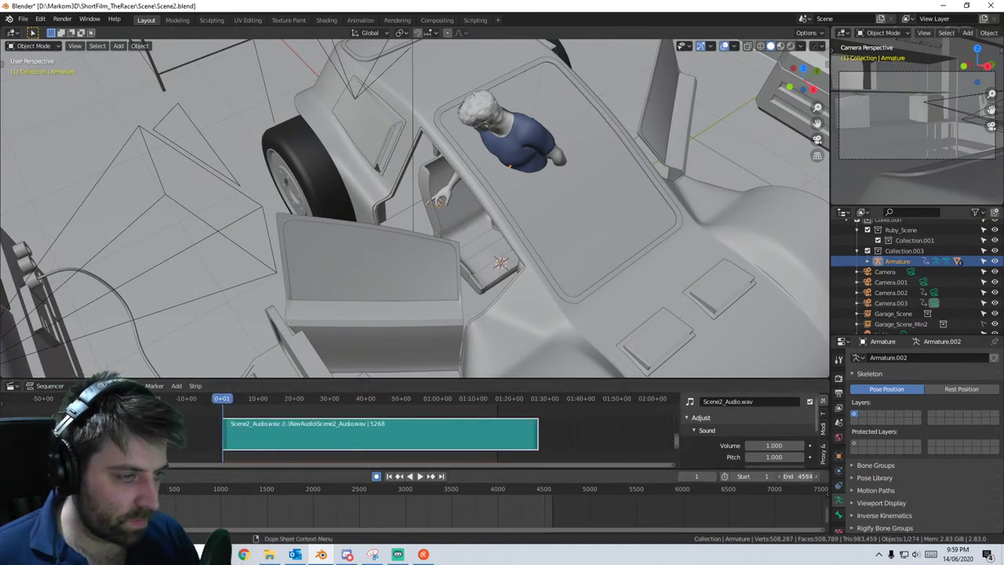
- Set the scene's end frame to 5296, and enable waveform display and mono for the Scene2_Audio.wav strip
{"action": "mouse_move", "coordinate": [792, 476]}
{"action": "left_mouse_down"}
{"action": "mouse_move", "coordinate": [831, 476]}
{"action": "mouse_move", "coordinate": [804, 476]}
{"action": "left_mouse_up"}
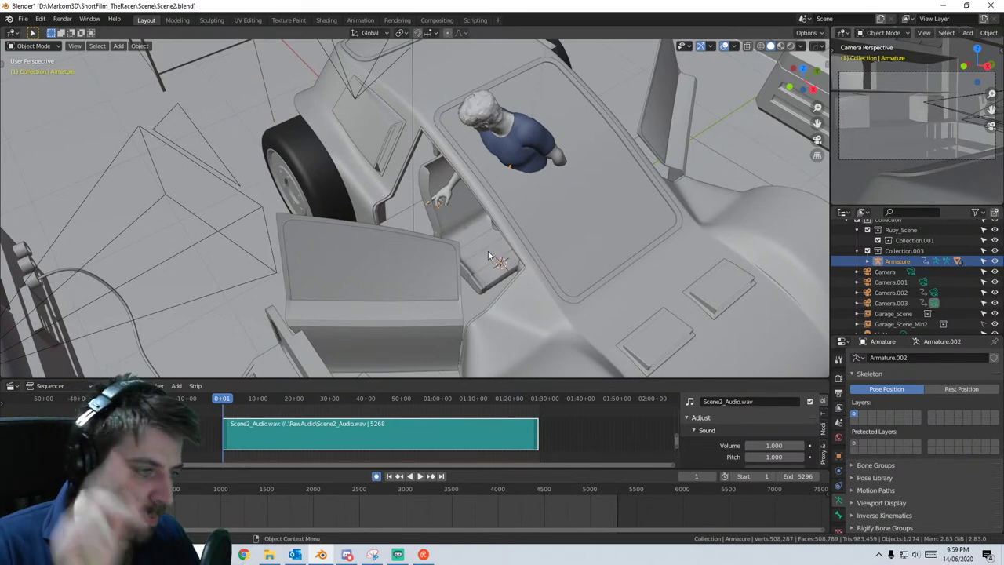
{"action": "scroll", "coordinate": [708, 447], "scroll_direction": "down", "scroll_amount": 3}
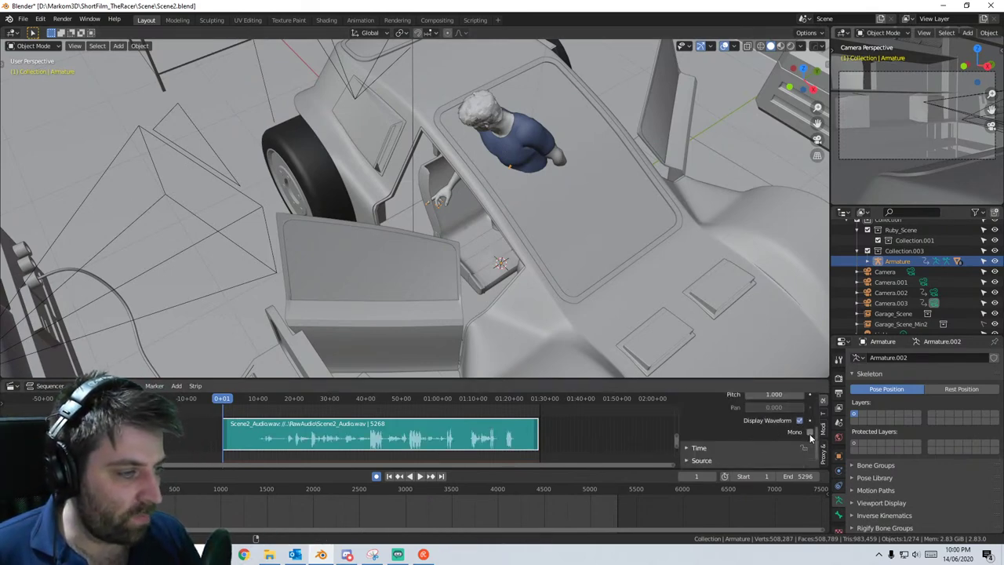
{"action": "left_click", "coordinate": [810, 432]}
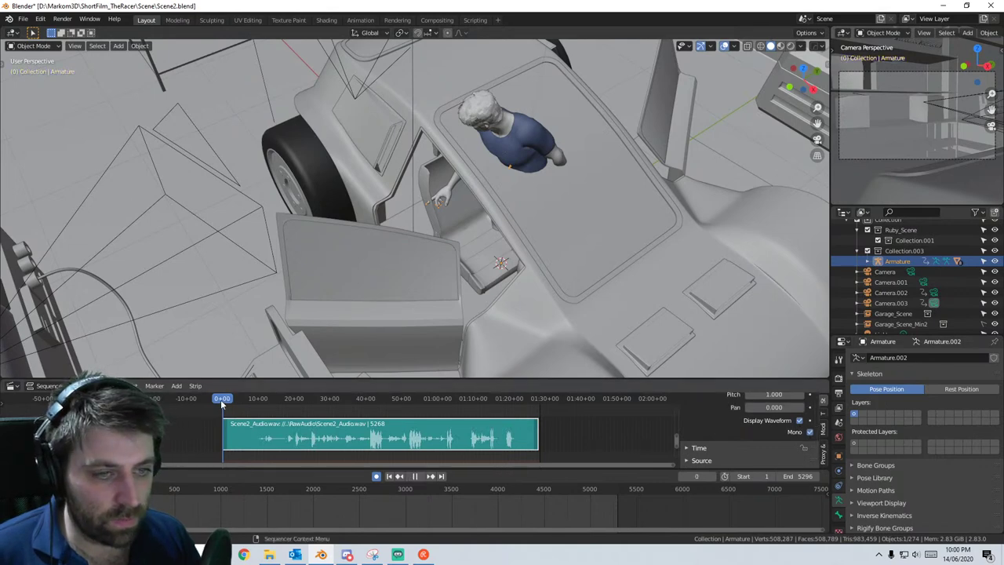
- Play the animation from the start to frame 1290, checking the character's movement against the new audio
{"action": "key", "text": "shift+space"}
{"action": "key", "text": "space"}
{"action": "key", "text": "Escape"}
{"action": "key", "text": "space"}
{"action": "key", "text": "Escape"}
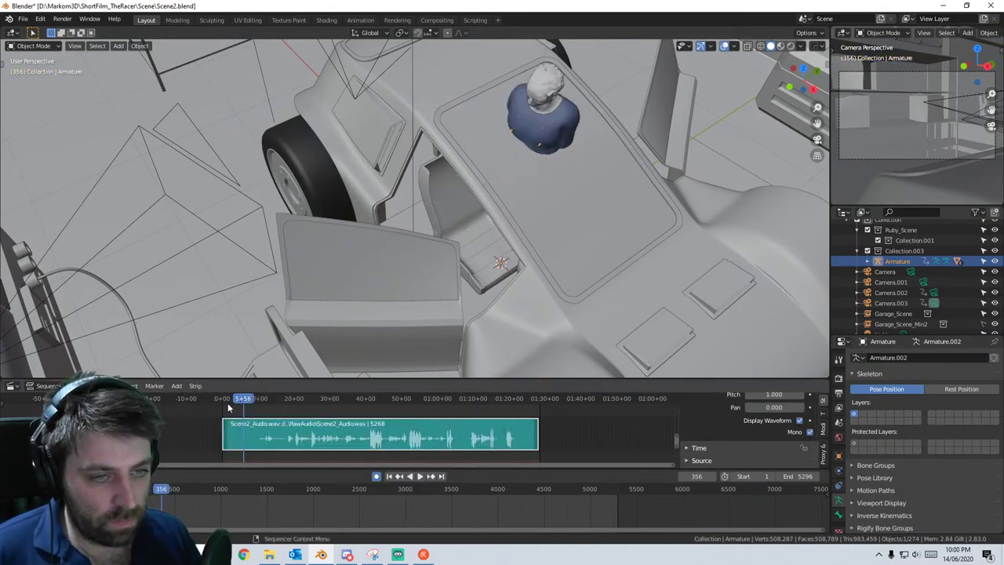
{"action": "key", "text": "space"}
{"action": "scroll", "coordinate": [251, 402], "scroll_direction": "up", "scroll_amount": 4}
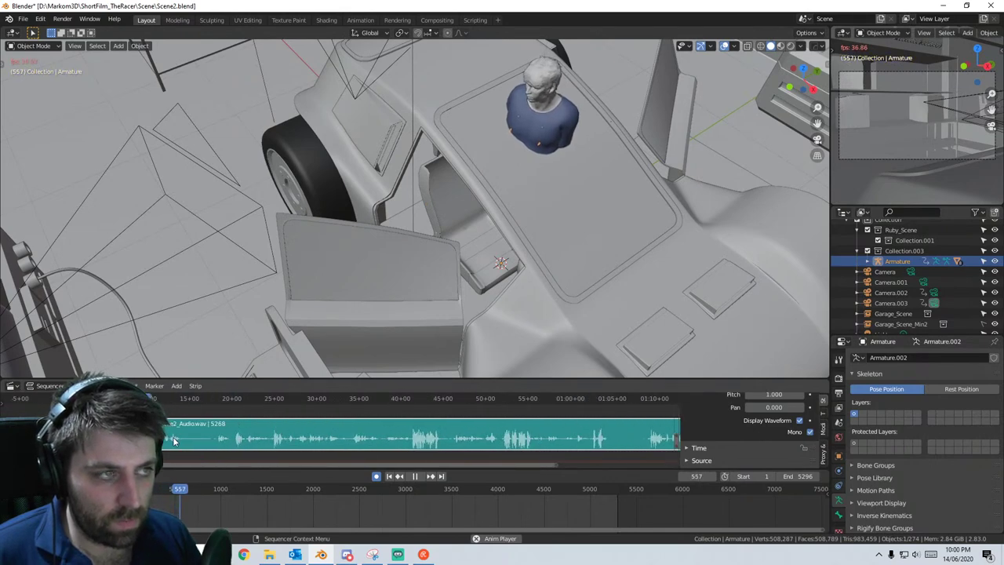
{"action": "middle_click_drag", "start_coordinate": [315, 443], "coordinate": [289, 437]}
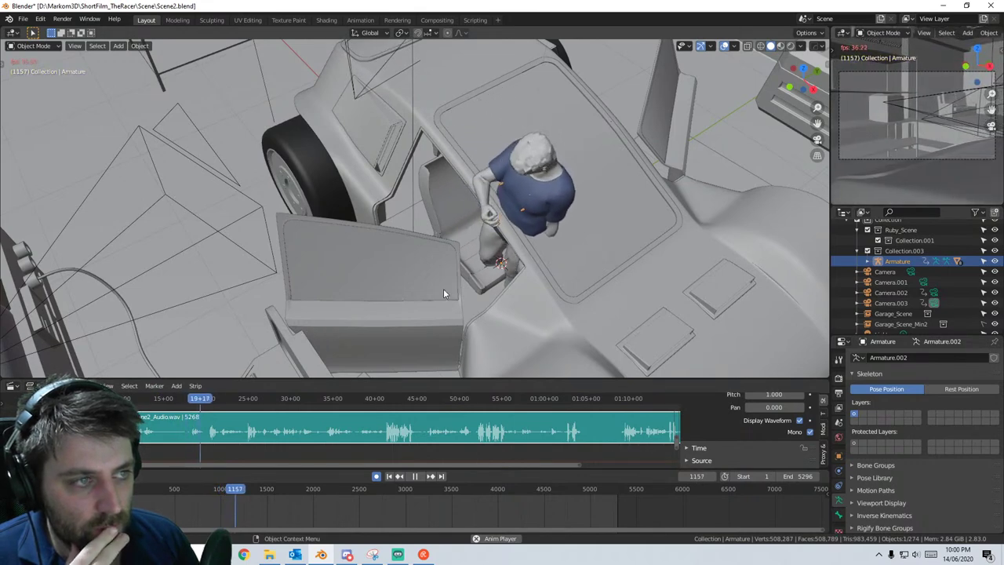
{"action": "left_click", "coordinate": [415, 475]}
{"action": "middle_click_drag", "start_coordinate": [445, 292], "coordinate": [461, 205], "text": "shift"}
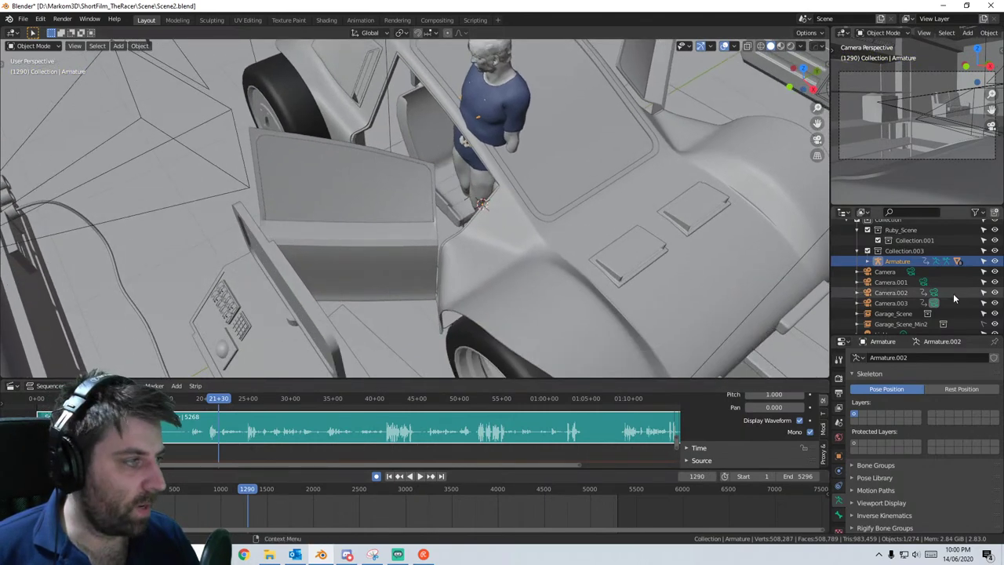
- Switch the viewport to wireframe shading in top view, and turn off automatic keyframing
{"action": "key", "text": "z"}
{"action": "left_click", "coordinate": [411, 263]}
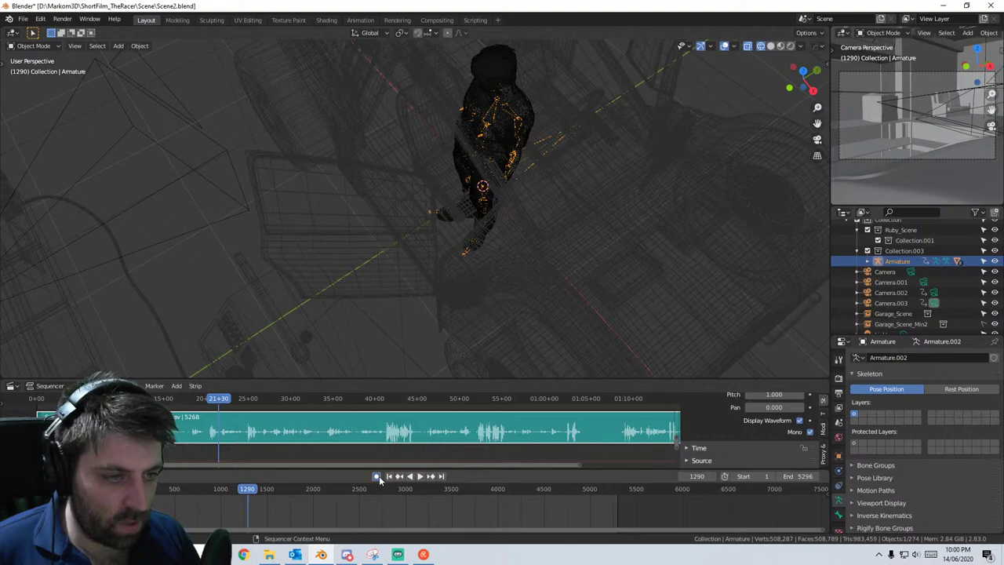
{"action": "key", "text": "KP_7"}
{"action": "scroll", "coordinate": [494, 194], "scroll_direction": "up", "scroll_amount": 2}
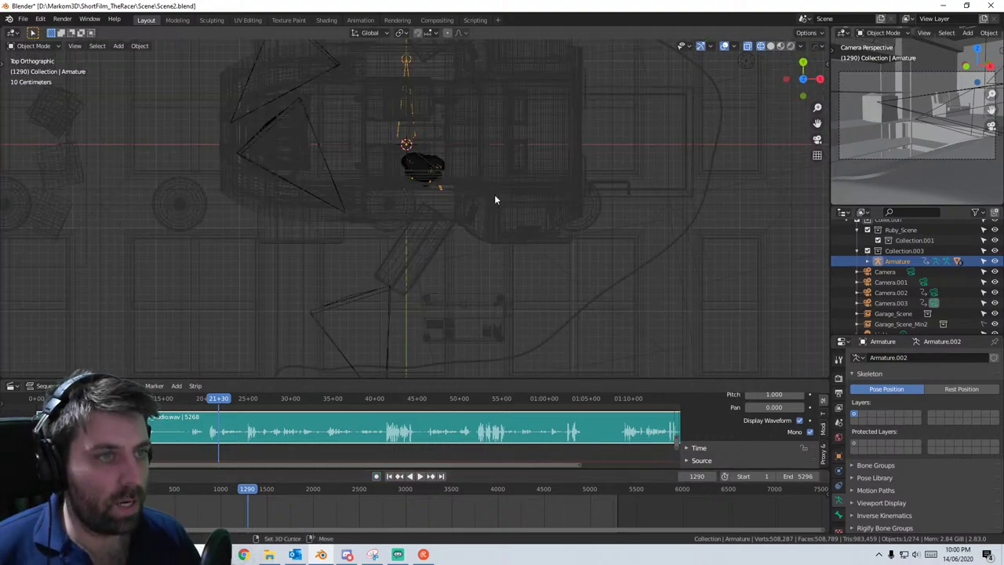
{"action": "middle_click_drag", "start_coordinate": [494, 194], "coordinate": [489, 256], "text": "shift"}
- Move the blue-shirt character's armature out of the car to the floor beside the open door, rotating it about a quarter turn clockwise
{"action": "left_click", "coordinate": [428, 167]}
{"action": "left_click", "coordinate": [404, 137]}
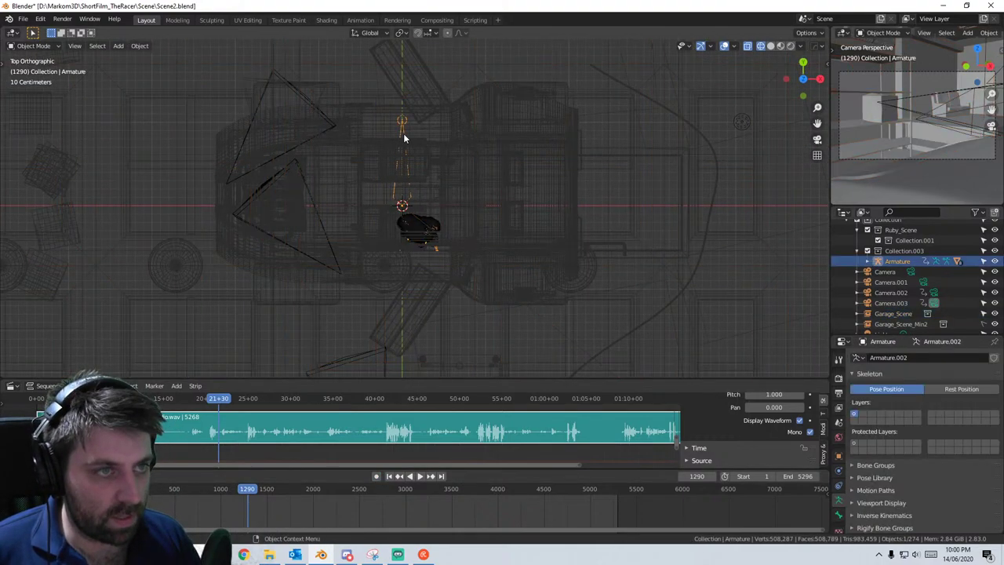
{"action": "key", "text": "g"}
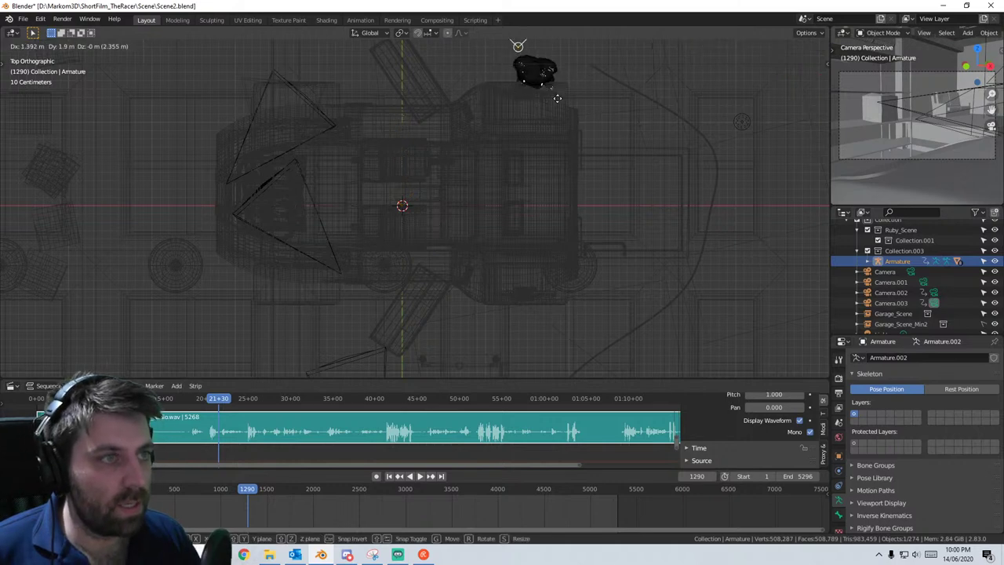
{"action": "left_click", "coordinate": [530, 99]}
{"action": "key", "text": "r"}
{"action": "left_click", "coordinate": [420, 320]}
{"action": "scroll", "coordinate": [542, 210], "scroll_direction": "up", "scroll_amount": 5, "text": "shift"}
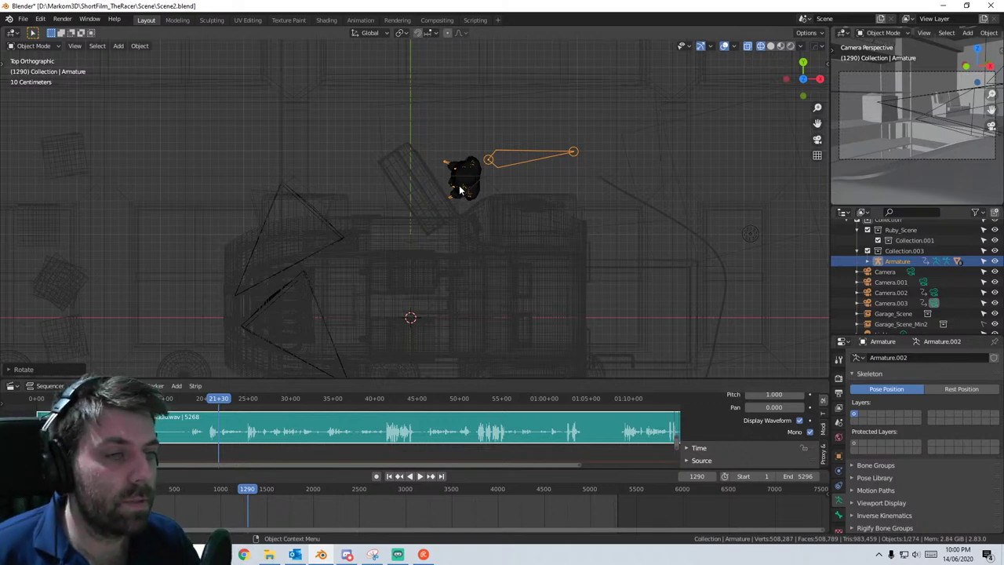
{"action": "key", "text": "g"}
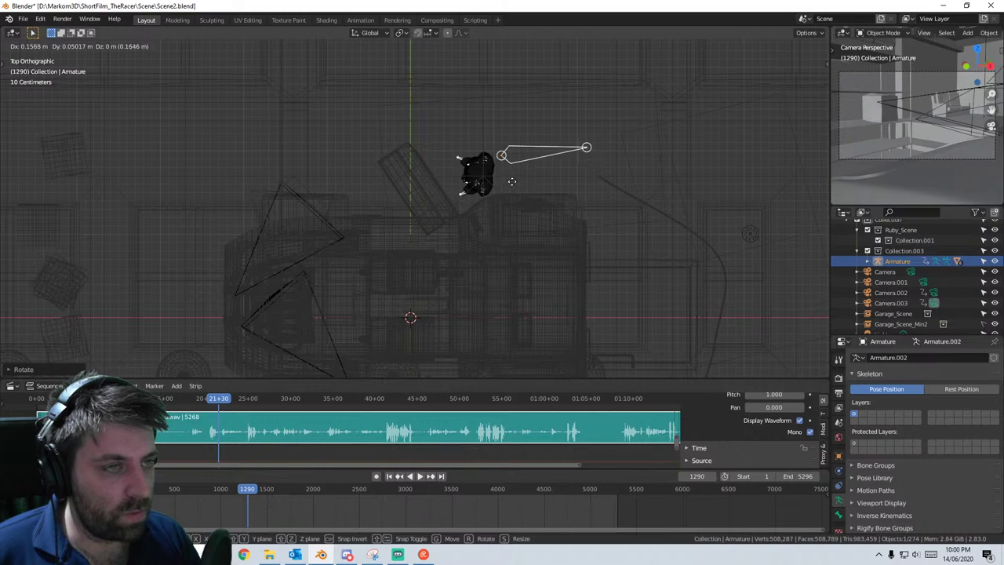
{"action": "left_click", "coordinate": [529, 173]}
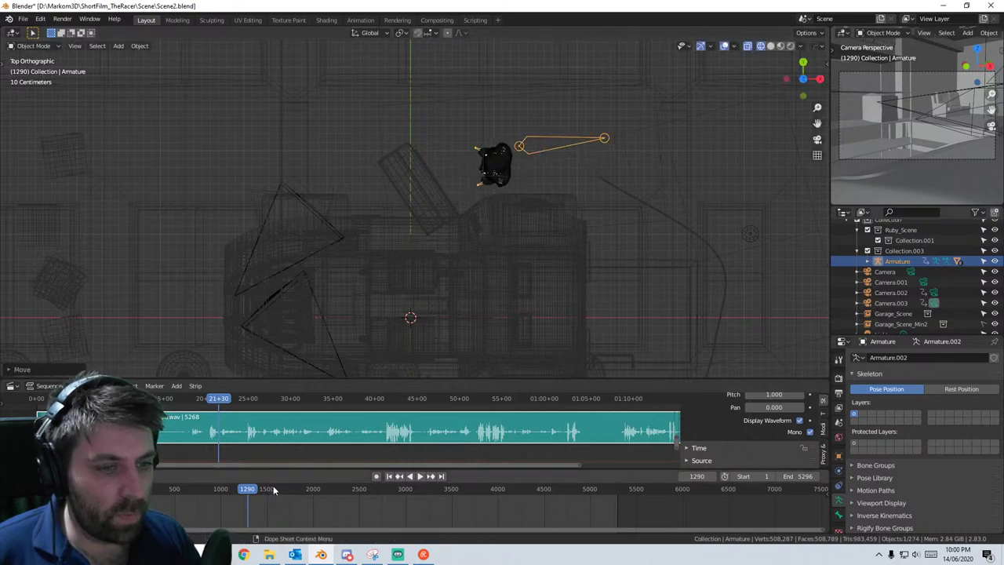
- Scrub ahead to frame 2079 and examine the repositioned character's placement beside the car from several angles
{"action": "left_click_drag", "start_coordinate": [244, 500], "coordinate": [325, 490]}
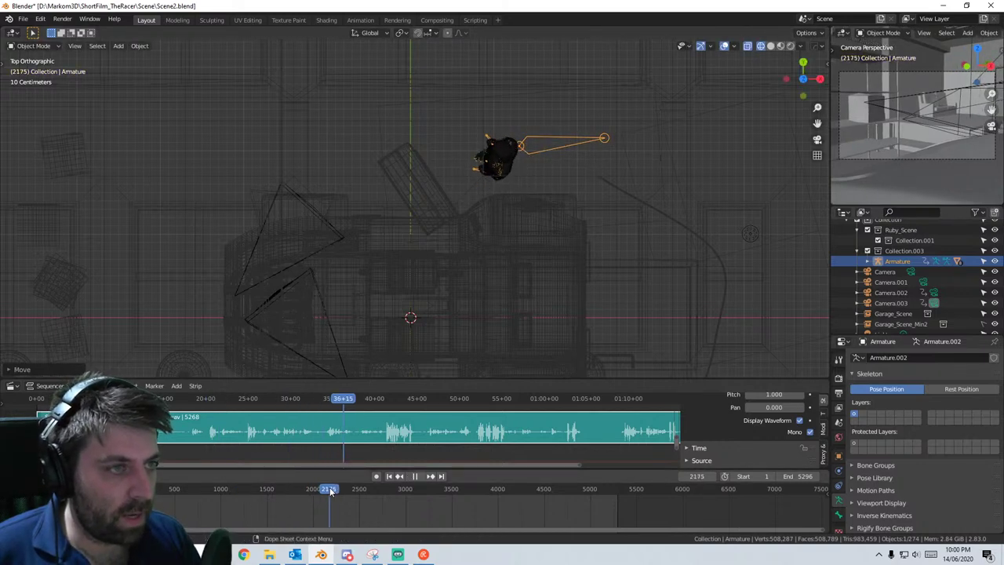
{"action": "key", "text": "Escape"}
{"action": "middle_click_drag", "start_coordinate": [498, 250], "coordinate": [511, 185]}
{"action": "middle_click_drag", "start_coordinate": [455, 105], "coordinate": [429, 265]}
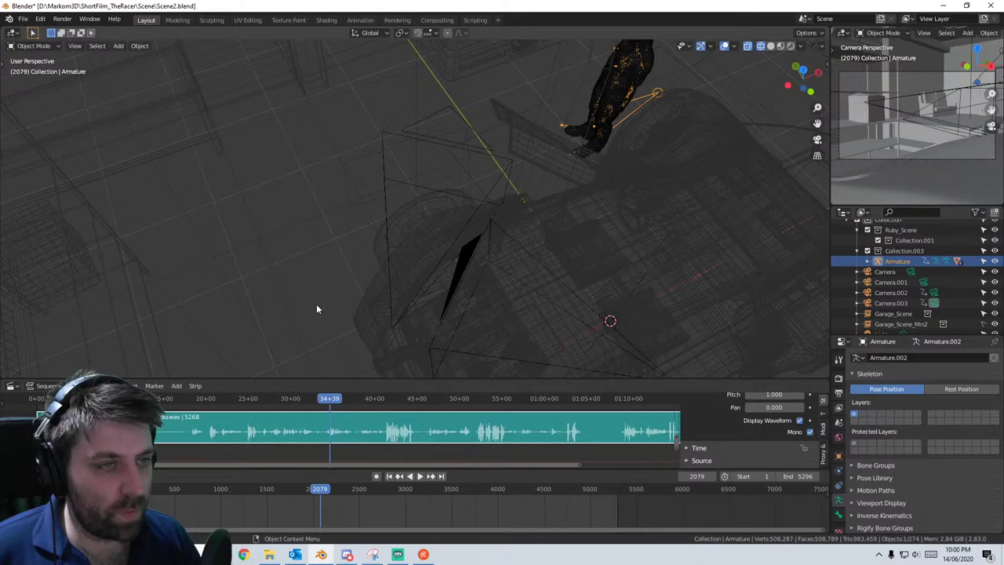
{"action": "middle_click_drag", "start_coordinate": [317, 309], "coordinate": [347, 341]}
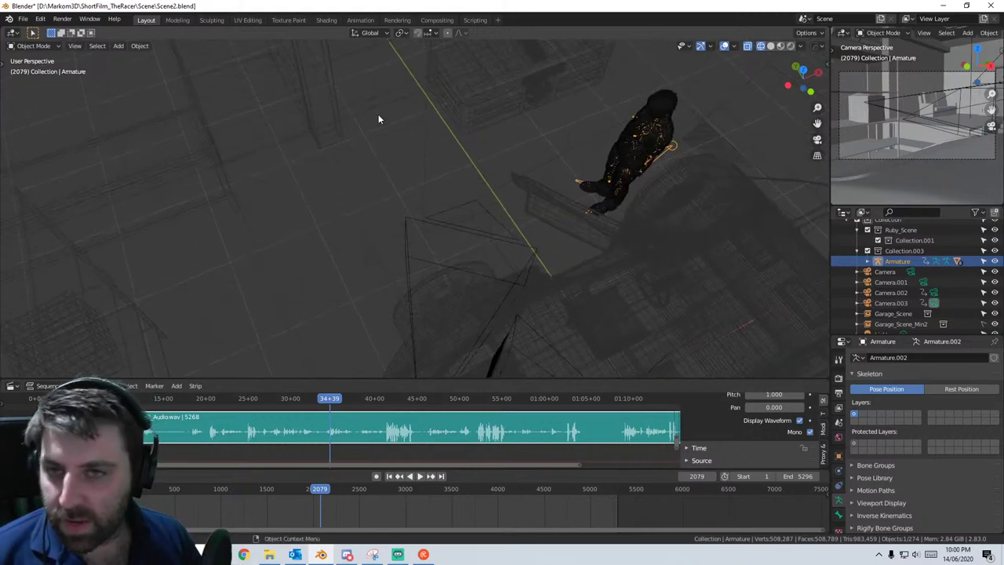
{"action": "middle_click_drag", "start_coordinate": [455, 313], "coordinate": [360, 180]}
- Append the character's collection from Ruby_Scene2.blend in the project's Mocap folder
{"action": "left_click", "coordinate": [24, 19]}
{"action": "mouse_move", "coordinate": [55, 161]}
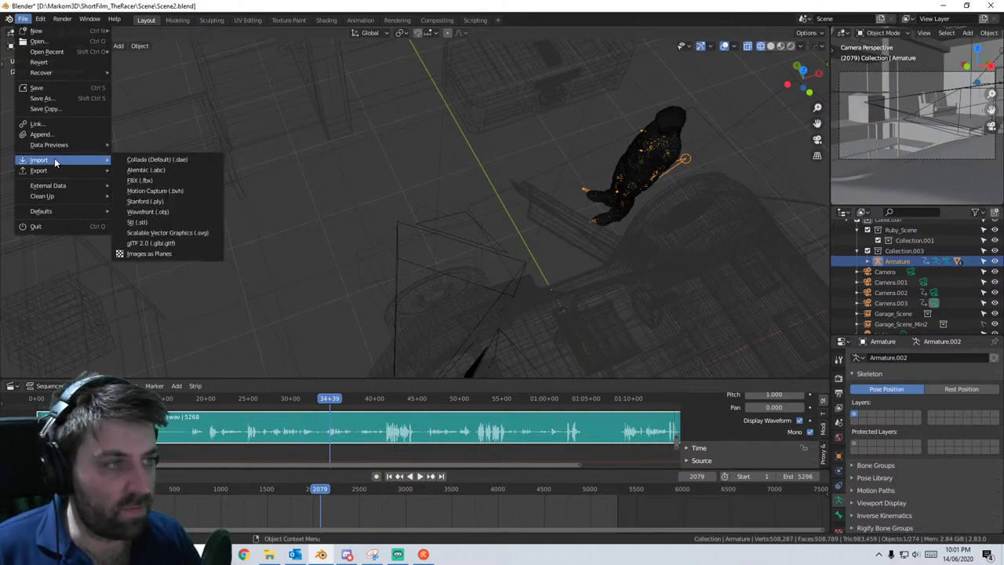
{"action": "left_click", "coordinate": [47, 135]}
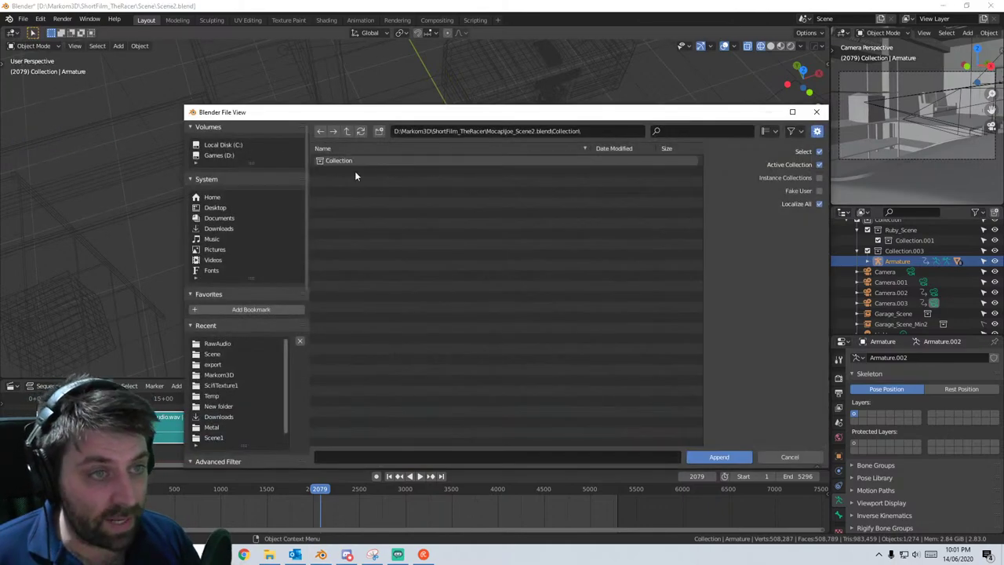
{"action": "left_click", "coordinate": [347, 131]}
{"action": "left_click", "coordinate": [347, 131]}
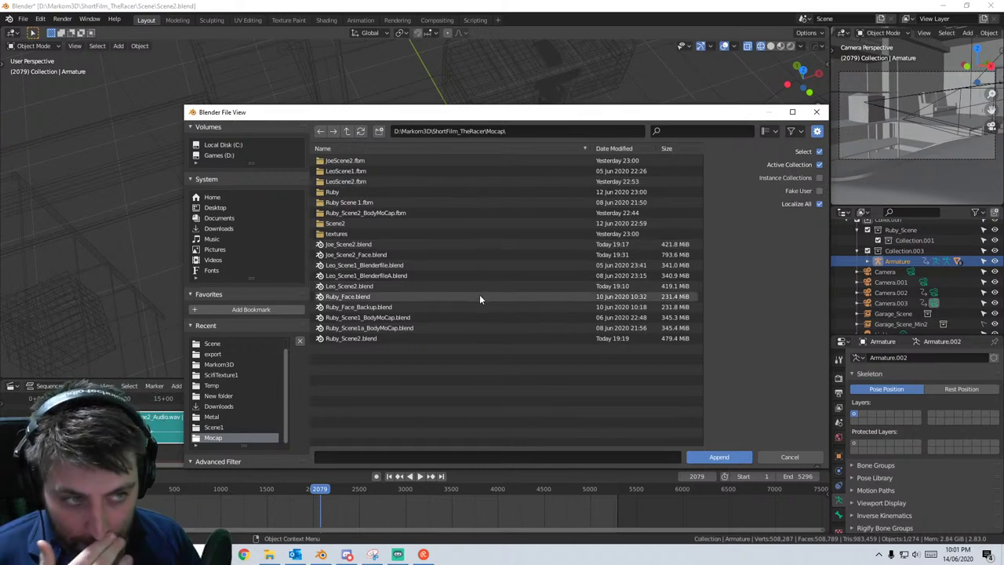
{"action": "double_click", "coordinate": [427, 337]}
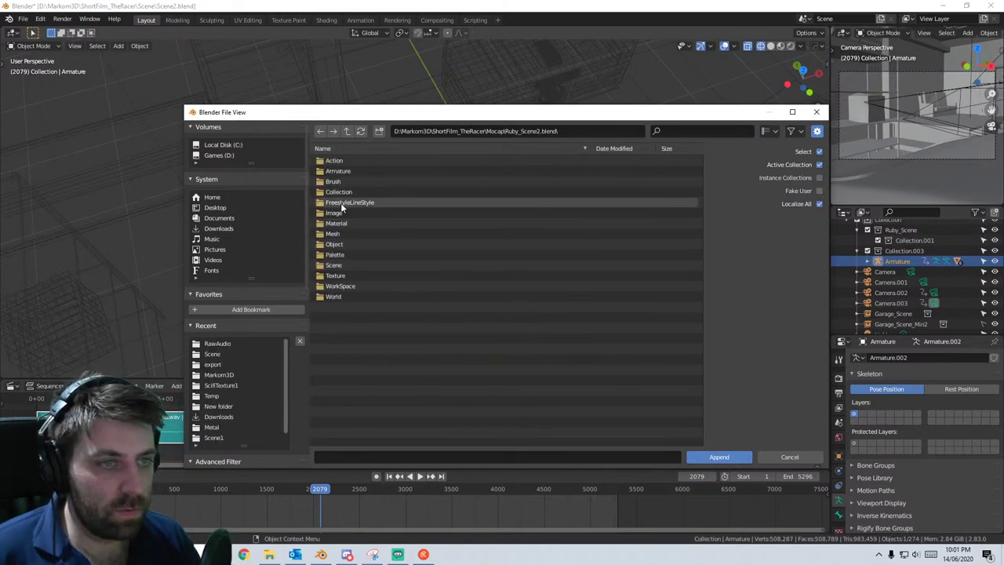
{"action": "double_click", "coordinate": [343, 193]}
{"action": "double_click", "coordinate": [347, 163]}
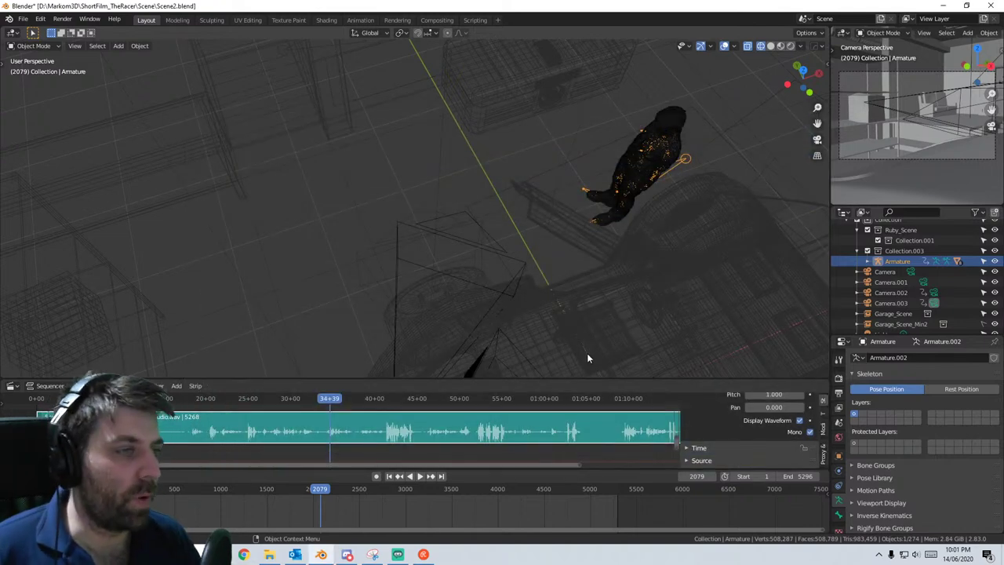
- Move Armature.001 out of the car to the floor beyond the car's camera end, and rotate it to face the car
{"action": "scroll", "coordinate": [383, 299], "scroll_direction": "down", "scroll_amount": 8}
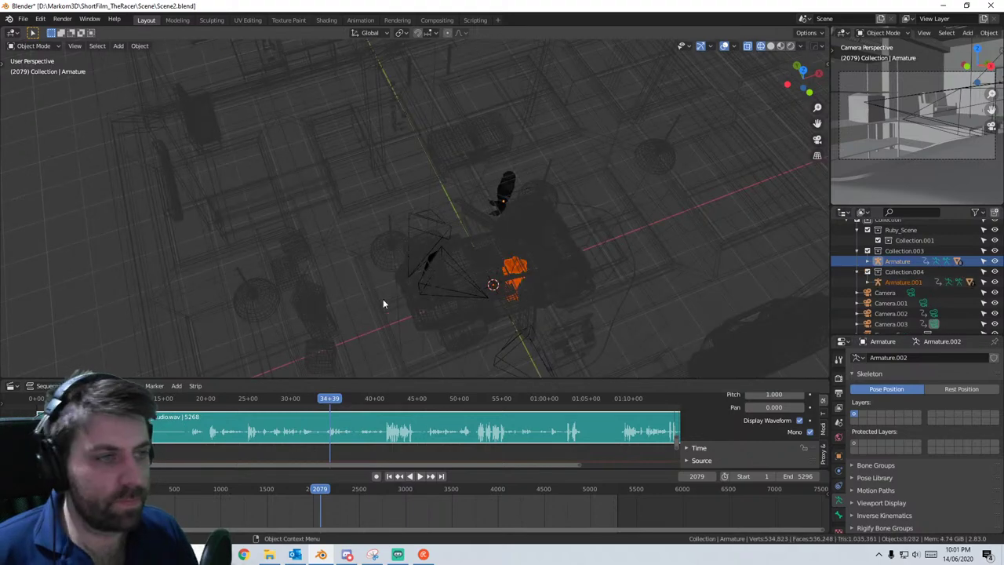
{"action": "scroll", "coordinate": [486, 305], "scroll_direction": "up", "scroll_amount": 3}
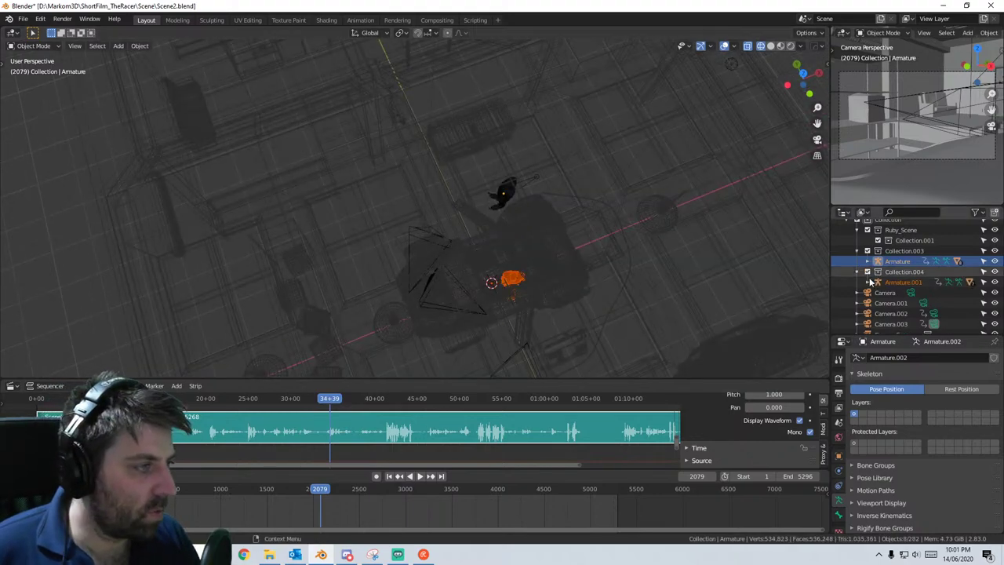
{"action": "left_click", "coordinate": [903, 281]}
{"action": "middle_click_drag", "start_coordinate": [517, 303], "coordinate": [506, 265]}
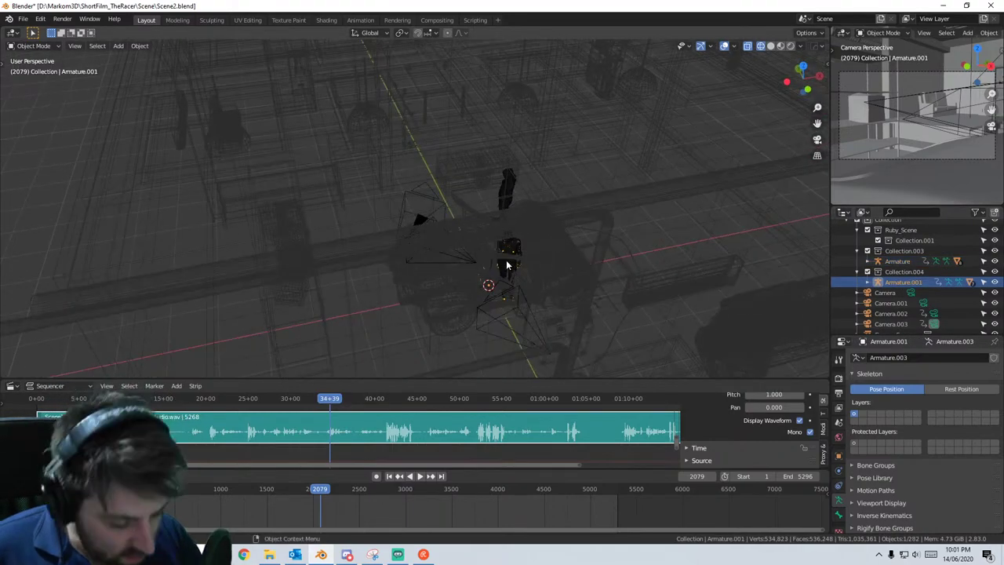
{"action": "key", "text": "KP_7"}
{"action": "scroll", "coordinate": [513, 252], "scroll_direction": "up", "scroll_amount": 4}
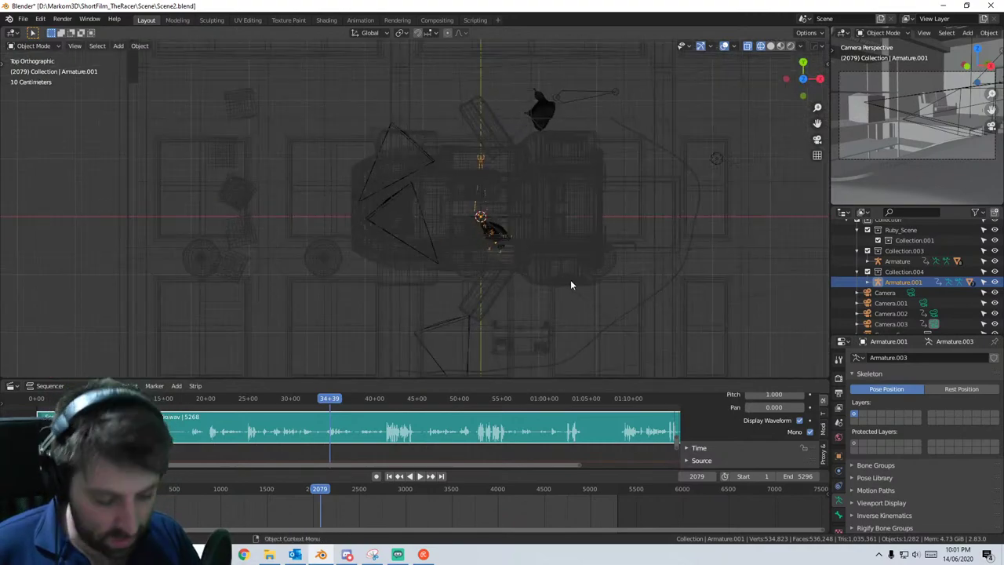
{"action": "key", "text": "g"}
{"action": "left_click", "coordinate": [416, 220]}
{"action": "key", "text": "r"}
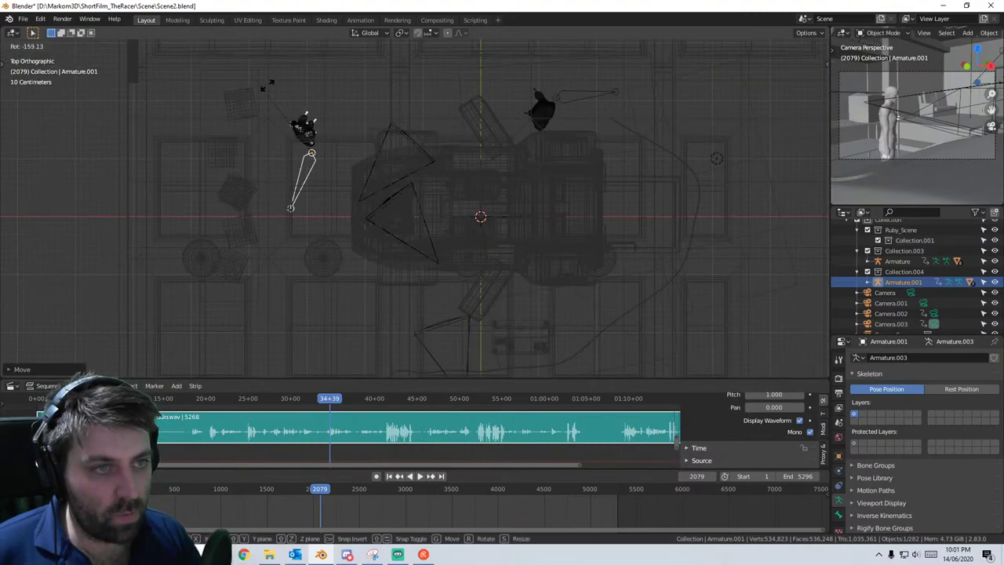
{"action": "left_click", "coordinate": [330, 118]}
- Shift the rotated Armature.001 slightly so its character stands close to the end of the car
{"action": "key", "text": "g"}
{"action": "left_click", "coordinate": [333, 144]}
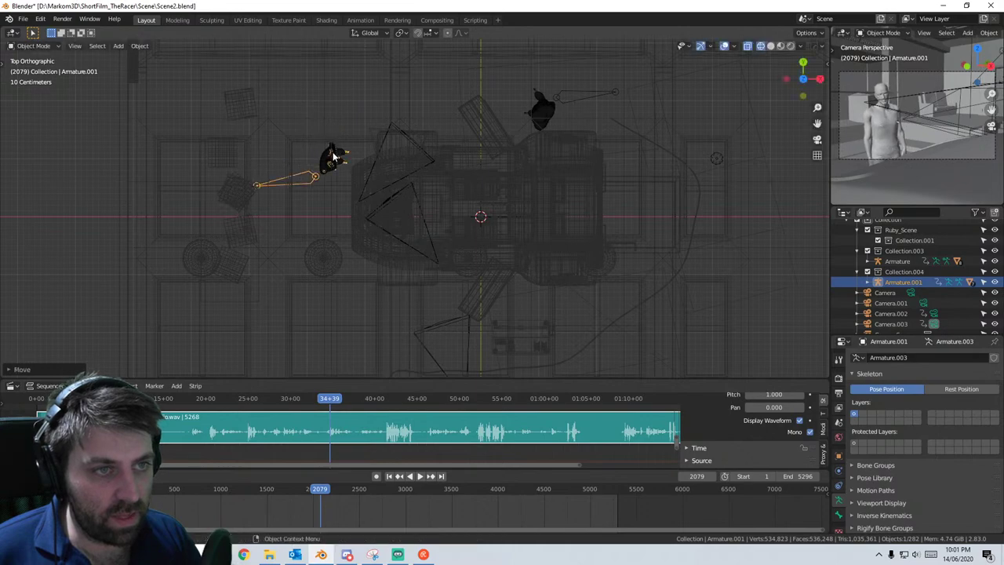
{"action": "scroll", "coordinate": [338, 159], "scroll_direction": "up", "scroll_amount": 3}
{"action": "middle_click_drag", "start_coordinate": [337, 163], "coordinate": [554, 220], "text": "shift"}
{"action": "scroll", "coordinate": [470, 251], "scroll_direction": "up", "scroll_amount": 4}
{"action": "middle_click_drag", "start_coordinate": [448, 256], "coordinate": [353, 276], "text": "shift"}
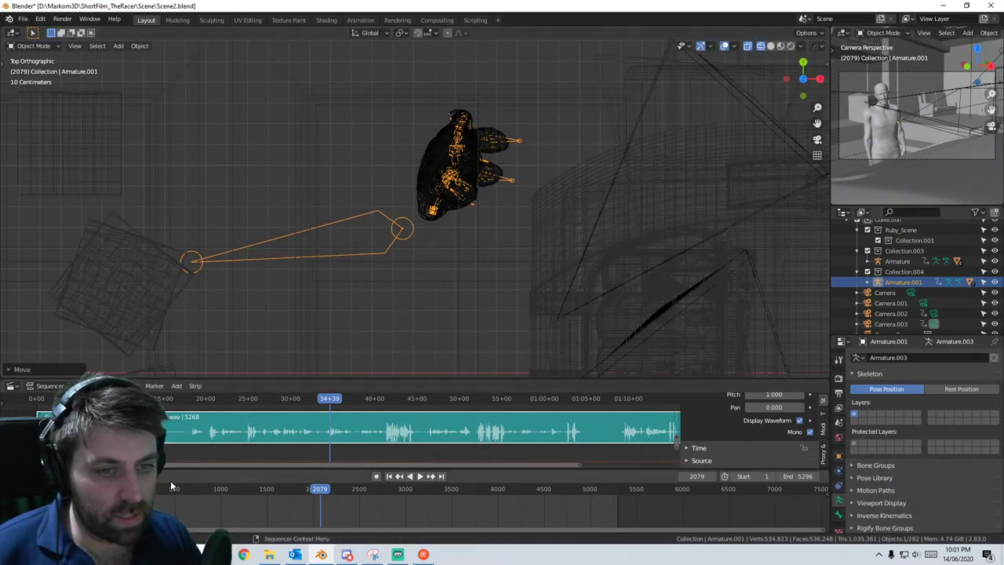
- At frame 493, move and slightly rotate Armature.001 so the character's hands reach the end of the car
{"action": "left_click_drag", "start_coordinate": [172, 487], "coordinate": [176, 491]}
{"action": "key", "text": "Escape"}
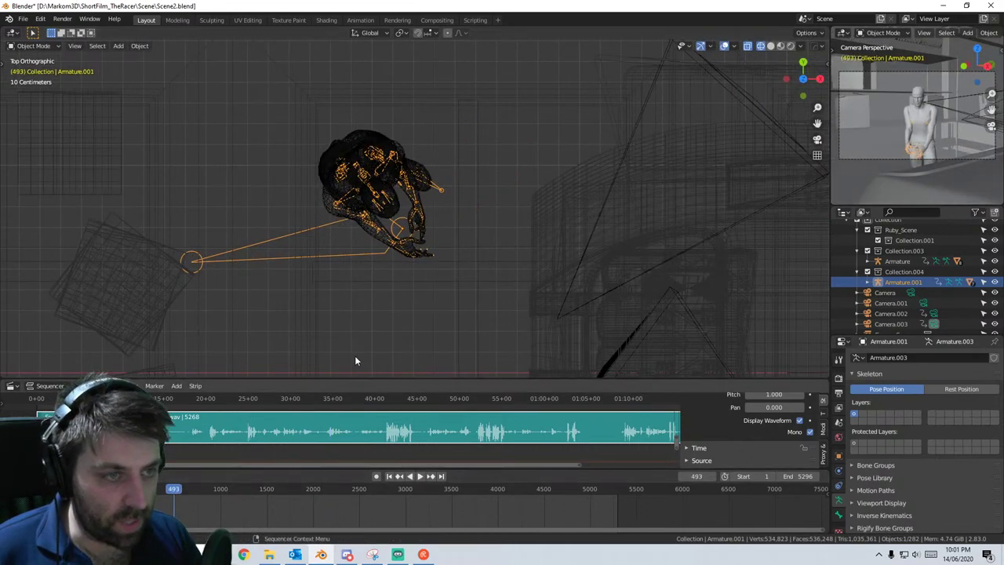
{"action": "key", "text": "g"}
{"action": "left_click", "coordinate": [514, 327]}
{"action": "key", "text": "r"}
{"action": "left_click", "coordinate": [558, 276]}
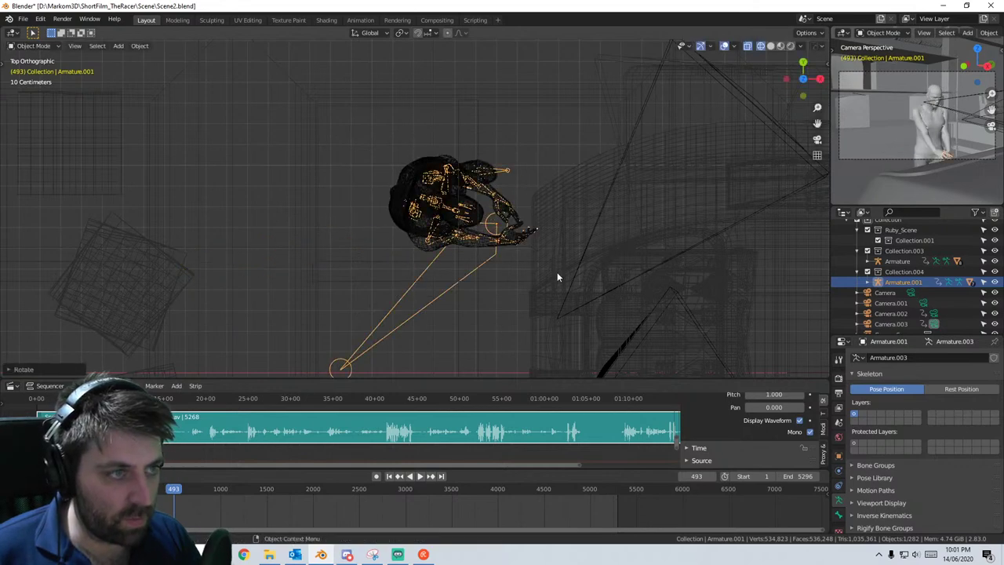
{"action": "key", "text": "g"}
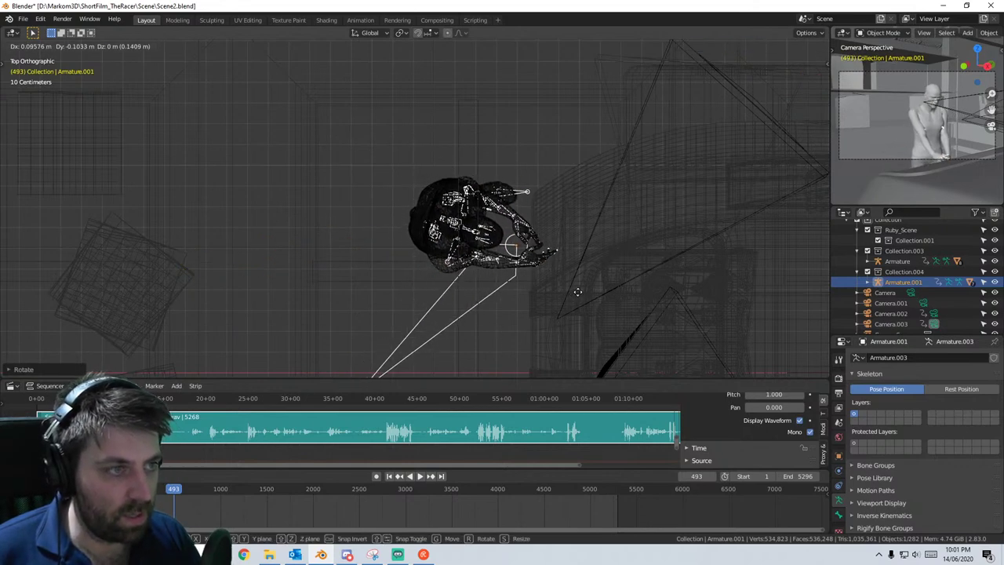
{"action": "left_click", "coordinate": [578, 291]}
- Play and scrub the animation through to frame 5324, examining Armature.001's placement at the end of the car from several angles
{"action": "key", "text": "space"}
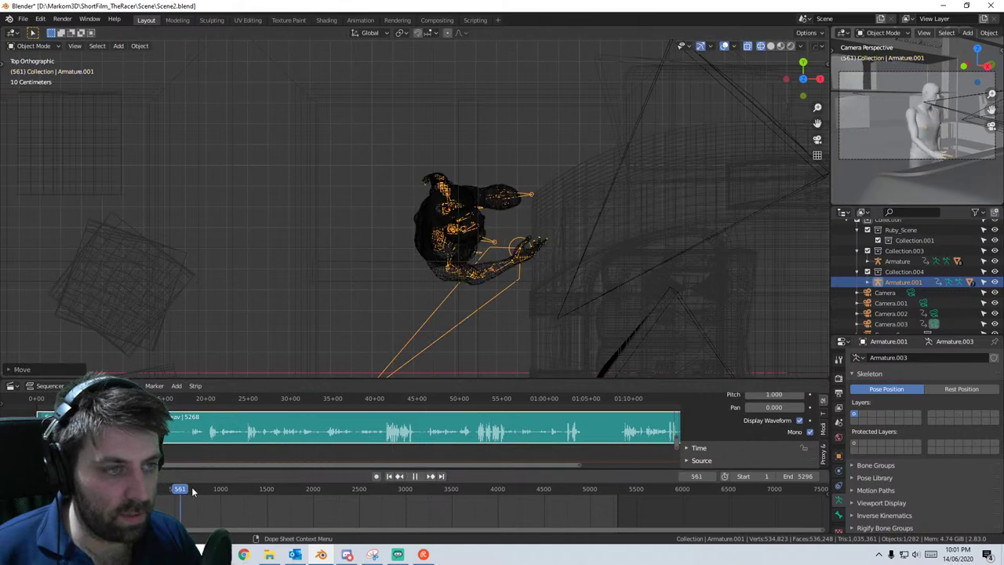
{"action": "left_click_drag", "start_coordinate": [192, 490], "coordinate": [306, 488]}
{"action": "key", "text": "space"}
{"action": "middle_click_drag", "start_coordinate": [499, 315], "coordinate": [314, 352]}
{"action": "left_click_drag", "start_coordinate": [325, 489], "coordinate": [621, 488]}
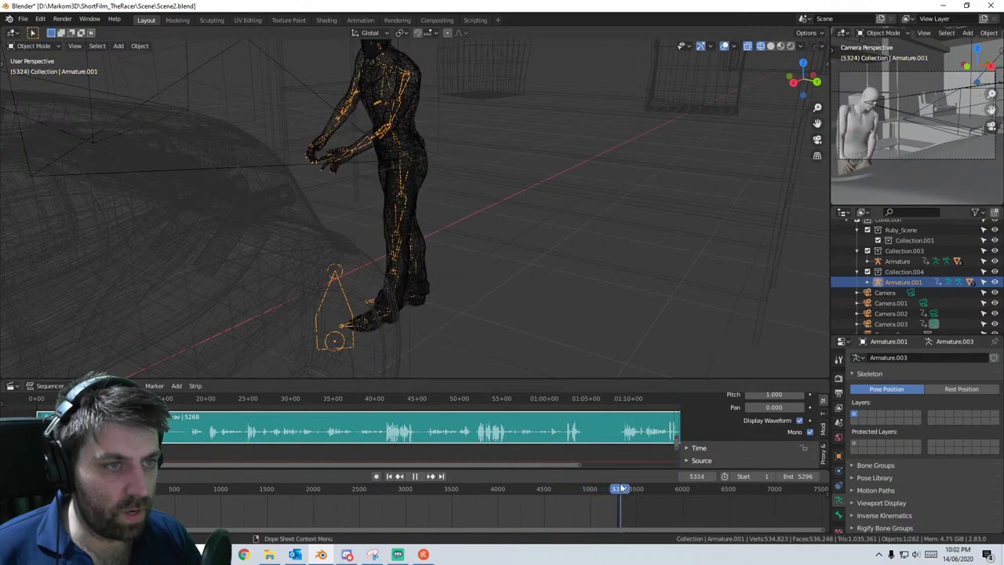
{"action": "scroll", "coordinate": [399, 233], "scroll_direction": "down", "scroll_amount": 4}
{"action": "middle_click_drag", "start_coordinate": [398, 232], "coordinate": [497, 260]}
{"action": "scroll", "coordinate": [457, 240], "scroll_direction": "up", "scroll_amount": 3}
{"action": "scroll", "coordinate": [630, 515], "scroll_direction": "down", "scroll_amount": 3}
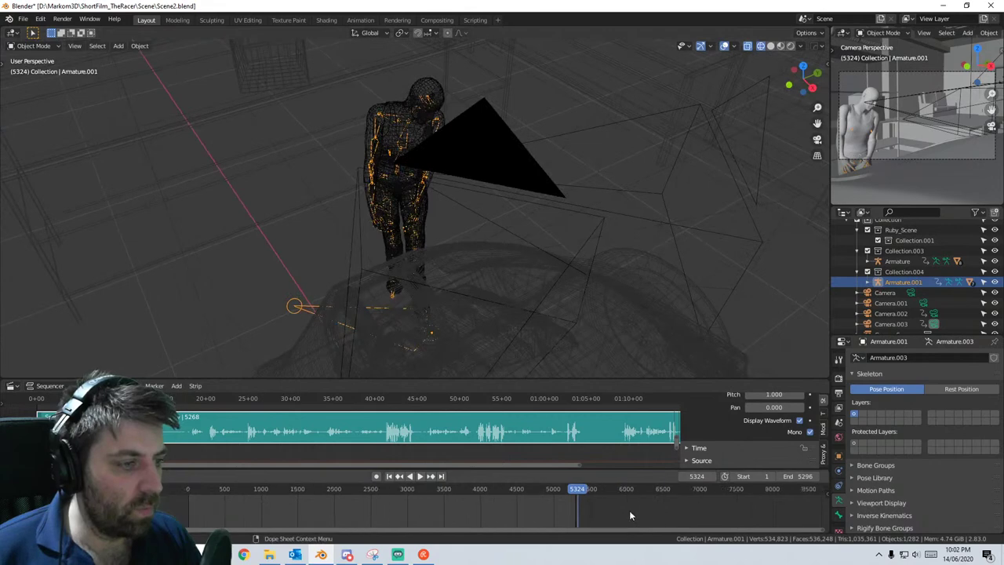
- Extend the scene's end frame to 6378 and check Armature.001's pose at frame 6101
{"action": "scroll", "coordinate": [629, 514], "scroll_direction": "down", "scroll_amount": 4}
{"action": "scroll", "coordinate": [623, 444], "scroll_direction": "down", "scroll_amount": 3}
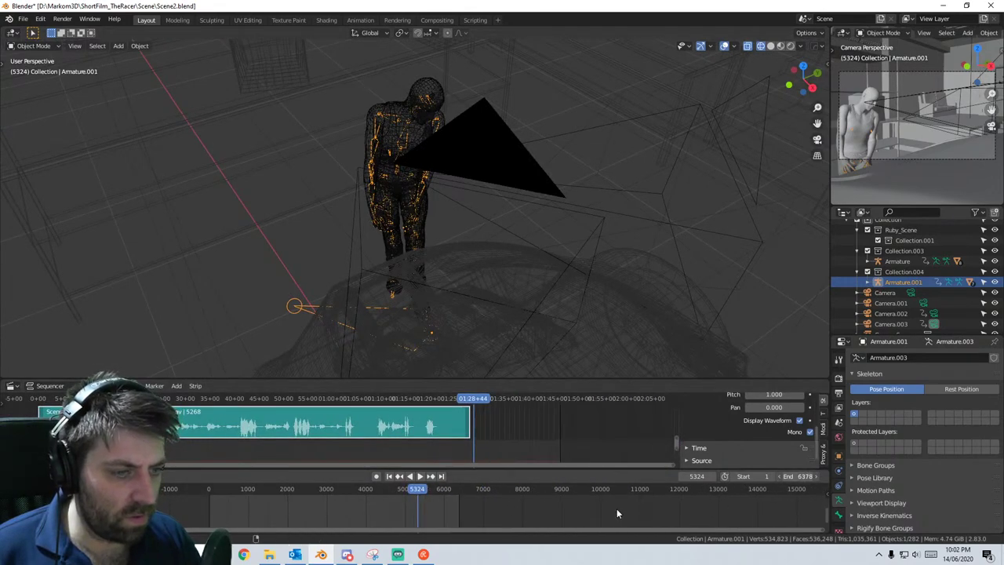
{"action": "mouse_move", "coordinate": [428, 493]}
{"action": "left_mouse_down"}
{"action": "mouse_move", "coordinate": [458, 496]}
{"action": "mouse_move", "coordinate": [446, 496]}
{"action": "left_mouse_up"}
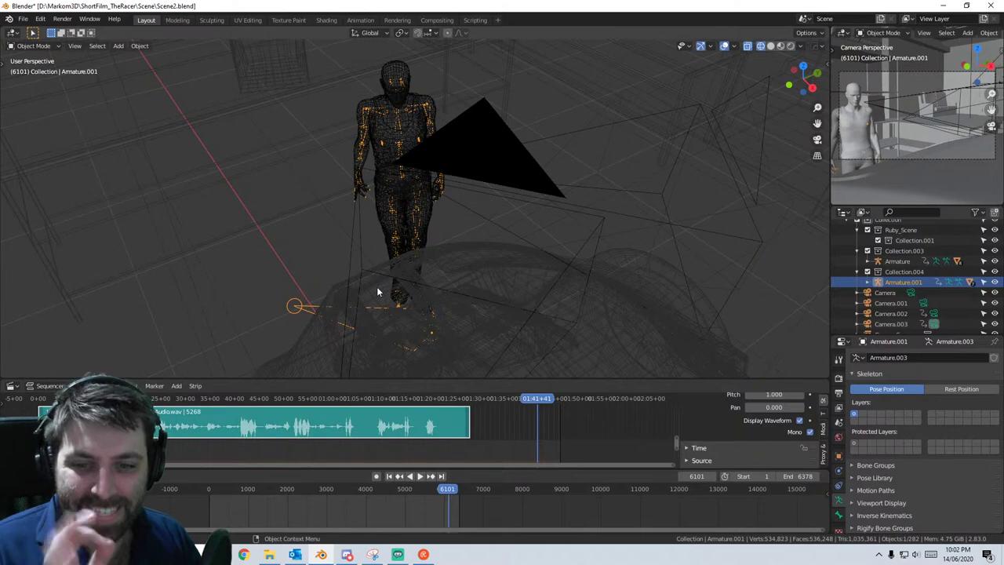
{"action": "middle_click_drag", "start_coordinate": [377, 291], "coordinate": [402, 259]}
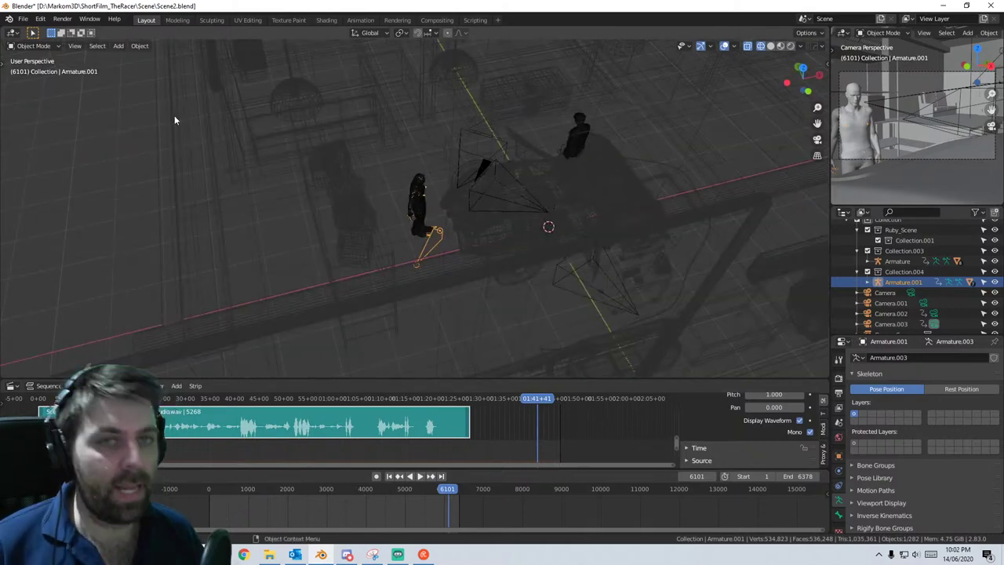
- Append the character's collection from Leo_Scene2.blend in the project's Mocap folder
{"action": "left_click", "coordinate": [22, 19]}
{"action": "left_click", "coordinate": [41, 134]}
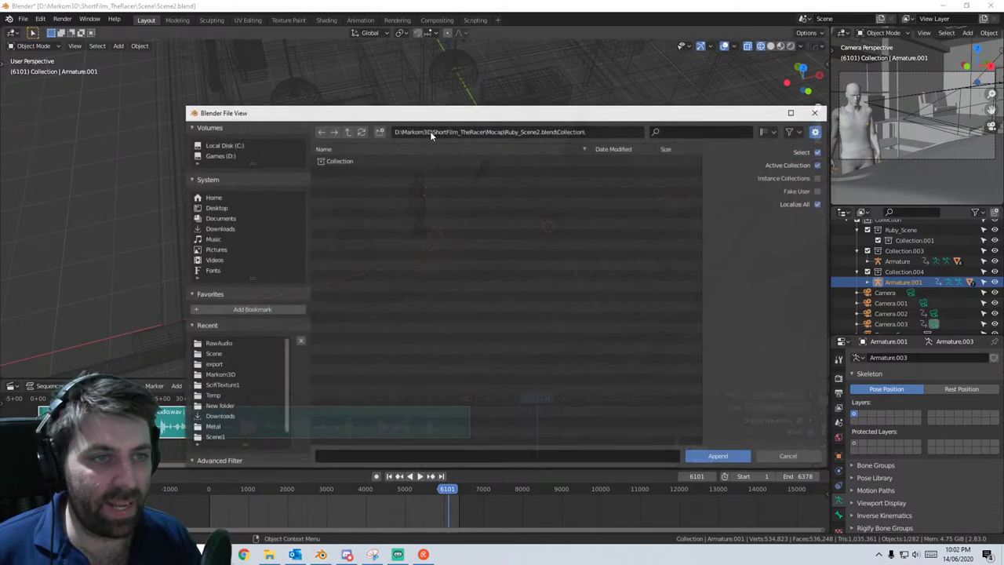
{"action": "left_click", "coordinate": [348, 132]}
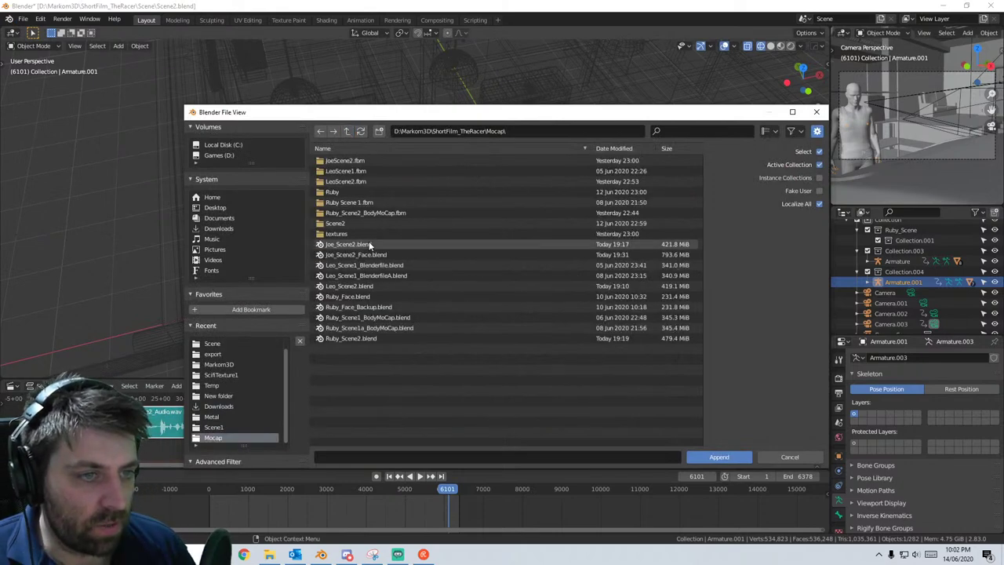
{"action": "double_click", "coordinate": [375, 282]}
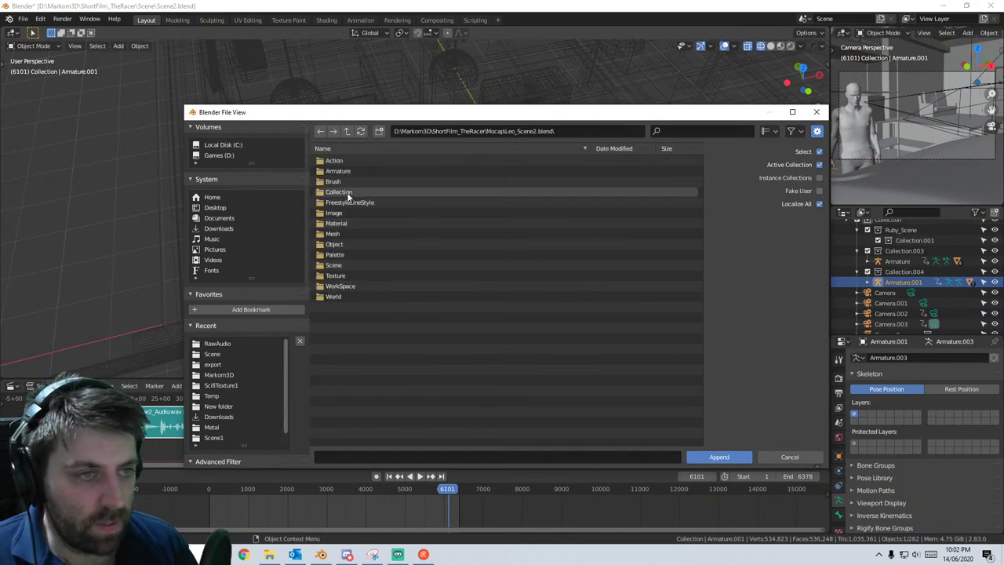
{"action": "double_click", "coordinate": [346, 192]}
{"action": "double_click", "coordinate": [362, 160]}
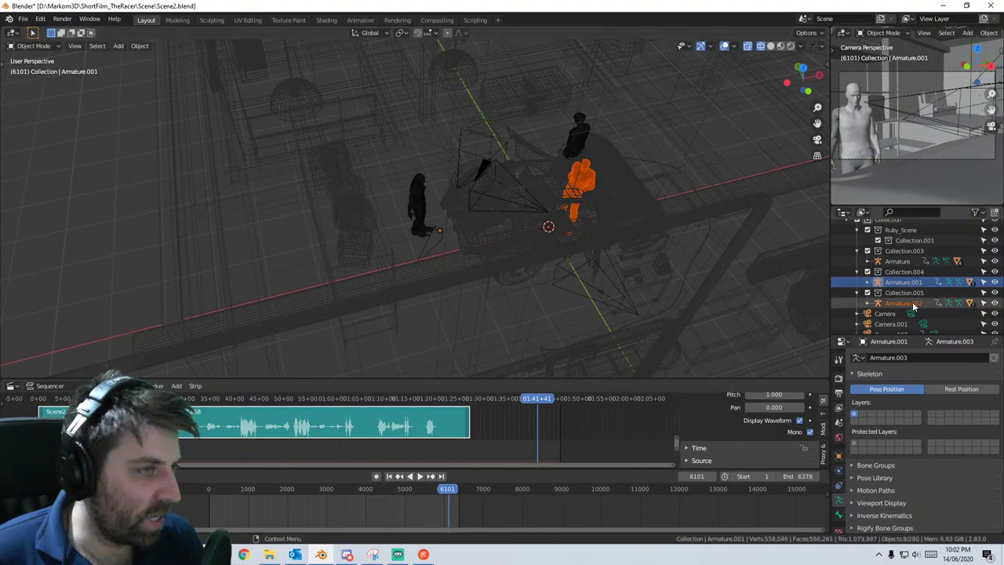
- Move the newly appended Armature.002 out of the car to the open floor beside it
{"action": "left_click", "coordinate": [913, 304]}
{"action": "middle_click_drag", "start_coordinate": [568, 265], "coordinate": [559, 274]}
{"action": "key", "text": "KP_7"}
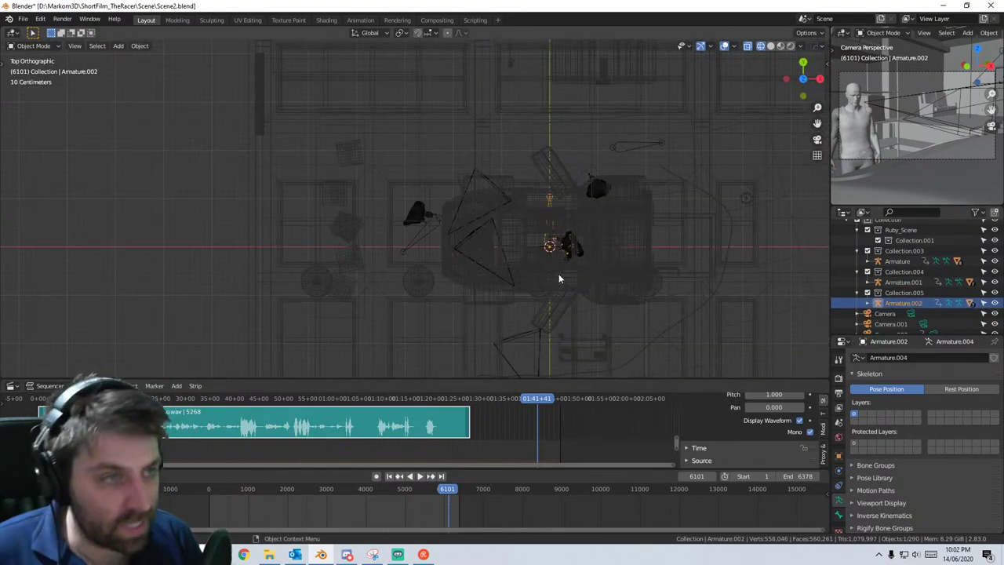
{"action": "key", "text": "g"}
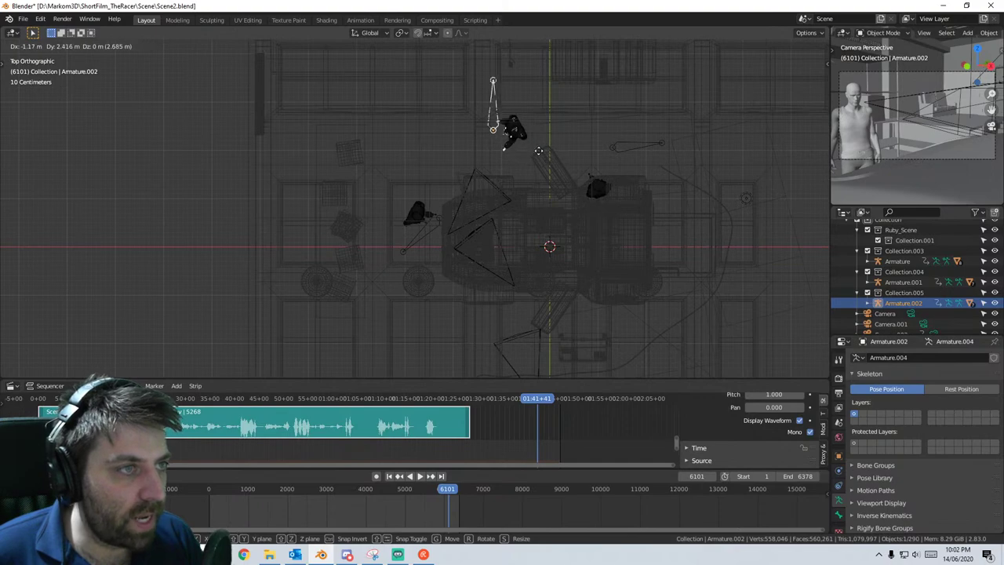
{"action": "left_click", "coordinate": [570, 109]}
- Scrub from the start of the animation to frame 1188, examining Armature.002's seated pose up close
{"action": "middle_click_drag", "start_coordinate": [570, 109], "coordinate": [595, 91]}
{"action": "scroll", "coordinate": [506, 201], "scroll_direction": "up", "scroll_amount": 3}
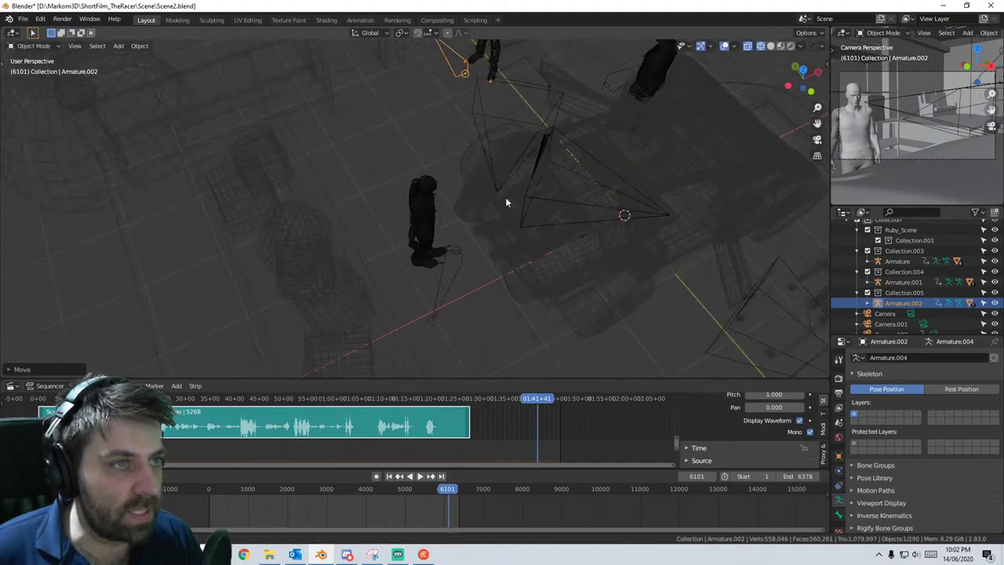
{"action": "scroll", "coordinate": [516, 292], "scroll_direction": "up", "scroll_amount": 2}
{"action": "middle_click_drag", "start_coordinate": [506, 200], "coordinate": [505, 329], "text": "shift"}
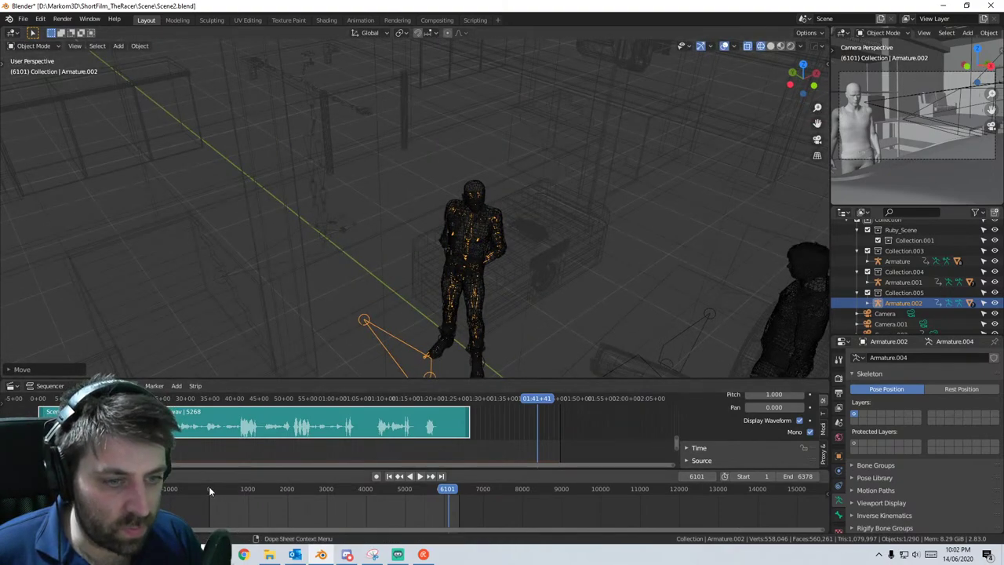
{"action": "left_click_drag", "start_coordinate": [210, 490], "coordinate": [215, 490]}
{"action": "middle_click_drag", "start_coordinate": [579, 296], "coordinate": [549, 203]}
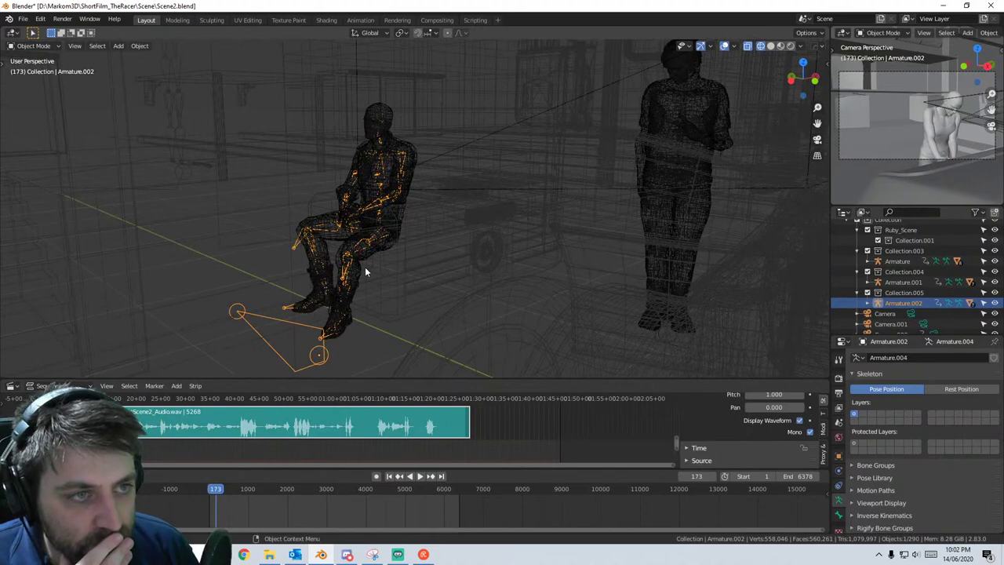
{"action": "left_click_drag", "start_coordinate": [219, 491], "coordinate": [255, 494]}
{"action": "key", "text": "space"}
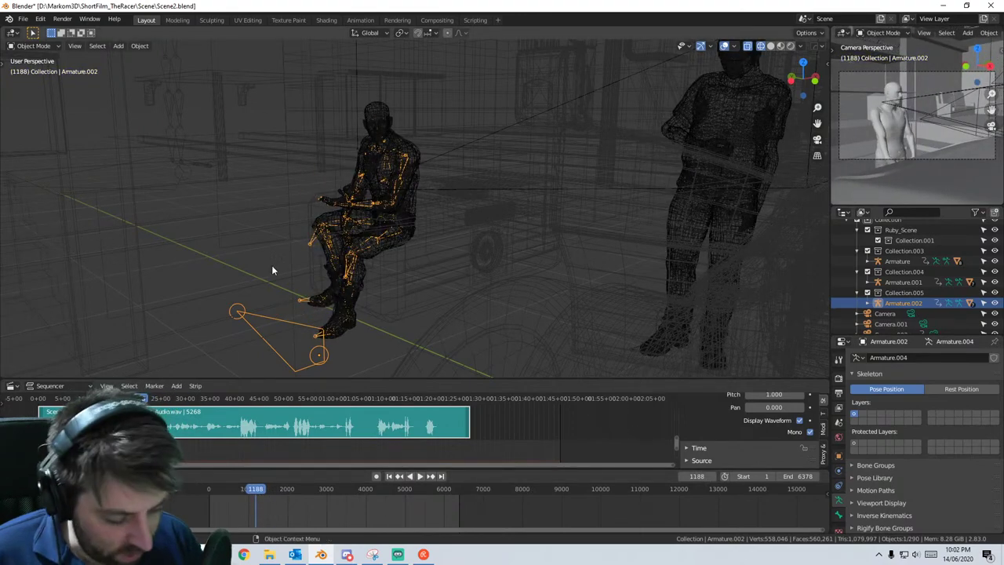
- Rotate Armature.002 to face the car and shift it into place on the floor beside the open car door
{"action": "key", "text": "KP_7"}
{"action": "key", "text": "g"}
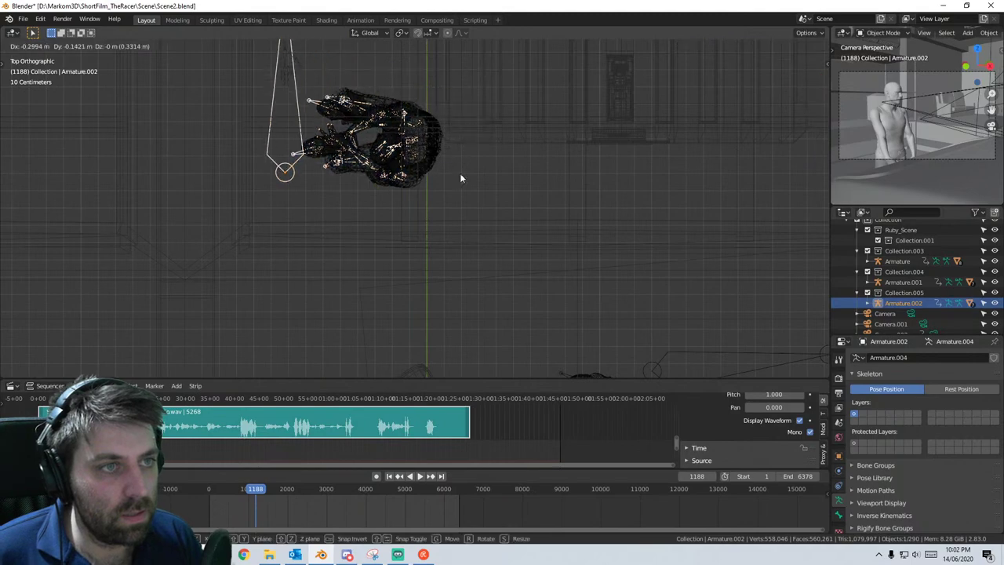
{"action": "left_click", "coordinate": [460, 174]}
{"action": "key", "text": "r"}
{"action": "left_click", "coordinate": [310, 353]}
{"action": "key", "text": "g"}
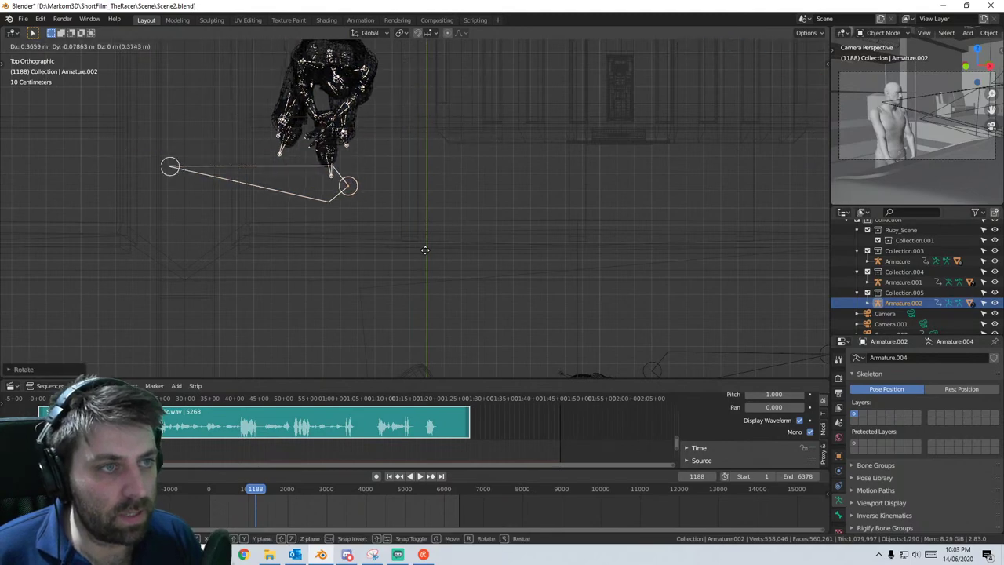
{"action": "left_click", "coordinate": [445, 255]}
{"action": "middle_click_drag", "start_coordinate": [433, 253], "coordinate": [390, 187]}
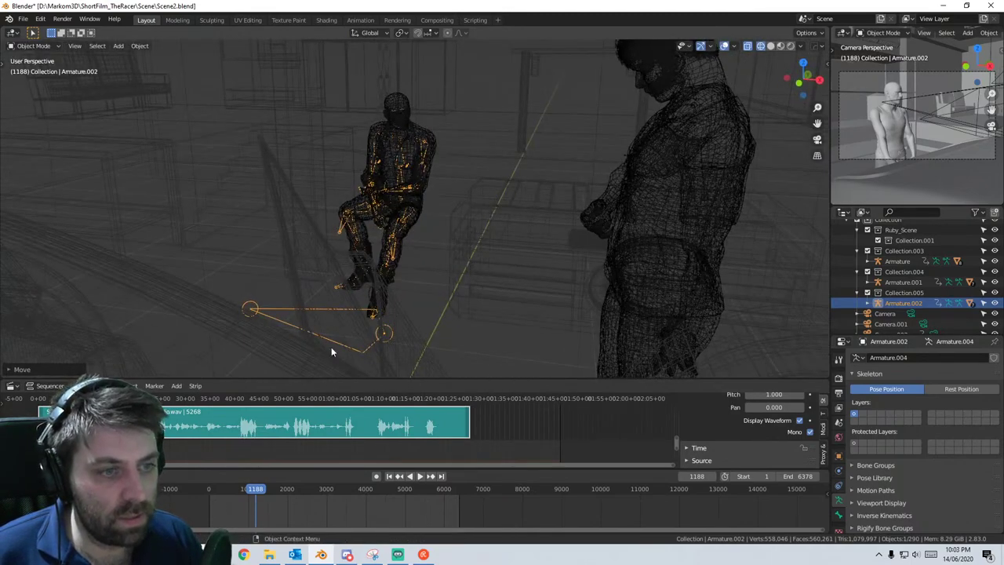
- Scrub the animation to frame 2510 to check Armature.002's placement, and display the main viewport in solid shading
{"action": "left_click", "coordinate": [230, 492]}
{"action": "key", "text": "space"}
{"action": "left_click_drag", "start_coordinate": [233, 492], "coordinate": [277, 499]}
{"action": "middle_click_drag", "start_coordinate": [375, 313], "coordinate": [340, 319]}
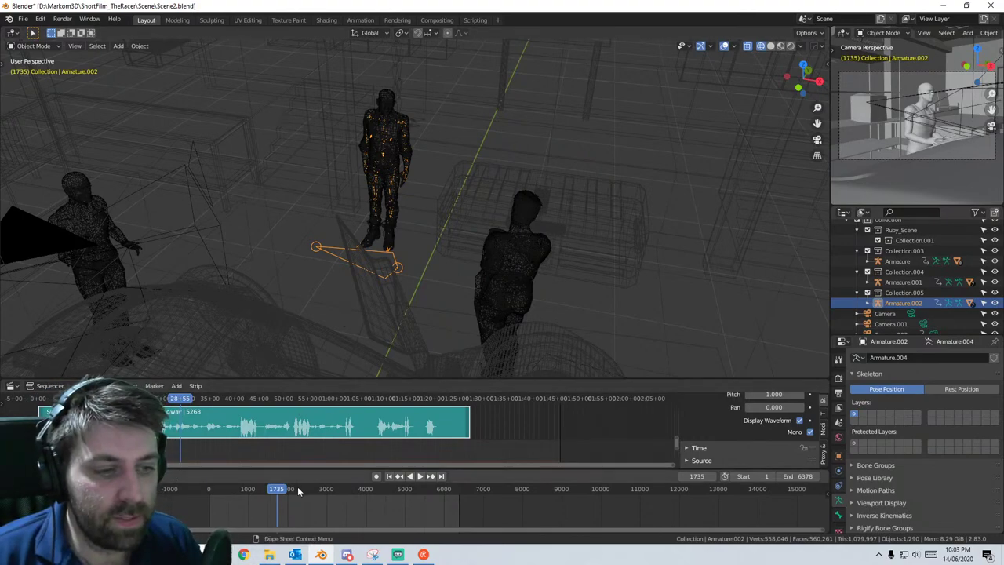
{"action": "left_click_drag", "start_coordinate": [297, 488], "coordinate": [307, 492]}
{"action": "scroll", "coordinate": [413, 311], "scroll_direction": "down", "scroll_amount": 4}
{"action": "mouse_move", "coordinate": [413, 312]}
{"action": "middle_mouse_down"}
{"action": "mouse_move", "coordinate": [386, 273]}
{"action": "mouse_move", "coordinate": [510, 327]}
{"action": "mouse_move", "coordinate": [470, 353]}
{"action": "middle_mouse_up"}
{"action": "scroll", "coordinate": [387, 275], "scroll_direction": "up", "scroll_amount": 4}
{"action": "key", "text": "z"}
{"action": "left_click", "coordinate": [432, 291]}
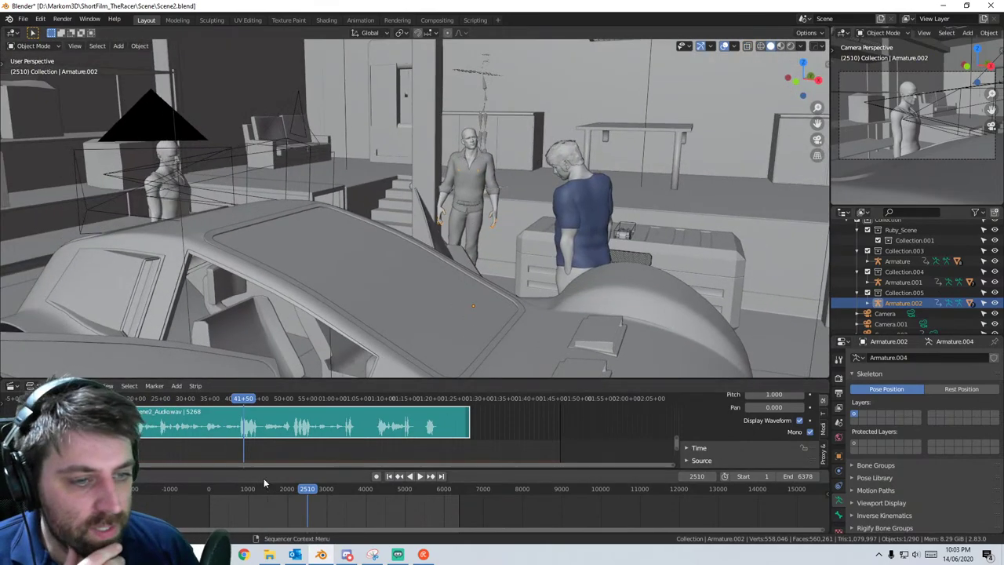
- Play the scene from its start and examine how the three characters interact around the car from several angles
{"action": "left_click_drag", "start_coordinate": [263, 486], "coordinate": [192, 487]}
{"action": "left_click", "coordinate": [419, 476]}
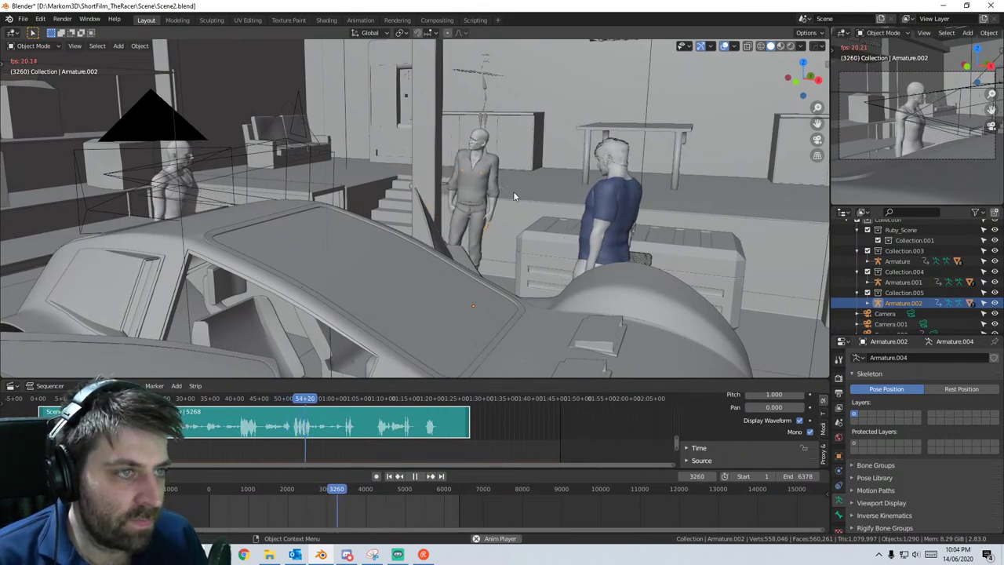
{"action": "middle_click_drag", "start_coordinate": [451, 221], "coordinate": [608, 151]}
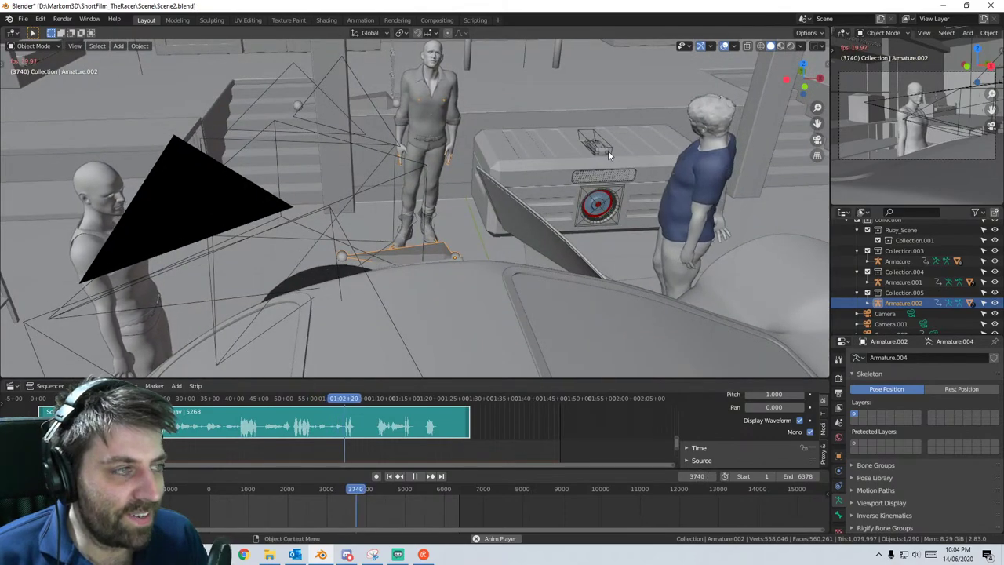
{"action": "scroll", "coordinate": [619, 153], "scroll_direction": "down", "scroll_amount": 1}
{"action": "middle_click_drag", "start_coordinate": [619, 152], "coordinate": [604, 145]}
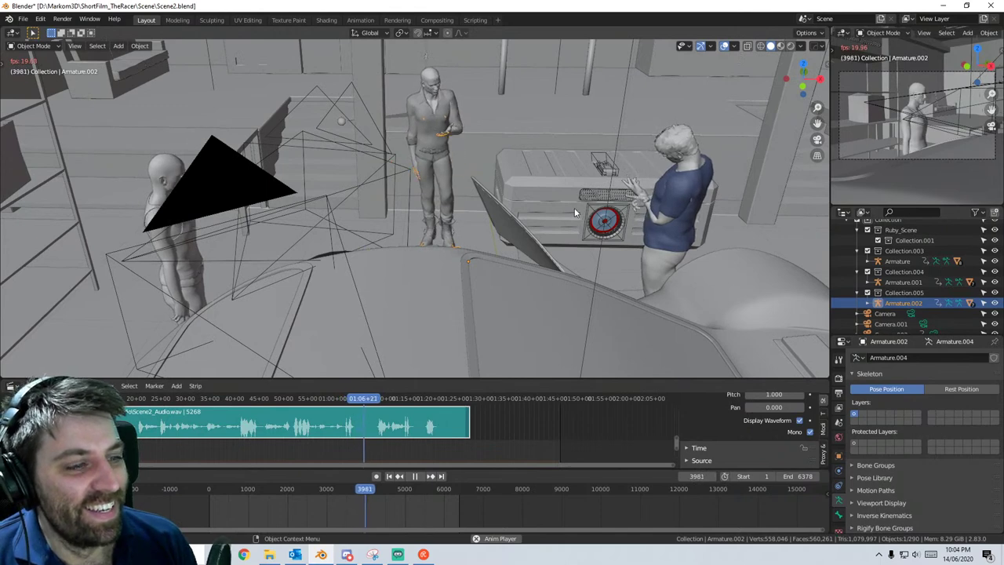
{"action": "middle_click_drag", "start_coordinate": [592, 160], "coordinate": [560, 194]}
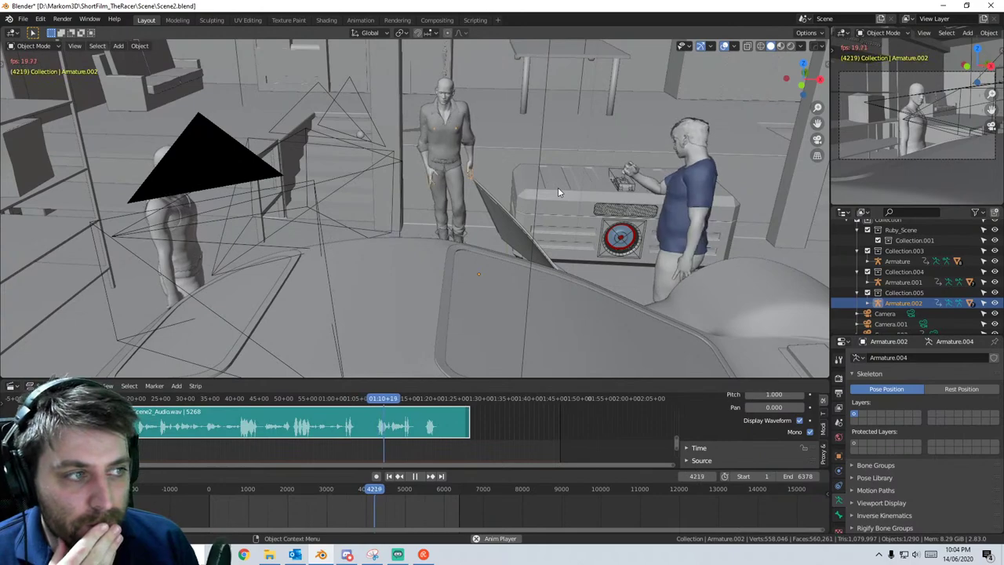
{"action": "middle_click_drag", "start_coordinate": [525, 174], "coordinate": [485, 167]}
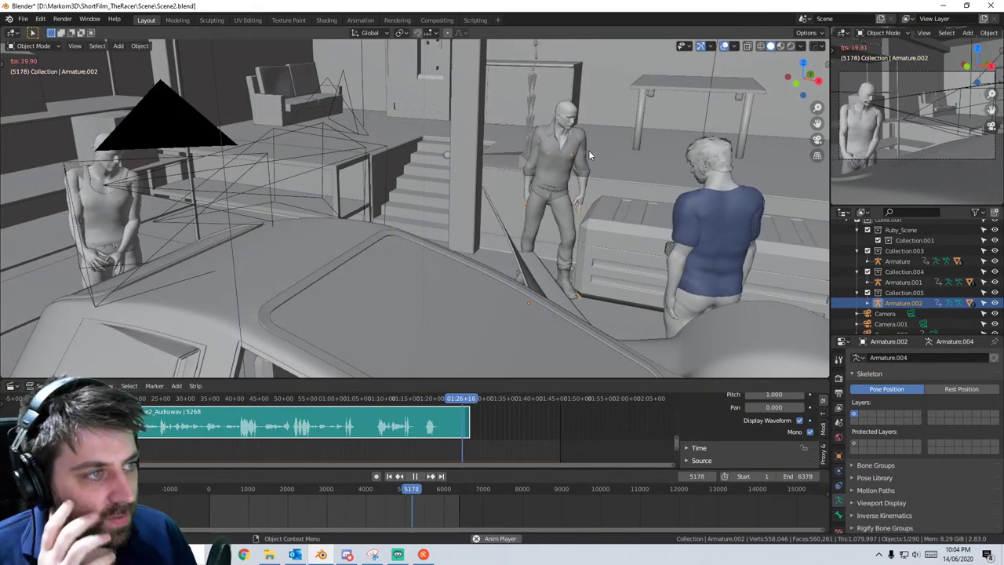
{"action": "middle_click_drag", "start_coordinate": [710, 276], "coordinate": [668, 276]}
{"action": "scroll", "coordinate": [669, 276], "scroll_direction": "down", "scroll_amount": 4}
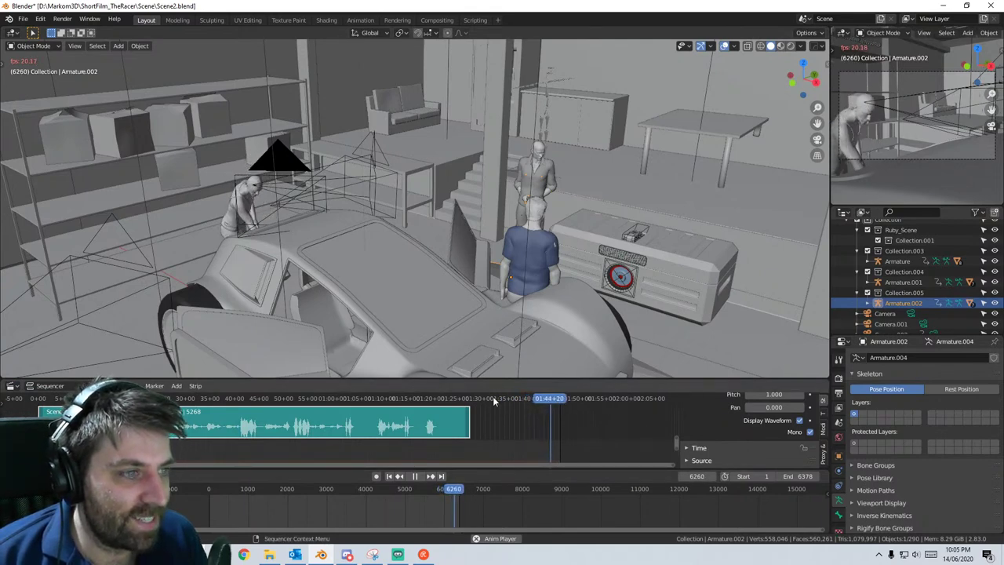
- Scrub back to frame 5122 and on to frame 2446, examining how the characters beside the car face each other
{"action": "key", "text": "F3"}
{"action": "left_click", "coordinate": [532, 251]}
{"action": "left_click_drag", "start_coordinate": [508, 399], "coordinate": [448, 399]}
{"action": "key", "text": "F3"}
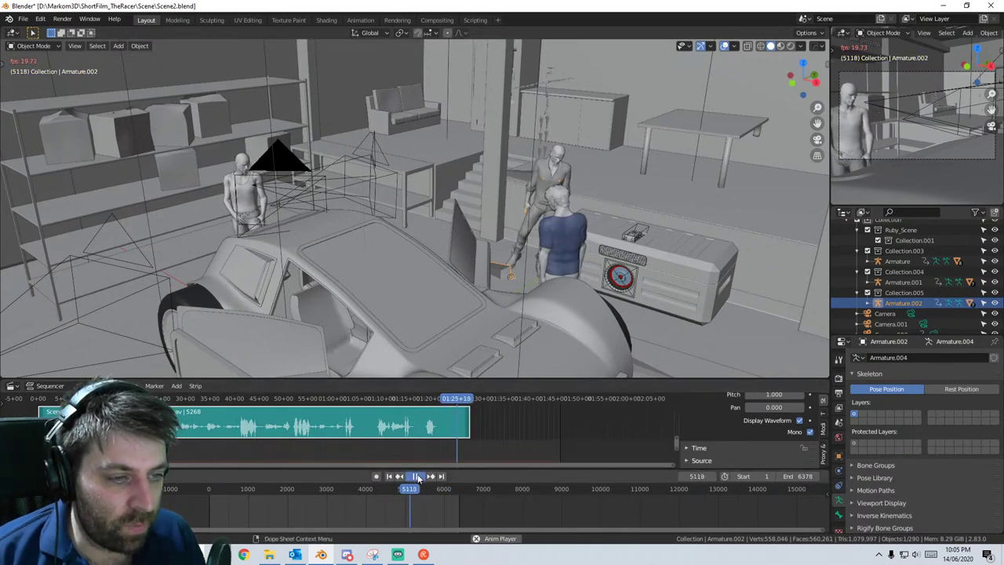
{"action": "left_click", "coordinate": [415, 476]}
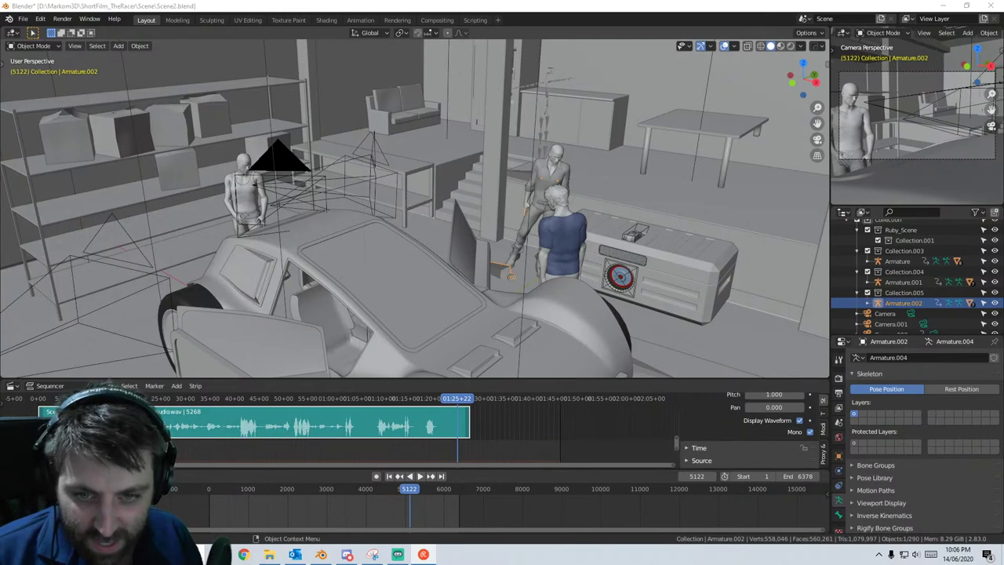
{"action": "middle_click_drag", "start_coordinate": [549, 269], "coordinate": [462, 235]}
{"action": "scroll", "coordinate": [510, 277], "scroll_direction": "up", "scroll_amount": 3}
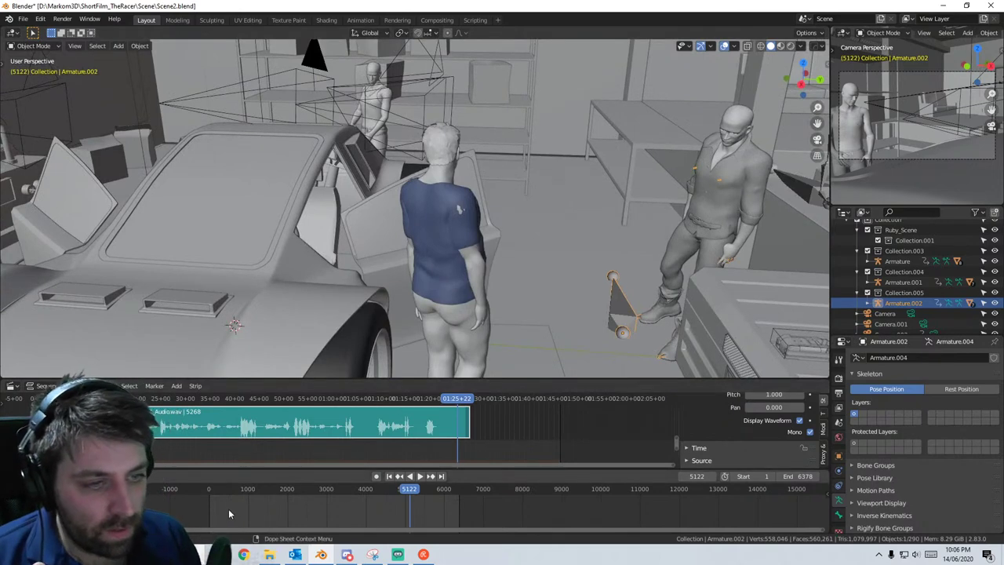
{"action": "left_click_drag", "start_coordinate": [214, 402], "coordinate": [232, 404]}
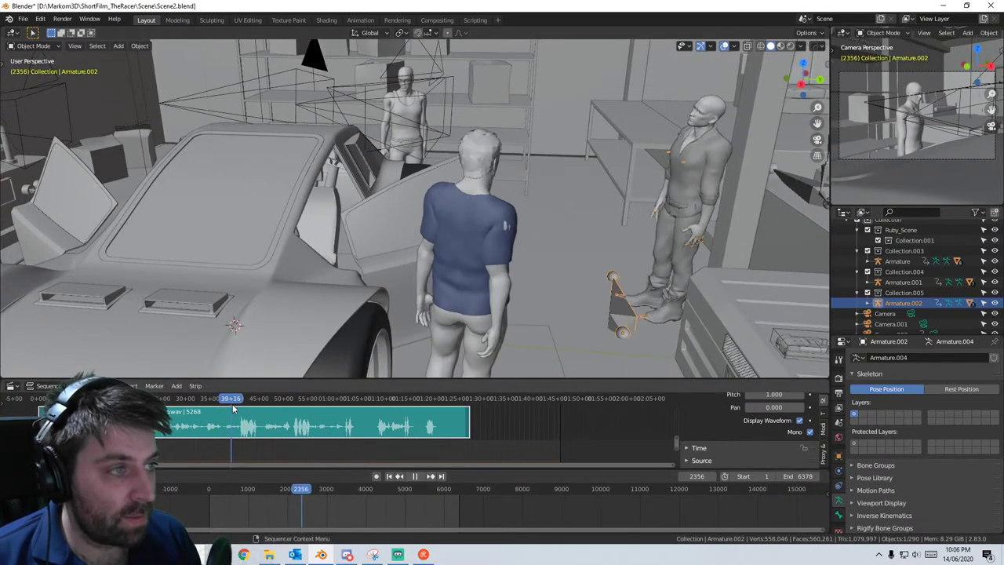
{"action": "key", "text": "space"}
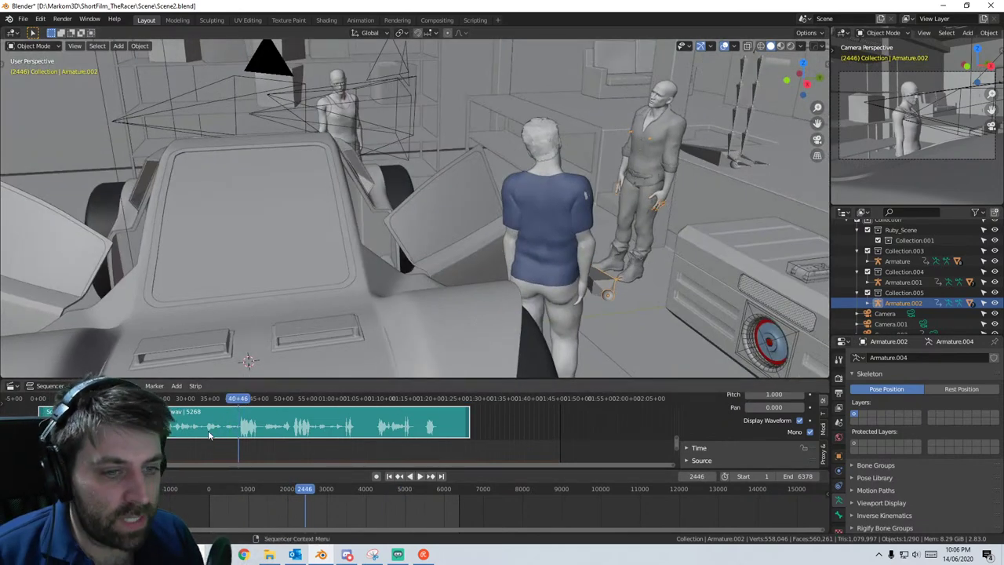
- Play the animation from frame 387 and scrub back to frame 894 to check how Armature.002 sits and stands up
{"action": "left_click", "coordinate": [225, 490]}
{"action": "middle_click_drag", "start_coordinate": [465, 277], "coordinate": [368, 276]}
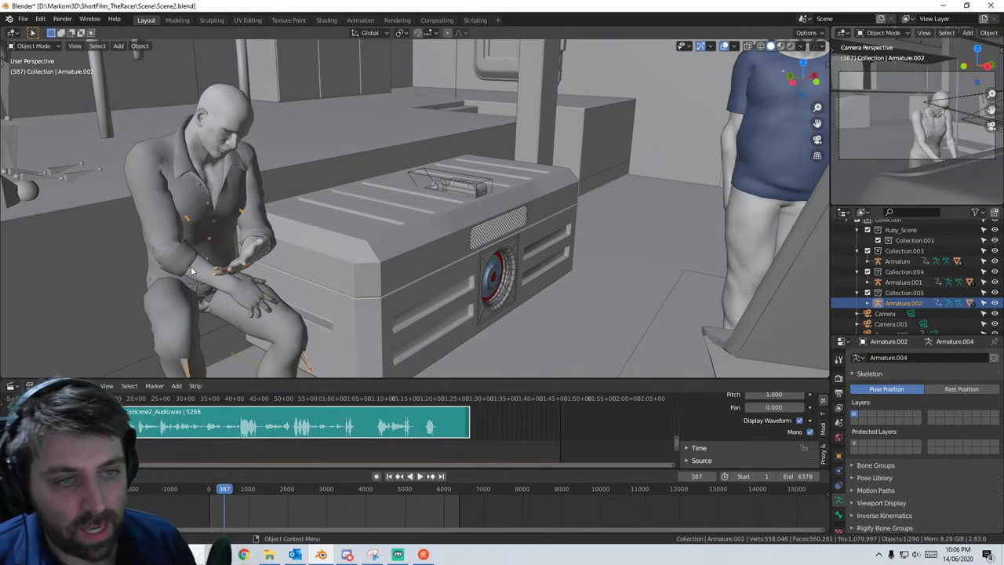
{"action": "left_click_drag", "start_coordinate": [226, 494], "coordinate": [245, 494]}
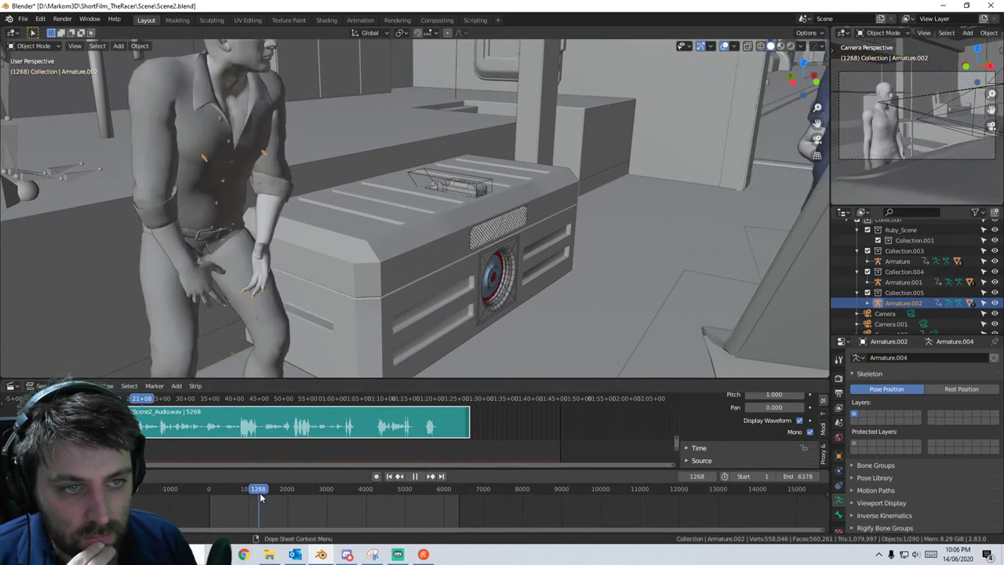
{"action": "key", "text": "space"}
{"action": "left_click_drag", "start_coordinate": [259, 489], "coordinate": [243, 489]}
- Examine Armature.002's seated pose at frame 894 from several angles, including its position relative to the crate and the car
{"action": "middle_click_drag", "start_coordinate": [202, 336], "coordinate": [570, 255]}
{"action": "scroll", "coordinate": [336, 316], "scroll_direction": "up", "scroll_amount": 2}
{"action": "scroll", "coordinate": [611, 263], "scroll_direction": "down", "scroll_amount": 2}
{"action": "middle_click_drag", "start_coordinate": [657, 273], "coordinate": [345, 188], "text": "shift"}
{"action": "middle_click_drag", "start_coordinate": [667, 220], "coordinate": [759, 271]}
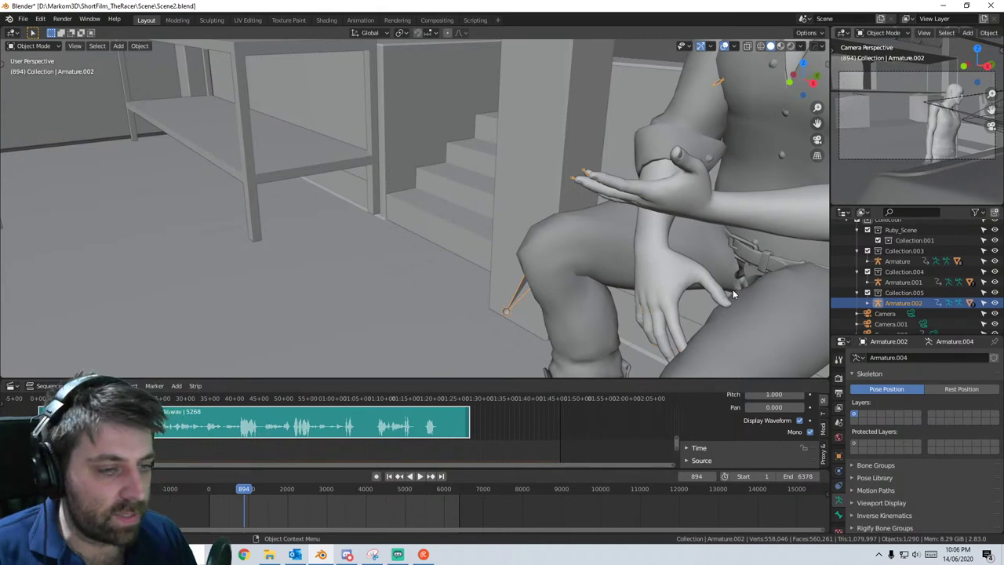
{"action": "scroll", "coordinate": [561, 266], "scroll_direction": "down", "scroll_amount": 3}
{"action": "middle_click_drag", "start_coordinate": [538, 278], "coordinate": [446, 239]}
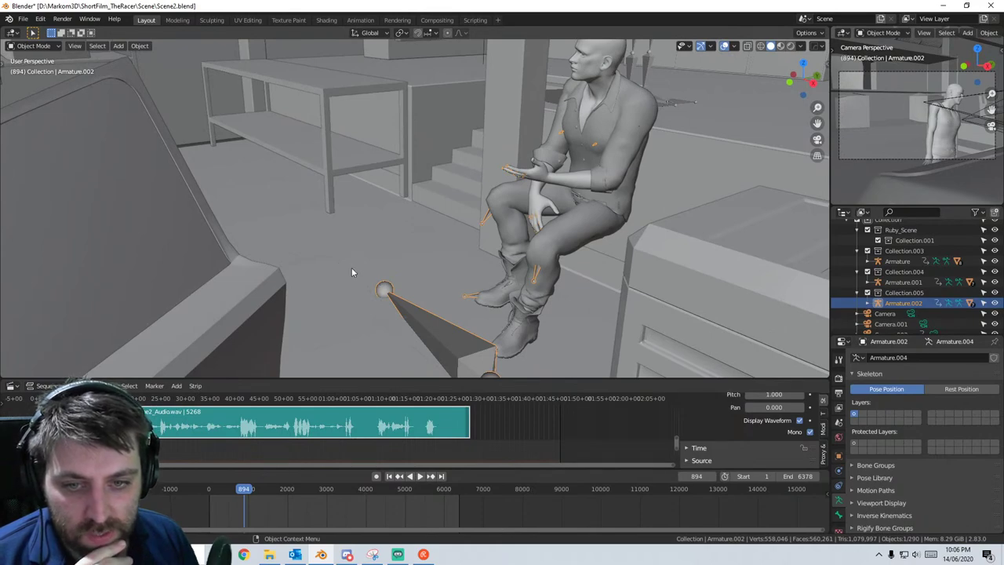
{"action": "scroll", "coordinate": [394, 275], "scroll_direction": "down", "scroll_amount": 3}
{"action": "middle_click_drag", "start_coordinate": [395, 273], "coordinate": [478, 318]}
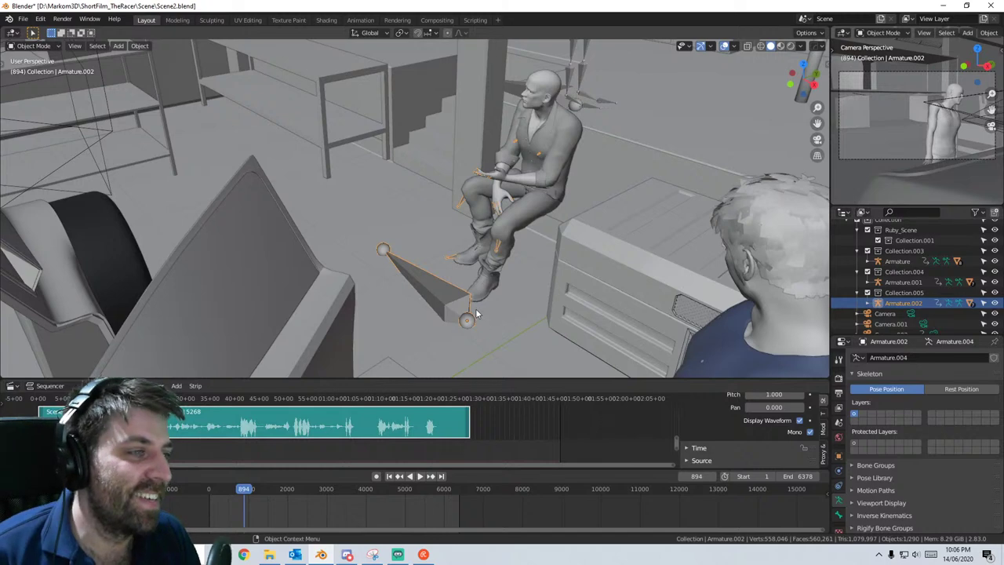
{"action": "middle_click_drag", "start_coordinate": [372, 290], "coordinate": [443, 287]}
{"action": "scroll", "coordinate": [424, 307], "scroll_direction": "down", "scroll_amount": 1}
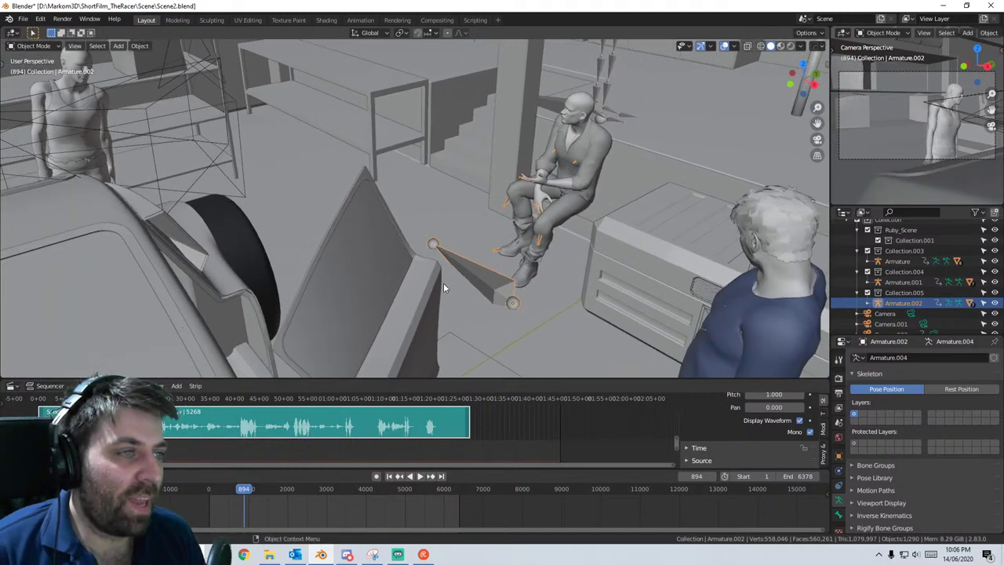
- Play the scene from around frame 627 on to frame 2082, and select the blue T-shirt of the character beside the crate
{"action": "left_click", "coordinate": [234, 492]}
{"action": "key", "text": "space"}
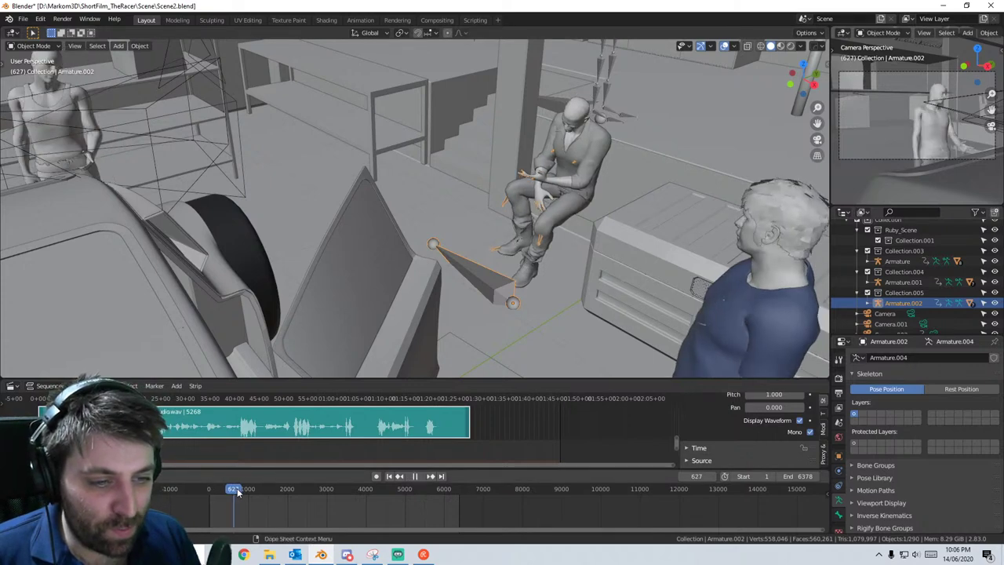
{"action": "left_click_drag", "start_coordinate": [238, 490], "coordinate": [281, 491]}
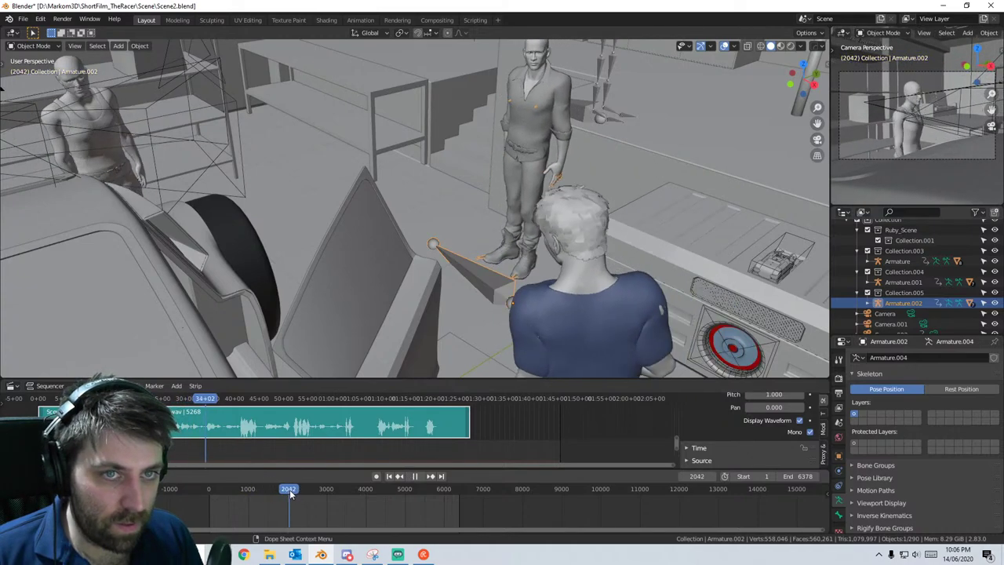
{"action": "key", "text": "space"}
{"action": "left_click", "coordinate": [586, 294]}
{"action": "scroll", "coordinate": [611, 277], "scroll_direction": "down", "scroll_amount": 5}
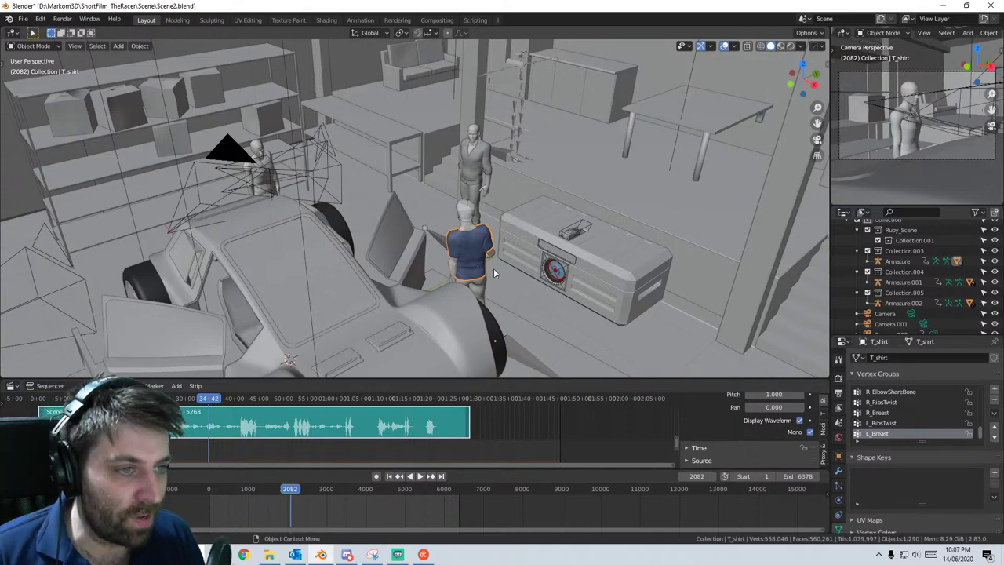
{"action": "middle_click_drag", "start_coordinate": [493, 269], "coordinate": [472, 286]}
{"action": "scroll", "coordinate": [483, 242], "scroll_direction": "up", "scroll_amount": 3}
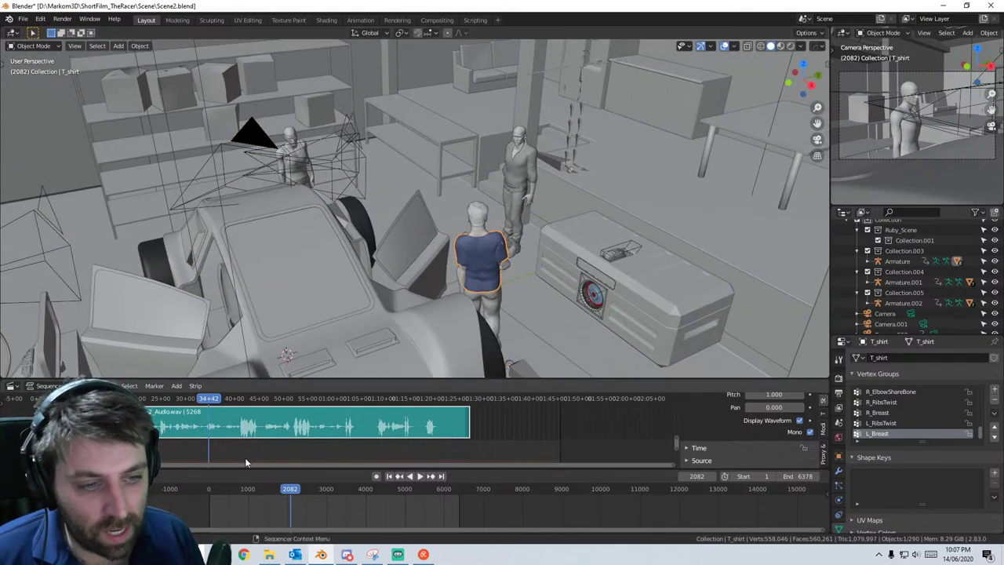
- Review the animation from frame 1362 to frame 1842, and select the body mesh of the character behind the car
{"action": "left_click_drag", "start_coordinate": [239, 491], "coordinate": [263, 493]}
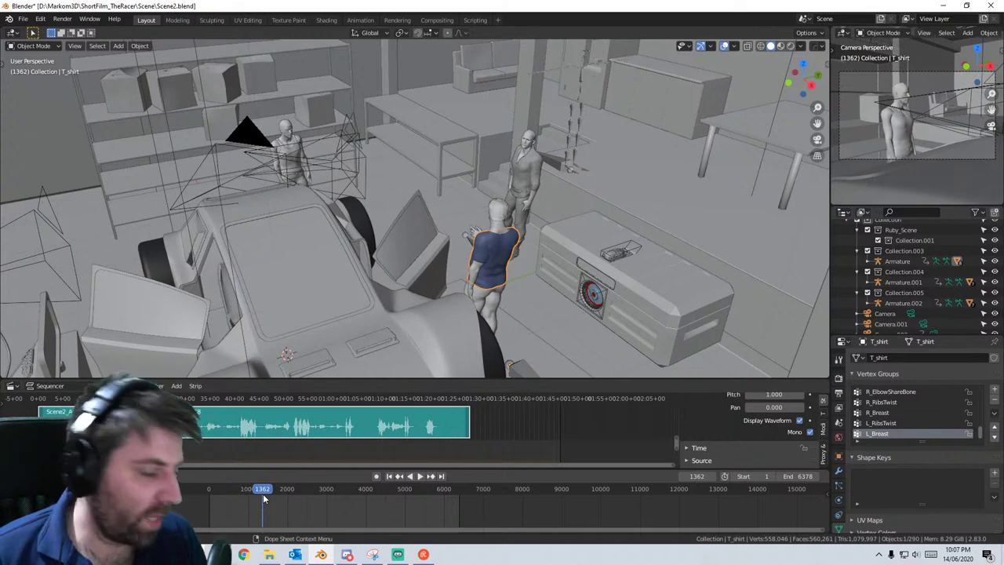
{"action": "mouse_move", "coordinate": [263, 493]}
{"action": "left_mouse_down"}
{"action": "mouse_move", "coordinate": [297, 492]}
{"action": "mouse_move", "coordinate": [281, 491]}
{"action": "left_mouse_up"}
{"action": "key", "text": "space"}
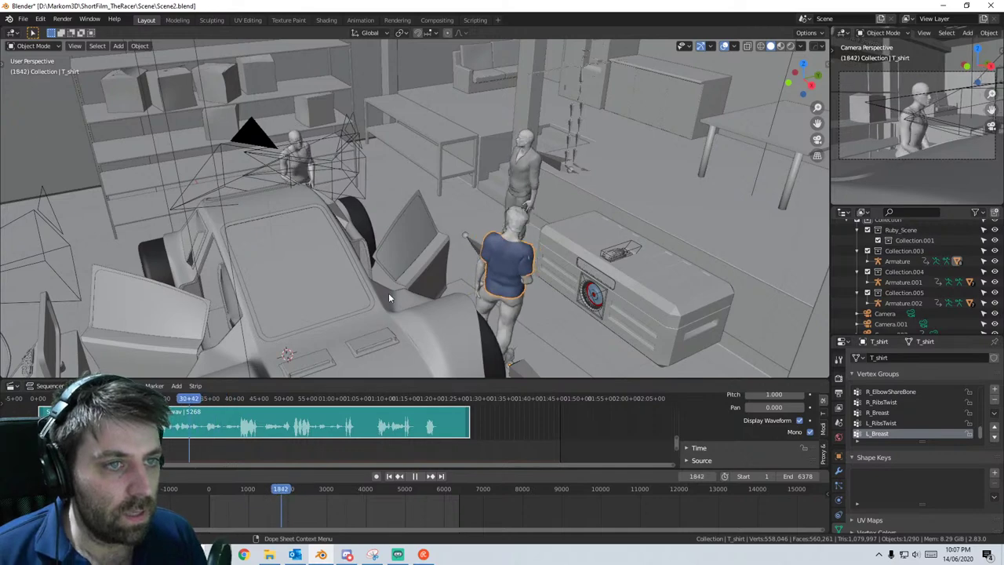
{"action": "scroll", "coordinate": [408, 239], "scroll_direction": "up", "scroll_amount": 5}
{"action": "scroll", "coordinate": [408, 244], "scroll_direction": "down", "scroll_amount": 5}
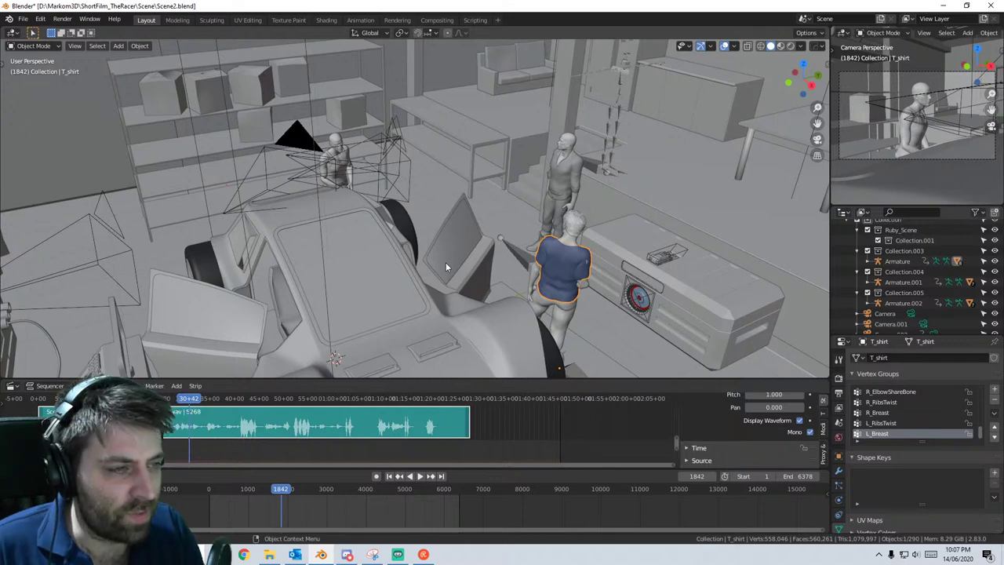
{"action": "left_click", "coordinate": [339, 149]}
{"action": "left_click", "coordinate": [338, 146]}
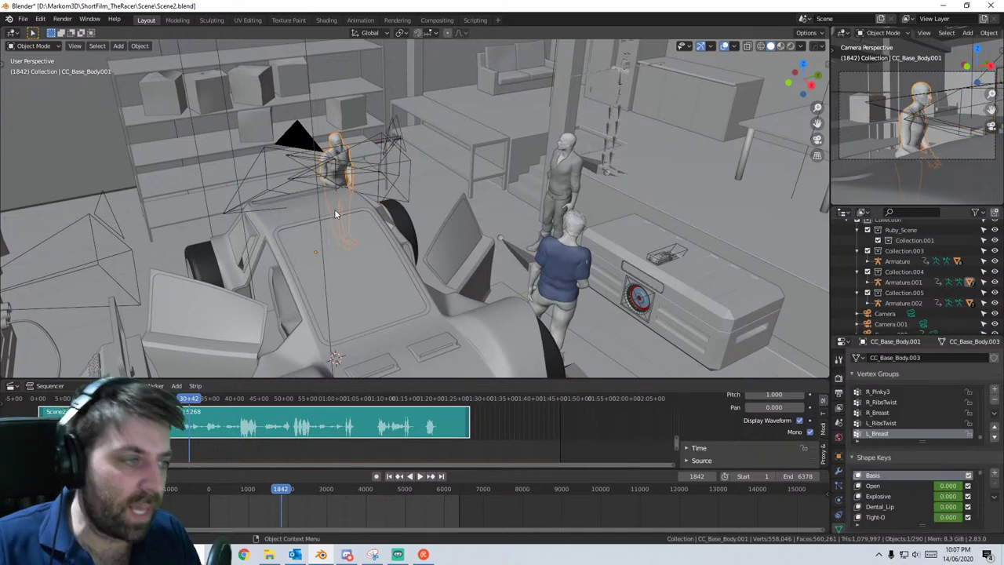
- Start a second Blender instance and delete the default camera, cube and light from its scene
{"action": "right_click", "coordinate": [322, 555]}
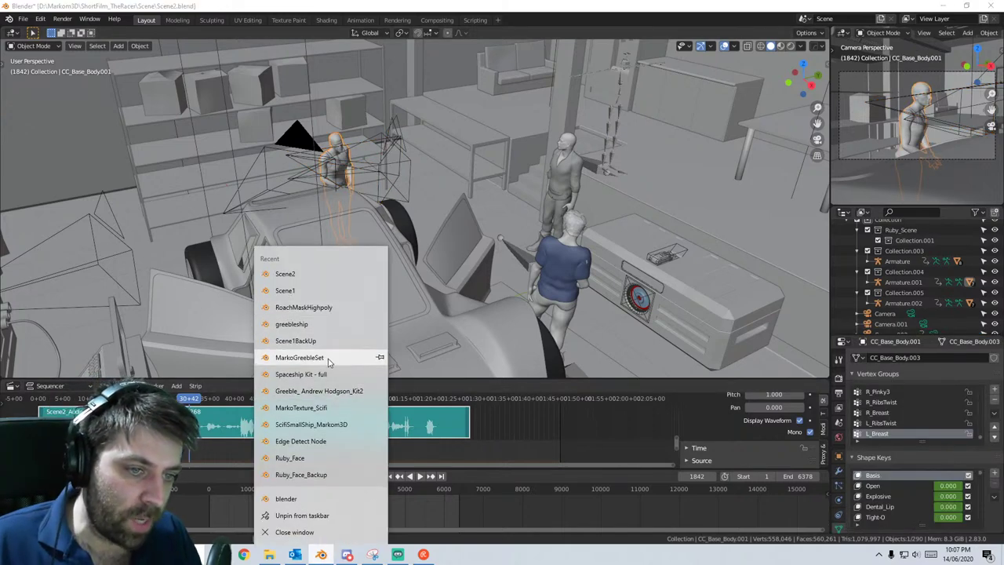
{"action": "left_click", "coordinate": [319, 557]}
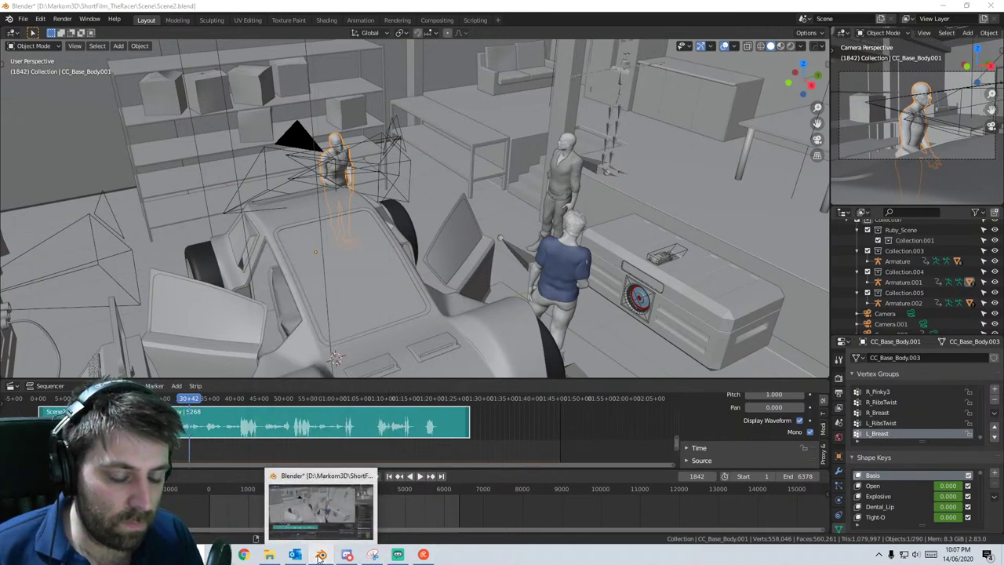
{"action": "right_click", "coordinate": [319, 557]}
{"action": "left_click", "coordinate": [291, 497]}
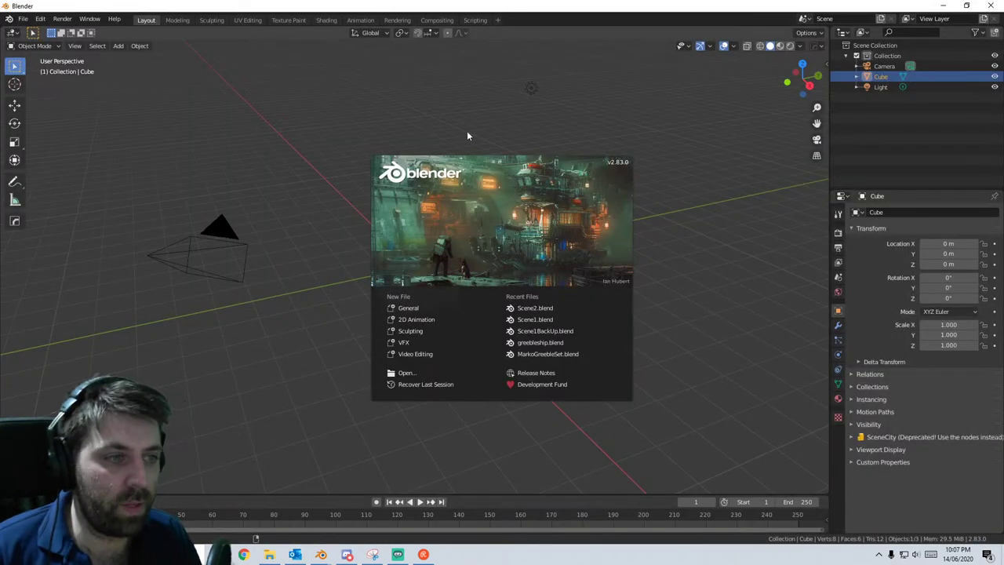
{"action": "left_click", "coordinate": [268, 252]}
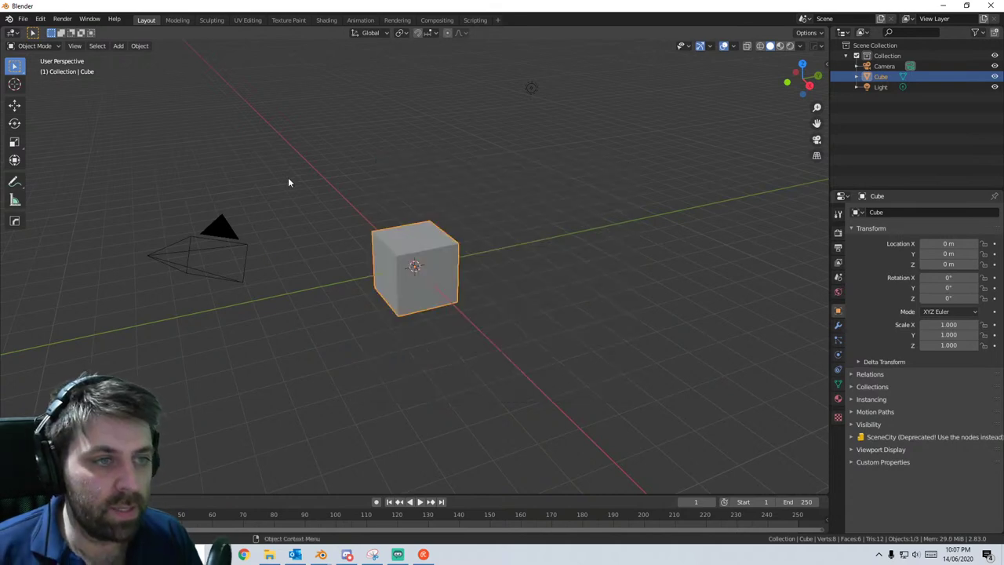
{"action": "key", "text": "a"}
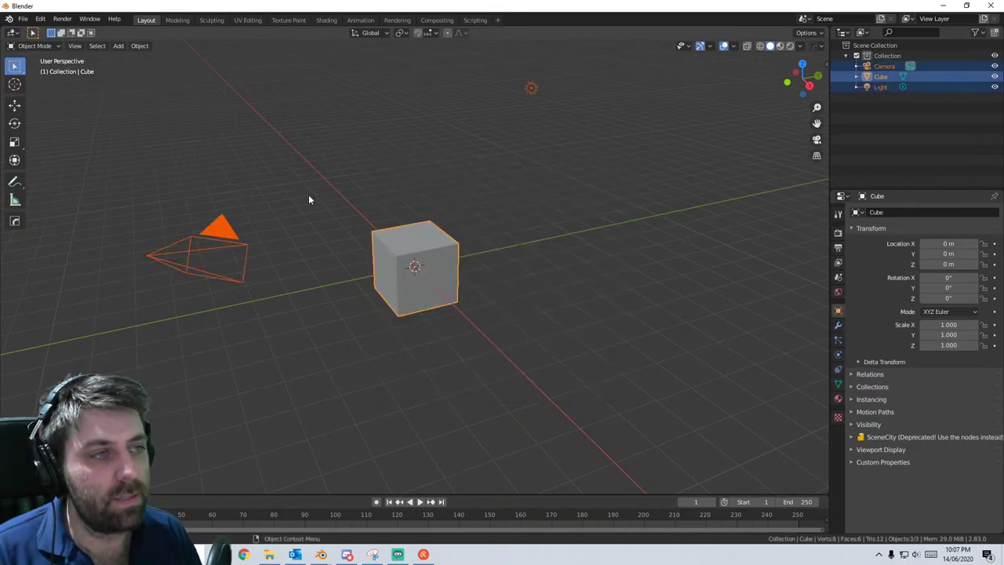
{"action": "key", "text": "Delete"}
- Open Joe_Scene2_Face.blend from the short film's Mocap folder
{"action": "left_click", "coordinate": [22, 18]}
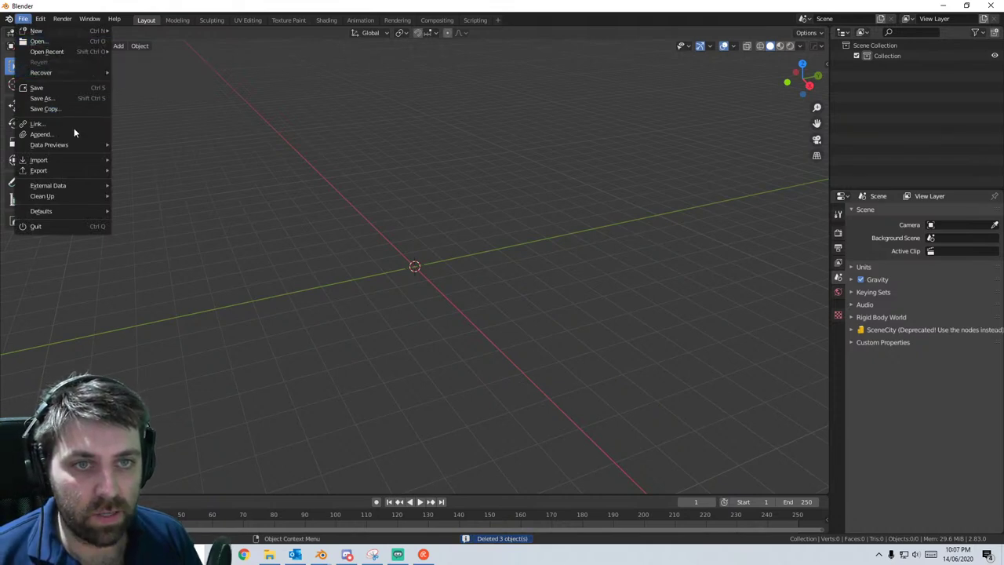
{"action": "mouse_move", "coordinate": [75, 51]}
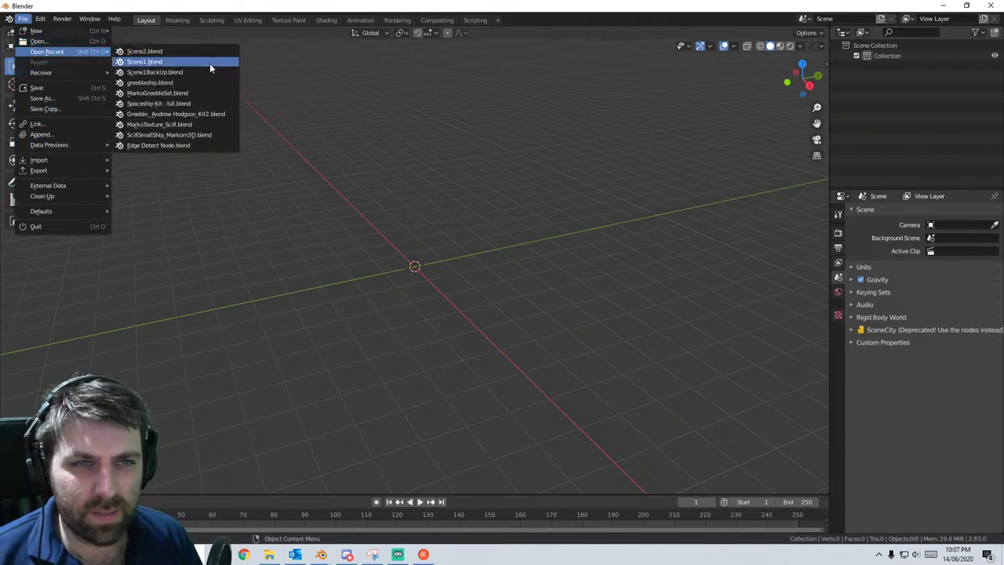
{"action": "left_click", "coordinate": [52, 40]}
{"action": "left_click", "coordinate": [519, 298]}
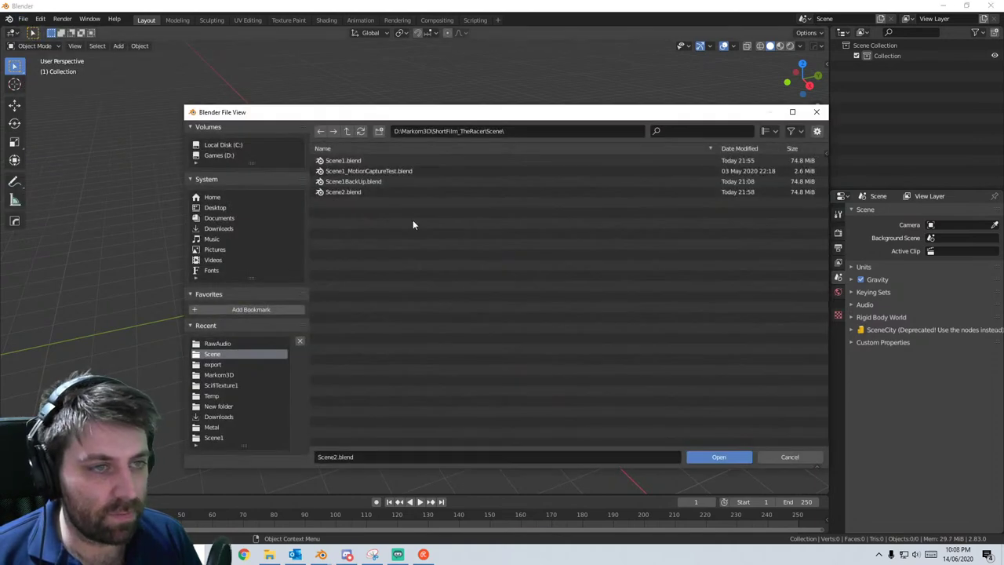
{"action": "left_click", "coordinate": [346, 131]}
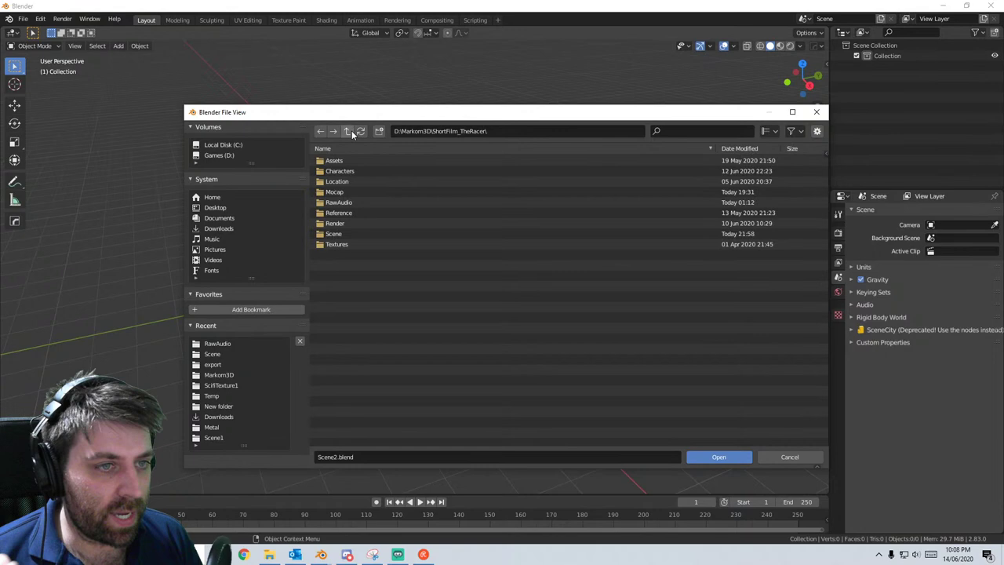
{"action": "double_click", "coordinate": [362, 195]}
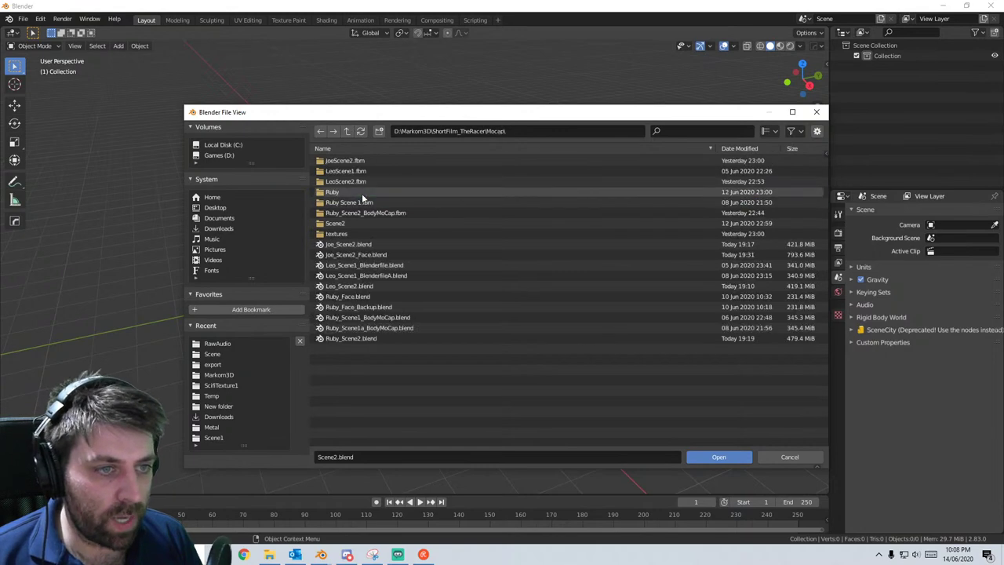
{"action": "double_click", "coordinate": [378, 254]}
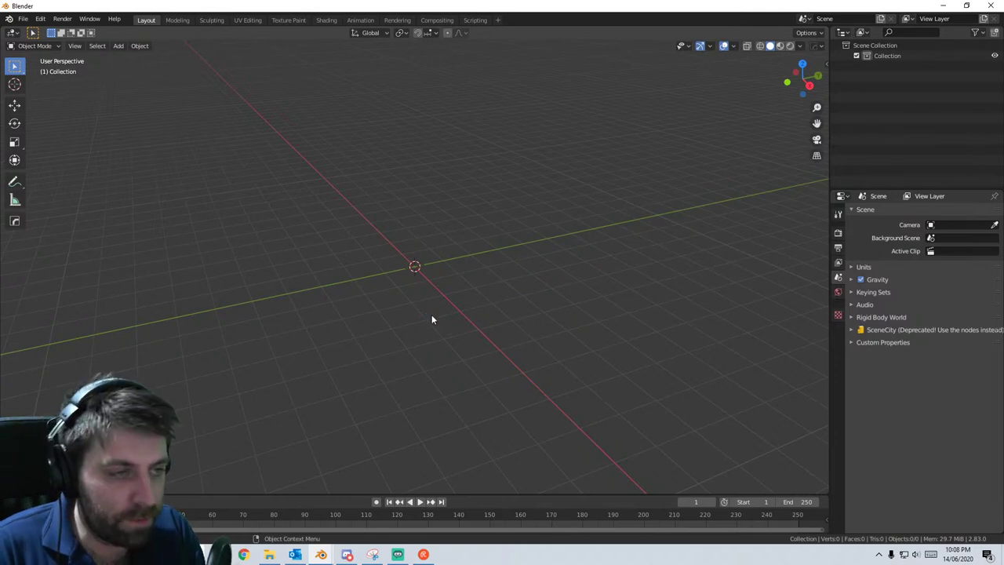
- Examine the row of T-posed characters, selecting several body meshes in turn and ending with Armature.001's body
{"action": "middle_click_drag", "start_coordinate": [431, 314], "coordinate": [327, 169]}
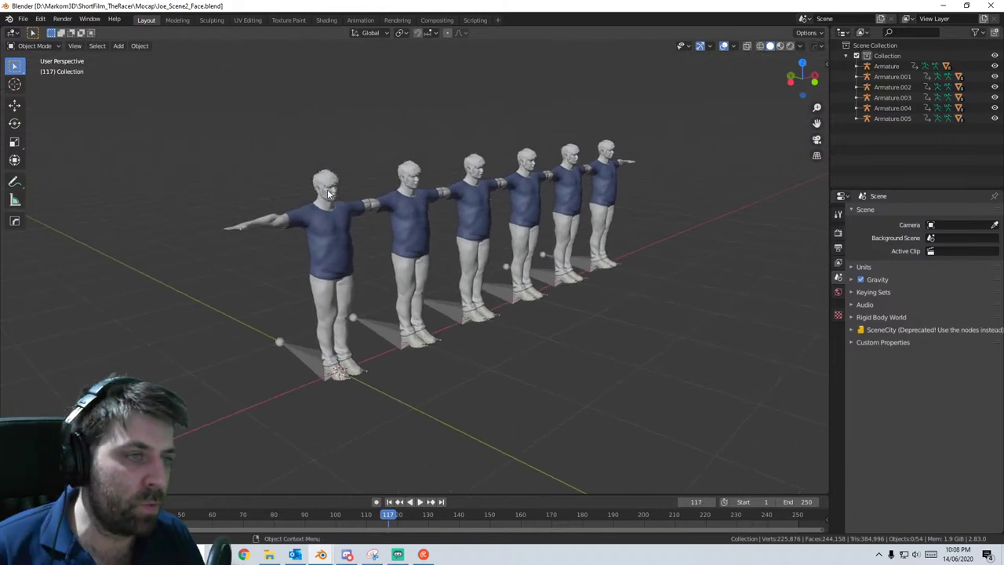
{"action": "scroll", "coordinate": [319, 178], "scroll_direction": "up", "scroll_amount": 3}
{"action": "scroll", "coordinate": [323, 169], "scroll_direction": "up", "scroll_amount": 5}
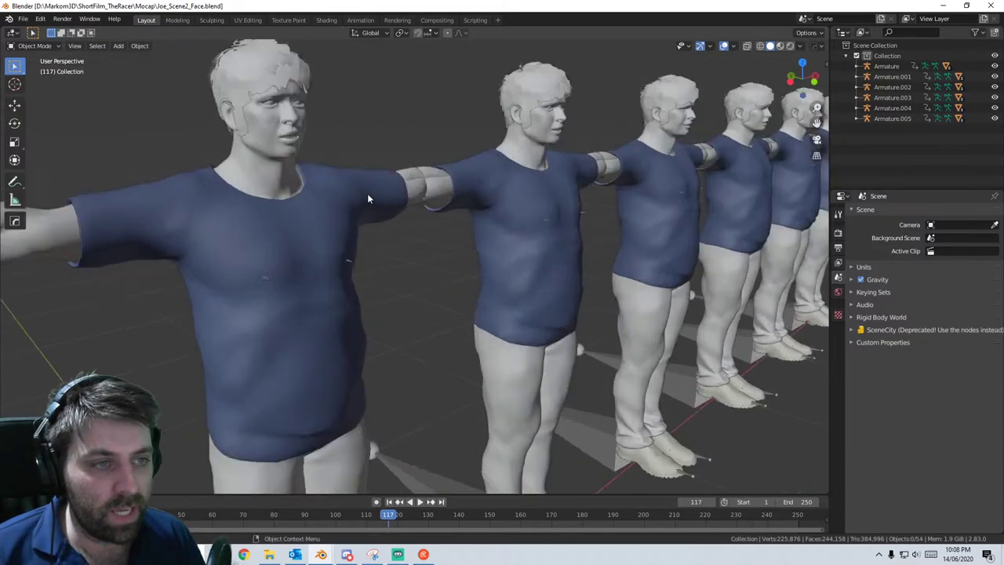
{"action": "left_click", "coordinate": [271, 127]}
{"action": "left_click", "coordinate": [517, 119]}
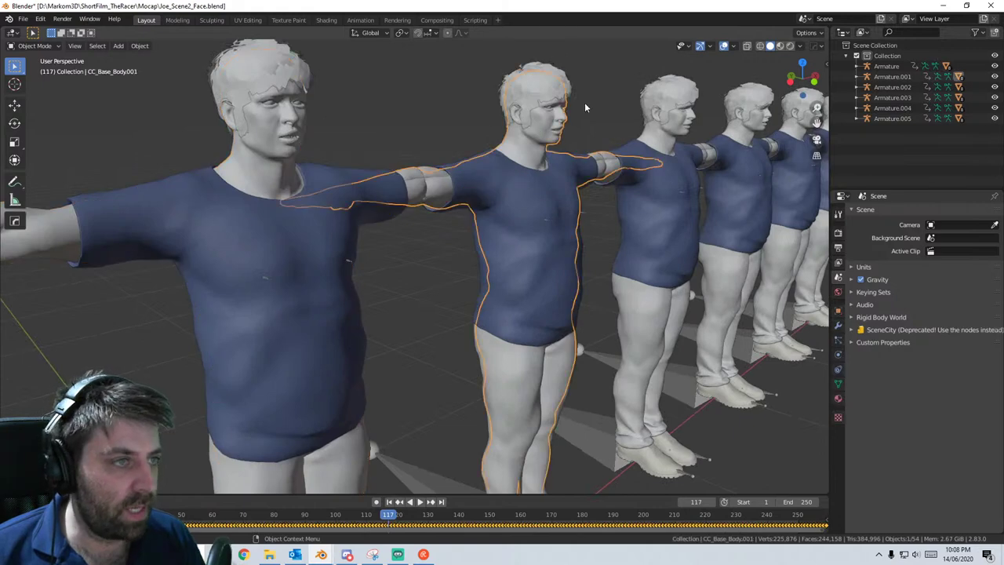
{"action": "left_click", "coordinate": [672, 112]}
{"action": "middle_click_drag", "start_coordinate": [672, 113], "coordinate": [627, 163]}
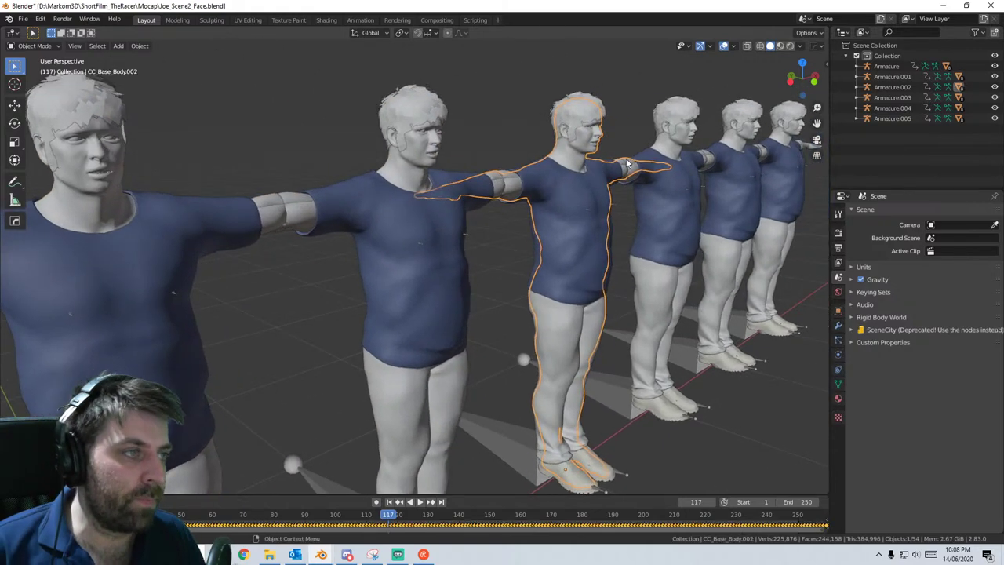
{"action": "left_click", "coordinate": [417, 149]}
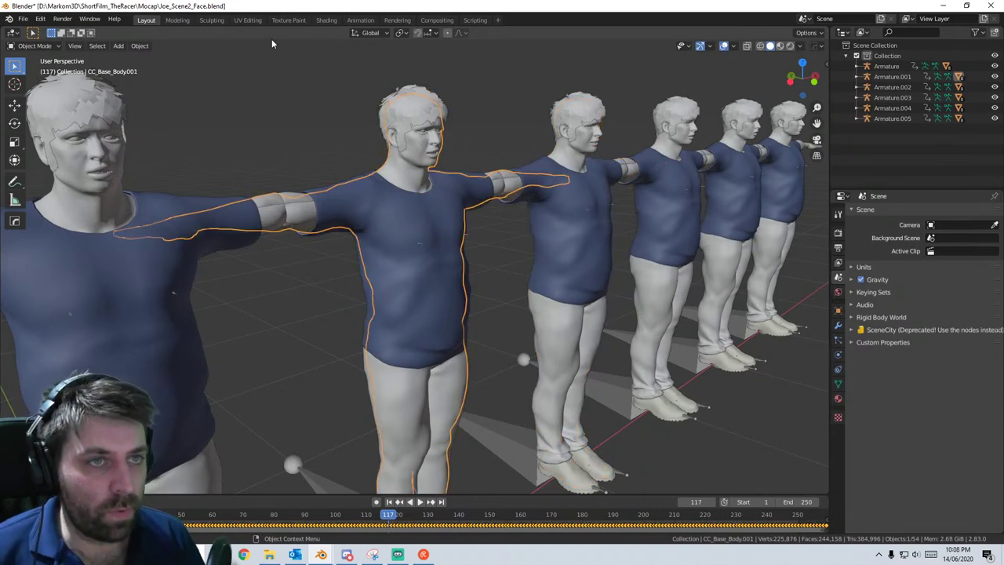
- Switch to the Animation workspace and split its smaller 3D viewport horizontally into two stacked areas
{"action": "left_click", "coordinate": [360, 21]}
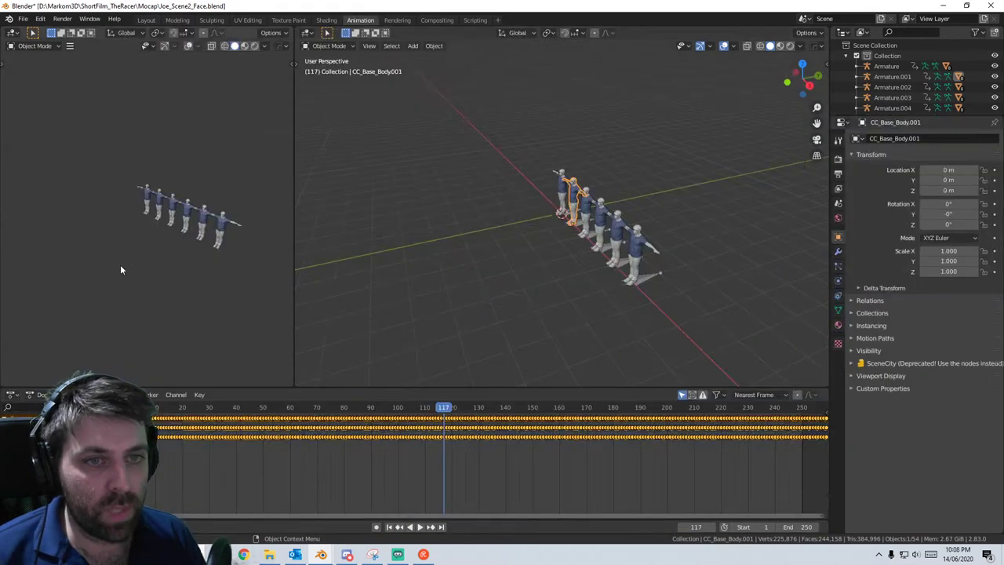
{"action": "left_click", "coordinate": [36, 45]}
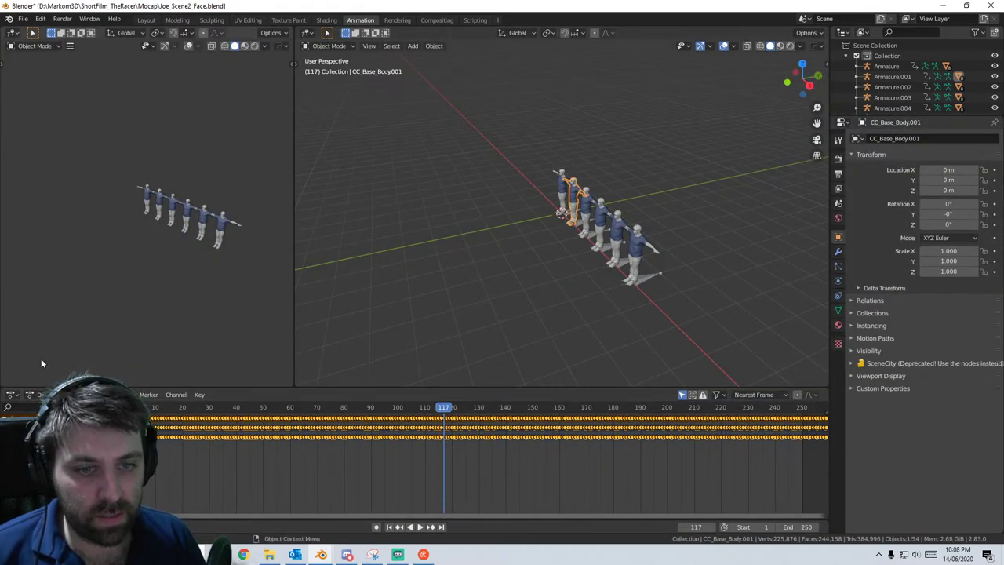
{"action": "left_click_drag", "start_coordinate": [4, 383], "coordinate": [13, 190]}
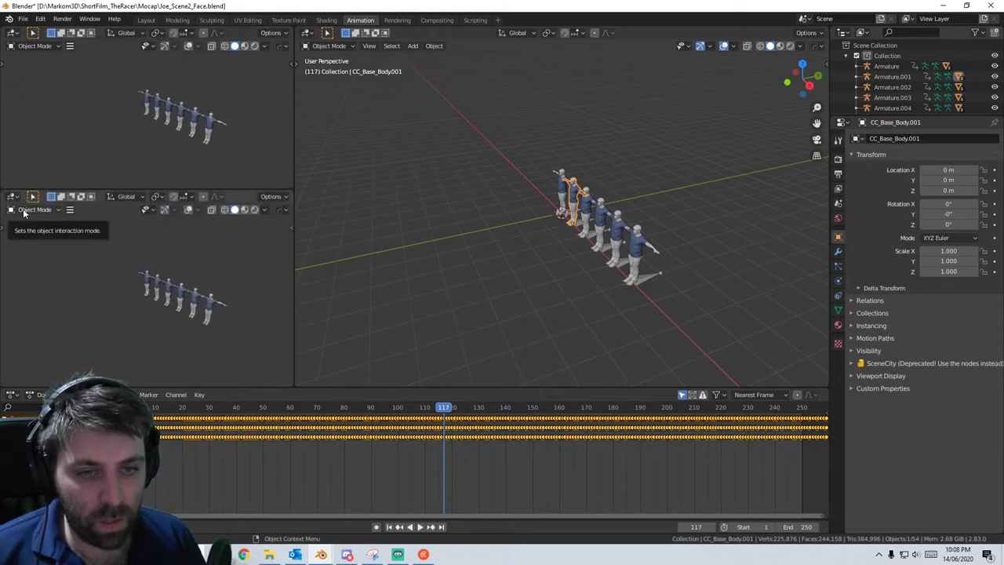
{"action": "left_click", "coordinate": [23, 210]}
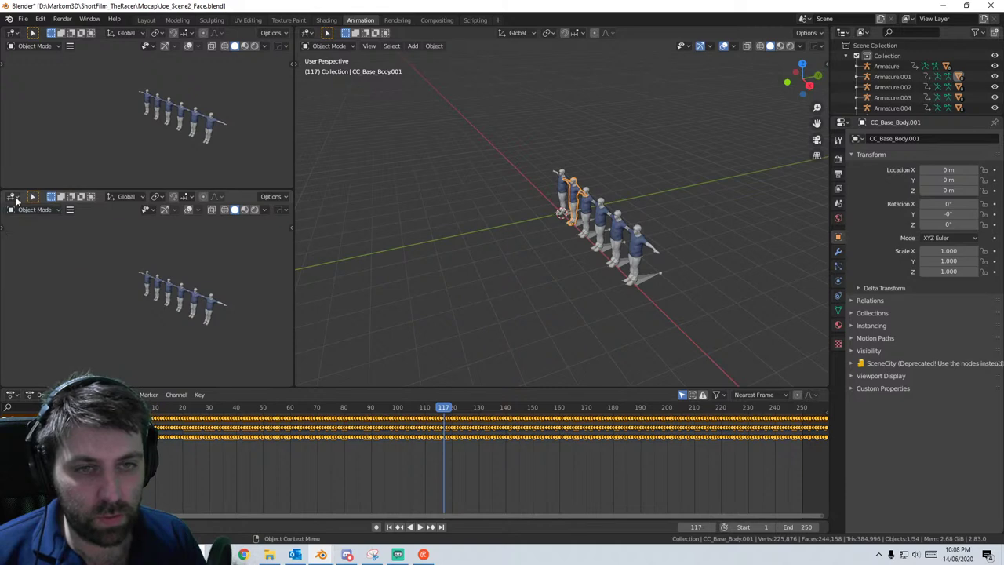
- Change the lower split area to a Dope Sheet in Shape Key Editor mode and set the large dope sheet to Action Editor
{"action": "left_click", "coordinate": [13, 196]}
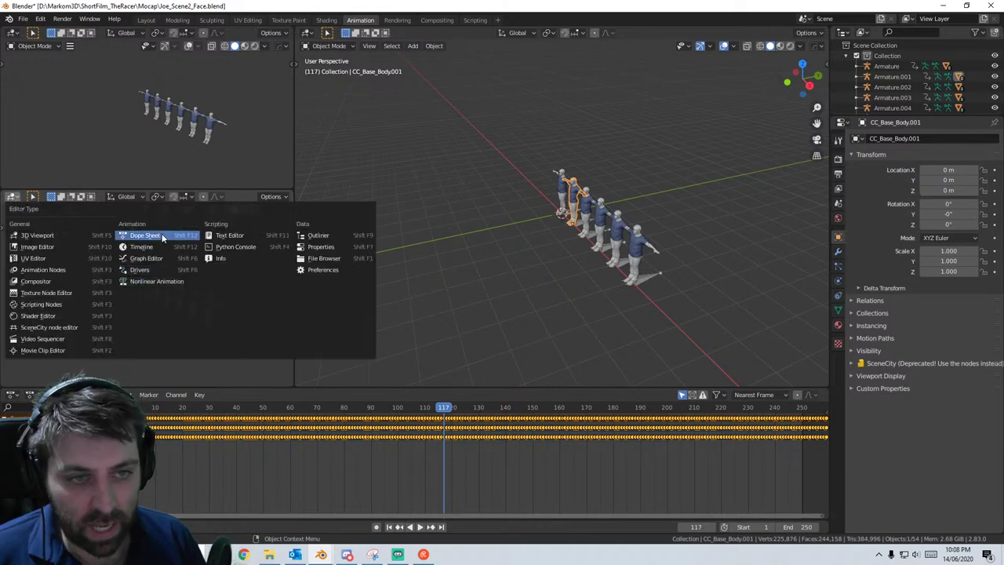
{"action": "left_click", "coordinate": [163, 235]}
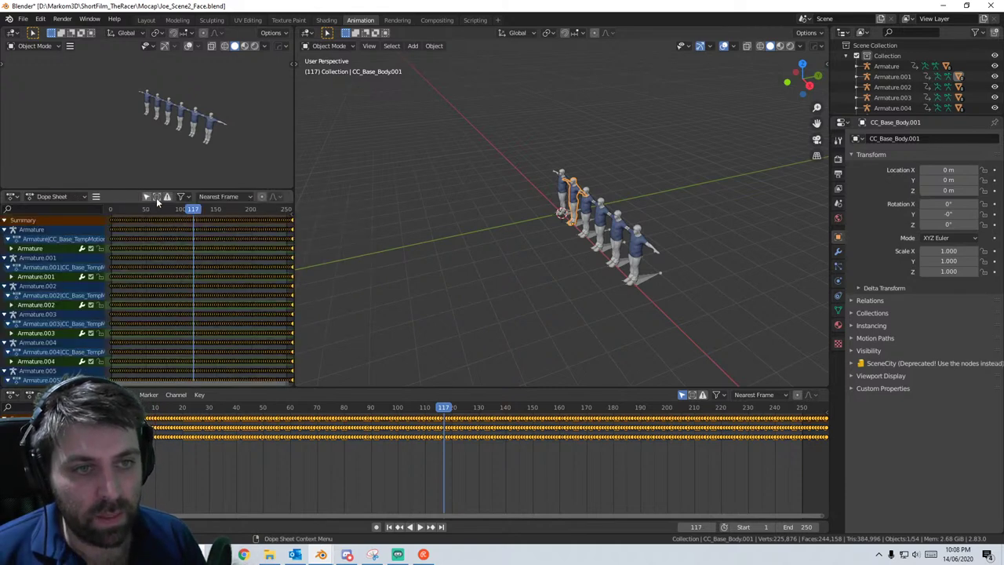
{"action": "left_click", "coordinate": [51, 197]}
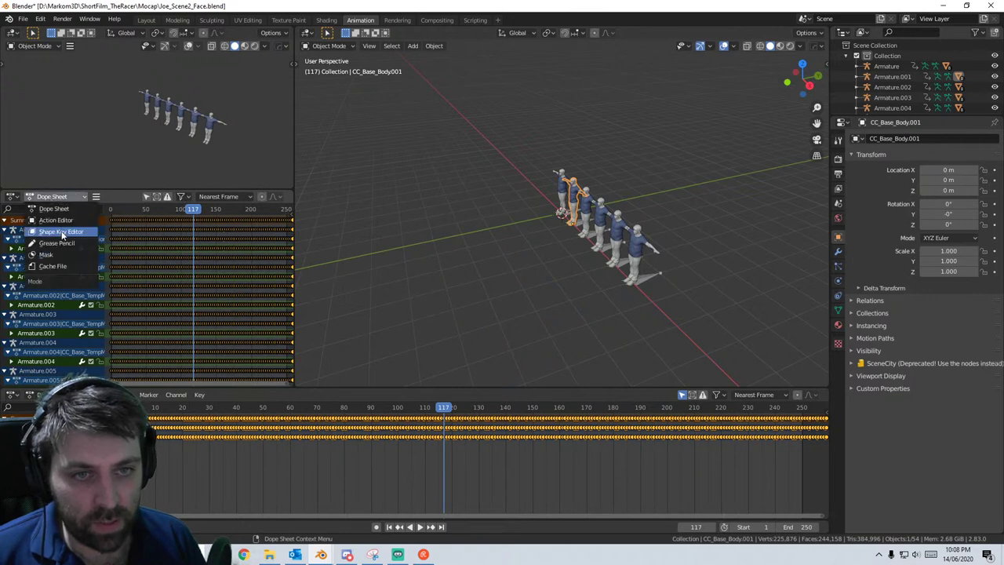
{"action": "left_click", "coordinate": [60, 232]}
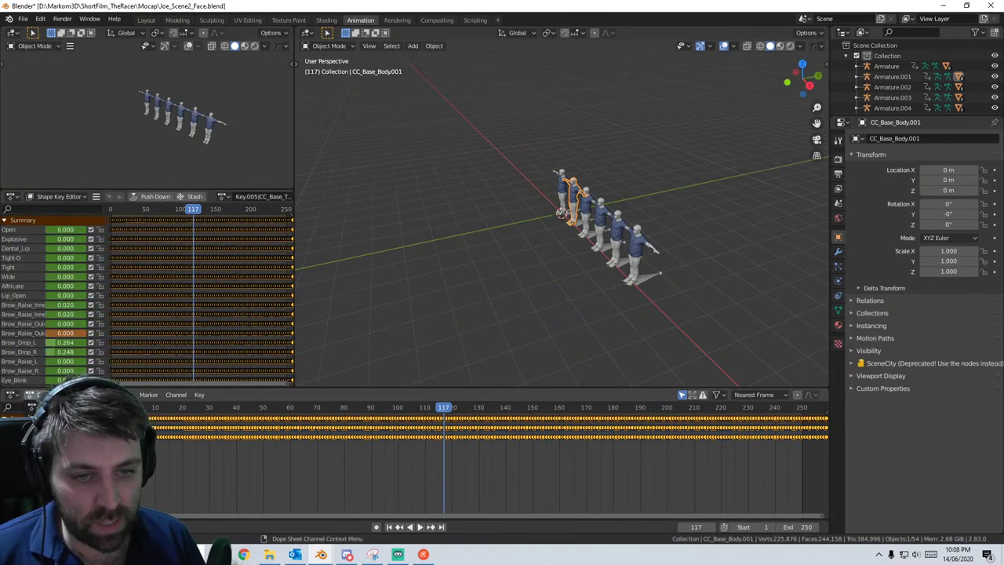
{"action": "left_click", "coordinate": [61, 417]}
- Select the first character's body mesh, CC_Base_Body, and rename its shape key action to Joe_Scene_01
{"action": "middle_click_drag", "start_coordinate": [490, 271], "coordinate": [623, 206]}
{"action": "middle_click_drag", "start_coordinate": [623, 205], "coordinate": [571, 270], "text": "shift"}
{"action": "scroll", "coordinate": [571, 271], "scroll_direction": "up", "scroll_amount": 7}
{"action": "middle_click_drag", "start_coordinate": [519, 331], "coordinate": [499, 234], "text": "shift"}
{"action": "middle_click_drag", "start_coordinate": [498, 234], "coordinate": [571, 223], "text": "shift"}
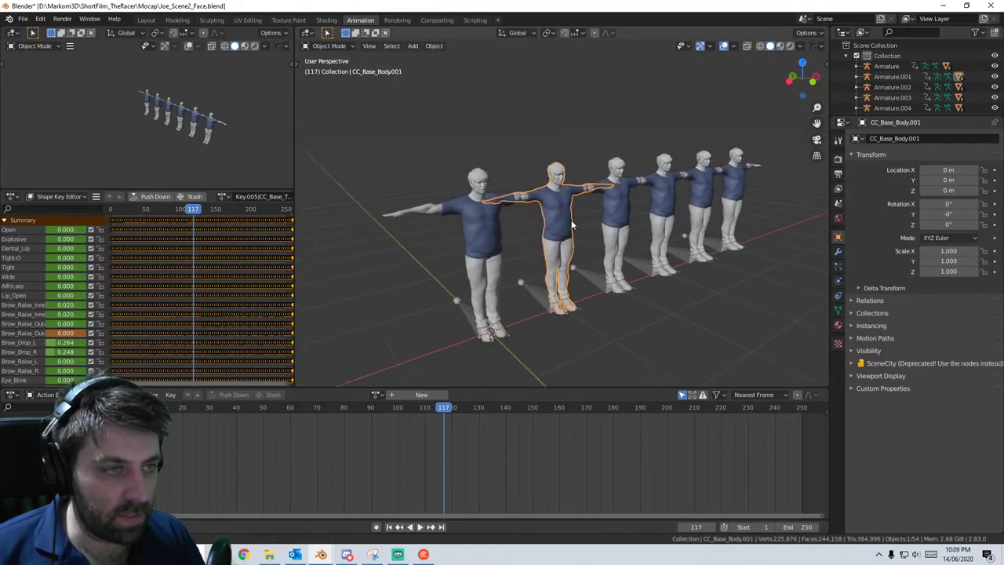
{"action": "left_click", "coordinate": [462, 193]}
{"action": "scroll", "coordinate": [477, 196], "scroll_direction": "up", "scroll_amount": 3}
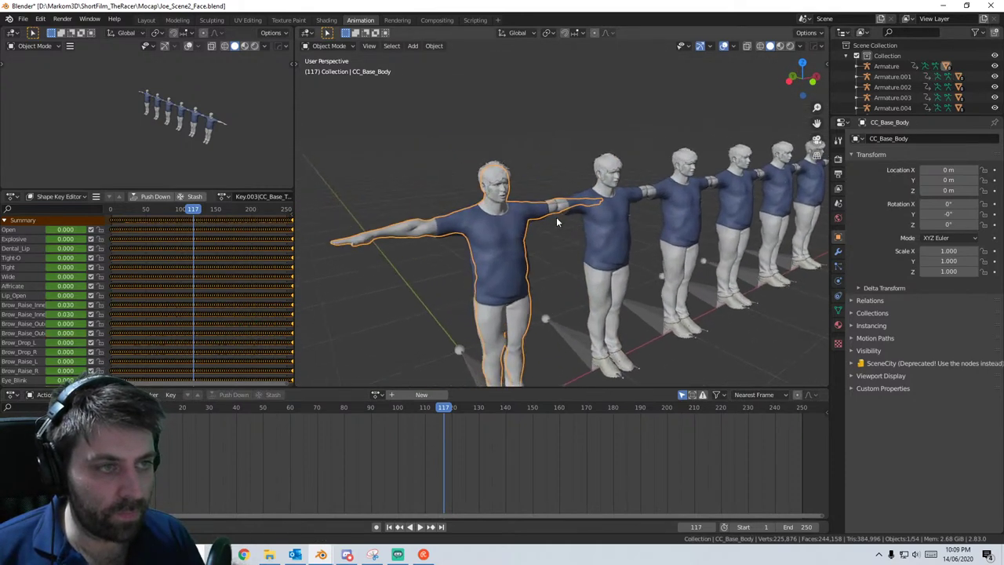
{"action": "left_click", "coordinate": [247, 196]}
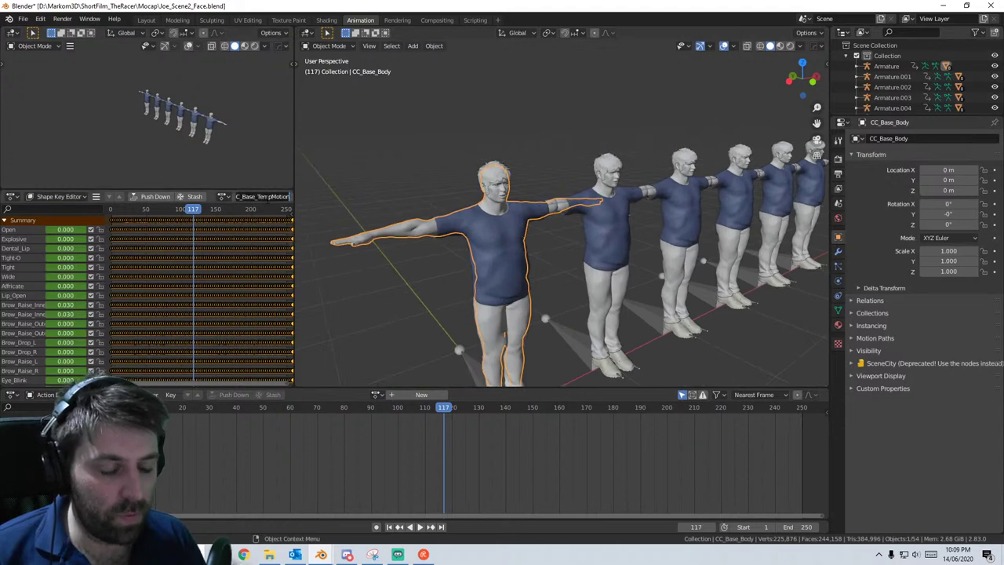
{"action": "type", "text": "Joe"}
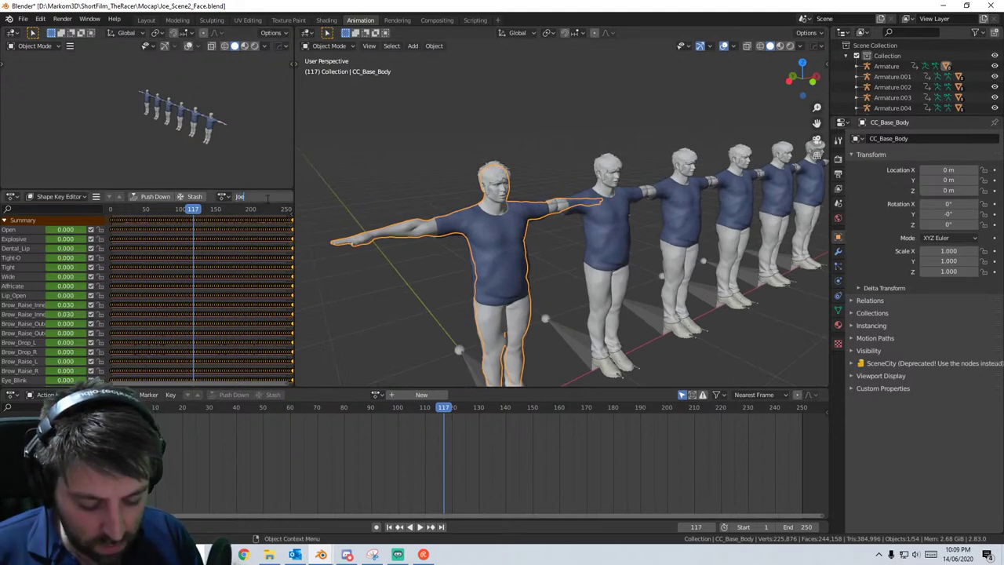
{"action": "type", "text": "_Scene"}
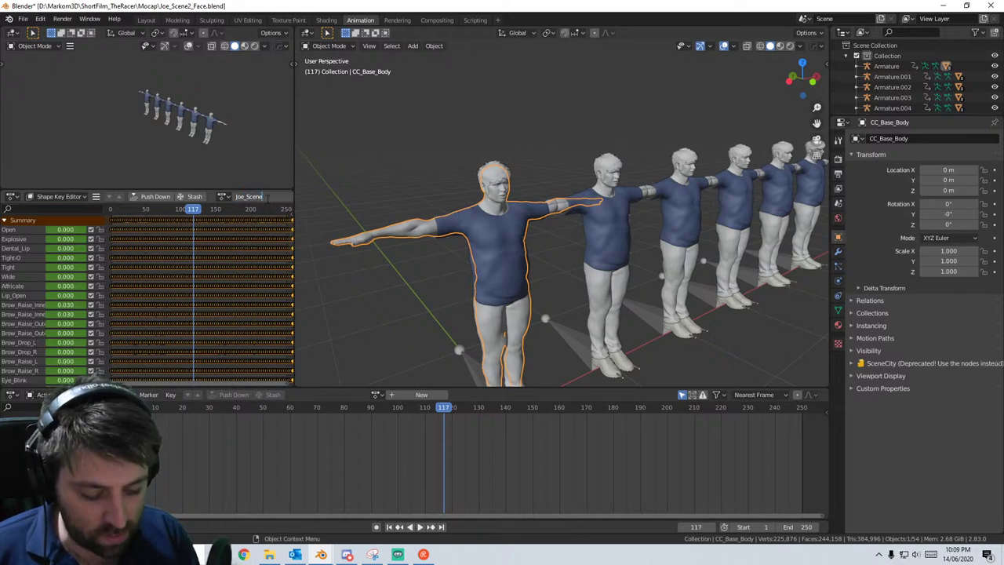
{"action": "type", "text": "_0"}
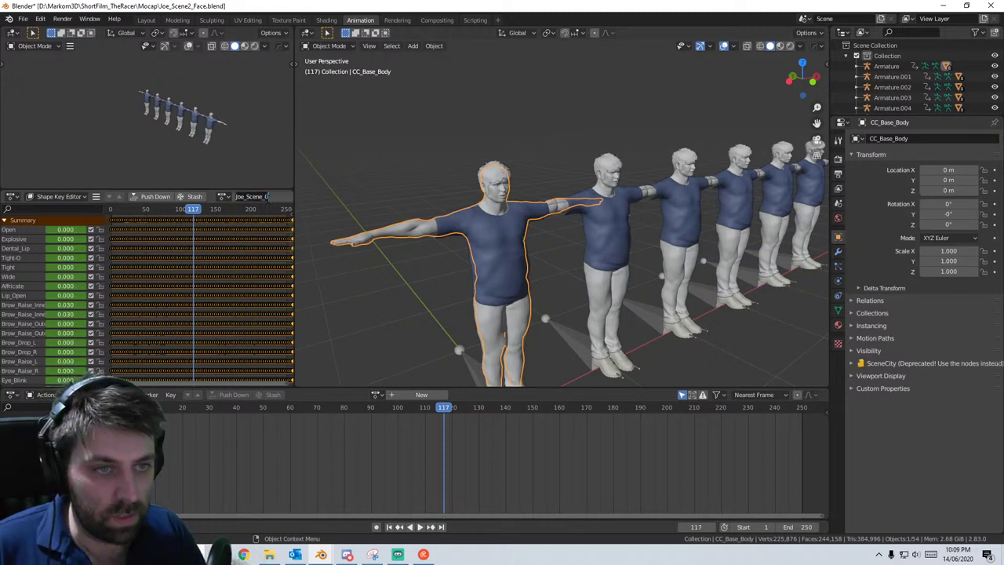
{"action": "key", "text": "Right"}
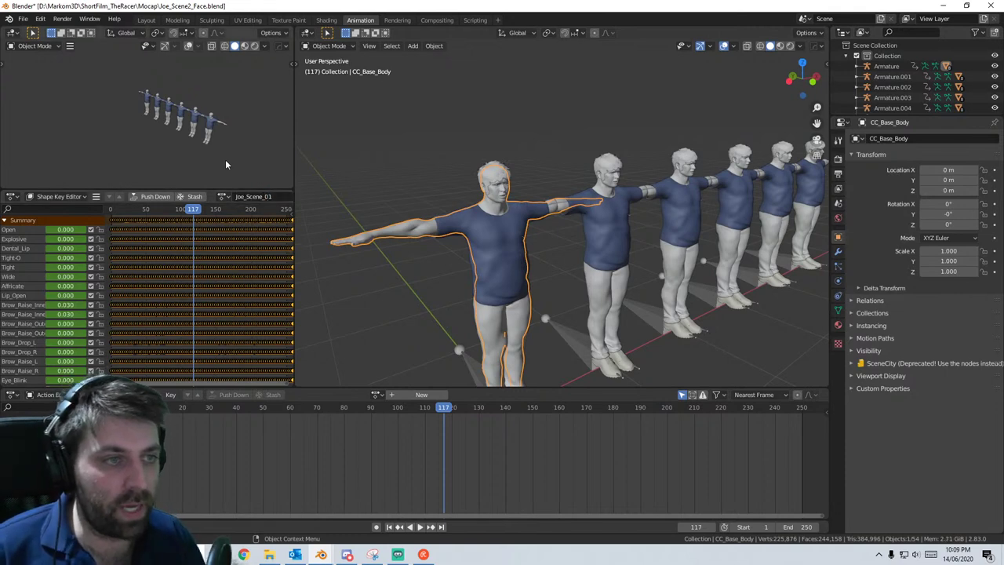
- Hide the first body mesh and rename the shape key action of the second character's CC_Base_Body.001 to Joe_Scene_02
{"action": "middle_click_drag", "start_coordinate": [434, 217], "coordinate": [480, 217]}
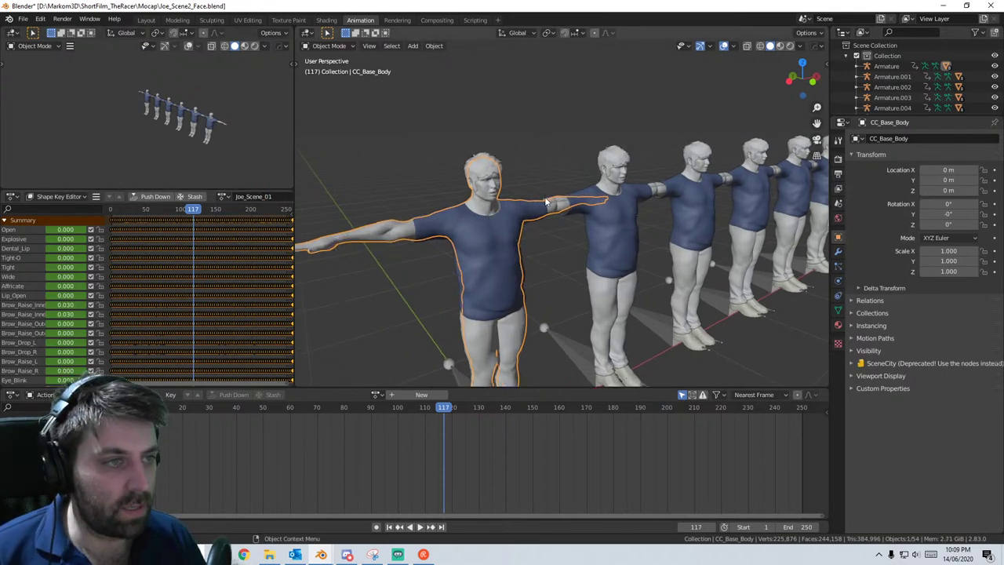
{"action": "left_click", "coordinate": [603, 180]}
{"action": "double_click", "coordinate": [256, 197]}
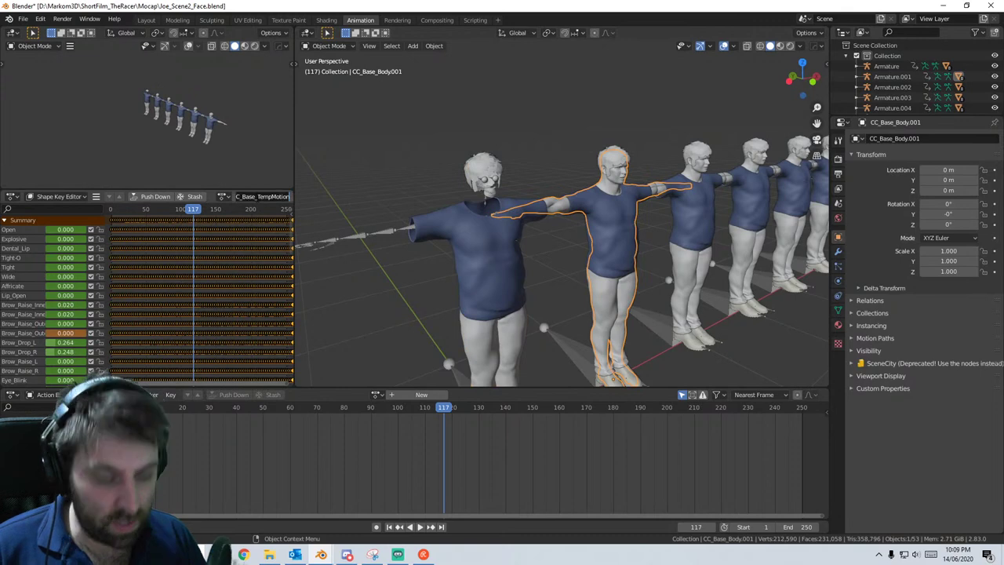
{"action": "type", "text": "Joe_Scene_02"}
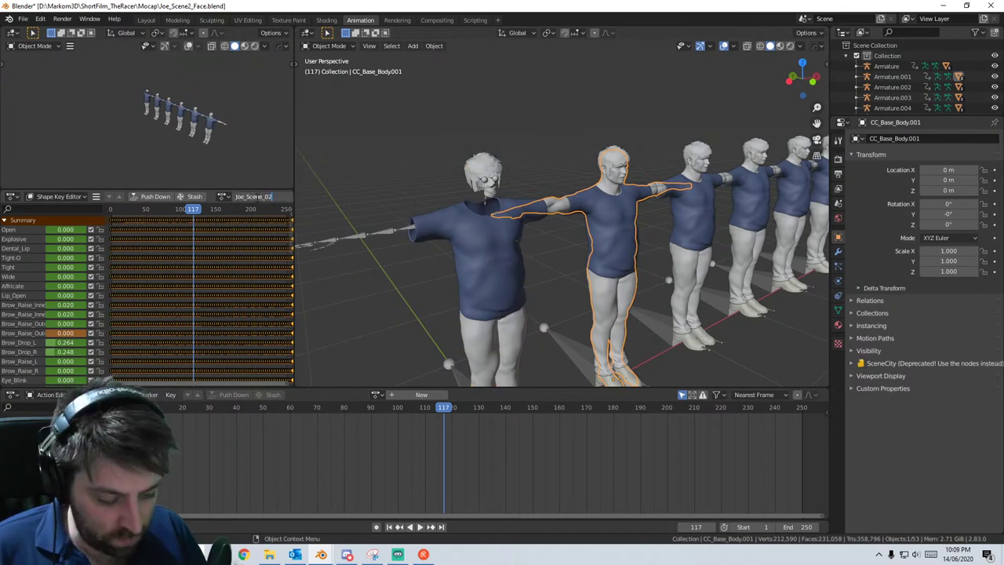
{"action": "key", "text": "Return"}
- Hide the second body mesh and rename the shape key action of the third character's CC_Base_Body.002 to Joe_Scene_03
{"action": "middle_click_drag", "start_coordinate": [561, 224], "coordinate": [389, 195], "text": "shift"}
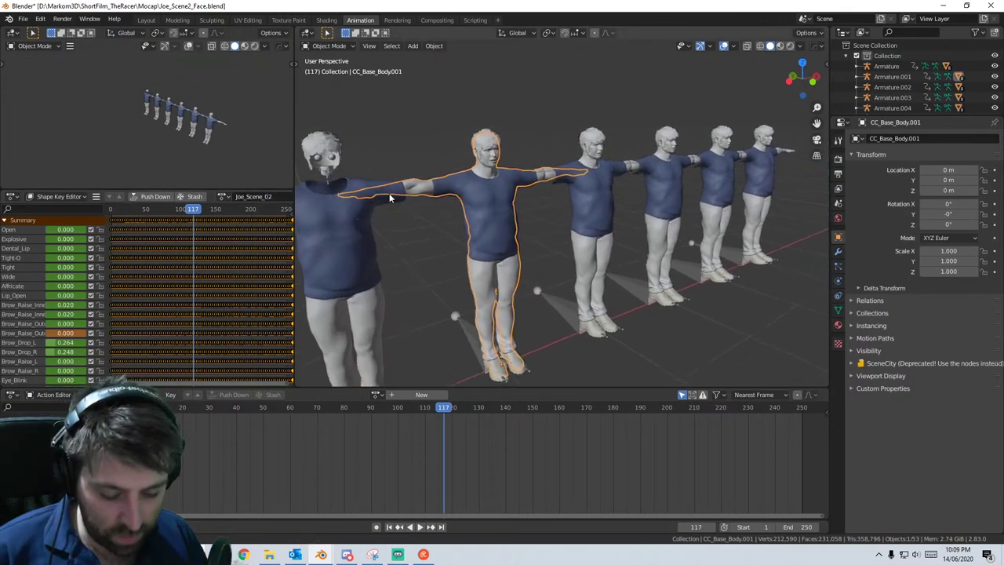
{"action": "left_click", "coordinate": [588, 150]}
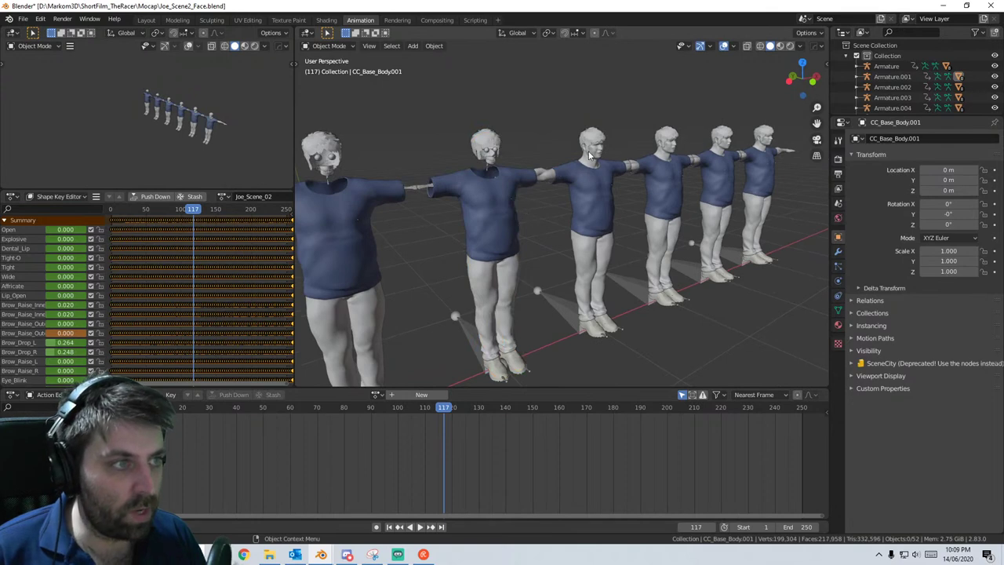
{"action": "left_click", "coordinate": [274, 197]}
{"action": "type", "text": "Joe_Scene_0"}
{"action": "type", "text": "3"}
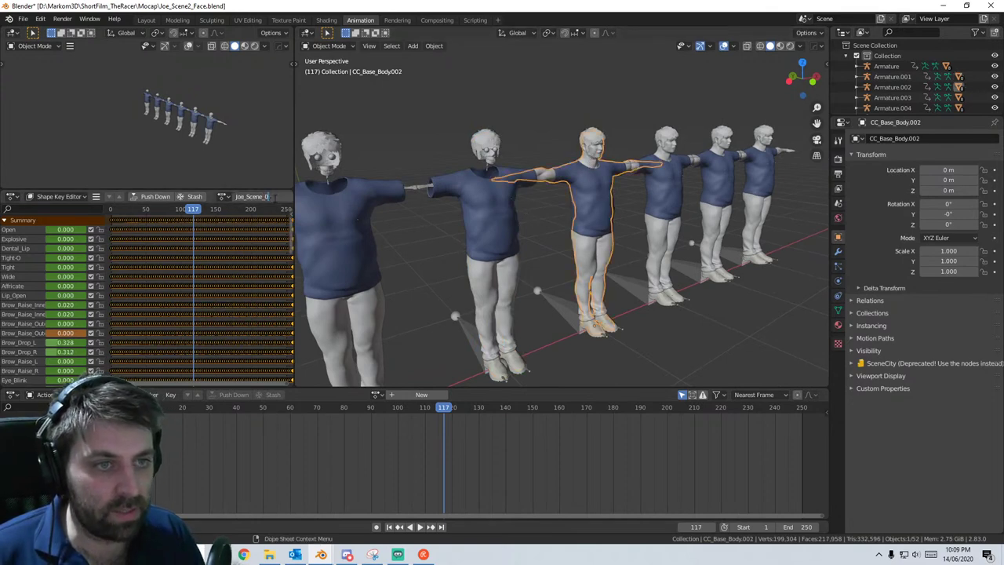
{"action": "key", "text": "Return"}
- Hide the third body mesh and rename the shape key action of the fourth character's CC_Base_Body.003 to Joe_Scene_04
{"action": "left_click", "coordinate": [655, 161]}
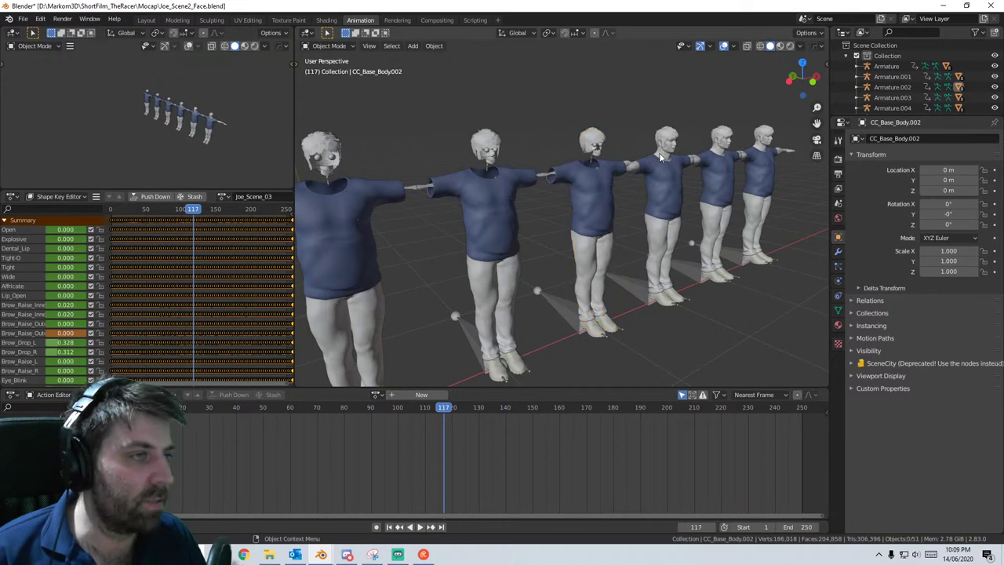
{"action": "left_click", "coordinate": [248, 197]}
{"action": "type", "text": "Joe_Scene_0"}
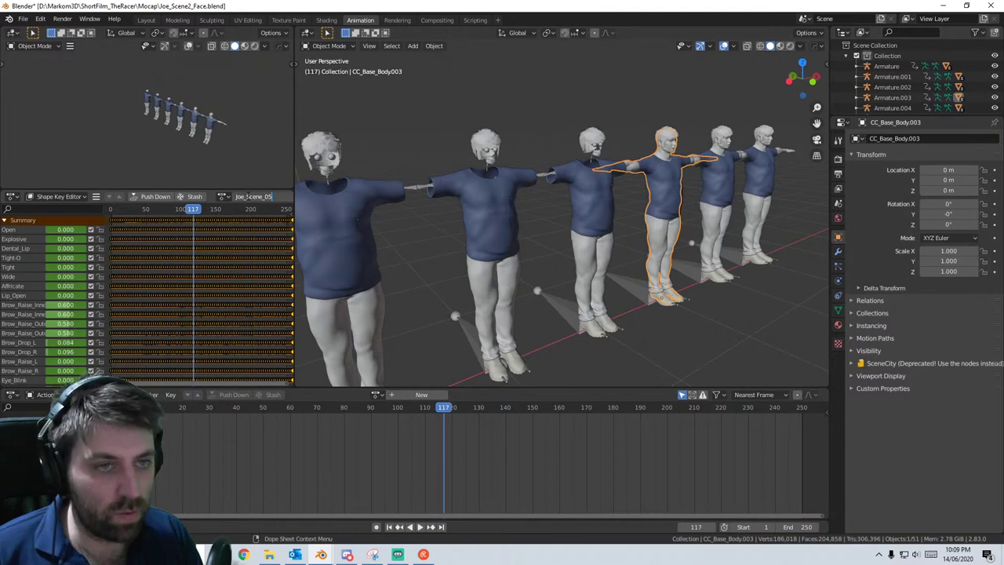
{"action": "type", "text": "54"}
{"action": "key", "text": "BackSpace"}
{"action": "key", "text": "BackSpace"}
{"action": "type", "text": "4"}
{"action": "key", "text": "Return"}
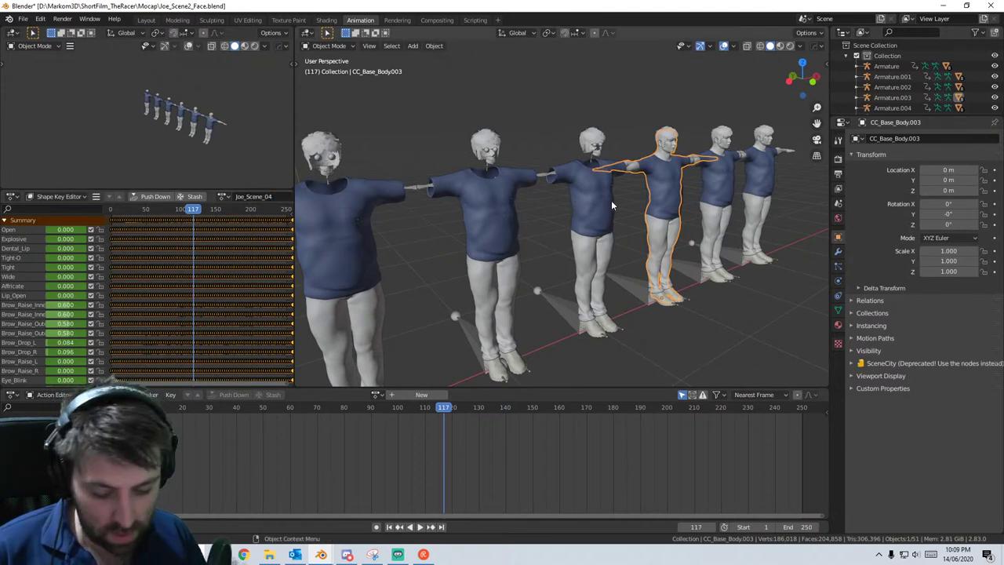
- Hide the fourth body mesh and rename the shape key action of the fifth character's CC_Base_Body.004 to Joe_Scene_05
{"action": "left_click", "coordinate": [722, 152]}
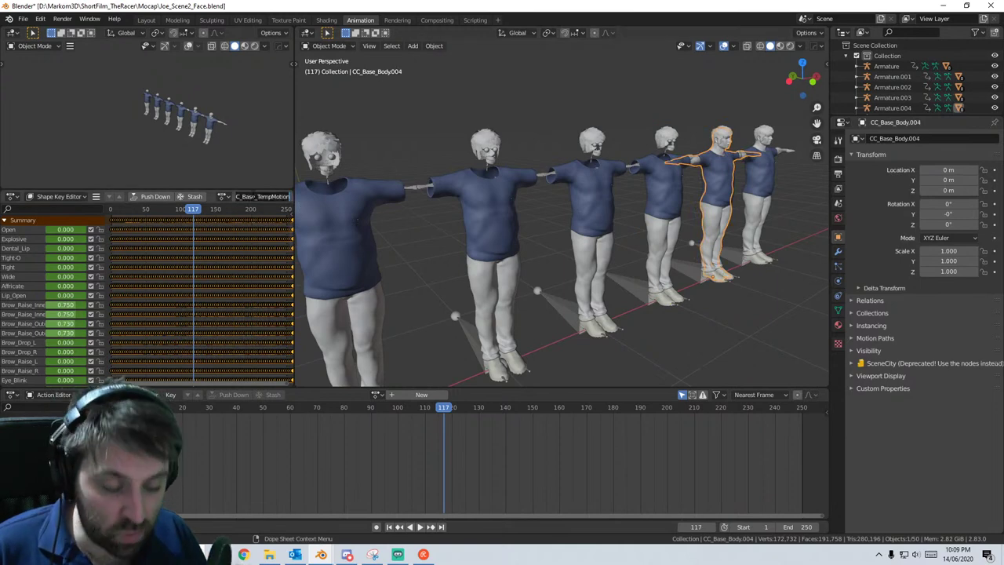
{"action": "type", "text": "Joe_Scene_0"}
{"action": "type", "text": "5"}
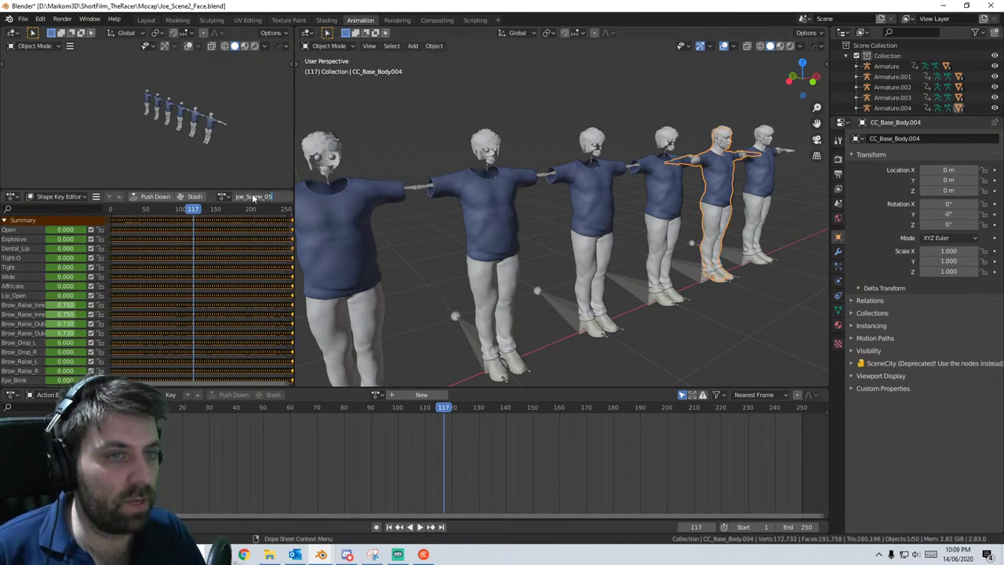
{"action": "key", "text": "Return"}
- Hide the fifth body mesh and rename the shape key action of the last character's CC_Base_Body.005 to Joe_Scene_06
{"action": "left_click", "coordinate": [783, 178]}
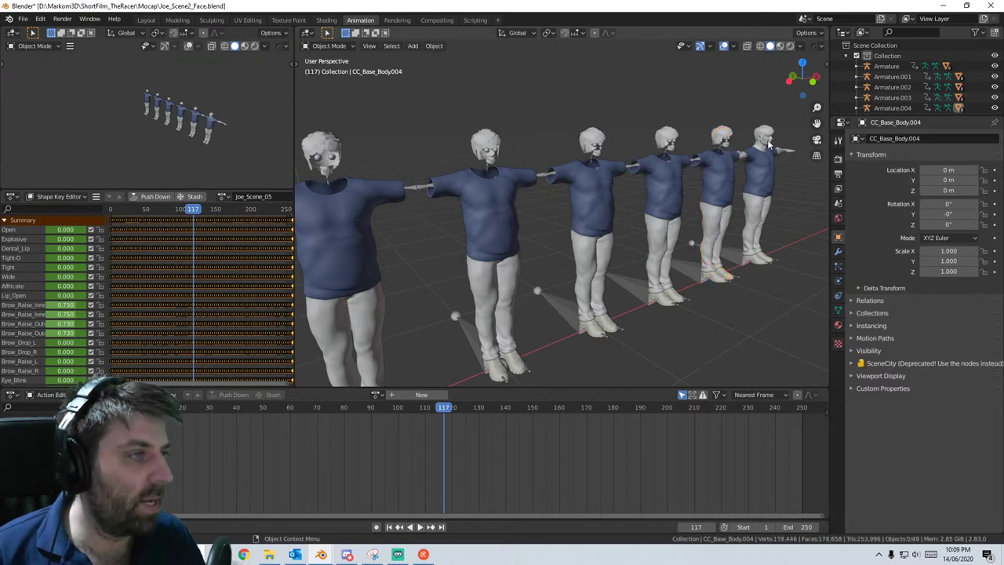
{"action": "double_click", "coordinate": [263, 196]}
{"action": "type", "text": "Joe_Scene_0"}
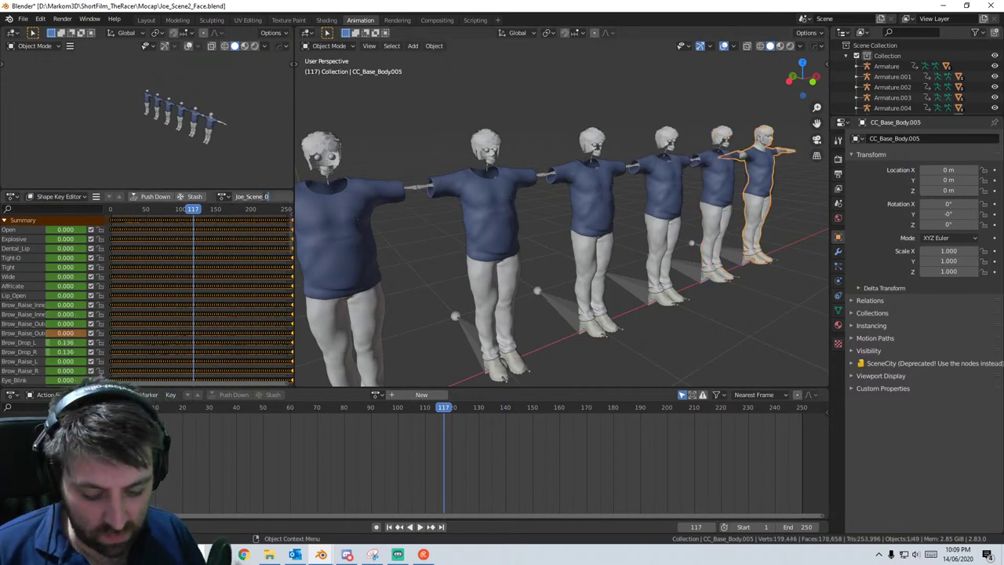
{"action": "type", "text": "6"}
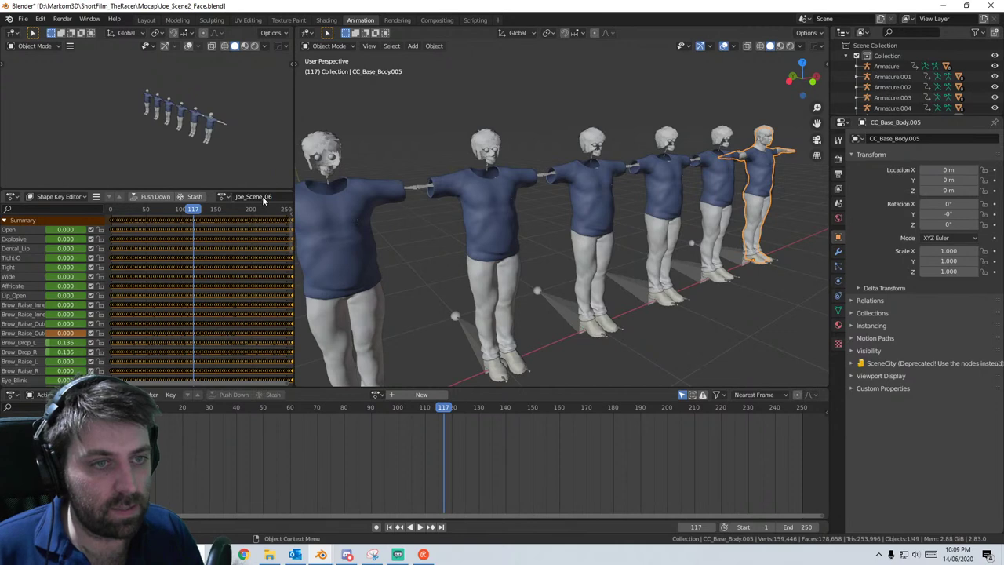
{"action": "key", "text": "Return"}
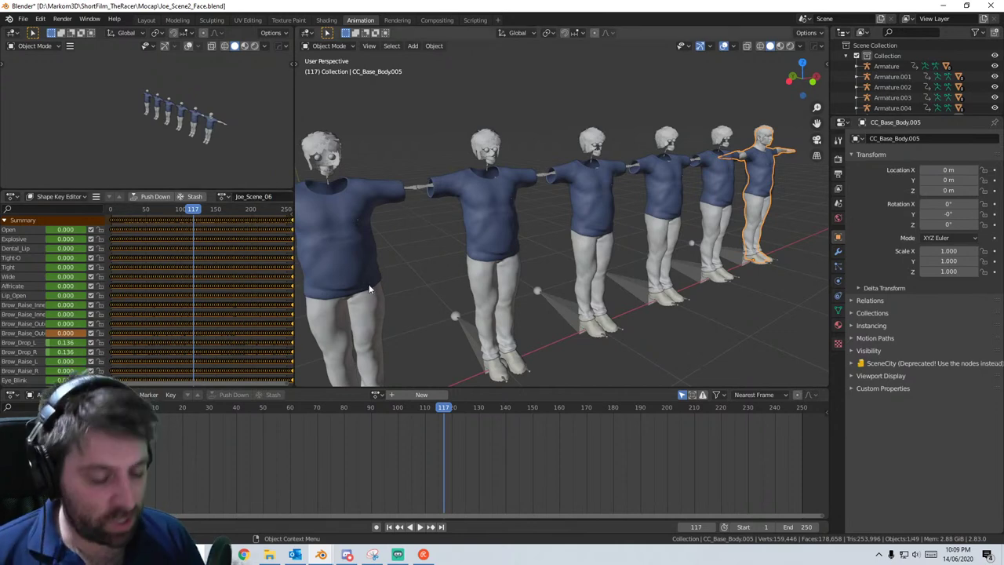
- Hide the last character's body mesh and the CC_Base_Teeth meshes of all six characters
{"action": "key", "text": "Delete"}
{"action": "scroll", "coordinate": [525, 203], "scroll_direction": "up", "scroll_amount": 1}
{"action": "mouse_move", "coordinate": [414, 188]}
{"action": "middle_mouse_down", "text": "shift"}
{"action": "mouse_move", "coordinate": [526, 203]}
{"action": "mouse_move", "coordinate": [518, 233]}
{"action": "mouse_move", "coordinate": [419, 186]}
{"action": "middle_mouse_up", "text": "shift"}
{"action": "left_click", "coordinate": [432, 184]}
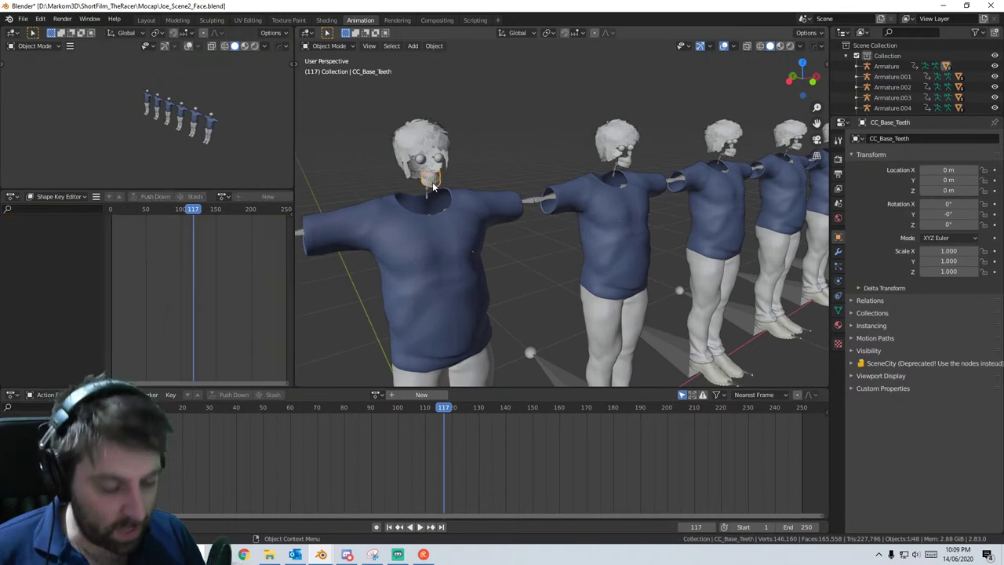
{"action": "left_click", "coordinate": [633, 165]}
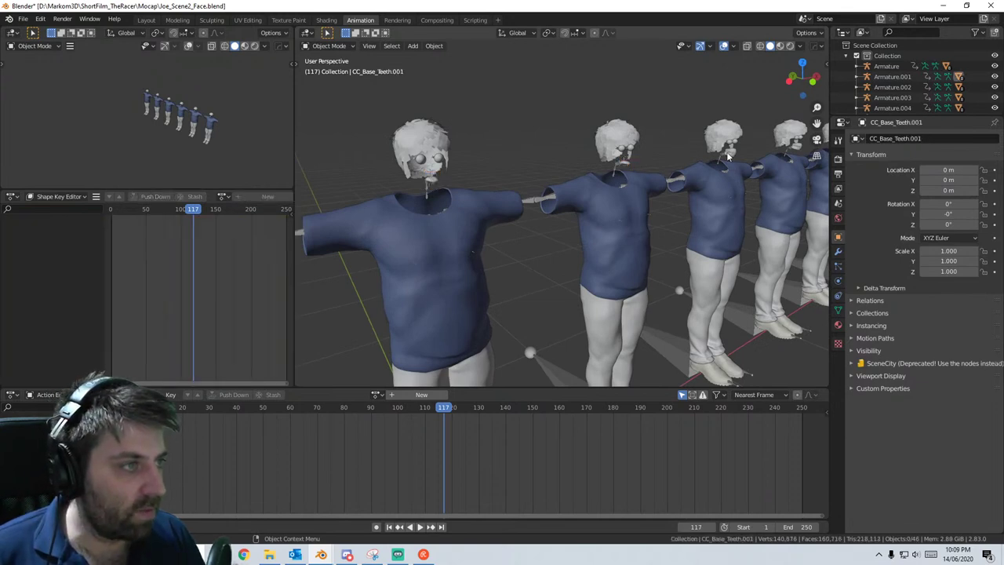
{"action": "middle_click_drag", "start_coordinate": [800, 197], "coordinate": [552, 224]}
{"action": "key", "text": "Delete"}
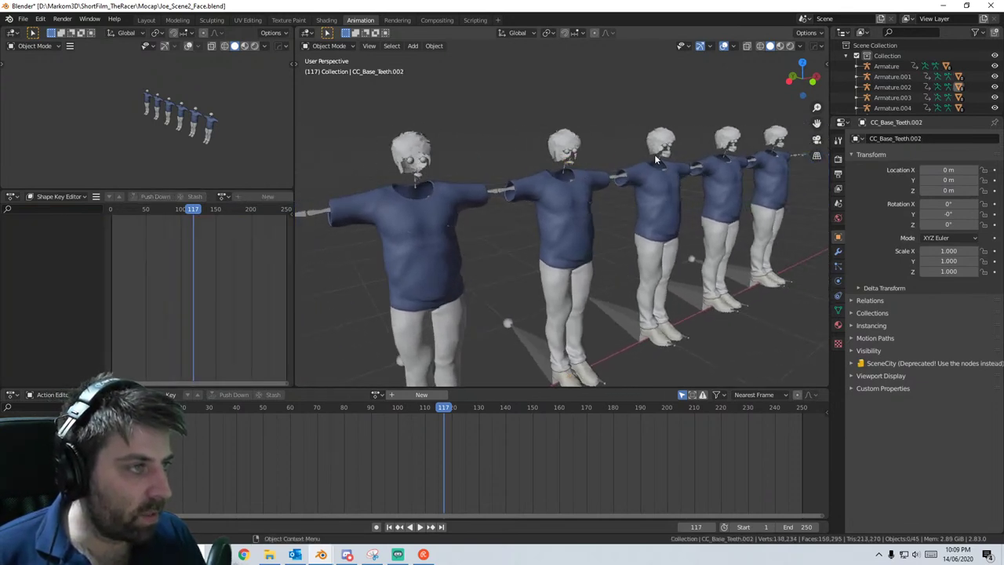
{"action": "left_click", "coordinate": [779, 148]}
{"action": "key", "text": "h"}
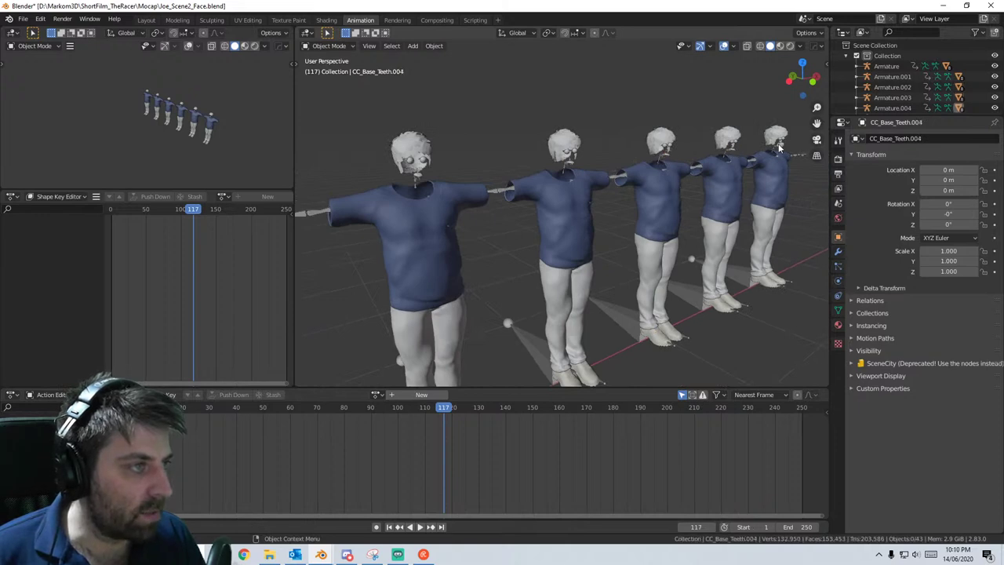
{"action": "middle_click_drag", "start_coordinate": [517, 238], "coordinate": [563, 234], "text": "shift"}
{"action": "scroll", "coordinate": [501, 210], "scroll_direction": "up", "scroll_amount": 3}
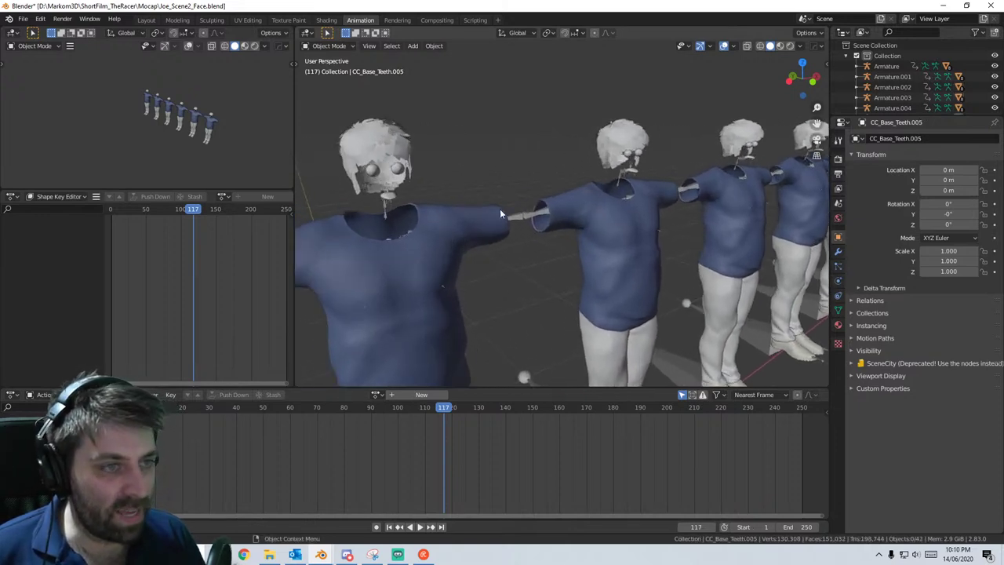
- Rename the shape key actions of the first two tongue meshes to Joe_Scene_T01 and Joe_Scene_T02, hiding the first tongue
{"action": "left_click", "coordinate": [389, 195]}
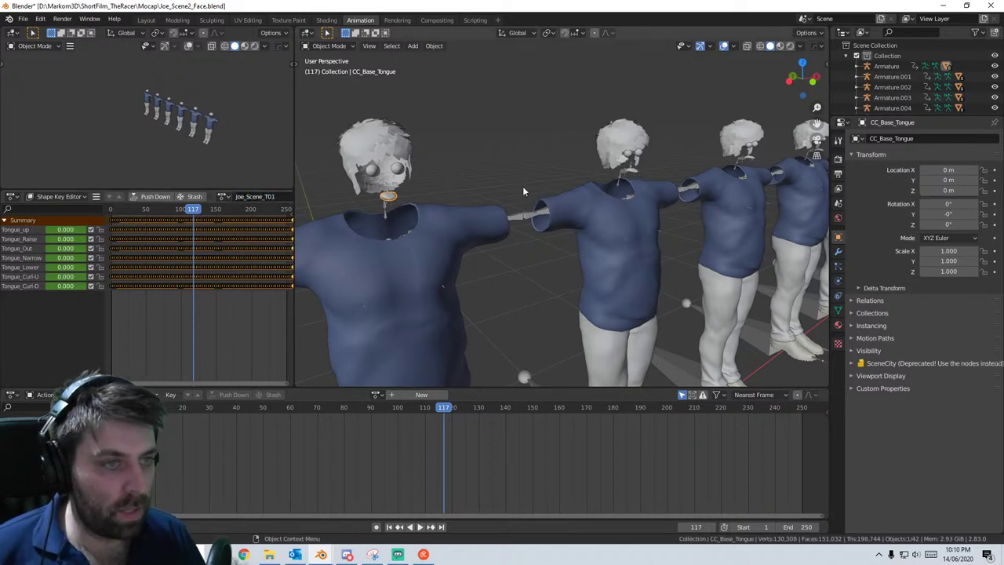
{"action": "key", "text": "Delete"}
{"action": "left_click", "coordinate": [636, 174]}
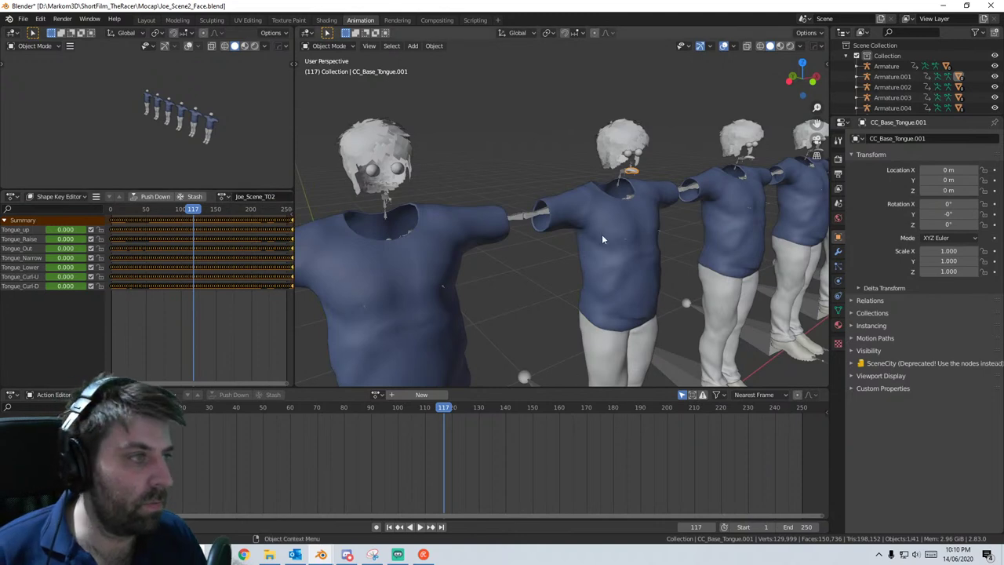
- Rename the shape key action of the third character's CC_Base_Tongue.002 to Joe_Scene_T03
{"action": "middle_click_drag", "start_coordinate": [601, 234], "coordinate": [663, 174]}
{"action": "left_click", "coordinate": [648, 169]}
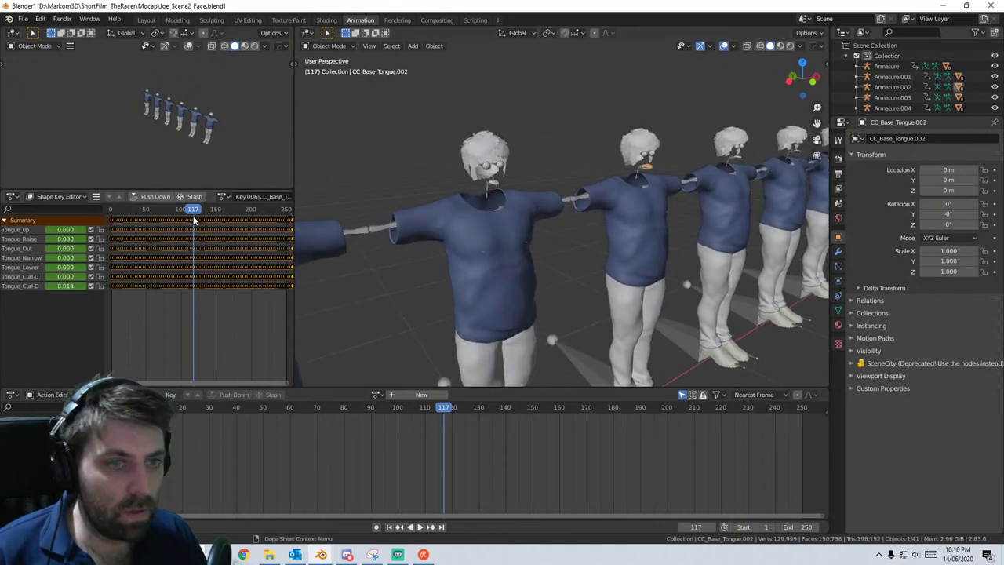
{"action": "type", "text": "3"}
{"action": "key", "text": "Return"}
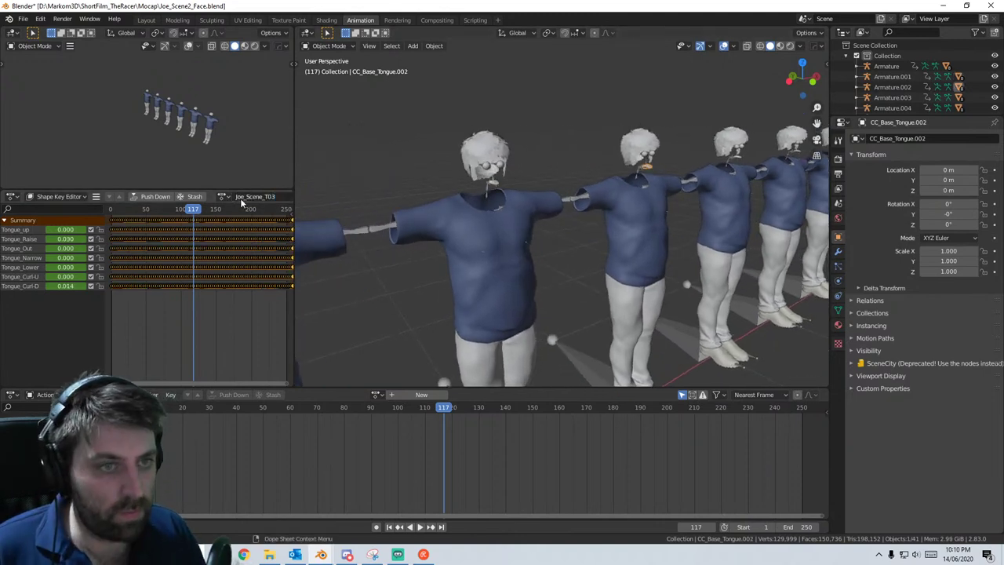
- Rename the shape key actions of CC_Base_Tongue.003 and CC_Base_Tongue.004, continuing the Joe_Scene_T0 numbering
{"action": "middle_click_drag", "start_coordinate": [776, 235], "coordinate": [527, 182]}
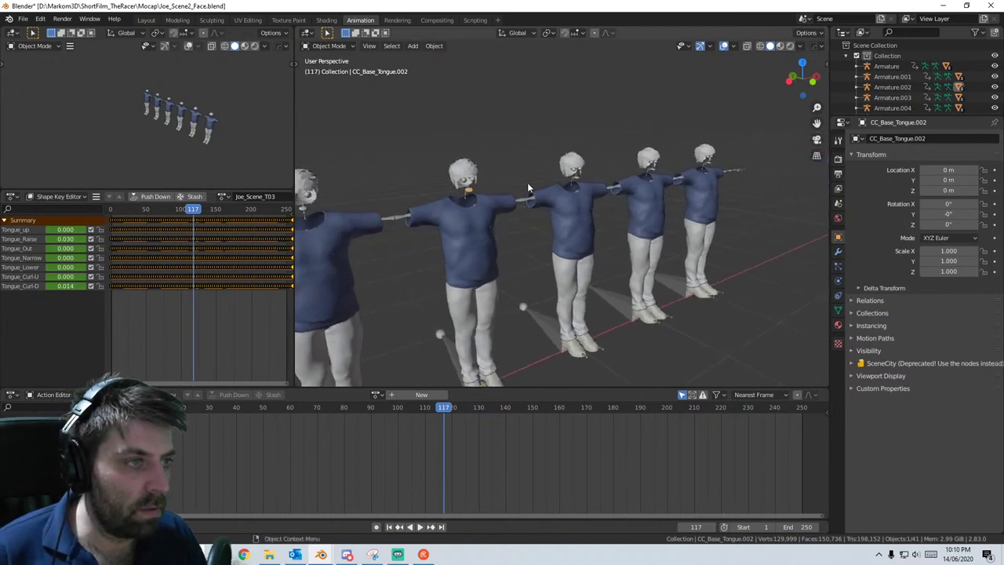
{"action": "left_click", "coordinate": [577, 176]}
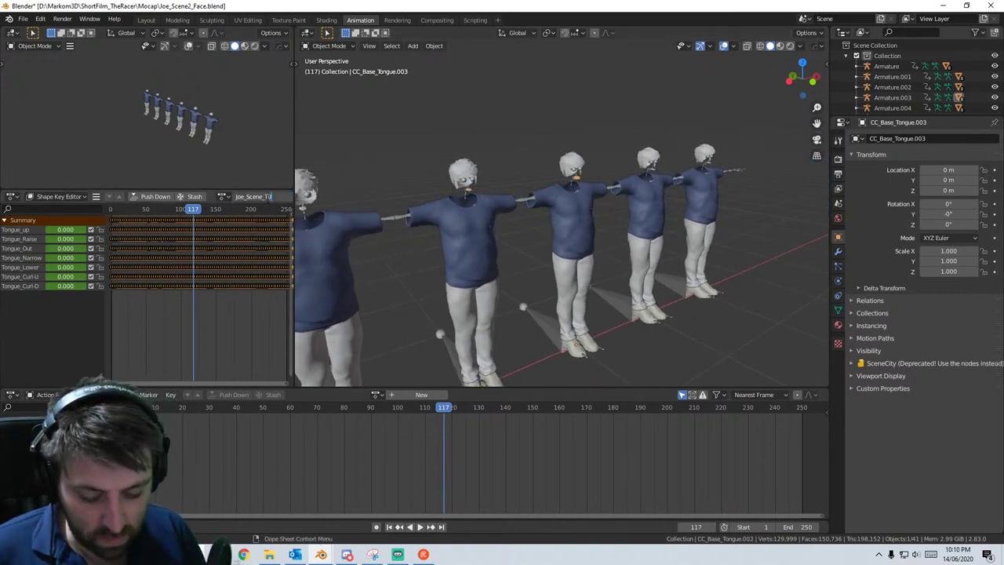
{"action": "left_click", "coordinate": [652, 174]}
{"action": "type", "text": "Joe_Scene_T0"}
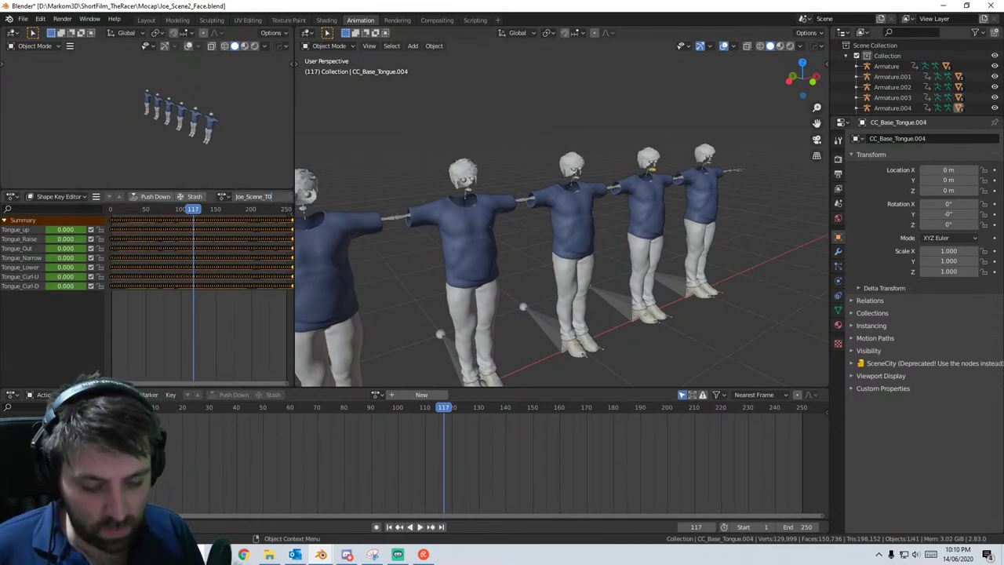
{"action": "key", "text": "Return"}
- Rename the shape key action of the last character's CC_Base_Tongue.005 to Joe_Scene_T06
{"action": "left_click", "coordinate": [707, 168]}
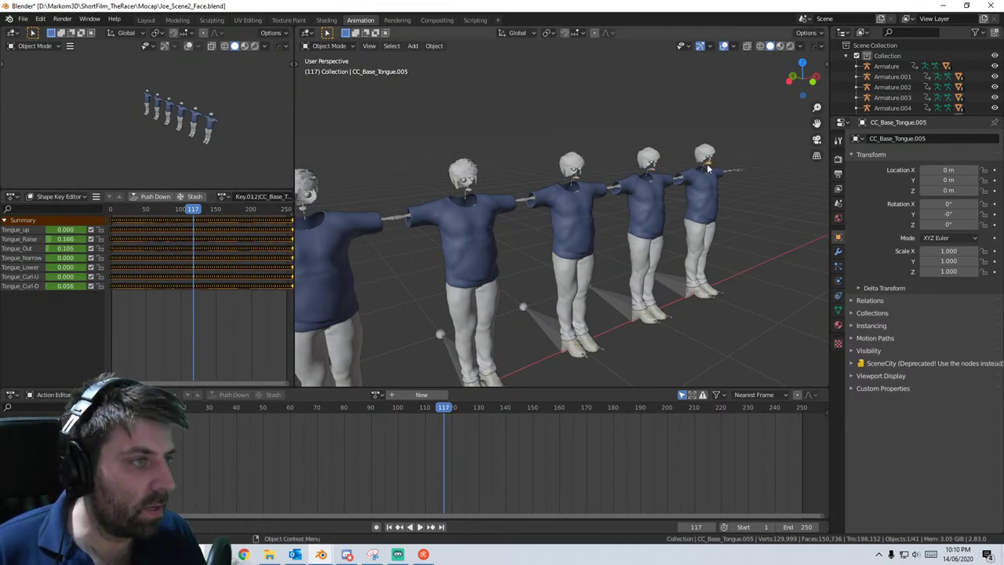
{"action": "double_click", "coordinate": [262, 196]}
{"action": "type", "text": "Joe_Scene_To"}
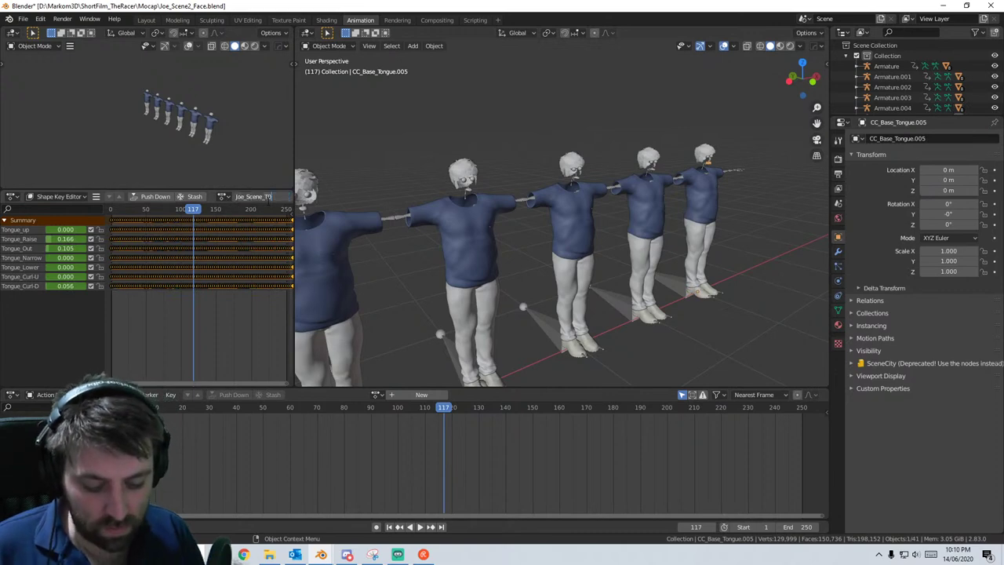
{"action": "type", "text": "6"}
{"action": "key", "text": "Return"}
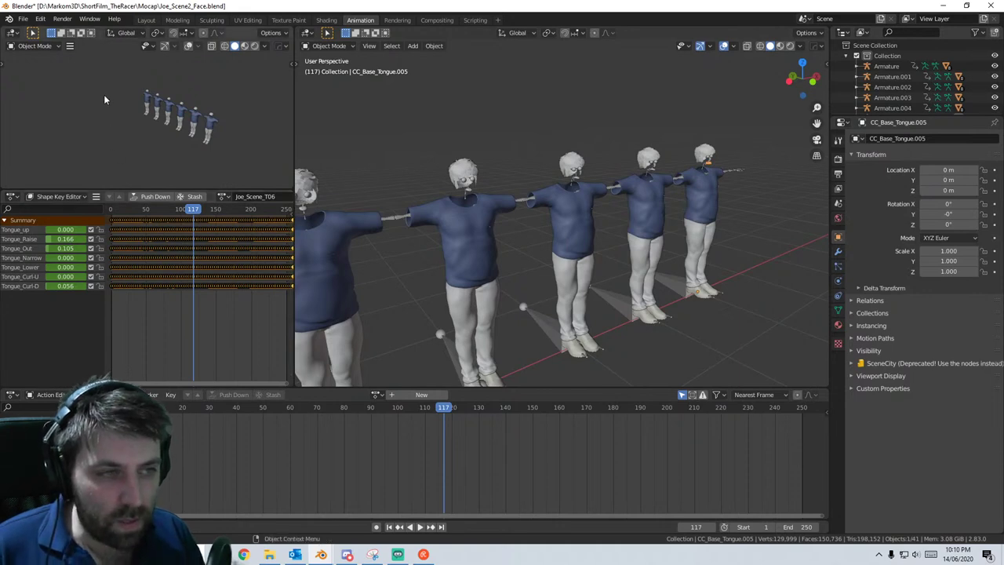
- Select the first character's armature and rename its body action to Joe_Scene_B01
{"action": "middle_click_drag", "start_coordinate": [488, 226], "coordinate": [823, 230]}
{"action": "scroll", "coordinate": [602, 239], "scroll_direction": "up", "scroll_amount": 3}
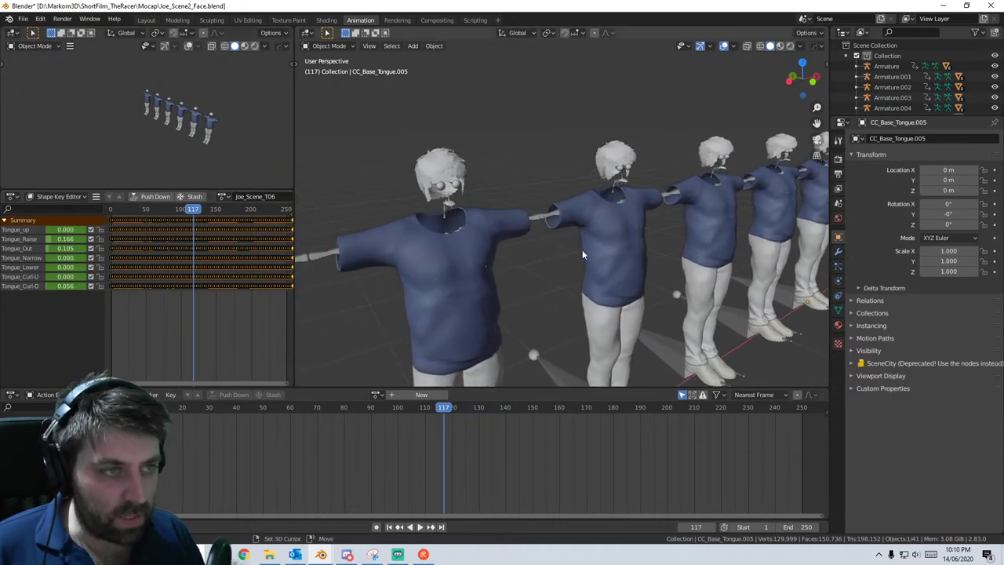
{"action": "scroll", "coordinate": [523, 235], "scroll_direction": "down", "scroll_amount": 2}
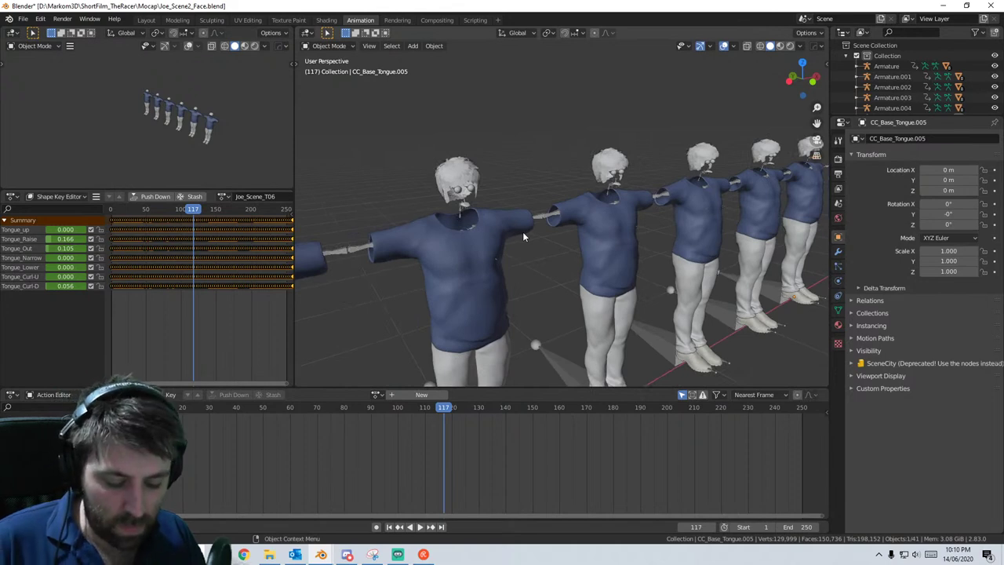
{"action": "middle_click_drag", "start_coordinate": [522, 231], "coordinate": [689, 223], "text": "shift"}
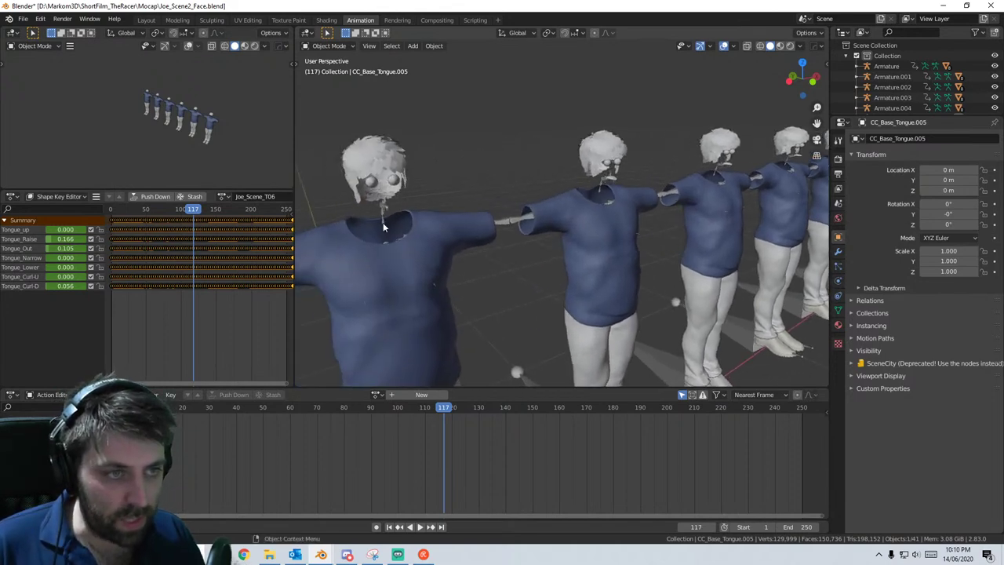
{"action": "left_click", "coordinate": [384, 216]}
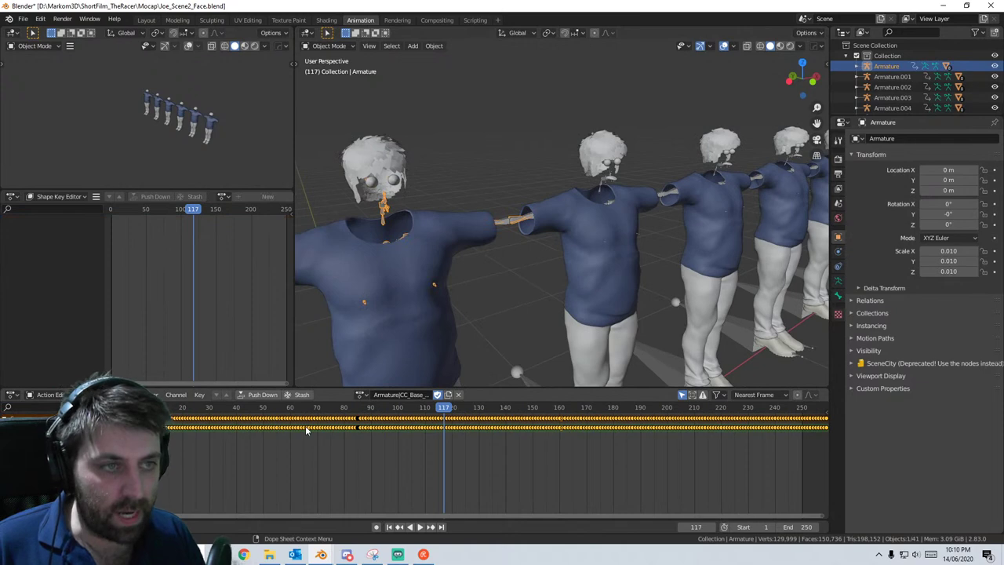
{"action": "left_click", "coordinate": [408, 399]}
{"action": "type", "text": "Joe_Scene_10"}
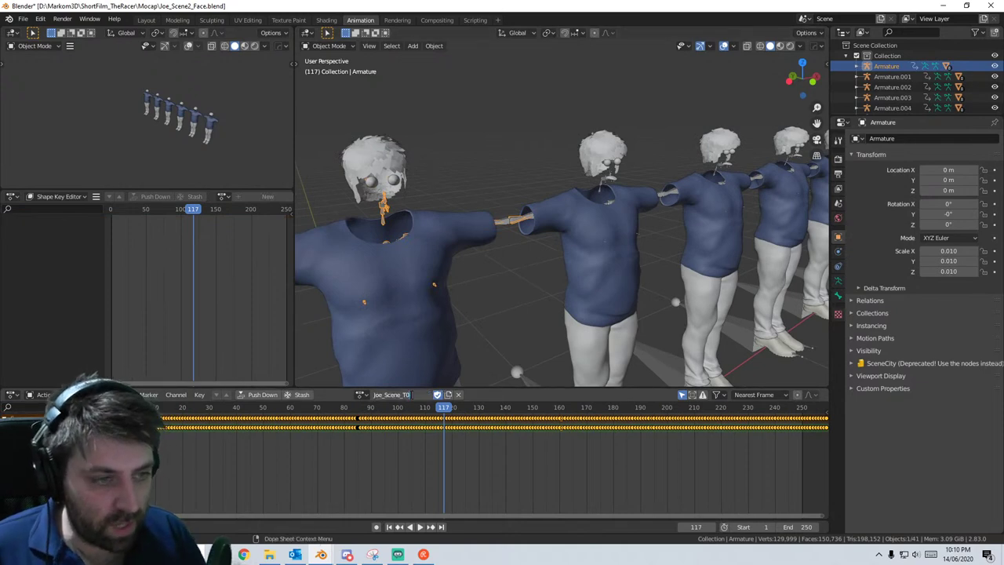
{"action": "type", "text": "o"}
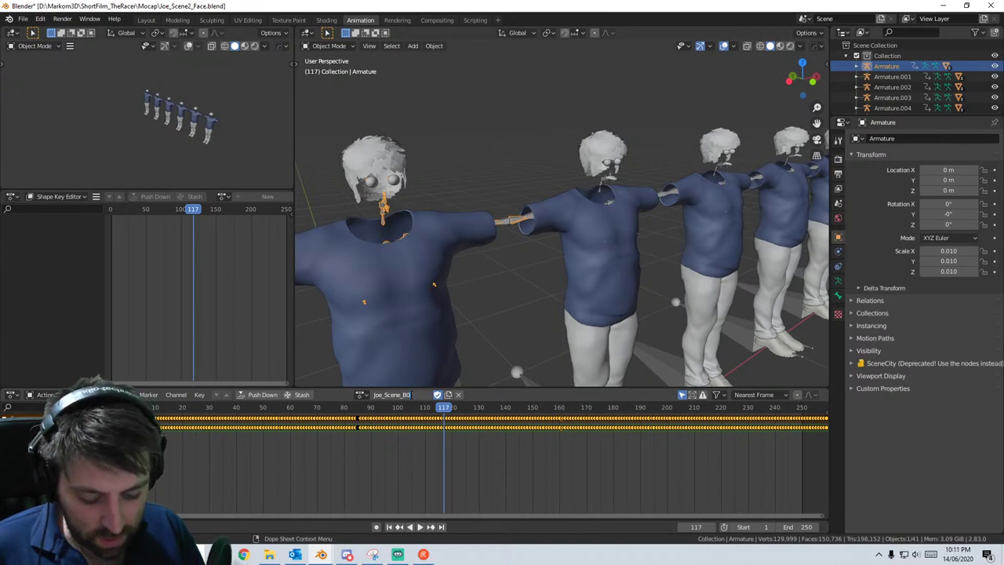
{"action": "left_click", "coordinate": [410, 395]}
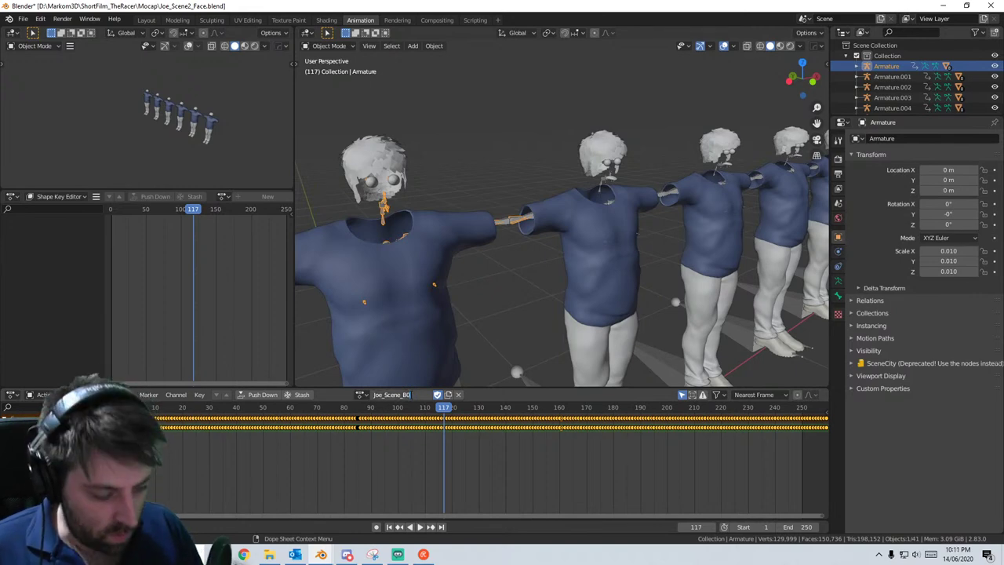
{"action": "type", "text": "1"}
{"action": "key", "text": "Return"}
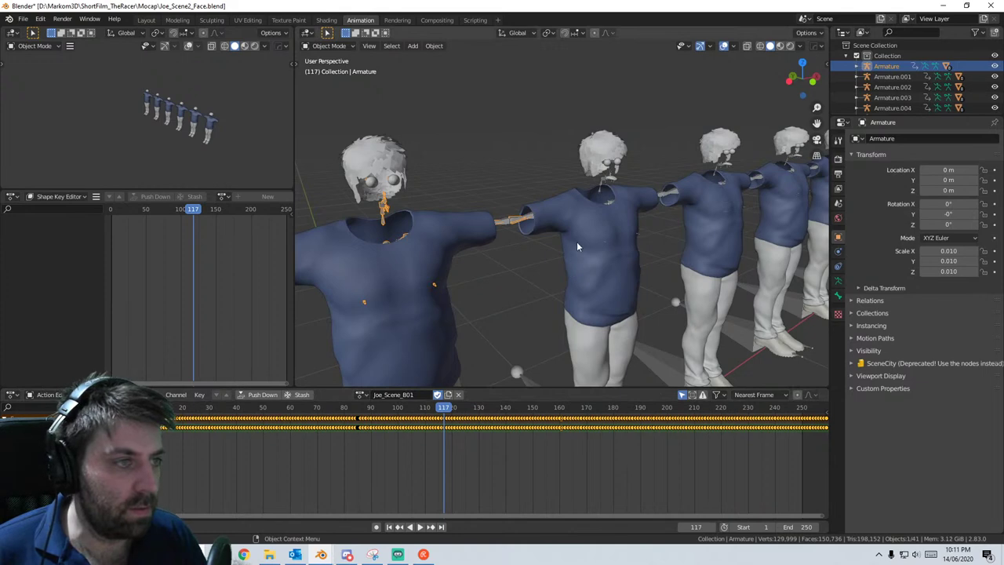
- Rename the body action of the second character's Armature.001 to Joe_Scene_B02
{"action": "left_click", "coordinate": [594, 202]}
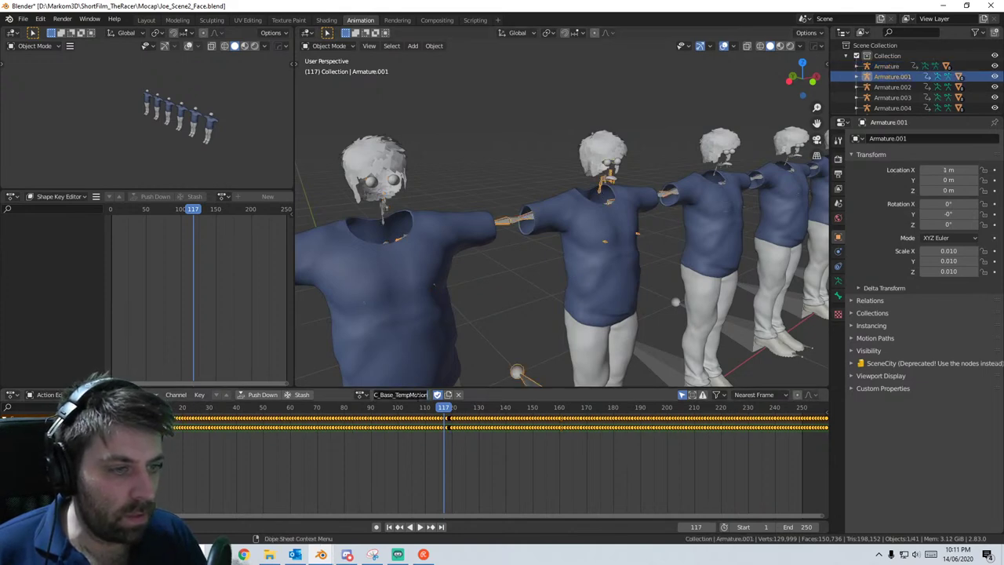
{"action": "type", "text": "Joe_Scene_B0"}
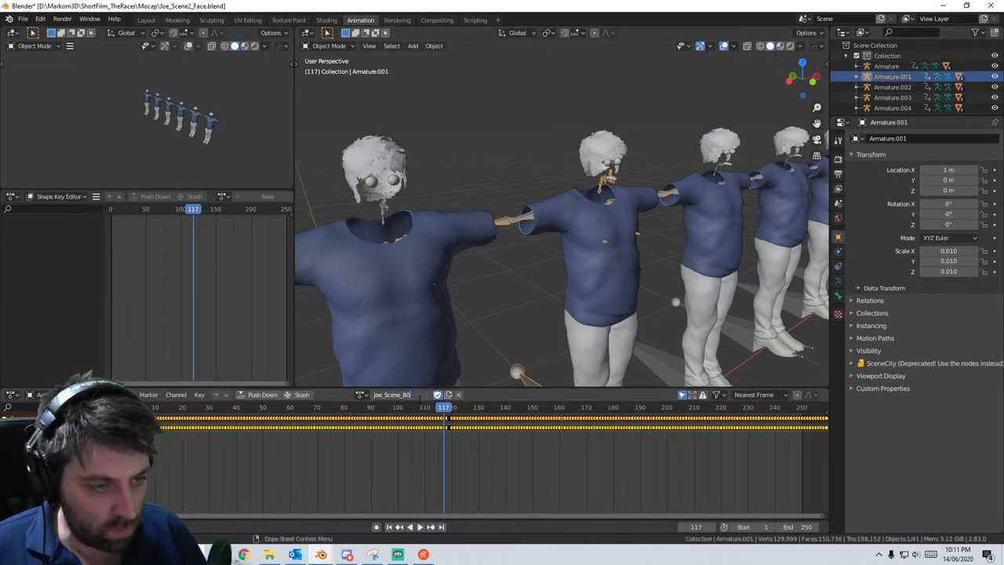
{"action": "type", "text": "2"}
{"action": "key", "text": "Return"}
- Rename the body action of Armature.002 to Joe_Scene_B03 and rename Armature.003's action in the same Joe_Scene_B0 series
{"action": "scroll", "coordinate": [541, 227], "scroll_direction": "down", "scroll_amount": 3}
{"action": "middle_click_drag", "start_coordinate": [580, 207], "coordinate": [406, 239], "text": "shift"}
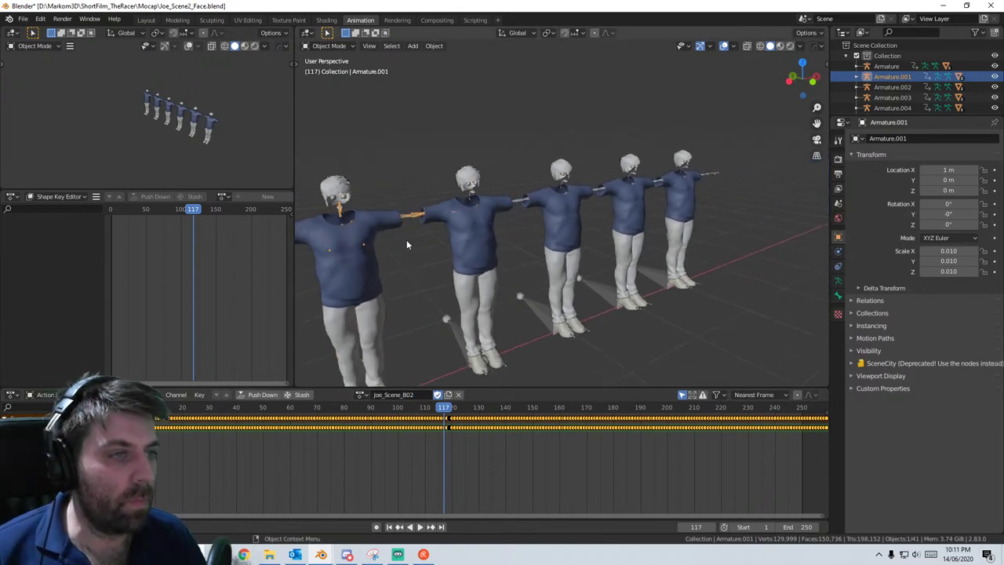
{"action": "scroll", "coordinate": [439, 196], "scroll_direction": "up", "scroll_amount": 1}
{"action": "left_click", "coordinate": [452, 193]}
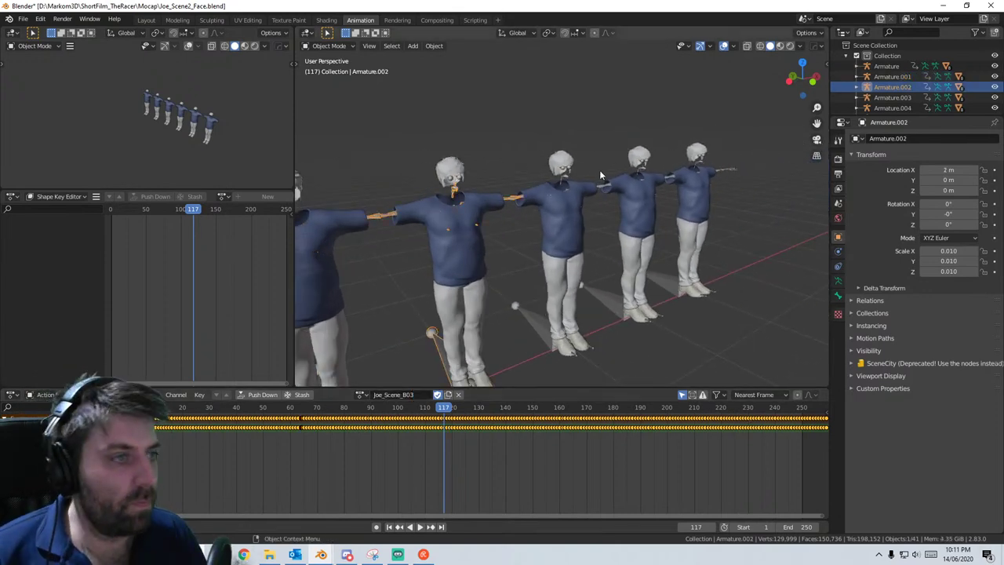
{"action": "left_click", "coordinate": [561, 184]}
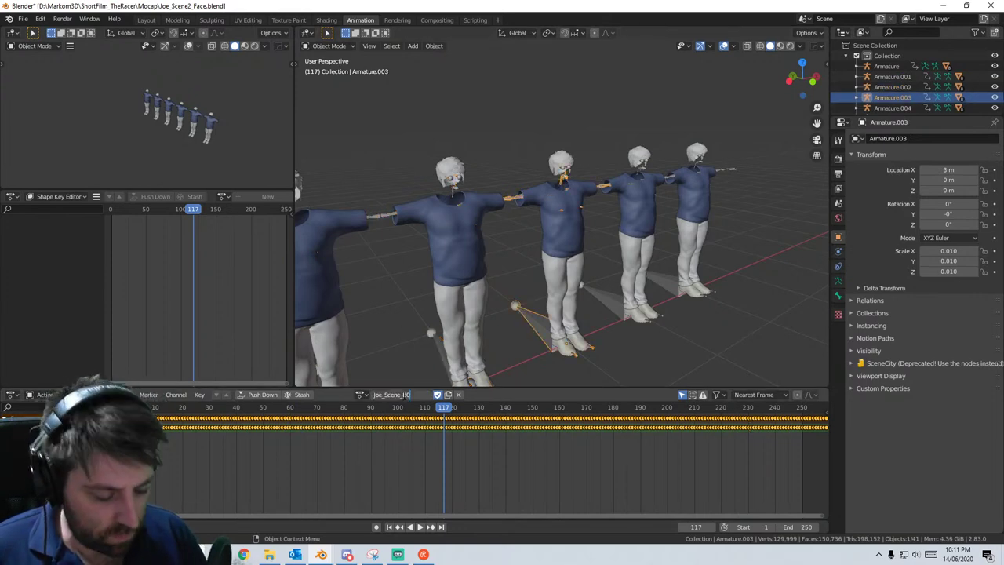
- Rename the body actions of Armature.004 and Armature.005 to Joe_Scene_B05 and Joe_Scene_B06
{"action": "left_click", "coordinate": [639, 172]}
{"action": "left_click", "coordinate": [639, 174]}
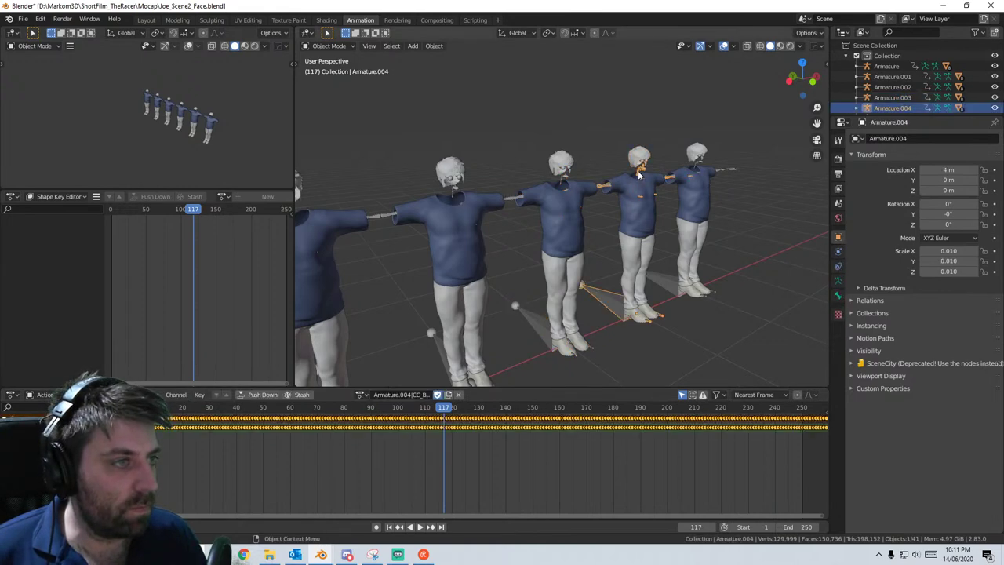
{"action": "double_click", "coordinate": [425, 395]}
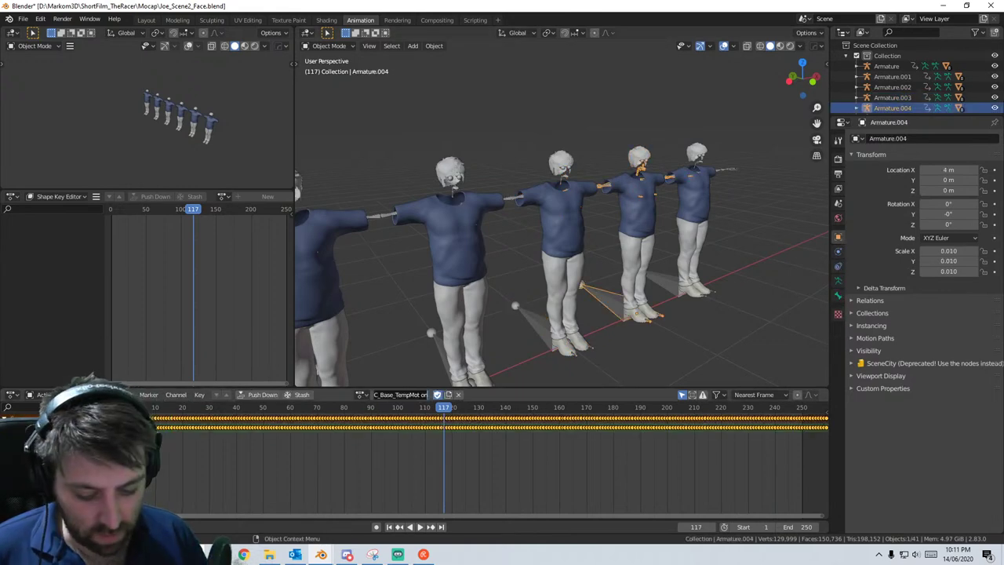
{"action": "type", "text": "Joe_Scene_B0"}
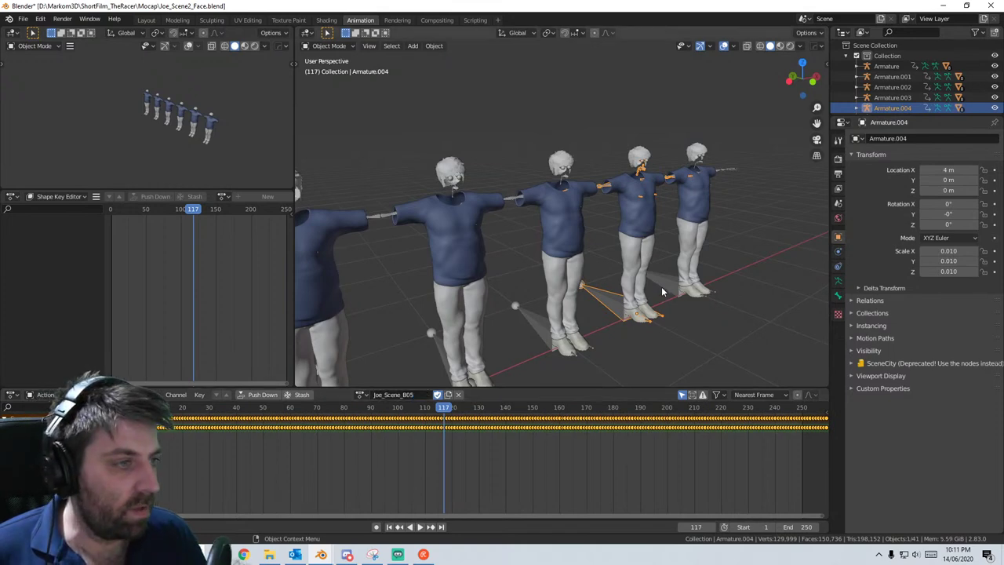
{"action": "left_click", "coordinate": [661, 287]}
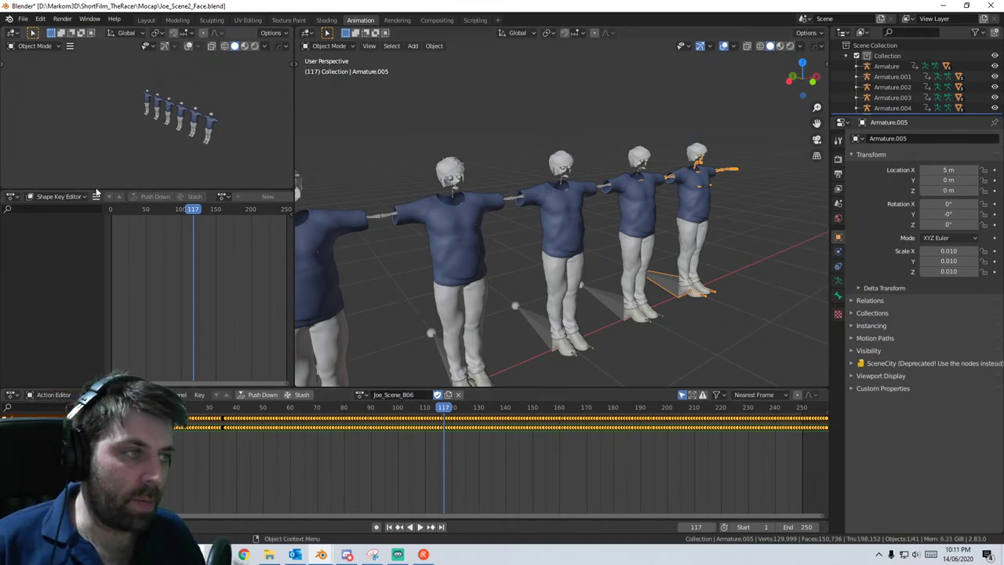
- Select the first character's armature, replace the small viewport and Shape Key Editor with one Graph Editor, and expand the Armature channels
{"action": "scroll", "coordinate": [204, 235], "scroll_direction": "down", "scroll_amount": 1}
{"action": "scroll", "coordinate": [414, 283], "scroll_direction": "down", "scroll_amount": 1}
{"action": "middle_click_drag", "start_coordinate": [356, 368], "coordinate": [487, 343], "text": "shift"}
{"action": "middle_click_drag", "start_coordinate": [537, 284], "coordinate": [593, 253], "text": "shift"}
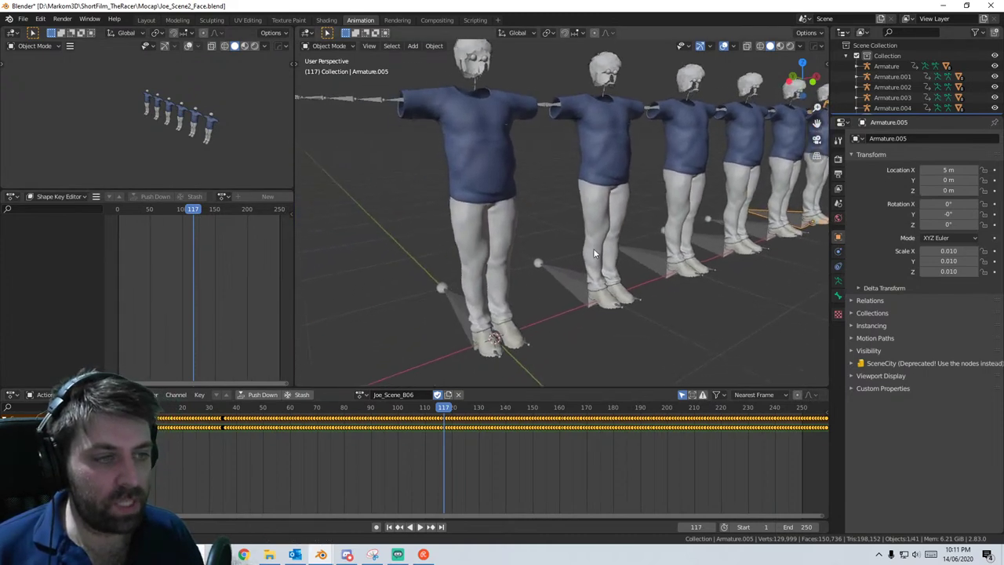
{"action": "left_click", "coordinate": [455, 303]}
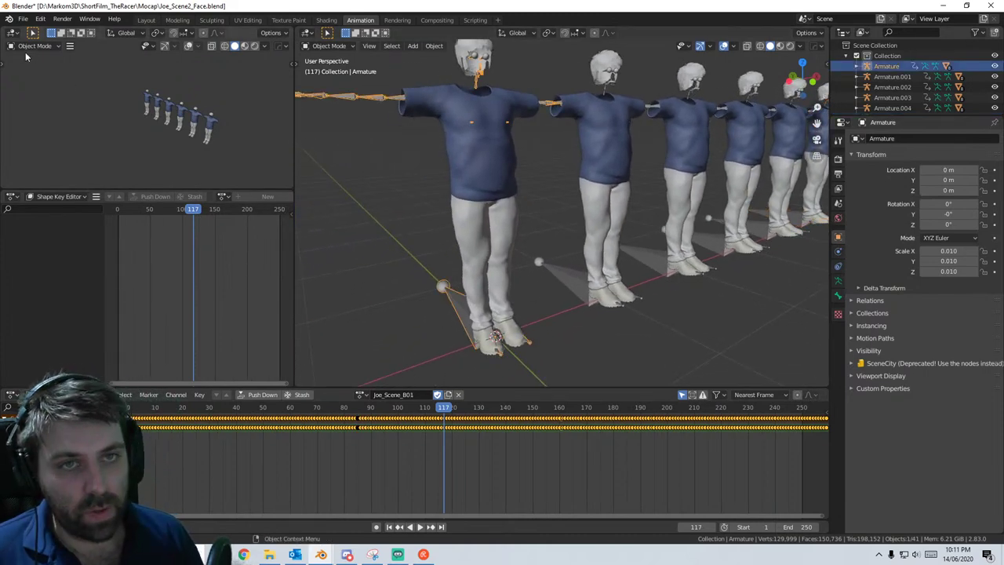
{"action": "left_click_drag", "start_coordinate": [3, 187], "coordinate": [16, 94]}
{"action": "left_click", "coordinate": [12, 33]}
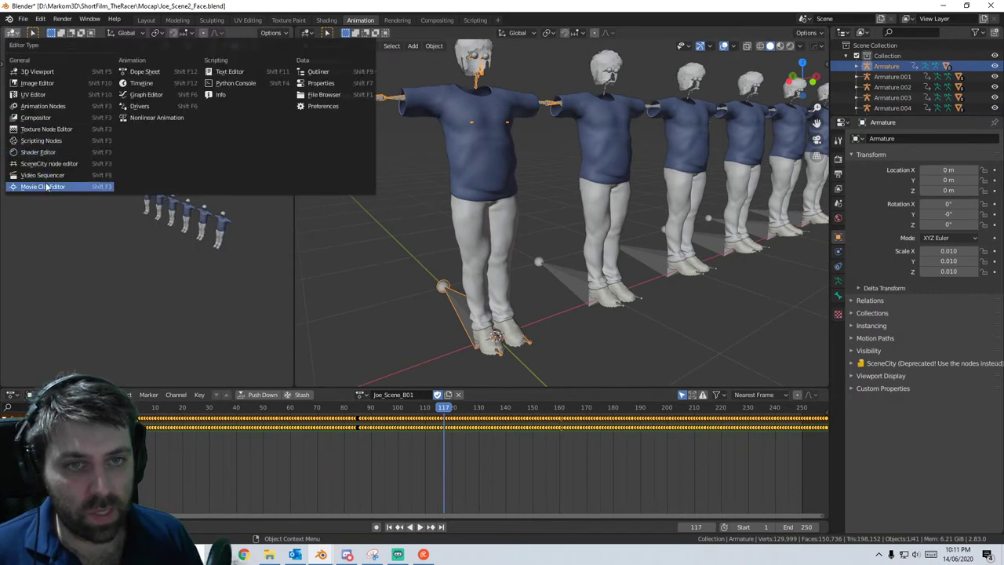
{"action": "left_click", "coordinate": [145, 94]}
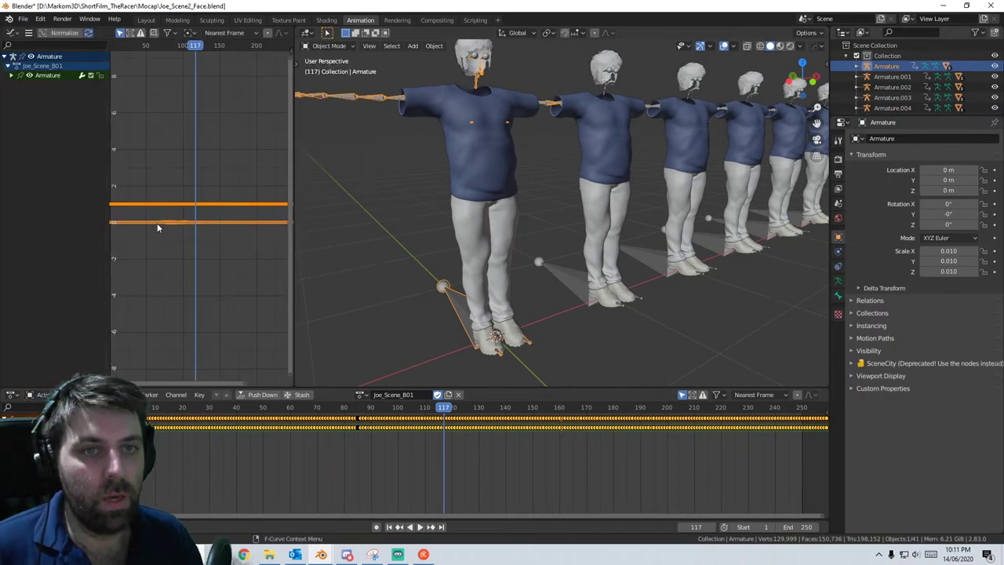
{"action": "left_click", "coordinate": [12, 75]}
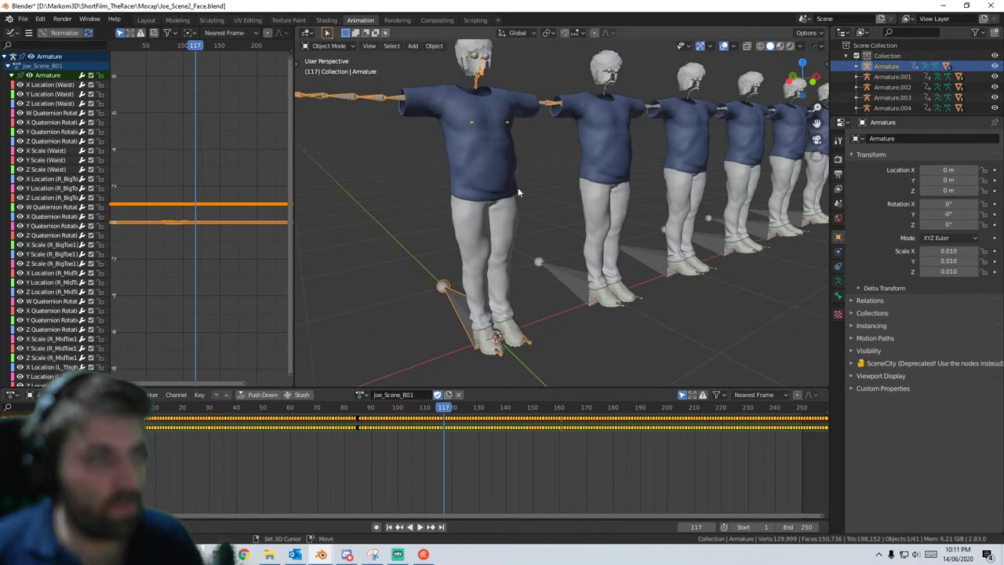
- Switch the first character's armature to Pose Mode near its outstretched arm
{"action": "scroll", "coordinate": [407, 148], "scroll_direction": "up", "scroll_amount": 1}
{"action": "middle_click_drag", "start_coordinate": [407, 147], "coordinate": [630, 247], "text": "shift"}
{"action": "scroll", "coordinate": [503, 183], "scroll_direction": "down", "scroll_amount": 3}
{"action": "middle_click_drag", "start_coordinate": [503, 184], "coordinate": [558, 184]}
{"action": "scroll", "coordinate": [559, 185], "scroll_direction": "up", "scroll_amount": 2}
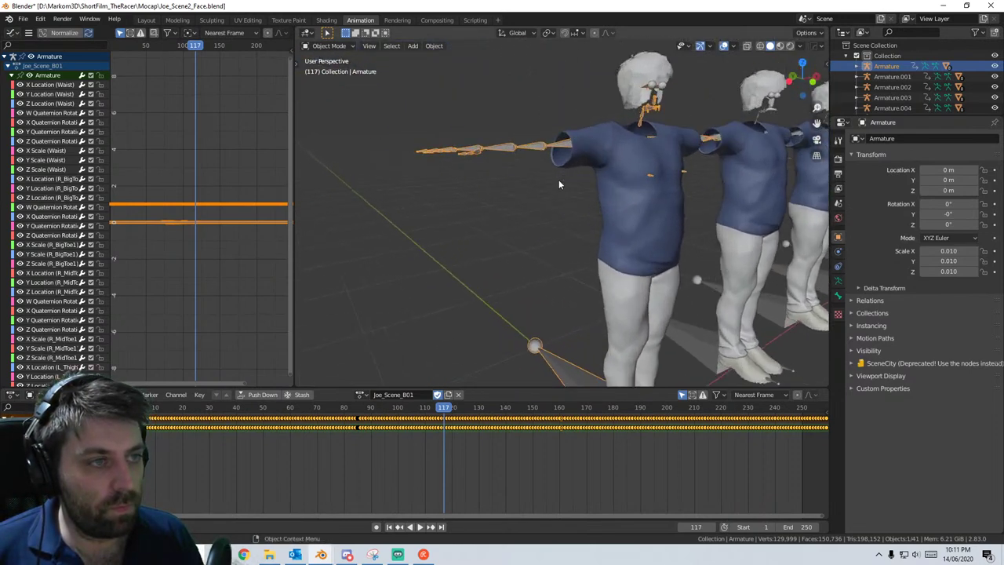
{"action": "scroll", "coordinate": [558, 157], "scroll_direction": "up", "scroll_amount": 2}
{"action": "left_click", "coordinate": [556, 128]}
{"action": "left_click", "coordinate": [556, 129]}
{"action": "key", "text": "Tab"}
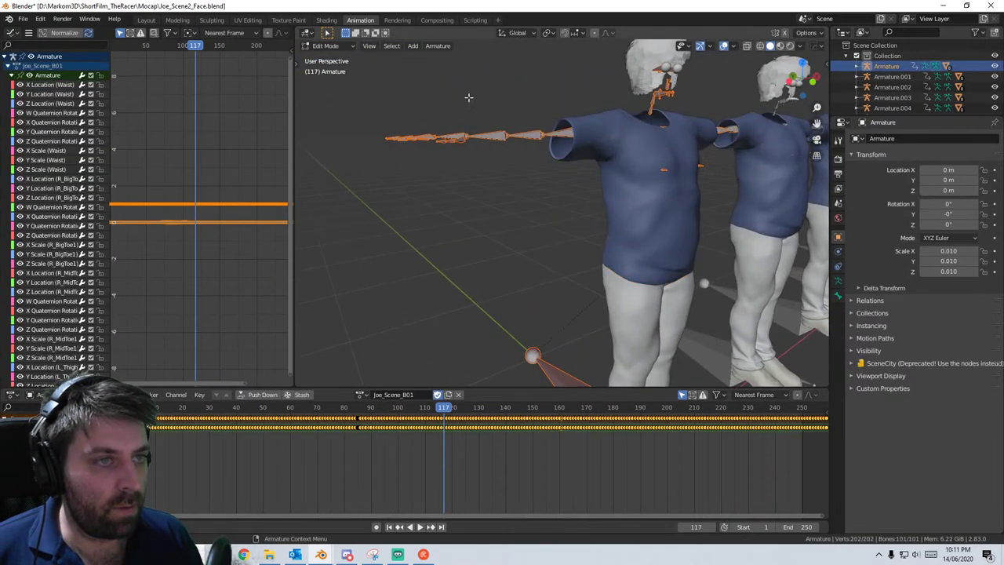
{"action": "left_click", "coordinate": [342, 47]}
{"action": "left_click", "coordinate": [343, 82]}
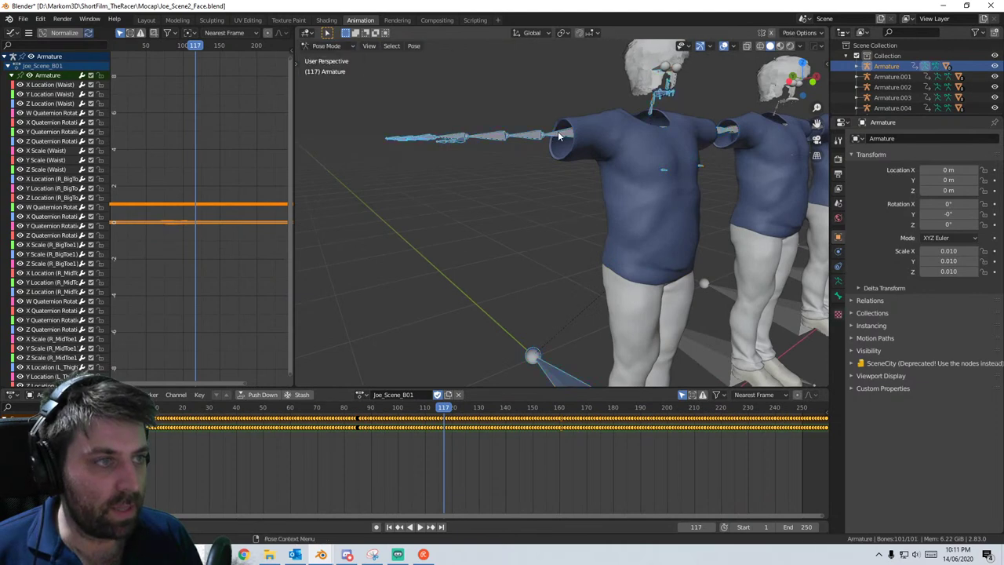
- Switch the viewport to wireframe and check the channels of the first character's right upper-arm twist bones and root bone
{"action": "left_click", "coordinate": [558, 132]}
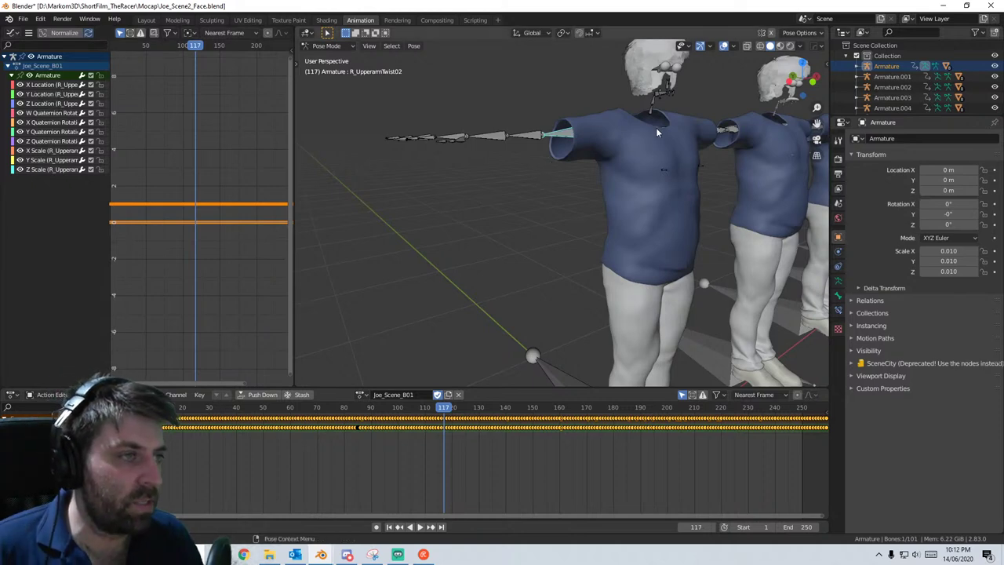
{"action": "key", "text": "z"}
{"action": "left_click", "coordinate": [508, 136]}
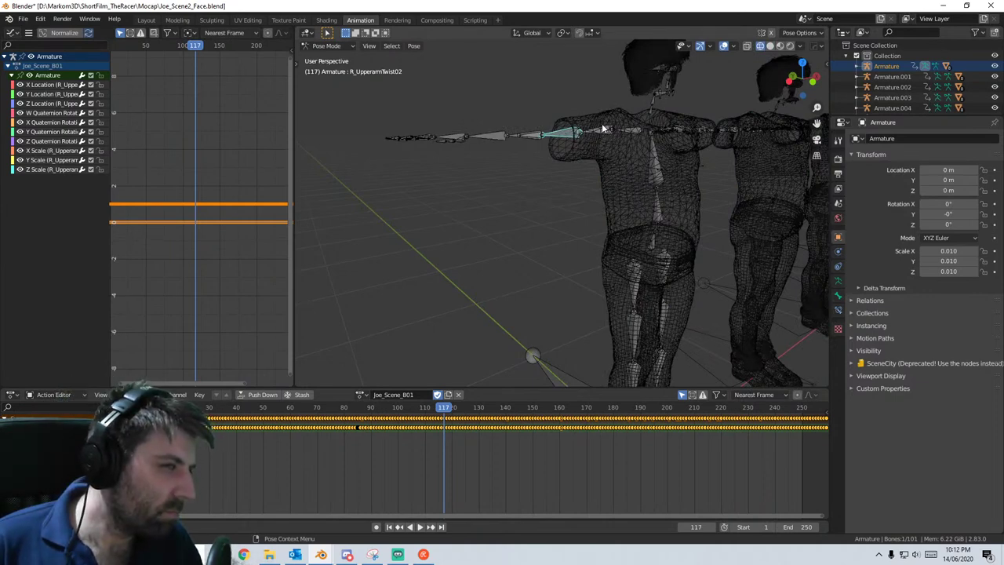
{"action": "left_click", "coordinate": [603, 130]}
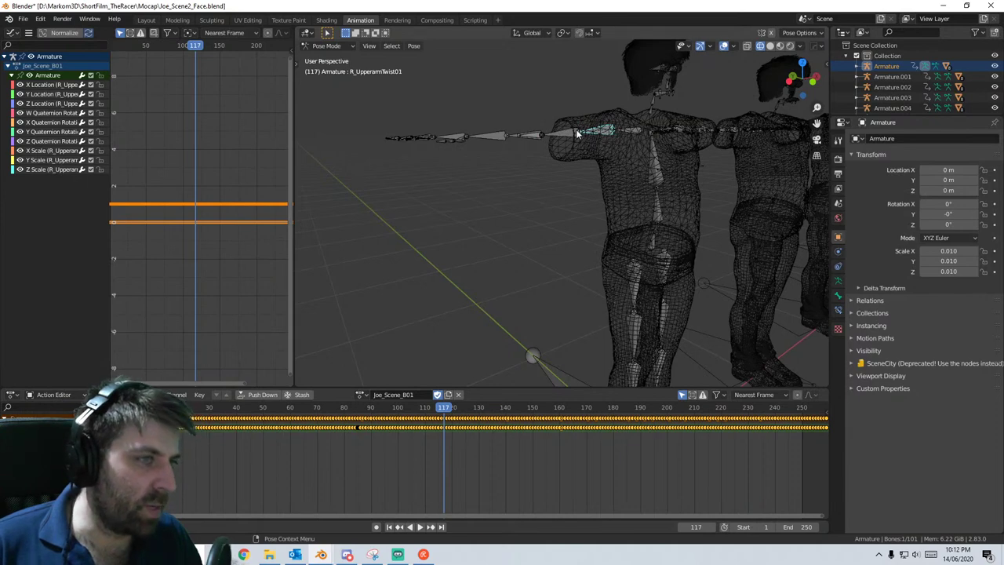
{"action": "left_click", "coordinate": [576, 132]}
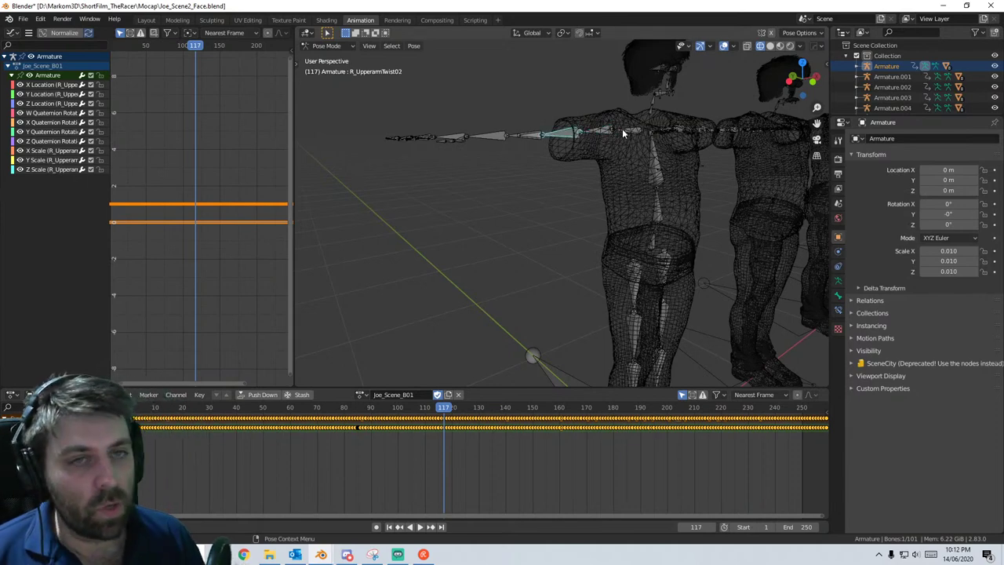
{"action": "middle_click_drag", "start_coordinate": [473, 241], "coordinate": [447, 109], "text": "shift"}
{"action": "left_click", "coordinate": [546, 290]}
{"action": "scroll", "coordinate": [515, 270], "scroll_direction": "down", "scroll_amount": 1}
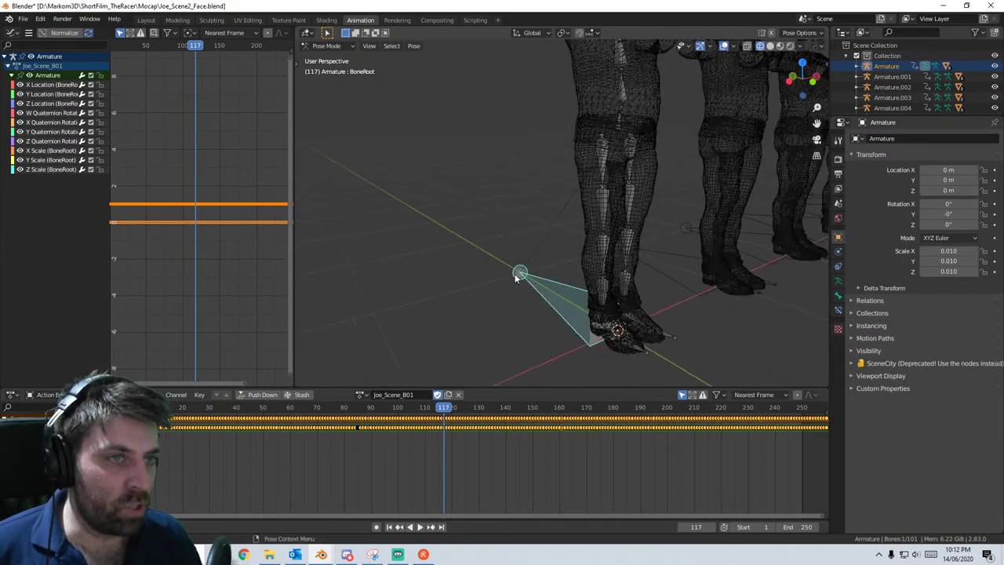
{"action": "middle_click_drag", "start_coordinate": [516, 279], "coordinate": [471, 311], "text": "shift"}
- Run Clean Keyframes on all of the first character's bones, deselect them and return to Object Mode
{"action": "key", "text": "a"}
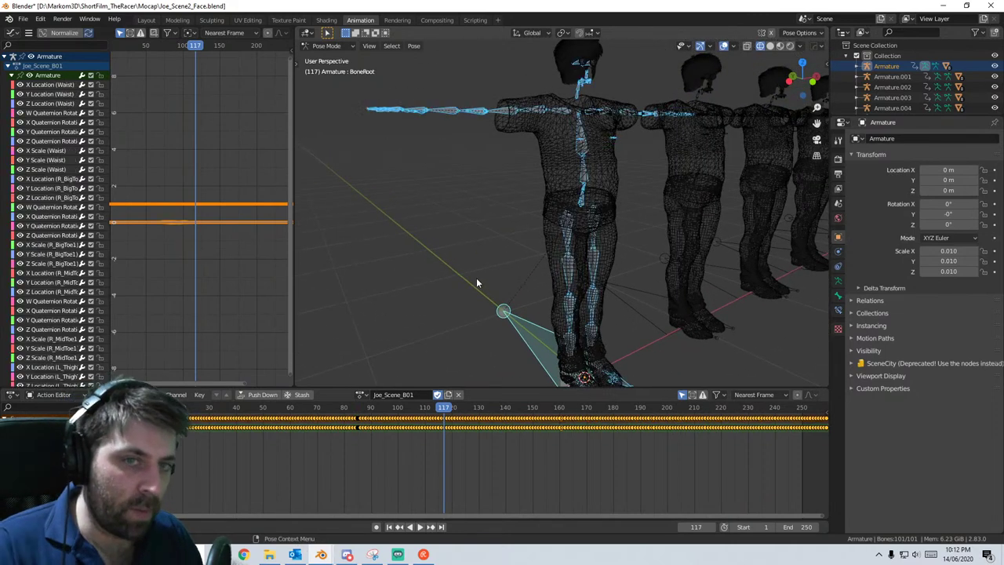
{"action": "key", "text": "F3"}
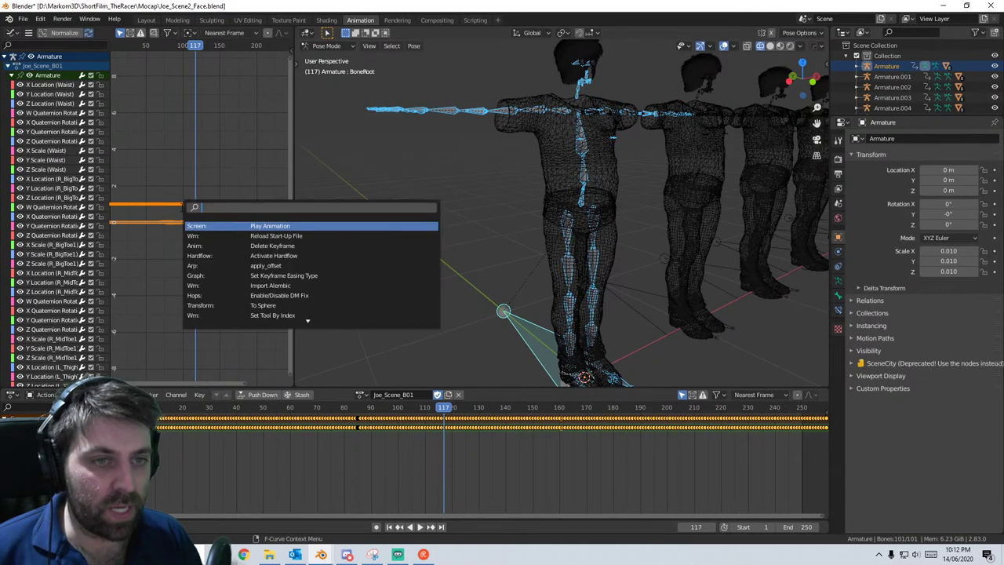
{"action": "type", "text": "clean"}
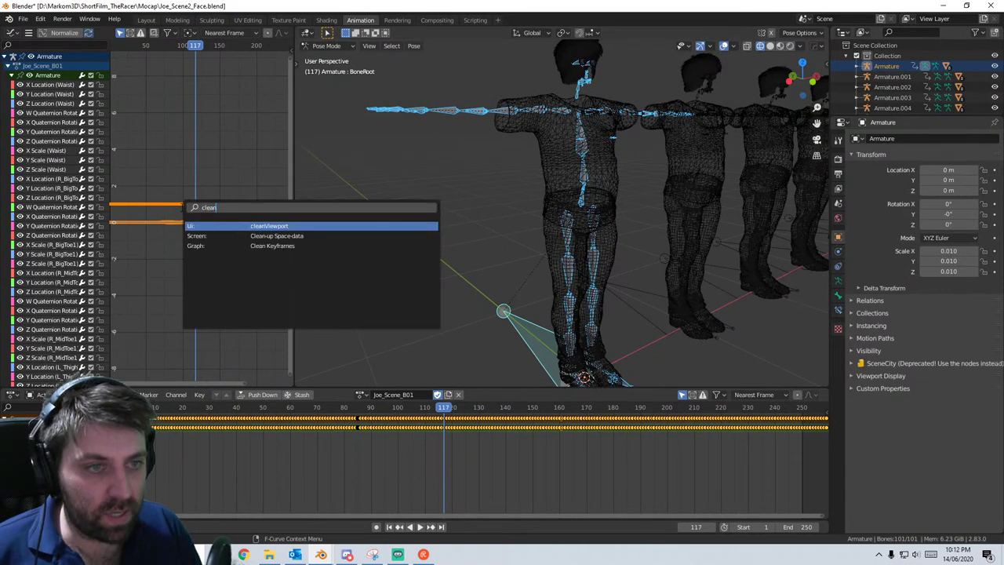
{"action": "key", "text": "Down"}
{"action": "key", "text": "Down"}
{"action": "key", "text": "Return"}
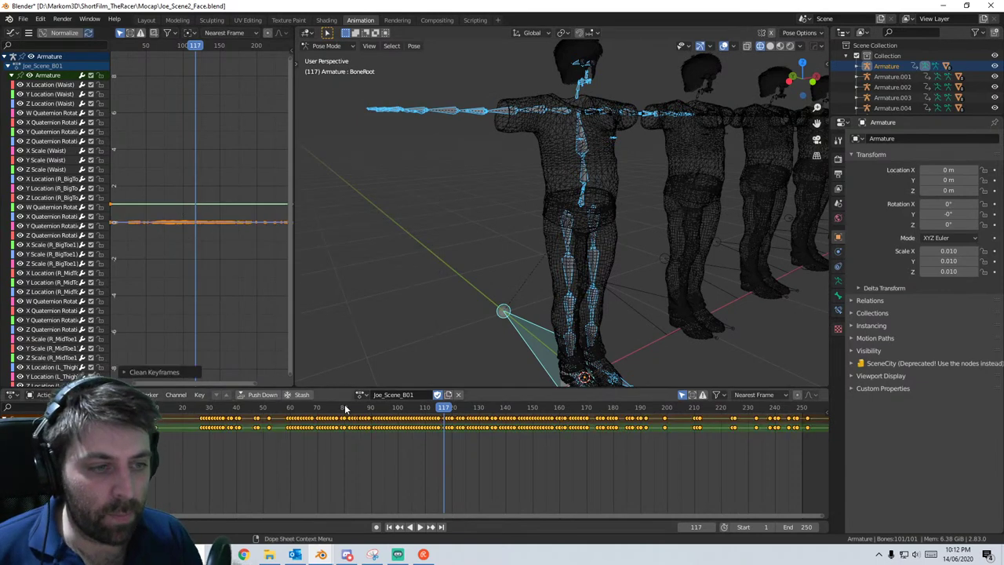
{"action": "scroll", "coordinate": [613, 297], "scroll_direction": "down", "scroll_amount": 4}
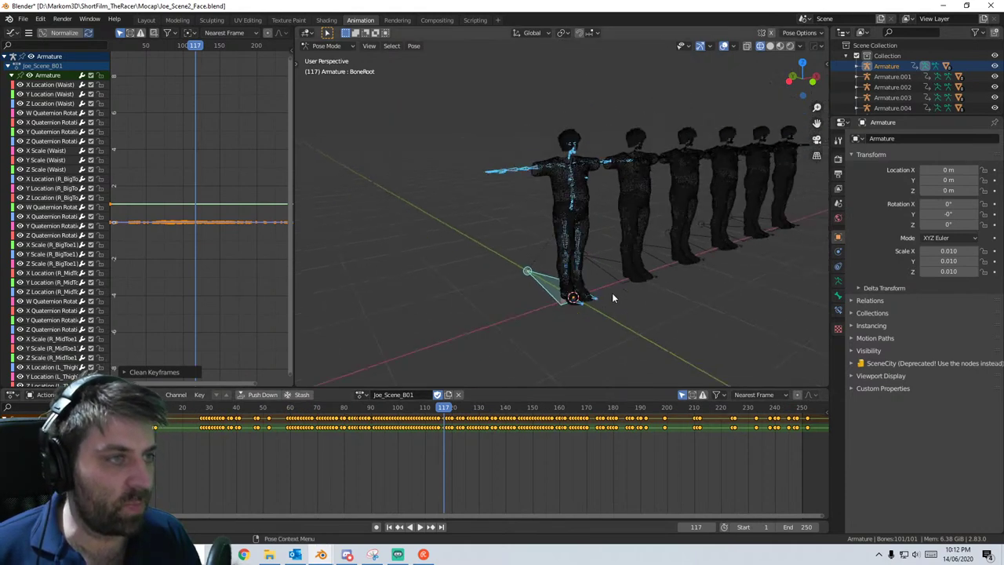
{"action": "middle_click_drag", "start_coordinate": [611, 297], "coordinate": [511, 287]}
{"action": "key", "text": "alt+a"}
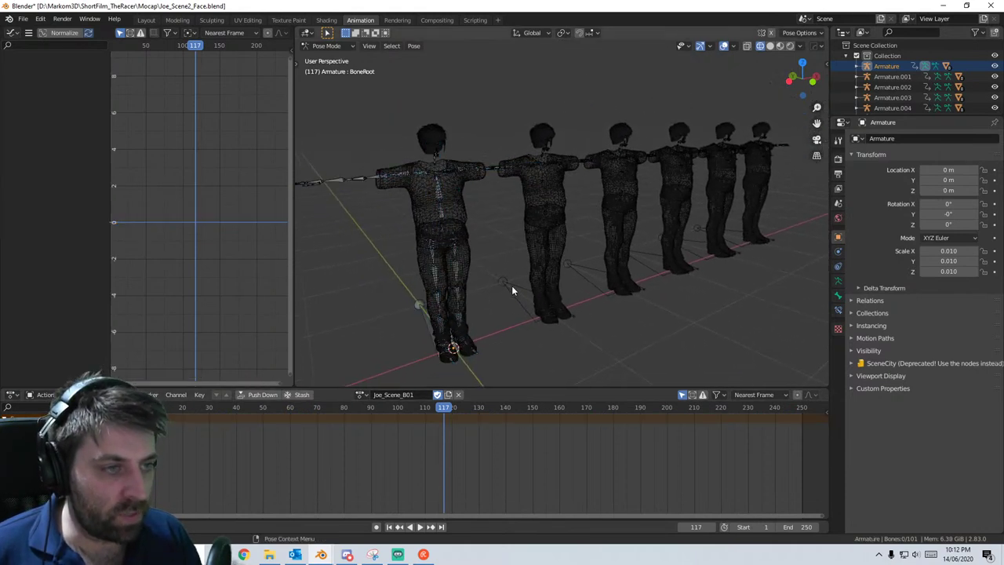
{"action": "left_click", "coordinate": [327, 45]}
{"action": "left_click", "coordinate": [324, 54]}
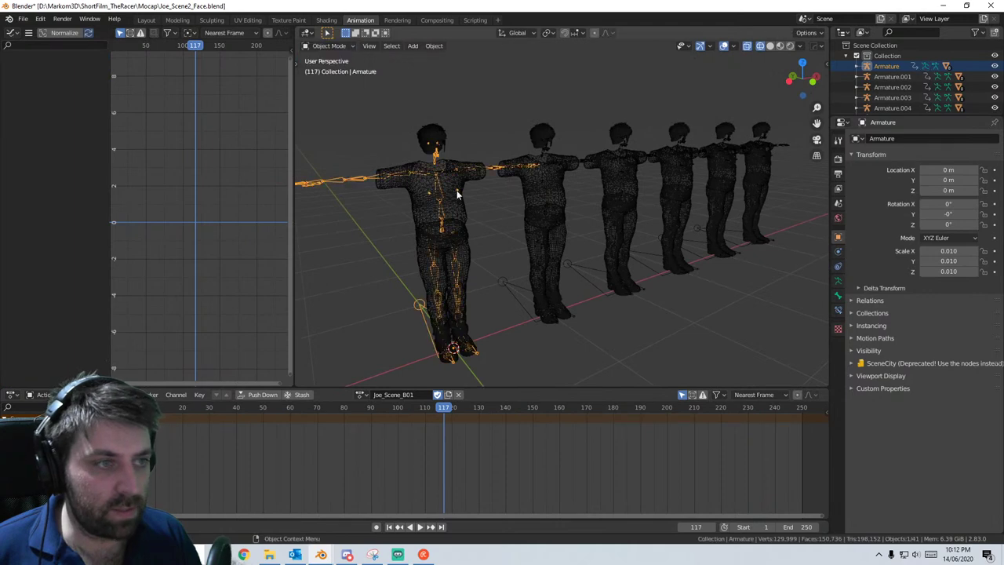
- Select the second character's Armature.001, expand its channels and run Clean Keyframes on its Joe_Scene_B02 action
{"action": "left_click", "coordinate": [507, 280]}
{"action": "key", "text": "Tab"}
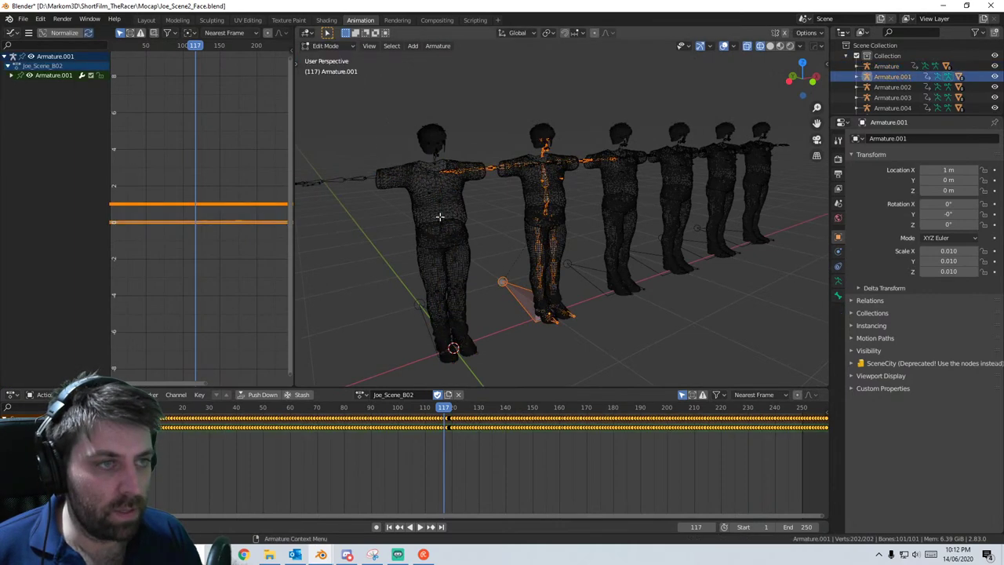
{"action": "key", "text": "Tab"}
{"action": "left_click", "coordinate": [12, 76]}
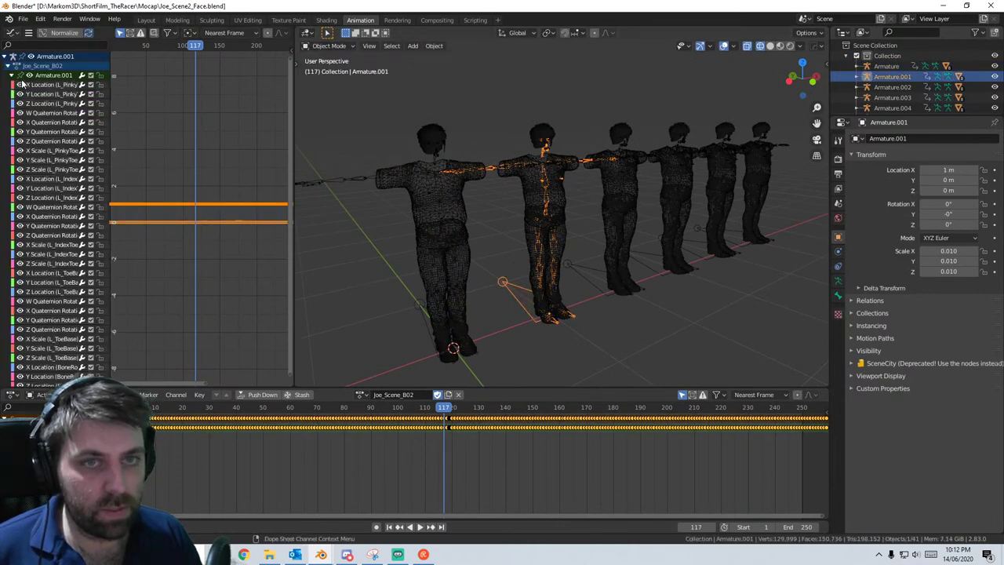
{"action": "key", "text": "F3"}
{"action": "left_click", "coordinate": [304, 223]}
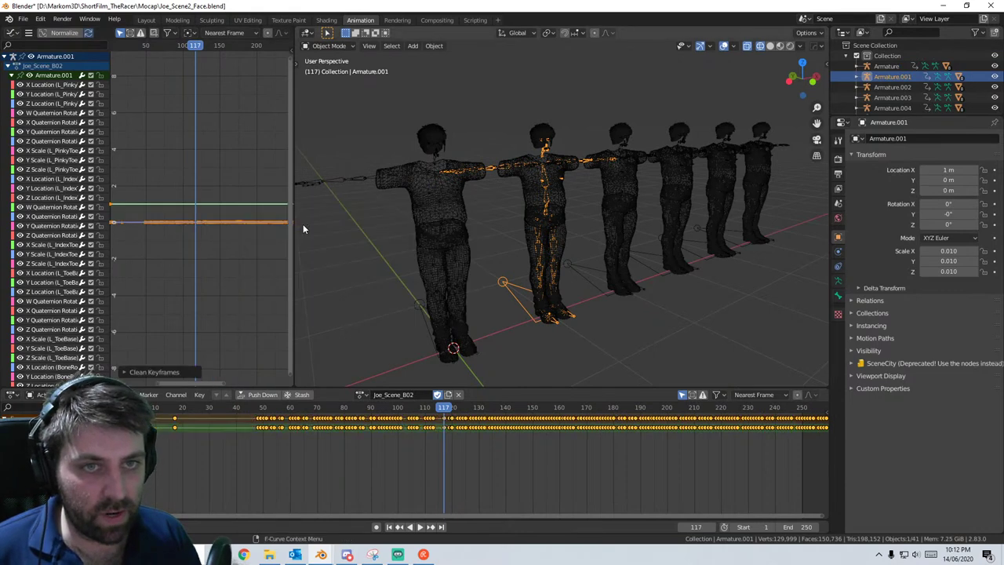
- Run Clean Keyframes on the body actions of Armature.002 and Armature.003
{"action": "left_click", "coordinate": [580, 273]}
{"action": "key", "text": "F3"}
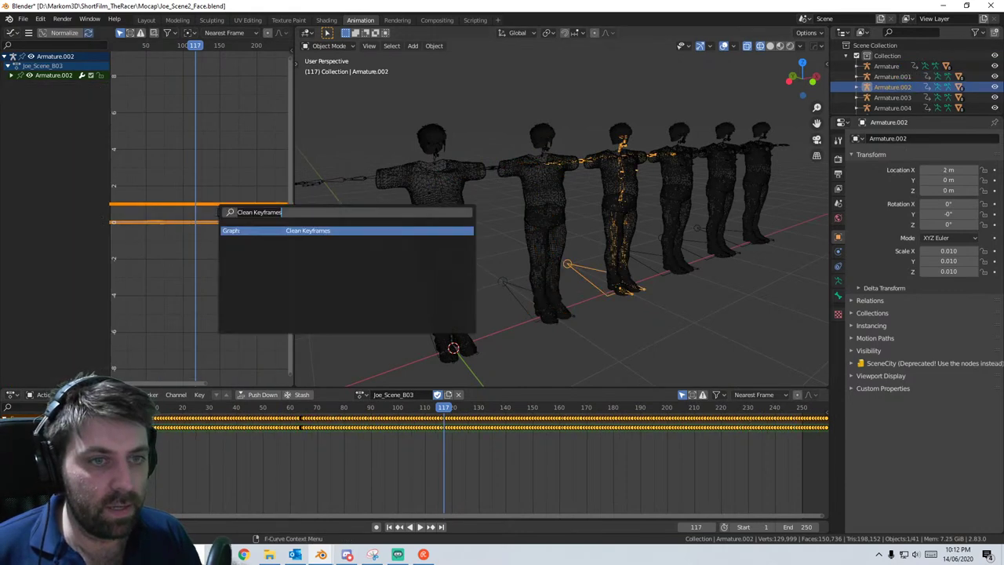
{"action": "left_click", "coordinate": [319, 230]}
{"action": "left_click", "coordinate": [710, 273]}
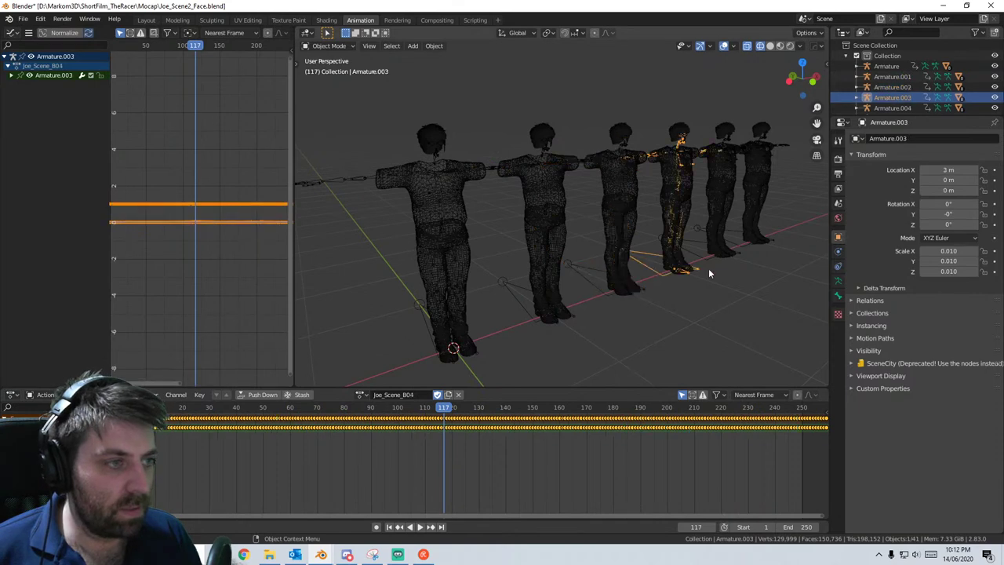
{"action": "key", "text": "F3"}
{"action": "left_click", "coordinate": [302, 189]}
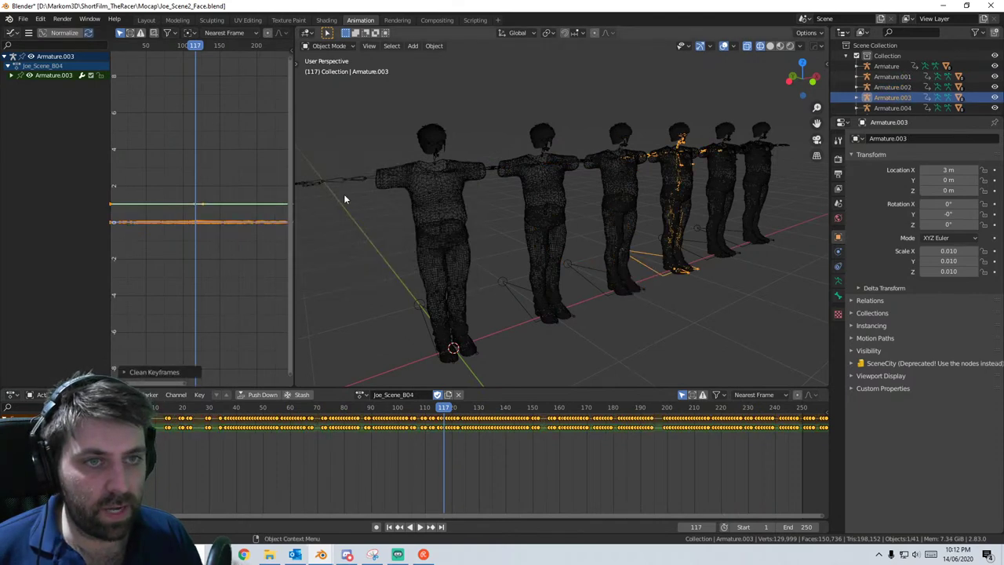
- Run Clean Keyframes on the body actions of Armature.004 and Armature.005
{"action": "left_click", "coordinate": [694, 245]}
{"action": "key", "text": "F3"}
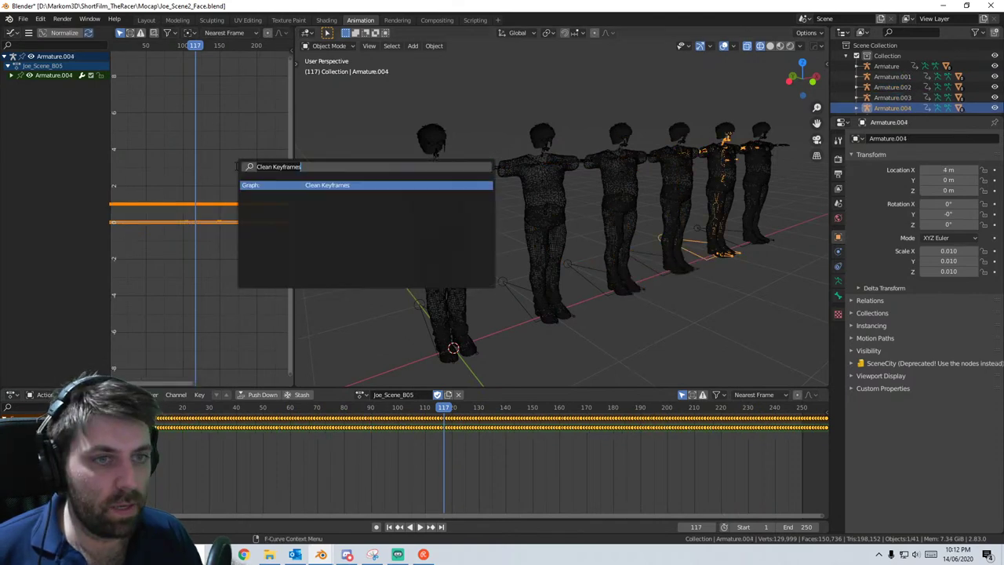
{"action": "left_click", "coordinate": [298, 187]}
{"action": "left_click", "coordinate": [694, 234]}
{"action": "key", "text": "F3"}
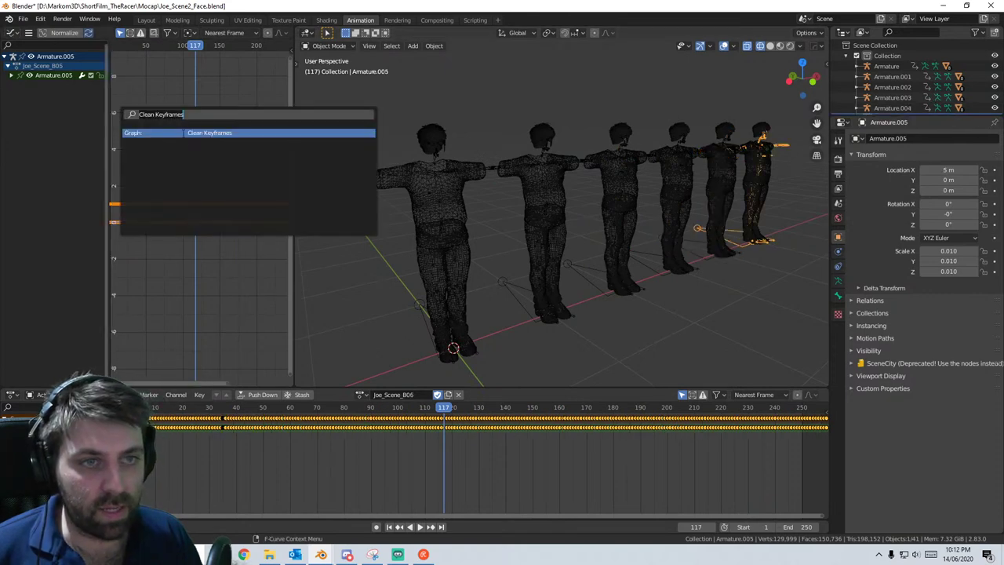
{"action": "key", "text": "Return"}
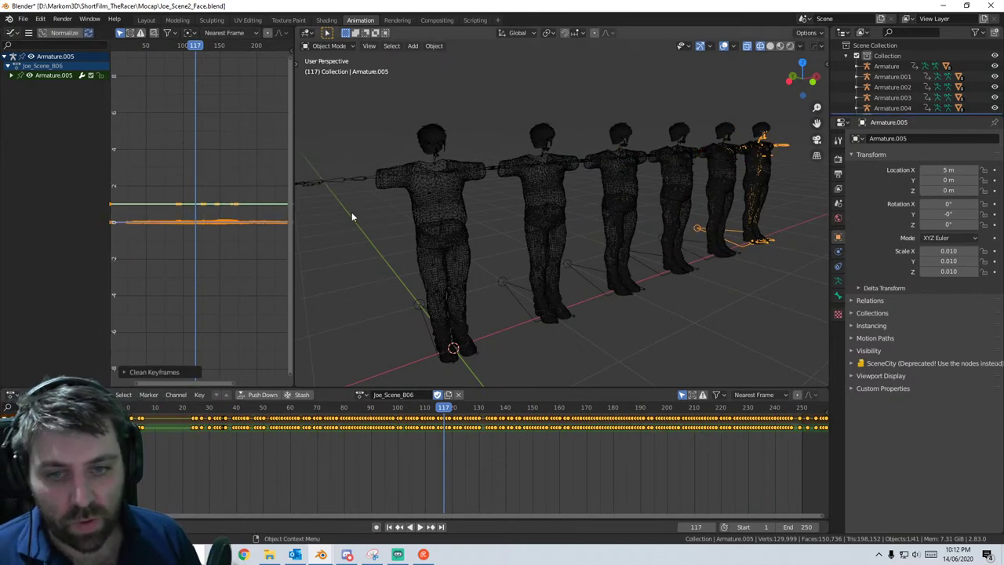
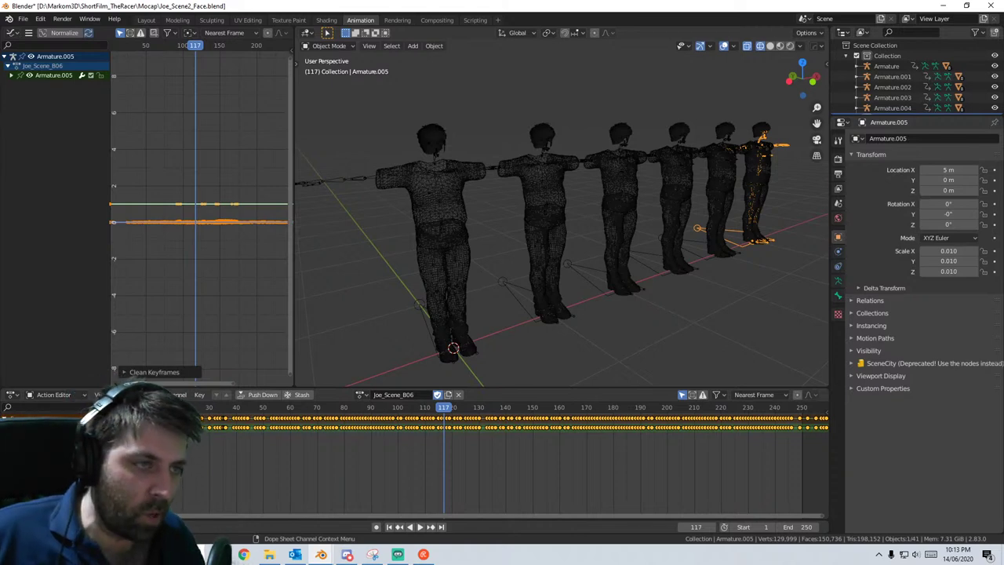
- Put the first character's armature in Pose Mode with all bones selected, leaving only the flat curves' starting keyframes selected
{"action": "middle_click_drag", "start_coordinate": [416, 319], "coordinate": [515, 215]}
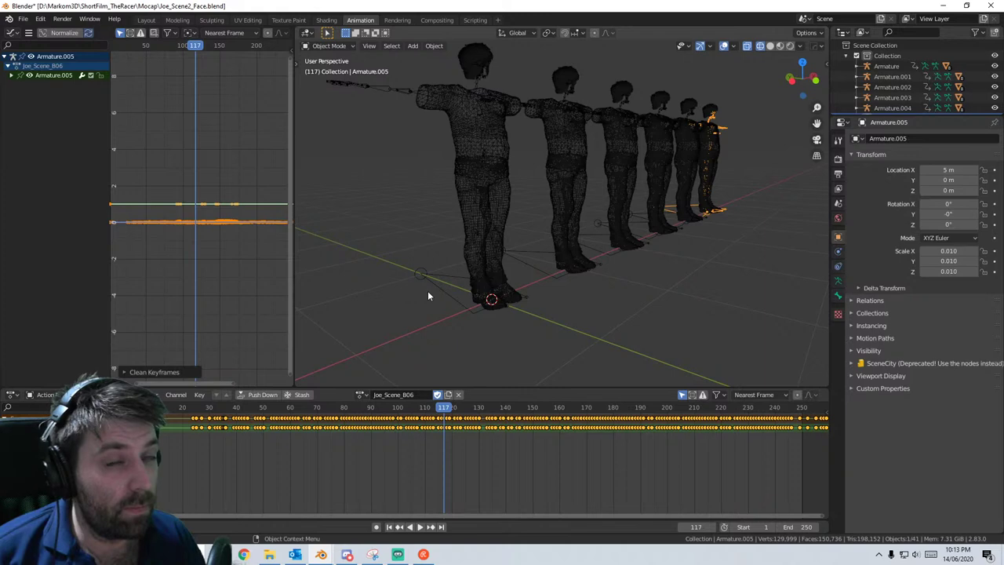
{"action": "middle_click_drag", "start_coordinate": [434, 237], "coordinate": [425, 275]}
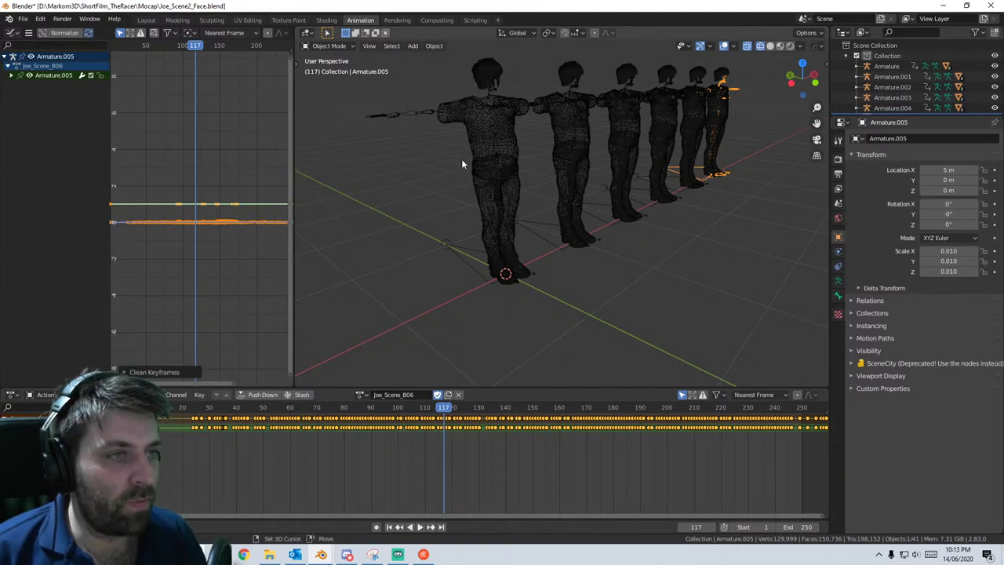
{"action": "left_click", "coordinate": [431, 111]}
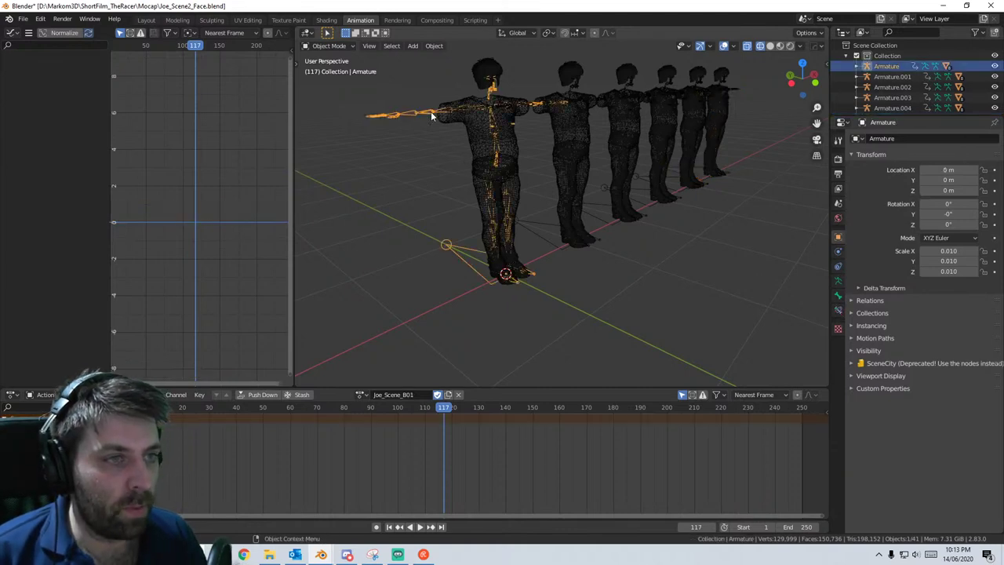
{"action": "left_click", "coordinate": [327, 45]}
{"action": "left_click", "coordinate": [325, 80]}
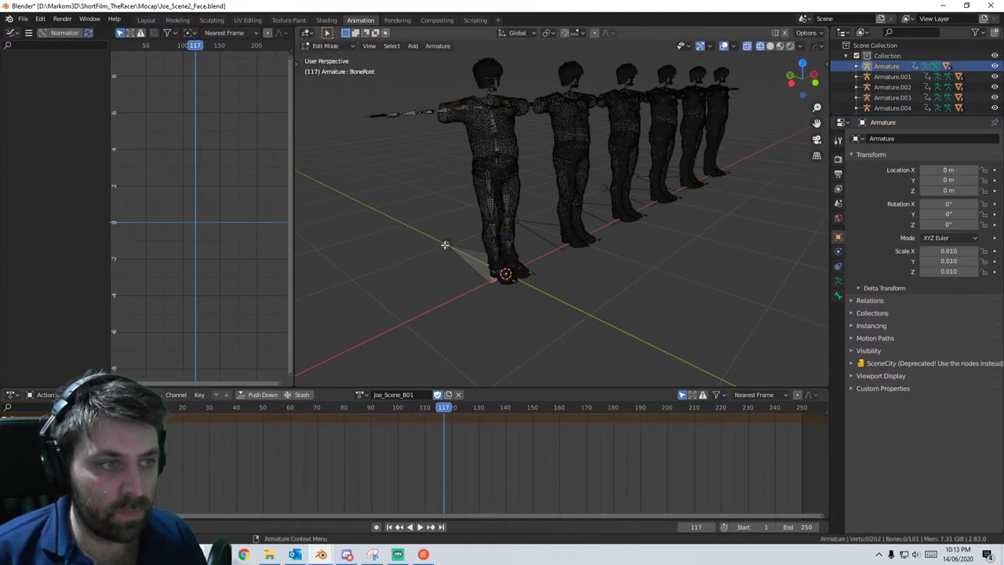
{"action": "key", "text": "Tab"}
{"action": "left_click", "coordinate": [328, 46]}
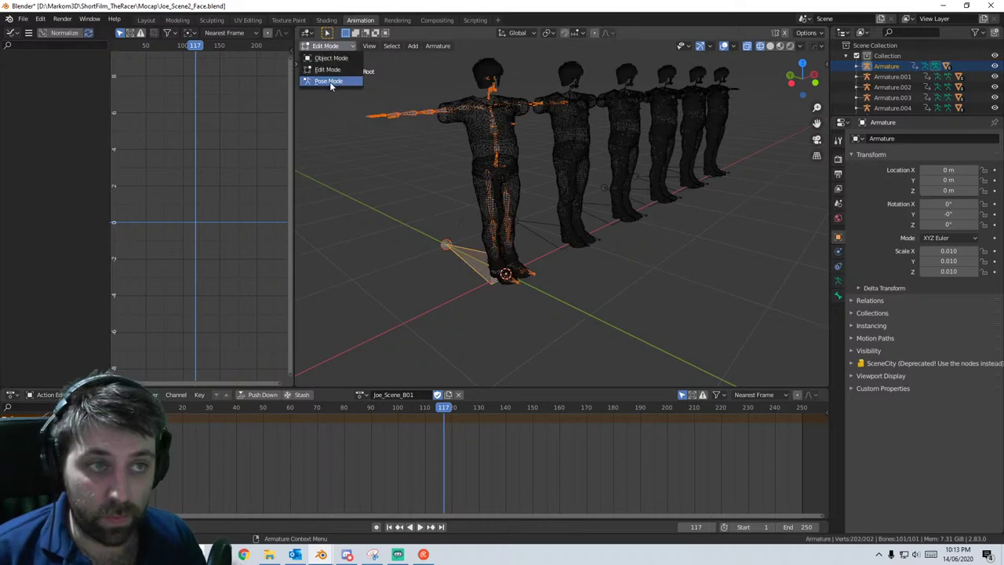
{"action": "left_click", "coordinate": [331, 82]}
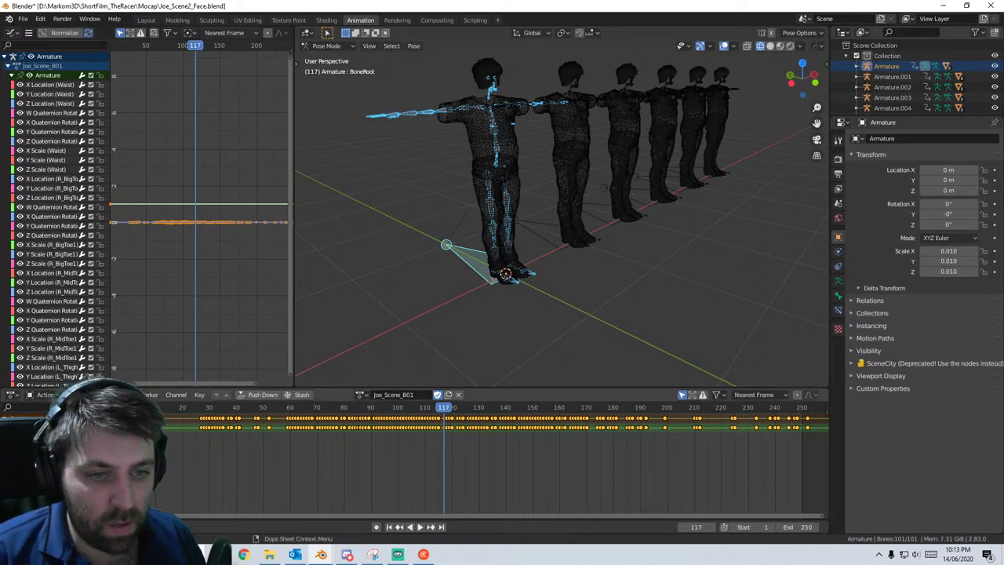
{"action": "key", "text": "alt+a"}
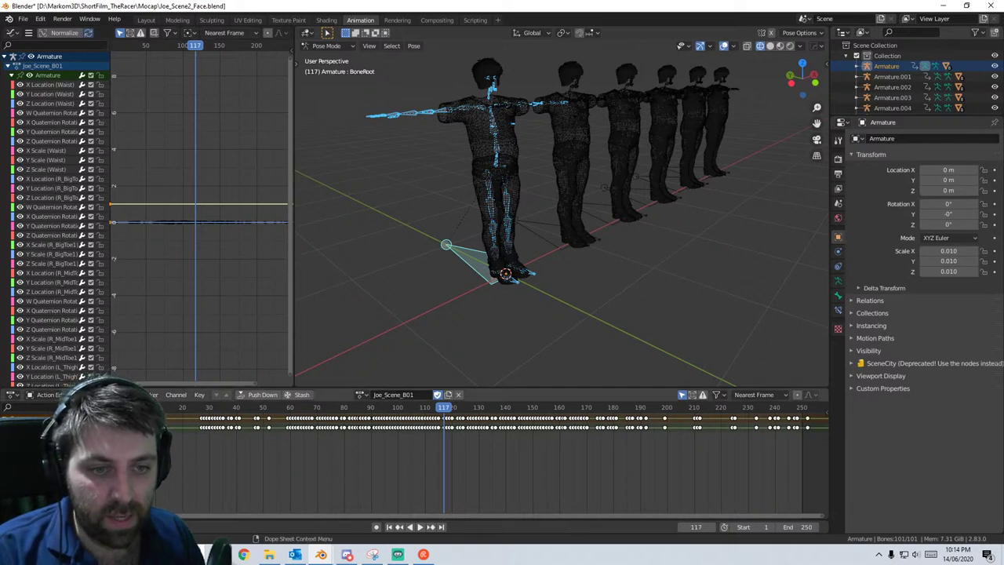
- Try deleting the selected starting keyframes of Joe_Scene_B01, scrub to frame 21 to check, and undo the deletion
{"action": "key", "text": "Delete"}
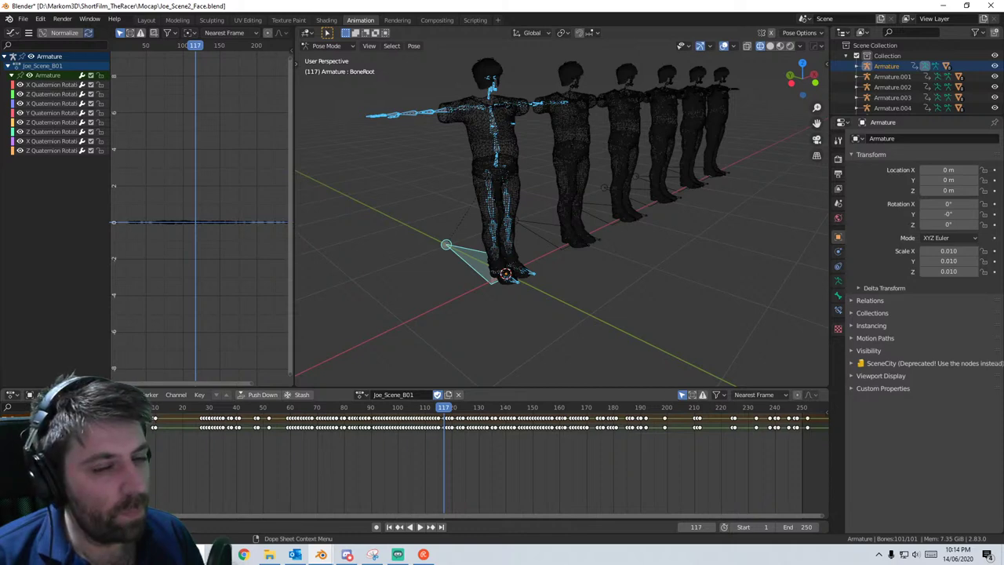
{"action": "left_click_drag", "start_coordinate": [166, 410], "coordinate": [125, 410]}
{"action": "key", "text": "space"}
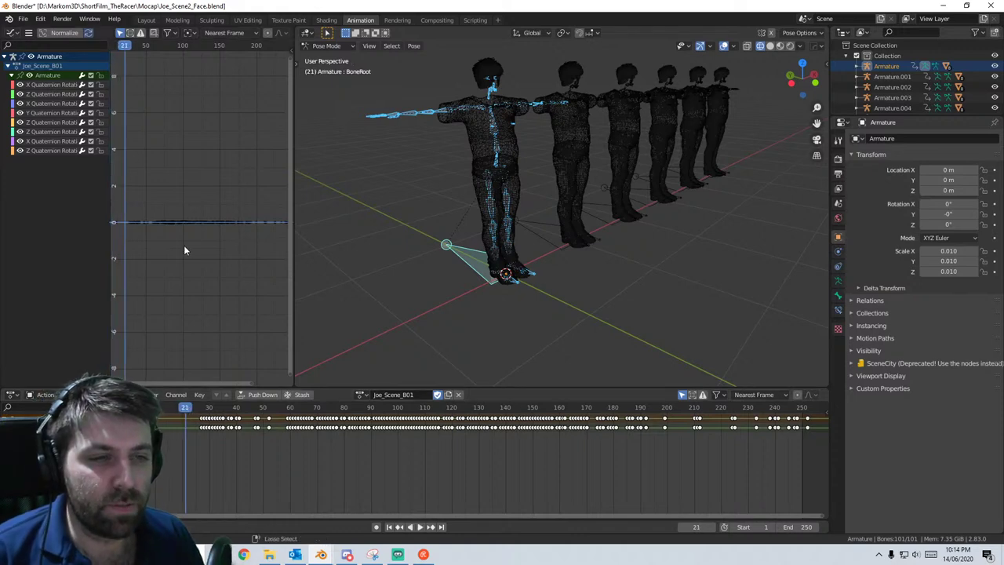
{"action": "key", "text": "Escape"}
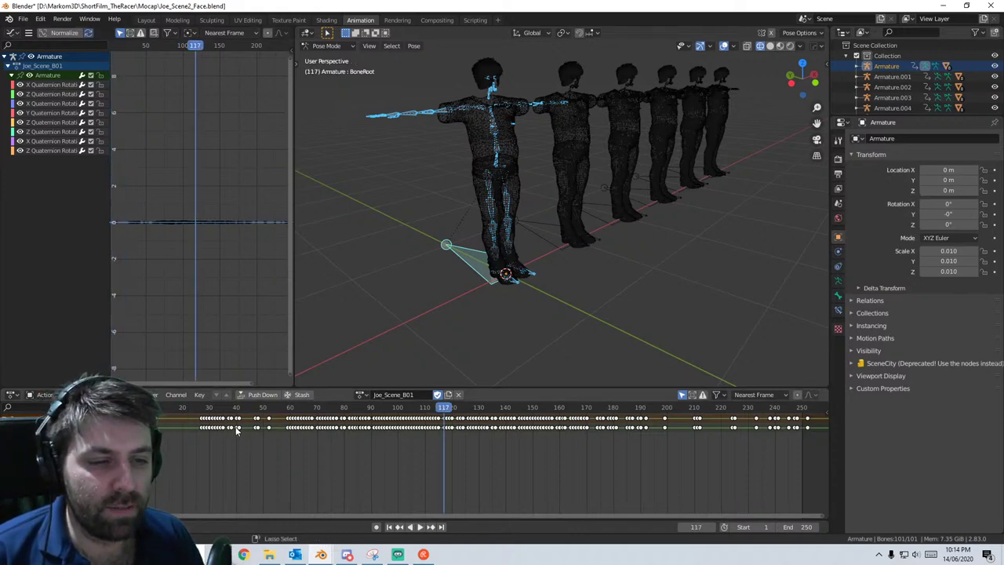
{"action": "key", "text": "ctrl+z"}
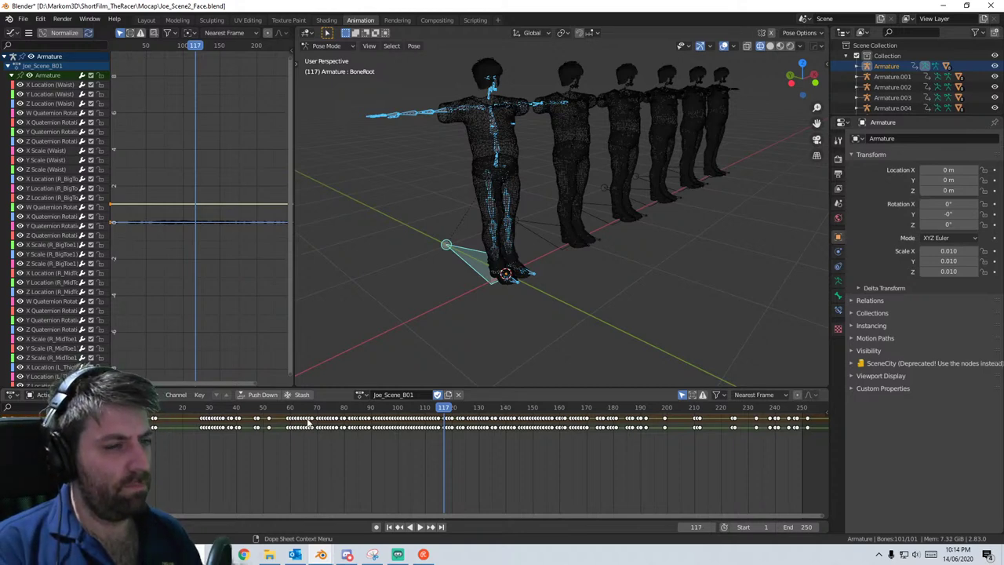
- Delete the selected starting keyframes from the flat curves of the first character's Joe_Scene_B01 action in the Graph Editor
{"action": "key", "text": "x"}
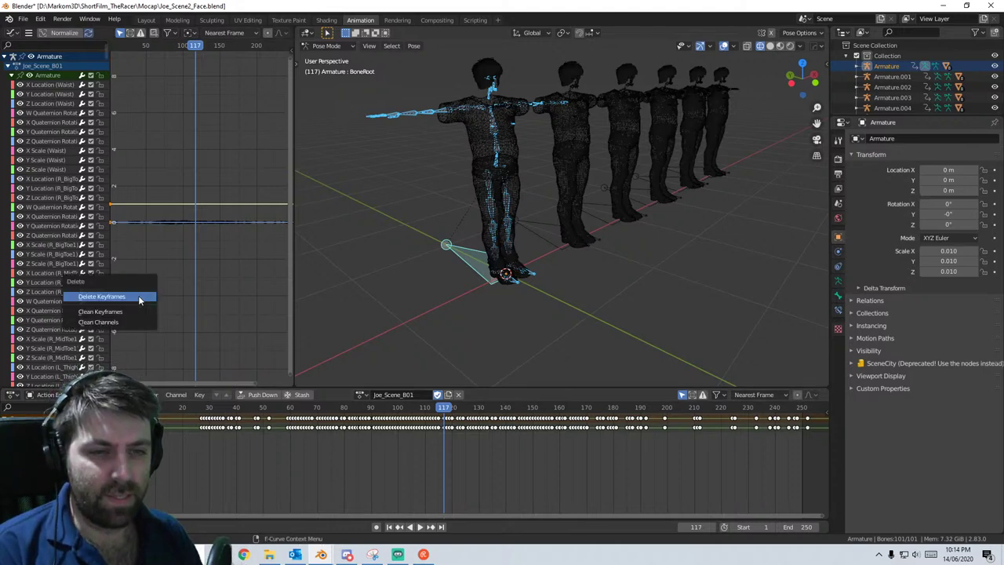
{"action": "left_click", "coordinate": [138, 298]}
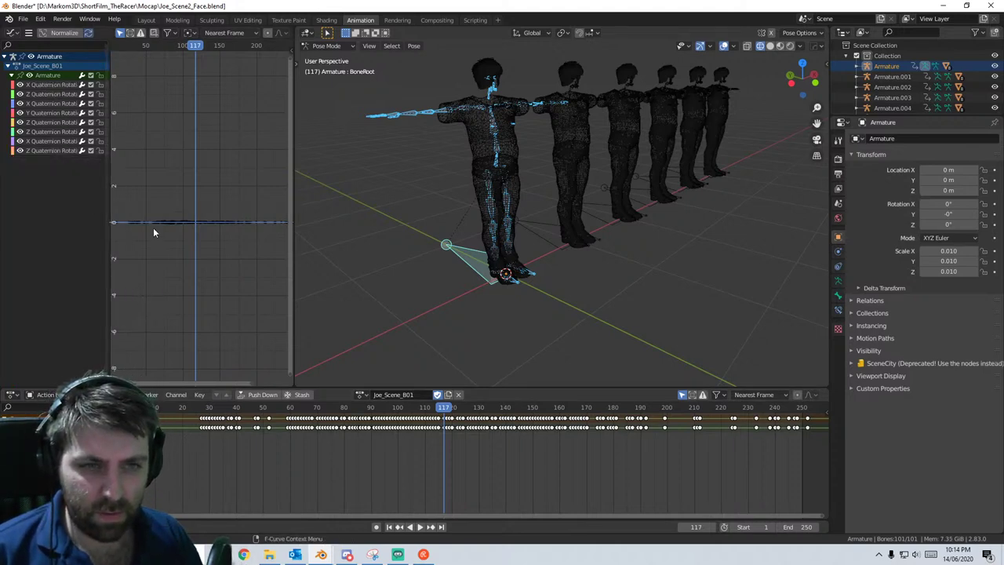
- Return the first character's armature to Object Mode and select the second character's armature, Armature.001
{"action": "key", "text": "a"}
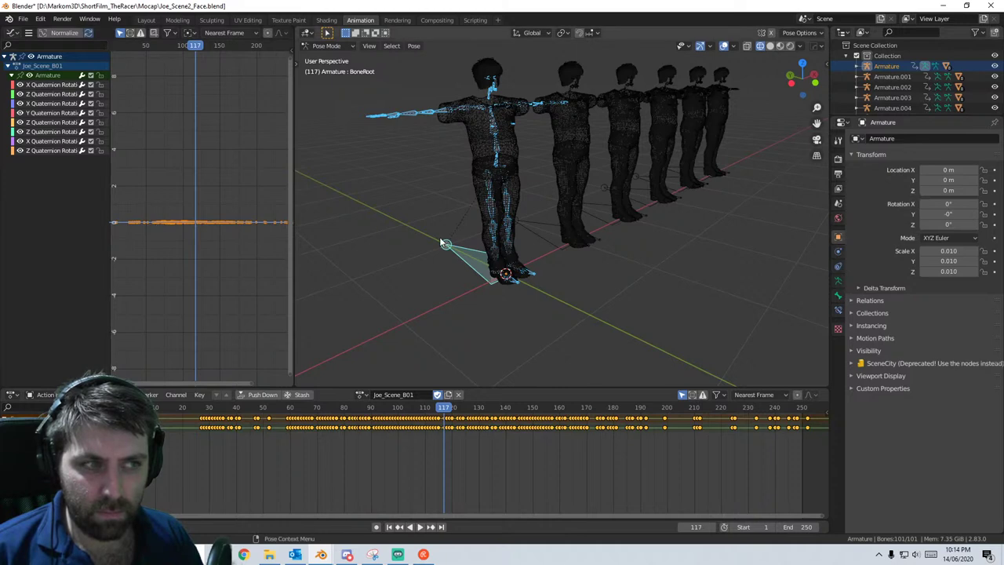
{"action": "left_click", "coordinate": [534, 229]}
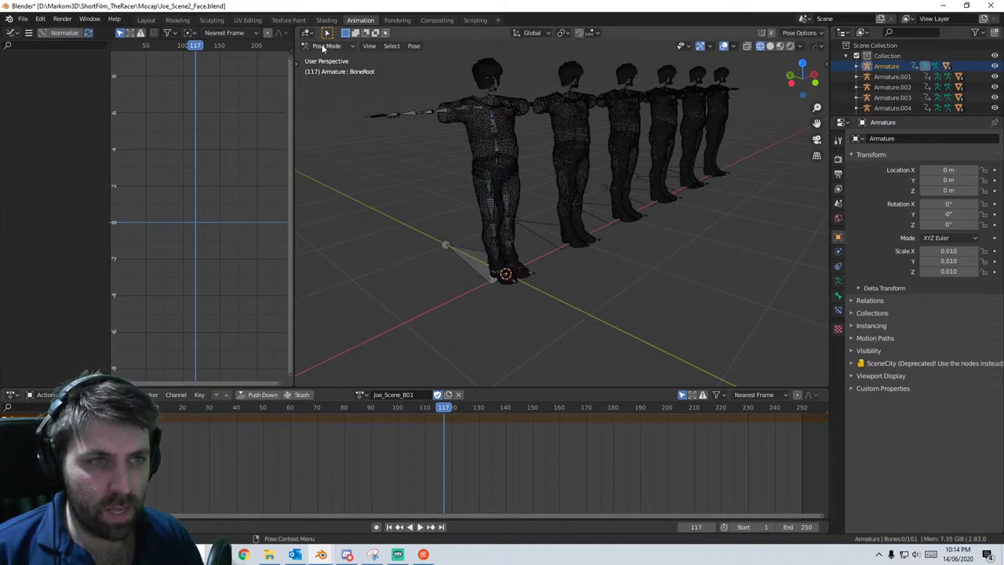
{"action": "left_click", "coordinate": [326, 46]}
{"action": "left_click", "coordinate": [325, 57]}
{"action": "left_click", "coordinate": [551, 238]}
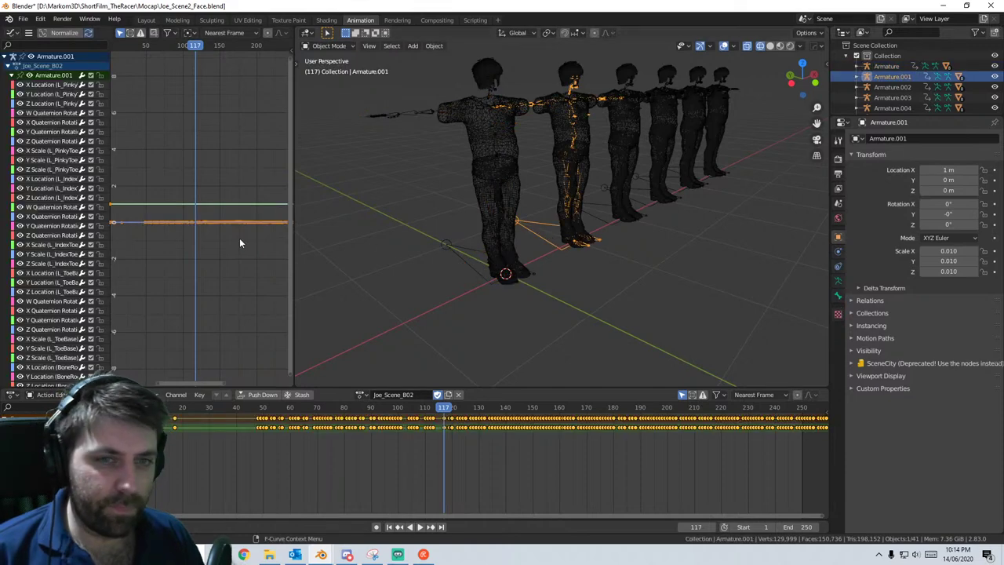
- Leave only the starting keyframes of Joe_Scene_B02's flat curves selected in the Graph Editor and play the animation to check it
{"action": "scroll", "coordinate": [79, 207], "scroll_direction": "down", "scroll_amount": 4}
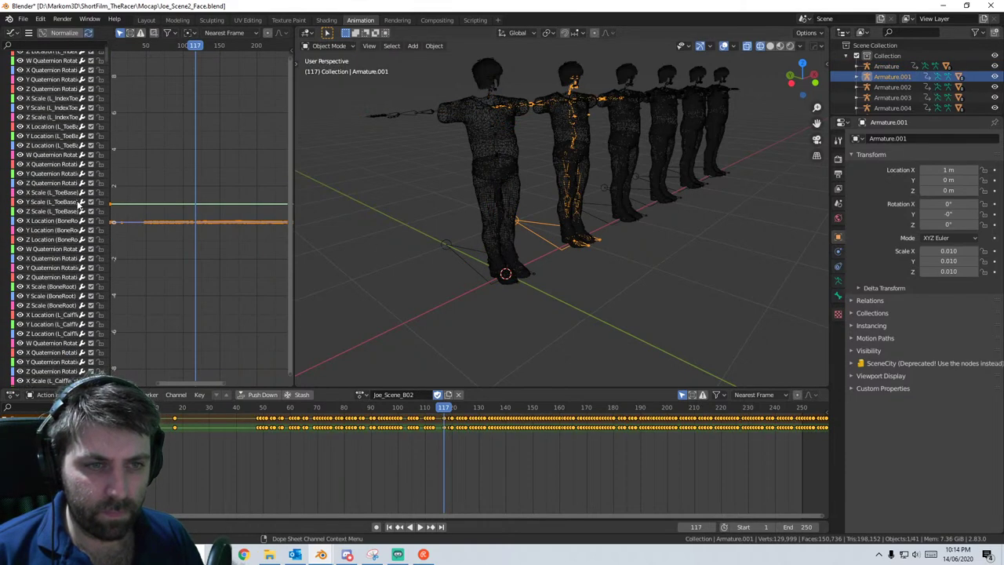
{"action": "middle_click_drag", "start_coordinate": [147, 222], "coordinate": [228, 226]}
{"action": "scroll", "coordinate": [229, 226], "scroll_direction": "up", "scroll_amount": 4}
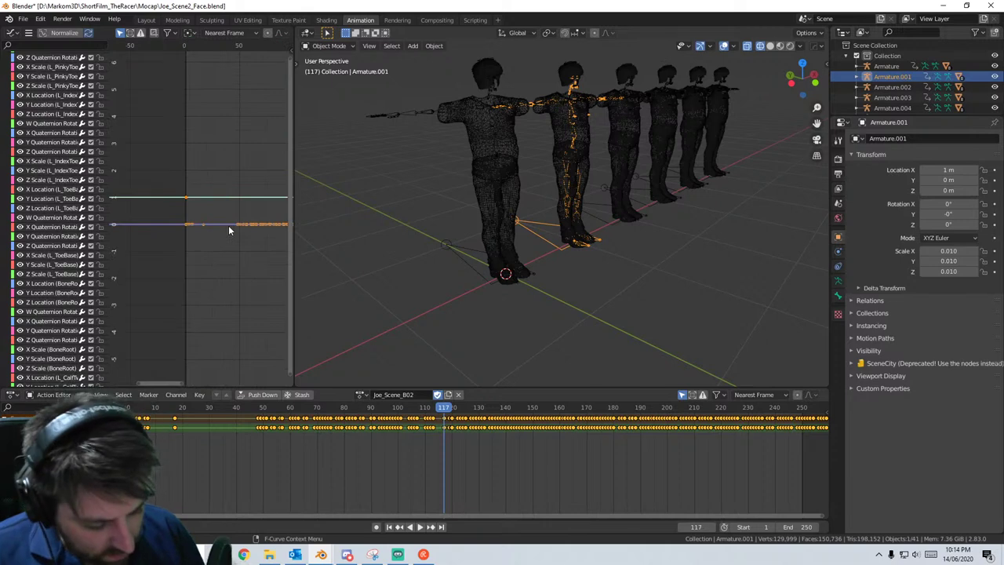
{"action": "key", "text": "Home"}
{"action": "scroll", "coordinate": [182, 341], "scroll_direction": "up", "scroll_amount": 2}
{"action": "middle_click_drag", "start_coordinate": [181, 341], "coordinate": [121, 218]}
{"action": "scroll", "coordinate": [198, 181], "scroll_direction": "up", "scroll_amount": 3}
{"action": "scroll", "coordinate": [199, 185], "scroll_direction": "up", "scroll_amount": 3}
{"action": "left_click_drag", "start_coordinate": [132, 204], "coordinate": [139, 199]}
{"action": "key", "text": "space"}
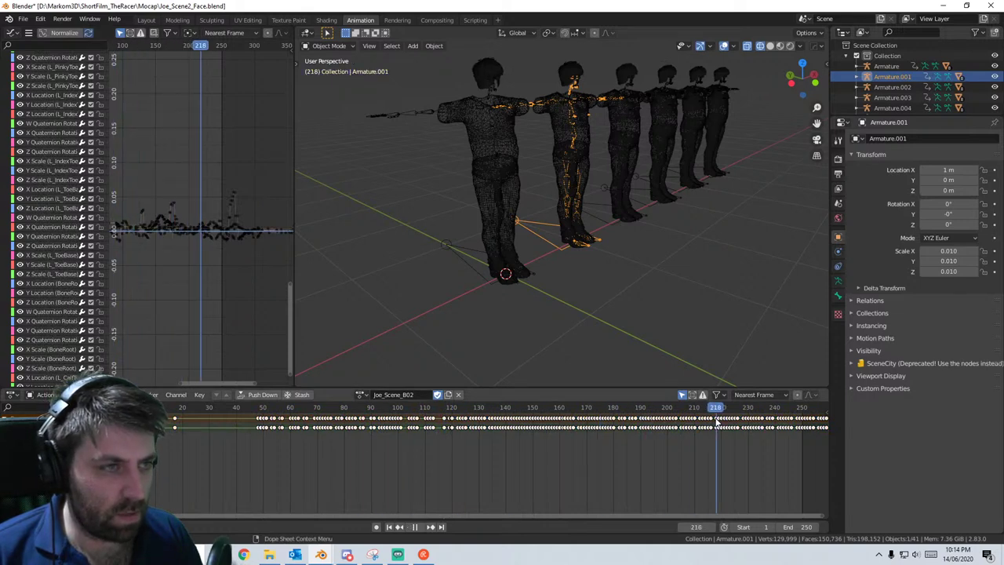
{"action": "key", "text": "space"}
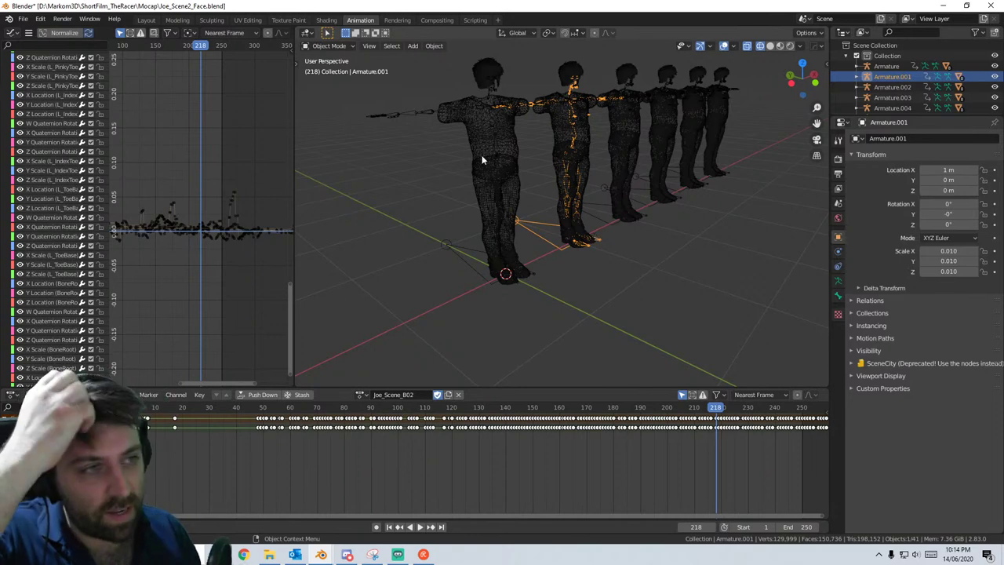
- Select the first character's armature, look at the characters in the Scene2.blend window, and return to Joe_Scene2_Face.blend
{"action": "left_click", "coordinate": [412, 114]}
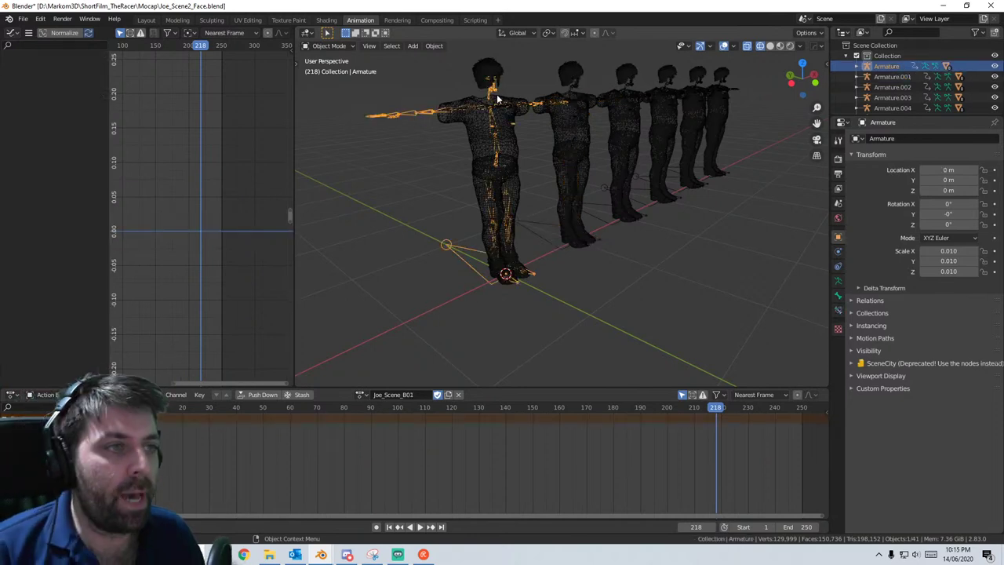
{"action": "scroll", "coordinate": [498, 115], "scroll_direction": "up", "scroll_amount": 6}
{"action": "middle_click_drag", "start_coordinate": [517, 162], "coordinate": [511, 177]}
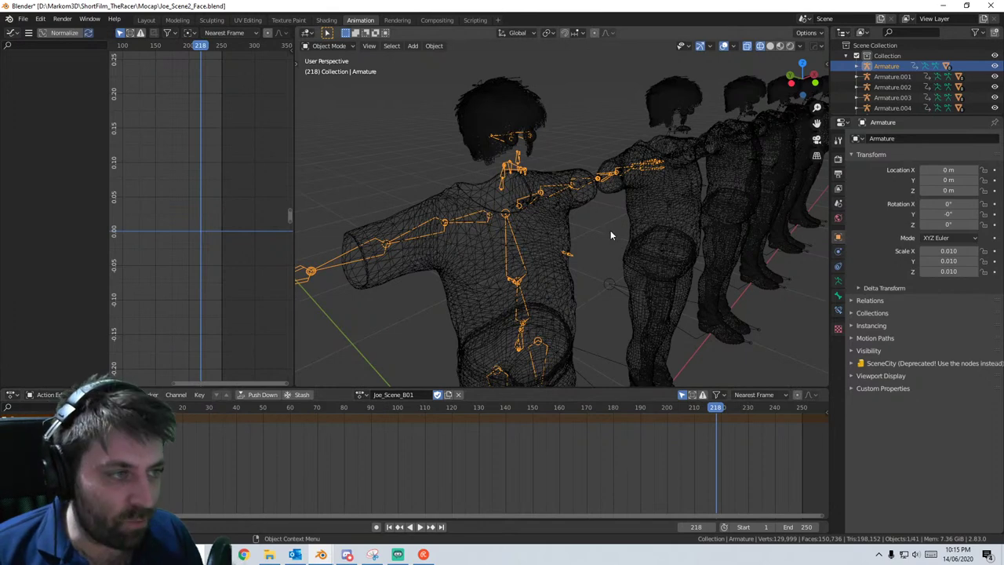
{"action": "middle_click_drag", "start_coordinate": [610, 235], "coordinate": [529, 152]}
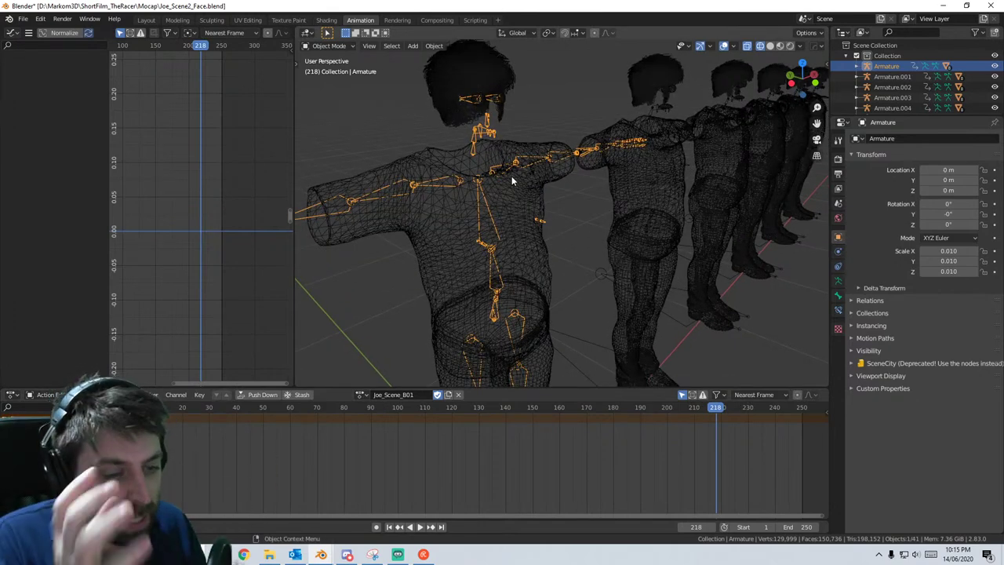
{"action": "left_click", "coordinate": [321, 555]}
{"action": "left_click", "coordinate": [294, 514]}
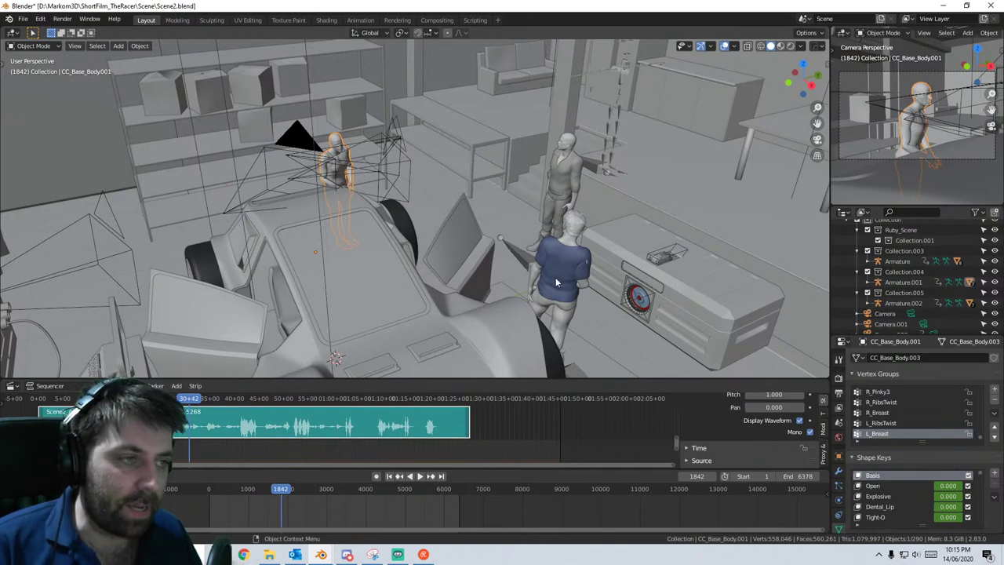
{"action": "mouse_move", "coordinate": [347, 554]}
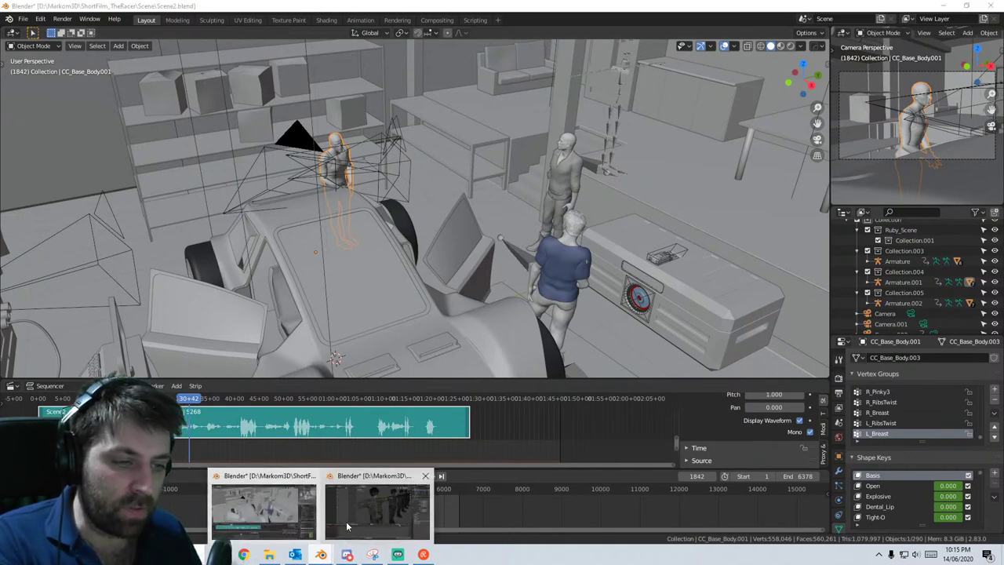
{"action": "left_click", "coordinate": [346, 525]}
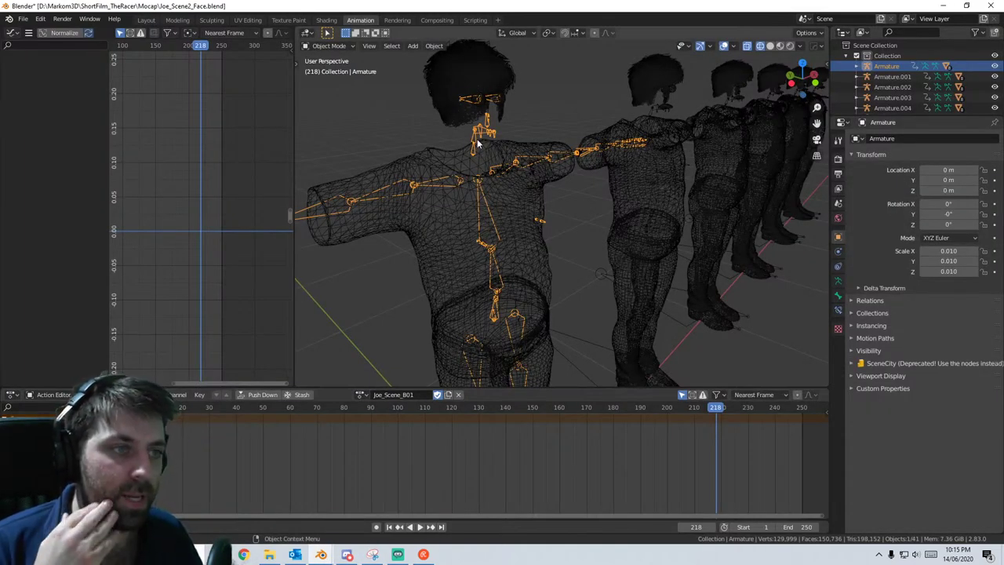
- Put the first character's armature in Pose Mode and select its FacialBone
{"action": "scroll", "coordinate": [478, 142], "scroll_direction": "up", "scroll_amount": 2}
{"action": "left_click", "coordinate": [330, 45]}
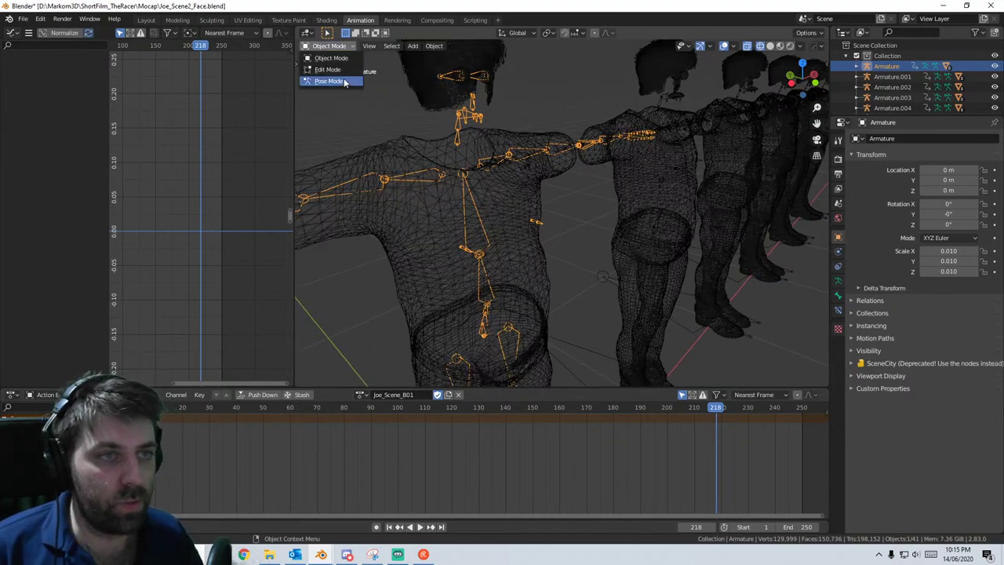
{"action": "left_click", "coordinate": [343, 81]}
{"action": "scroll", "coordinate": [517, 168], "scroll_direction": "up", "scroll_amount": 2}
{"action": "left_click", "coordinate": [488, 131]}
{"action": "middle_click_drag", "start_coordinate": [472, 145], "coordinate": [529, 199], "text": "shift"}
{"action": "scroll", "coordinate": [529, 199], "scroll_direction": "up", "scroll_amount": 4}
{"action": "scroll", "coordinate": [499, 156], "scroll_direction": "up", "scroll_amount": 2}
{"action": "middle_click_drag", "start_coordinate": [485, 146], "coordinate": [502, 162], "text": "shift"}
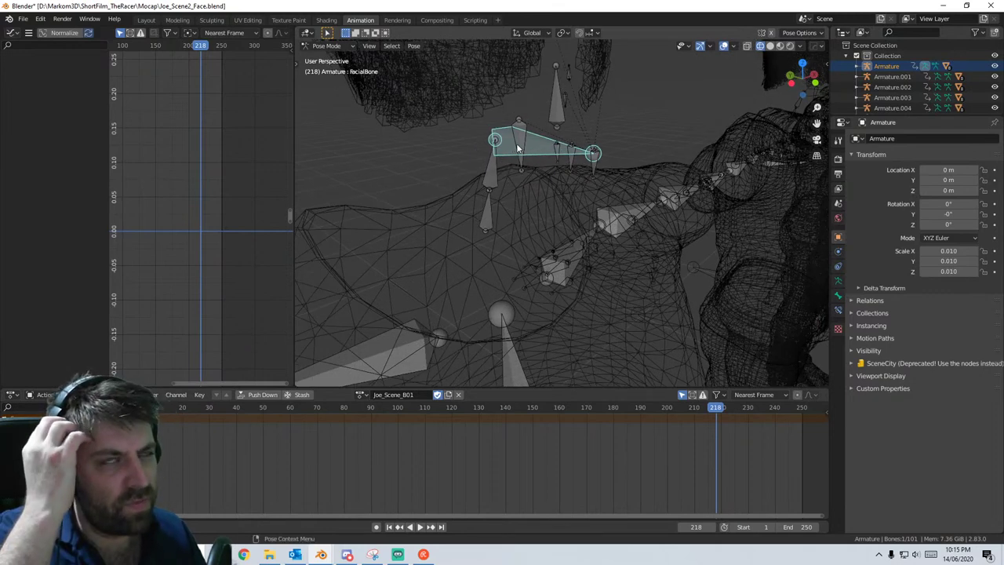
- Examine the animation curves of the first character's jawRoot, NeckTwist02 and Head bones, ending with Head selected
{"action": "left_click", "coordinate": [518, 146]}
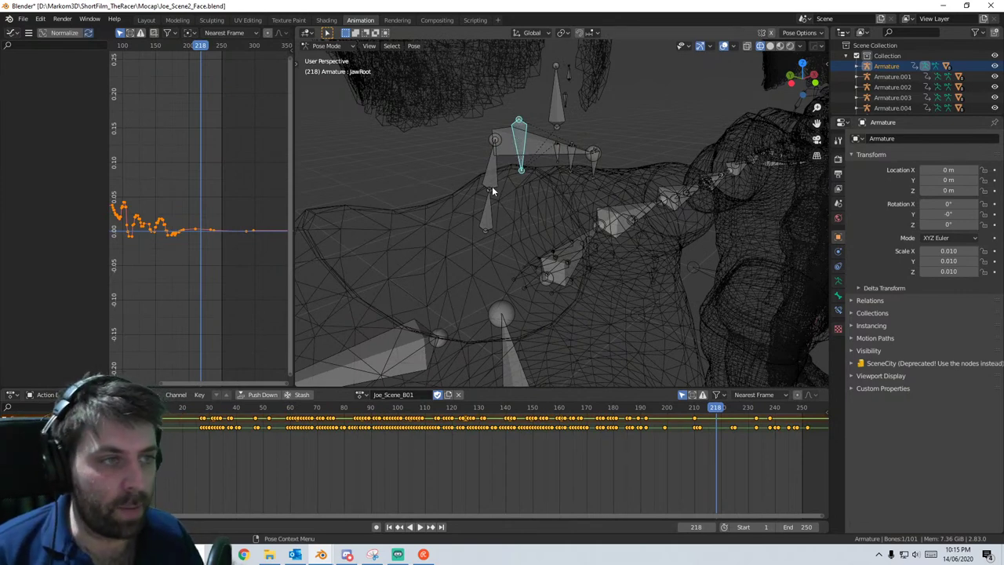
{"action": "left_click", "coordinate": [496, 142]}
{"action": "left_click", "coordinate": [495, 142]}
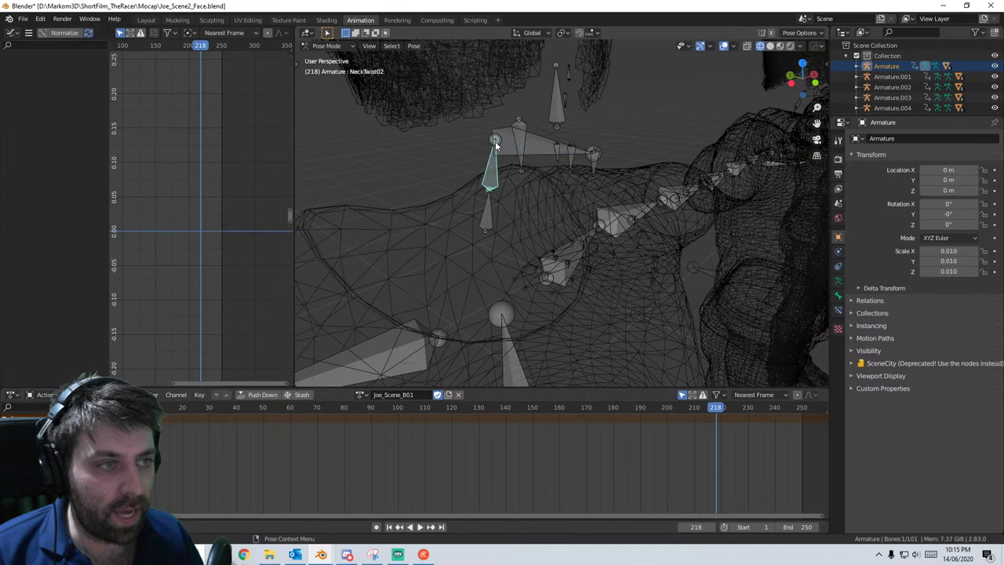
{"action": "left_click", "coordinate": [496, 142]}
{"action": "scroll", "coordinate": [200, 252], "scroll_direction": "down", "scroll_amount": 12}
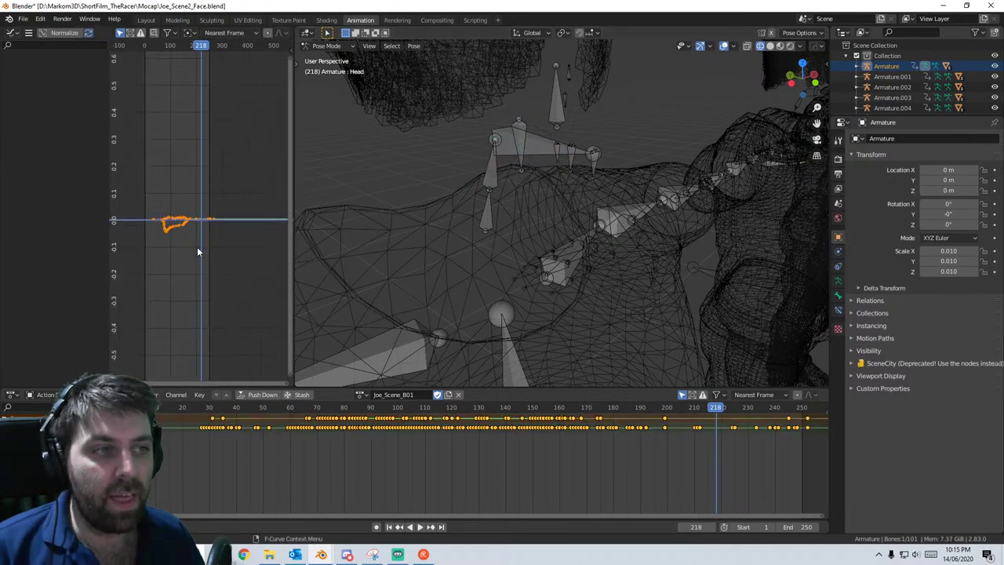
{"action": "scroll", "coordinate": [479, 265], "scroll_direction": "down", "scroll_amount": 4}
{"action": "middle_click_drag", "start_coordinate": [482, 269], "coordinate": [616, 193]}
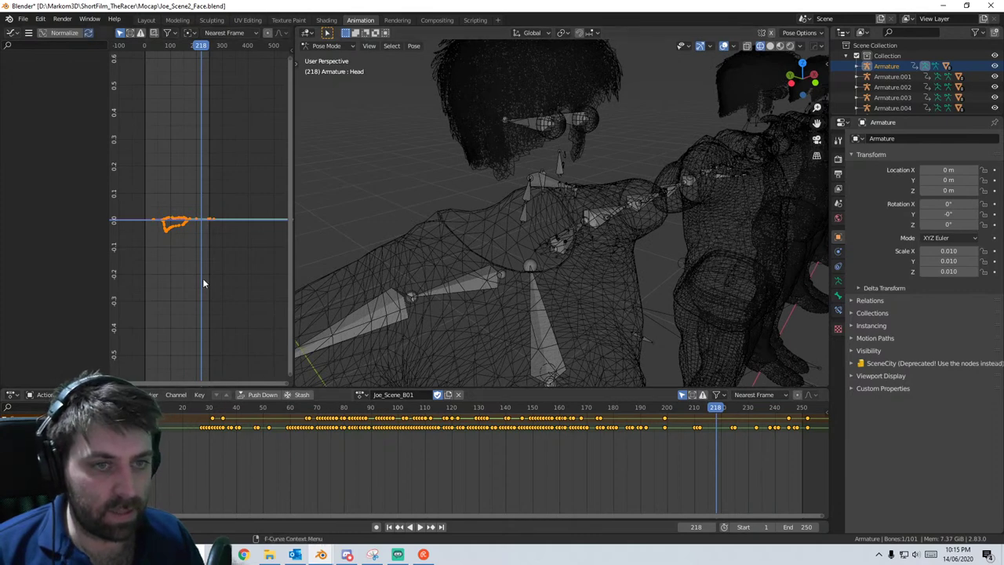
- Deselect the Head bone's keyframes, step through them along the curves, and return the playhead to frame 1
{"action": "key", "text": "x"}
{"action": "left_click", "coordinate": [207, 238]}
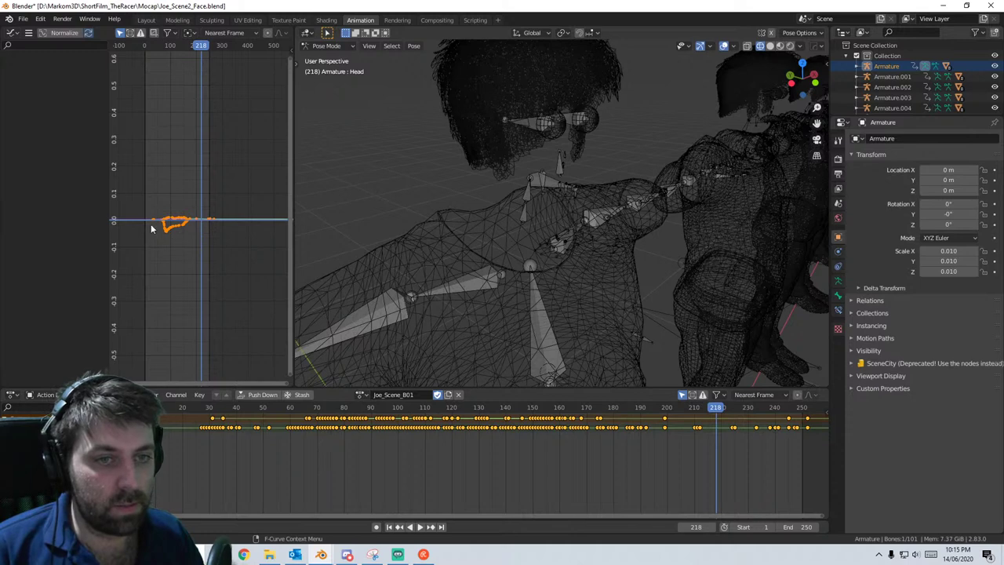
{"action": "left_click_drag", "start_coordinate": [199, 205], "coordinate": [172, 205]}
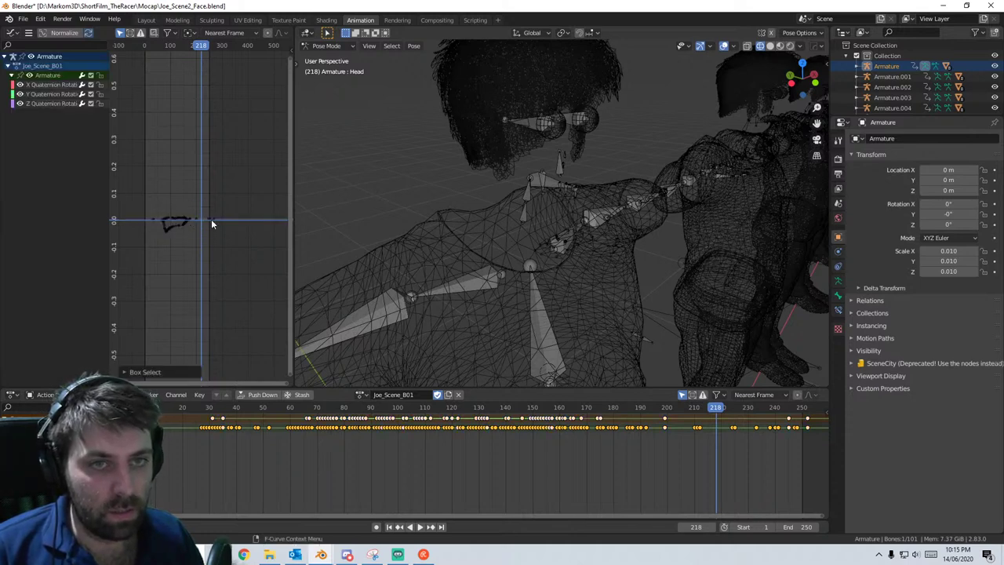
{"action": "key", "text": "Up"}
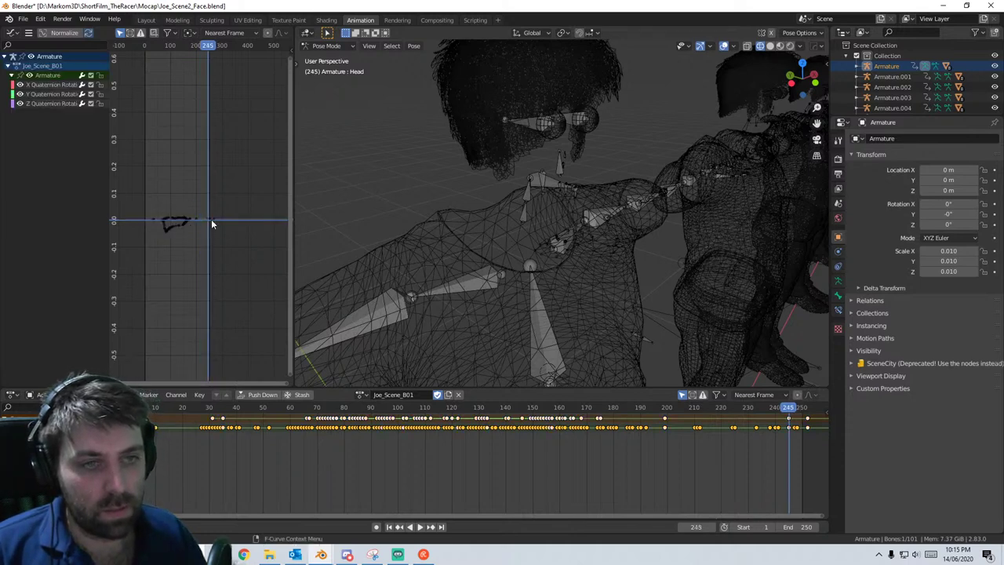
{"action": "key", "text": "Down"}
{"action": "key", "text": "Down"}
{"action": "key", "text": "Down"}
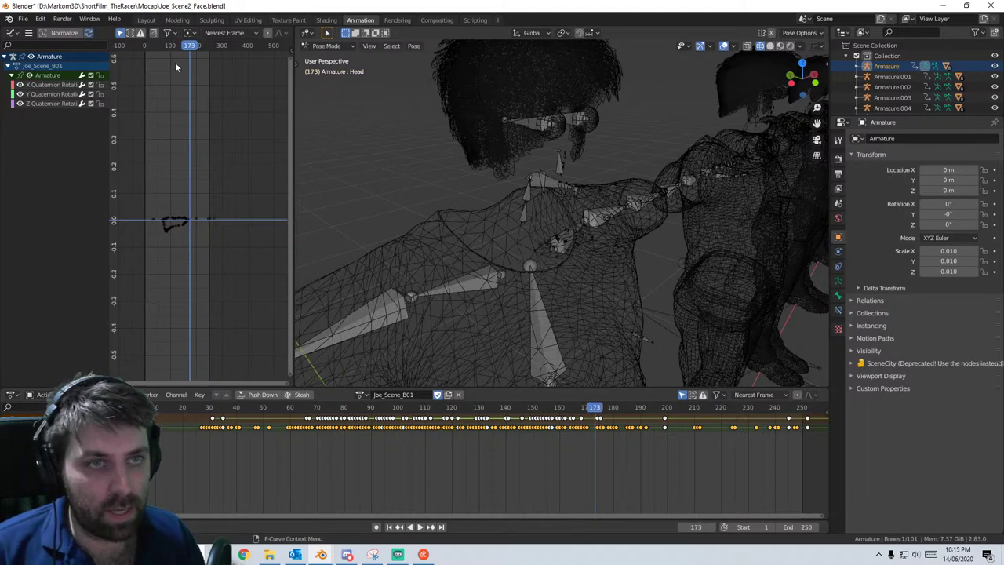
{"action": "left_click_drag", "start_coordinate": [146, 45], "coordinate": [132, 44]}
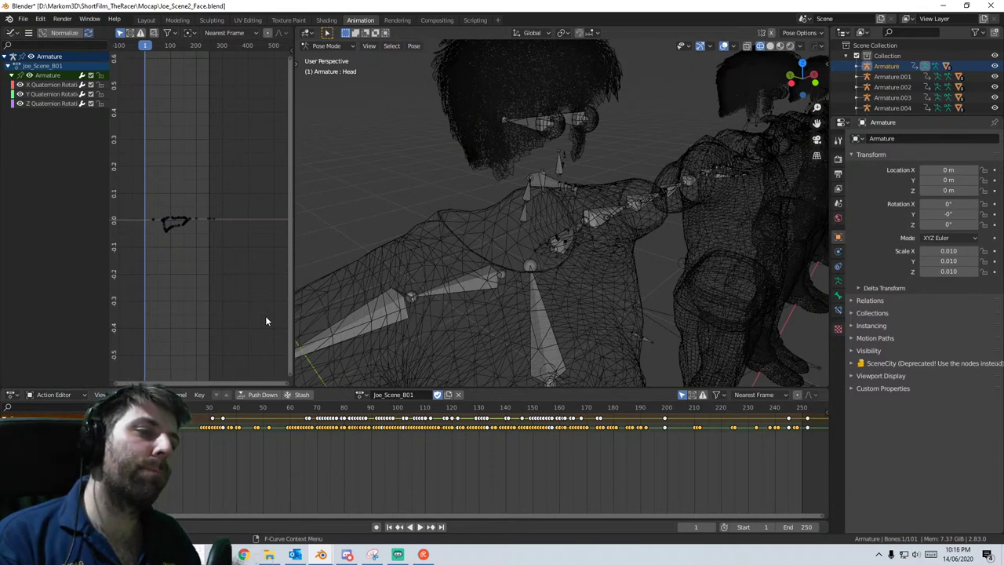
- Check the eye bones' curves, then delete all keyframes of the Head bone from Joe_Scene_B01
{"action": "left_click", "coordinate": [535, 123]}
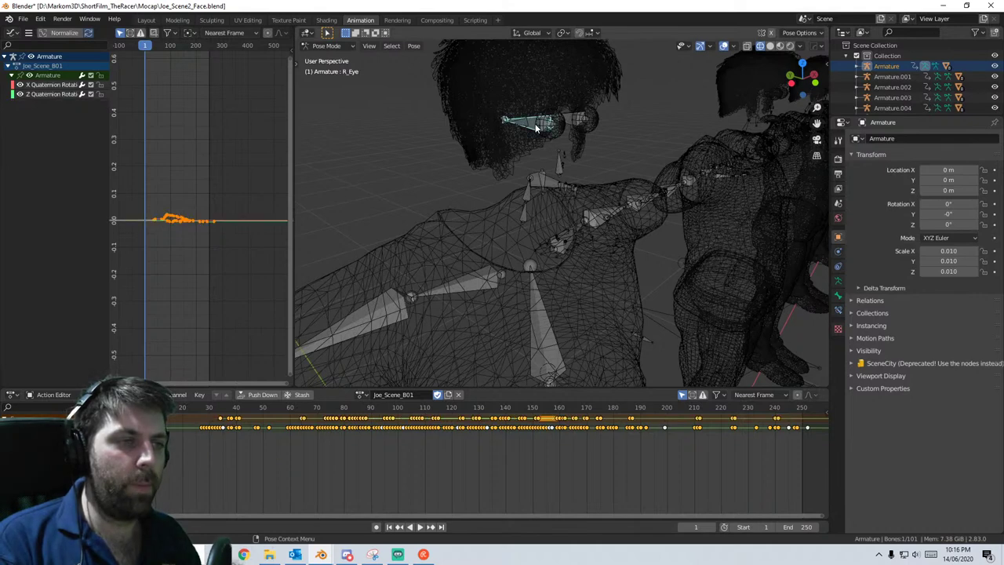
{"action": "left_click", "coordinate": [574, 120], "text": "shift"}
{"action": "left_click", "coordinate": [530, 177]}
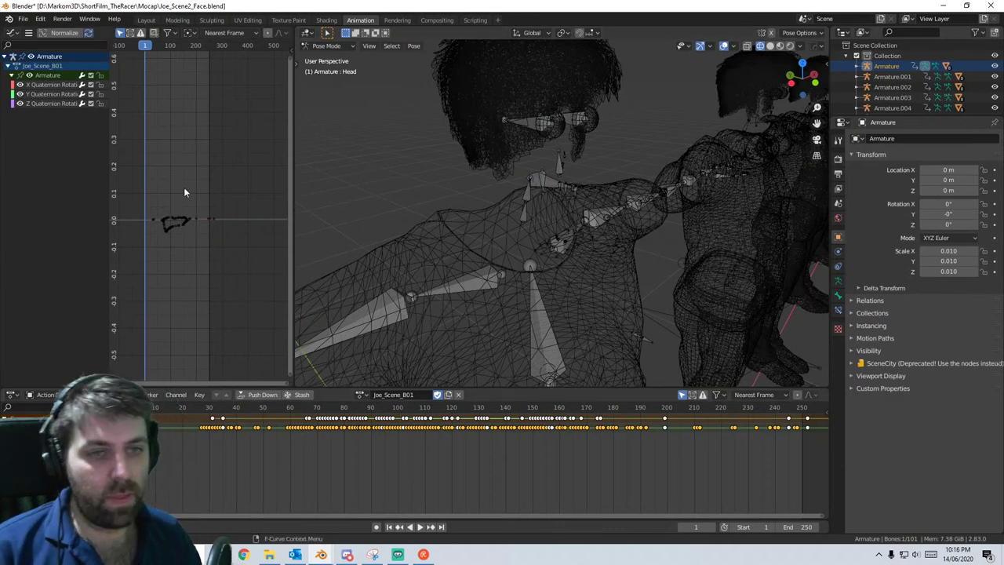
{"action": "key", "text": "a"}
{"action": "key", "text": "x"}
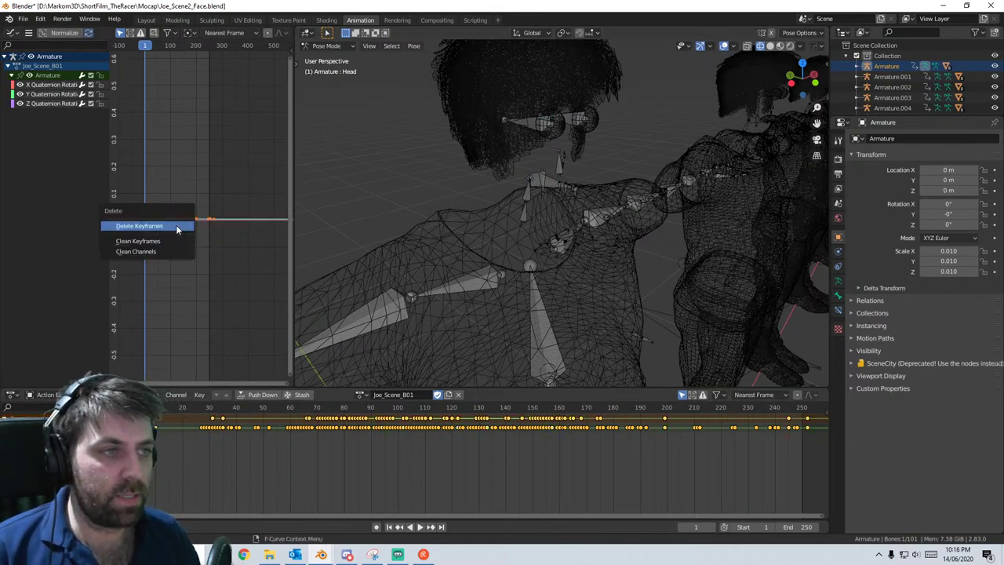
{"action": "left_click", "coordinate": [178, 226]}
- Switch the first character's armature back to Object Mode and select Armature.001
{"action": "middle_click_drag", "start_coordinate": [527, 273], "coordinate": [576, 217]}
{"action": "left_click", "coordinate": [566, 165]}
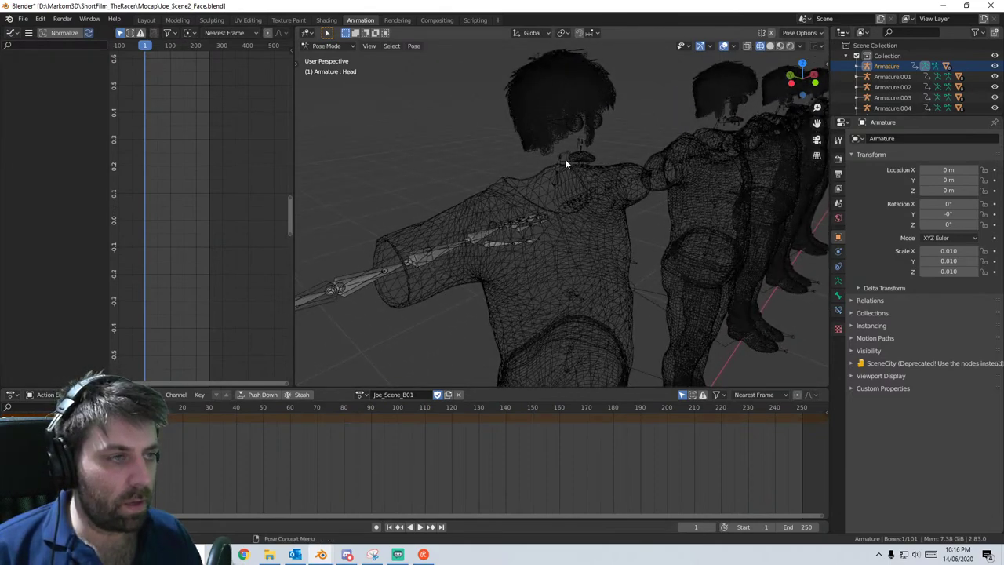
{"action": "left_click", "coordinate": [326, 45]}
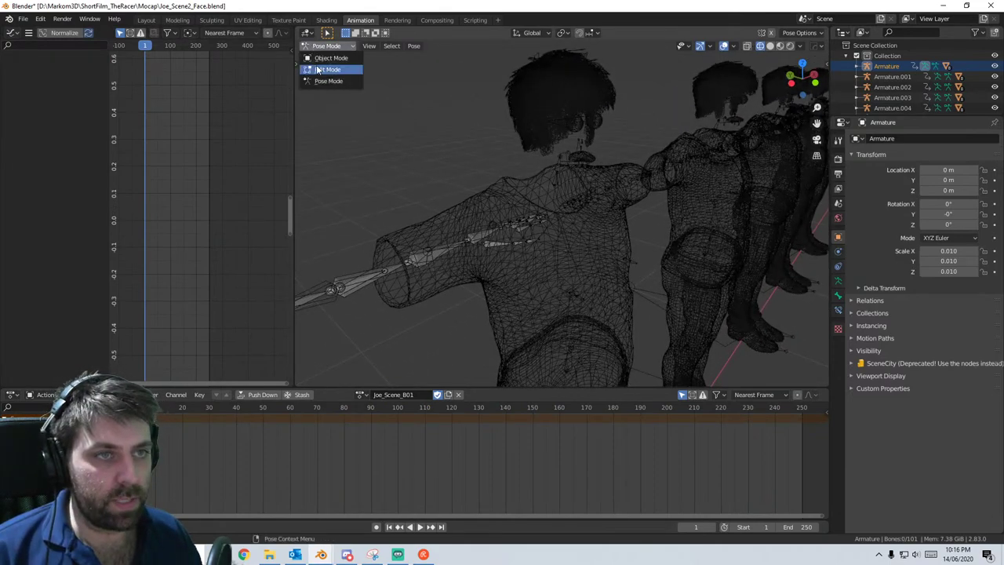
{"action": "left_click", "coordinate": [321, 56]}
{"action": "left_click", "coordinate": [536, 196]}
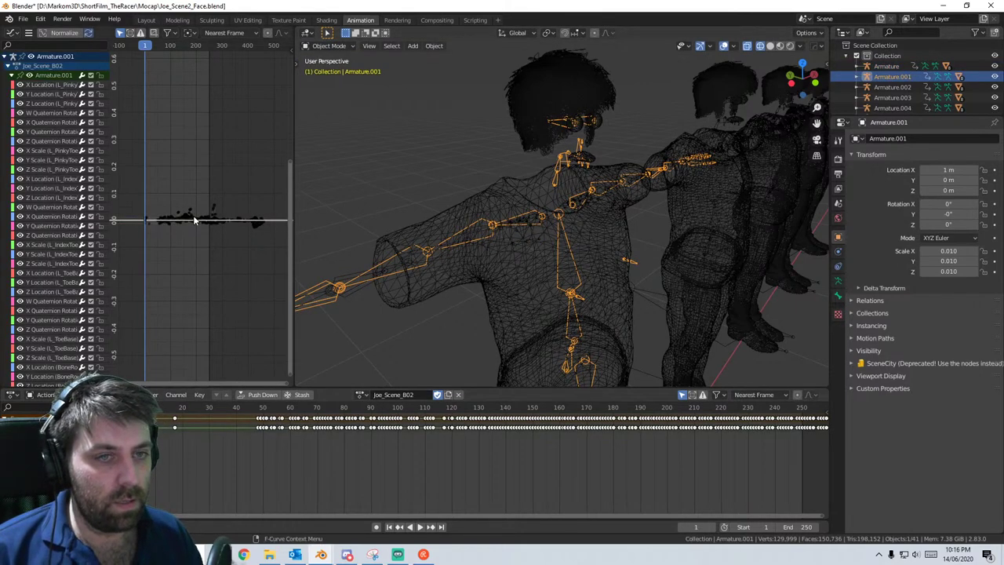
- Delete the selected starting keyframes from the flat curves of Joe_Scene_B02
{"action": "left_click", "coordinate": [328, 45]}
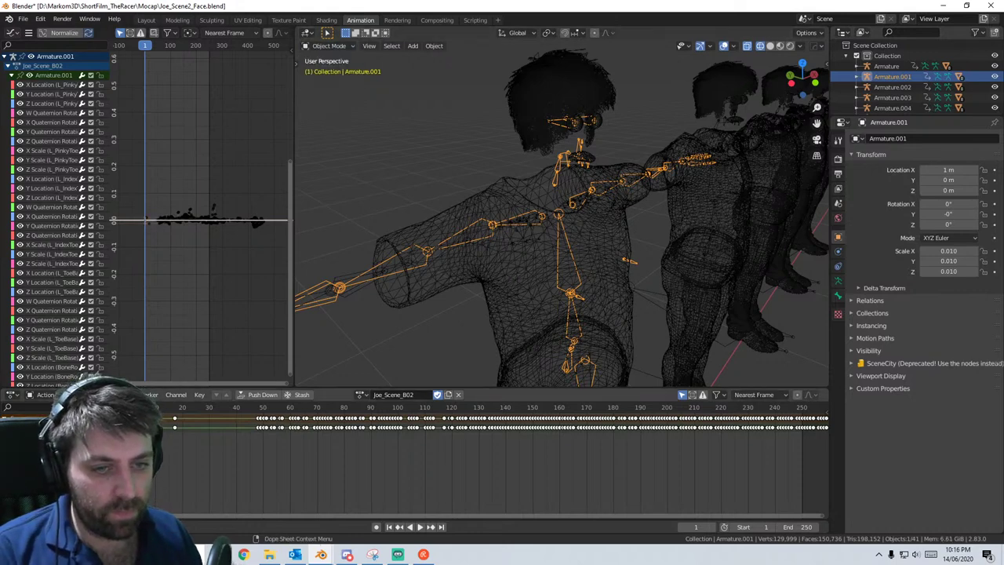
{"action": "key", "text": "x"}
{"action": "left_click", "coordinate": [329, 46]}
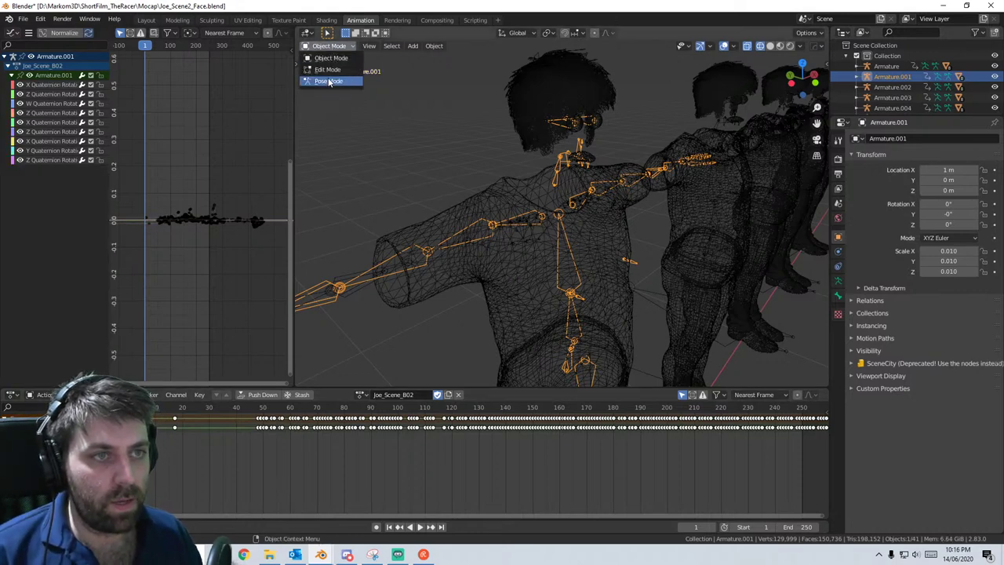
{"action": "left_click_drag", "start_coordinate": [108, 76], "coordinate": [162, 76]}
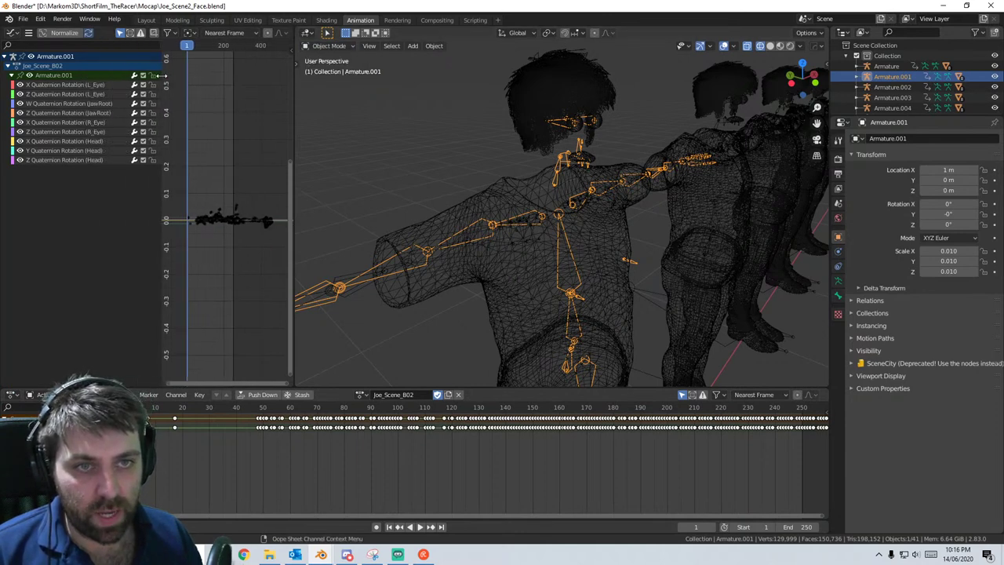
{"action": "left_click", "coordinate": [67, 160]}
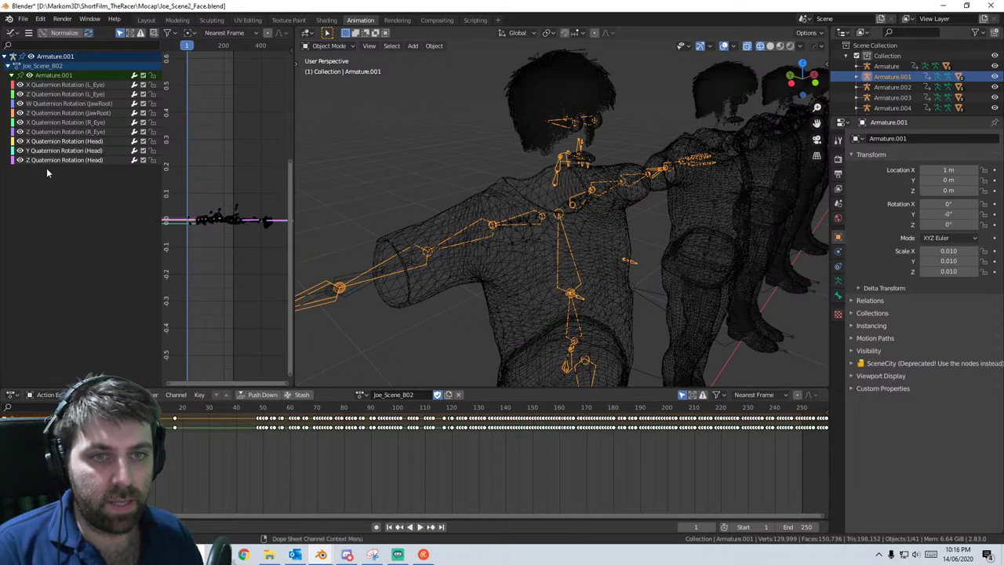
{"action": "key", "text": "x"}
- Select the third character's armature, Armature.002
{"action": "middle_click_drag", "start_coordinate": [525, 240], "coordinate": [506, 245], "text": "shift"}
{"action": "middle_click_drag", "start_coordinate": [694, 188], "coordinate": [801, 131]}
{"action": "scroll", "coordinate": [799, 196], "scroll_direction": "down", "scroll_amount": 4}
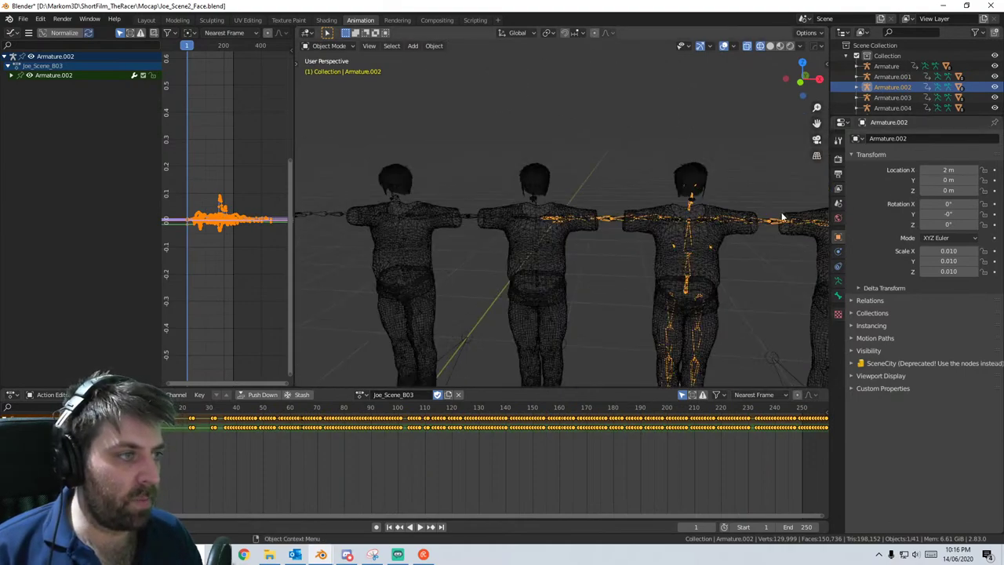
- Delete the frame 1 keyframes of Armature.002's Joe_Scene_B03 action and its Head bone's X, Y and Z Quaternion Rotation channels
{"action": "middle_click_drag", "start_coordinate": [616, 201], "coordinate": [509, 197]}
{"action": "scroll", "coordinate": [509, 197], "scroll_direction": "up", "scroll_amount": 2}
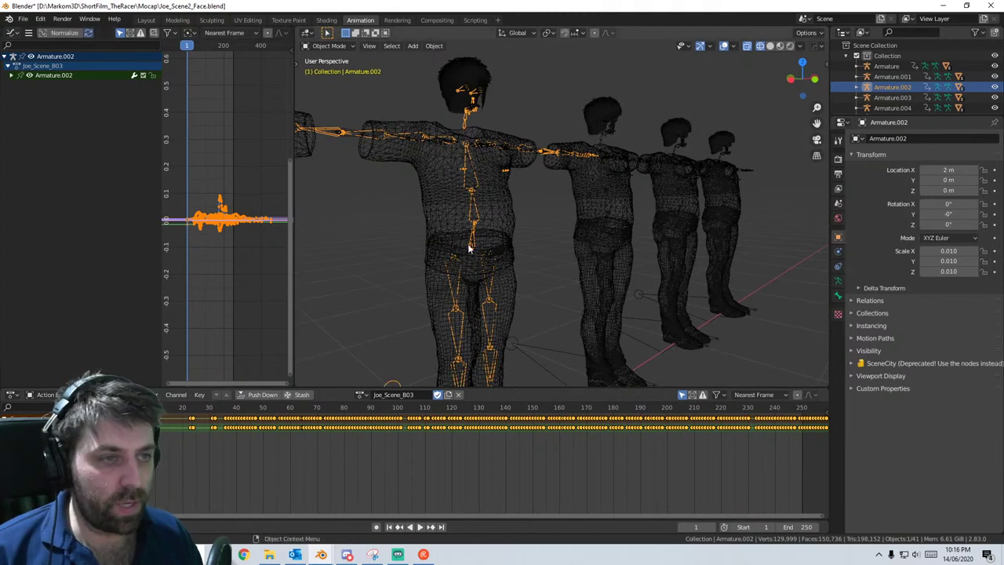
{"action": "key", "text": "alt+a"}
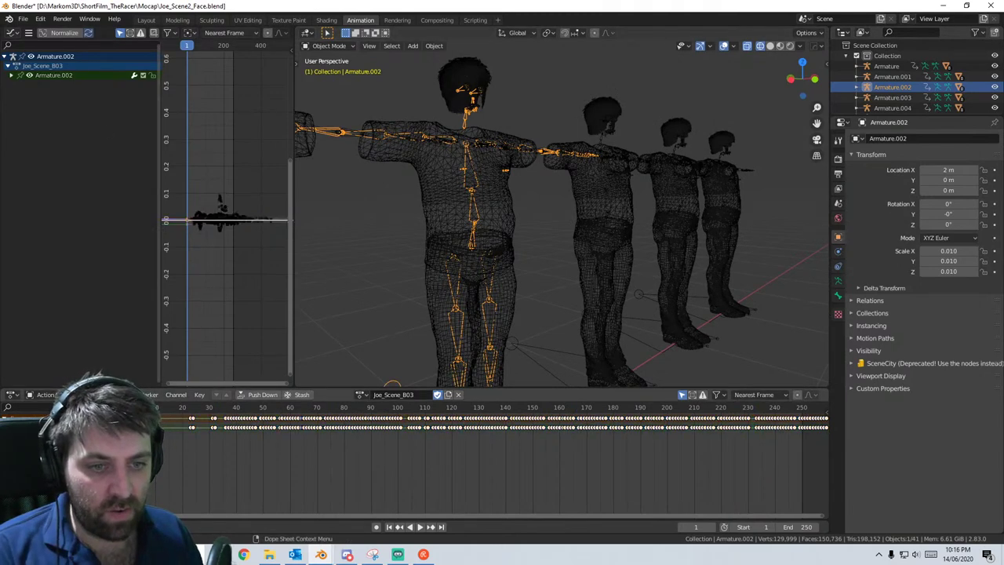
{"action": "left_click", "coordinate": [11, 75]}
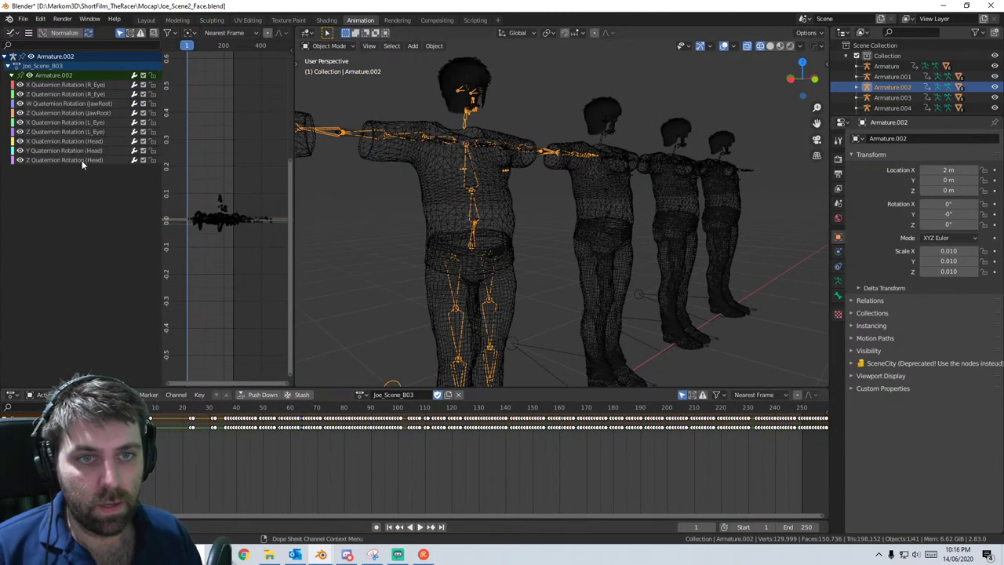
{"action": "left_click", "coordinate": [83, 144]}
{"action": "key", "text": "x"}
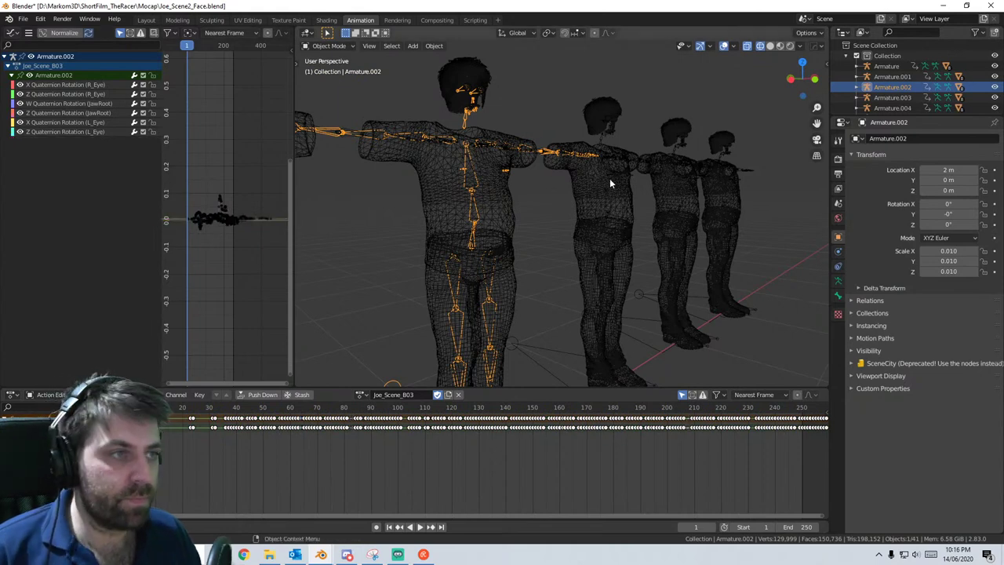
- Select Armature.003 and delete the frame 1 keyframes and the Head bone's X, Y and Z Quaternion Rotation channels from Joe_Scene_B04
{"action": "left_click", "coordinate": [604, 140]}
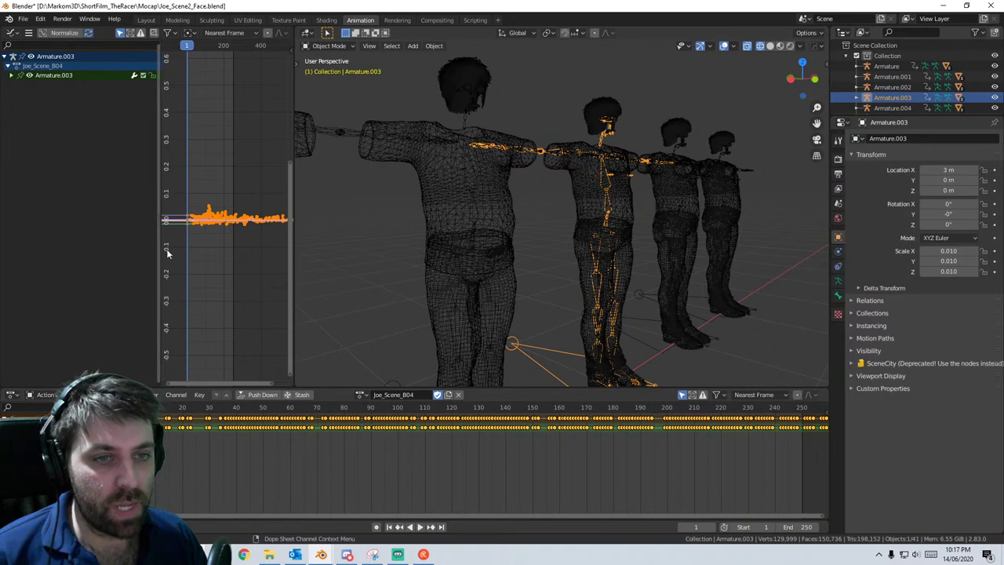
{"action": "key", "text": "alt+a"}
{"action": "key", "text": "alt+a"}
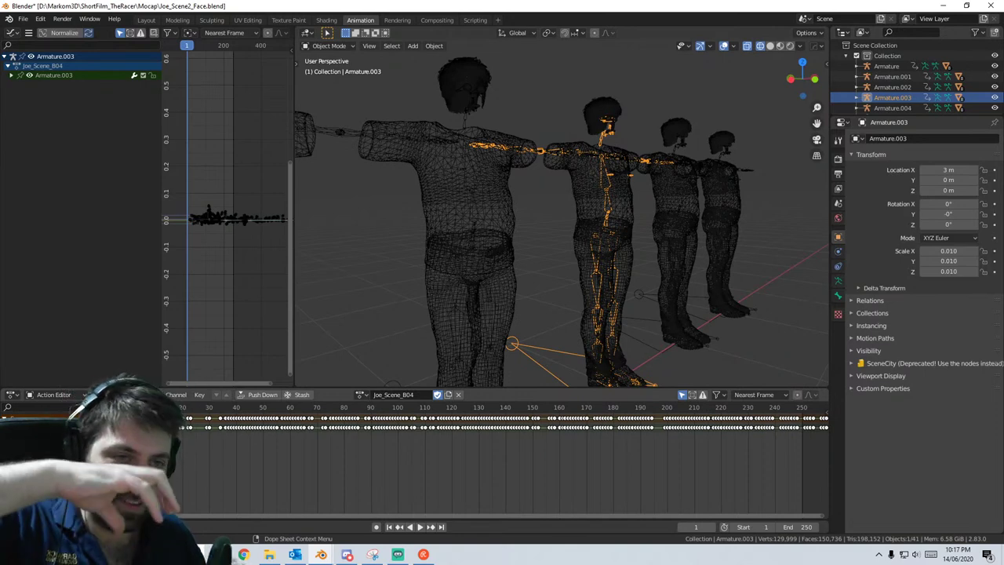
{"action": "left_click", "coordinate": [11, 76]}
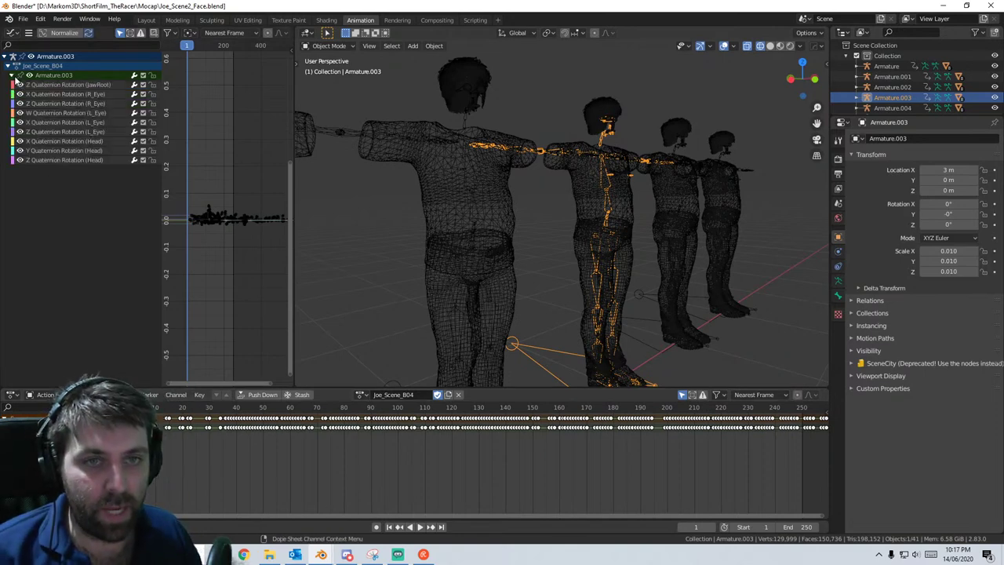
{"action": "left_click", "coordinate": [93, 160]}
{"action": "left_click", "coordinate": [93, 151], "text": "shift"}
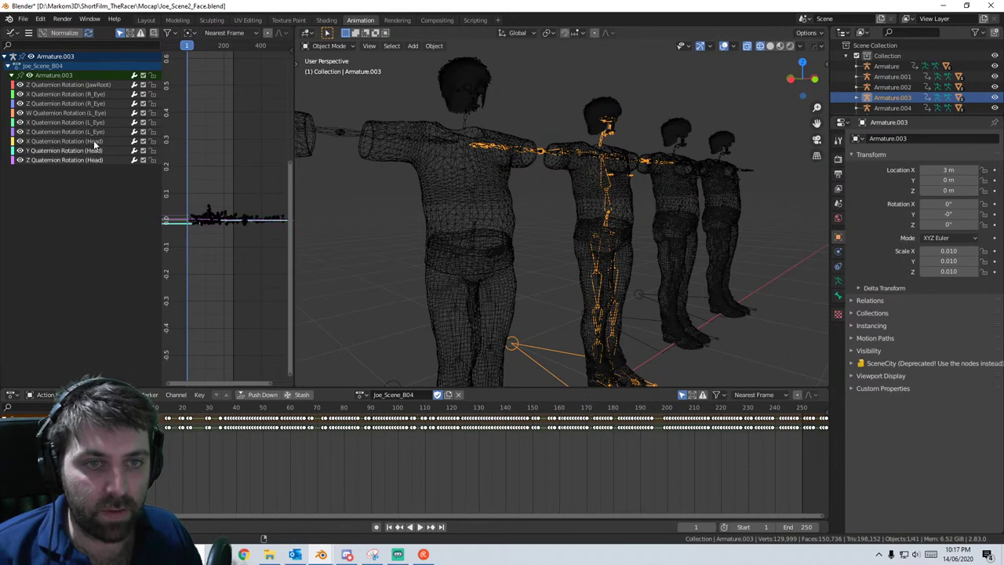
{"action": "left_click", "coordinate": [93, 142], "text": "shift"}
{"action": "key", "text": "x"}
{"action": "middle_click_drag", "start_coordinate": [547, 282], "coordinate": [467, 261], "text": "shift"}
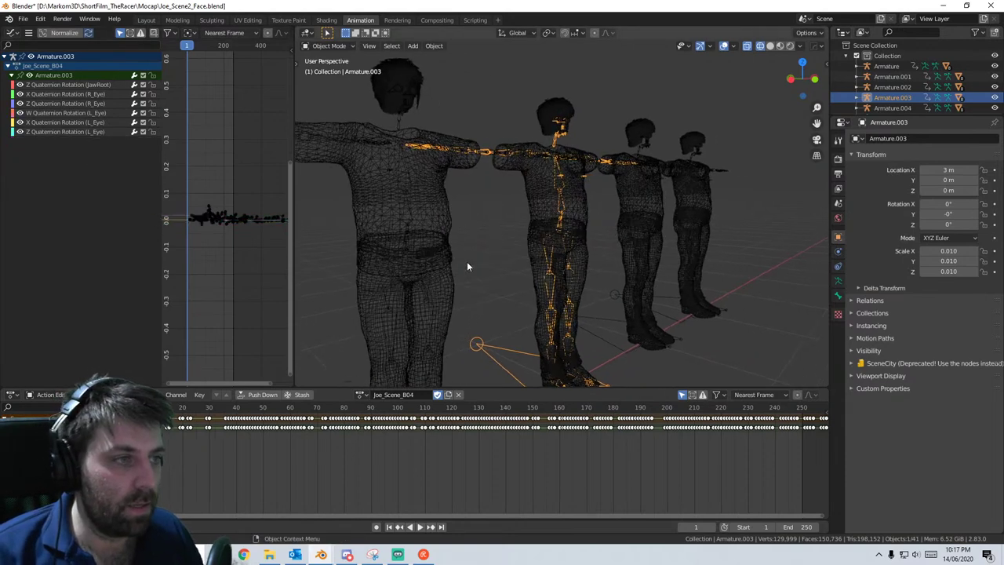
- Delete the frame 1 keyframes of Armature.004's Joe_Scene_B05 action and select its JawRoot W, Y and Z Quaternion Rotation channels
{"action": "left_click", "coordinate": [602, 316]}
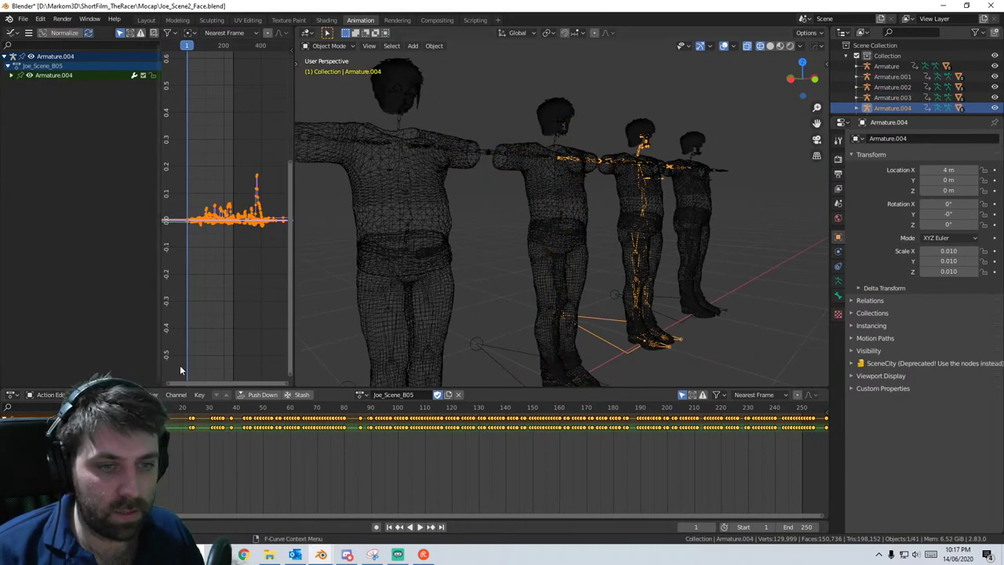
{"action": "left_click", "coordinate": [131, 417]}
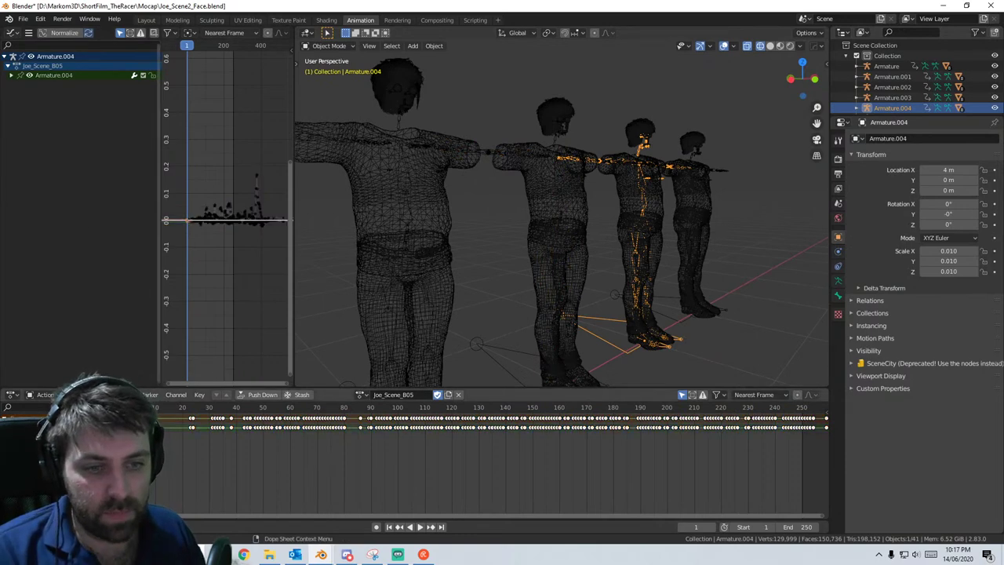
{"action": "left_click", "coordinate": [11, 76]}
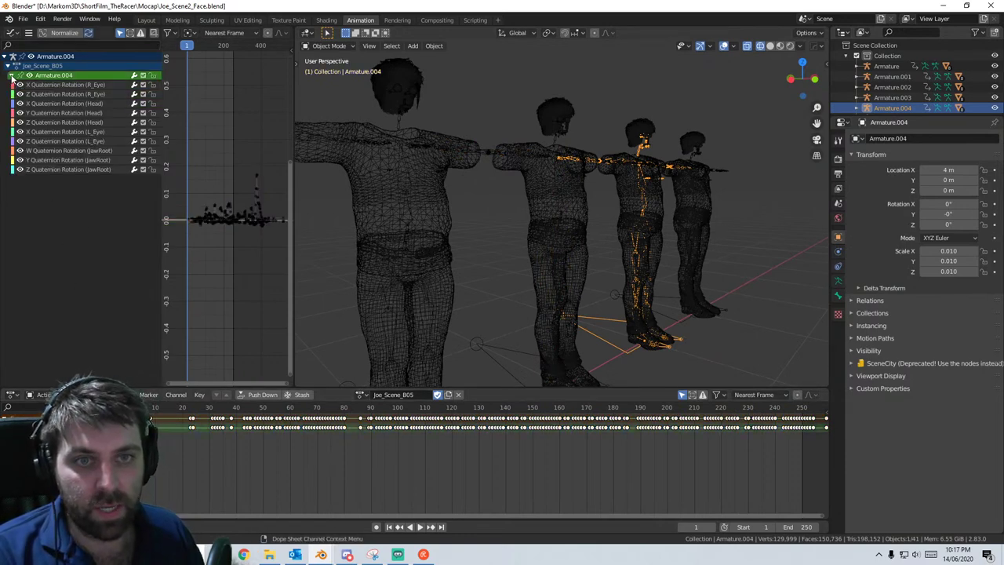
{"action": "left_click", "coordinate": [41, 167]}
{"action": "left_click", "coordinate": [46, 159], "text": "shift"}
{"action": "left_click", "coordinate": [51, 148], "text": "shift"}
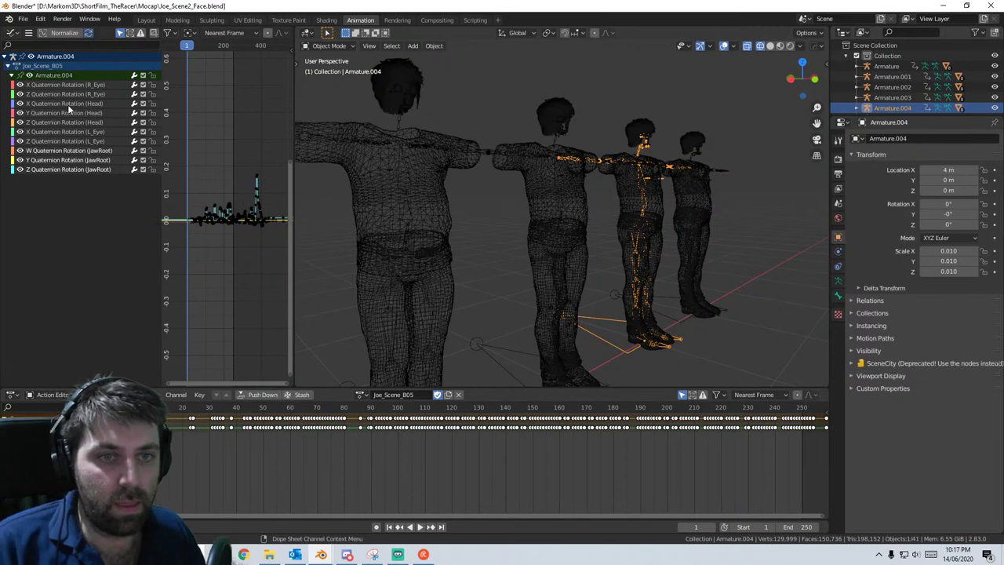
- Undo the recent edits on Armature.004 and reselect Armature.003 to check its Joe_Scene_B04 channels
{"action": "left_click", "coordinate": [553, 136]}
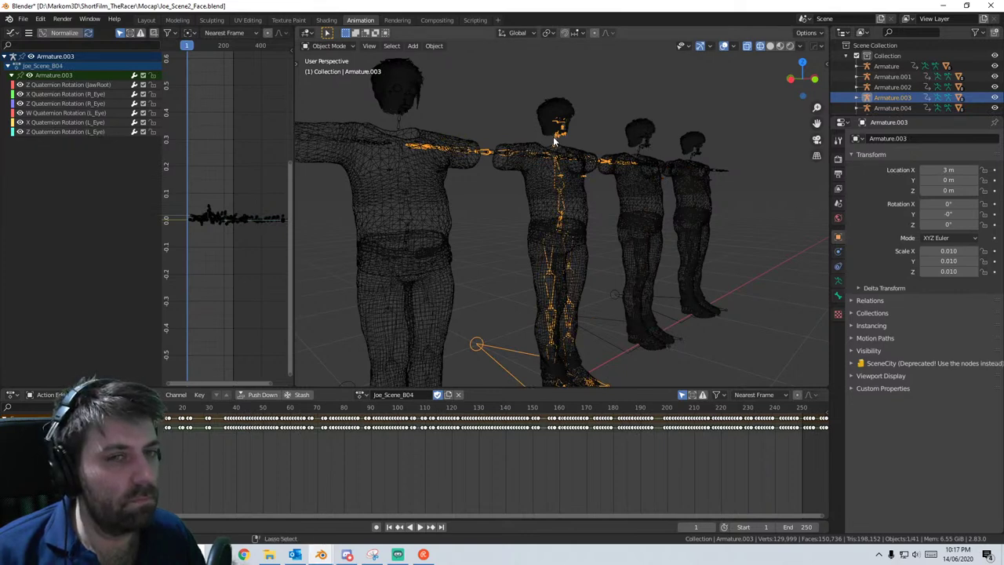
{"action": "left_click", "coordinate": [553, 139], "text": "ctrl"}
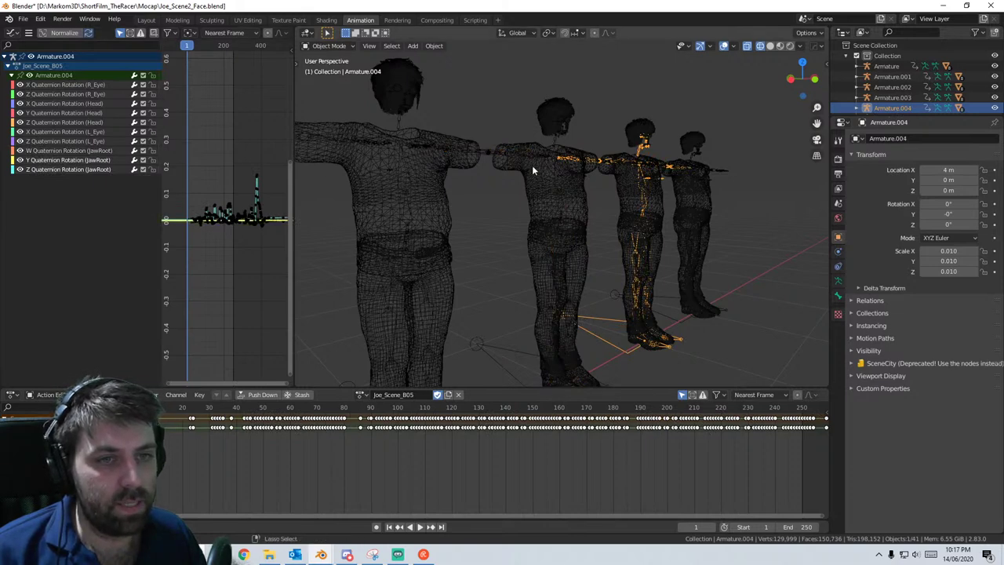
{"action": "key", "text": "ctrl+z"}
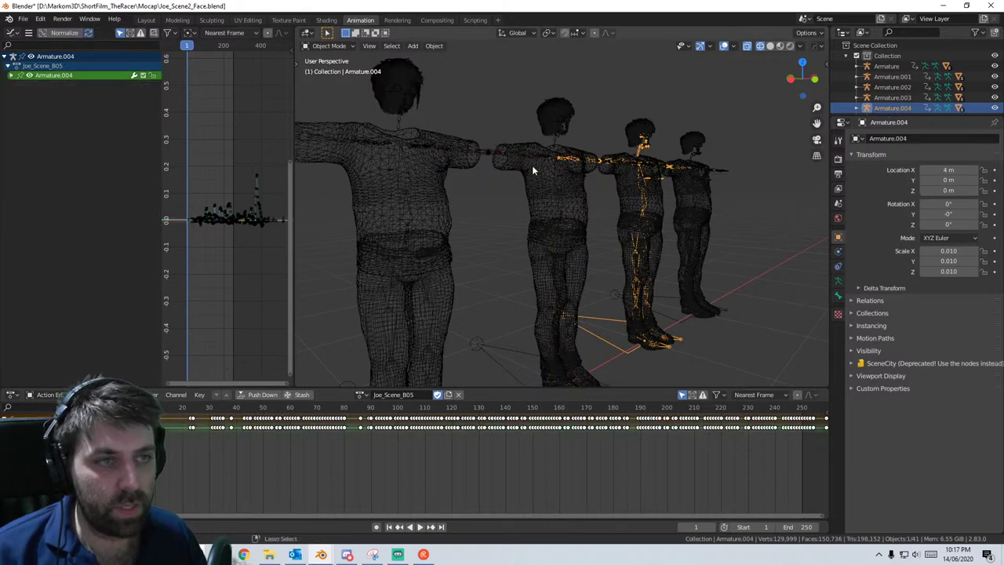
{"action": "key", "text": "ctrl+z"}
{"action": "key", "text": "ctrl+z"}
{"action": "key", "text": "ctrl+z"}
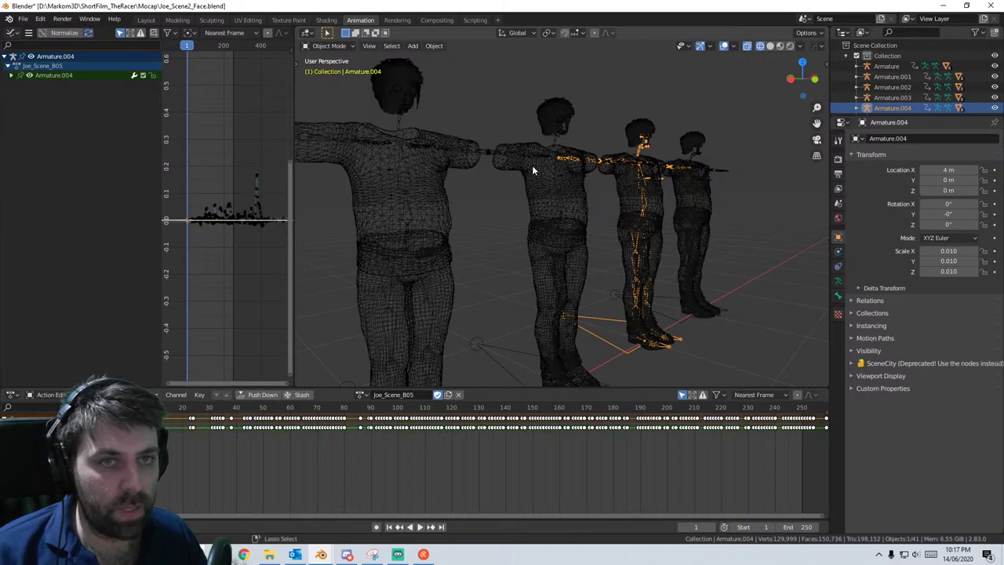
{"action": "left_click", "coordinate": [532, 170]}
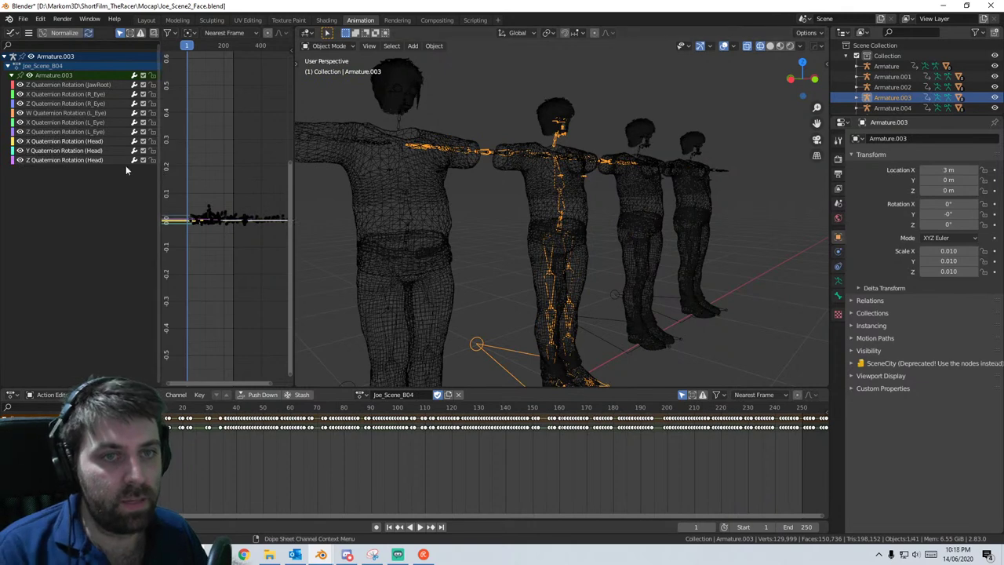
- Select Armature.004 and delete the frame 1 keyframes and the Head bone's X, Y and Z Quaternion Rotation channels from Joe_Scene_B05
{"action": "left_click", "coordinate": [615, 320]}
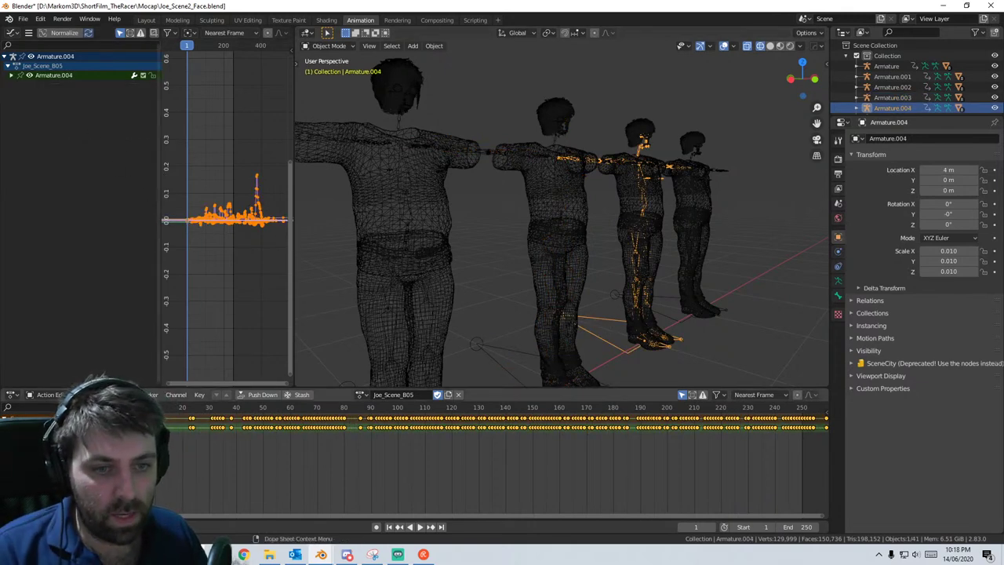
{"action": "left_click", "coordinate": [131, 418]}
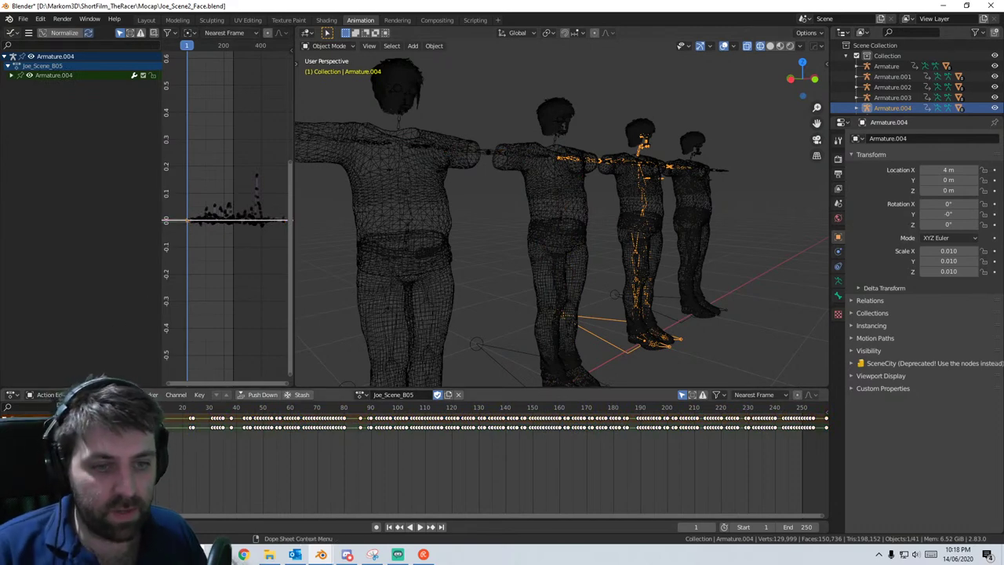
{"action": "left_click", "coordinate": [11, 76]}
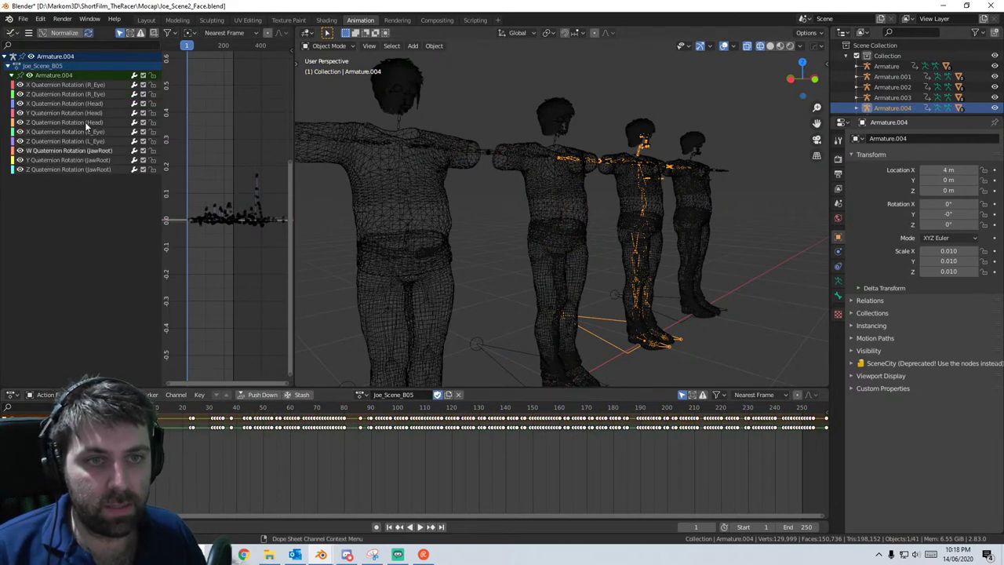
{"action": "left_click", "coordinate": [86, 124]}
{"action": "left_click", "coordinate": [89, 114], "text": "shift"}
{"action": "left_click", "coordinate": [89, 103], "text": "shift"}
{"action": "key", "text": "x"}
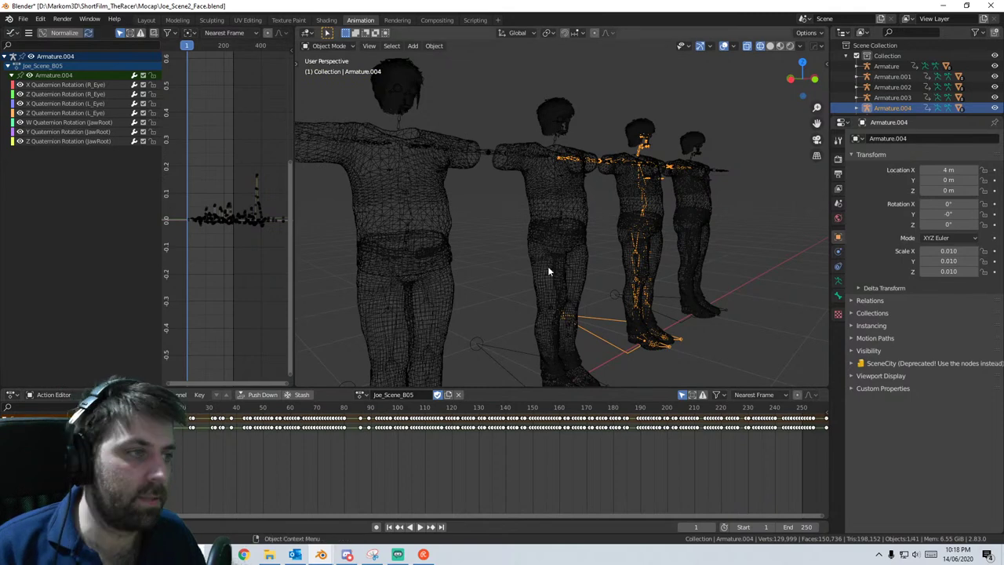
- Select Armature.005, delete the frame 1 keyframes of Joe_Scene_B06 and expand its channel group
{"action": "left_click", "coordinate": [670, 313]}
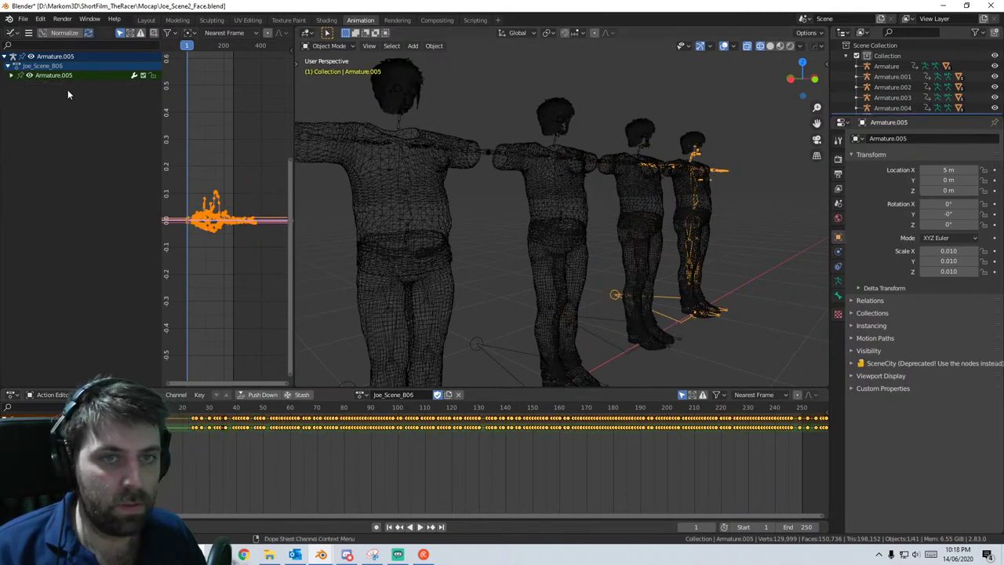
{"action": "key", "text": "alt+a"}
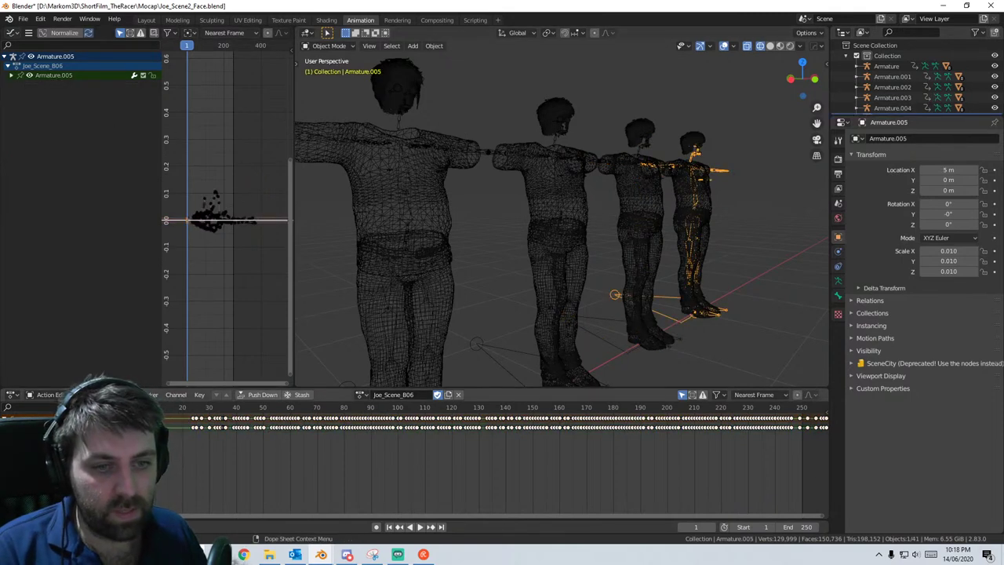
{"action": "left_click", "coordinate": [11, 75]}
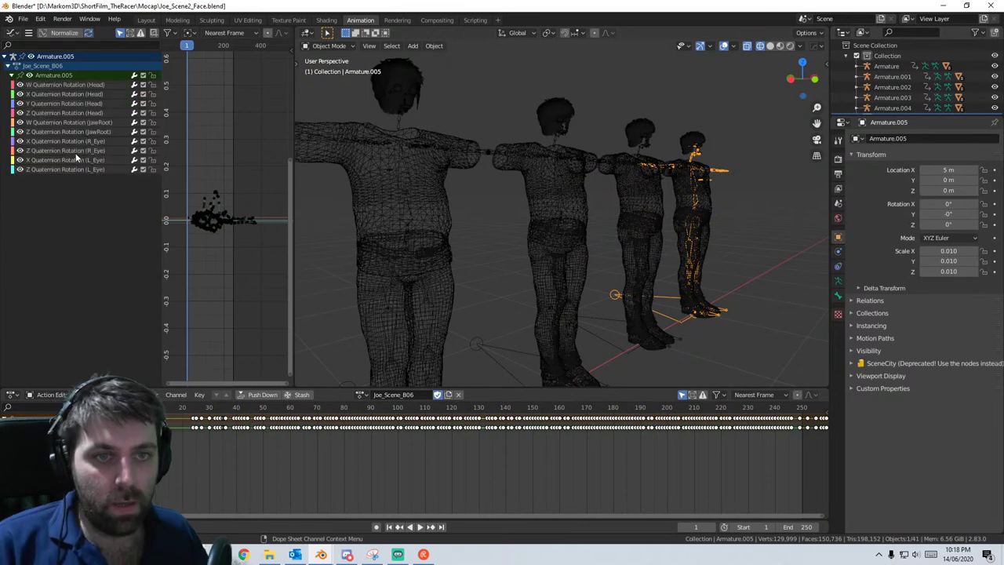
- Delete the Head bone's W, X, Y and Z Quaternion Rotation channels from Joe_Scene_B06 and save the file
{"action": "left_click", "coordinate": [93, 114]}
{"action": "left_click", "coordinate": [94, 104], "text": "shift"}
{"action": "left_click", "coordinate": [95, 95], "text": "shift"}
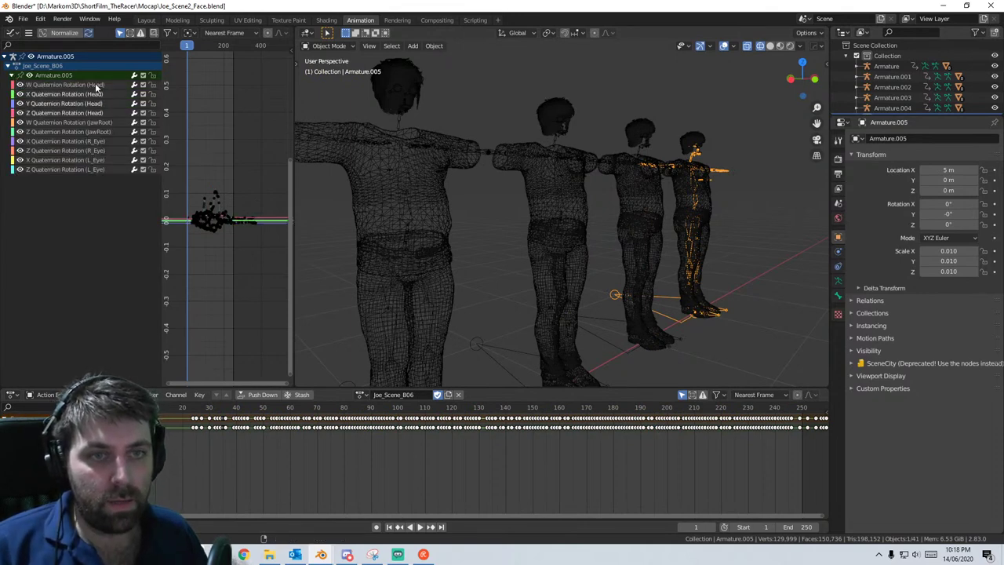
{"action": "left_click", "coordinate": [96, 86], "text": "shift"}
{"action": "key", "text": "x"}
{"action": "middle_click_drag", "start_coordinate": [415, 240], "coordinate": [494, 253]}
{"action": "key", "text": "ctrl+s"}
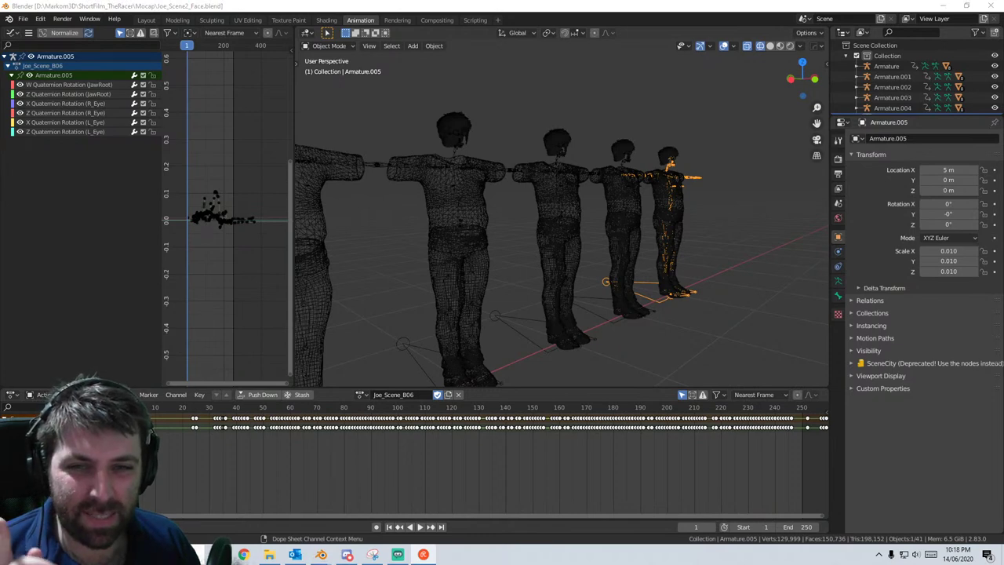
- Search the installed Windows apps for "auto" and dismiss the search
{"action": "key", "text": "super"}
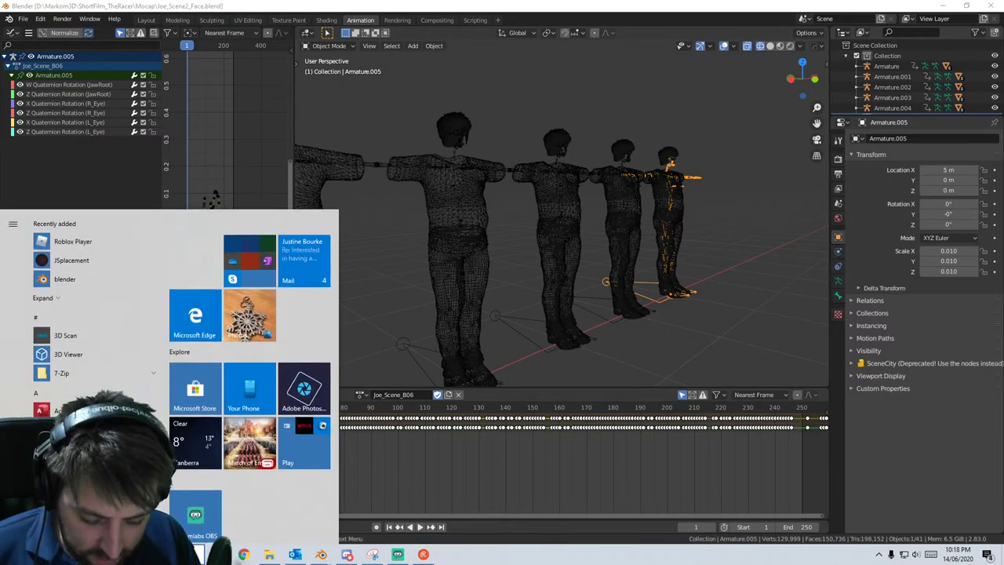
{"action": "type", "text": "auto"}
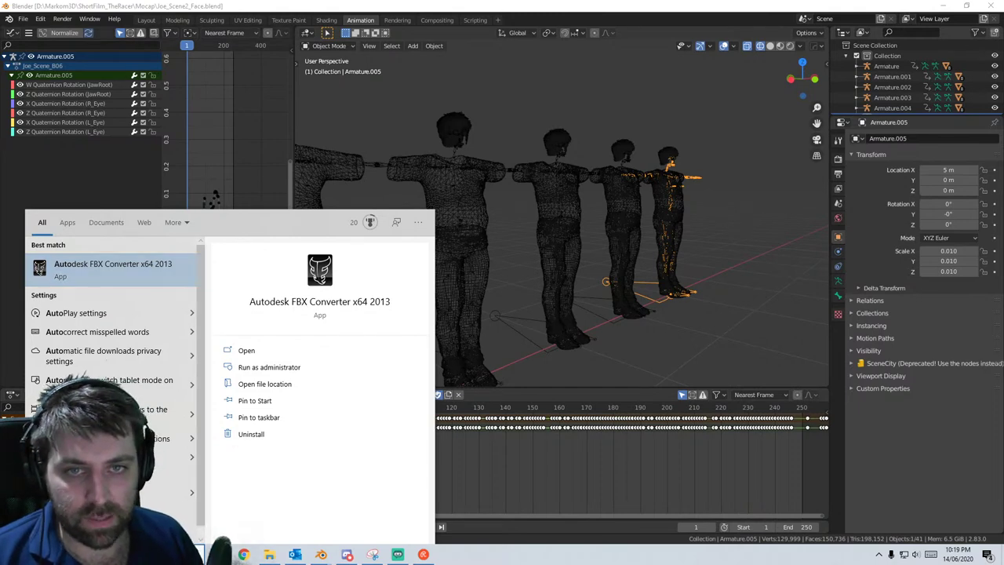
{"action": "left_click", "coordinate": [267, 5]}
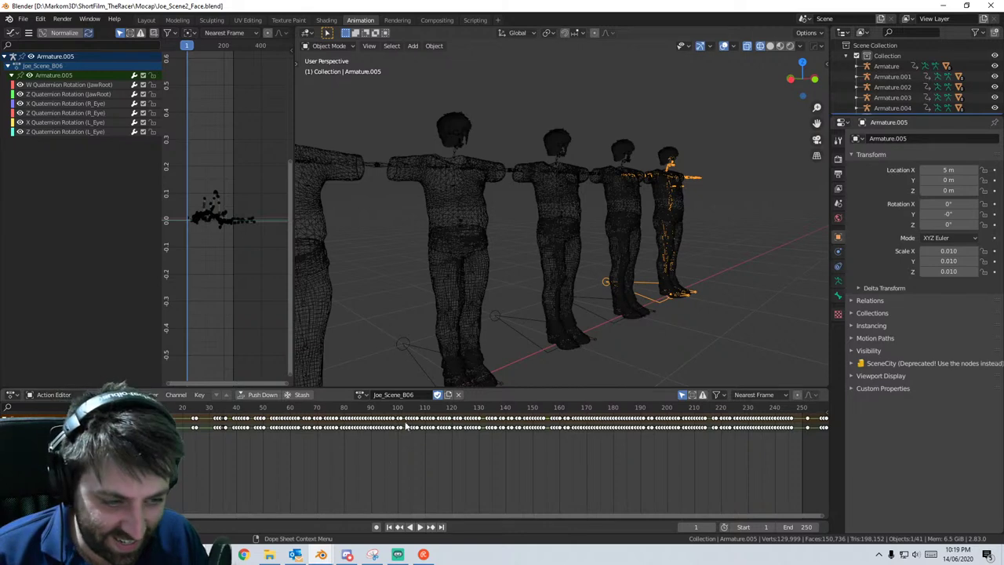
- Save Joe_Scene2_Face.blend, and switch to the Blender window with Scene2.blend and save that file too
{"action": "middle_click_drag", "start_coordinate": [525, 189], "coordinate": [458, 293]}
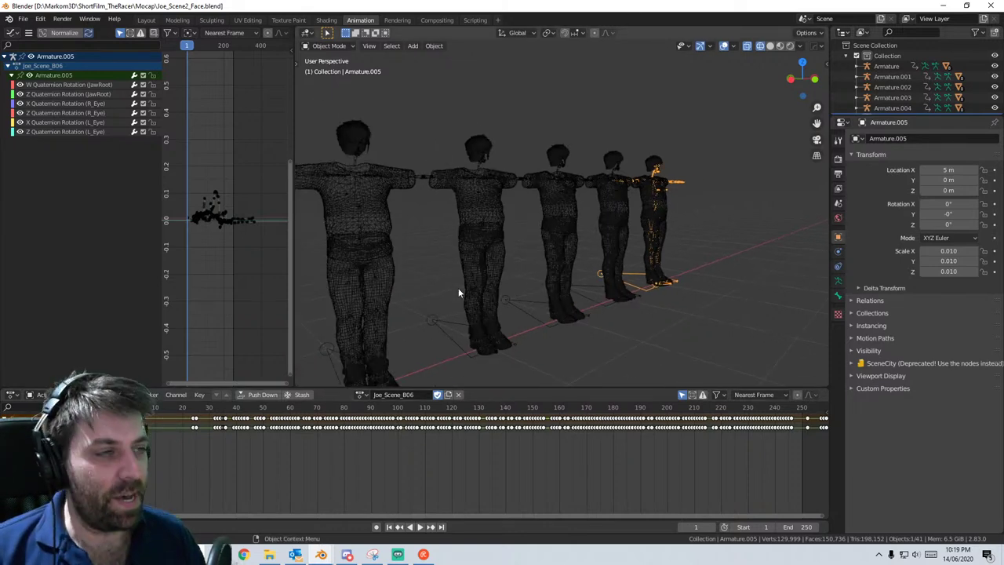
{"action": "key", "text": "ctrl+s"}
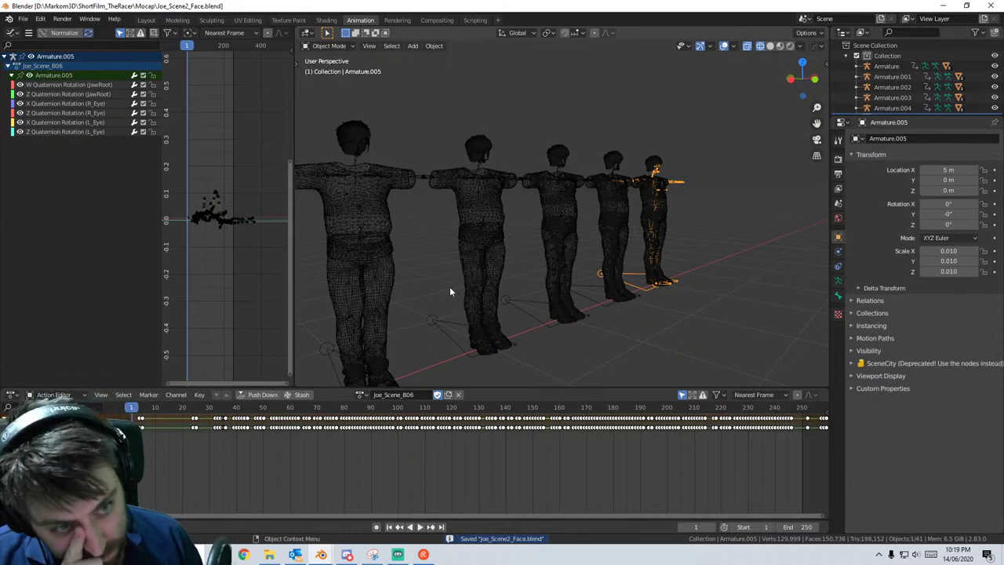
{"action": "mouse_move", "coordinate": [358, 554]}
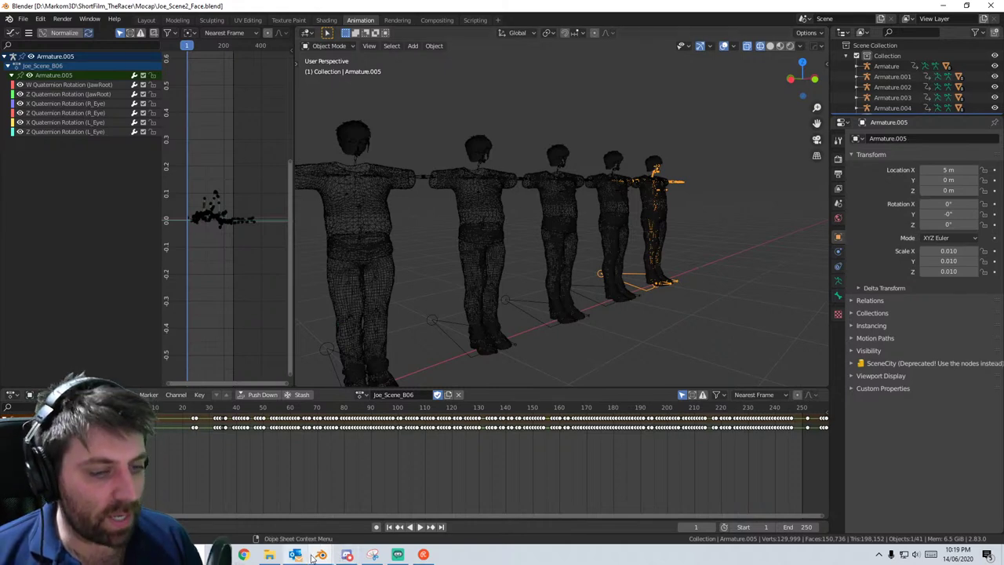
{"action": "mouse_move", "coordinate": [320, 556]}
{"action": "left_click", "coordinate": [264, 519]}
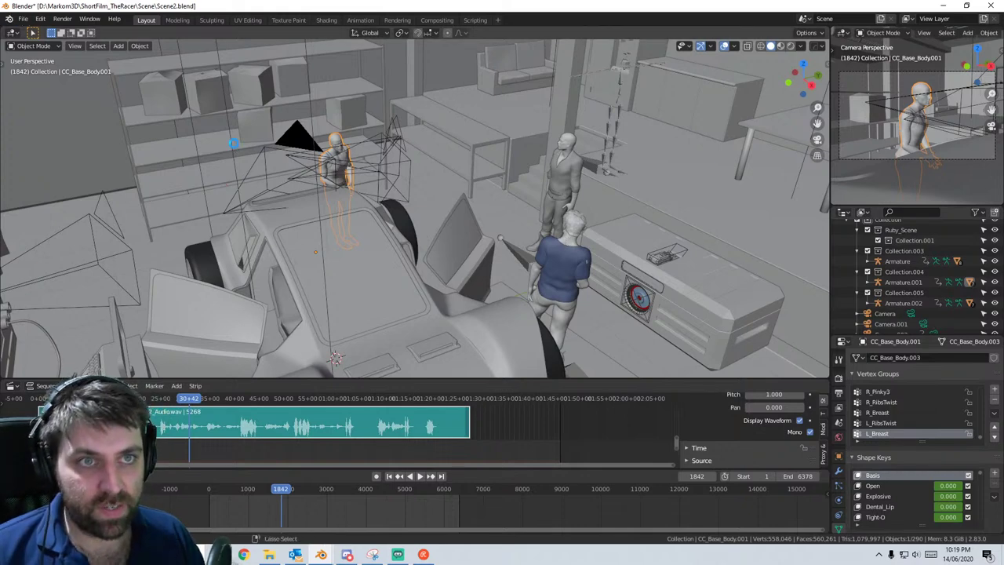
{"action": "key", "text": "ctrl+s"}
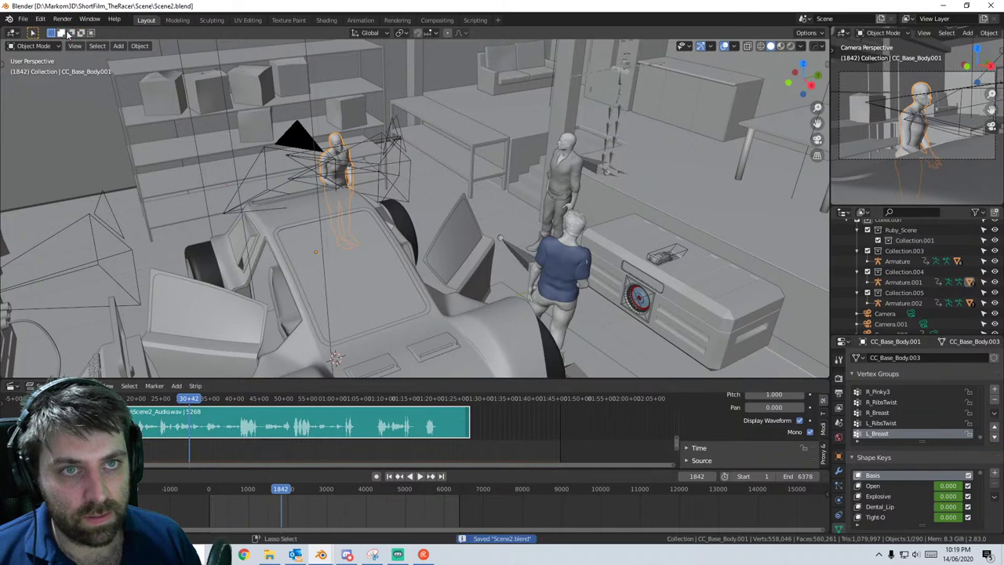
- Start linking from Joe_Scene2_Face.blend in the Mocap folder and select its actions from Joe_Scene_01 through Joe_Scene_T06
{"action": "left_click", "coordinate": [22, 19]}
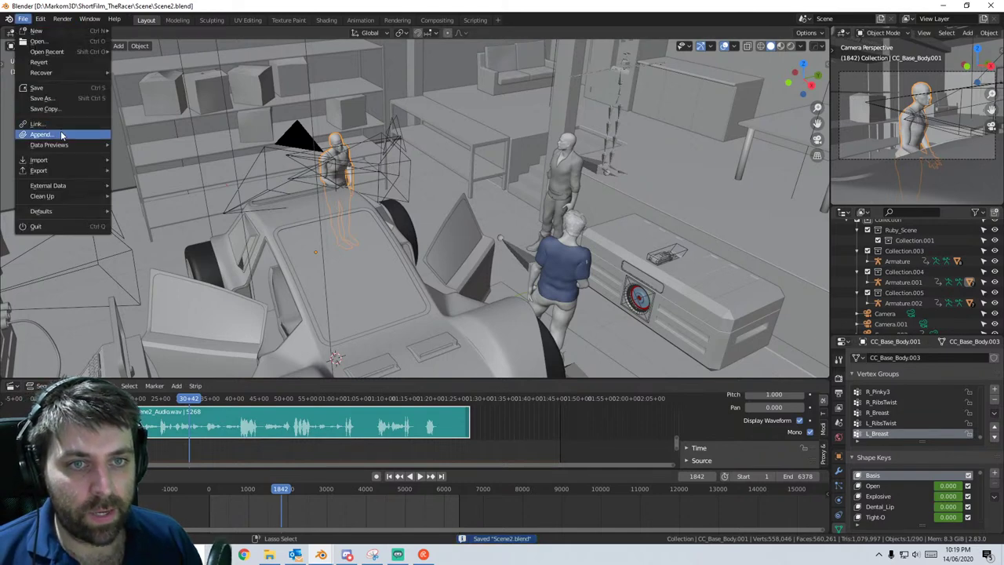
{"action": "left_click", "coordinate": [60, 126]}
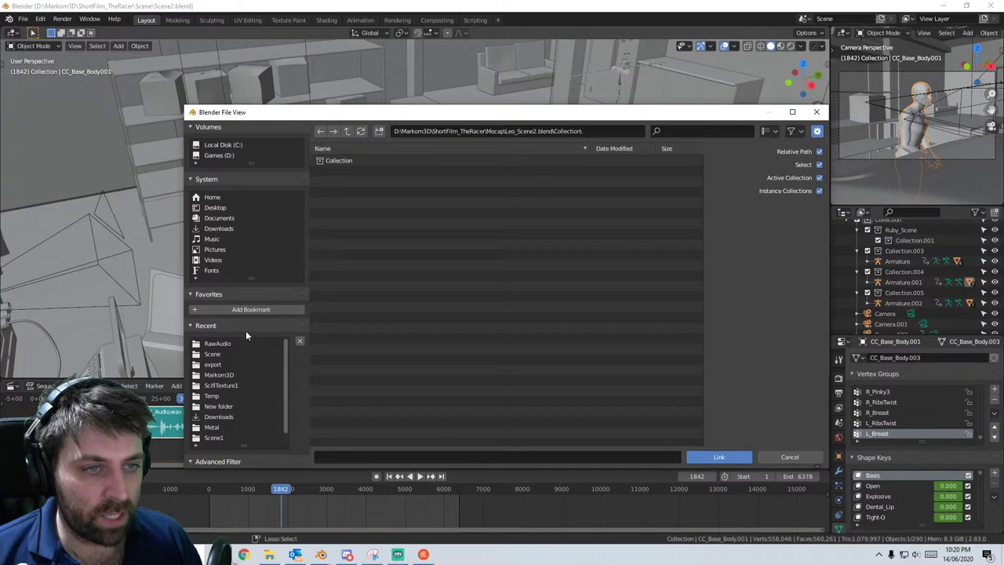
{"action": "left_click", "coordinate": [348, 131]}
{"action": "left_click", "coordinate": [348, 131]}
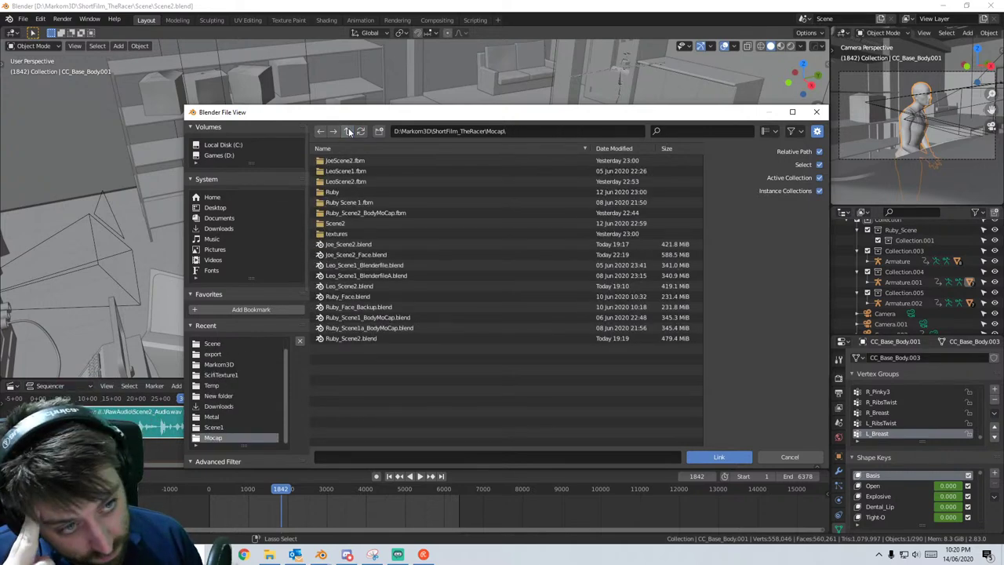
{"action": "double_click", "coordinate": [350, 254]}
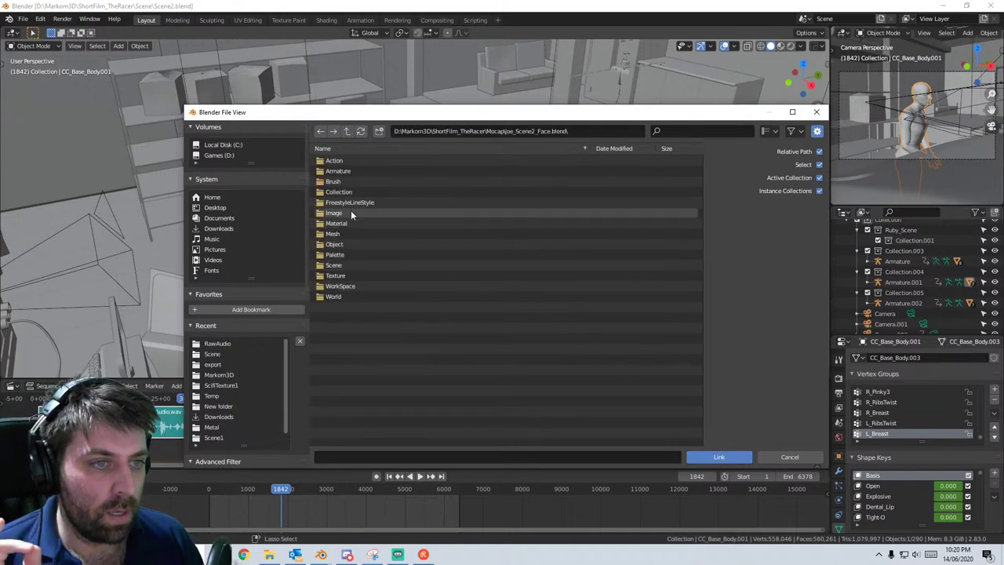
{"action": "double_click", "coordinate": [343, 162]}
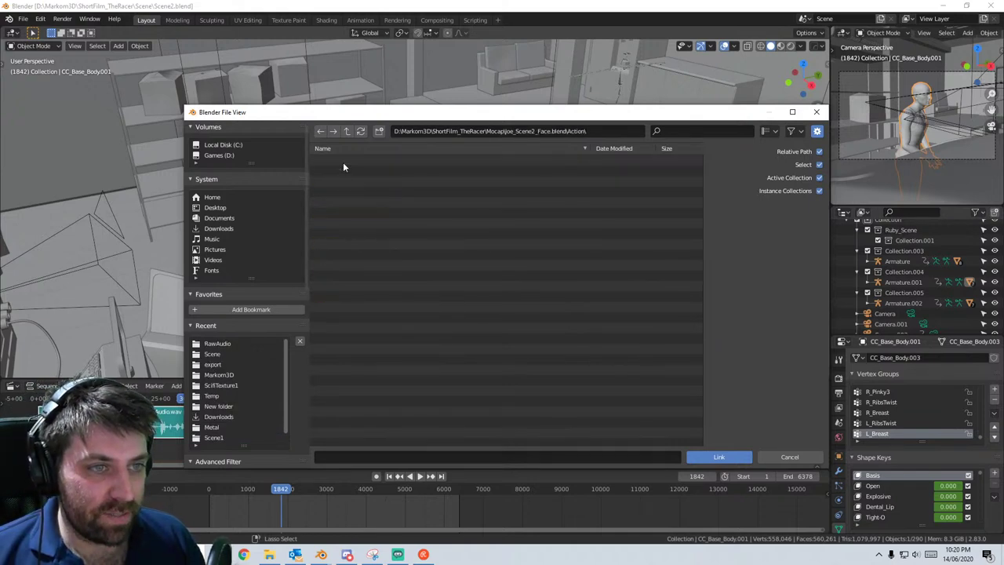
{"action": "left_click", "coordinate": [342, 172]}
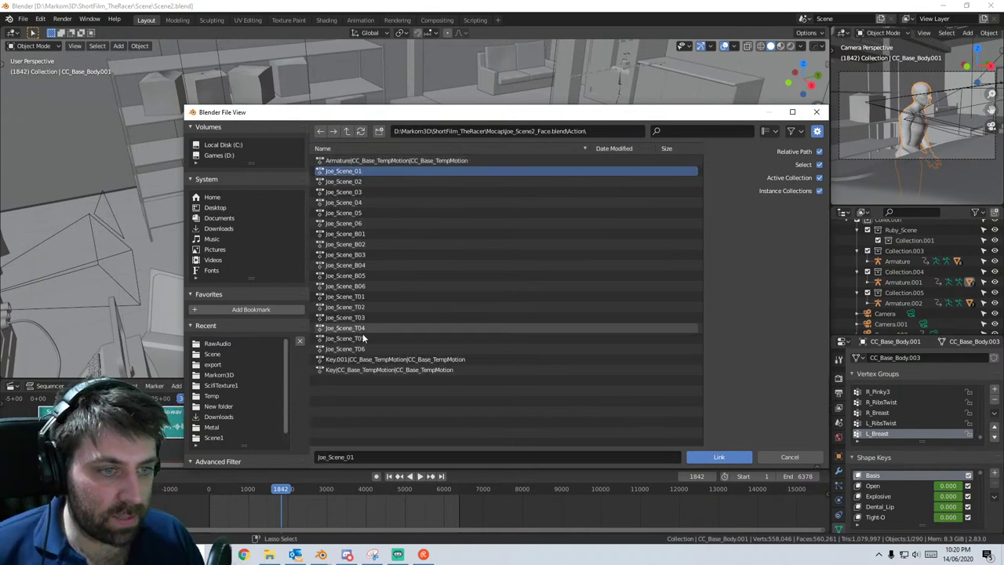
{"action": "left_click", "coordinate": [344, 348], "text": "shift"}
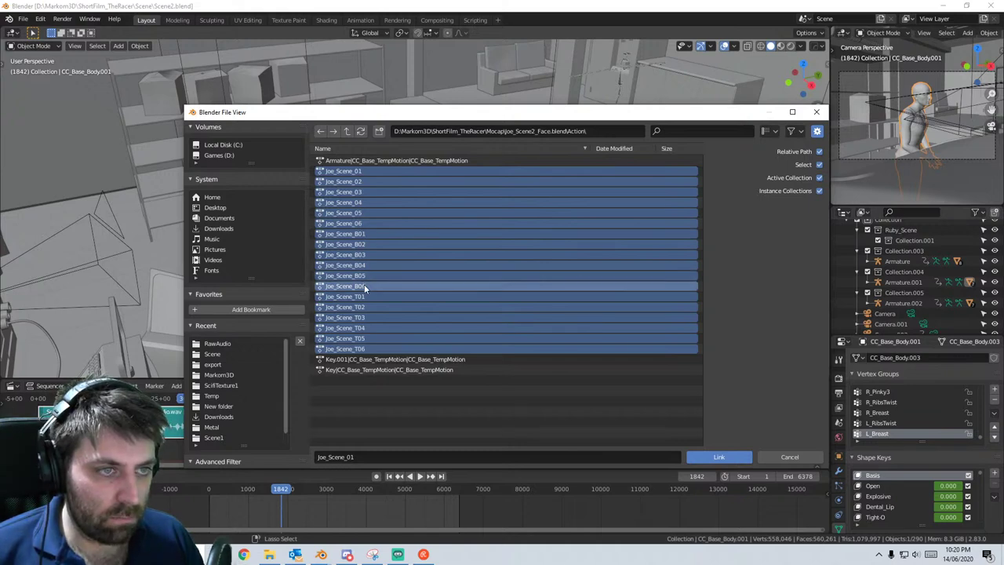
- Switch to the Joe_Scene2_Face.blend window, select Armature.002 to check its assigned action, and return to the Scene2.blend link browser
{"action": "mouse_move", "coordinate": [321, 554]}
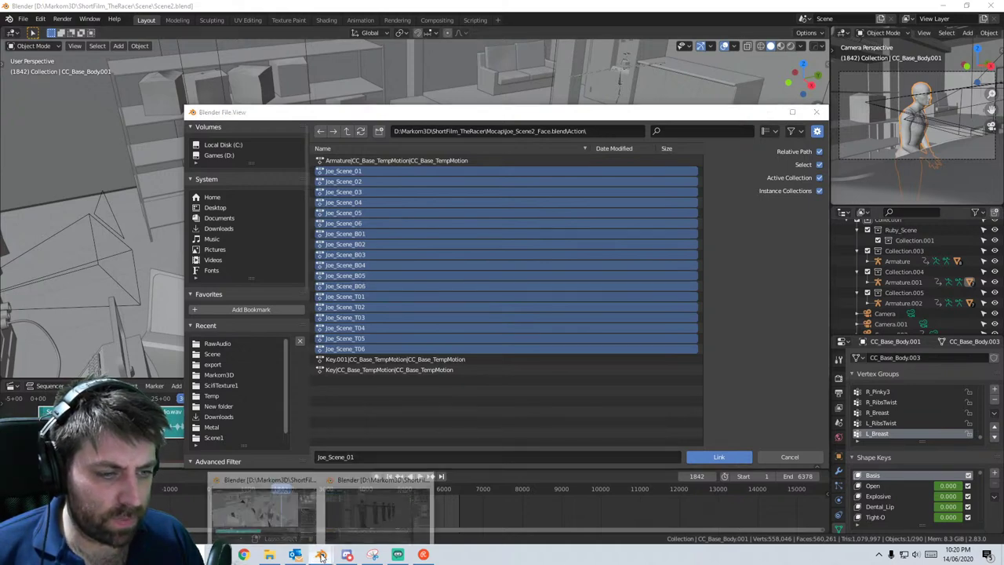
{"action": "left_click", "coordinate": [368, 527]}
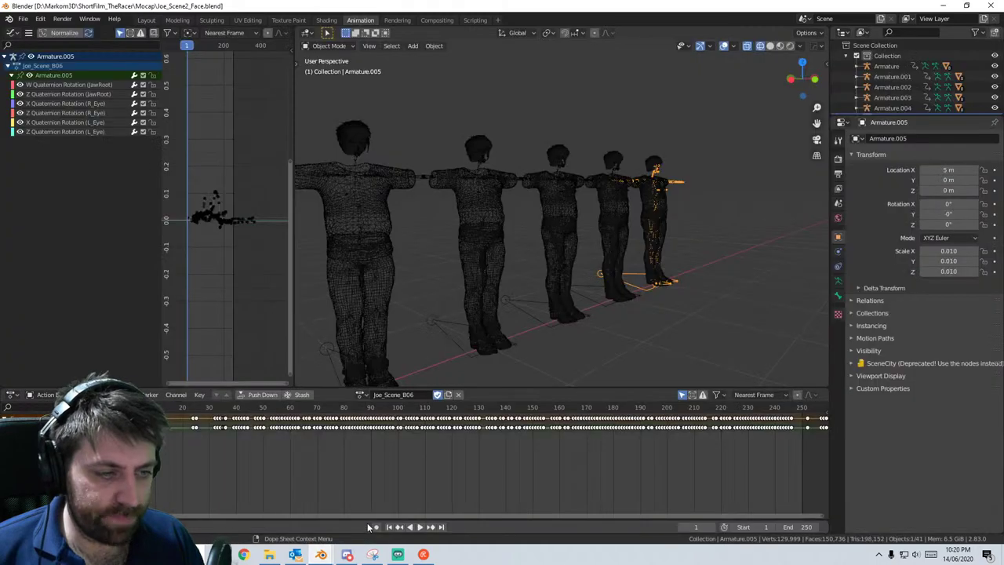
{"action": "left_click", "coordinate": [448, 322]}
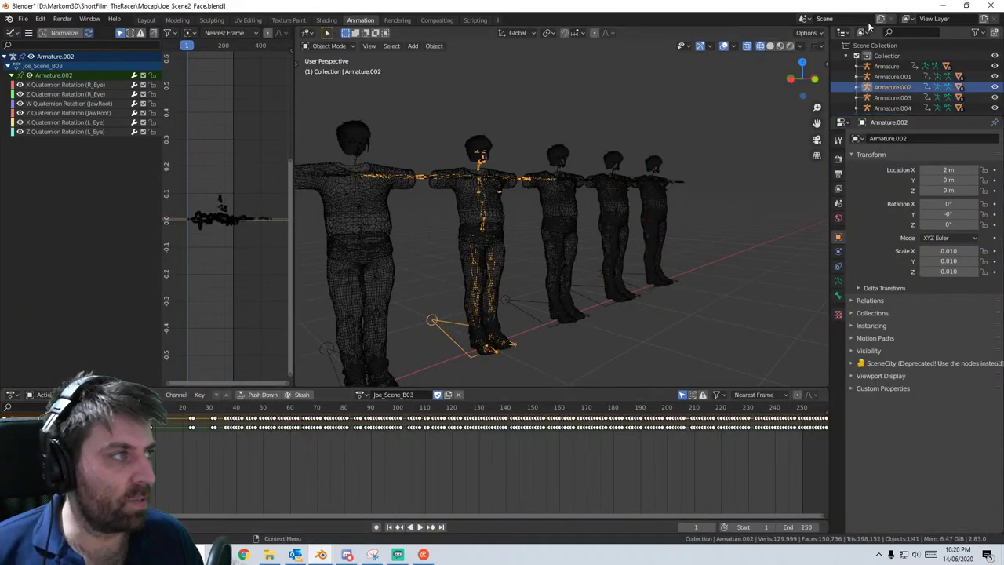
{"action": "left_click", "coordinate": [943, 6]}
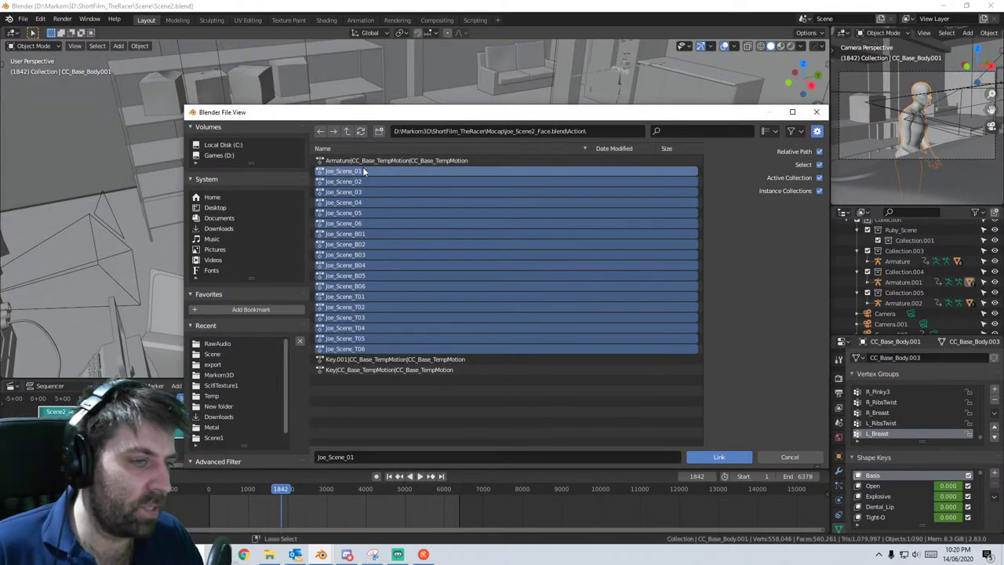
- Link the selected Joe_Scene actions into Scene2.blend
{"action": "left_click", "coordinate": [716, 456]}
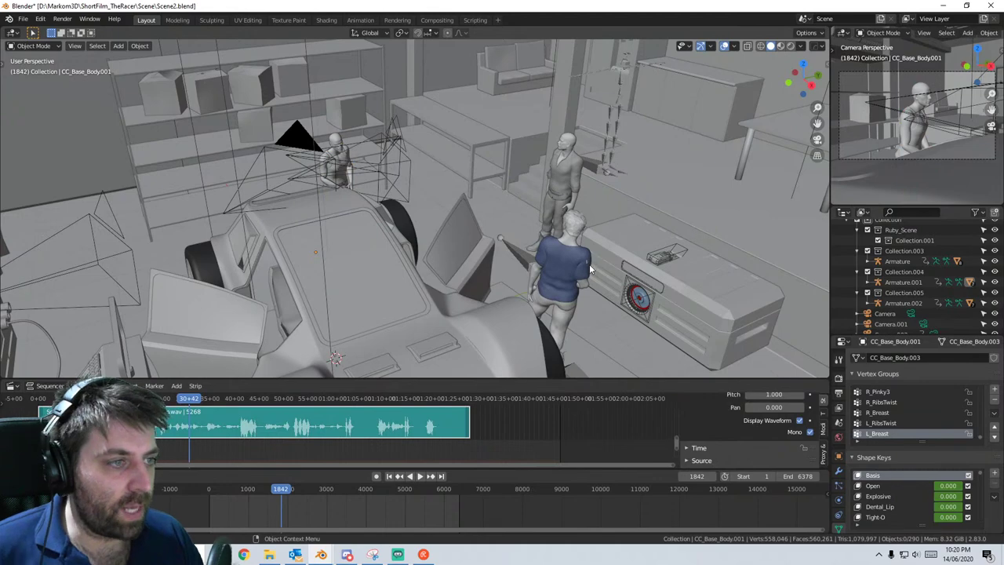
- Open the Animation workspace and push the actions of Armature, Armature.001 and Armature.002 down into NLA strips
{"action": "middle_click_drag", "start_coordinate": [577, 300], "coordinate": [418, 250]}
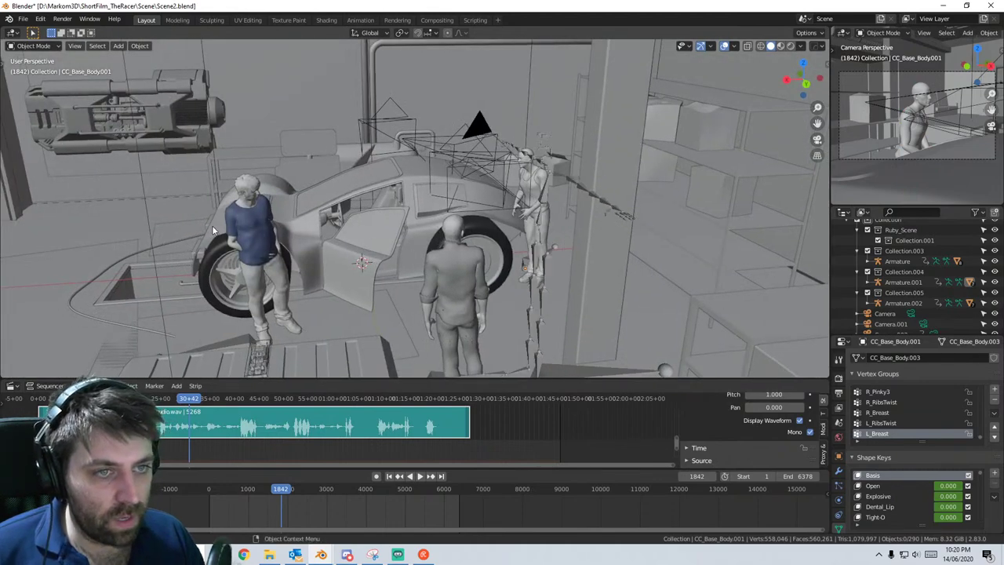
{"action": "scroll", "coordinate": [212, 225], "scroll_direction": "up", "scroll_amount": 3}
{"action": "middle_click_drag", "start_coordinate": [297, 229], "coordinate": [197, 80]}
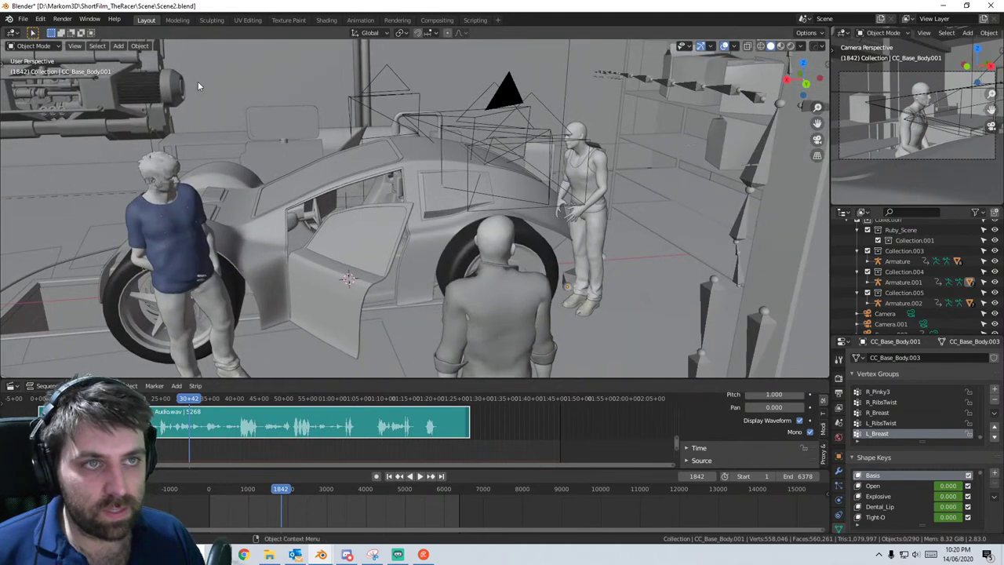
{"action": "left_click", "coordinate": [361, 20]}
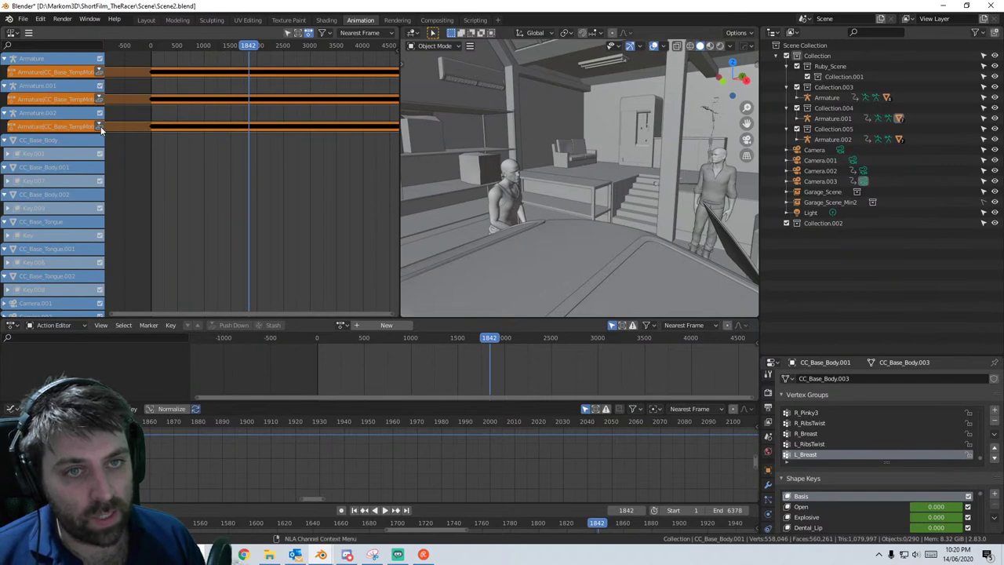
{"action": "left_click", "coordinate": [99, 74]}
{"action": "left_click", "coordinate": [98, 73]}
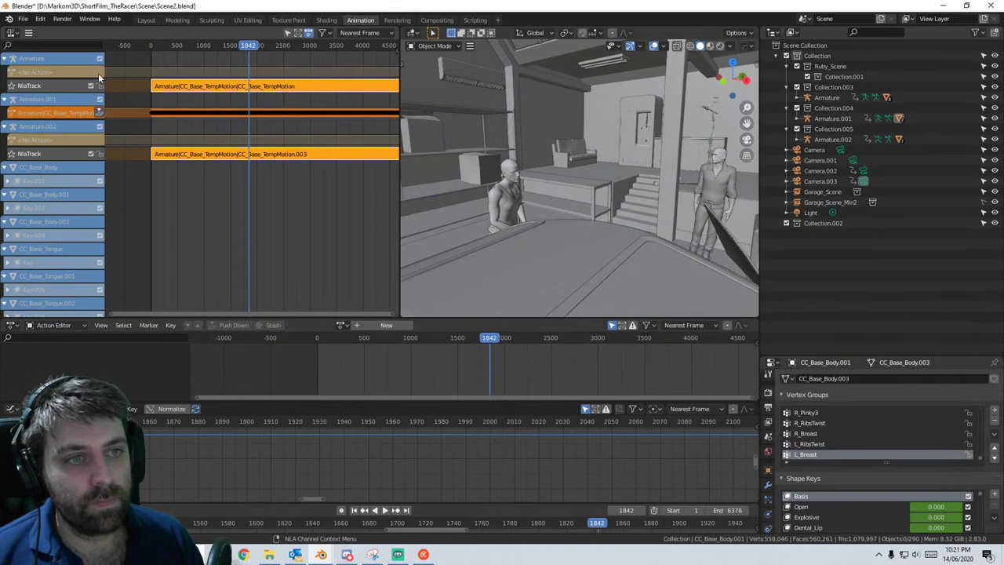
{"action": "left_click", "coordinate": [98, 73]}
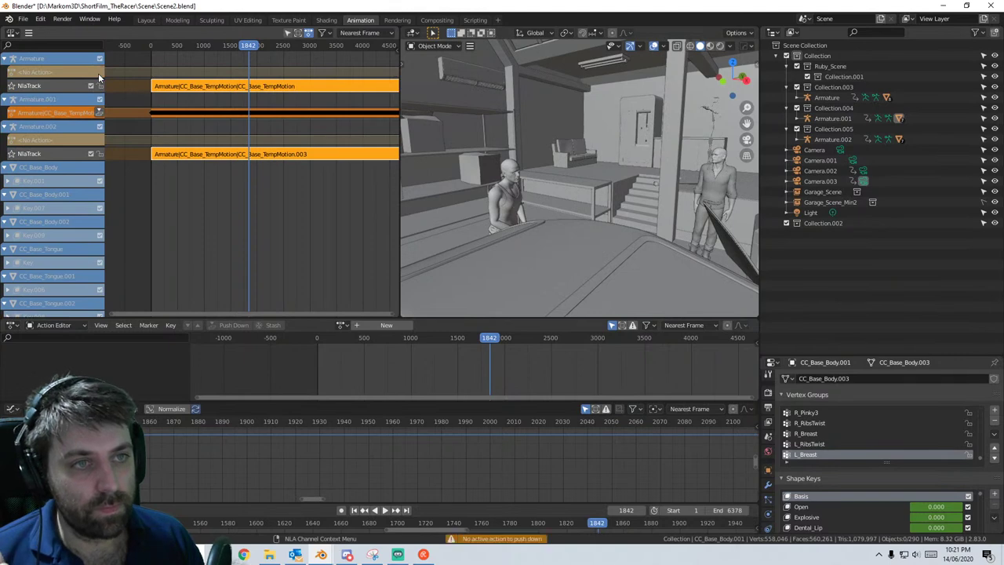
{"action": "left_click", "coordinate": [101, 113]}
- Play the animation briefly to check the characters' motion, and stop at frame 1895
{"action": "key", "text": "space"}
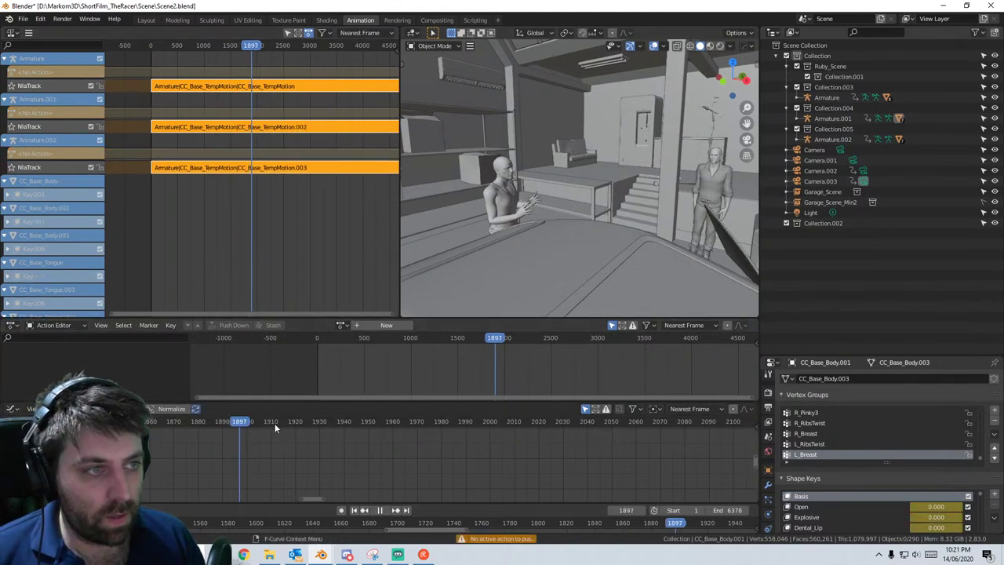
{"action": "left_click_drag", "start_coordinate": [275, 423], "coordinate": [234, 427]}
{"action": "key", "text": "space"}
- Rename the blue-shirted character's armature in Collection.003 as Arm_Joe
{"action": "scroll", "coordinate": [483, 225], "scroll_direction": "down", "scroll_amount": 5}
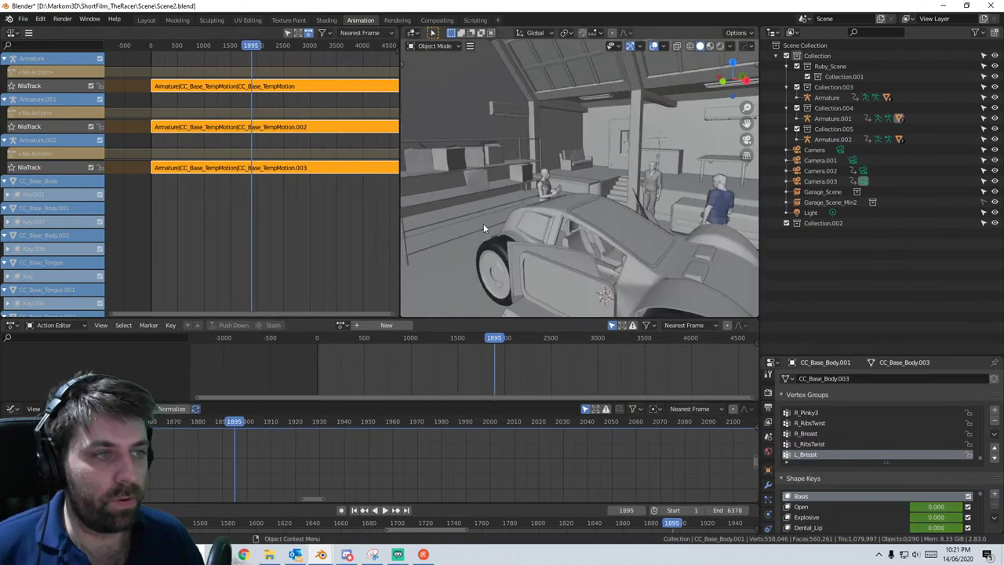
{"action": "middle_click_drag", "start_coordinate": [483, 224], "coordinate": [664, 180]}
{"action": "scroll", "coordinate": [490, 249], "scroll_direction": "up", "scroll_amount": 4}
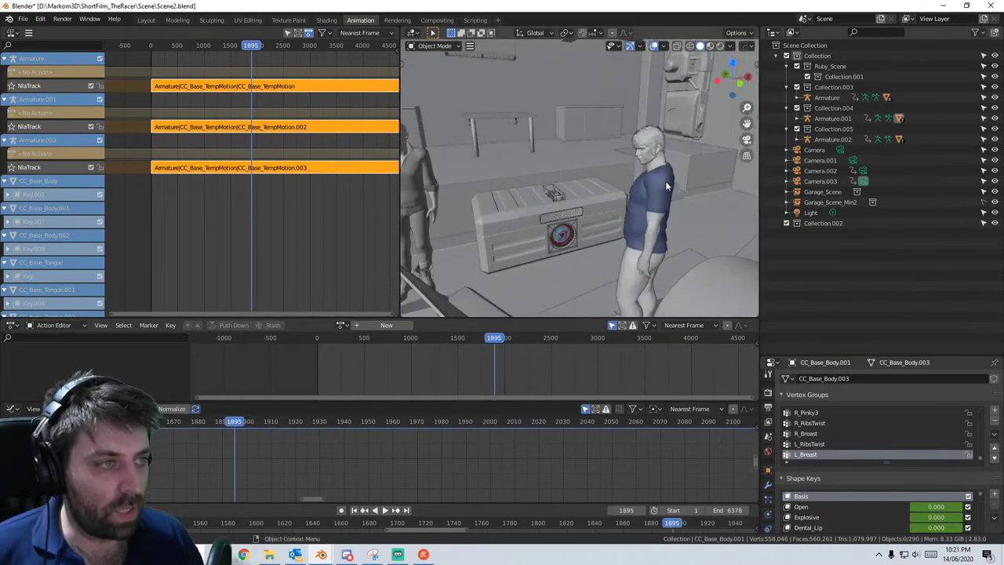
{"action": "left_click", "coordinate": [828, 98]}
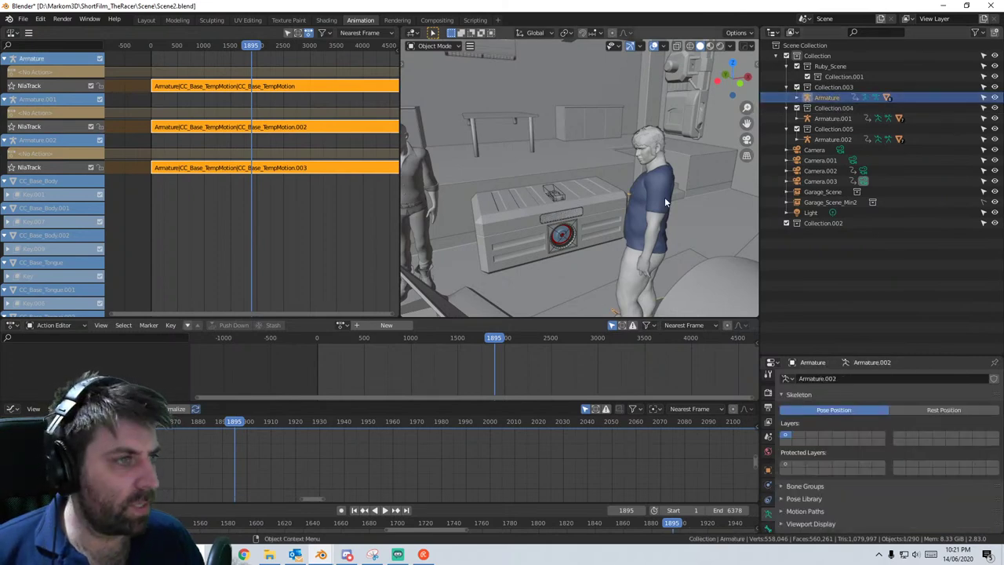
{"action": "scroll", "coordinate": [665, 202], "scroll_direction": "down", "scroll_amount": 3}
{"action": "scroll", "coordinate": [650, 206], "scroll_direction": "up", "scroll_amount": 2}
{"action": "double_click", "coordinate": [827, 98]}
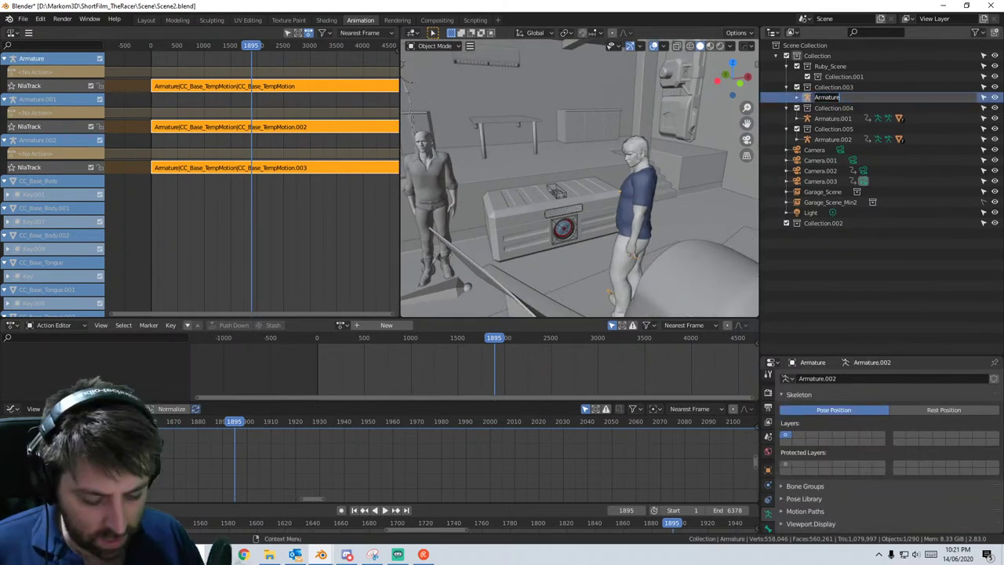
{"action": "type", "text": "Arm"}
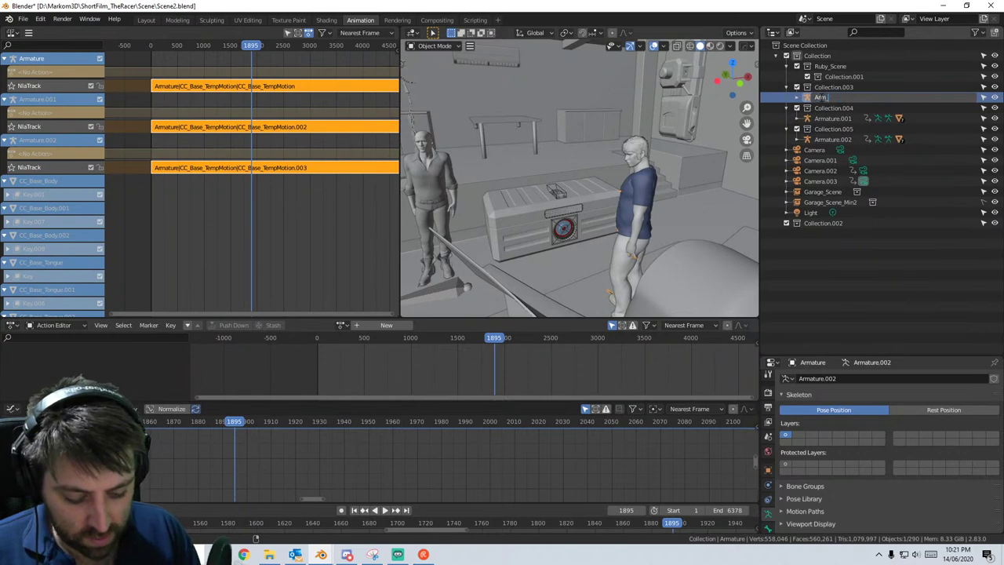
{"action": "type", "text": "_Joe"}
{"action": "key", "text": "Return"}
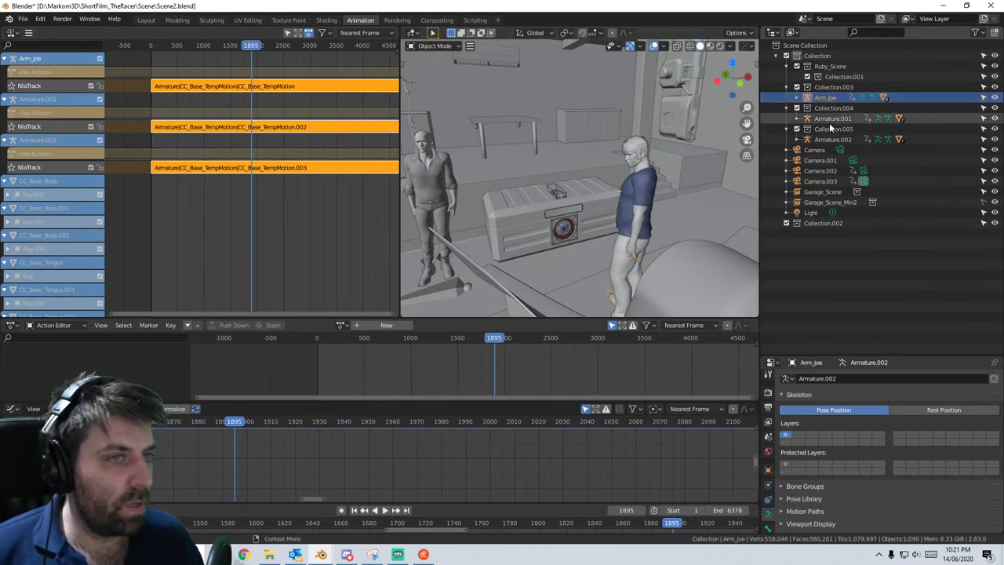
- Rename the armature in Collection.004 as Arm_Ruby
{"action": "left_click", "coordinate": [830, 121]}
{"action": "scroll", "coordinate": [595, 199], "scroll_direction": "down", "scroll_amount": 4}
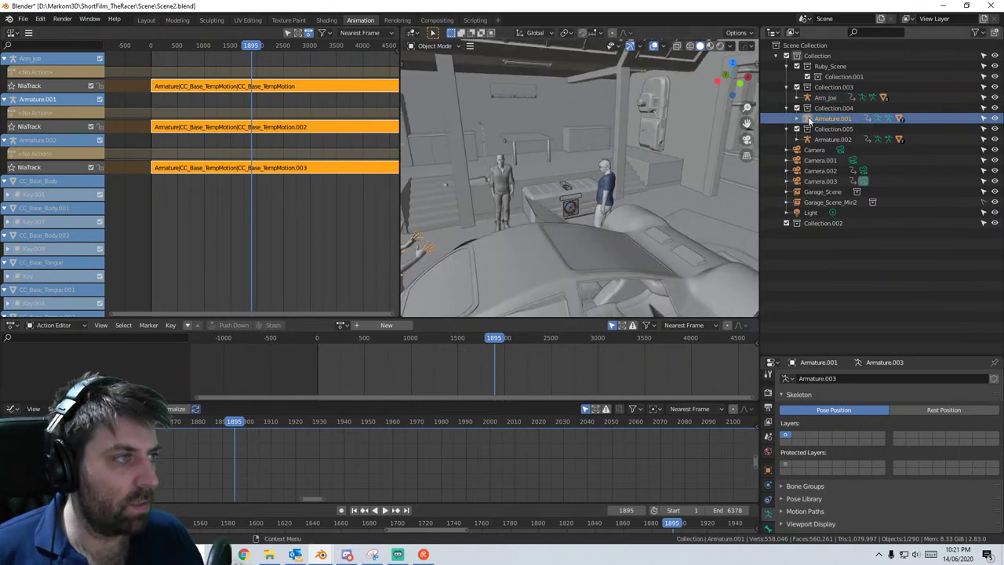
{"action": "double_click", "coordinate": [831, 119]}
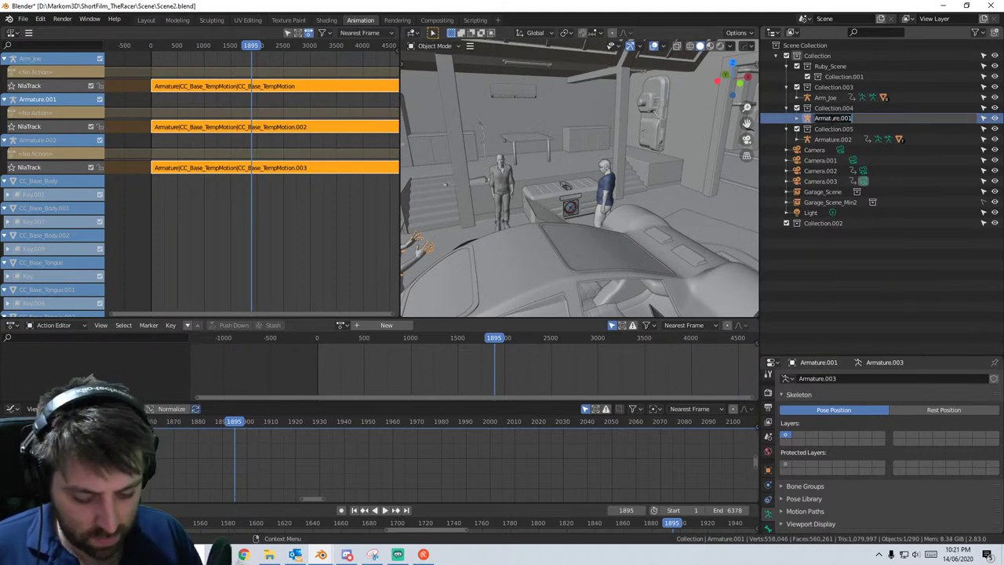
{"action": "type", "text": "Arm_Ju"}
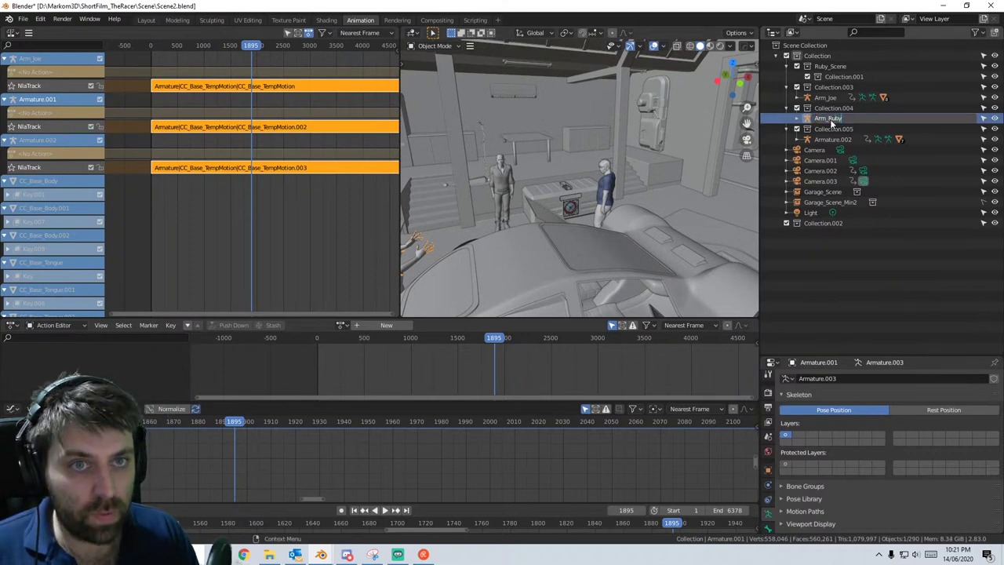
{"action": "type", "text": "by"}
{"action": "key", "text": "Return"}
- Rename the armature in Collection.005 as Arm_Leo
{"action": "left_click", "coordinate": [834, 141]}
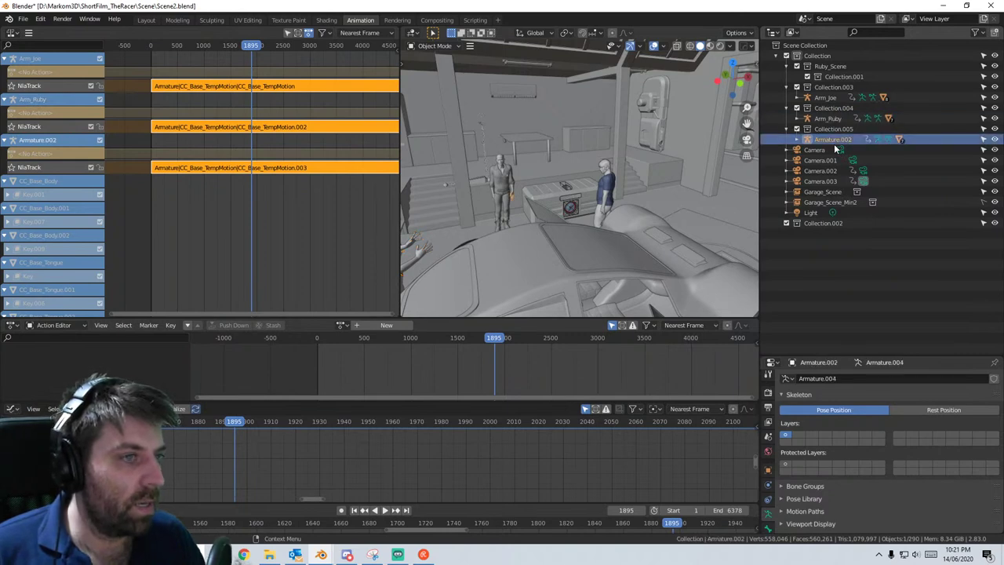
{"action": "double_click", "coordinate": [834, 141]}
{"action": "type", "text": "Arm"}
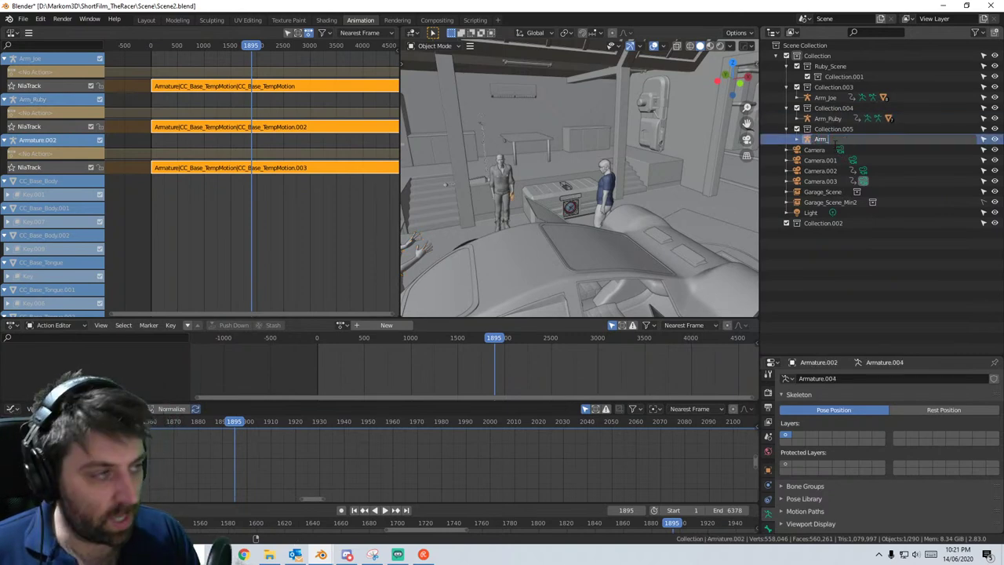
{"action": "type", "text": "_Leo"}
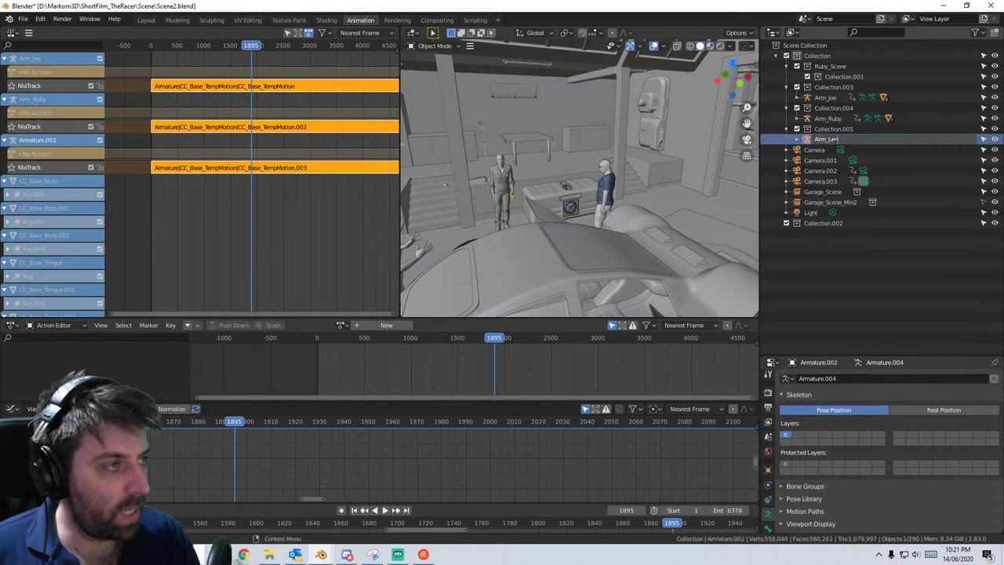
{"action": "key", "text": "Return"}
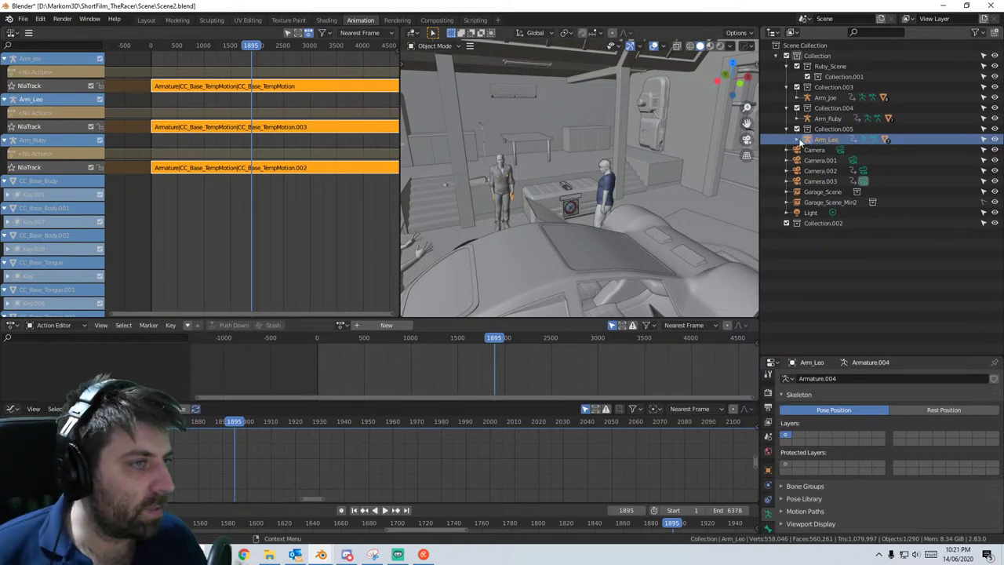
- Make Arm_Joe the active object, set the current frame to 0 and select only its motion strip
{"action": "left_click", "coordinate": [825, 98]}
{"action": "middle_click_drag", "start_coordinate": [580, 200], "coordinate": [627, 208]}
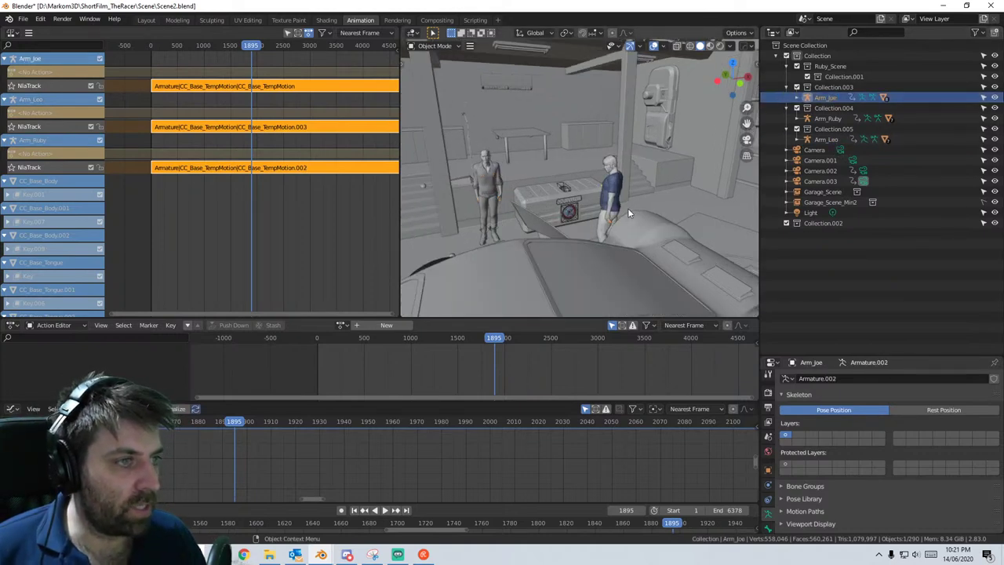
{"action": "scroll", "coordinate": [627, 208], "scroll_direction": "up", "scroll_amount": 1}
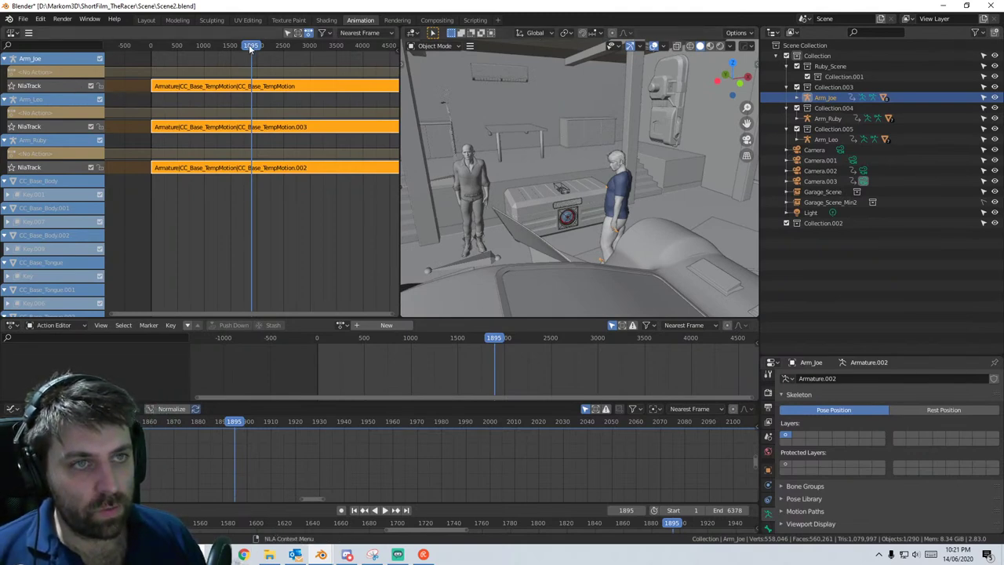
{"action": "left_click_drag", "start_coordinate": [251, 47], "coordinate": [150, 47]}
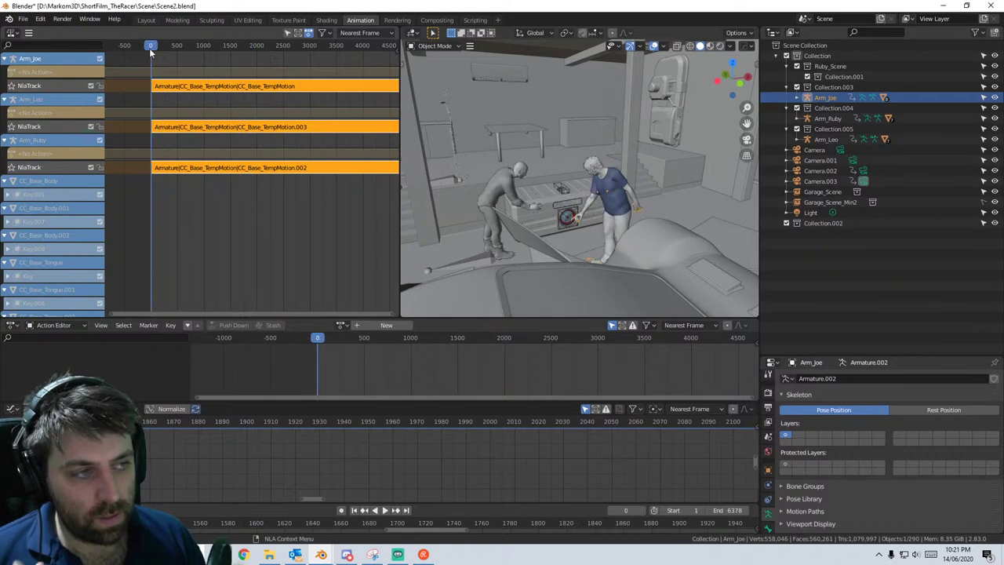
{"action": "left_click", "coordinate": [175, 89]}
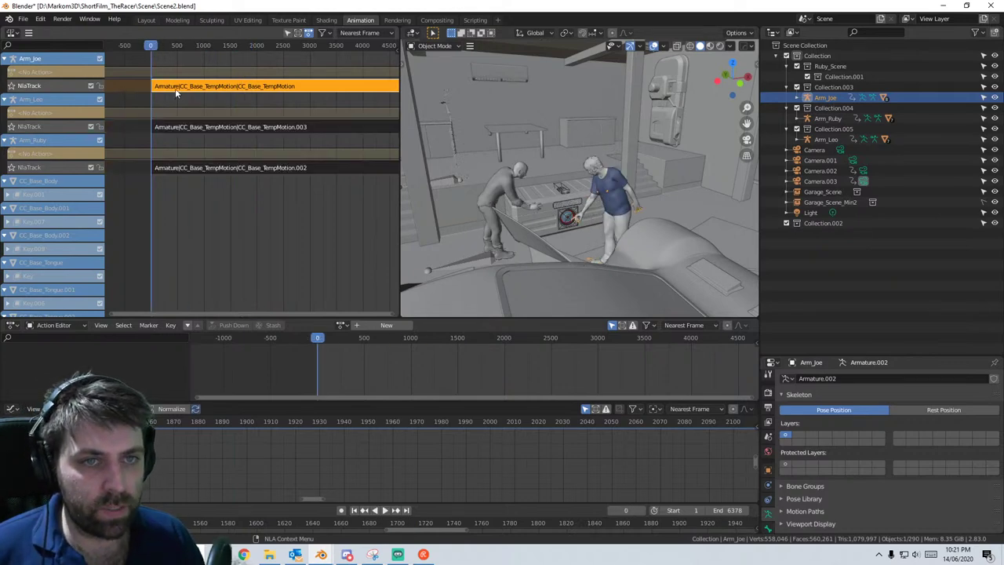
- Assign the Armature|CC_Base_TempMotion action to Arm_Joe, push it down to a second track, and delete the new strip to leave that track empty
{"action": "left_click", "coordinate": [343, 324]}
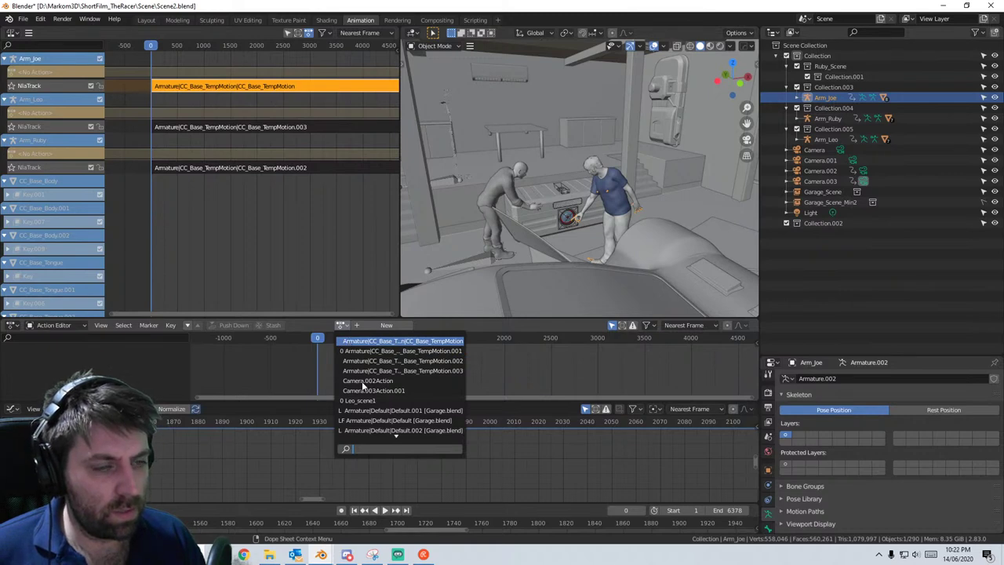
{"action": "left_click", "coordinate": [369, 341]}
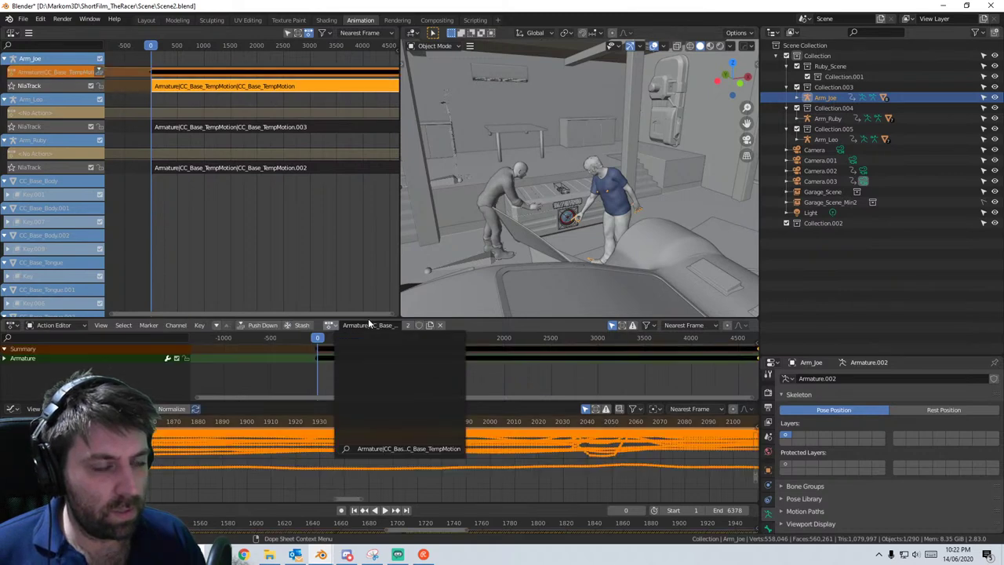
{"action": "left_click", "coordinate": [262, 325]}
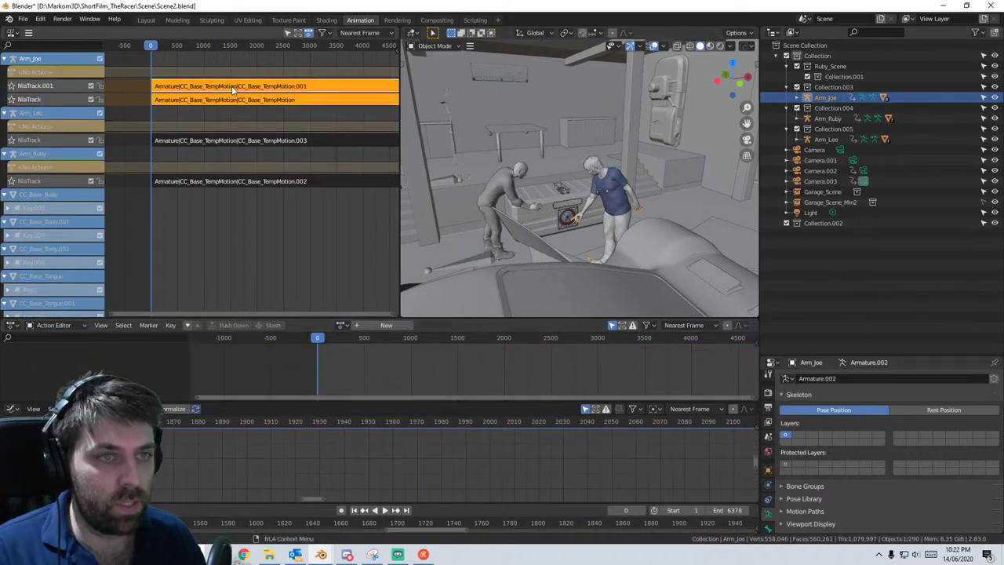
{"action": "left_click", "coordinate": [231, 85]}
{"action": "key", "text": "x"}
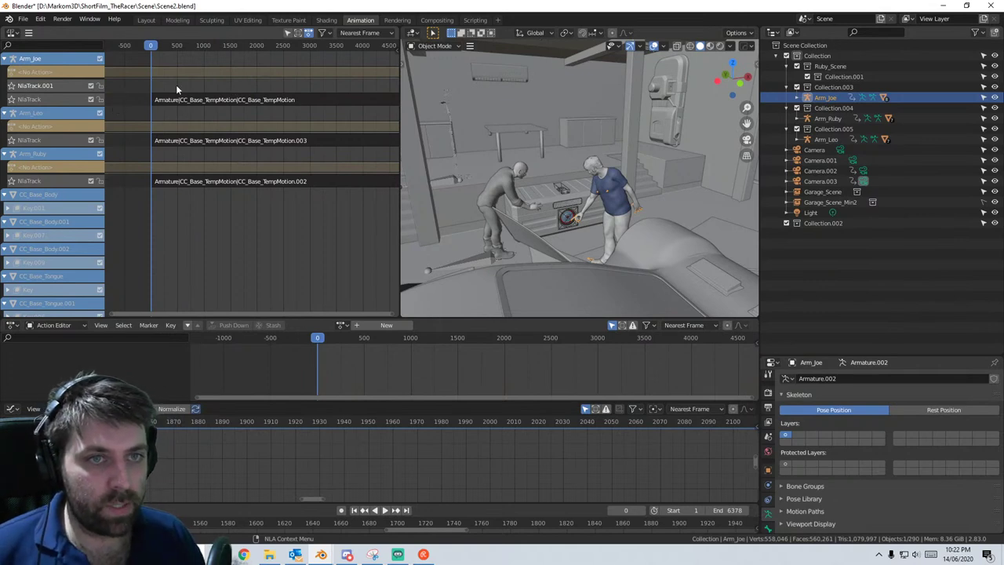
- Try to add the Joe_Scene_B01 action as a strip without a track selected
{"action": "key", "text": "shift+a"}
{"action": "scroll", "coordinate": [227, 165], "scroll_direction": "down", "scroll_amount": 20}
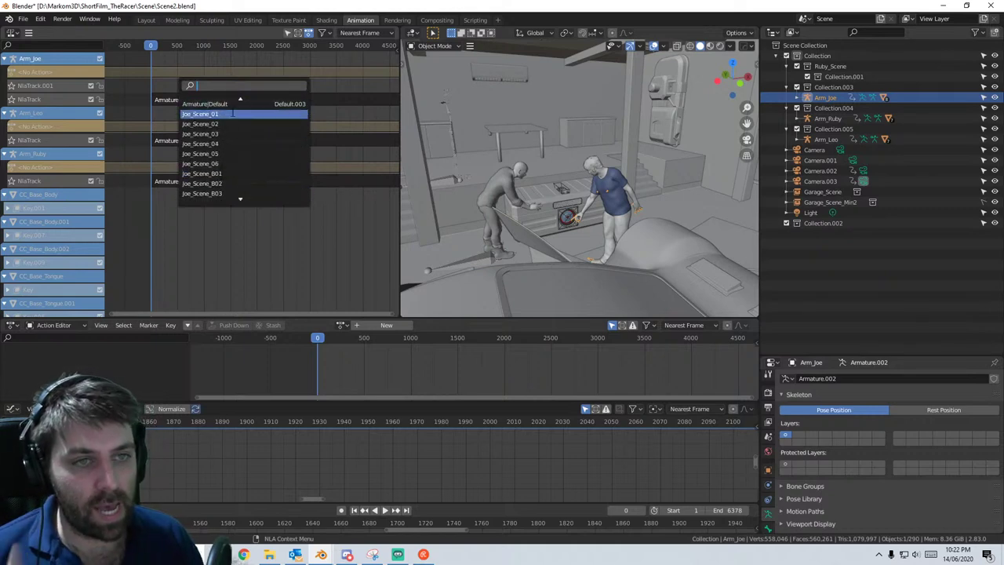
{"action": "left_click", "coordinate": [240, 174]}
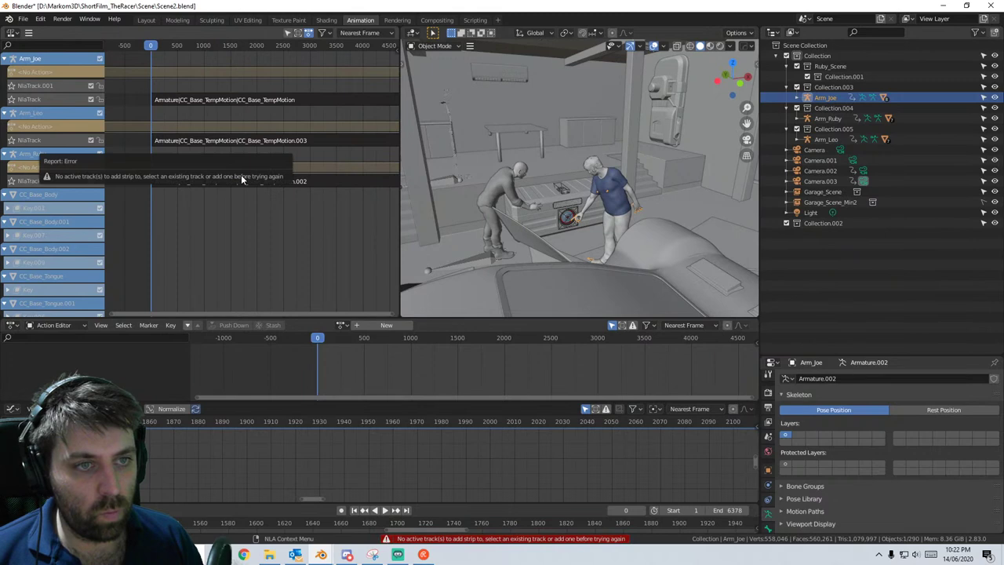
- Add the Joe_Scene_B01 action as a strip on Arm_Joe's empty NlaTrack.001 track
{"action": "left_click", "coordinate": [46, 87]}
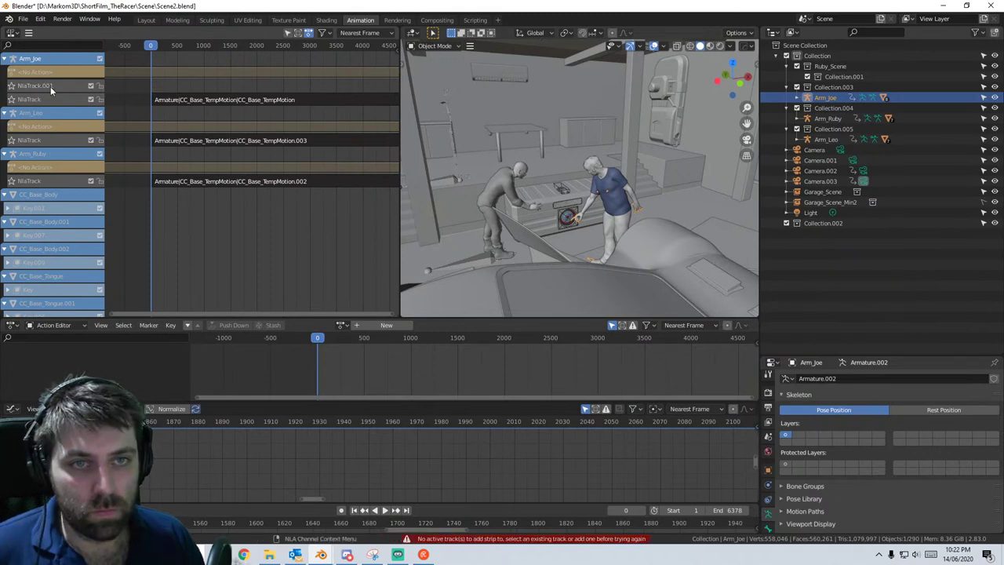
{"action": "key", "text": "shift+a"}
{"action": "scroll", "coordinate": [257, 157], "scroll_direction": "down", "scroll_amount": 4}
{"action": "scroll", "coordinate": [253, 188], "scroll_direction": "down", "scroll_amount": 8}
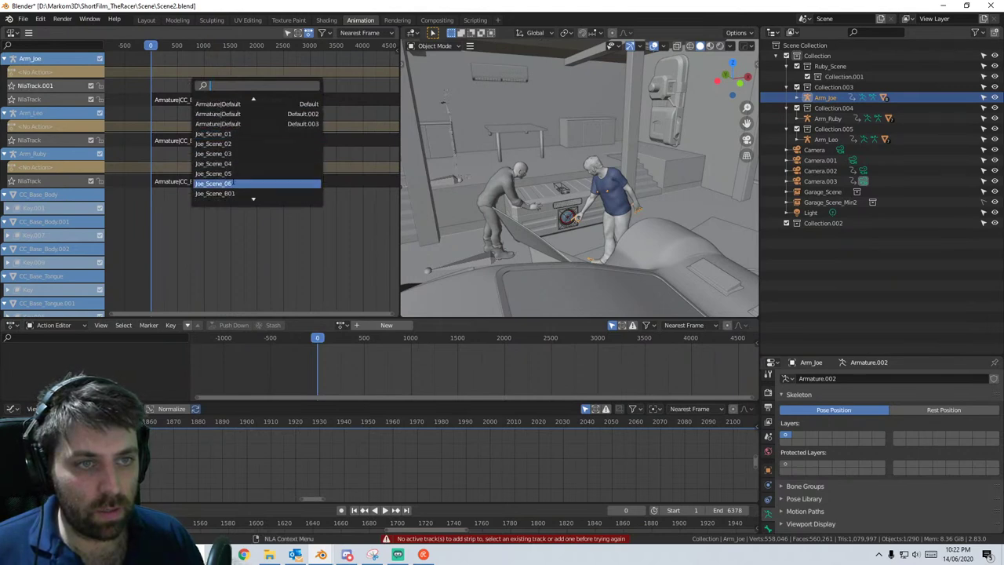
{"action": "left_click", "coordinate": [233, 191]}
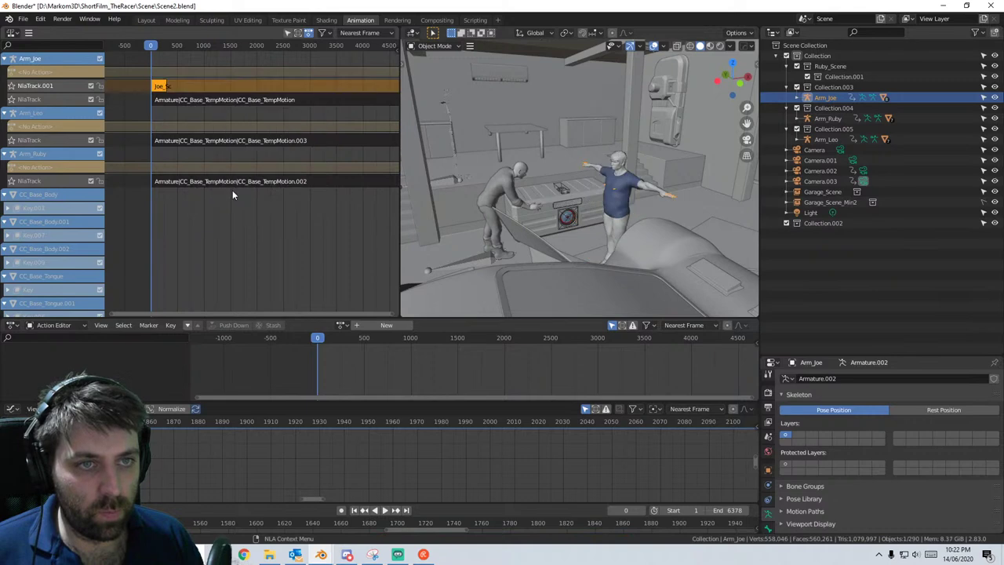
- Move the Joe_Scene_B01 strip along its track so it starts at about frame 500
{"action": "scroll", "coordinate": [149, 80], "scroll_direction": "up", "scroll_amount": 1}
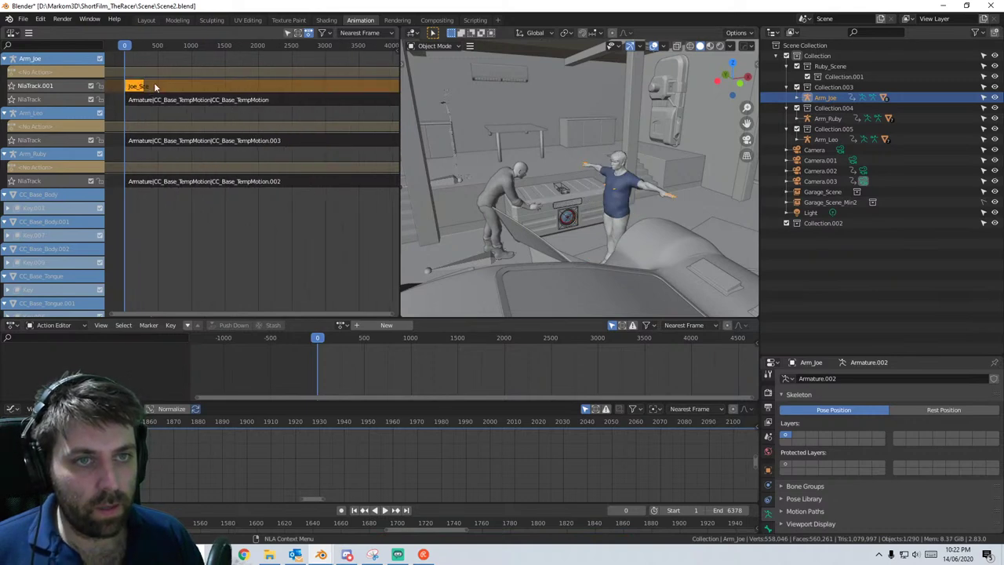
{"action": "right_click", "coordinate": [143, 87]}
{"action": "key", "text": "Escape"}
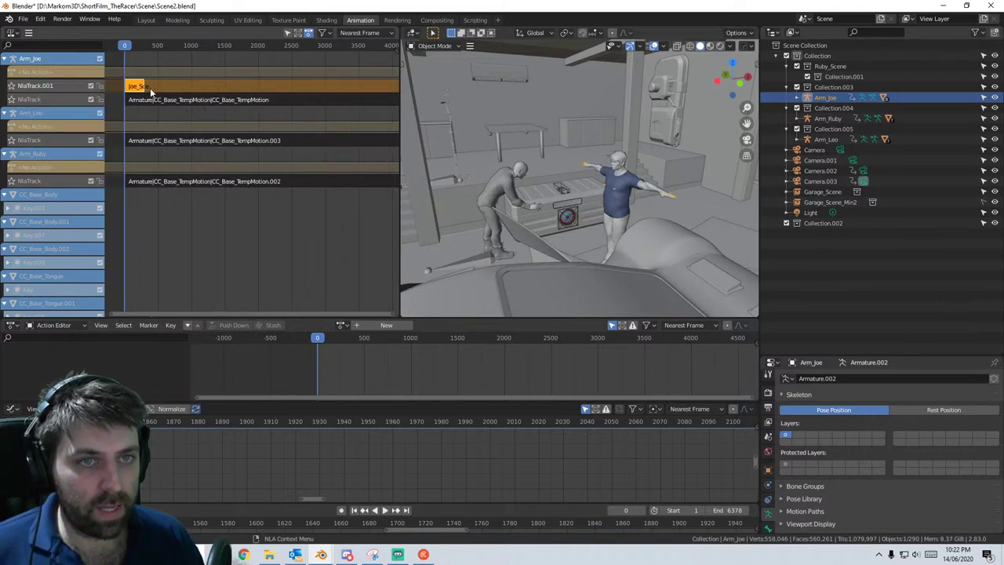
{"action": "left_click_drag", "start_coordinate": [133, 87], "coordinate": [164, 87]}
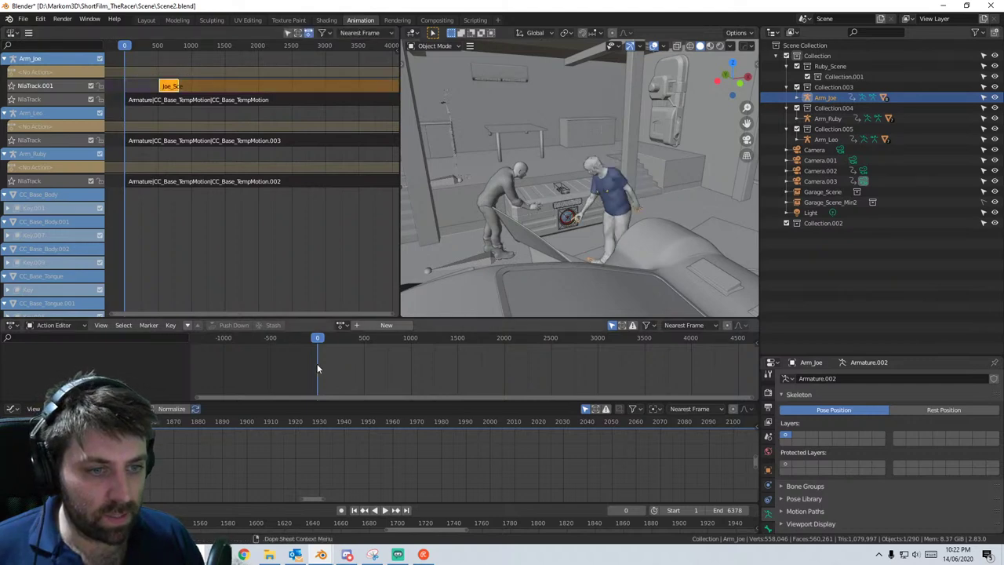
- Play the animation past the end of the Joe_Scene_B01 strip and stop at about frame 1107 to check Joe's motion
{"action": "scroll", "coordinate": [310, 441], "scroll_direction": "down", "scroll_amount": 11}
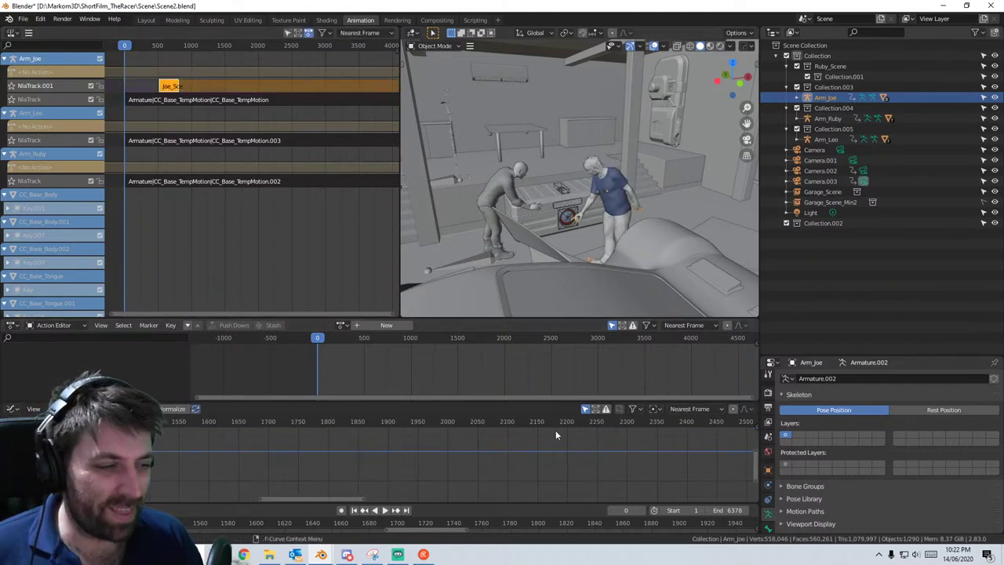
{"action": "scroll", "coordinate": [555, 424], "scroll_direction": "down", "scroll_amount": 2}
{"action": "scroll", "coordinate": [476, 423], "scroll_direction": "down", "scroll_amount": 3}
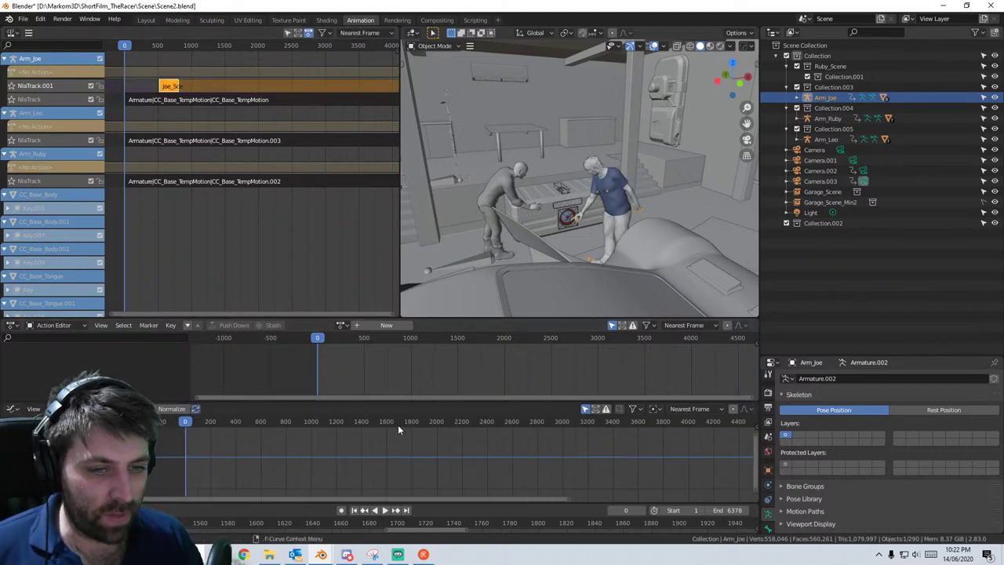
{"action": "left_click_drag", "start_coordinate": [230, 421], "coordinate": [296, 427]}
{"action": "left_click", "coordinate": [276, 421]}
{"action": "key", "text": "space"}
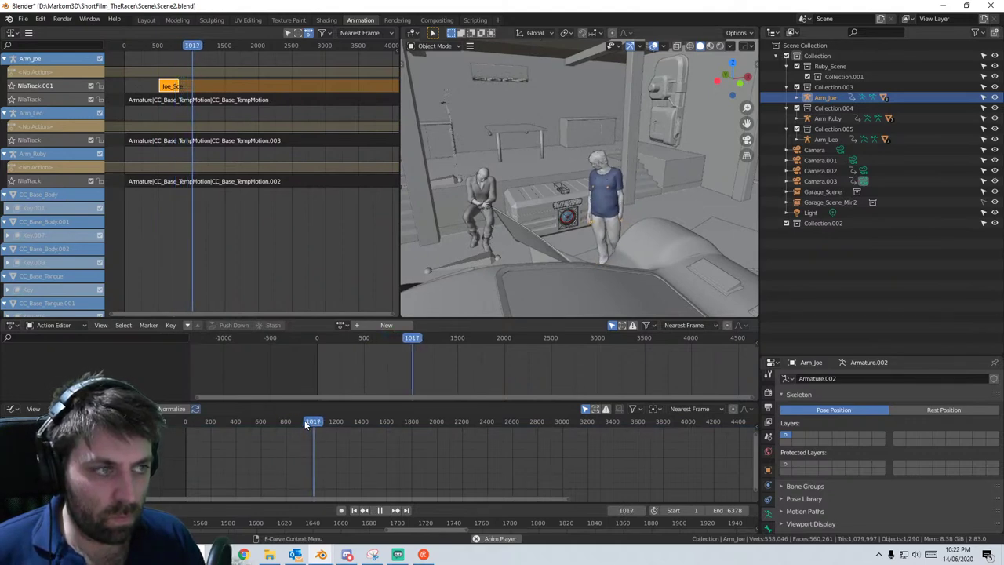
{"action": "key", "text": "space"}
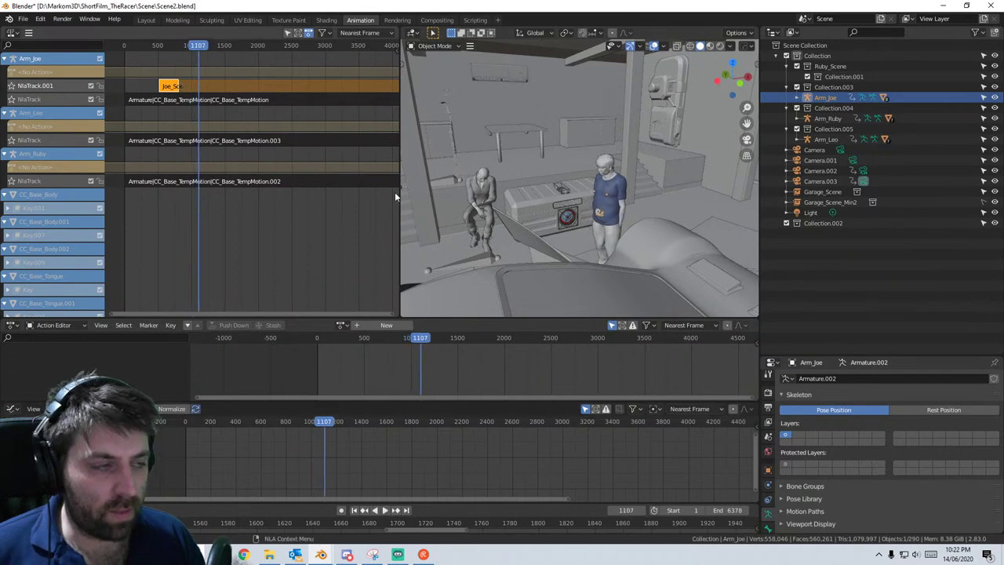
- Move the Joe_Scene_B01 strip along its track so it starts at about frame 1045
{"action": "scroll", "coordinate": [523, 172], "scroll_direction": "up", "scroll_amount": 4}
{"action": "middle_click_drag", "start_coordinate": [541, 201], "coordinate": [553, 173]}
{"action": "scroll", "coordinate": [651, 226], "scroll_direction": "down", "scroll_amount": 4}
{"action": "scroll", "coordinate": [564, 273], "scroll_direction": "up", "scroll_amount": 3}
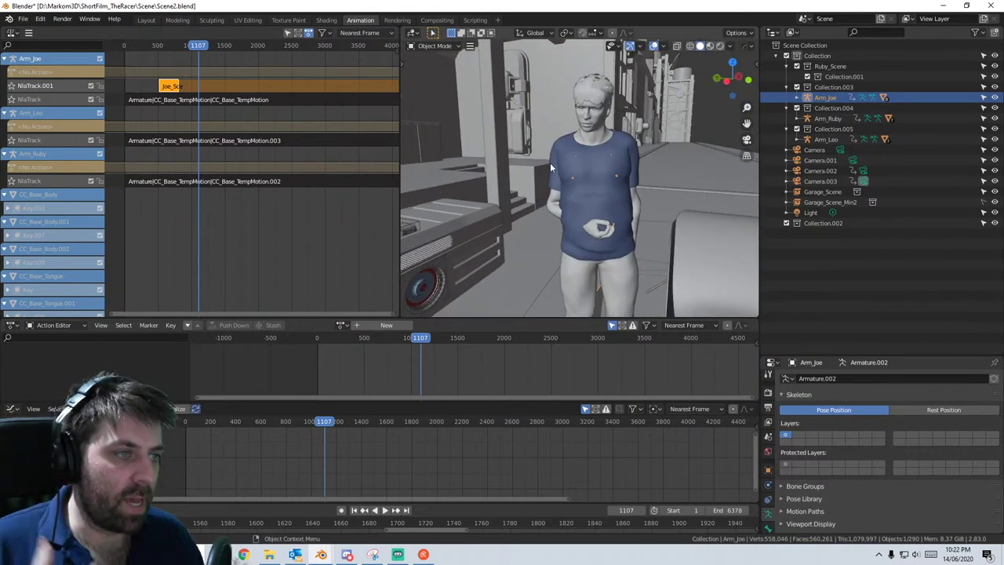
{"action": "scroll", "coordinate": [162, 91], "scroll_direction": "up", "scroll_amount": 1}
{"action": "scroll", "coordinate": [157, 89], "scroll_direction": "up", "scroll_amount": 2}
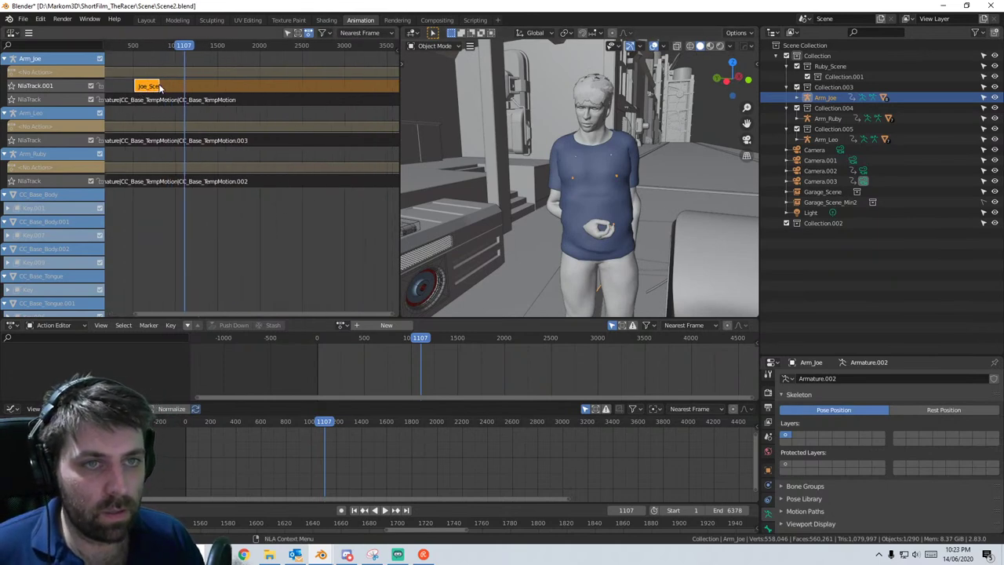
{"action": "left_click_drag", "start_coordinate": [130, 87], "coordinate": [187, 97]}
{"action": "left_click", "coordinate": [186, 97]}
{"action": "scroll", "coordinate": [258, 125], "scroll_direction": "up", "scroll_amount": 8}
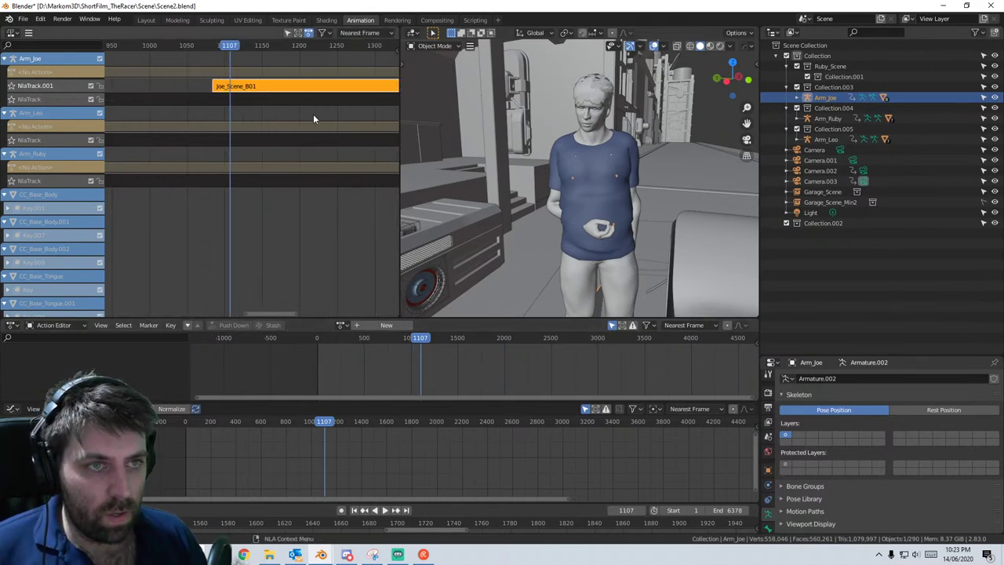
{"action": "key", "text": "g"}
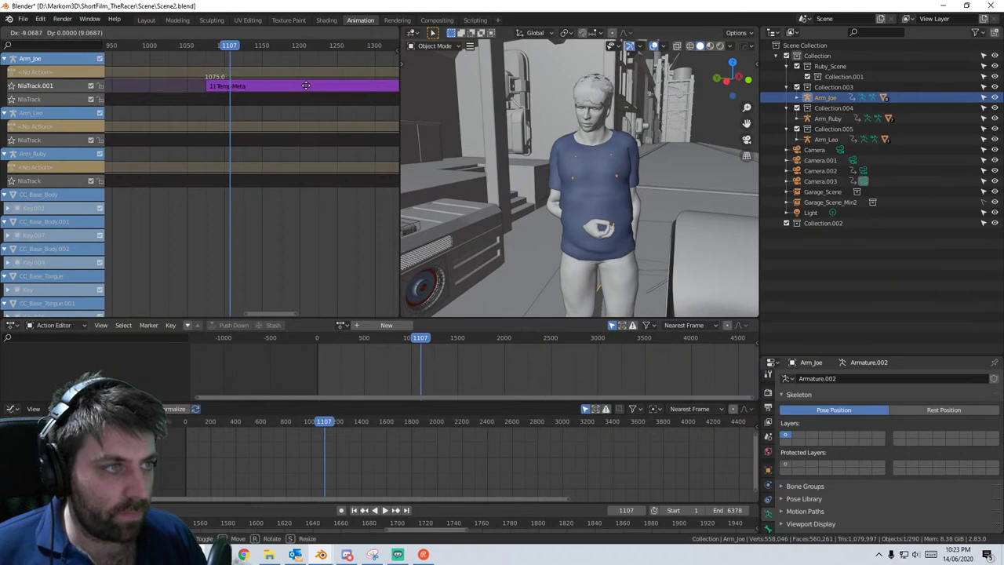
{"action": "left_click", "coordinate": [284, 96]}
- Play the animation from frame 803 into the Joe_Scene_B01 strip, and set the current frame to 1322 near the strip's end
{"action": "left_click_drag", "start_coordinate": [320, 423], "coordinate": [286, 420]}
{"action": "key", "text": "F3"}
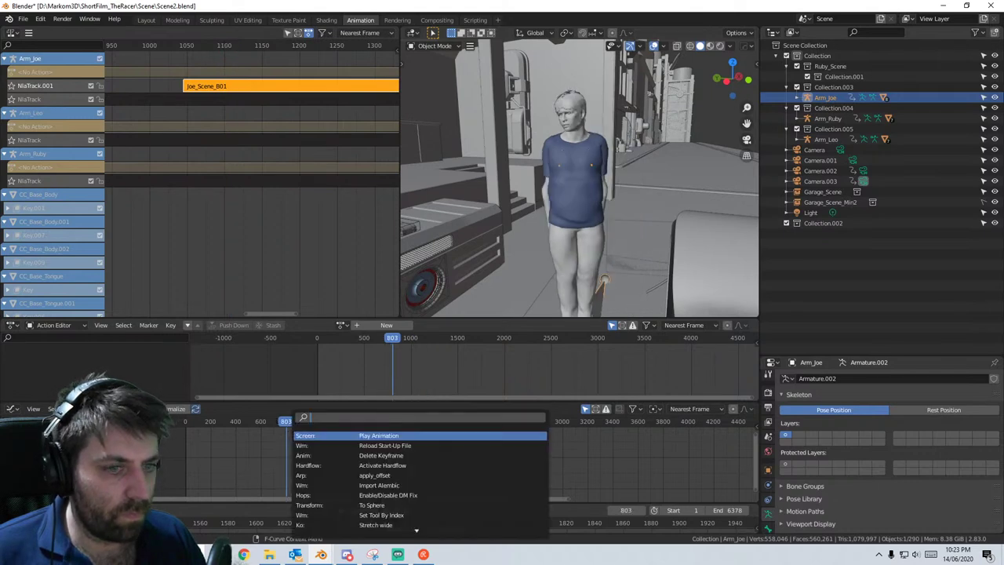
{"action": "key", "text": "Return"}
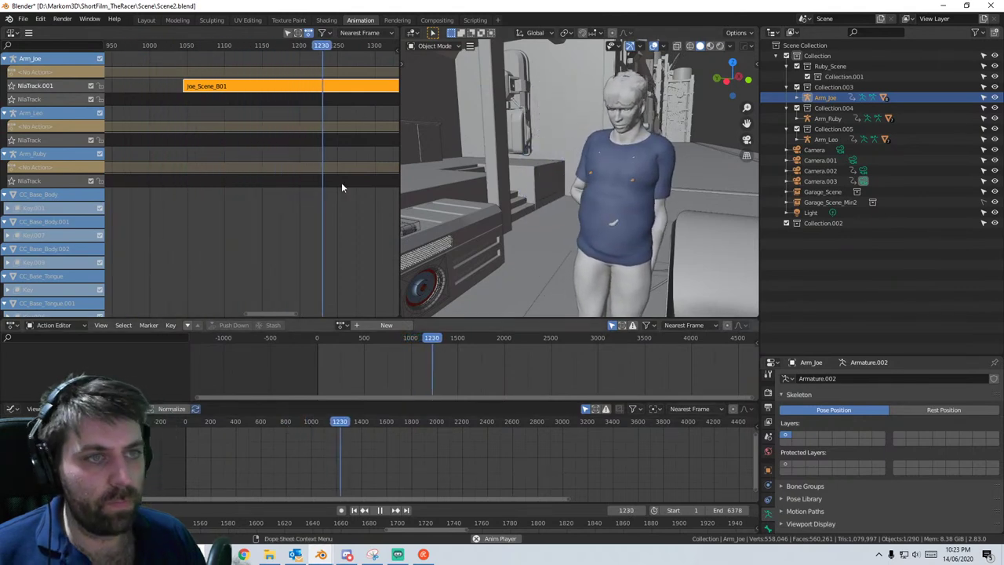
{"action": "key", "text": "space"}
{"action": "scroll", "coordinate": [268, 209], "scroll_direction": "down", "scroll_amount": 6}
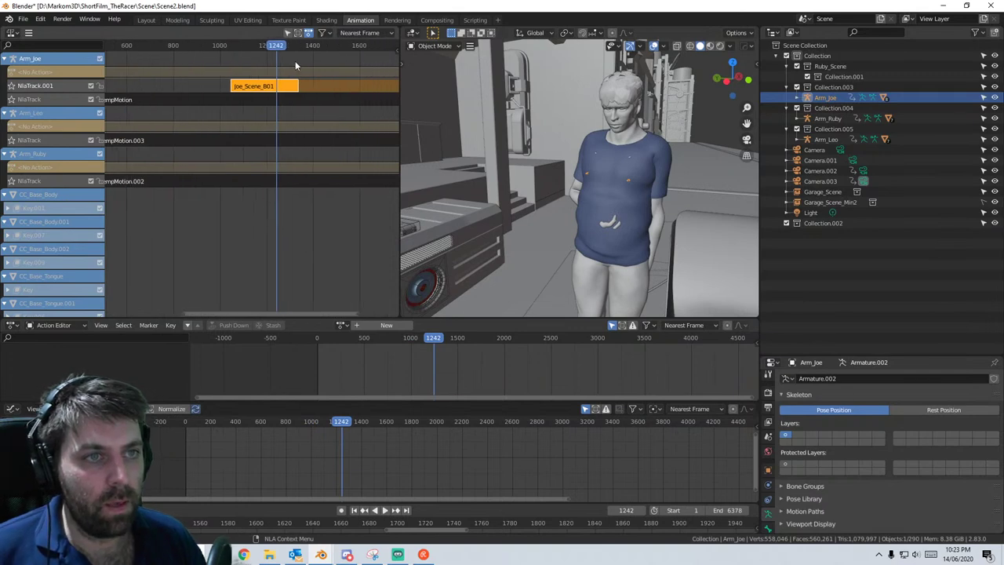
{"action": "left_click_drag", "start_coordinate": [276, 45], "coordinate": [294, 59]}
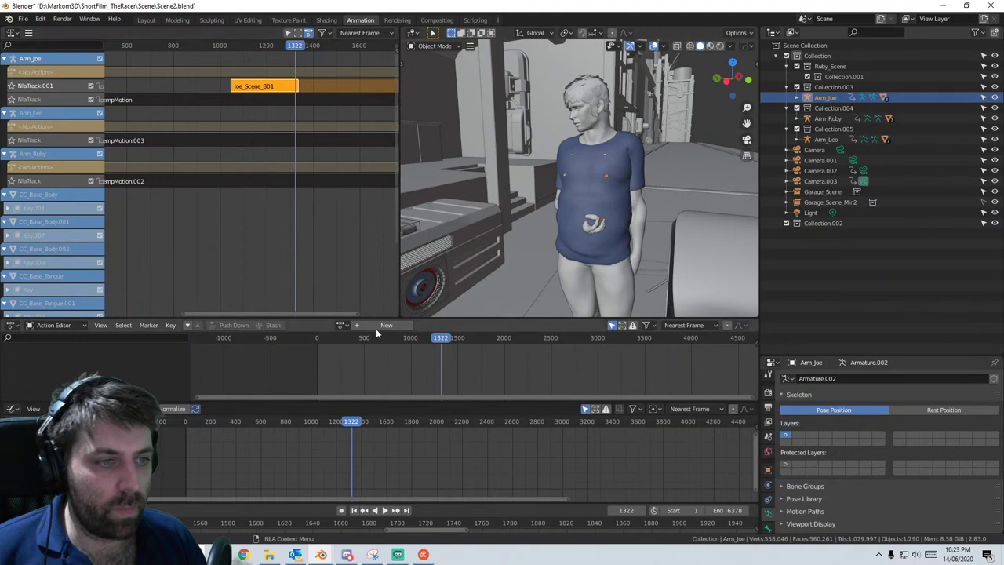
- Look through the list of actions available to assign to Arm_Joe
{"action": "left_click", "coordinate": [341, 325]}
{"action": "scroll", "coordinate": [395, 432], "scroll_direction": "down", "scroll_amount": 8}
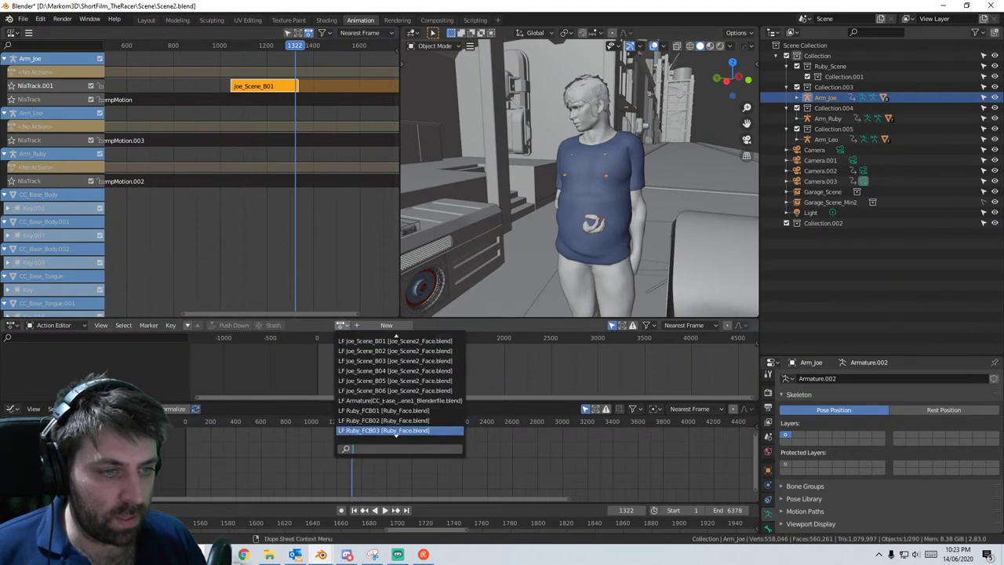
{"action": "scroll", "coordinate": [395, 433], "scroll_direction": "up", "scroll_amount": 10}
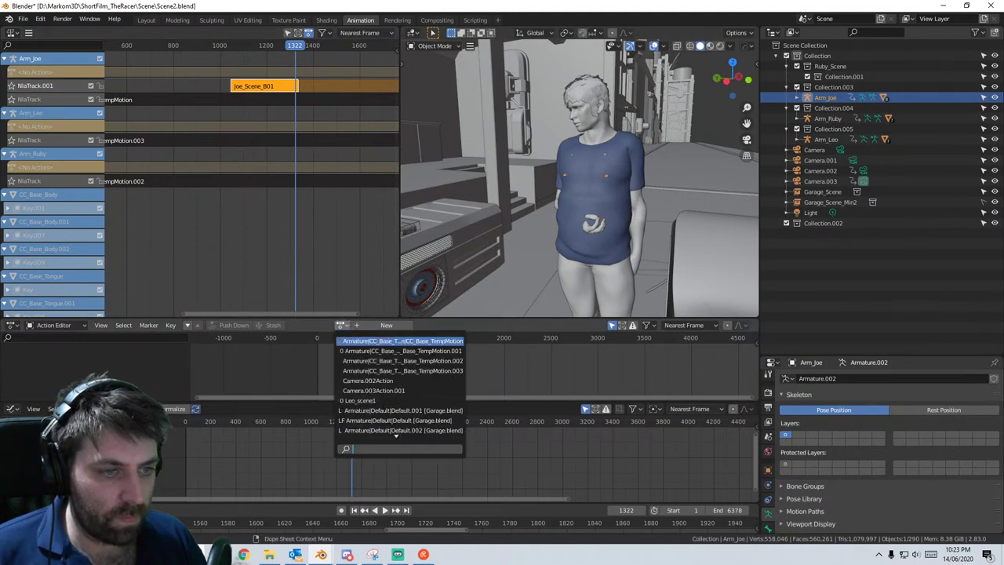
{"action": "scroll", "coordinate": [388, 408], "scroll_direction": "down", "scroll_amount": 10}
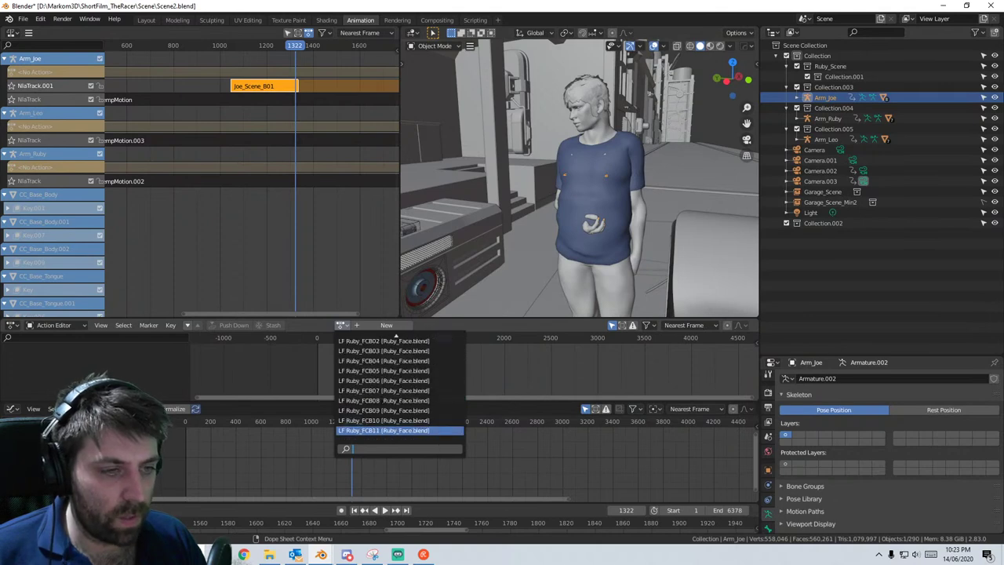
{"action": "scroll", "coordinate": [396, 392], "scroll_direction": "up", "scroll_amount": 8}
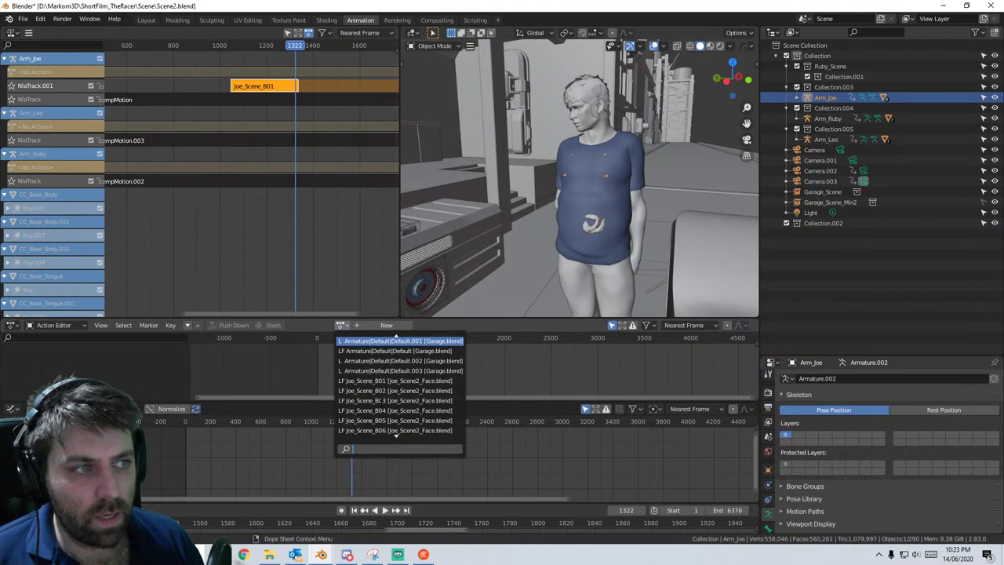
{"action": "scroll", "coordinate": [396, 361], "scroll_direction": "up", "scroll_amount": 7}
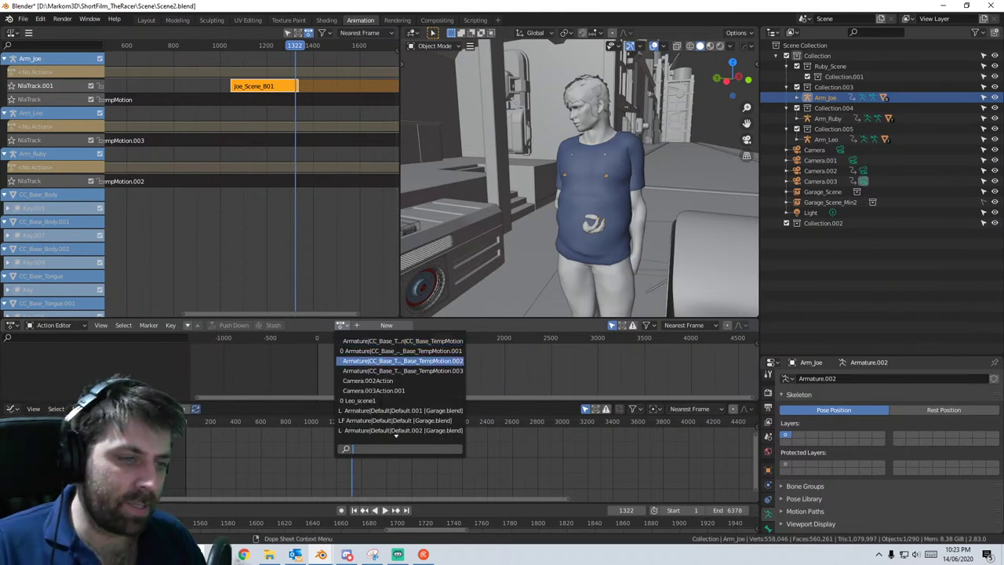
{"action": "scroll", "coordinate": [395, 392], "scroll_direction": "down", "scroll_amount": 11}
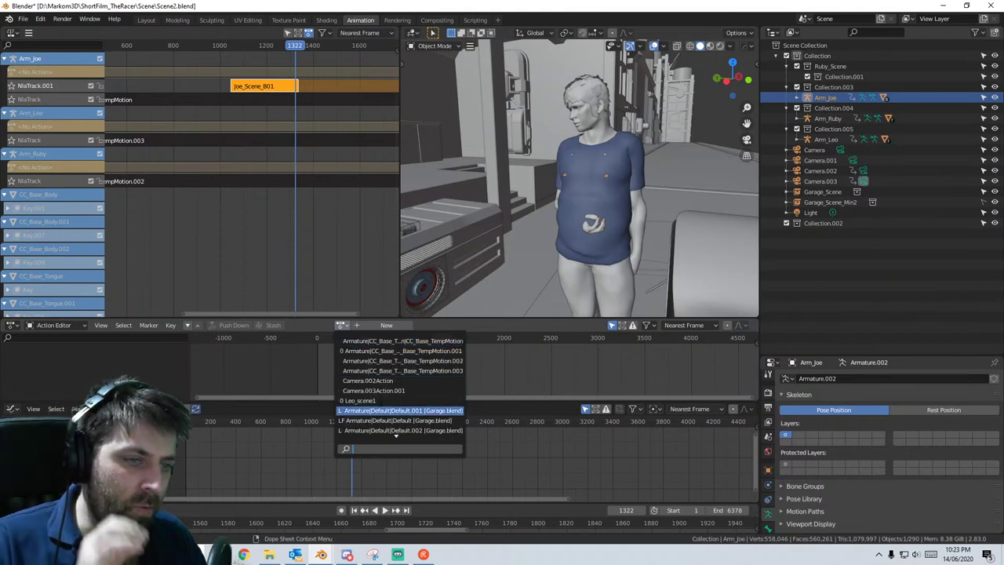
{"action": "left_click", "coordinate": [213, 205]}
- Add another empty NLA track above NlaTrack.001 on Arm_Joe
{"action": "left_click", "coordinate": [29, 33]}
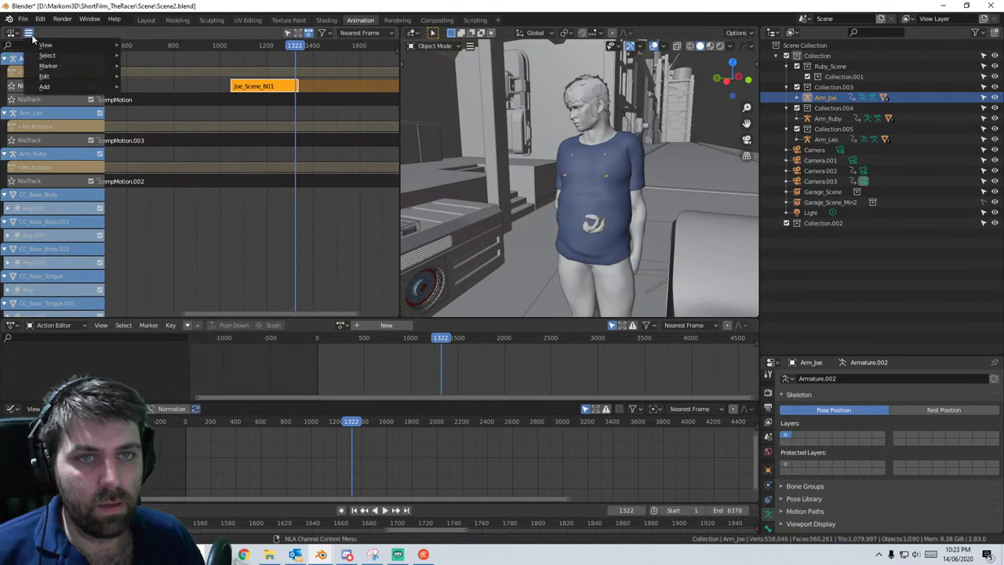
{"action": "mouse_move", "coordinate": [47, 46]}
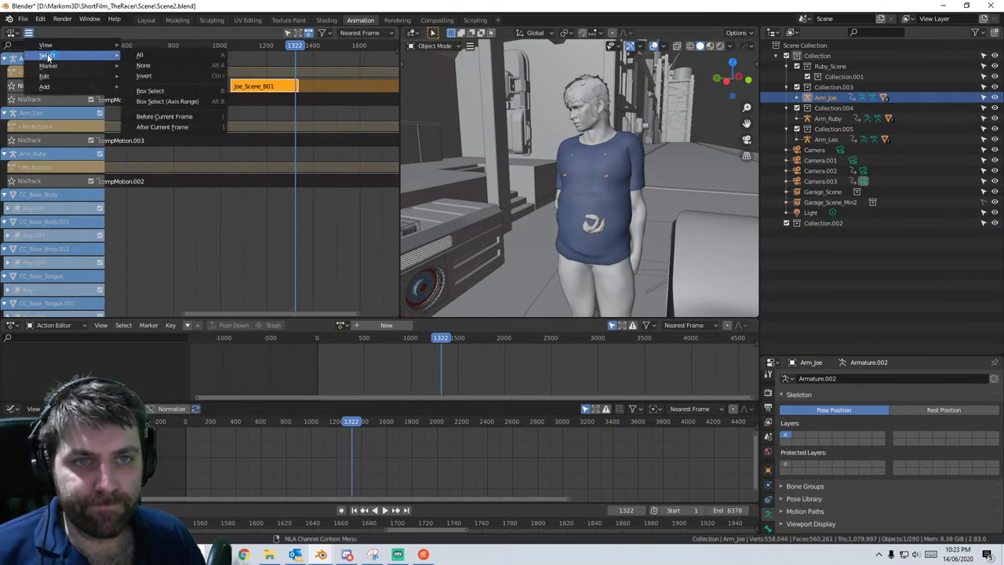
{"action": "mouse_move", "coordinate": [50, 85]}
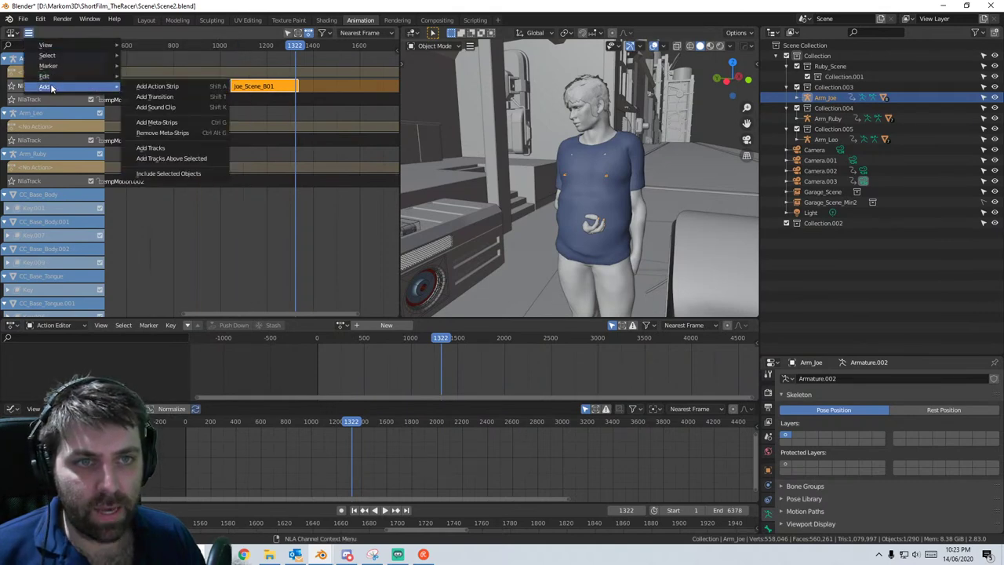
{"action": "left_click", "coordinate": [157, 87]}
{"action": "key", "text": "Escape"}
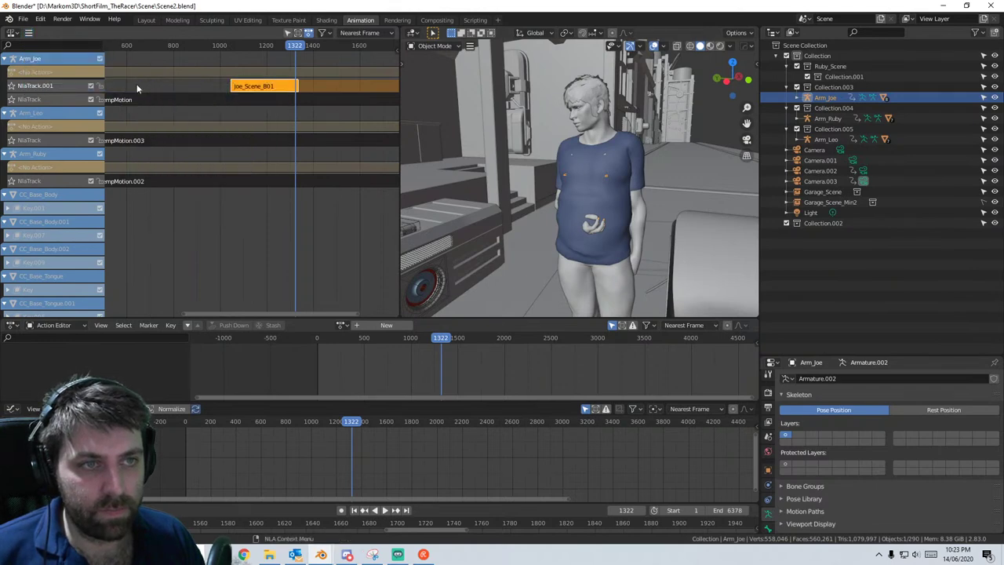
{"action": "left_click", "coordinate": [28, 32]}
{"action": "mouse_move", "coordinate": [86, 86]}
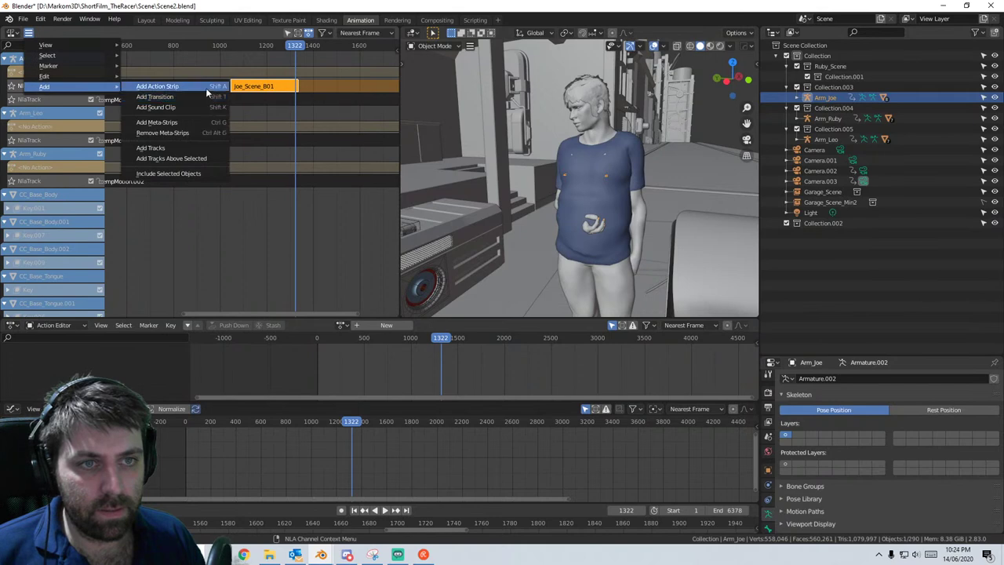
{"action": "left_click", "coordinate": [183, 148]}
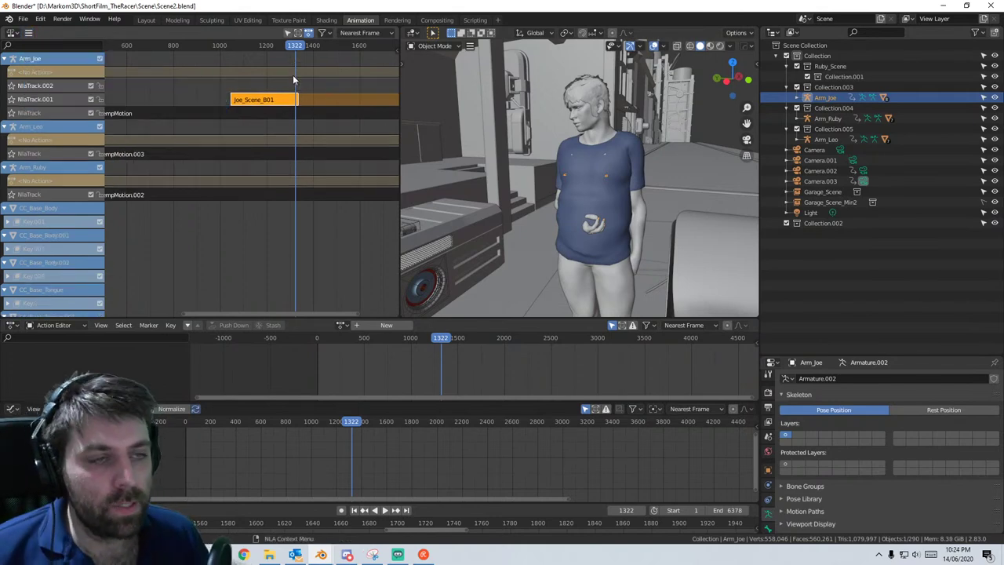
{"action": "key", "text": "shift+a"}
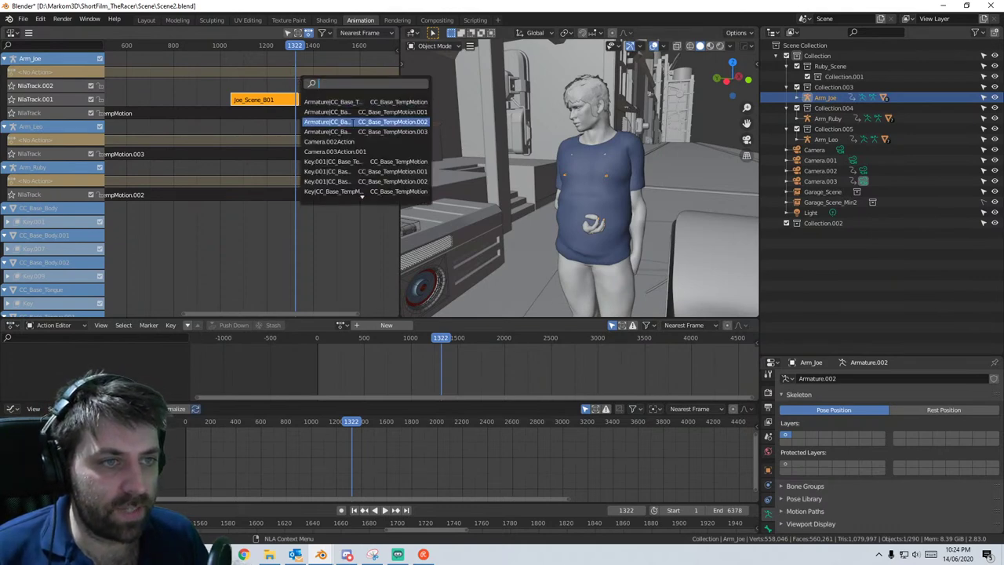
{"action": "scroll", "coordinate": [326, 171], "scroll_direction": "down", "scroll_amount": 9}
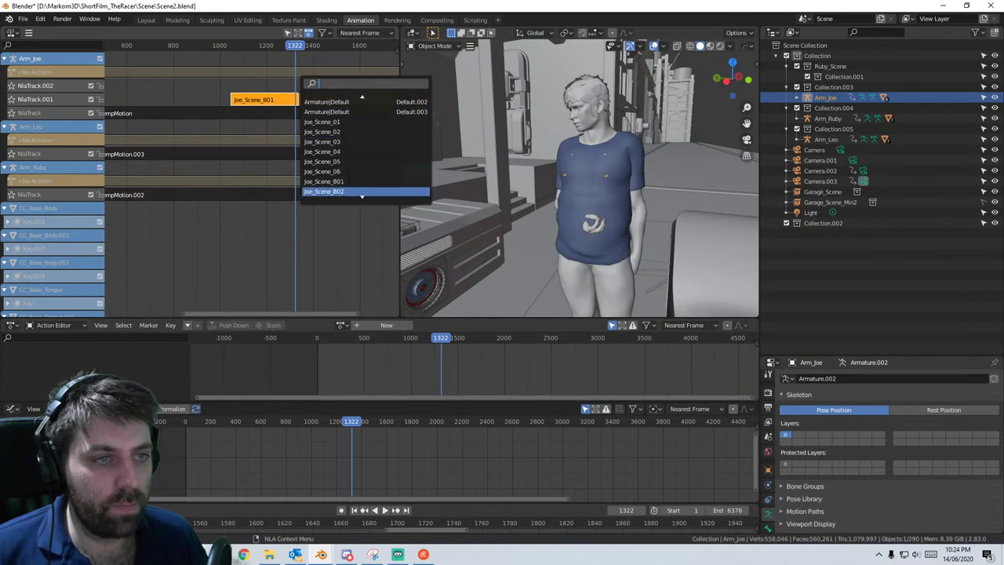
{"action": "left_click", "coordinate": [283, 81]}
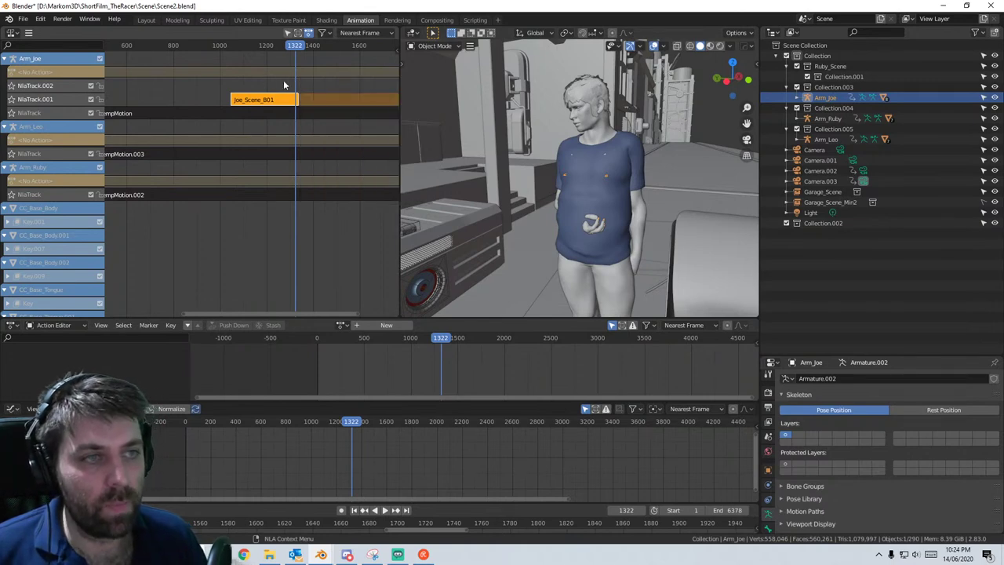
- Select Joe's body mesh, push its Key.001 shape-key action down to a track, and delete the new strip to leave that track empty
{"action": "left_click", "coordinate": [581, 135]}
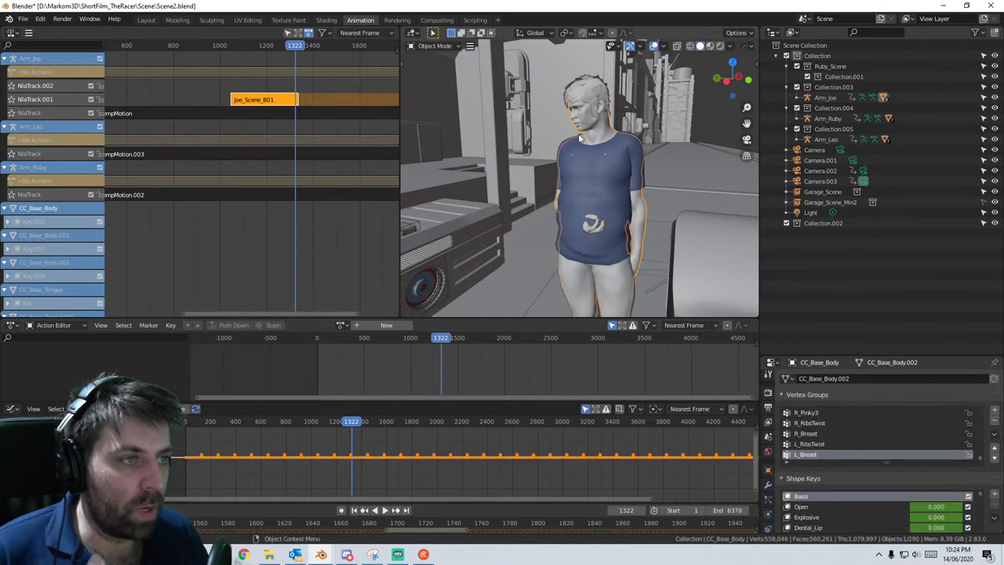
{"action": "middle_click_drag", "start_coordinate": [298, 278], "coordinate": [302, 39]}
{"action": "middle_click_drag", "start_coordinate": [273, 178], "coordinate": [285, 159]}
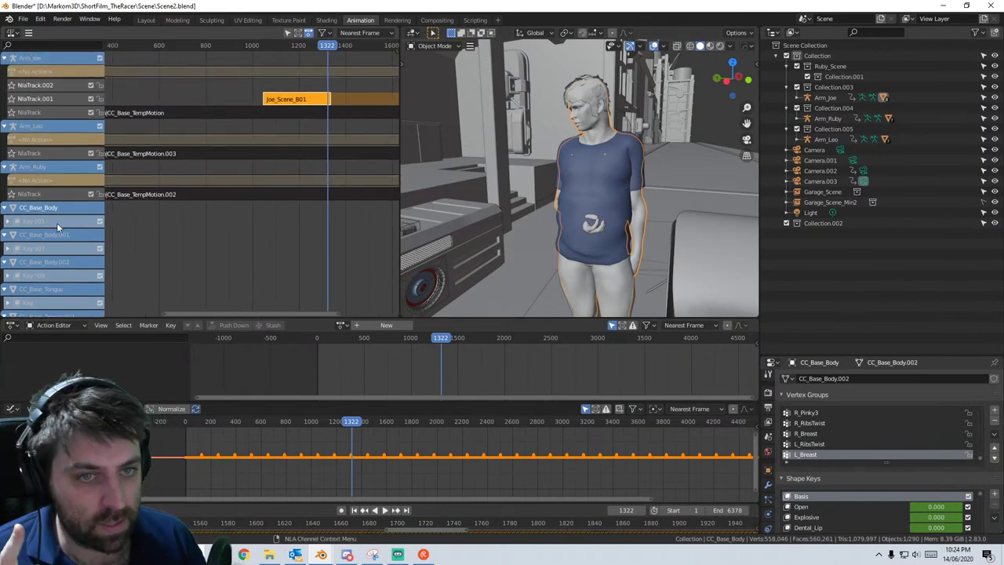
{"action": "scroll", "coordinate": [140, 269], "scroll_direction": "down", "scroll_amount": 2}
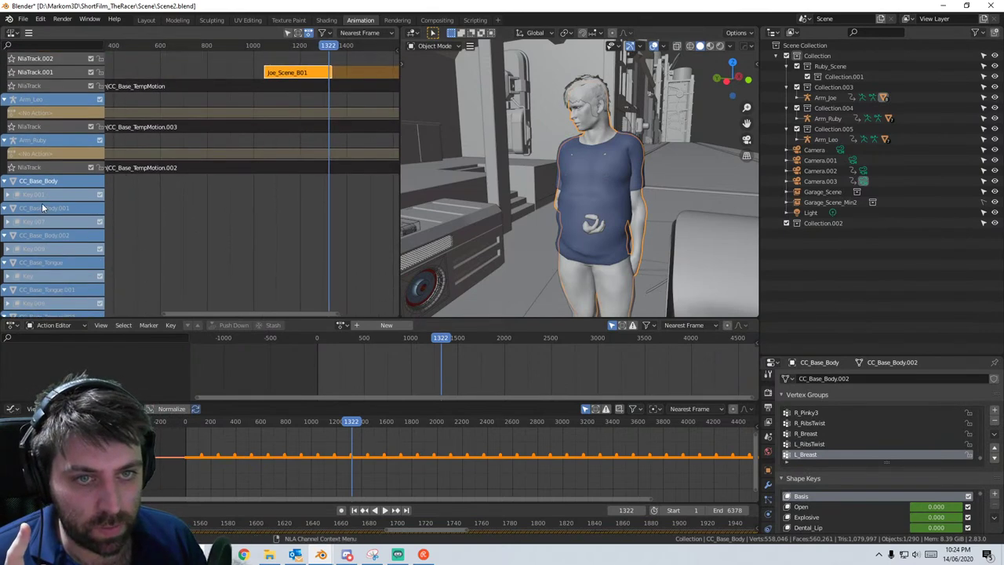
{"action": "left_click", "coordinate": [7, 196]}
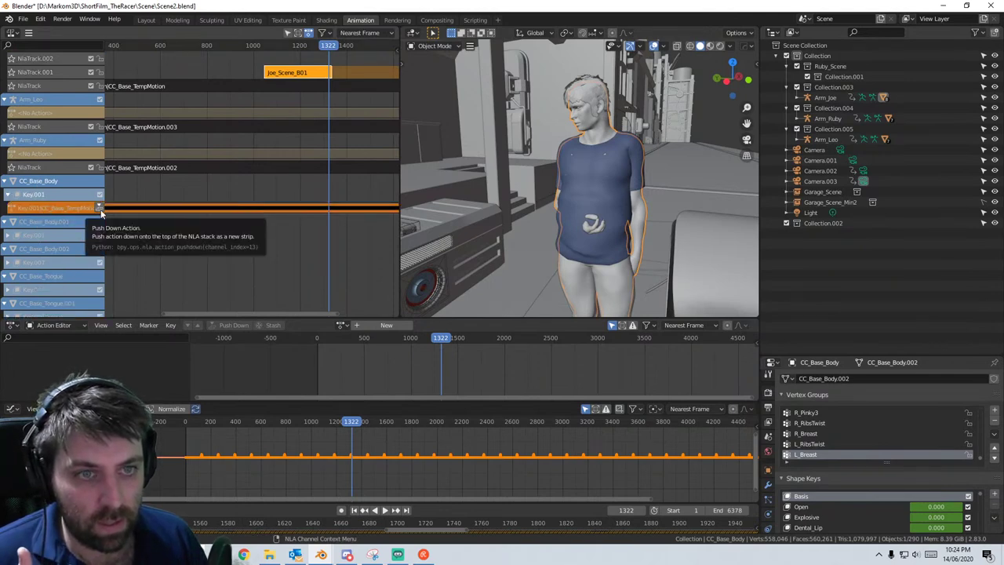
{"action": "left_click", "coordinate": [100, 208]}
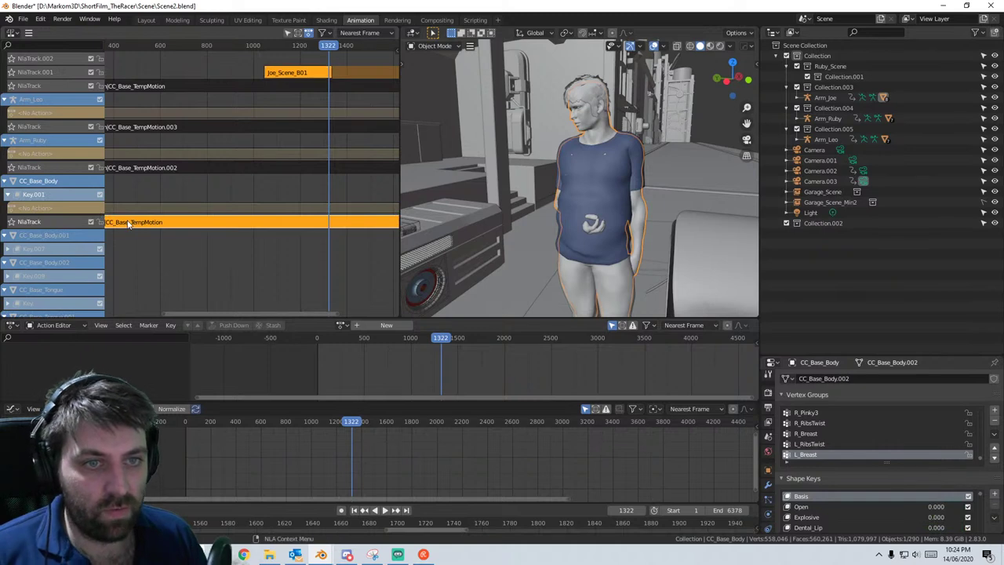
{"action": "left_click", "coordinate": [151, 223]}
{"action": "key", "text": "x"}
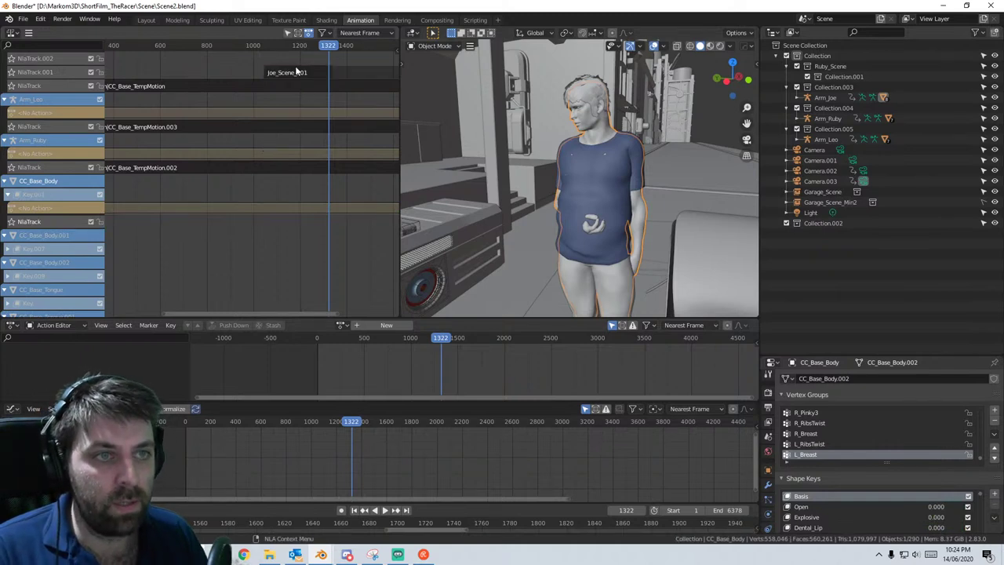
- Set the current frame to 1045 at the start of Joe_Scene_B01 and add a Joe_Scene_01 action strip to CC_Base_Body's empty shape-key track
{"action": "left_click_drag", "start_coordinate": [341, 44], "coordinate": [314, 48]}
{"action": "scroll", "coordinate": [264, 54], "scroll_direction": "up", "scroll_amount": 7}
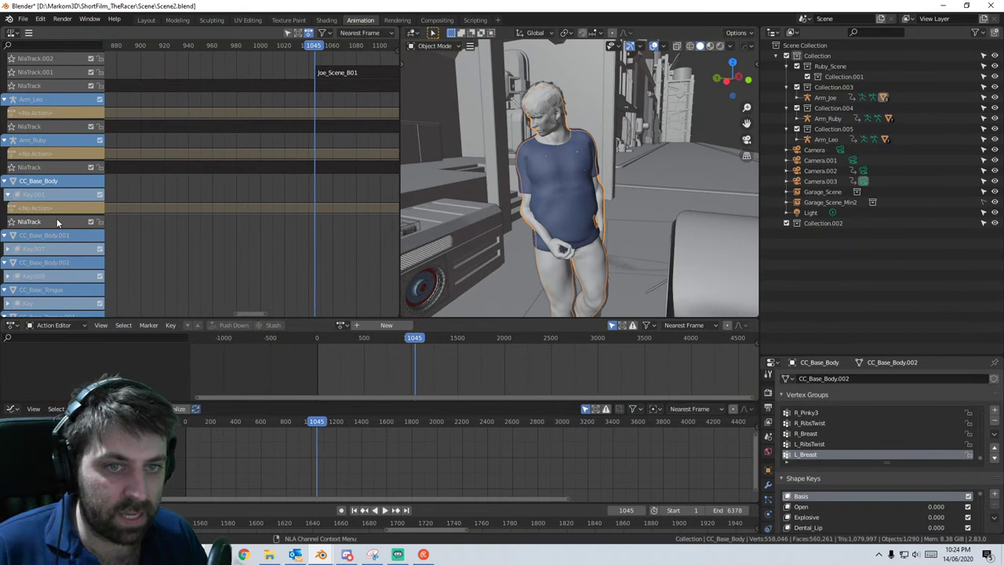
{"action": "key", "text": "shift+a"}
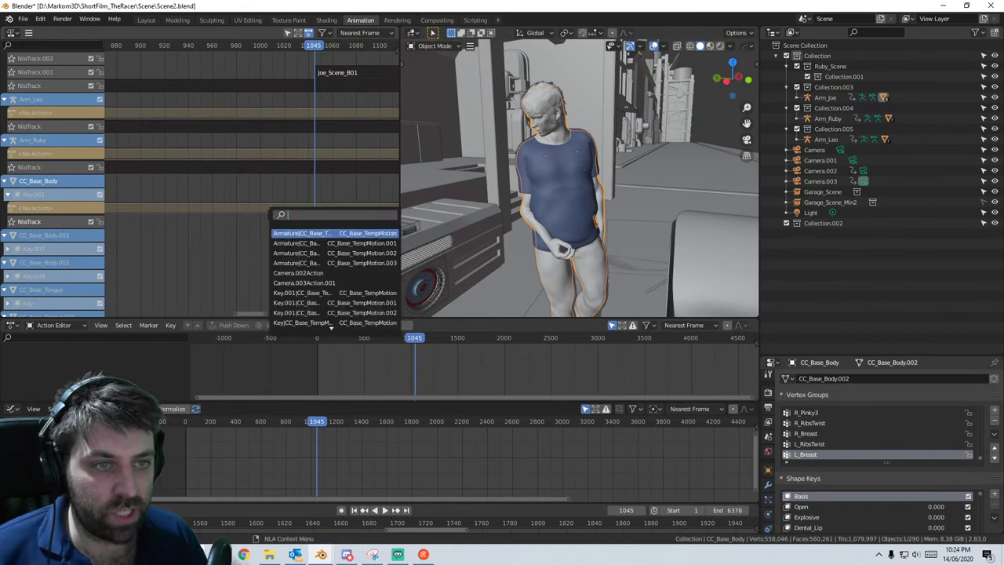
{"action": "scroll", "coordinate": [276, 217], "scroll_direction": "down", "scroll_amount": 17}
{"action": "key", "text": "Down"}
{"action": "key", "text": "Down"}
{"action": "key", "text": "Down"}
{"action": "key", "text": "Down"}
{"action": "key", "text": "Down"}
{"action": "key", "text": "Down"}
{"action": "key", "text": "Down"}
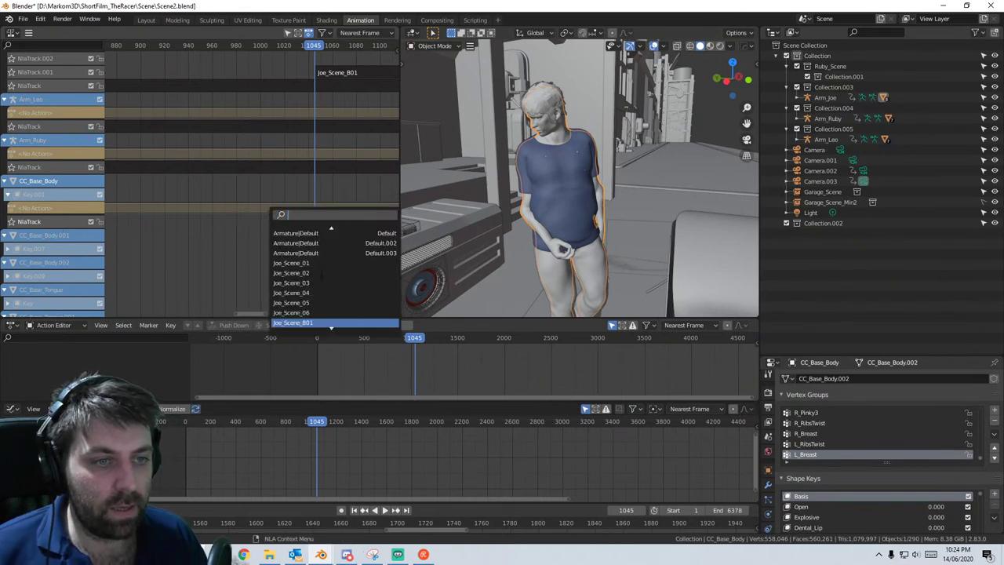
{"action": "left_click", "coordinate": [319, 263]}
{"action": "middle_click_drag", "start_coordinate": [322, 260], "coordinate": [198, 270]}
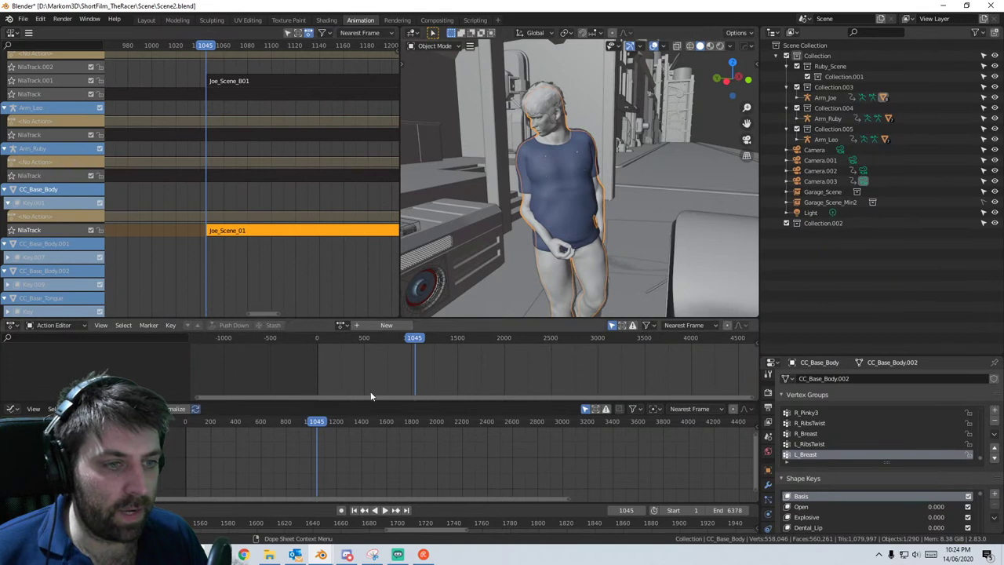
- Play the animation from frame 912 through the start of the Joe_Scene_01 strip
{"action": "left_click", "coordinate": [299, 421]}
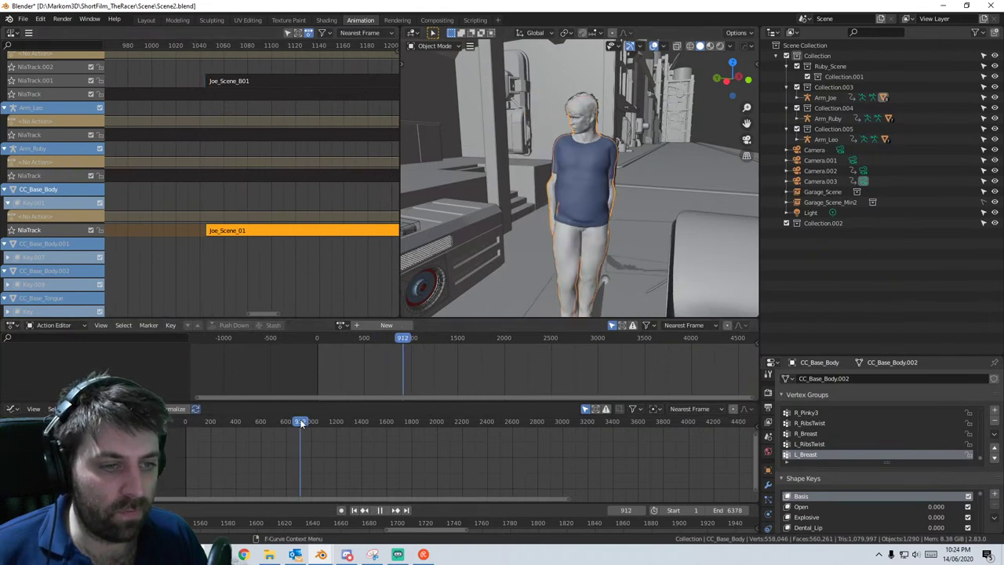
{"action": "key", "text": "space"}
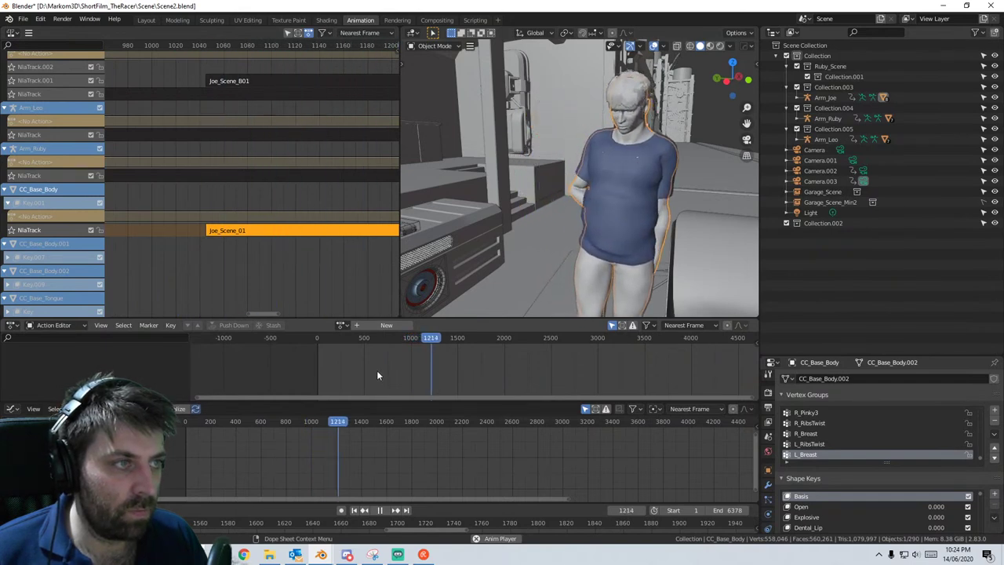
{"action": "key", "text": "space"}
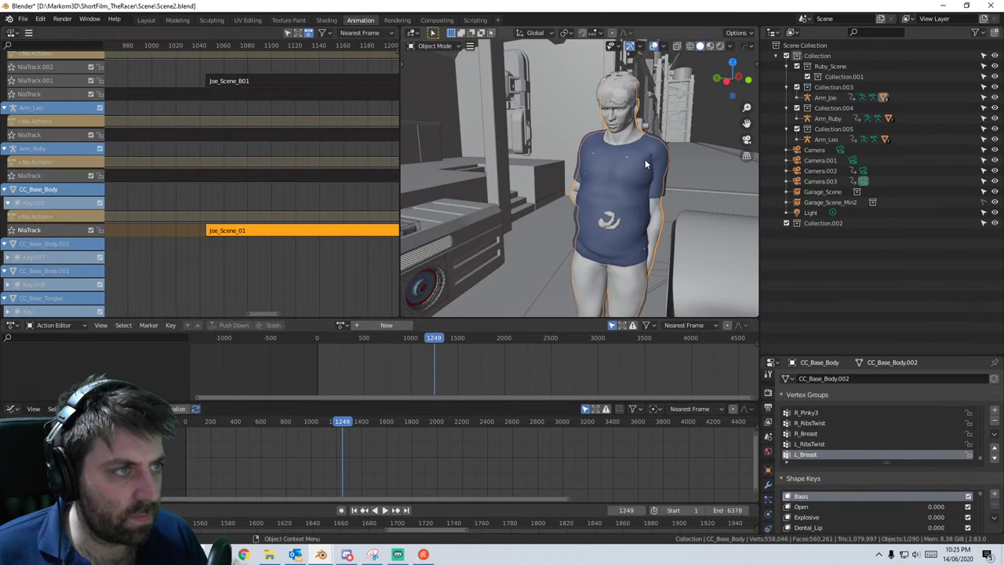
- Bring Joe's face closer into view and replay the animation from about frame 1100 to check his expression
{"action": "middle_click_drag", "start_coordinate": [657, 140], "coordinate": [601, 205]}
{"action": "scroll", "coordinate": [586, 163], "scroll_direction": "up", "scroll_amount": 4}
{"action": "left_click_drag", "start_coordinate": [341, 421], "coordinate": [323, 420]}
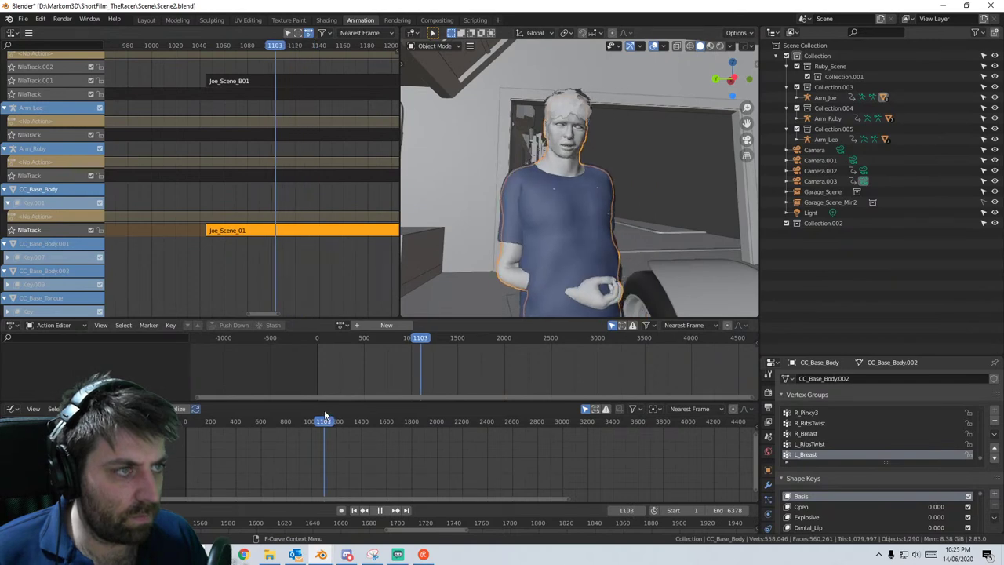
{"action": "key", "text": "space"}
{"action": "key", "text": "Right"}
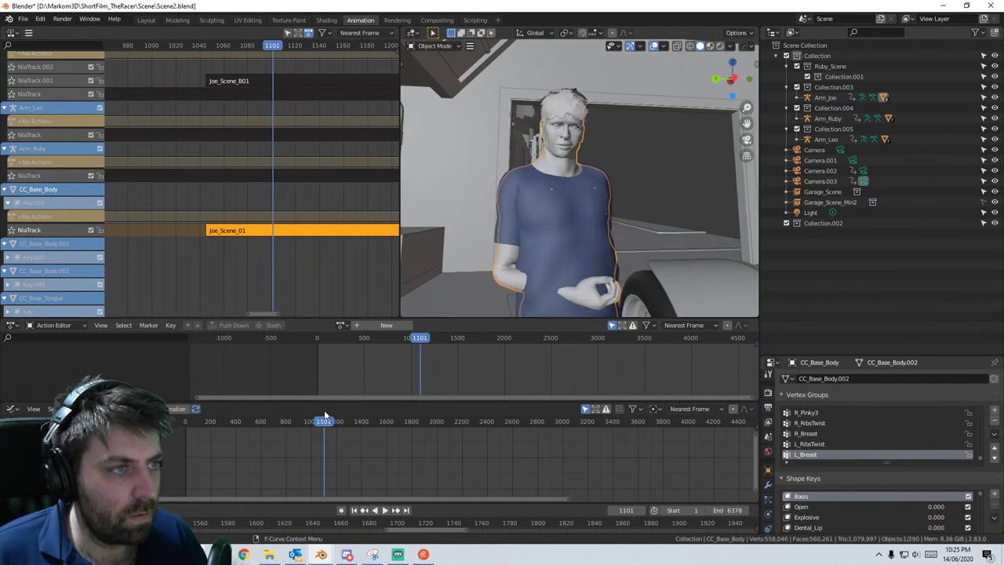
{"action": "key", "text": "space"}
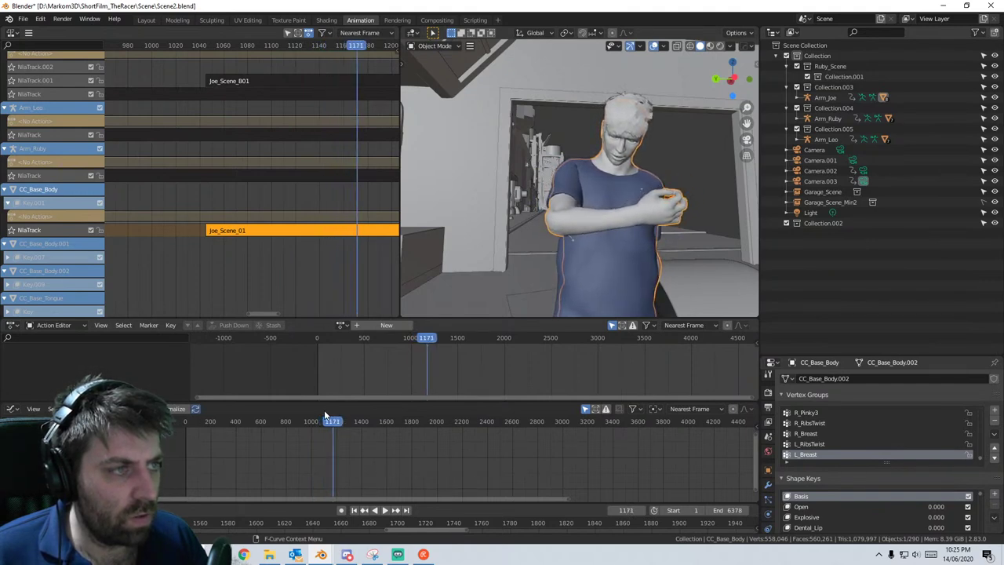
- Scrub along the Joe_Scene_B01 and Joe_Scene_01 strips and set the current frame to 1317, just past the end of Joe_Scene_B01
{"action": "scroll", "coordinate": [289, 286], "scroll_direction": "down", "scroll_amount": 5}
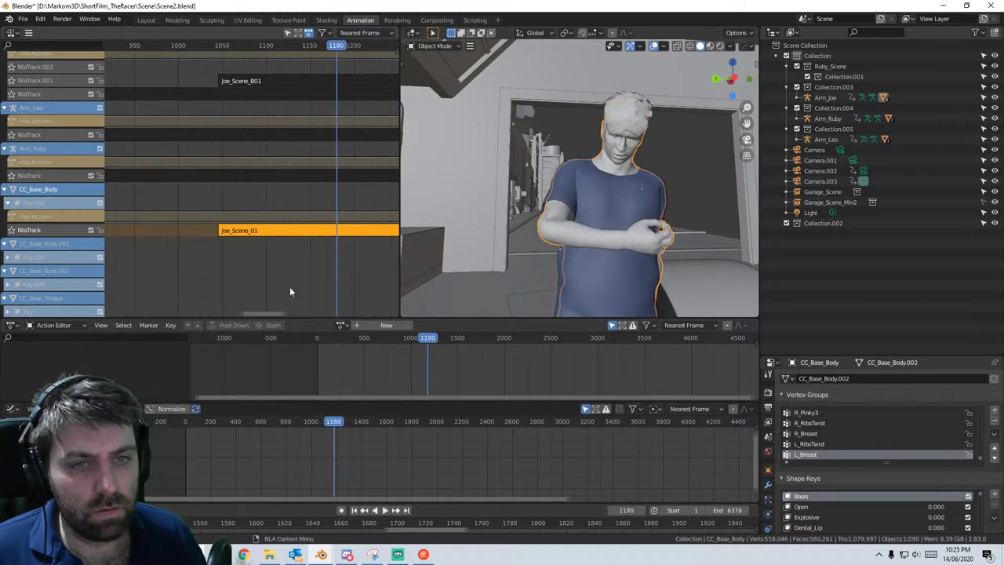
{"action": "middle_click_drag", "start_coordinate": [288, 284], "coordinate": [230, 304]}
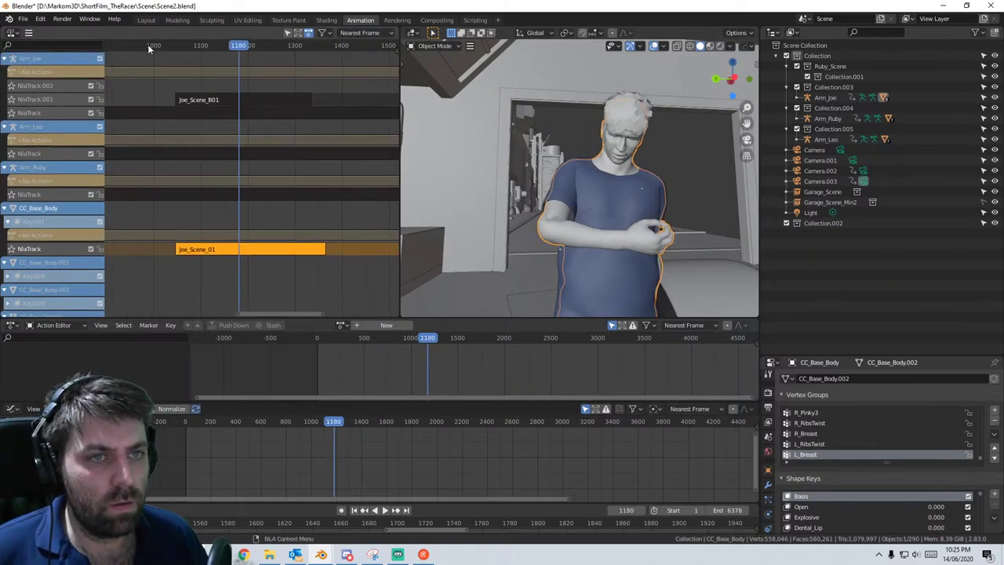
{"action": "scroll", "coordinate": [248, 141], "scroll_direction": "down", "scroll_amount": 2}
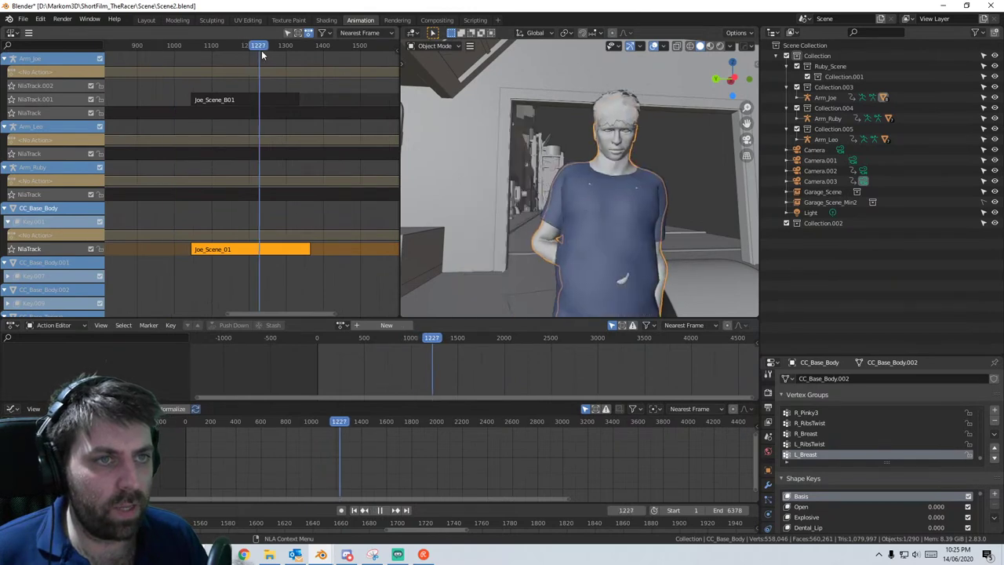
{"action": "key", "text": "space"}
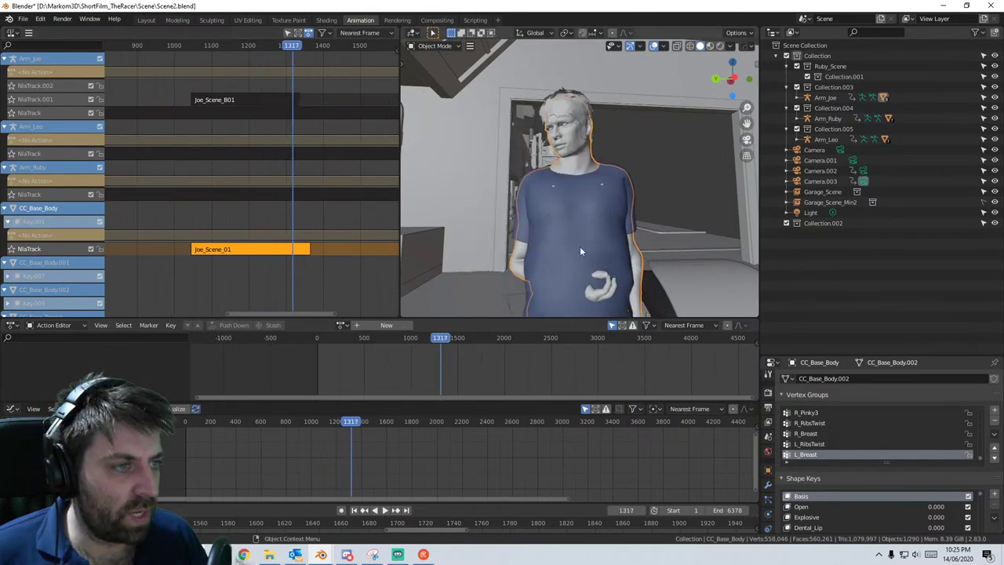
- Select Joe's armature, Arm_Joe, in the 3D viewport in place of his body mesh
{"action": "left_click", "coordinate": [552, 186]}
{"action": "left_click", "coordinate": [553, 186]}
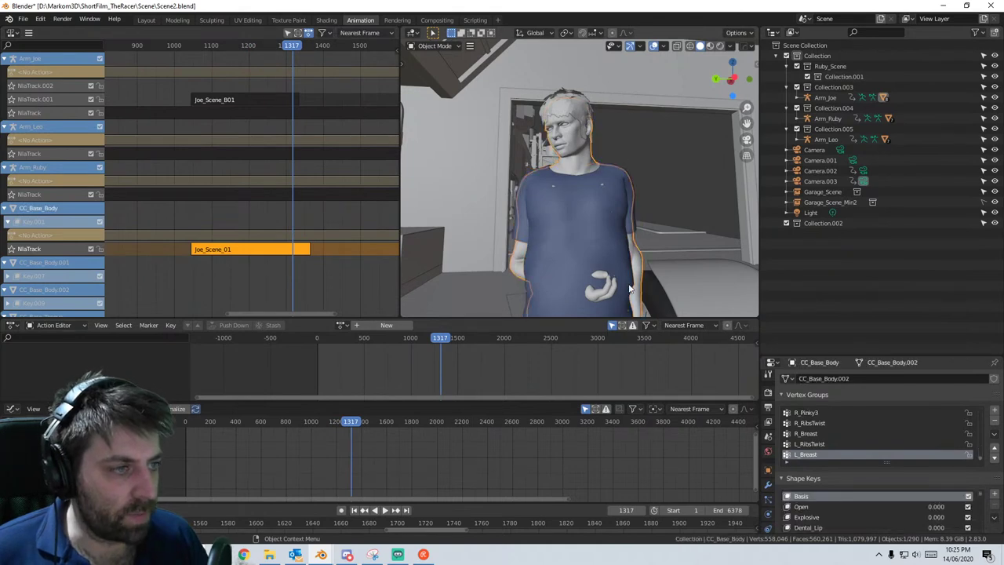
{"action": "key", "text": "z"}
{"action": "left_click", "coordinate": [694, 267]}
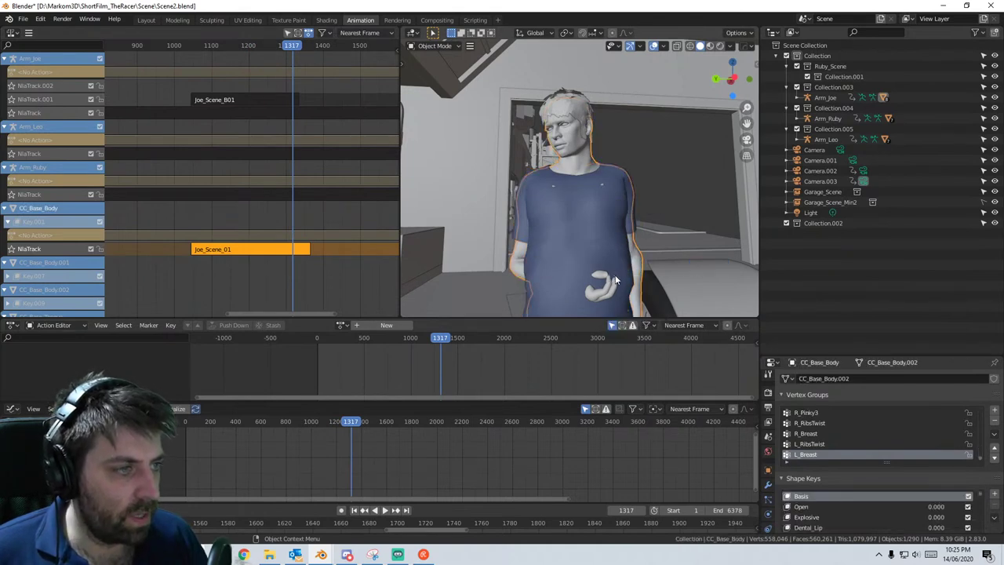
{"action": "left_click", "coordinate": [614, 274]}
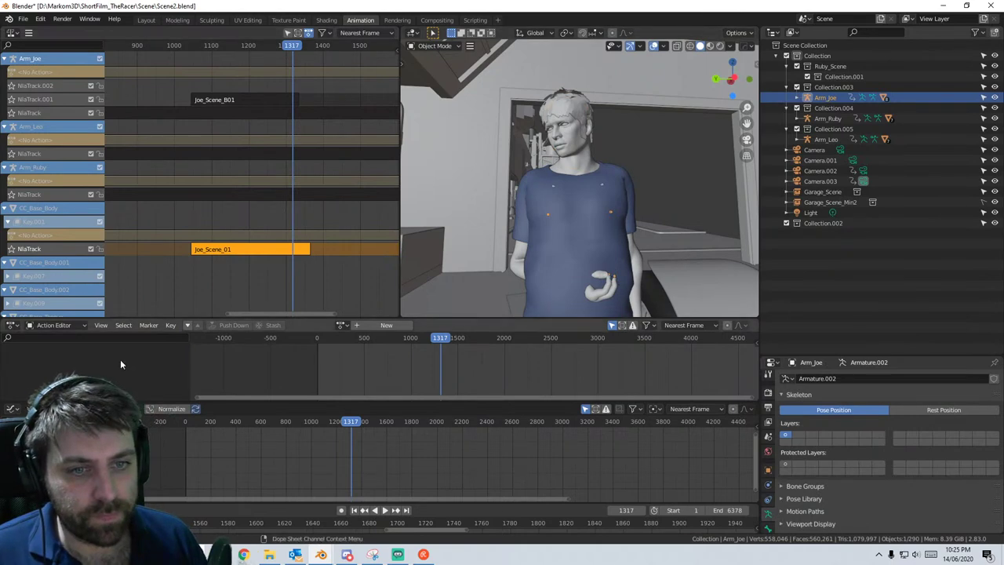
{"action": "left_click", "coordinate": [12, 32]}
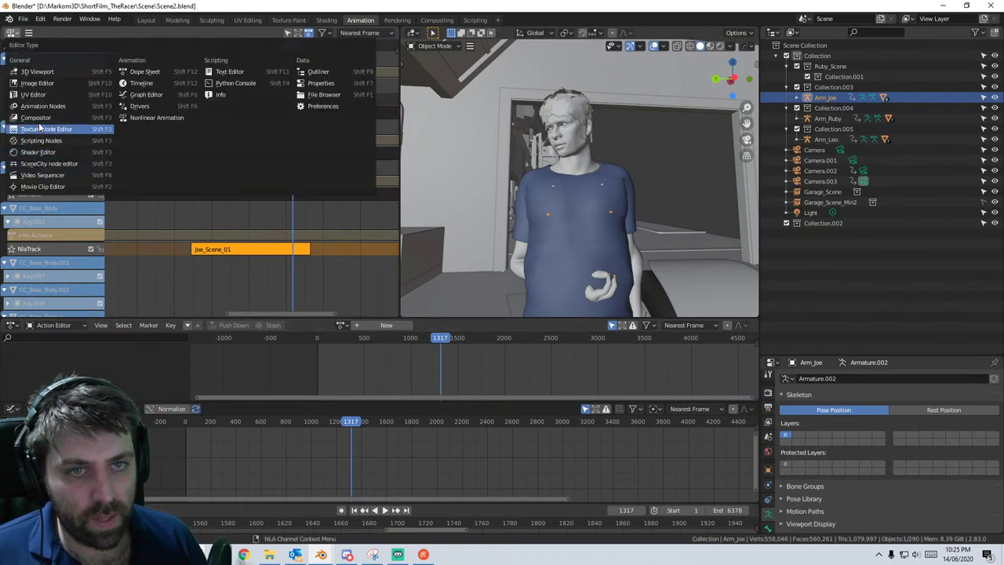
{"action": "left_click", "coordinate": [141, 94]}
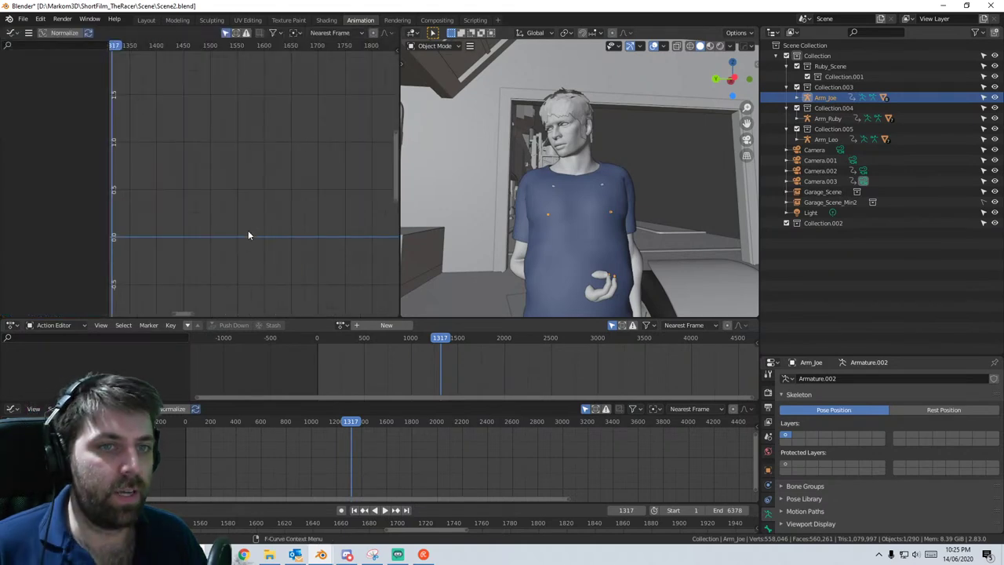
{"action": "left_click", "coordinate": [343, 324]}
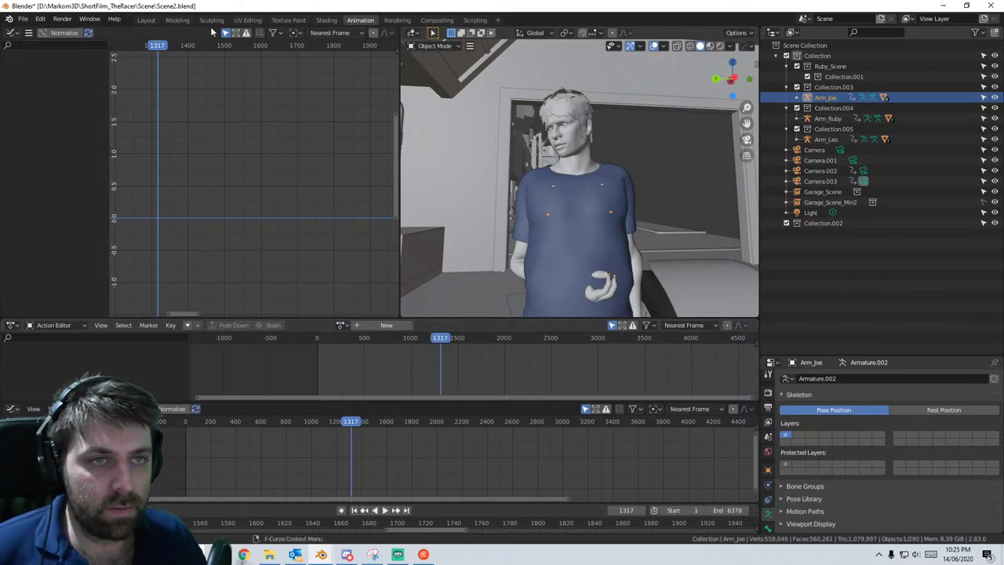
{"action": "left_click", "coordinate": [13, 34]}
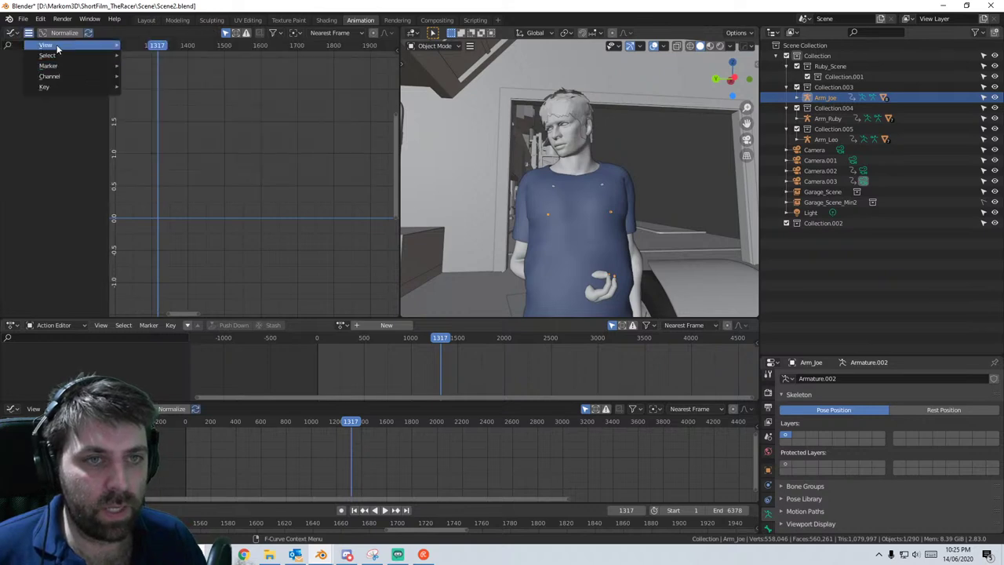
{"action": "mouse_move", "coordinate": [28, 33]}
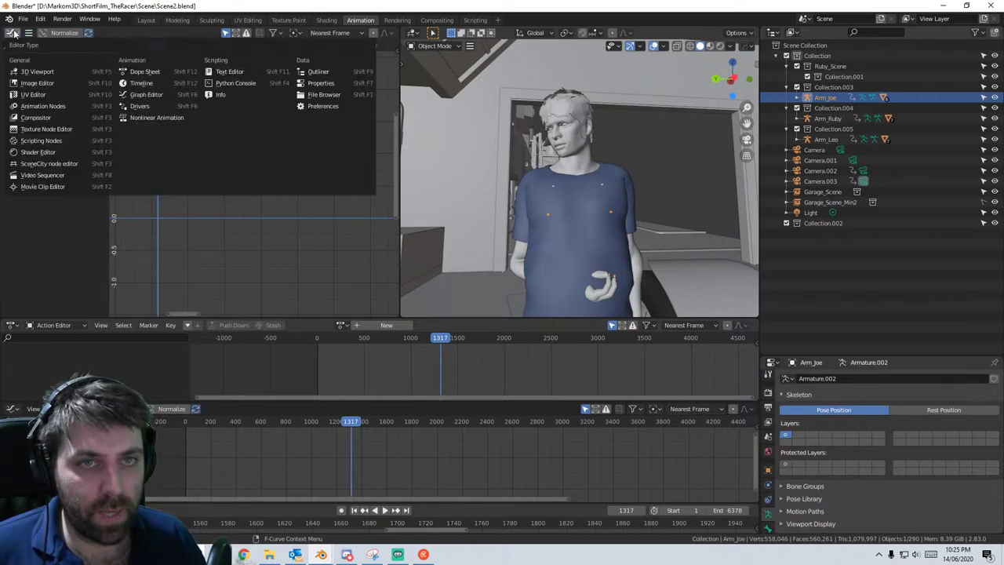
{"action": "left_click", "coordinate": [13, 33]}
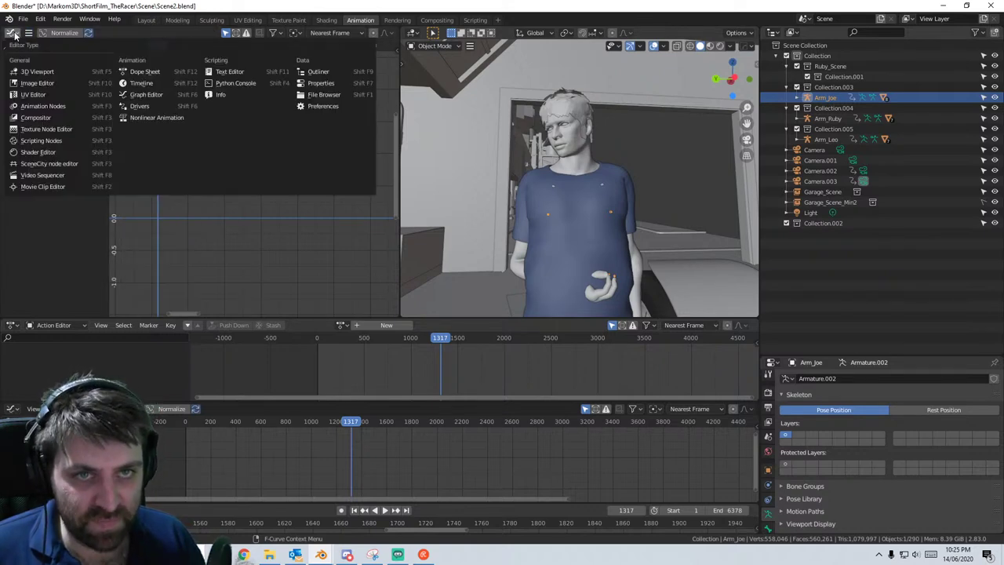
{"action": "left_click", "coordinate": [154, 116]}
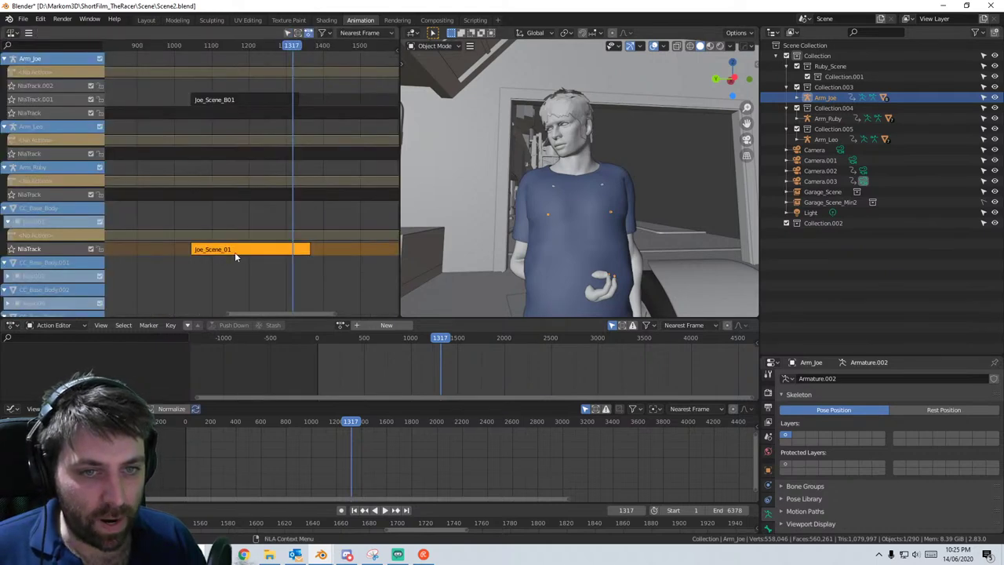
- Select Arm_Joe's base CC_Base_TempMotion strip and enter tweak mode on its action
{"action": "middle_click_drag", "start_coordinate": [226, 268], "coordinate": [239, 154]}
{"action": "scroll", "coordinate": [239, 154], "scroll_direction": "down", "scroll_amount": 8}
{"action": "middle_click_drag", "start_coordinate": [216, 74], "coordinate": [229, 149]}
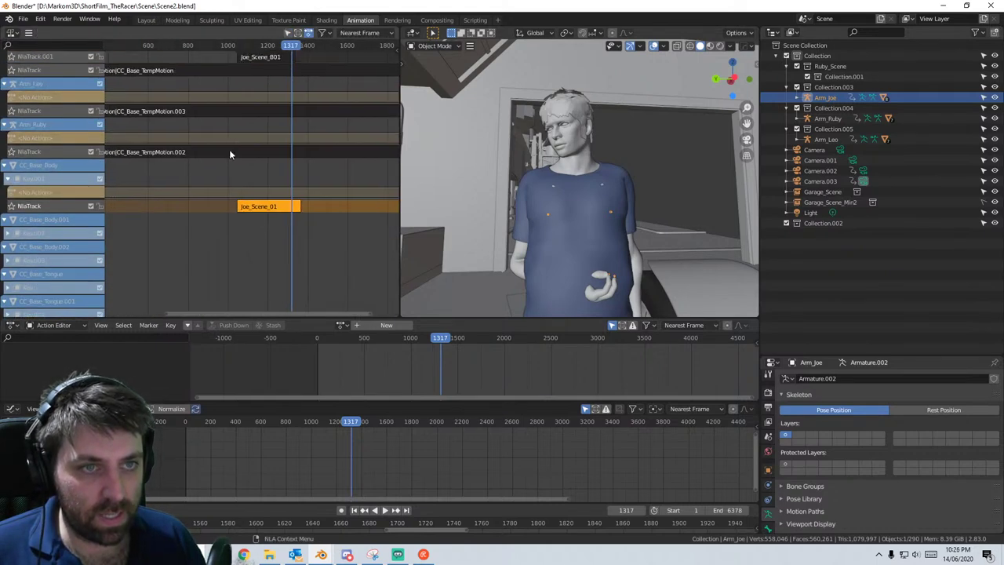
{"action": "scroll", "coordinate": [231, 145], "scroll_direction": "up", "scroll_amount": 3}
{"action": "scroll", "coordinate": [231, 130], "scroll_direction": "left", "scroll_amount": 5, "text": "ctrl"}
{"action": "left_click", "coordinate": [232, 113]}
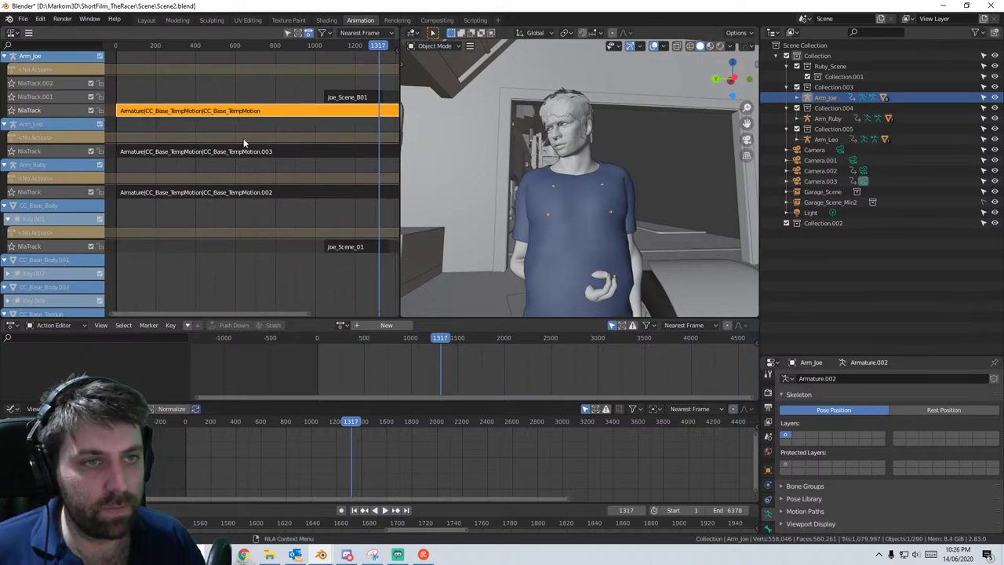
{"action": "key", "text": "Tab"}
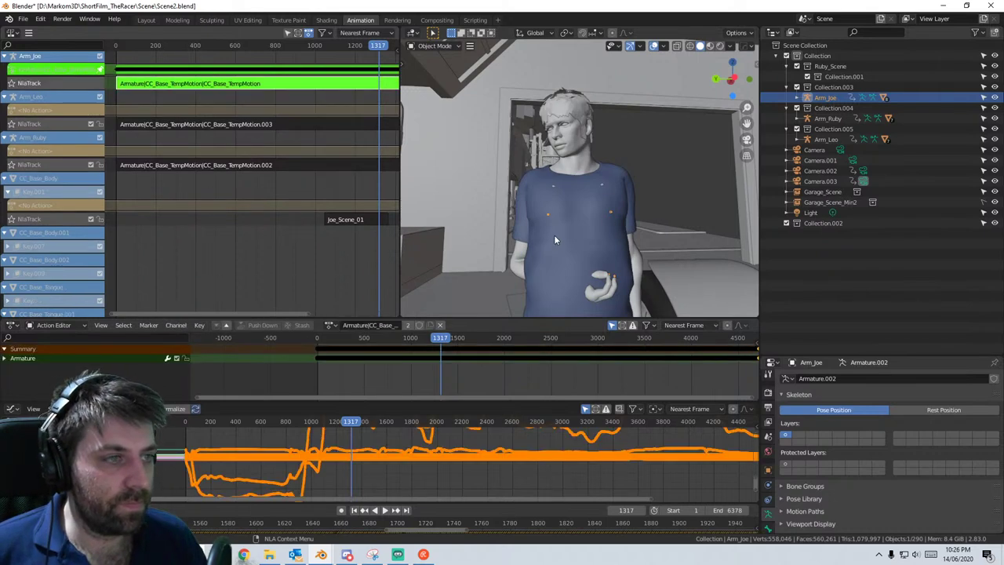
- Switch Arm_Joe to Pose Mode and show the 3D viewport in wireframe so the bones are exposed
{"action": "left_click", "coordinate": [421, 46]}
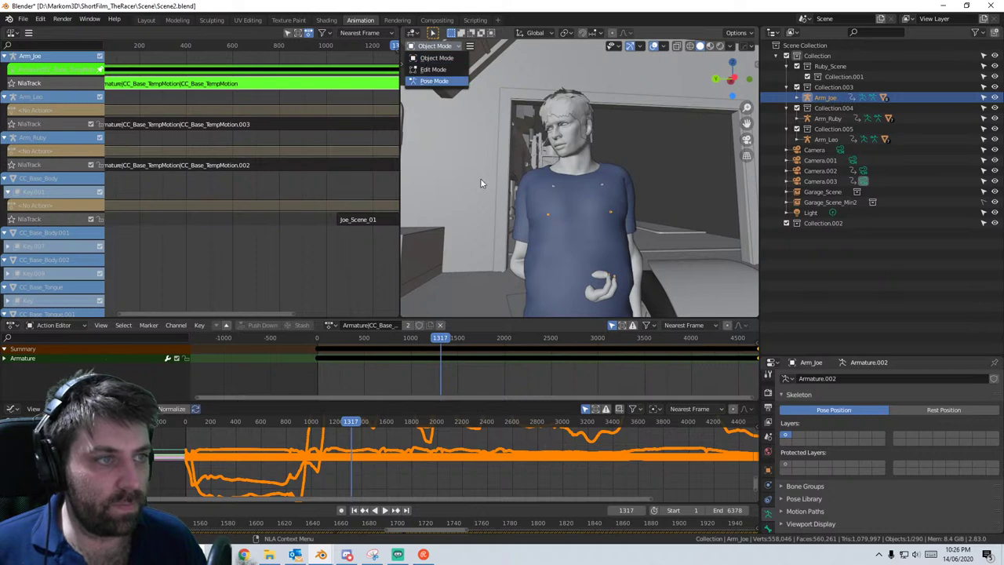
{"action": "key", "text": "Return"}
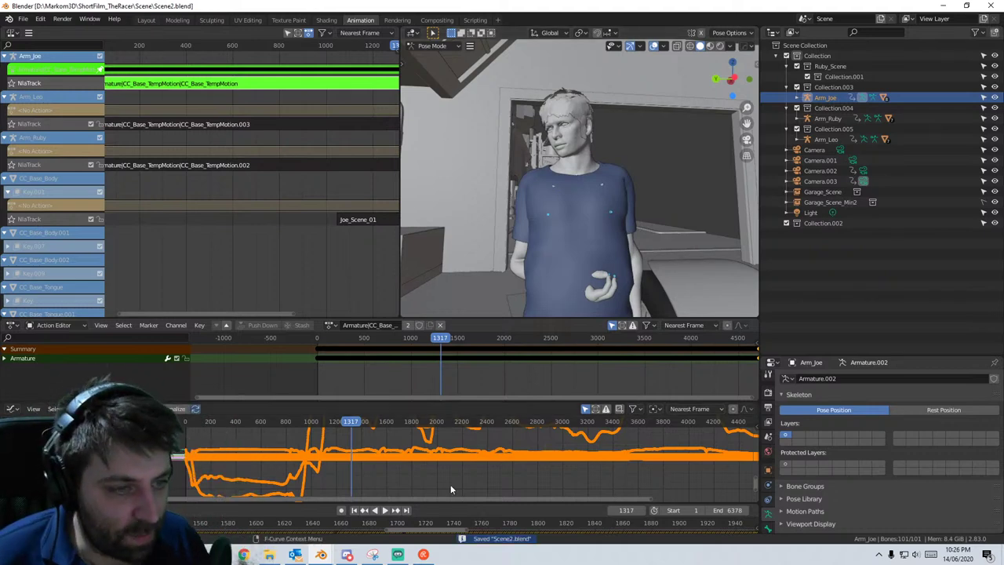
{"action": "key", "text": "z"}
{"action": "left_click", "coordinate": [524, 206]}
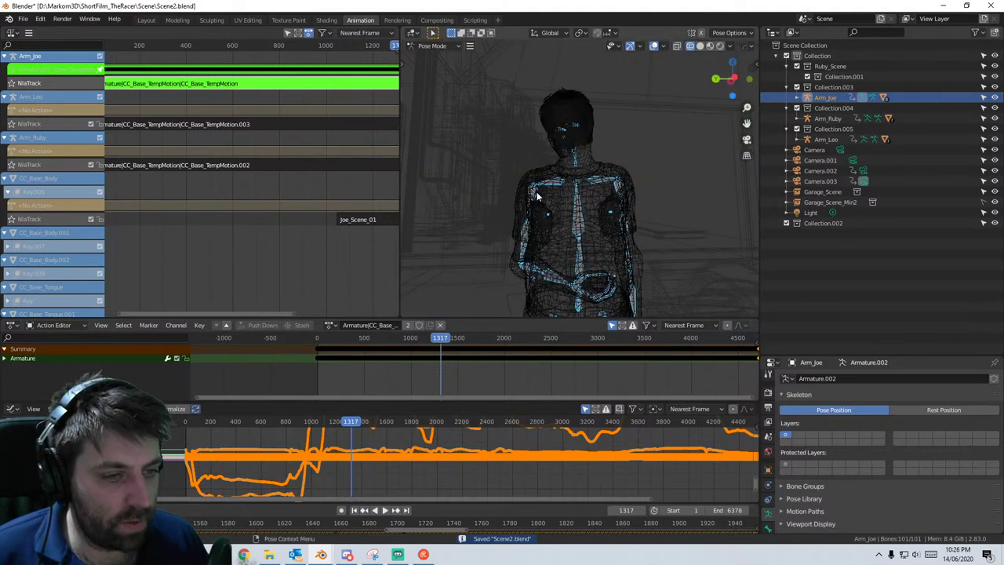
- Select all of Arm_Joe's bones in Pose Mode so every bone's curves are loaded in the graph editor
{"action": "left_click", "coordinate": [536, 195]}
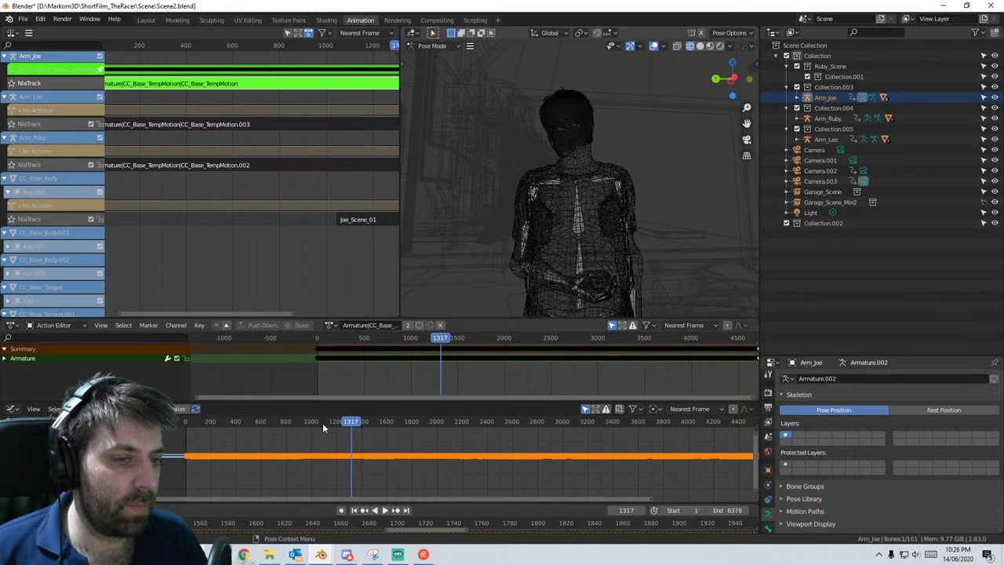
{"action": "key", "text": "a"}
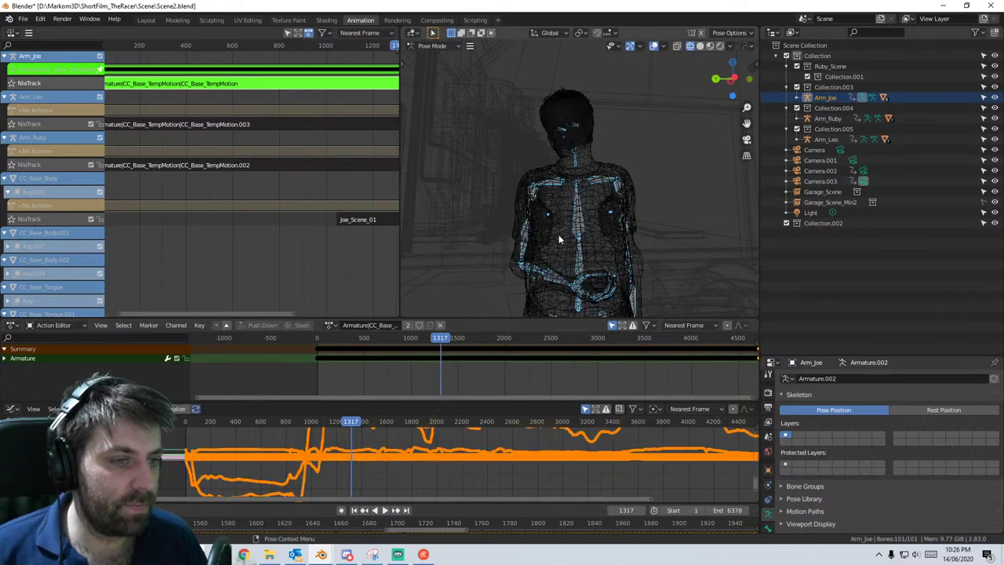
{"action": "key", "text": "alt+a"}
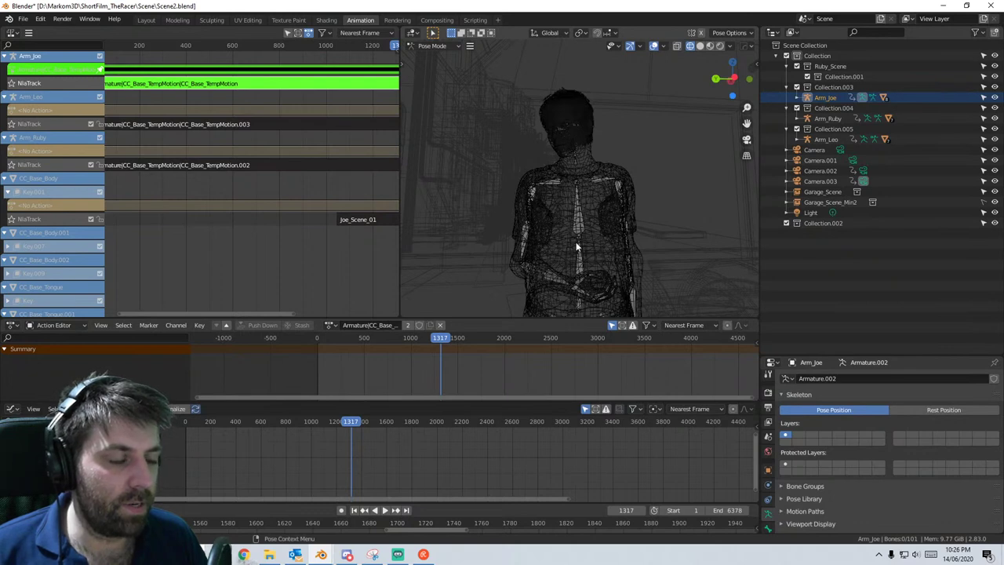
{"action": "key", "text": "a"}
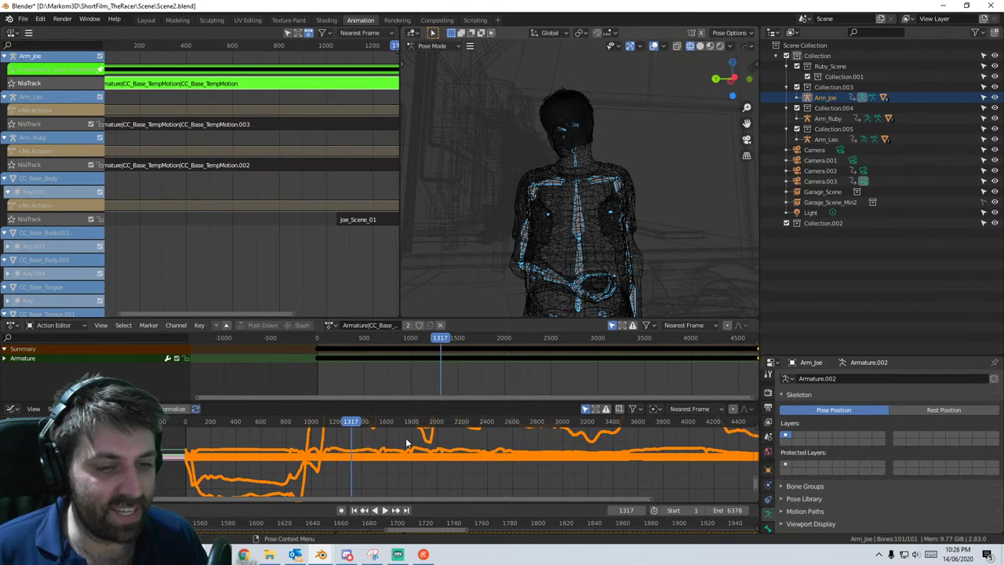
- Search the operators for "clean" over the graph editor and run the cleanViewport command
{"action": "key", "text": "F3"}
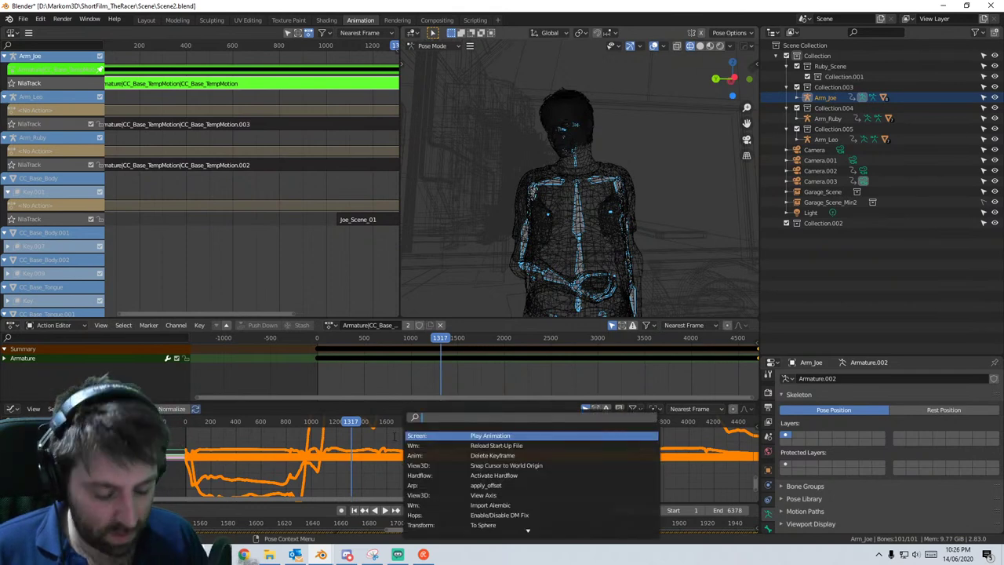
{"action": "type", "text": "clean"}
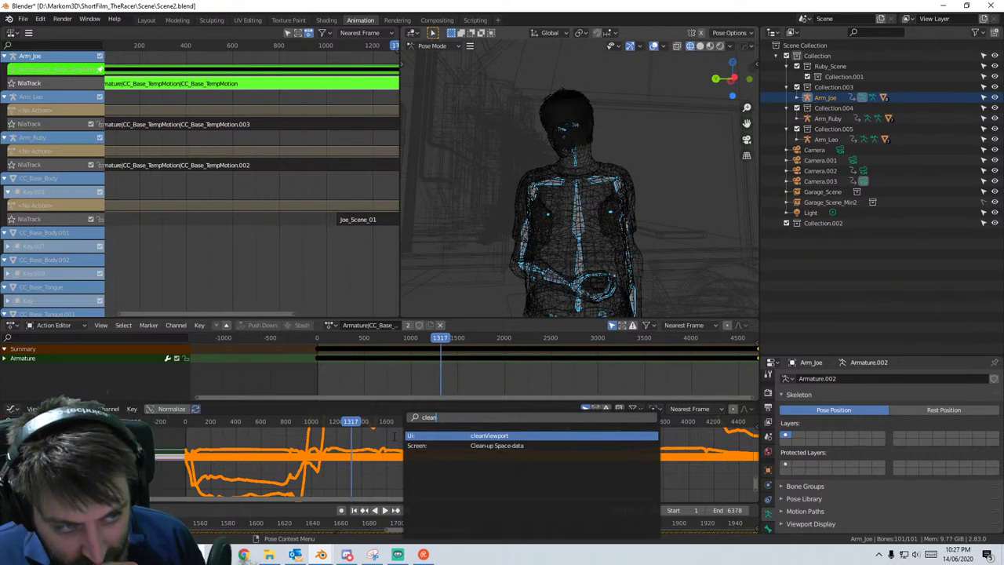
{"action": "key", "text": "Return"}
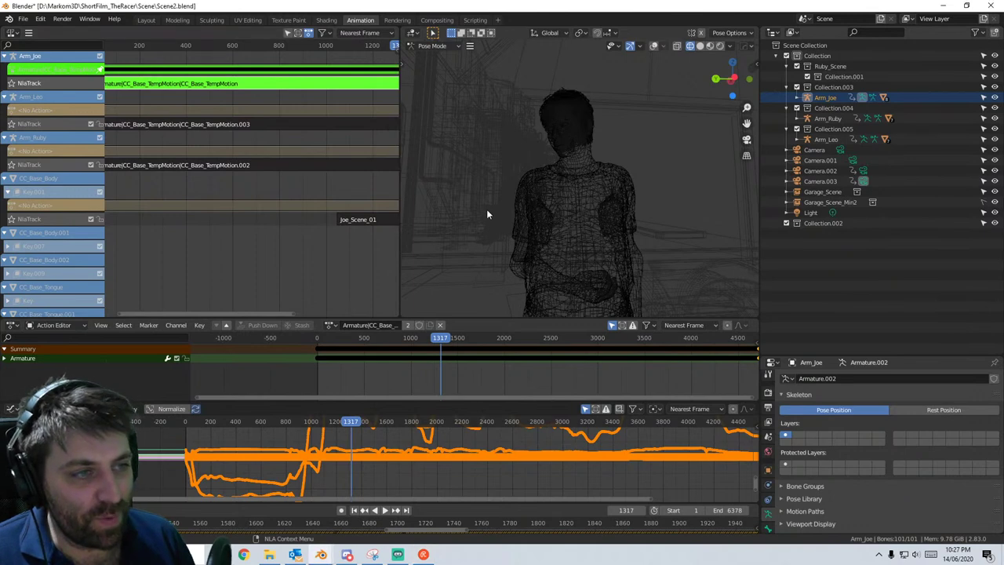
- Select all keyframes of Joe's bone curves in the graph editor and run Clean Keyframes on them
{"action": "scroll", "coordinate": [382, 453], "scroll_direction": "down", "scroll_amount": 2}
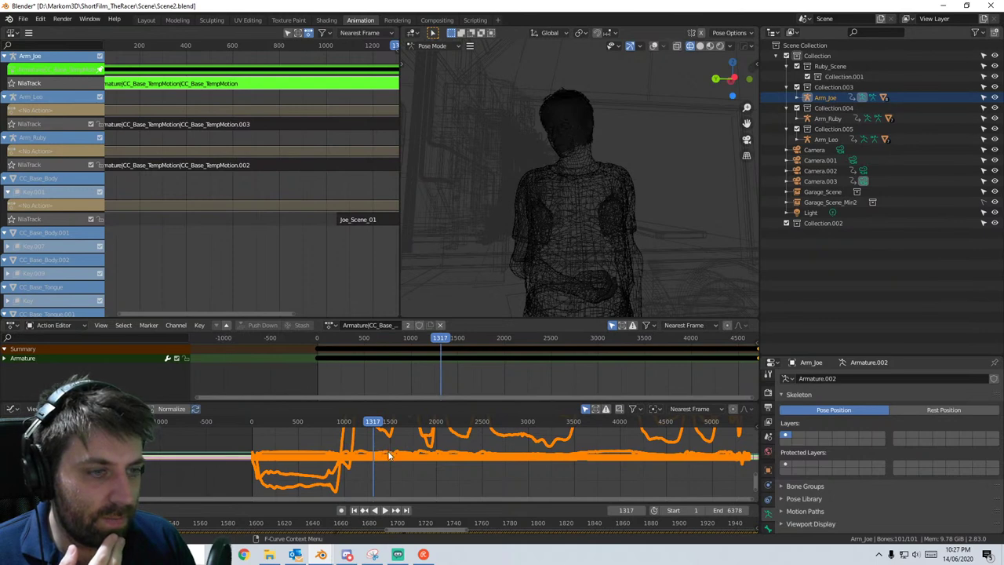
{"action": "left_click", "coordinate": [330, 454]}
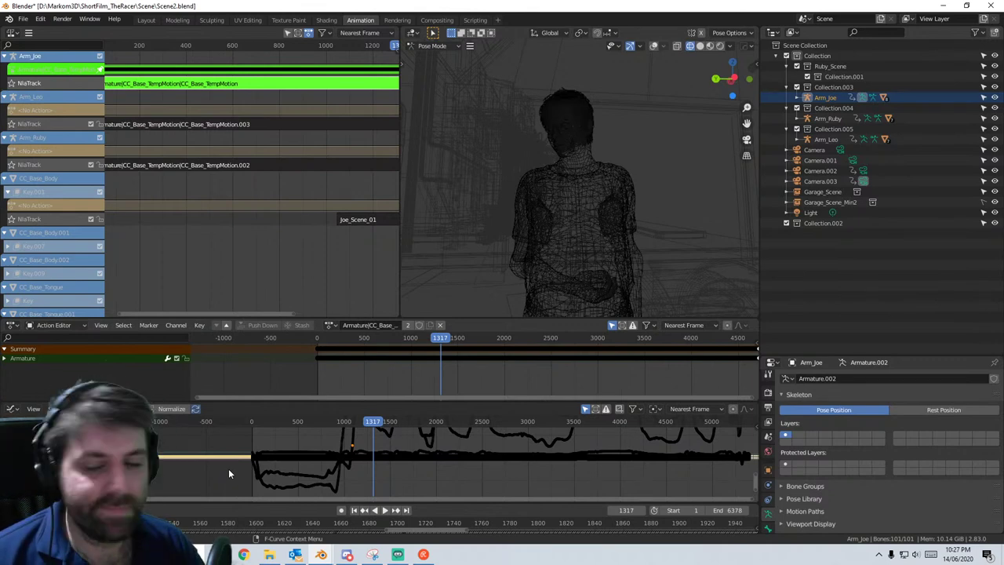
{"action": "key", "text": "a"}
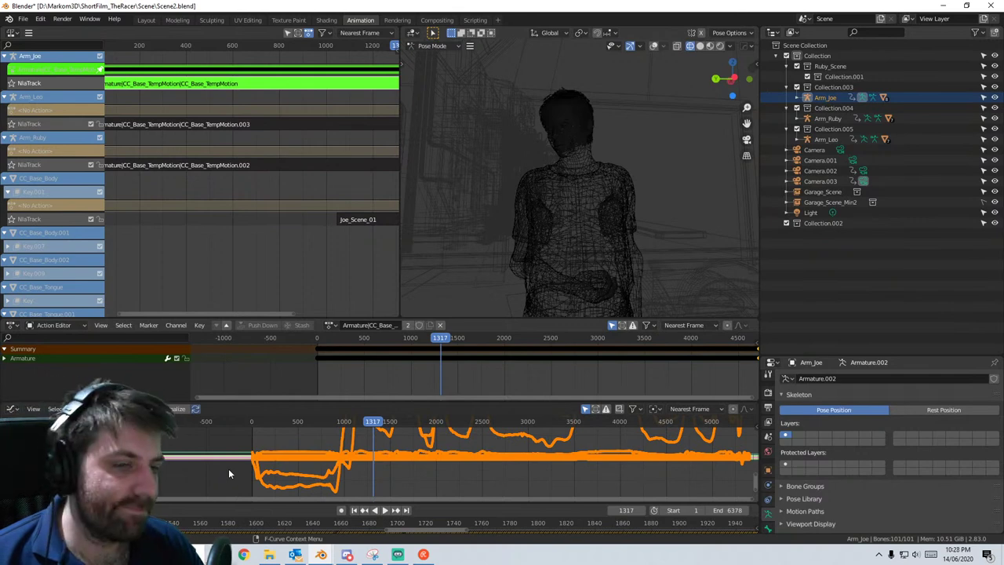
{"action": "key", "text": "F3"}
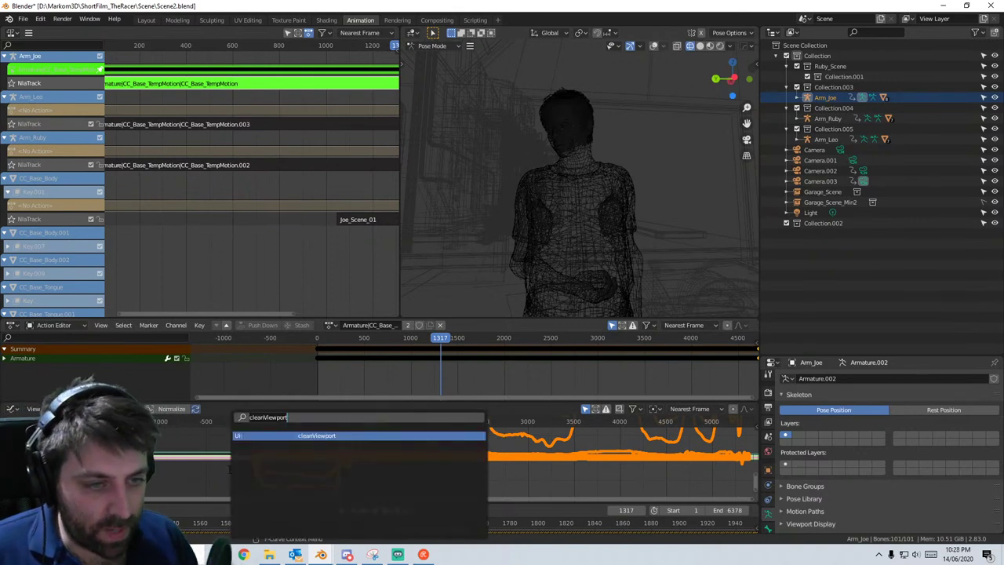
{"action": "type", "text": "clean"}
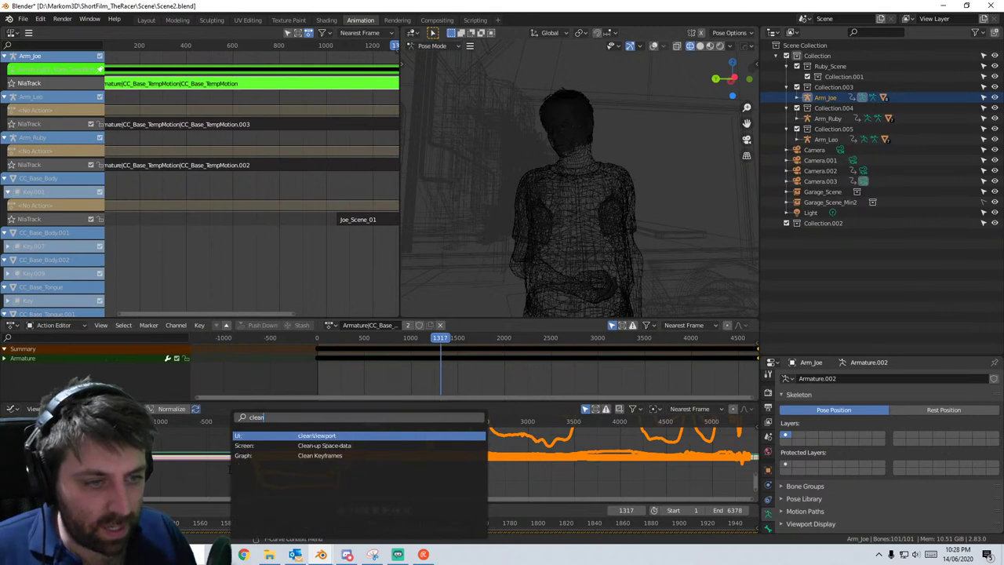
{"action": "key", "text": "Down"}
{"action": "key", "text": "Down"}
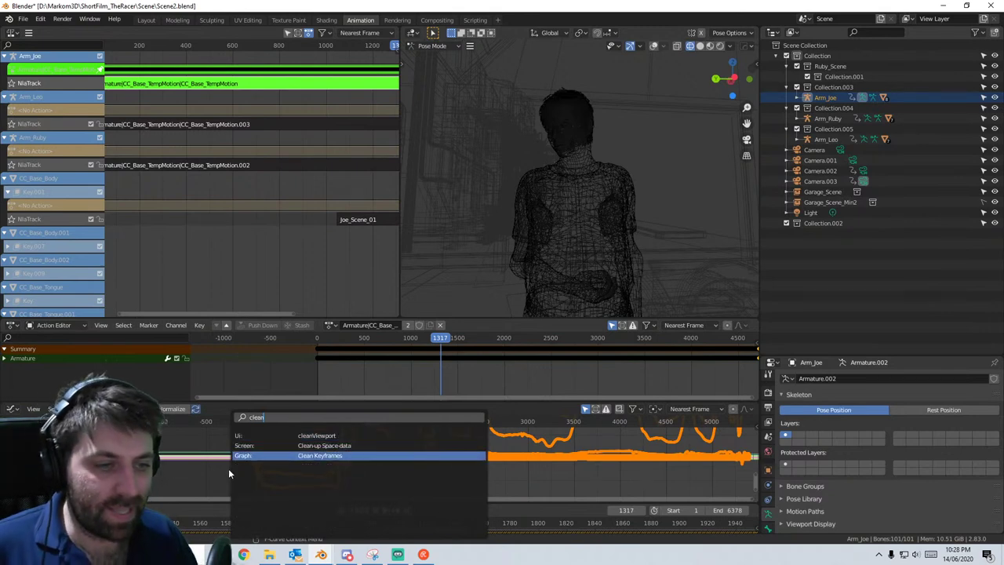
{"action": "key", "text": "Return"}
- Select the first keyframe column of the Armature action at frame 0 and delete those keyframes
{"action": "scroll", "coordinate": [247, 467], "scroll_direction": "up", "scroll_amount": 3}
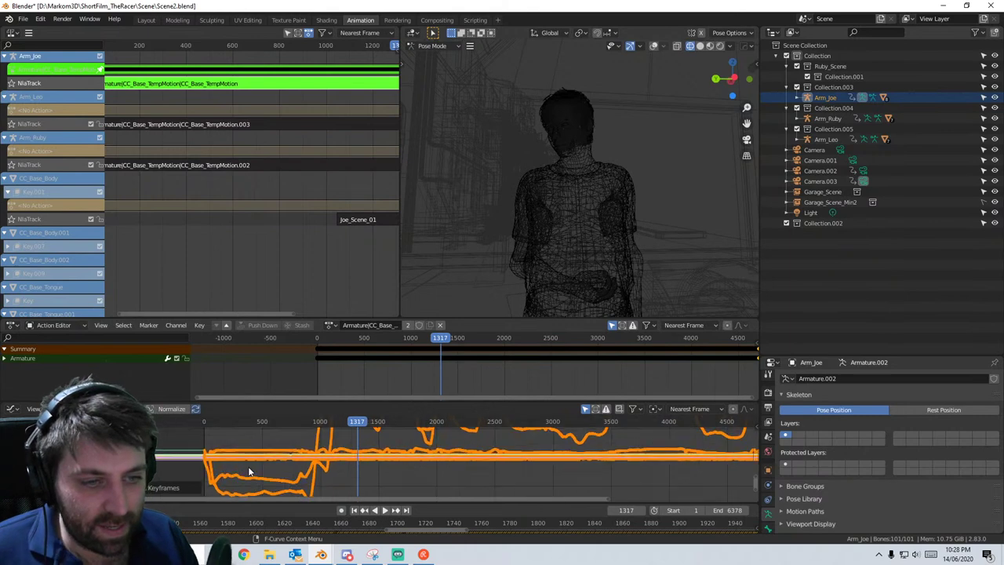
{"action": "middle_click_drag", "start_coordinate": [269, 465], "coordinate": [400, 456]}
{"action": "scroll", "coordinate": [326, 438], "scroll_direction": "up", "scroll_amount": 9}
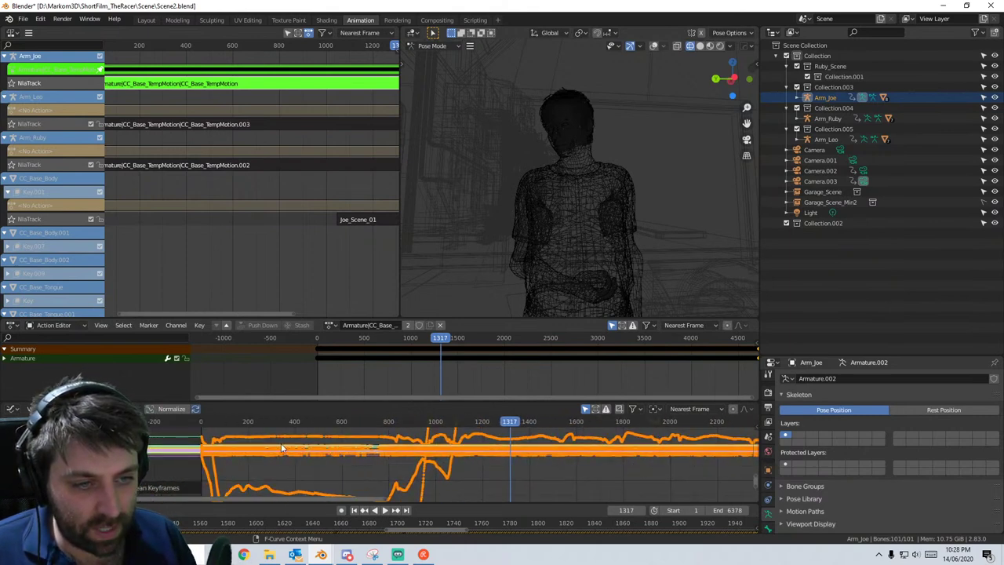
{"action": "scroll", "coordinate": [412, 458], "scroll_direction": "up", "scroll_amount": 5}
{"action": "middle_click_drag", "start_coordinate": [174, 445], "coordinate": [381, 474]}
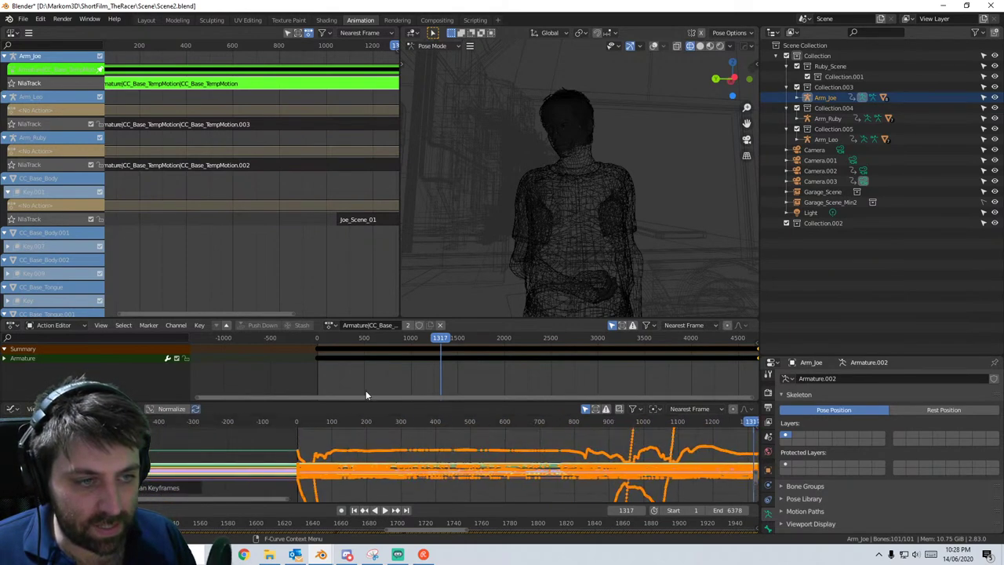
{"action": "left_click", "coordinate": [316, 363]}
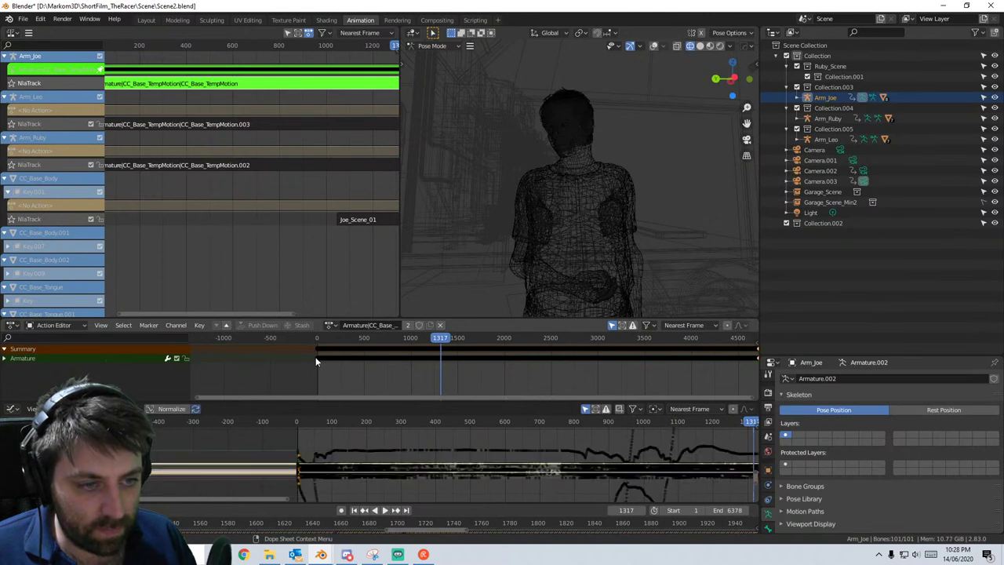
{"action": "scroll", "coordinate": [307, 360], "scroll_direction": "up", "scroll_amount": 1}
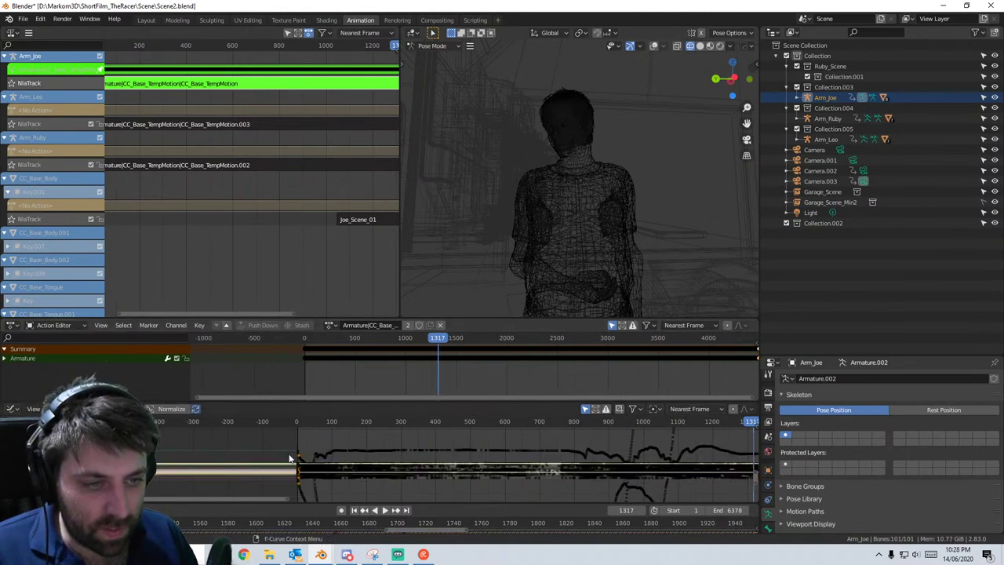
{"action": "scroll", "coordinate": [271, 453], "scroll_direction": "up", "scroll_amount": 3}
{"action": "middle_click_drag", "start_coordinate": [266, 452], "coordinate": [360, 461]}
{"action": "scroll", "coordinate": [348, 459], "scroll_direction": "up", "scroll_amount": 9}
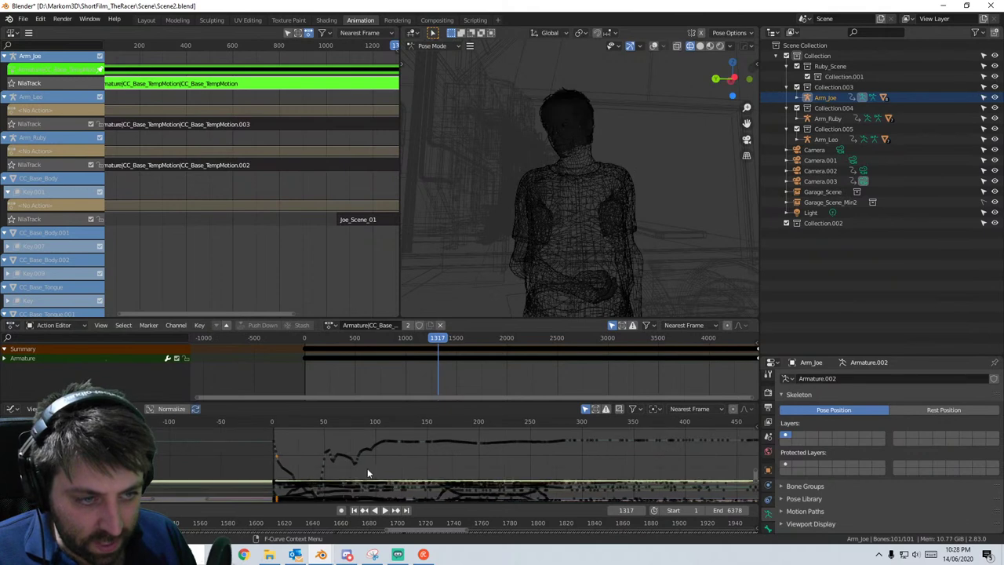
{"action": "scroll", "coordinate": [321, 364], "scroll_direction": "up", "scroll_amount": 2}
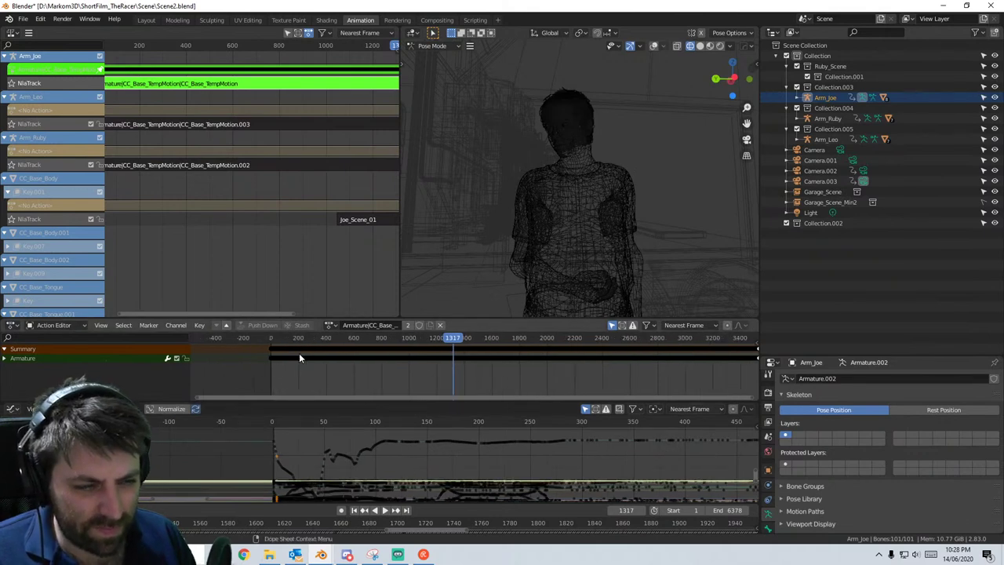
{"action": "scroll", "coordinate": [450, 356], "scroll_direction": "up", "scroll_amount": 4}
{"action": "middle_click_drag", "start_coordinate": [450, 356], "coordinate": [651, 361]}
{"action": "middle_click_drag", "start_coordinate": [431, 362], "coordinate": [608, 366]}
{"action": "scroll", "coordinate": [403, 353], "scroll_direction": "up", "scroll_amount": 11}
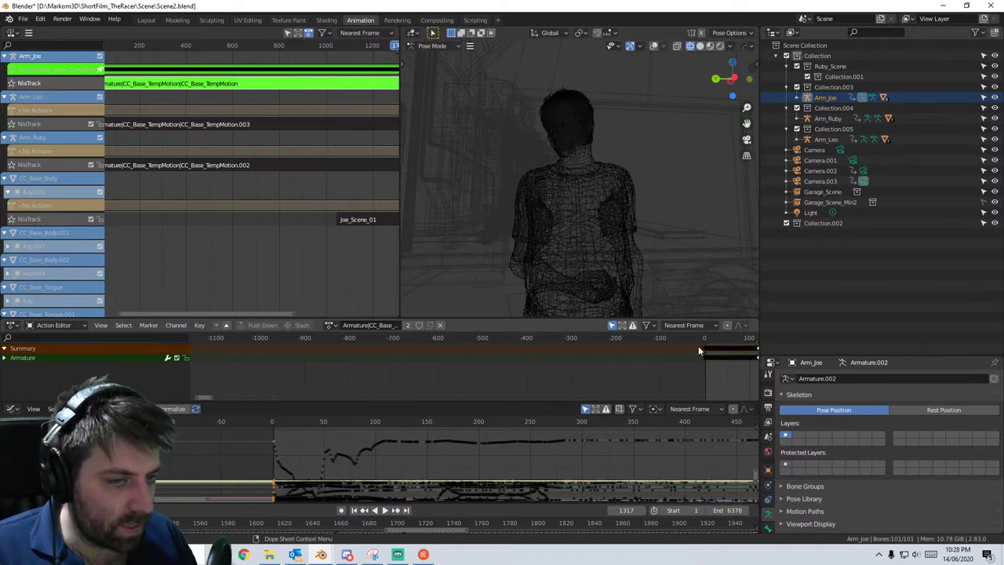
{"action": "key", "text": "x"}
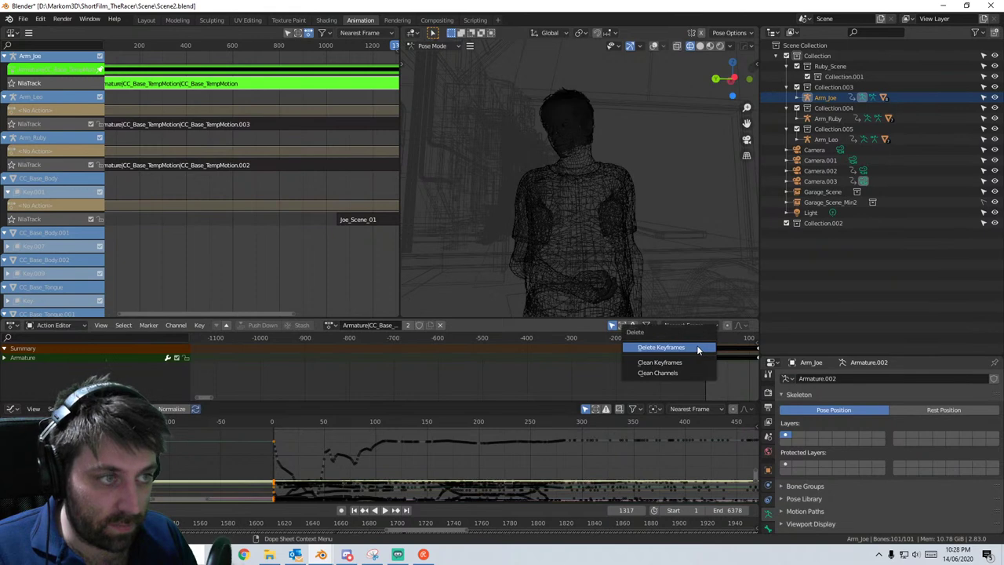
{"action": "left_click", "coordinate": [697, 350]}
- Show Joe's bones in the viewport again and select only the upper arm bone of the arm bent across his waist
{"action": "scroll", "coordinate": [496, 448], "scroll_direction": "down", "scroll_amount": 5}
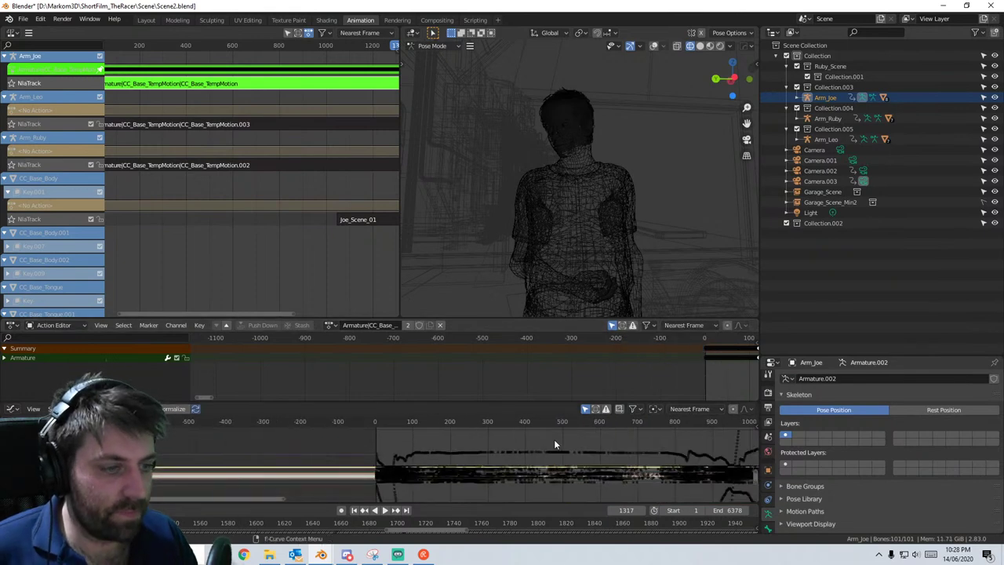
{"action": "middle_click_drag", "start_coordinate": [619, 238], "coordinate": [614, 251]}
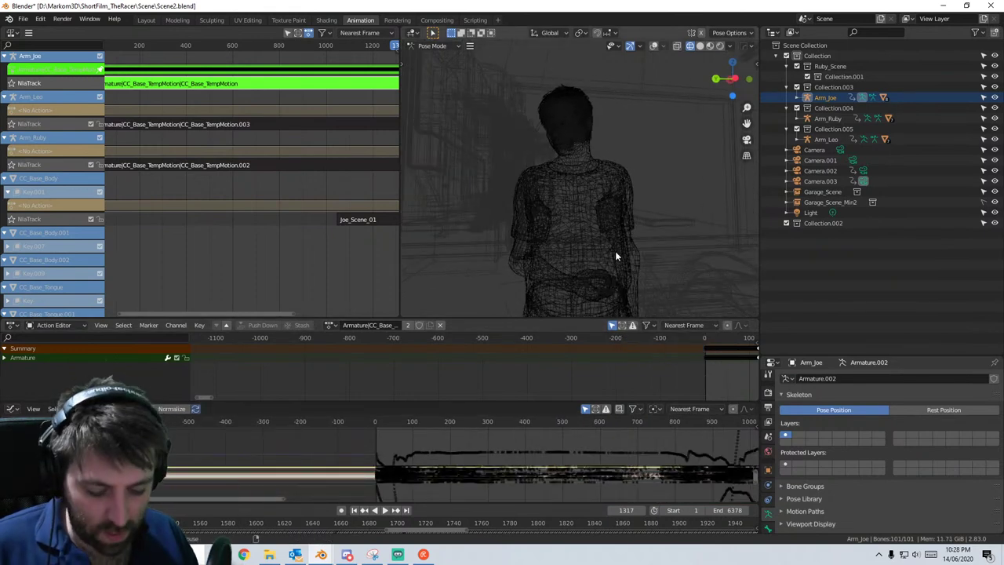
{"action": "scroll", "coordinate": [615, 251], "scroll_direction": "down", "scroll_amount": 4}
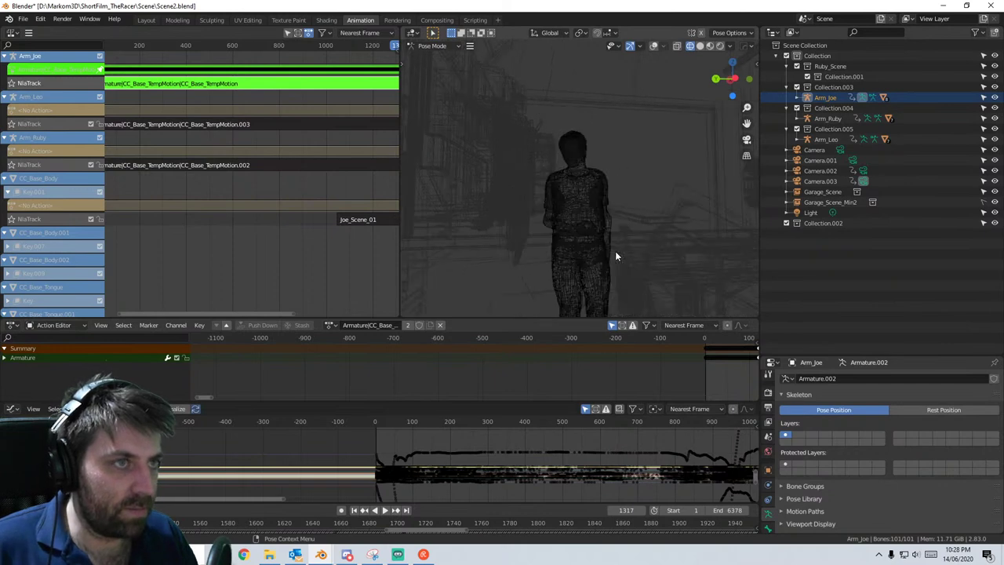
{"action": "scroll", "coordinate": [614, 251], "scroll_direction": "up", "scroll_amount": 3}
{"action": "middle_click_drag", "start_coordinate": [615, 251], "coordinate": [570, 251], "text": "shift"}
{"action": "key", "text": "a"}
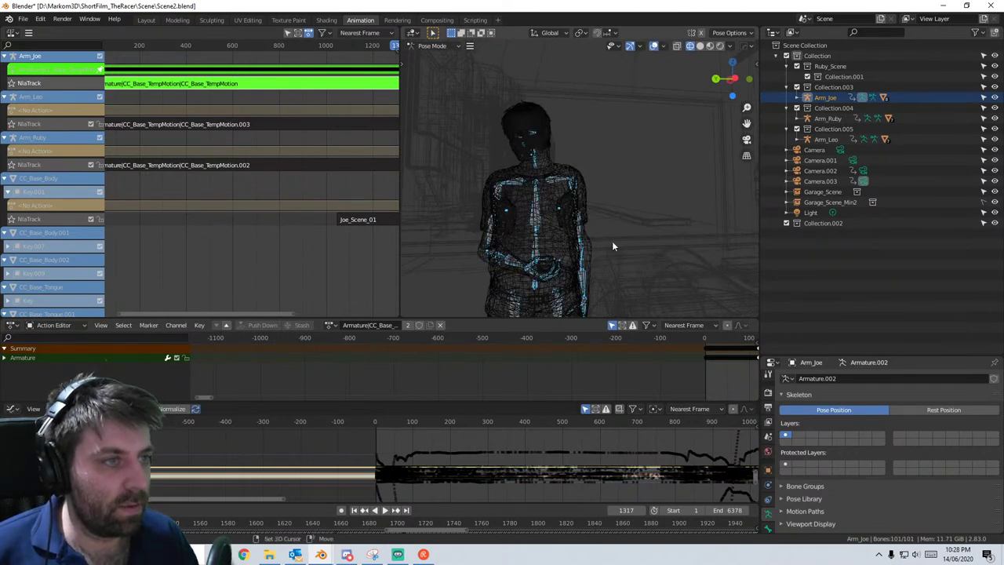
{"action": "scroll", "coordinate": [536, 195], "scroll_direction": "up", "scroll_amount": 3}
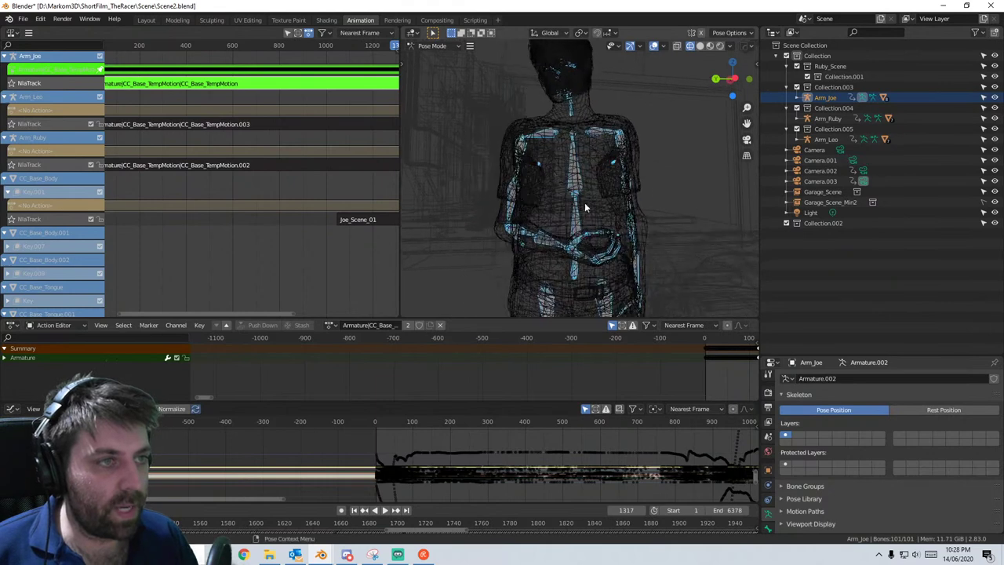
{"action": "left_click", "coordinate": [524, 151]}
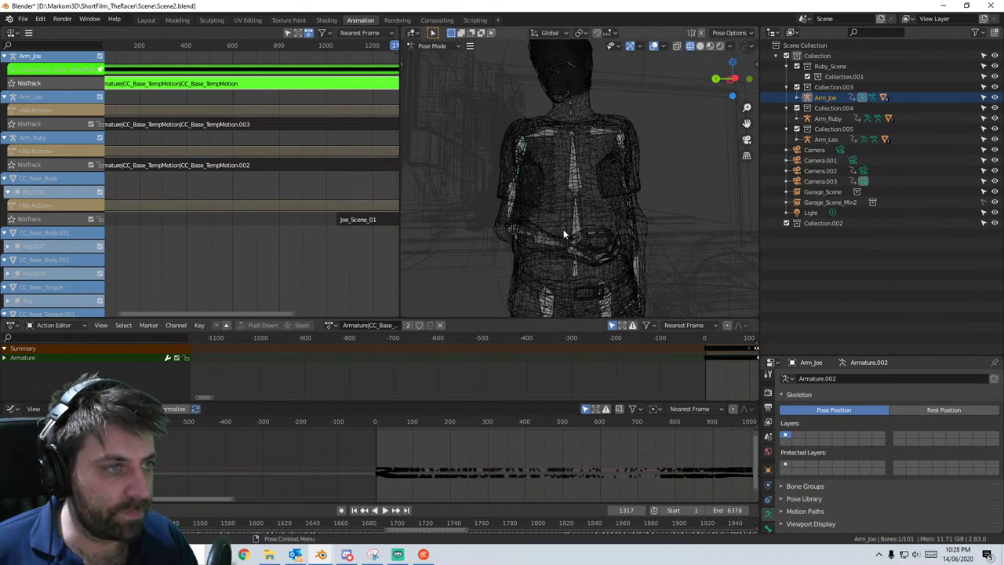
- Frame the upper arm bone's curves in the graph editor and show only its red rotation curve
{"action": "middle_click_drag", "start_coordinate": [563, 229], "coordinate": [546, 171]}
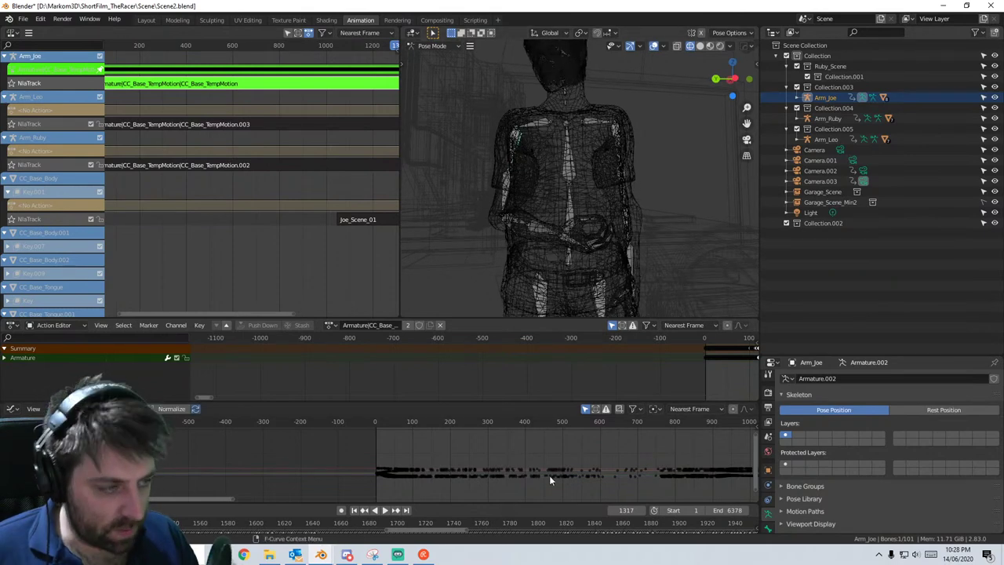
{"action": "key", "text": "Home"}
{"action": "scroll", "coordinate": [345, 479], "scroll_direction": "up", "scroll_amount": 5}
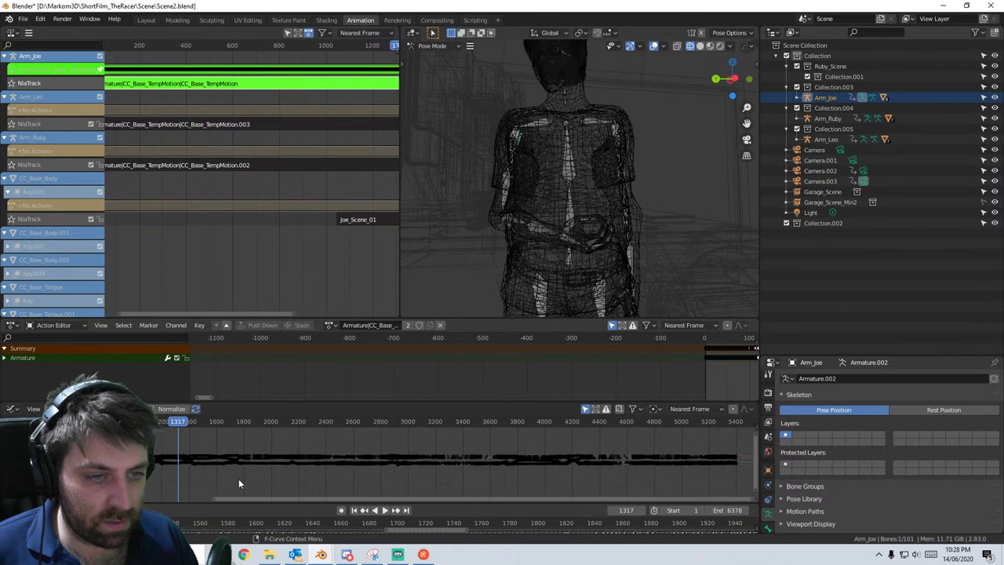
{"action": "scroll", "coordinate": [227, 464], "scroll_direction": "up", "scroll_amount": 1}
{"action": "scroll", "coordinate": [220, 465], "scroll_direction": "up", "scroll_amount": 1}
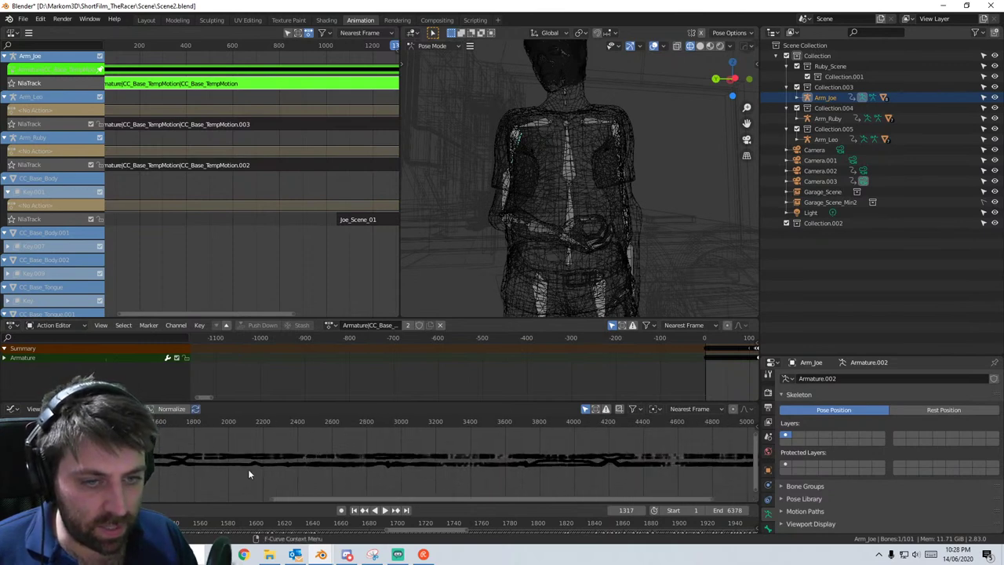
{"action": "middle_click_drag", "start_coordinate": [126, 464], "coordinate": [466, 483], "text": "shift"}
{"action": "scroll", "coordinate": [433, 456], "scroll_direction": "up", "scroll_amount": 5}
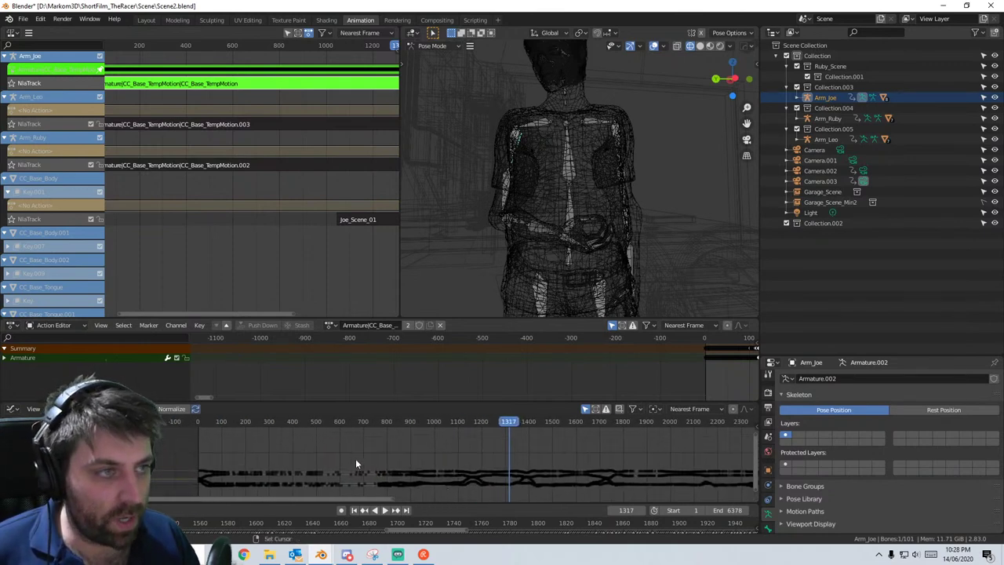
{"action": "left_click", "coordinate": [8, 464]}
{"action": "left_click", "coordinate": [8, 473]}
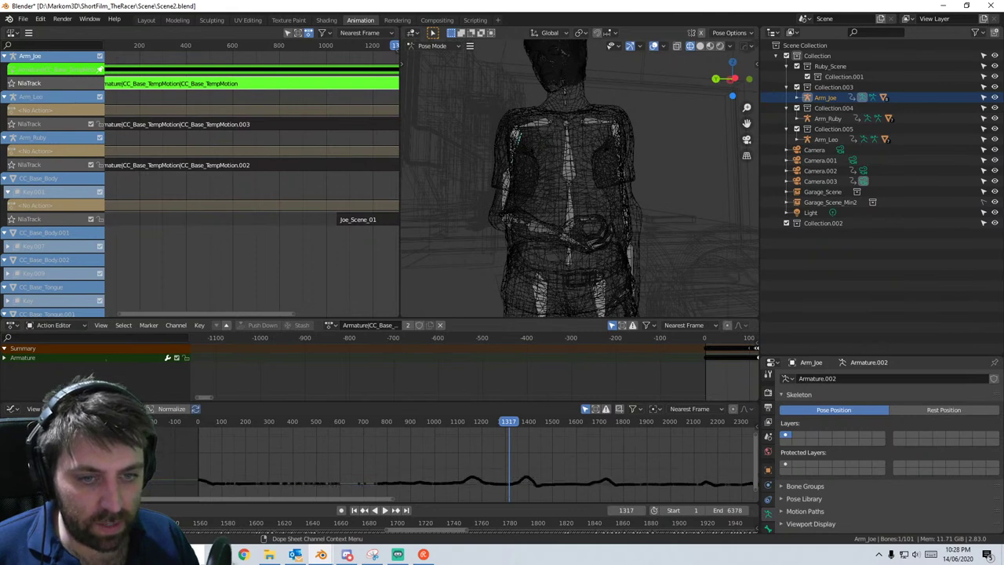
{"action": "left_click", "coordinate": [8, 483]}
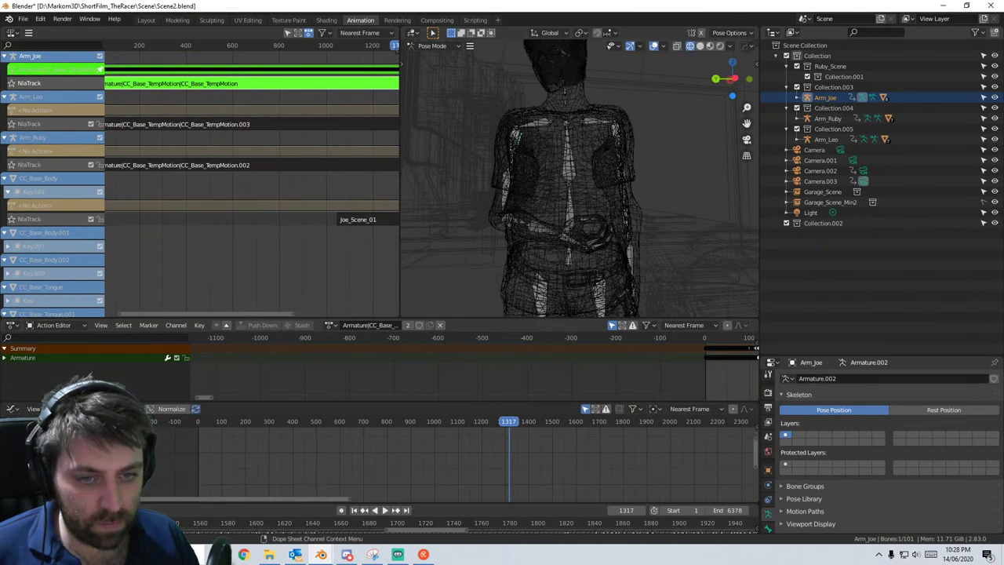
{"action": "left_click", "coordinate": [8, 465]}
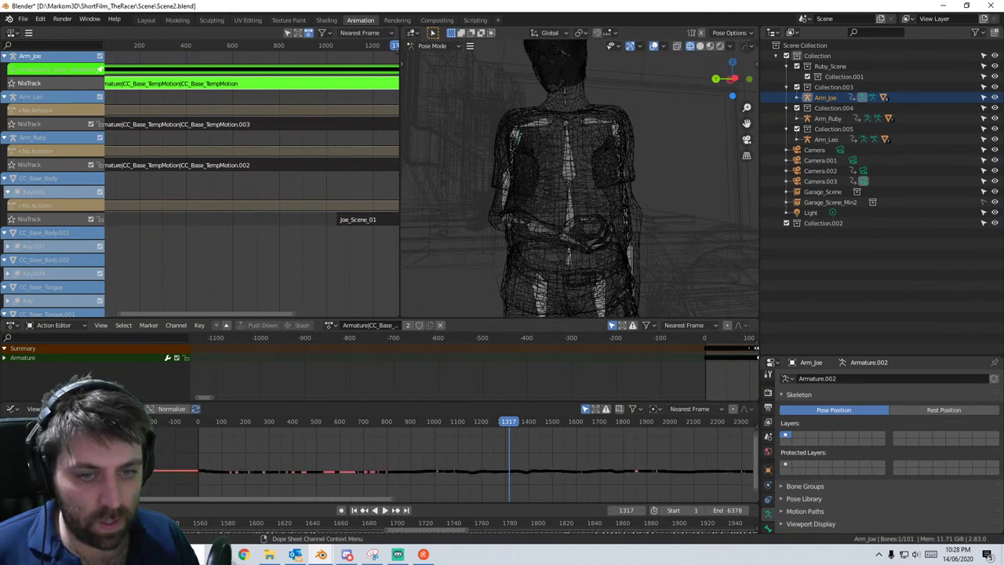
- Switch the viewport to solid shading and try shifting all keyframes of the red rotation curve vertically to test the arm's pose
{"action": "left_click", "coordinate": [482, 472]}
{"action": "key", "text": "g"}
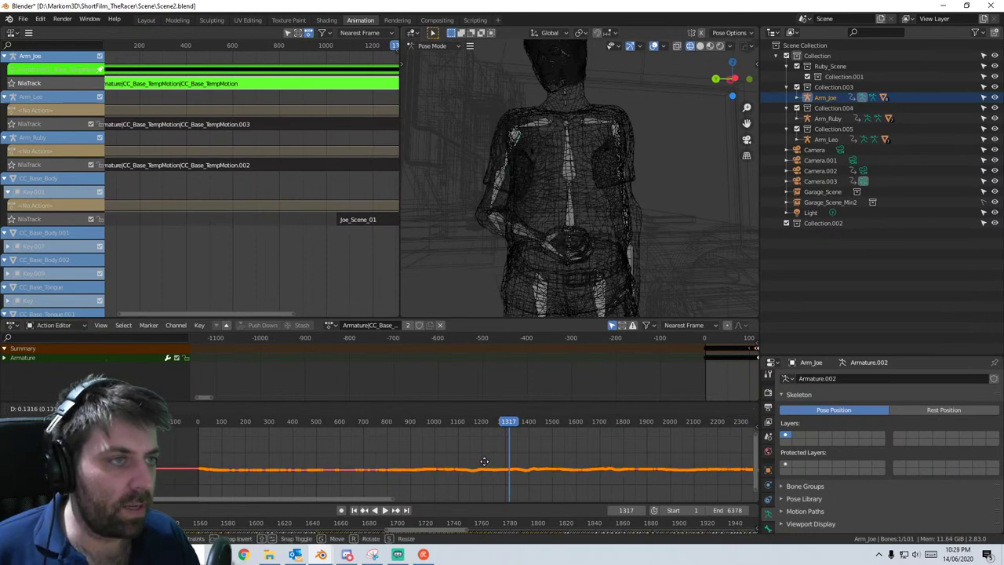
{"action": "right_click", "coordinate": [485, 463]}
{"action": "middle_click_drag", "start_coordinate": [519, 305], "coordinate": [573, 296]}
{"action": "key", "text": "z"}
{"action": "left_click", "coordinate": [652, 297]}
{"action": "scroll", "coordinate": [653, 295], "scroll_direction": "down", "scroll_amount": 3}
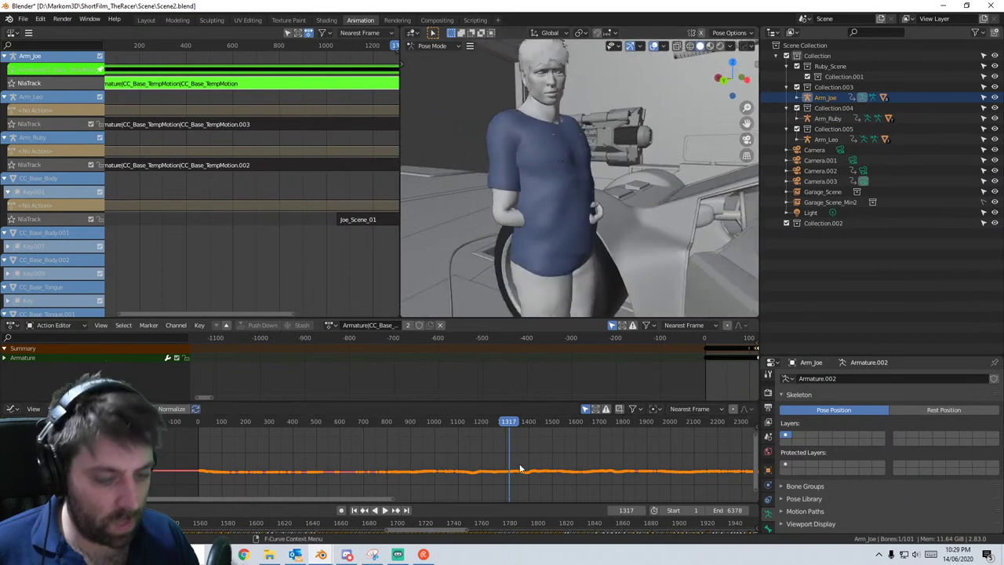
{"action": "key", "text": "g"}
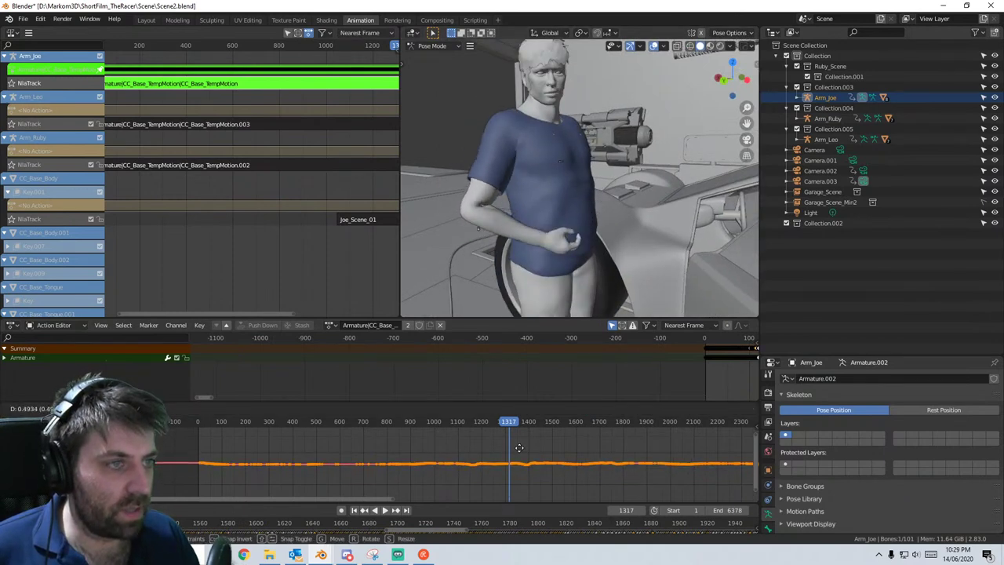
{"action": "right_click", "coordinate": [521, 456]}
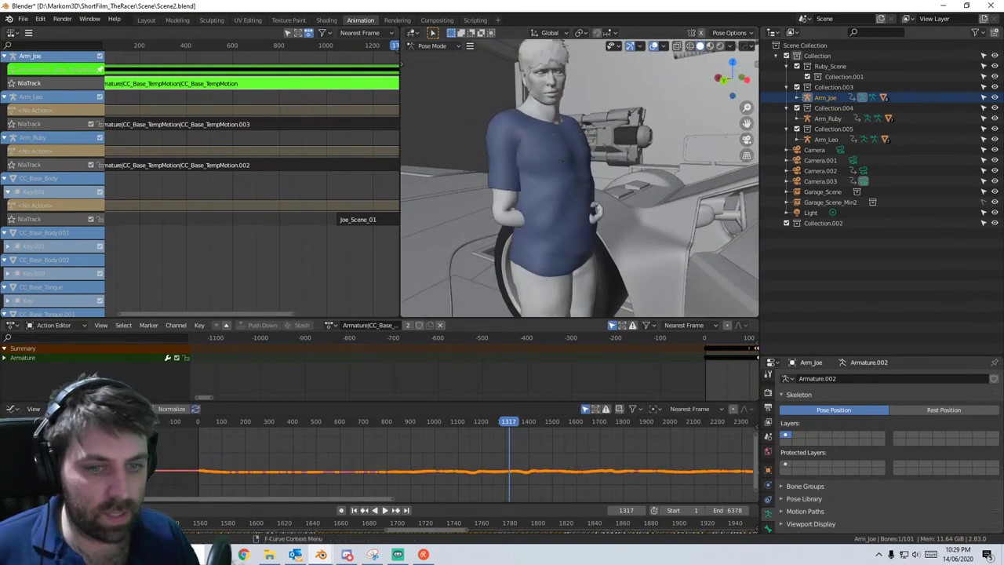
- Show only the upper arm's green rotation curve and raise all its keyframes vertically by about 0.33
{"action": "left_click", "coordinate": [47, 464]}
{"action": "left_click", "coordinate": [78, 469]}
{"action": "key", "text": "a"}
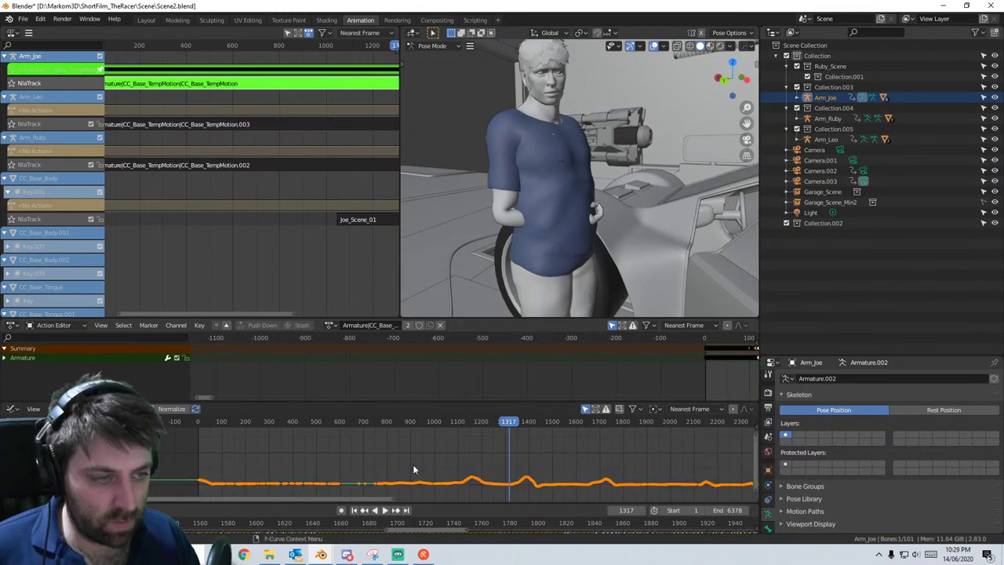
{"action": "key", "text": "g"}
{"action": "key", "text": "y"}
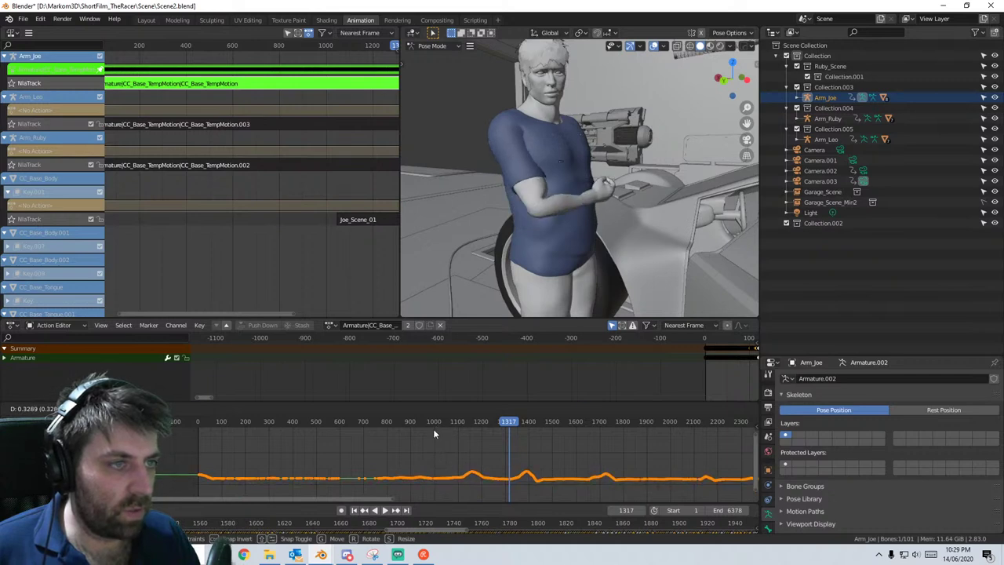
{"action": "left_click", "coordinate": [433, 428]}
- Show only the upper arm's blue rotation curve and raise all its keyframes by about 0.10
{"action": "left_click", "coordinate": [24, 469]}
{"action": "left_click", "coordinate": [23, 479]}
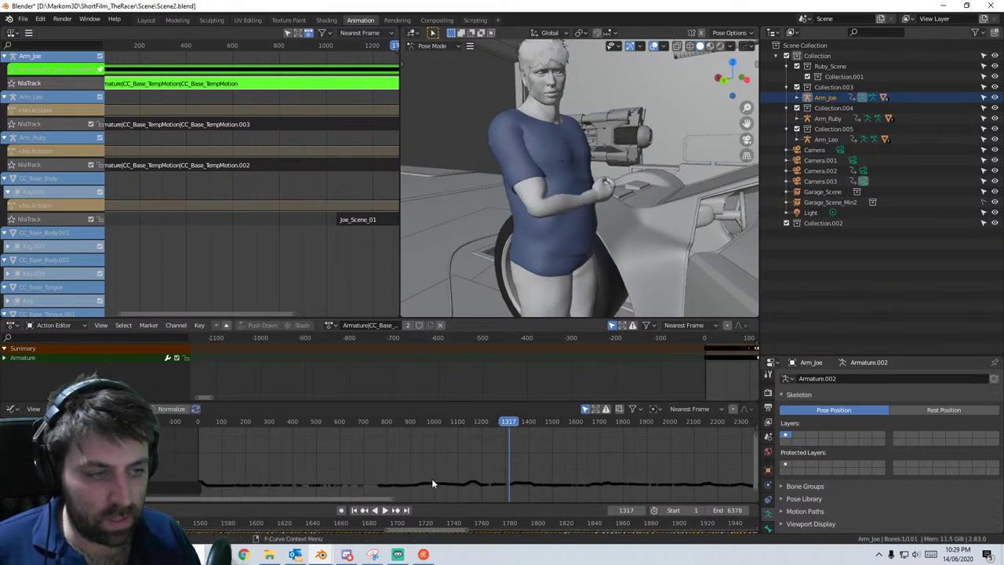
{"action": "key", "text": "a"}
{"action": "key", "text": "g"}
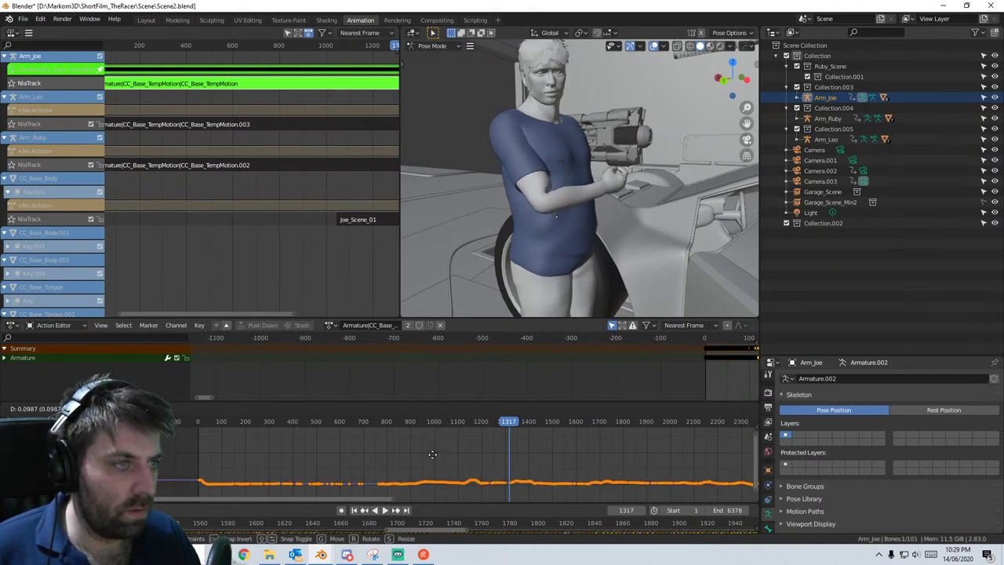
{"action": "left_click", "coordinate": [432, 454]}
{"action": "middle_click_drag", "start_coordinate": [470, 301], "coordinate": [551, 263]}
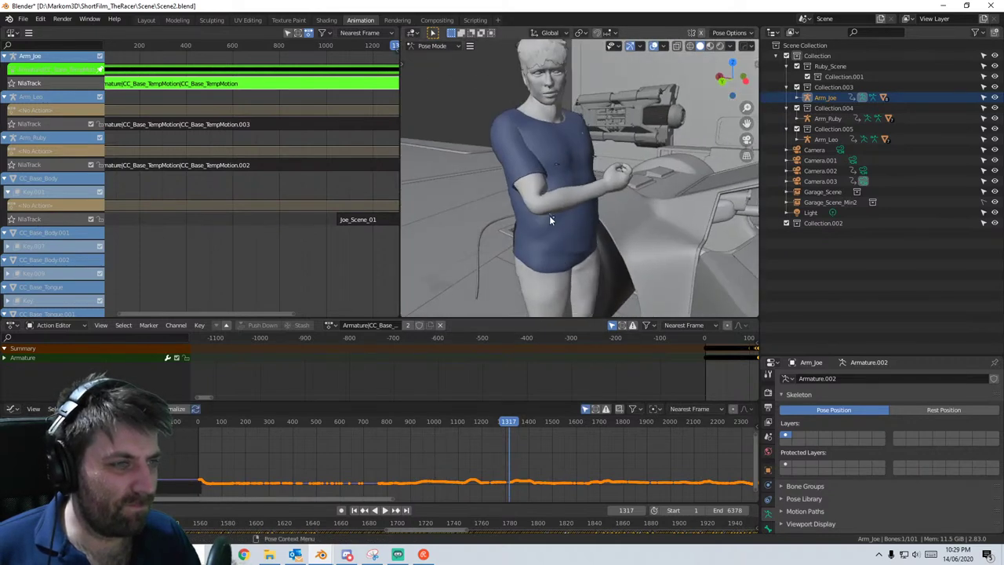
- Show only another of the upper arm's rotation curves and lower all its keyframes by about 0.07
{"action": "left_click", "coordinate": [141, 472]}
{"action": "left_click", "coordinate": [145, 484]}
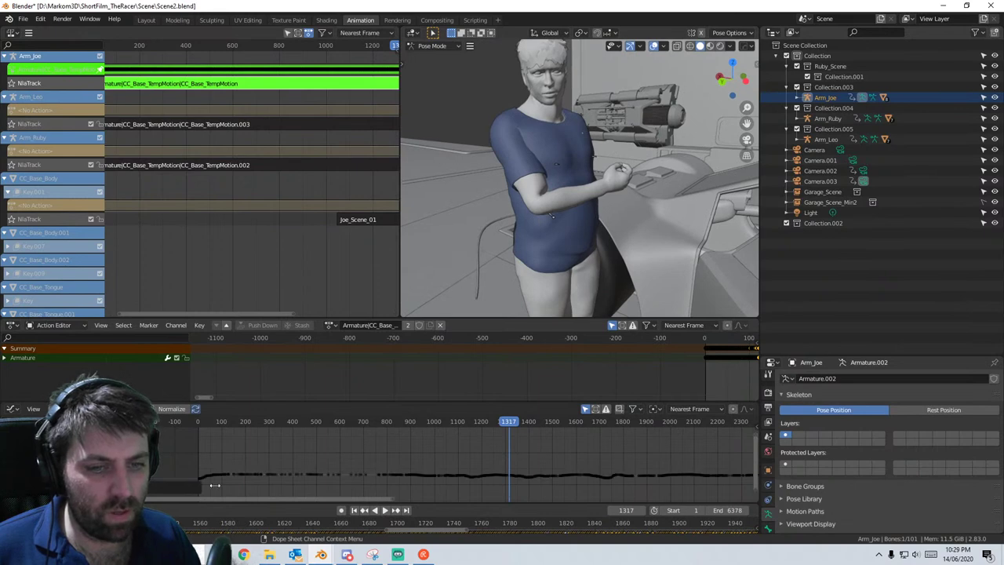
{"action": "key", "text": "a"}
{"action": "key", "text": "g"}
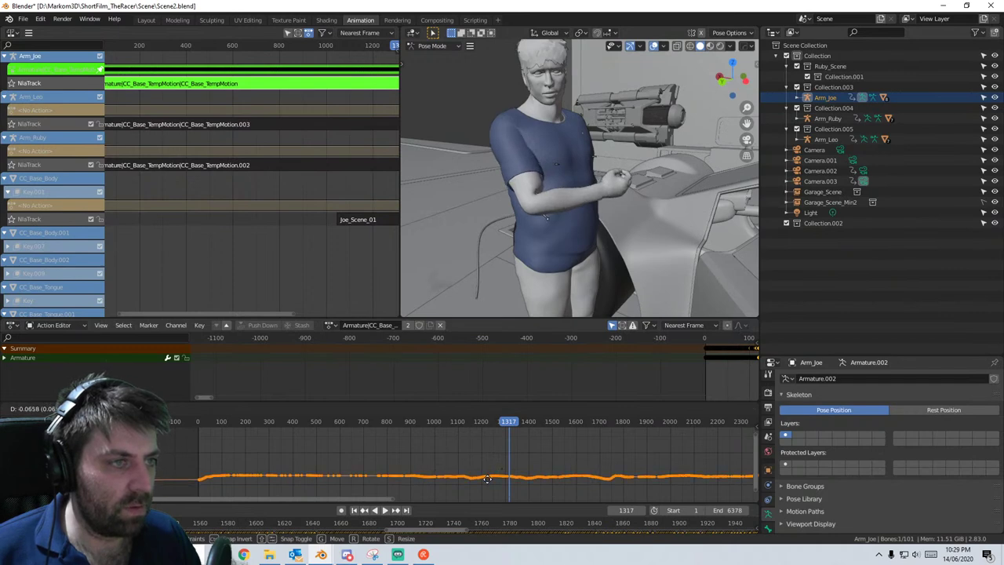
{"action": "right_click", "coordinate": [549, 265]}
- Leave tweak mode on Joe's base motion strip and move the playhead to frame 2048
{"action": "scroll", "coordinate": [500, 265], "scroll_direction": "down", "scroll_amount": 3}
{"action": "middle_click_drag", "start_coordinate": [502, 266], "coordinate": [474, 250]}
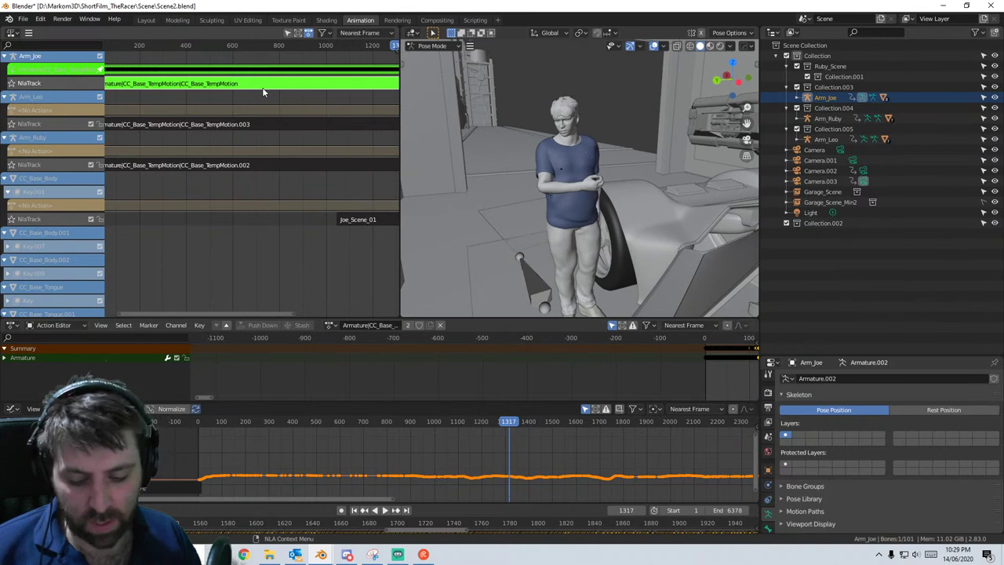
{"action": "key", "text": "Tab"}
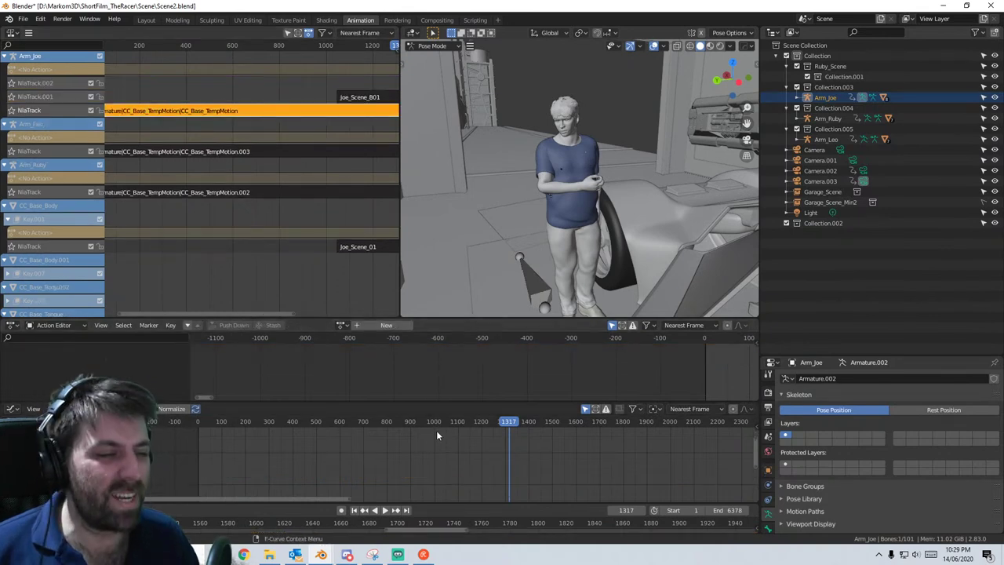
{"action": "scroll", "coordinate": [437, 431], "scroll_direction": "down", "scroll_amount": 5}
{"action": "middle_click_drag", "start_coordinate": [497, 439], "coordinate": [203, 431]}
{"action": "left_click_drag", "start_coordinate": [200, 425], "coordinate": [302, 425]}
{"action": "key", "text": "space"}
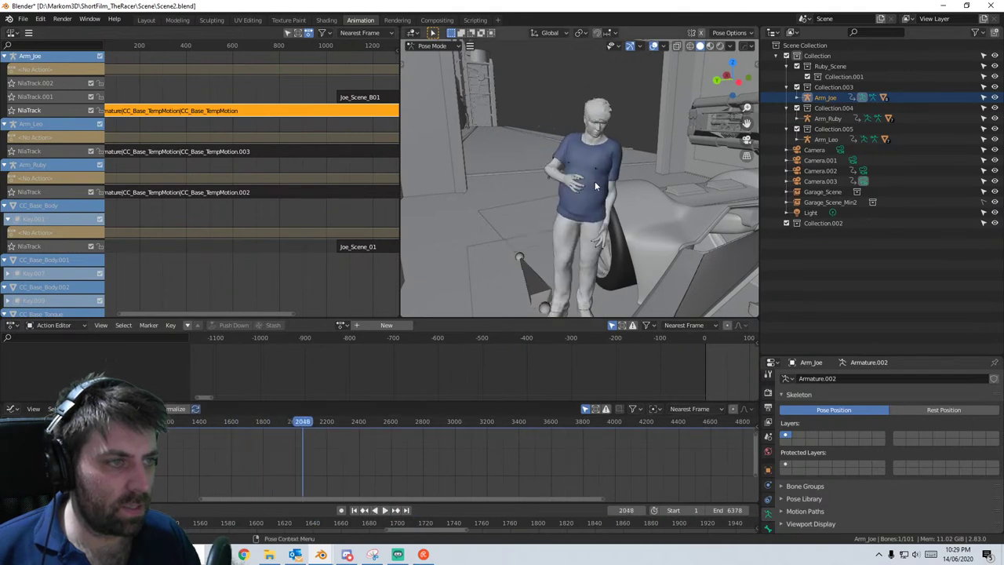
- Switch to Object Mode, select CC_Base_Body and enable Preserve Volume in its Armature modifier
{"action": "middle_click_drag", "start_coordinate": [594, 186], "coordinate": [578, 207]}
{"action": "scroll", "coordinate": [549, 206], "scroll_direction": "up", "scroll_amount": 3}
{"action": "middle_click_drag", "start_coordinate": [508, 204], "coordinate": [570, 228]}
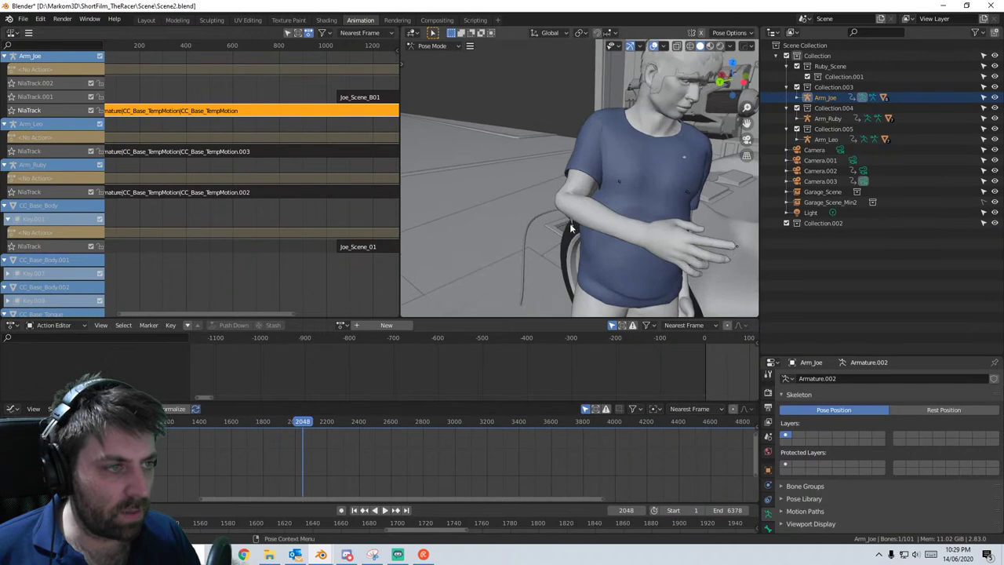
{"action": "left_click", "coordinate": [569, 222]}
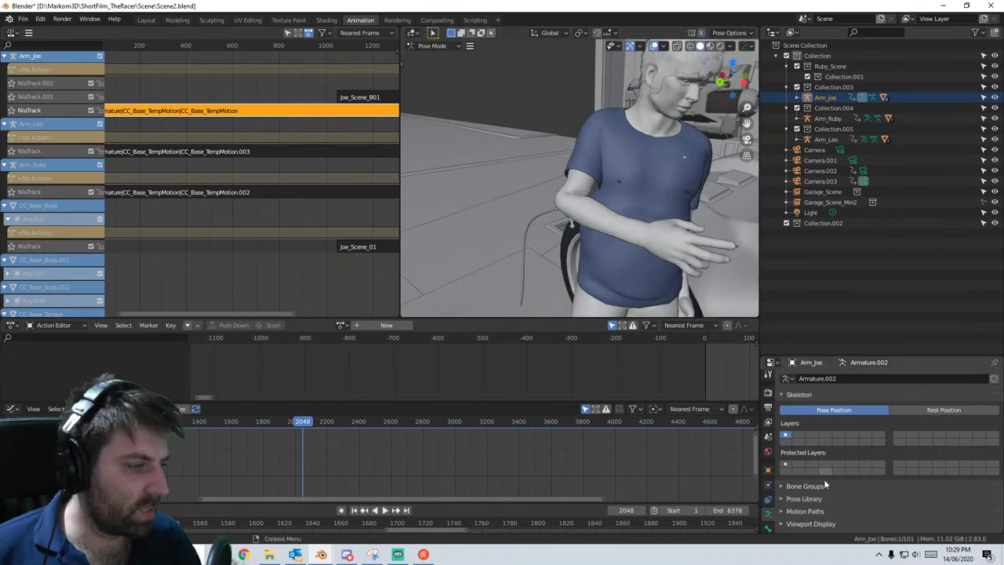
{"action": "left_click", "coordinate": [768, 489]}
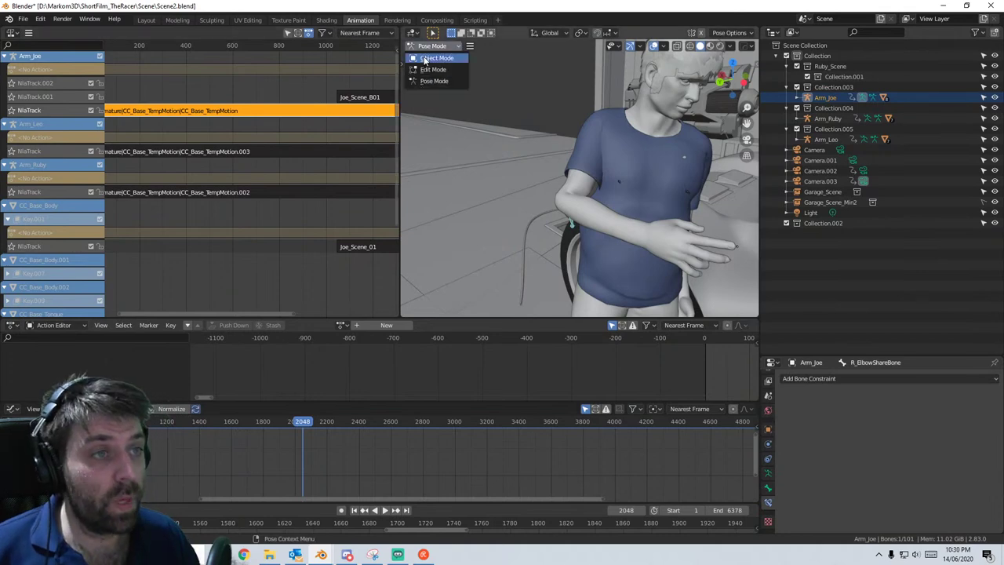
{"action": "left_click", "coordinate": [434, 59]}
{"action": "left_click", "coordinate": [703, 298]}
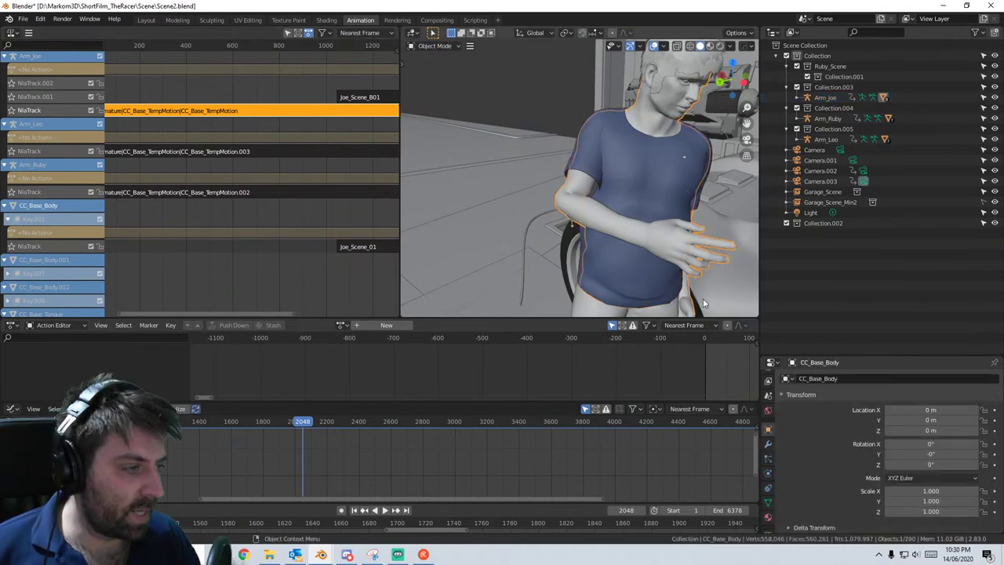
{"action": "left_click", "coordinate": [768, 443]}
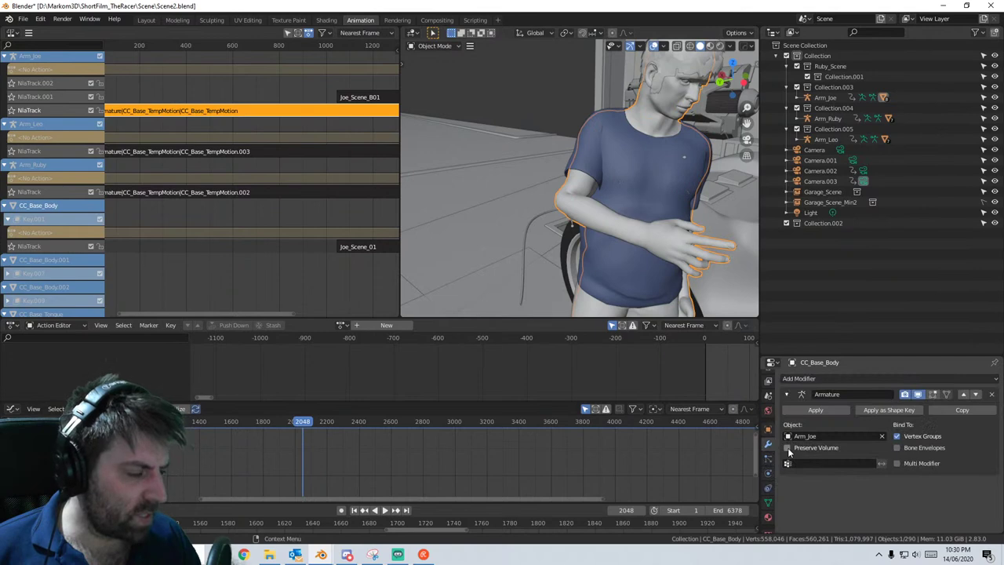
{"action": "left_click", "coordinate": [787, 447]}
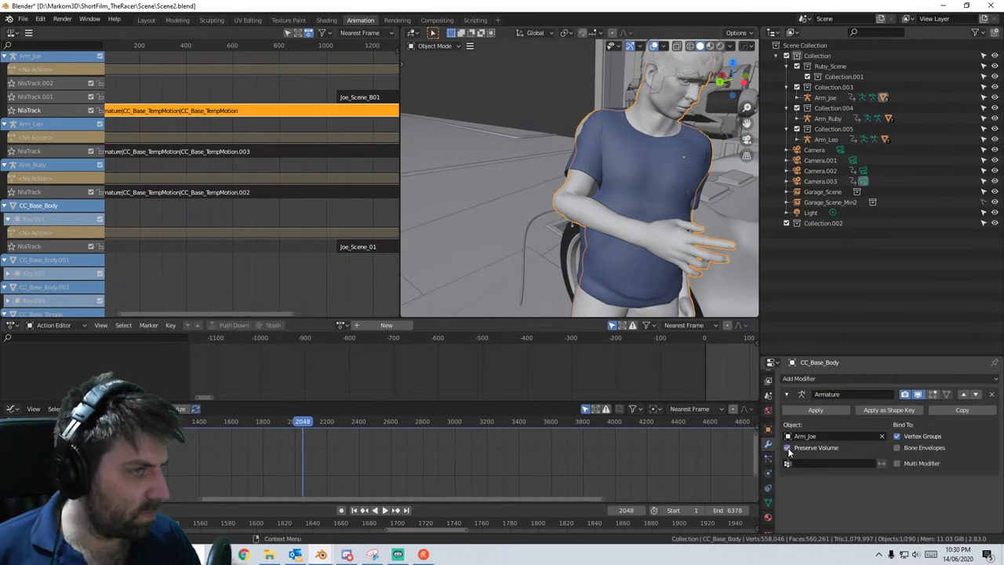
- Select Joe's T_shirt and enable Preserve Volume in its Armature modifier
{"action": "middle_click_drag", "start_coordinate": [549, 235], "coordinate": [598, 141]}
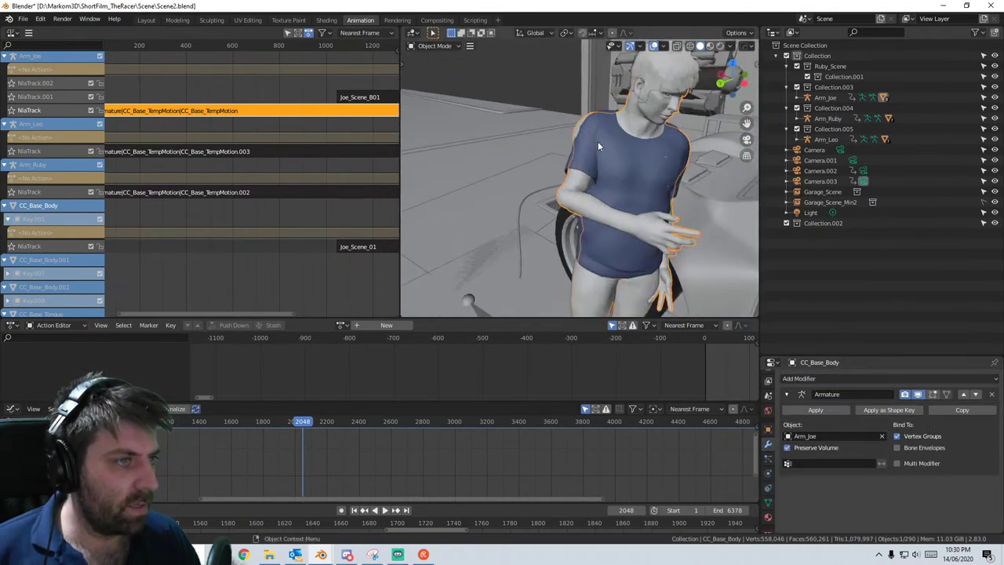
{"action": "left_click", "coordinate": [598, 141]}
{"action": "left_click", "coordinate": [787, 448]}
- Examine the deformation of Joe's bent elbow, shoulder and T-shirt from several angles at frame 2048
{"action": "middle_click_drag", "start_coordinate": [581, 219], "coordinate": [671, 208]}
{"action": "scroll", "coordinate": [592, 218], "scroll_direction": "up", "scroll_amount": 5}
{"action": "scroll", "coordinate": [612, 222], "scroll_direction": "down", "scroll_amount": 2}
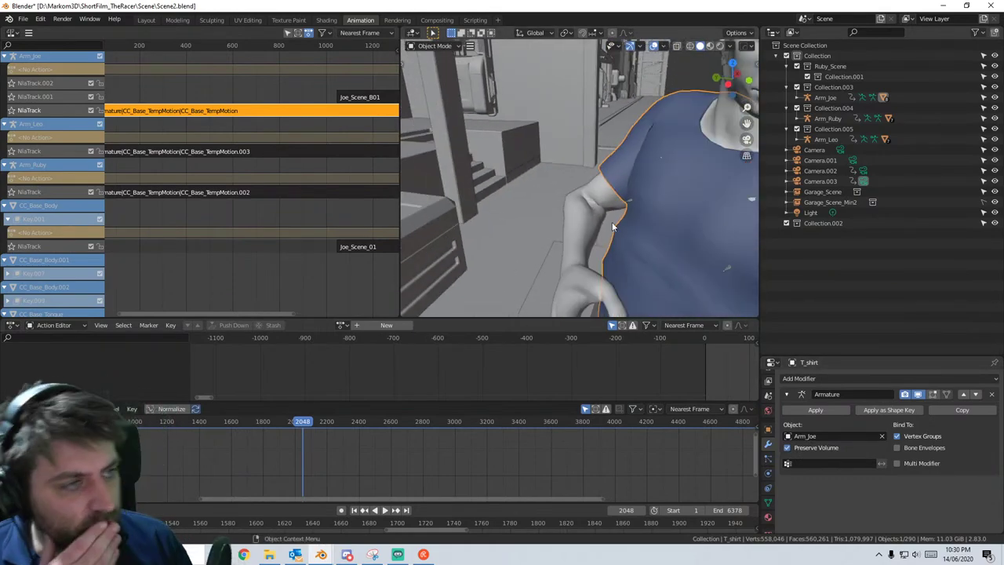
{"action": "scroll", "coordinate": [611, 224], "scroll_direction": "down", "scroll_amount": 2}
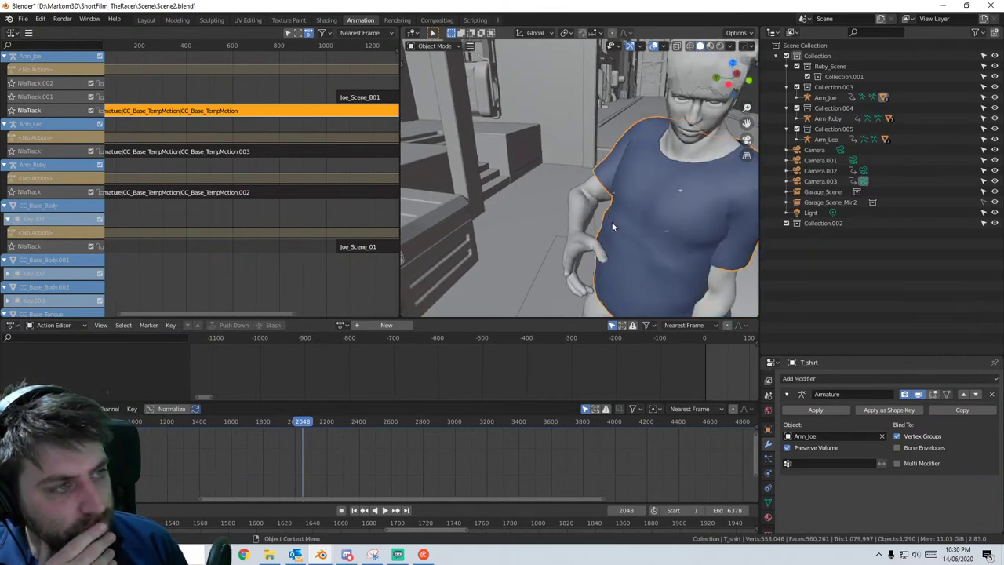
{"action": "middle_click_drag", "start_coordinate": [612, 224], "coordinate": [653, 264]}
{"action": "scroll", "coordinate": [516, 224], "scroll_direction": "down", "scroll_amount": 4}
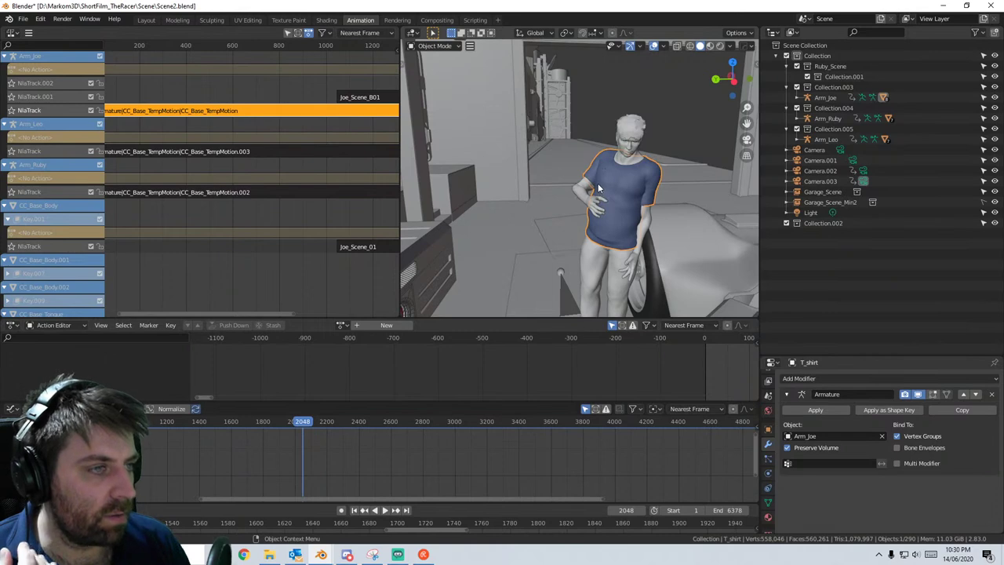
{"action": "middle_click_drag", "start_coordinate": [595, 182], "coordinate": [621, 226]}
{"action": "scroll", "coordinate": [578, 212], "scroll_direction": "up", "scroll_amount": 3}
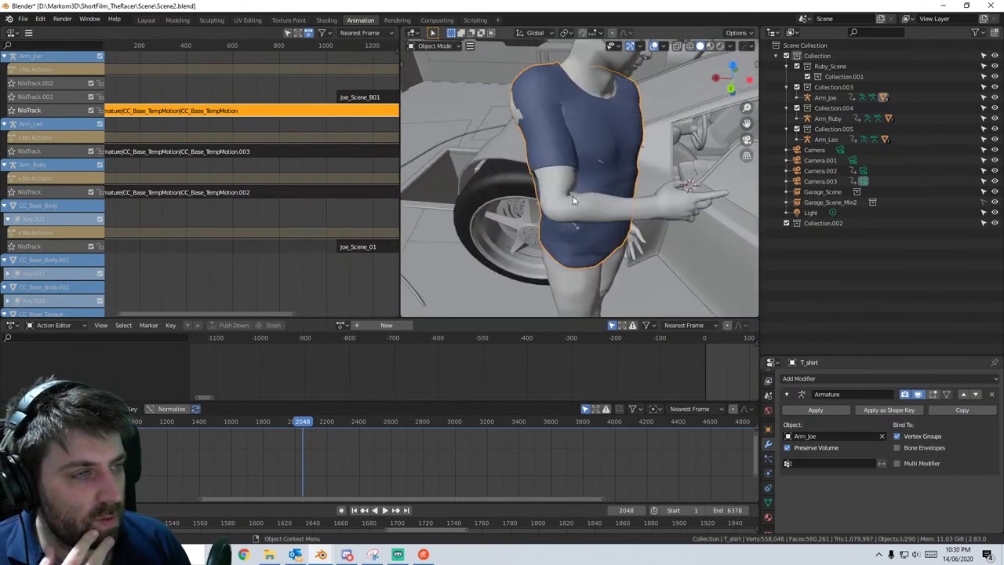
{"action": "scroll", "coordinate": [572, 196], "scroll_direction": "up", "scroll_amount": 3}
{"action": "middle_click_drag", "start_coordinate": [566, 192], "coordinate": [471, 190]}
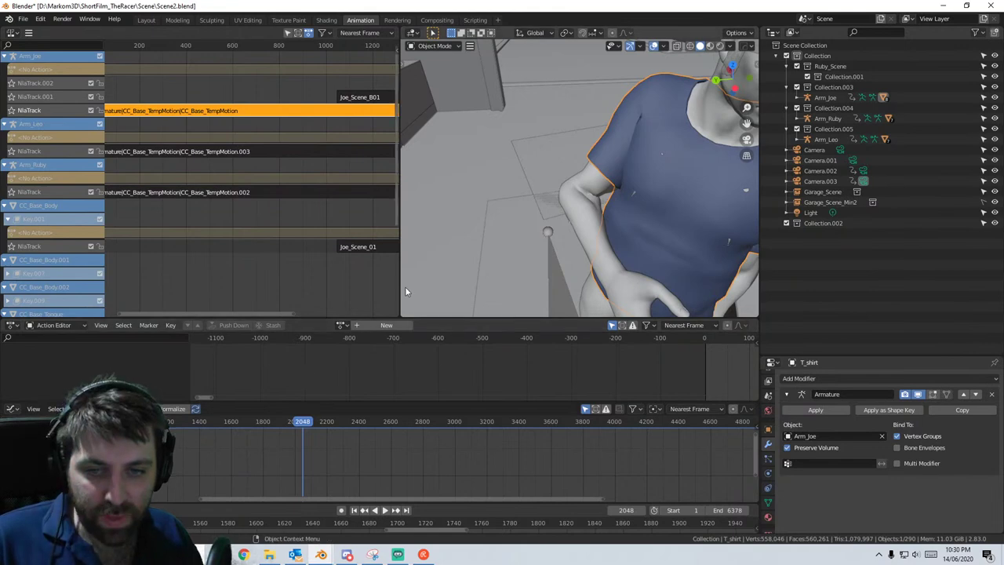
{"action": "scroll", "coordinate": [423, 276], "scroll_direction": "down", "scroll_amount": 4}
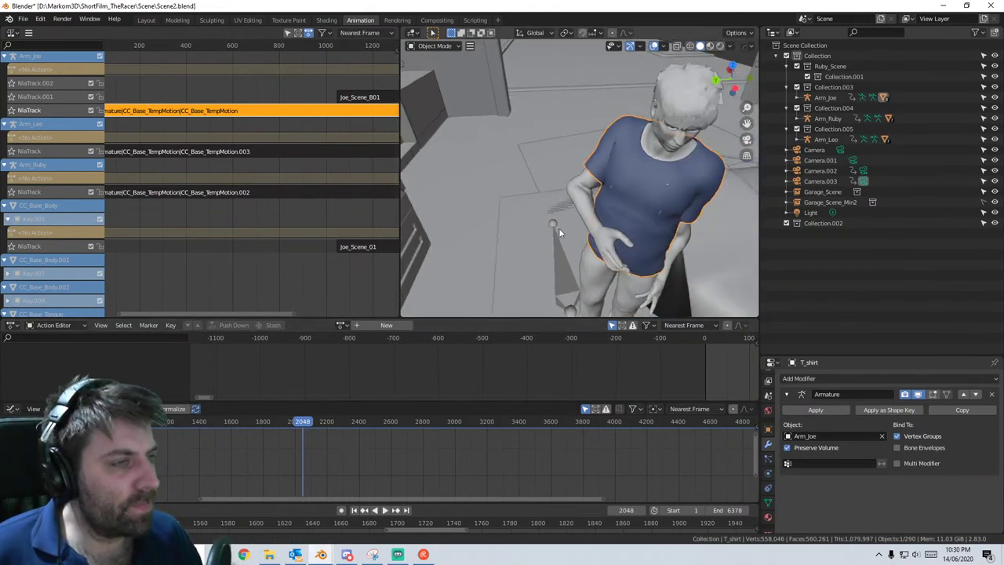
{"action": "middle_click_drag", "start_coordinate": [559, 228], "coordinate": [477, 154]}
{"action": "scroll", "coordinate": [500, 132], "scroll_direction": "down", "scroll_amount": 2}
{"action": "scroll", "coordinate": [477, 154], "scroll_direction": "up", "scroll_amount": 2}
{"action": "scroll", "coordinate": [455, 173], "scroll_direction": "down", "scroll_amount": 1}
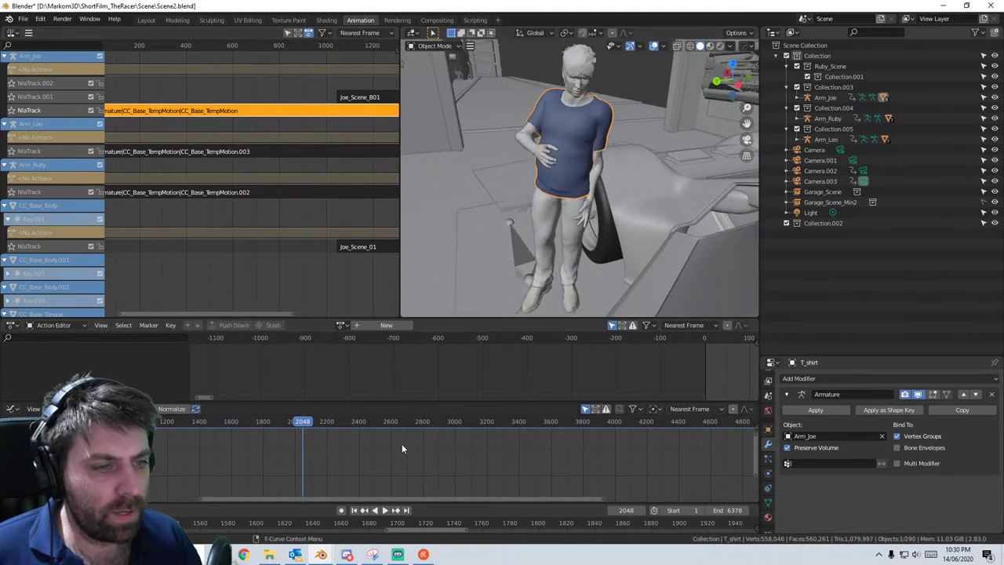
- Move the playhead to frame 3252, select the Arm_Joe armature in Wireframe shading and switch it to Pose Mode
{"action": "left_click_drag", "start_coordinate": [264, 421], "coordinate": [504, 428]}
{"action": "middle_click_drag", "start_coordinate": [549, 236], "coordinate": [641, 191]}
{"action": "scroll", "coordinate": [683, 181], "scroll_direction": "up", "scroll_amount": 1}
{"action": "left_click_drag", "start_coordinate": [502, 422], "coordinate": [494, 422]}
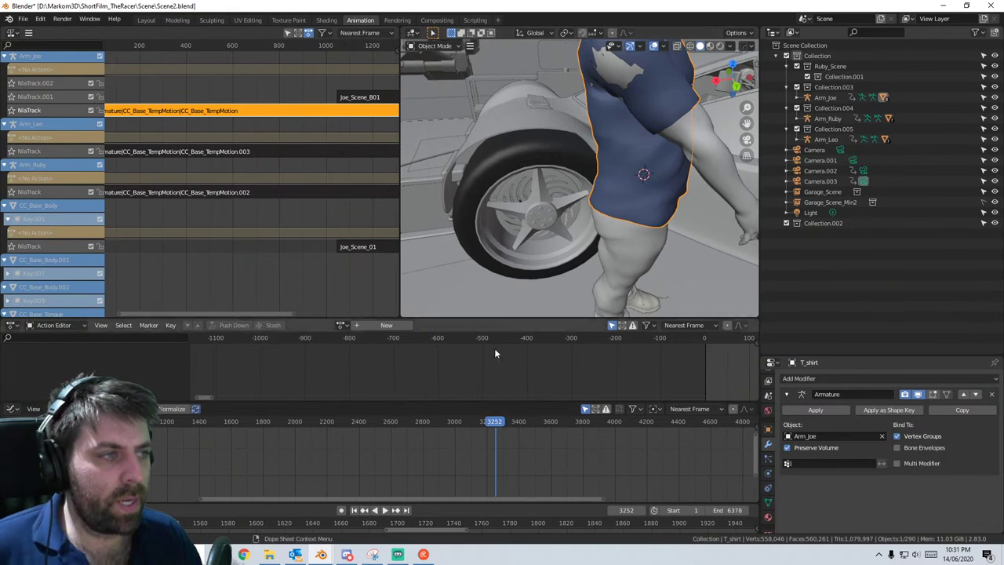
{"action": "key", "text": "z"}
{"action": "left_click", "coordinate": [436, 47]}
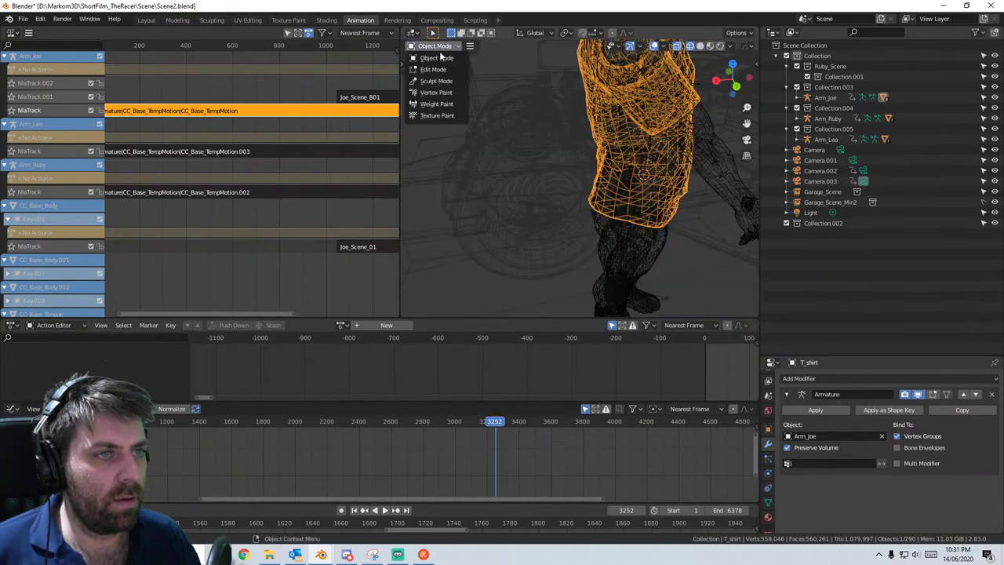
{"action": "left_click", "coordinate": [746, 208]}
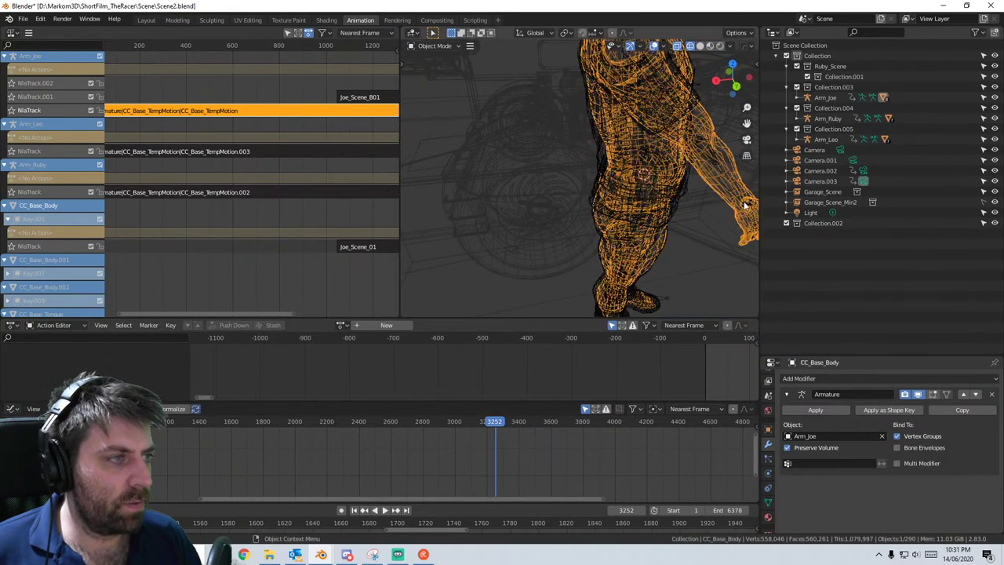
{"action": "left_click", "coordinate": [734, 192]}
{"action": "left_click", "coordinate": [732, 194]}
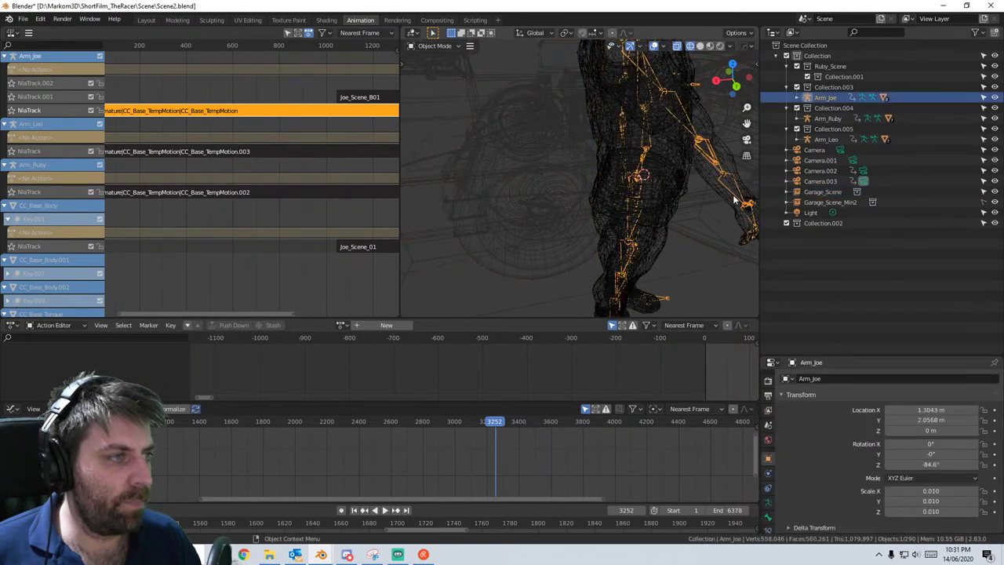
{"action": "left_click", "coordinate": [425, 47]}
{"action": "left_click", "coordinate": [428, 82]}
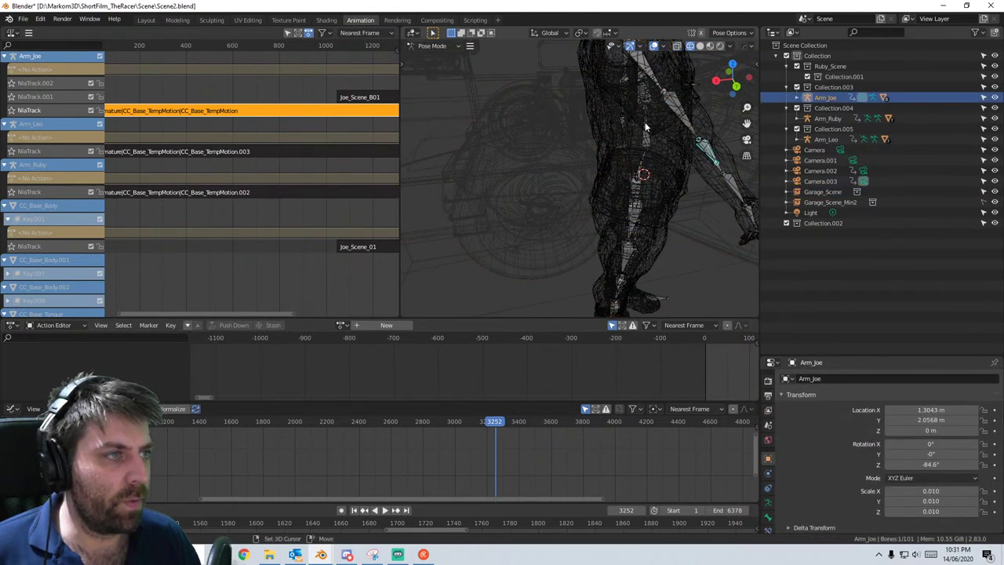
- Select Joe's right upper arm bone and enter tweak mode on his base motion strip
{"action": "middle_click_drag", "start_coordinate": [535, 180], "coordinate": [535, 132]}
{"action": "left_click", "coordinate": [538, 133]}
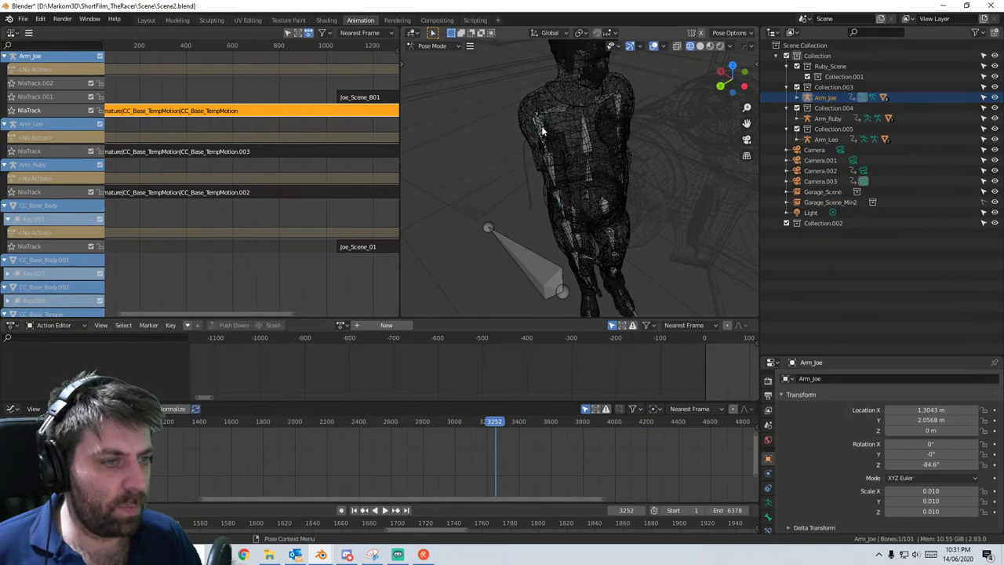
{"action": "middle_click_drag", "start_coordinate": [332, 446], "coordinate": [390, 452]}
{"action": "scroll", "coordinate": [497, 122], "scroll_direction": "up", "scroll_amount": 6}
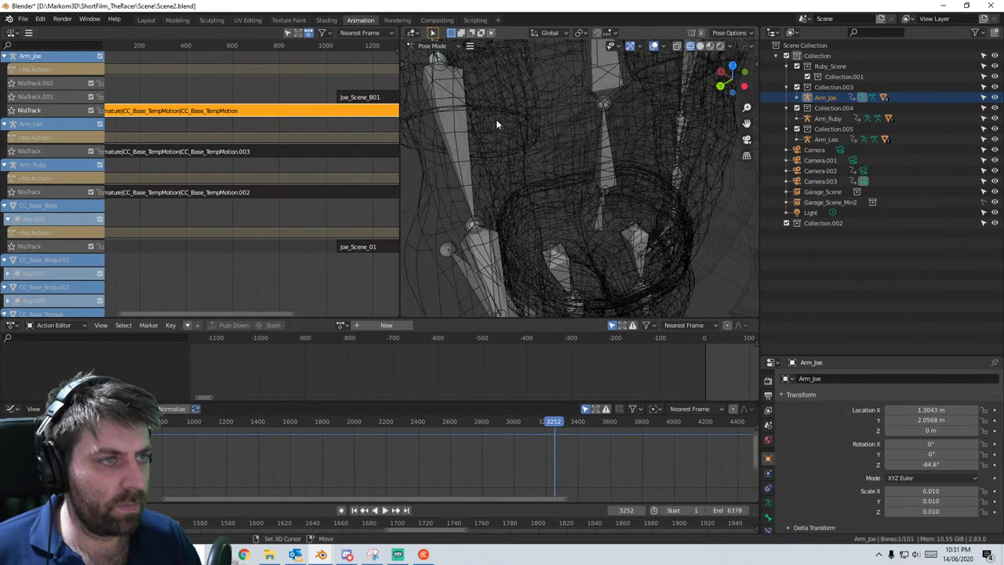
{"action": "scroll", "coordinate": [496, 123], "scroll_direction": "up", "scroll_amount": 2}
{"action": "key", "text": "Tab"}
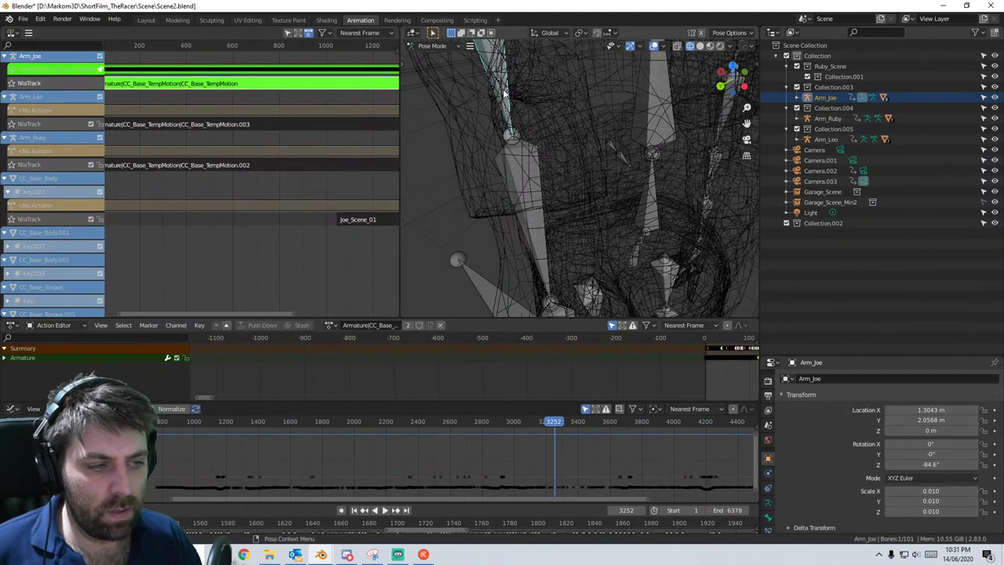
- Return the viewport to Solid shading and move the playhead to frame 2820
{"action": "key", "text": "z"}
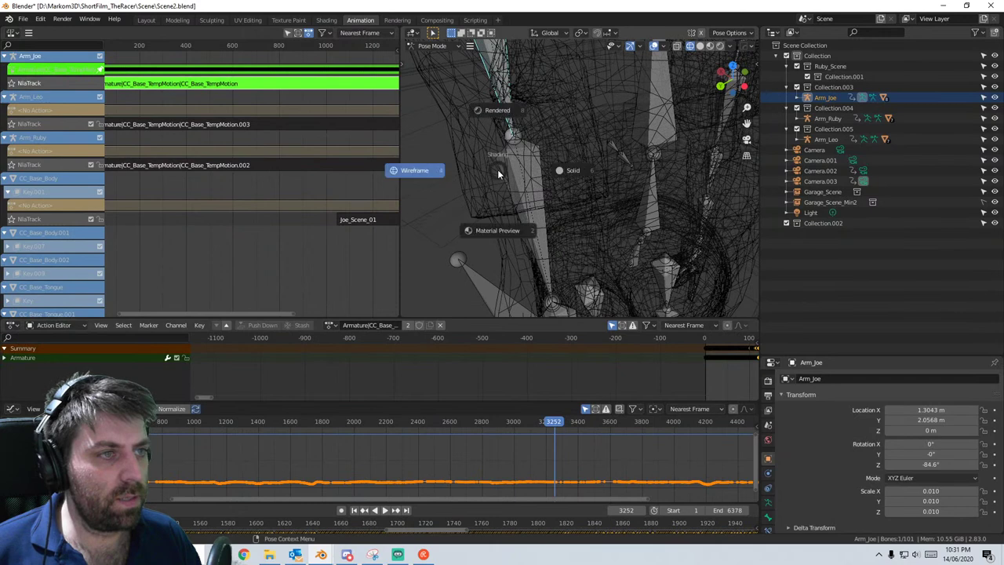
{"action": "left_click", "coordinate": [563, 170]}
{"action": "scroll", "coordinate": [531, 208], "scroll_direction": "down", "scroll_amount": 2}
{"action": "middle_click_drag", "start_coordinate": [531, 209], "coordinate": [600, 219]}
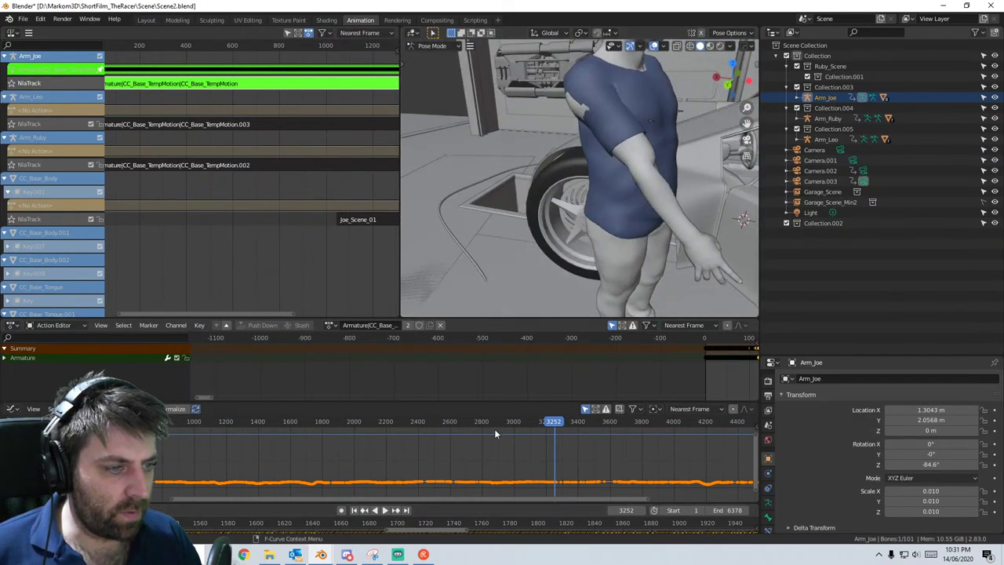
{"action": "left_click_drag", "start_coordinate": [503, 422], "coordinate": [484, 423]}
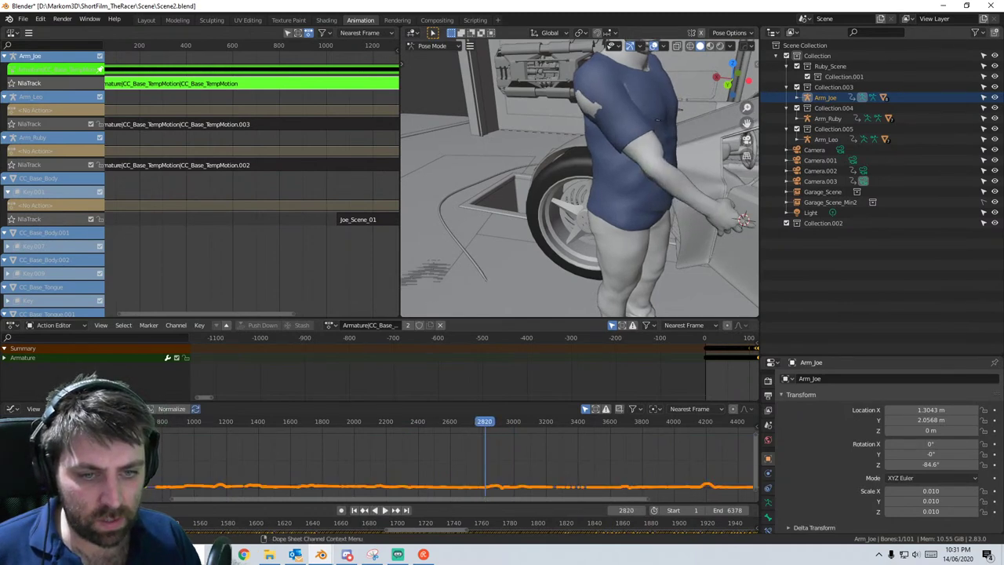
- Lower the displayed rotation curve of Joe's right upper arm slightly along its whole length
{"action": "key", "text": "g"}
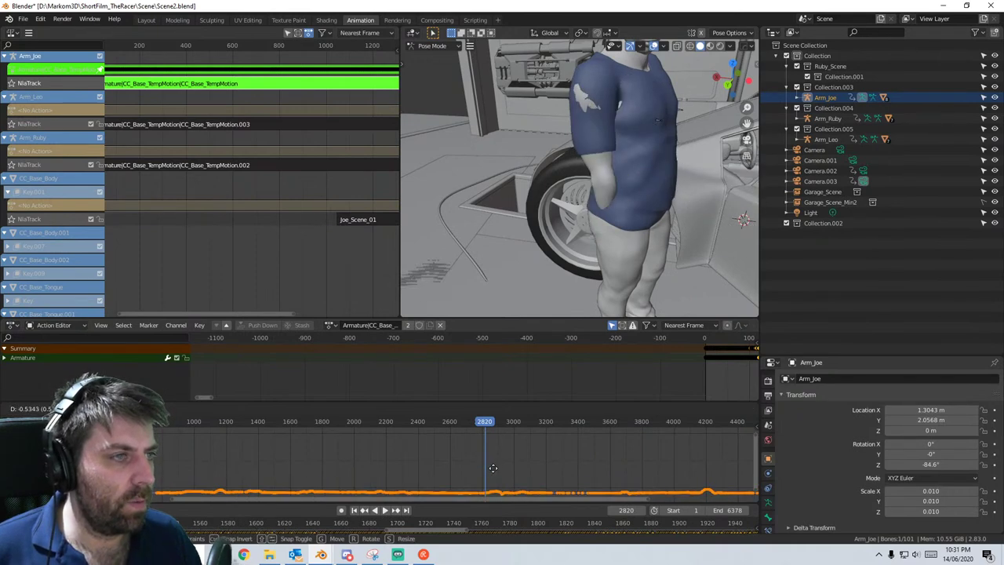
{"action": "left_click", "coordinate": [613, 286]}
{"action": "middle_click_drag", "start_coordinate": [613, 286], "coordinate": [562, 287]}
{"action": "middle_click_drag", "start_coordinate": [606, 249], "coordinate": [560, 272]}
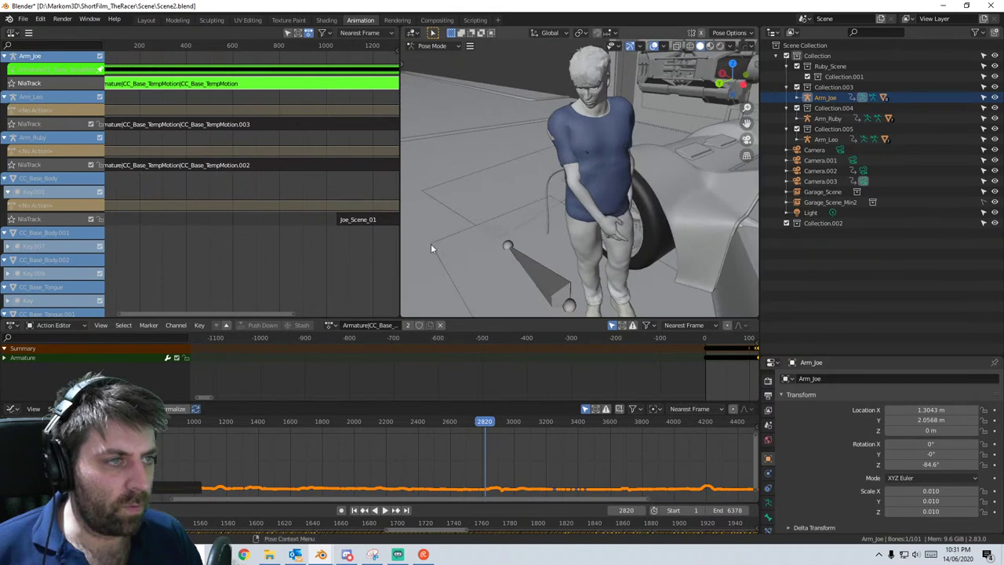
{"action": "left_click", "coordinate": [31, 463]}
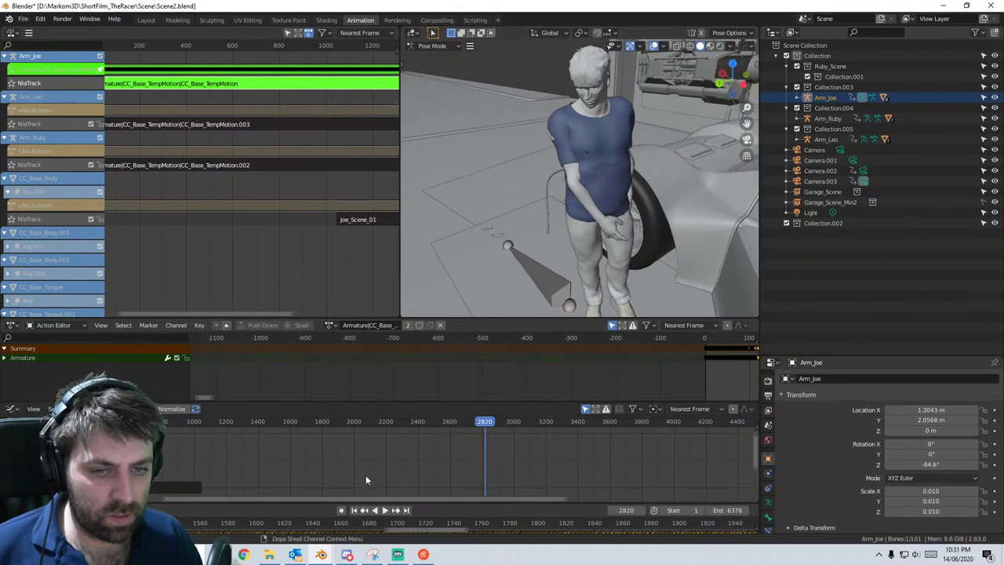
{"action": "key", "text": "alt+h"}
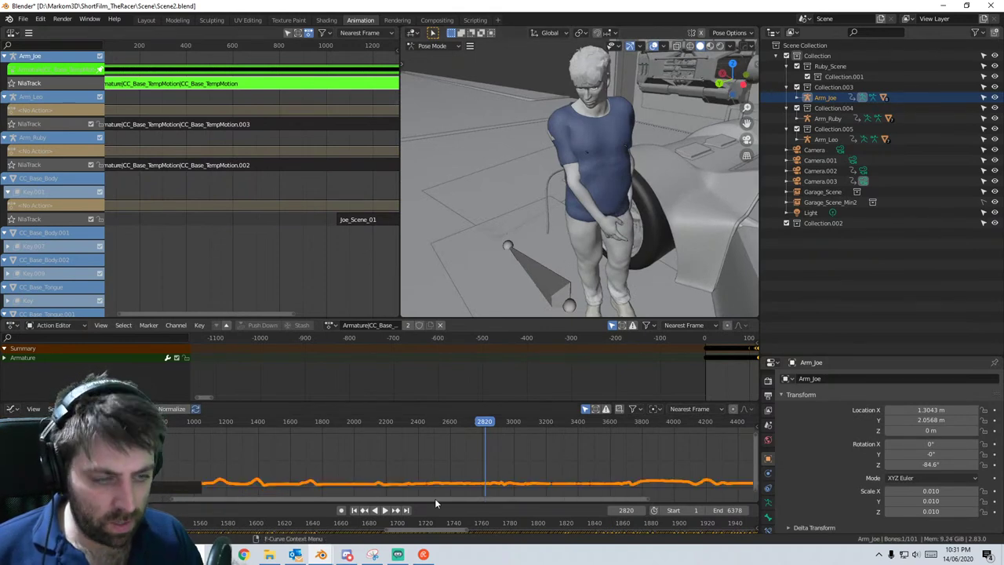
{"action": "key", "text": "g"}
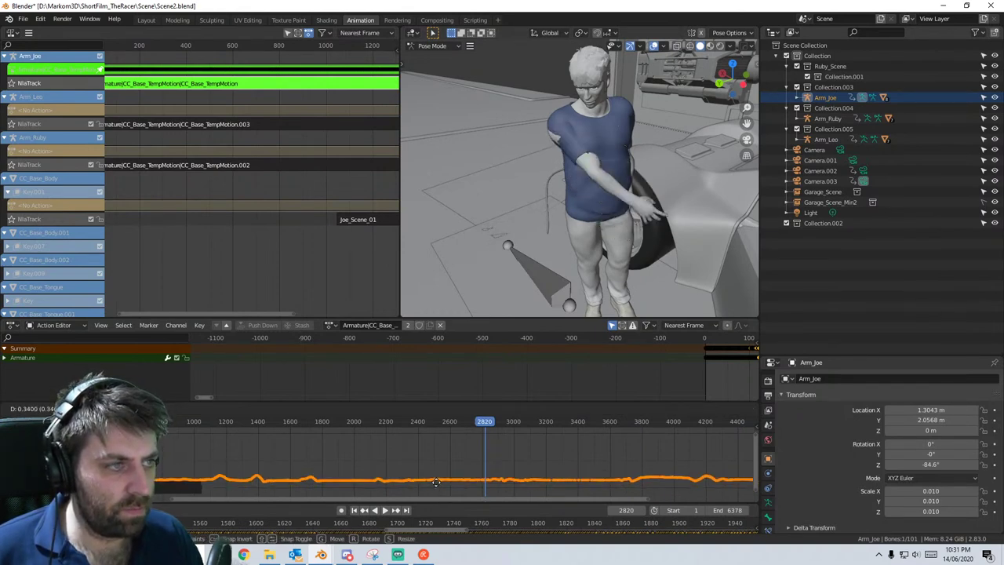
{"action": "right_click", "coordinate": [435, 487]}
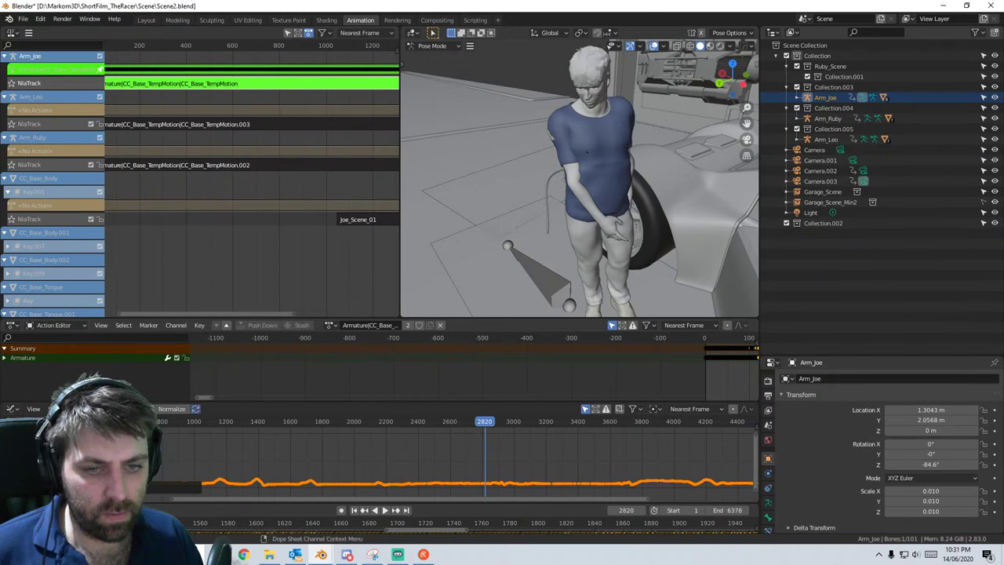
- Isolate another rotation curve of Joe's right upper arm and raise all its keyframes by about 0.3
{"action": "left_click", "coordinate": [110, 470]}
{"action": "key", "text": "a"}
{"action": "key", "text": "g"}
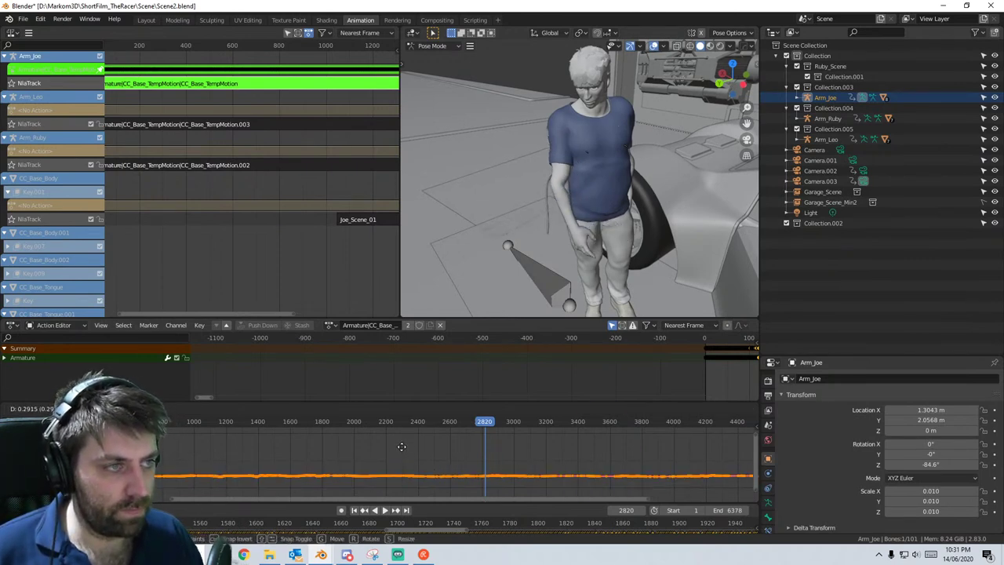
{"action": "left_click", "coordinate": [396, 444]}
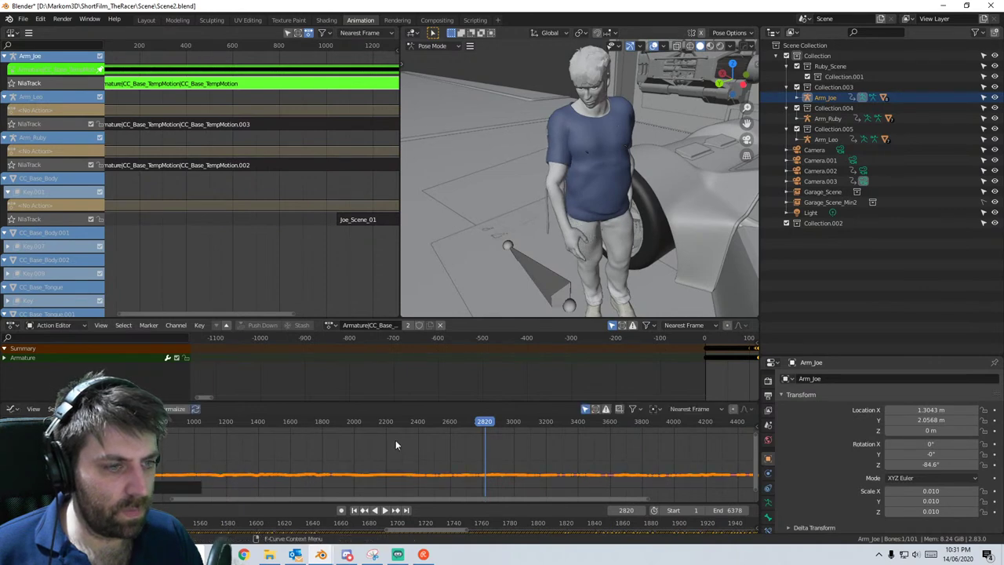
- Examine Joe's right arm and its clearance from his body at frame 2248, up close and from a distance
{"action": "left_click_drag", "start_coordinate": [373, 422], "coordinate": [393, 341]}
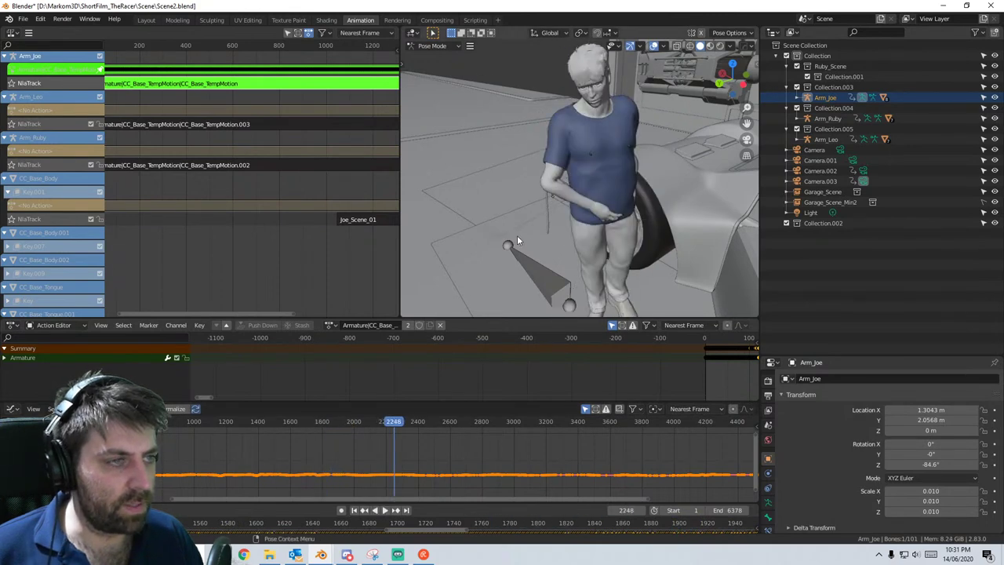
{"action": "scroll", "coordinate": [525, 236], "scroll_direction": "down", "scroll_amount": 2}
{"action": "middle_click_drag", "start_coordinate": [568, 234], "coordinate": [547, 227]}
{"action": "scroll", "coordinate": [522, 243], "scroll_direction": "up", "scroll_amount": 4}
{"action": "scroll", "coordinate": [546, 230], "scroll_direction": "up", "scroll_amount": 2}
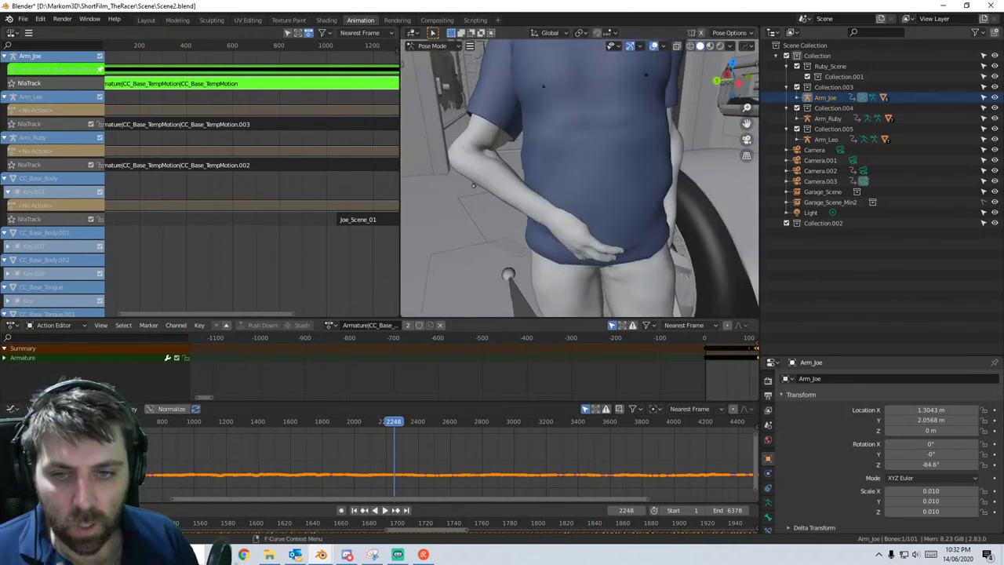
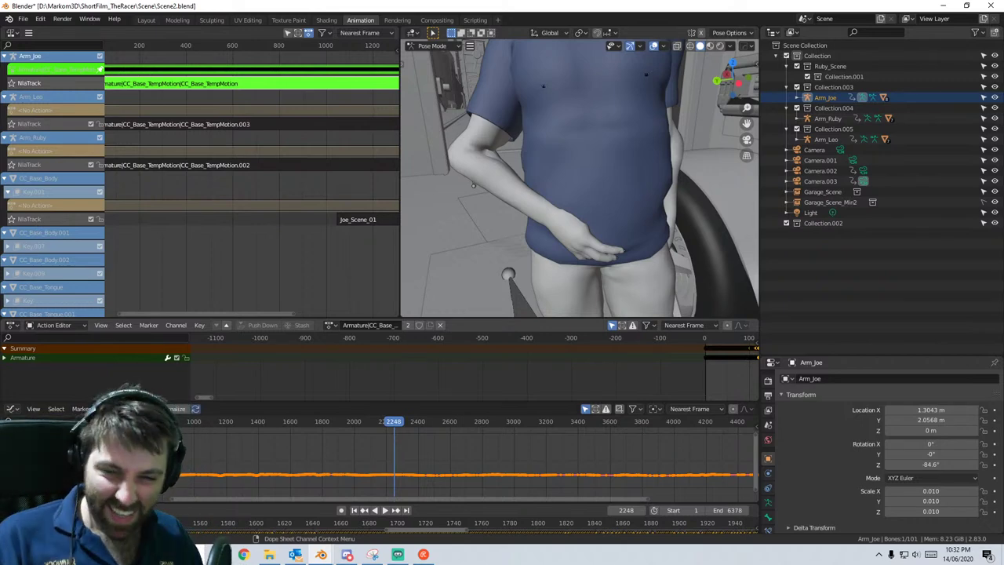
{"action": "scroll", "coordinate": [524, 291], "scroll_direction": "down", "scroll_amount": 5}
{"action": "middle_click_drag", "start_coordinate": [524, 291], "coordinate": [572, 273]}
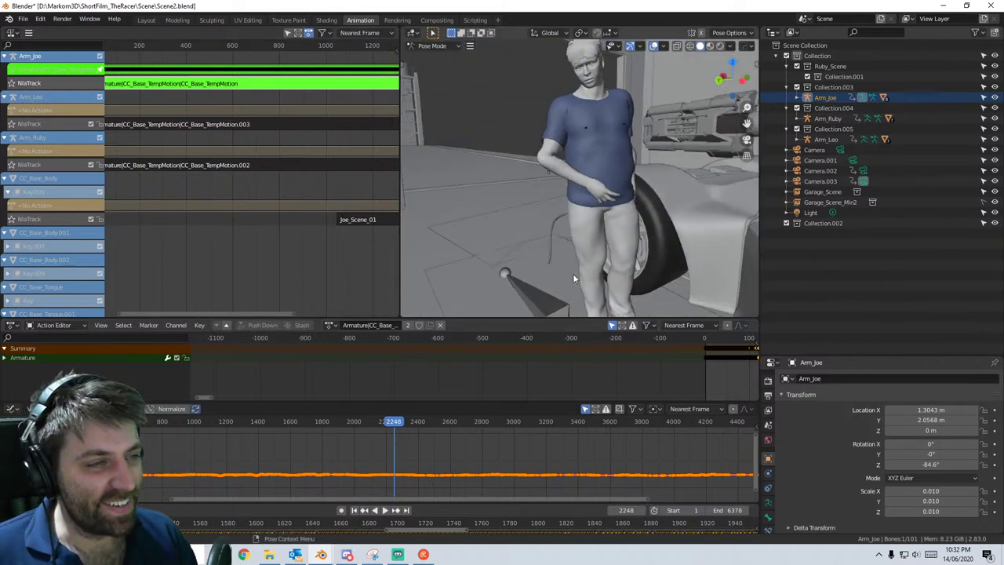
- Review Joe's crossing arms between frames 3890 and 4067 by scrubbing and playing the motion, stopping at frame 4054
{"action": "left_click_drag", "start_coordinate": [427, 421], "coordinate": [657, 409]}
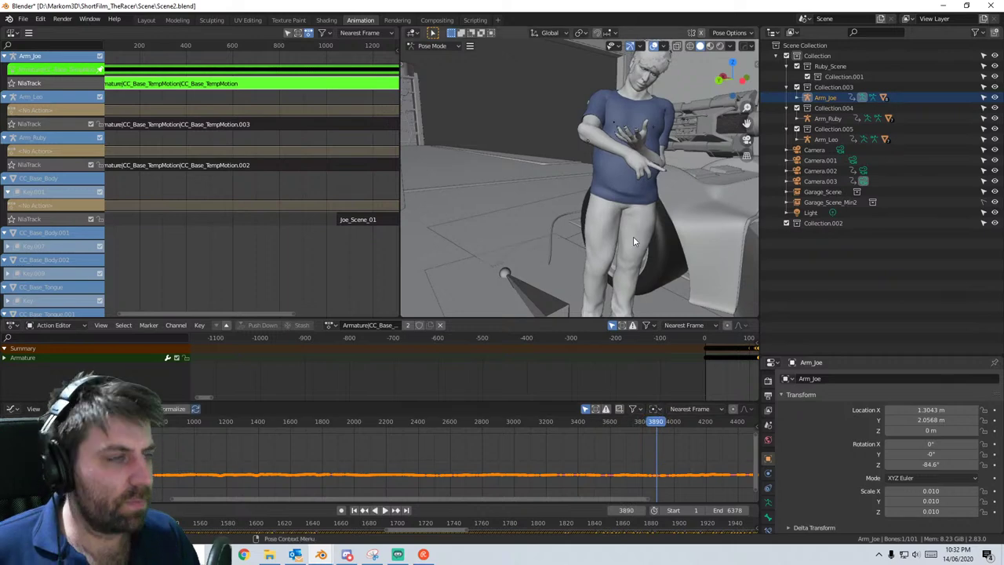
{"action": "middle_click_drag", "start_coordinate": [632, 236], "coordinate": [580, 200]}
{"action": "scroll", "coordinate": [636, 189], "scroll_direction": "up", "scroll_amount": 3}
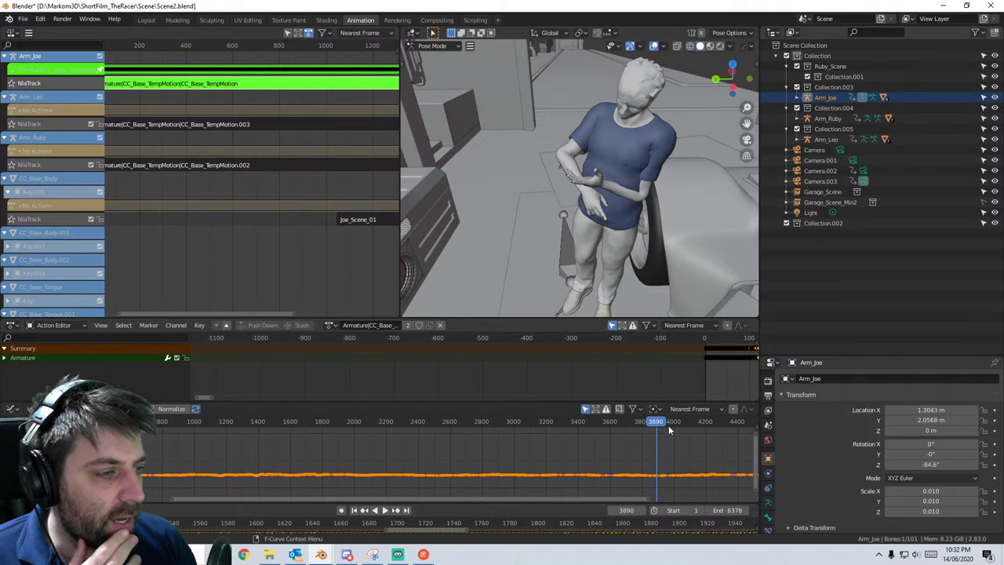
{"action": "key", "text": "space"}
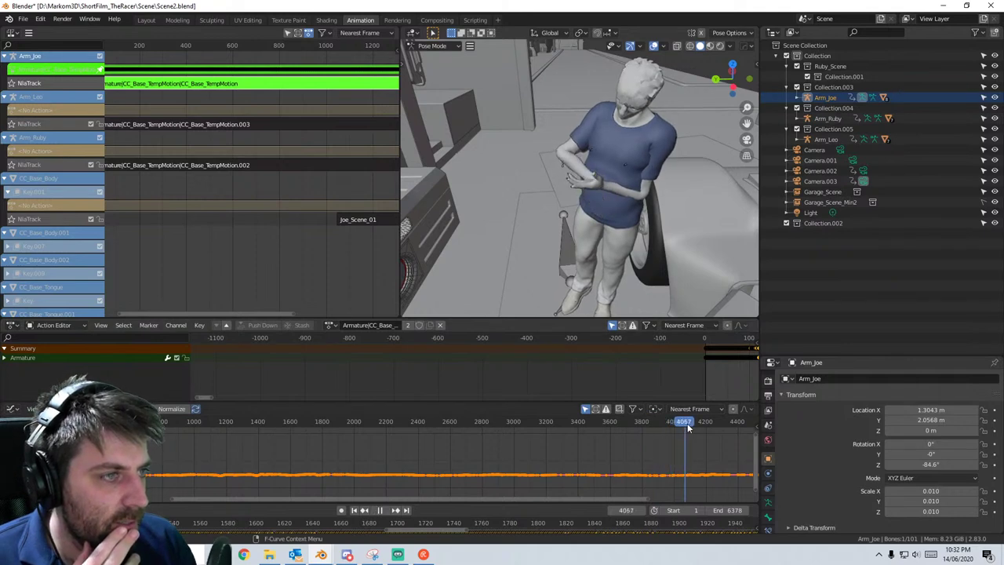
{"action": "left_click_drag", "start_coordinate": [680, 427], "coordinate": [680, 427]}
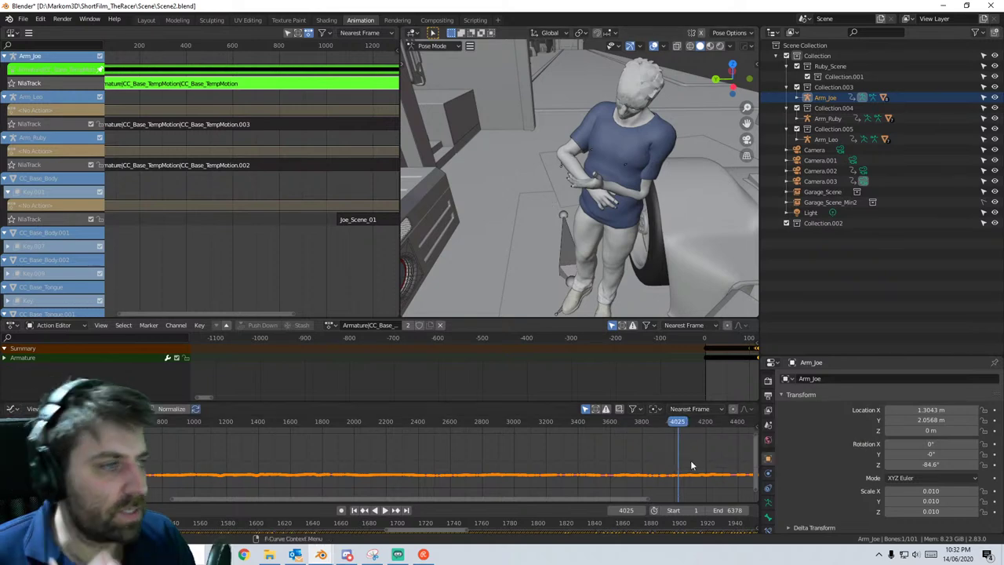
{"action": "middle_click_drag", "start_coordinate": [688, 435], "coordinate": [439, 494]}
{"action": "mouse_move", "coordinate": [438, 424]}
{"action": "left_mouse_down"}
{"action": "mouse_move", "coordinate": [461, 427]}
{"action": "mouse_move", "coordinate": [421, 422]}
{"action": "left_mouse_up"}
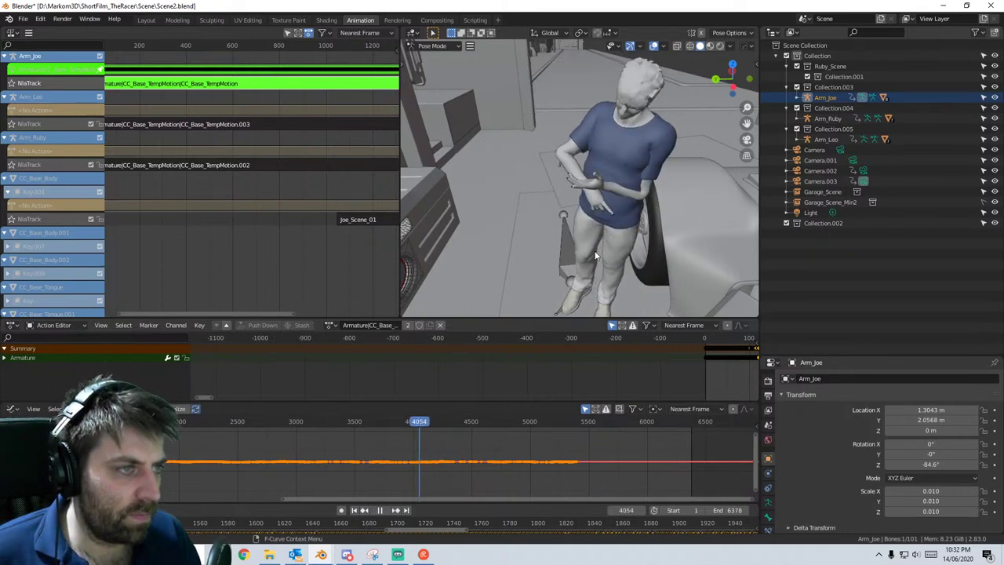
{"action": "key", "text": "space"}
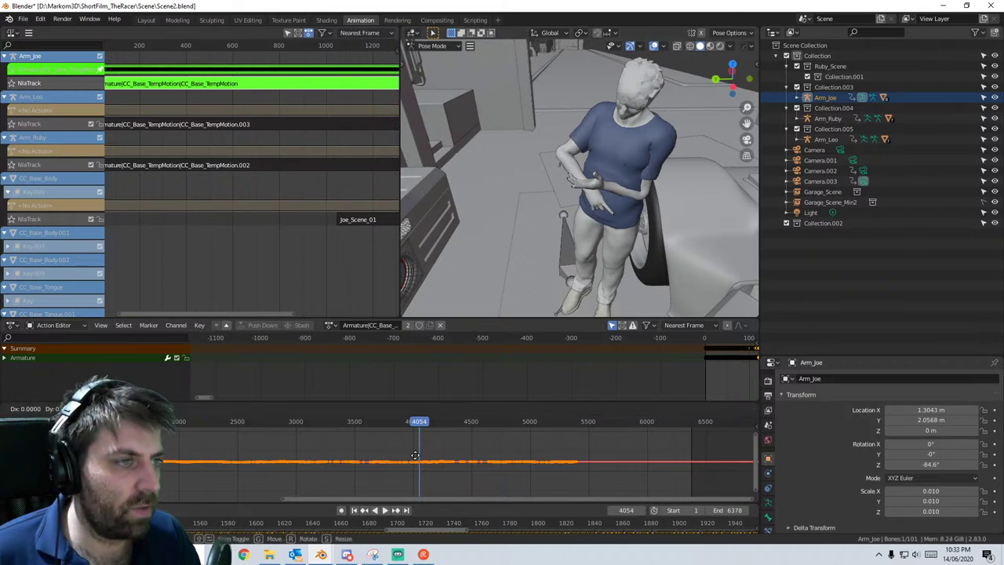
{"action": "key", "text": "y"}
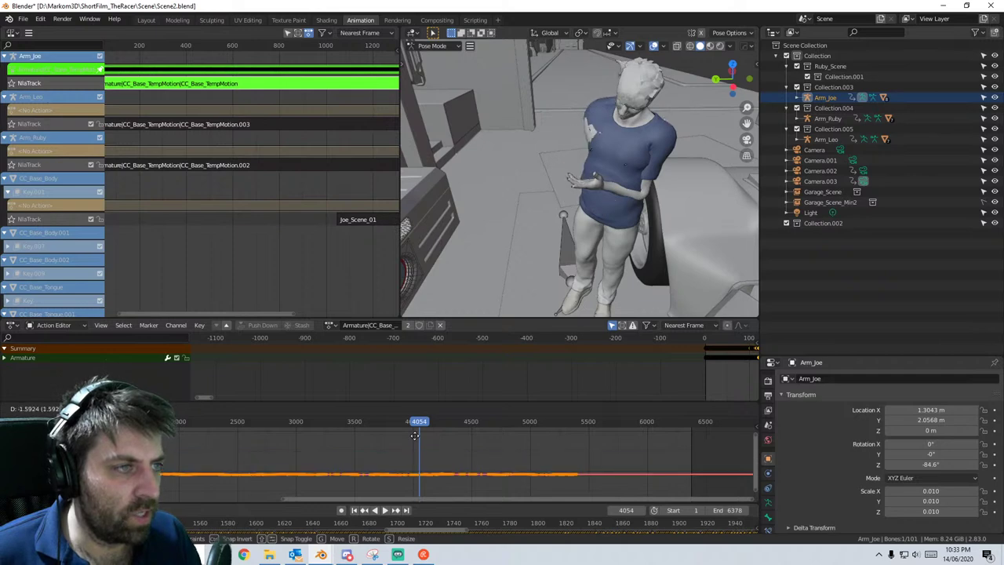
{"action": "mouse_move", "coordinate": [414, 448]}
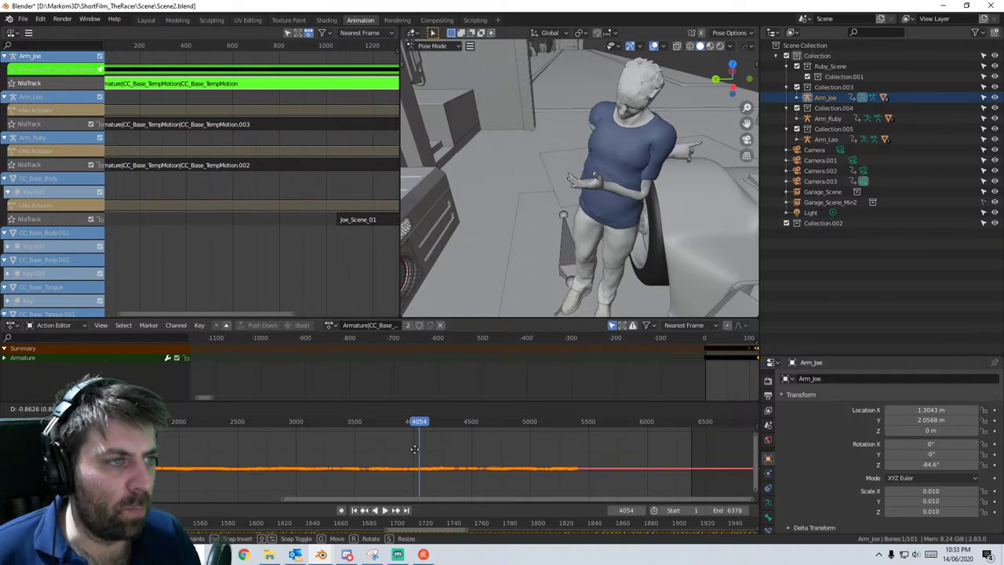
{"action": "right_click", "coordinate": [414, 471]}
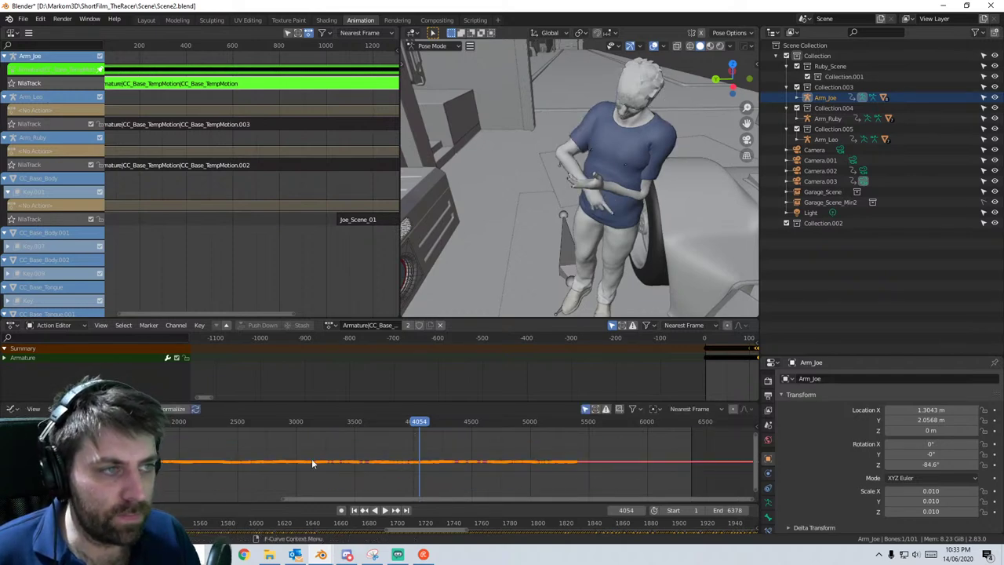
{"action": "key", "text": "h"}
{"action": "key", "text": "alt+h"}
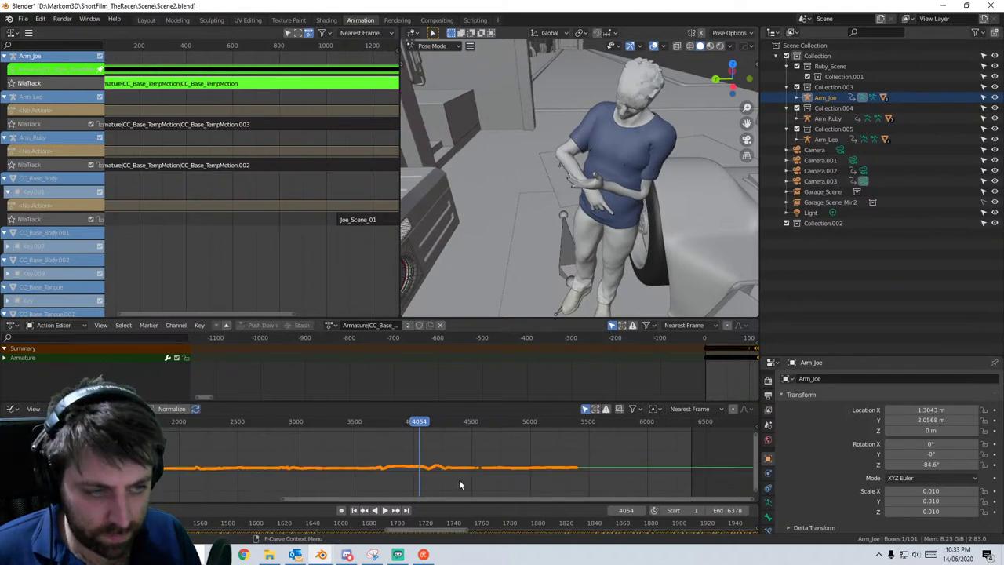
{"action": "key", "text": "y"}
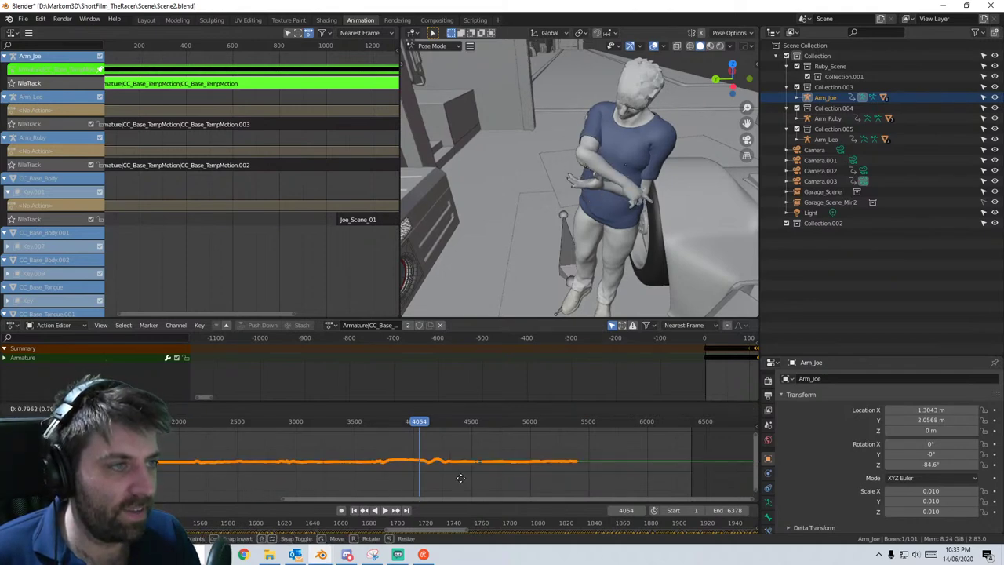
{"action": "right_click", "coordinate": [459, 482]}
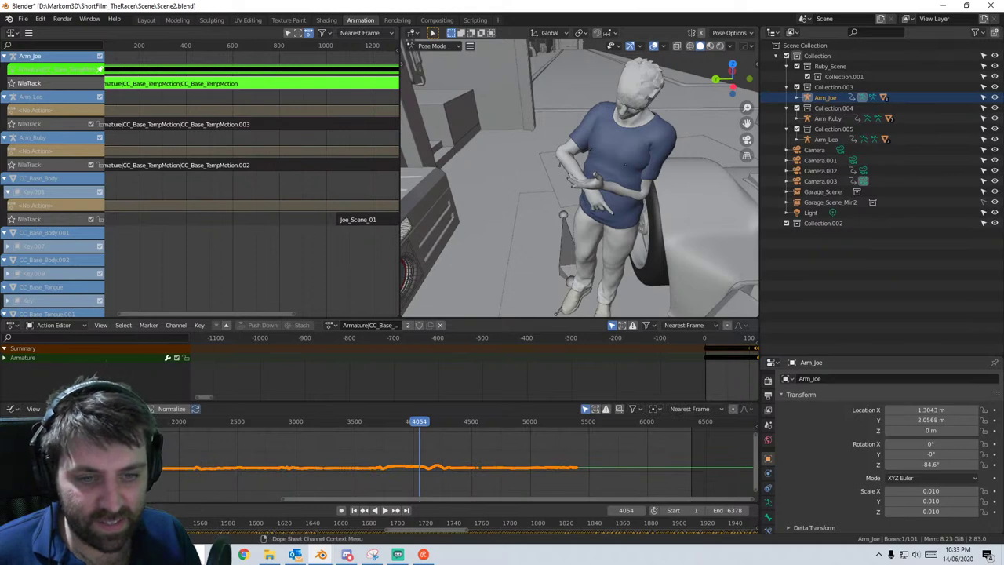
- Isolate further rotation curves of Joe's right upper arm one at a time and adjust their vertical offsets at frame 4054
{"action": "key", "text": "h"}
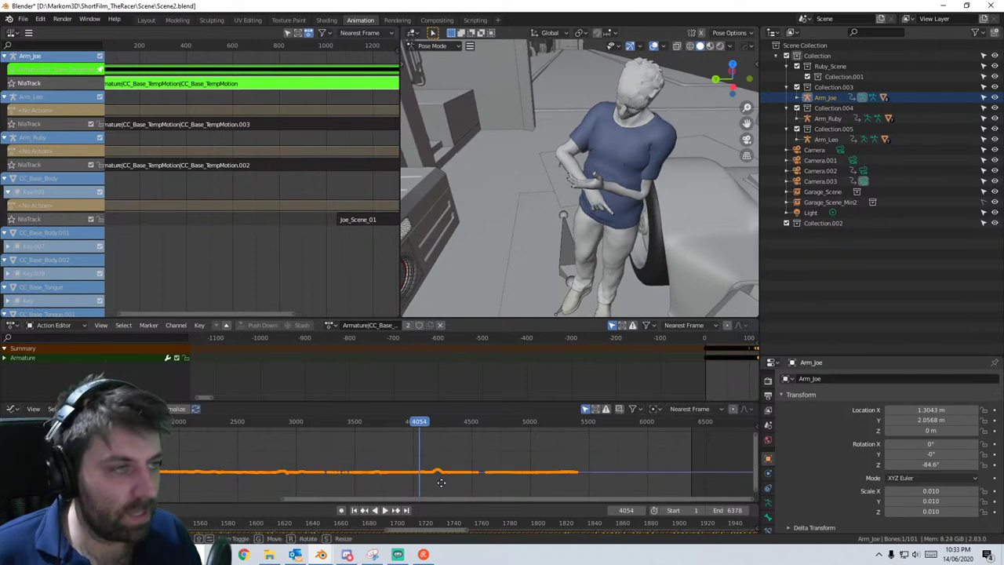
{"action": "key", "text": "y"}
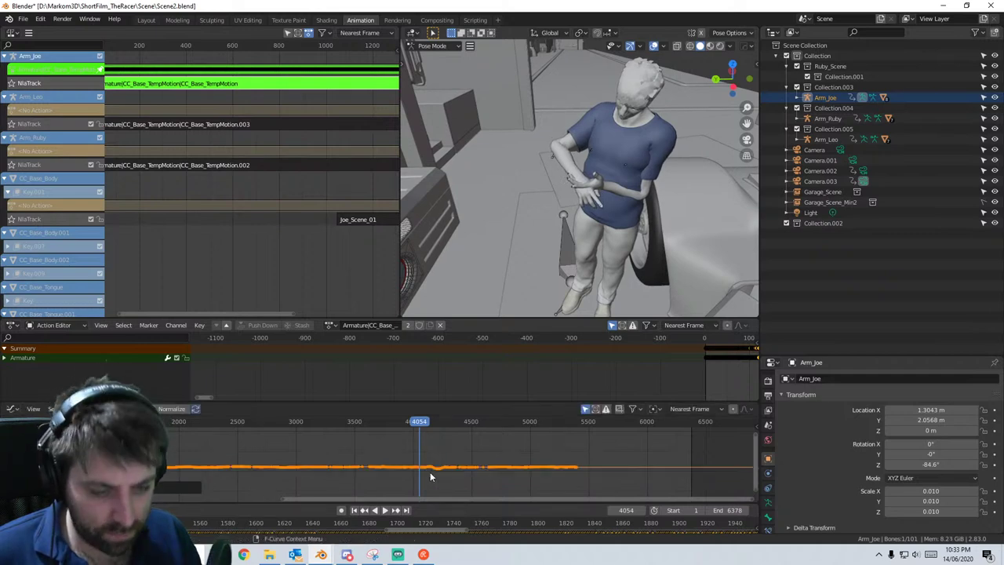
{"action": "key", "text": "g"}
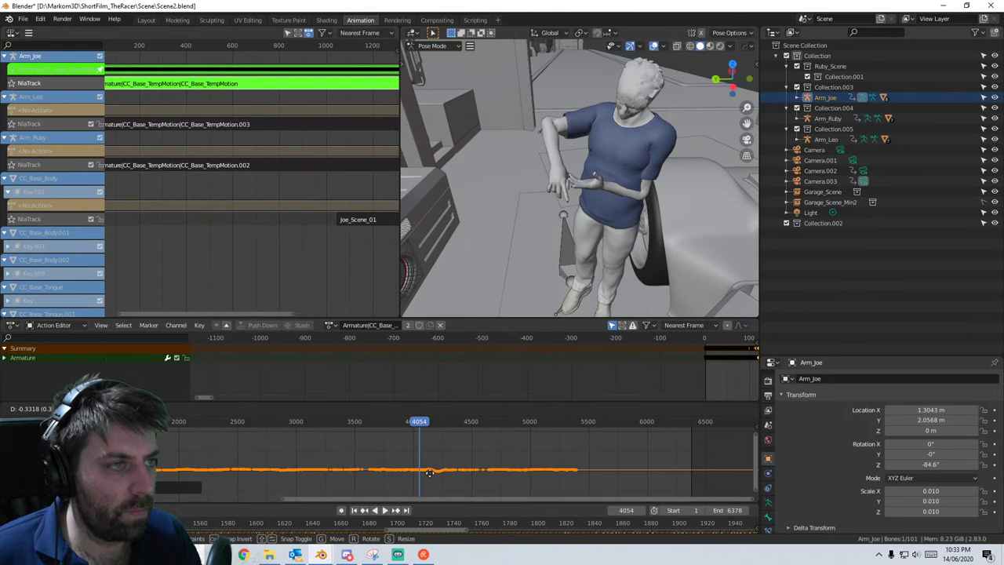
{"action": "left_click", "coordinate": [432, 467]}
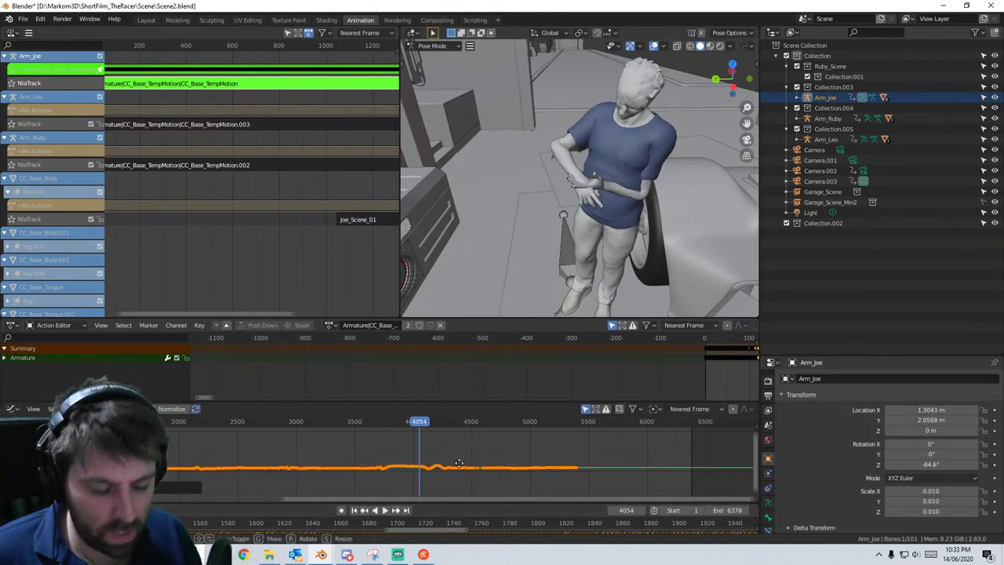
- Try shifting two other rotation curves of Joe's right upper arm vertically to separate his arms at frame 4054
{"action": "key", "text": "y"}
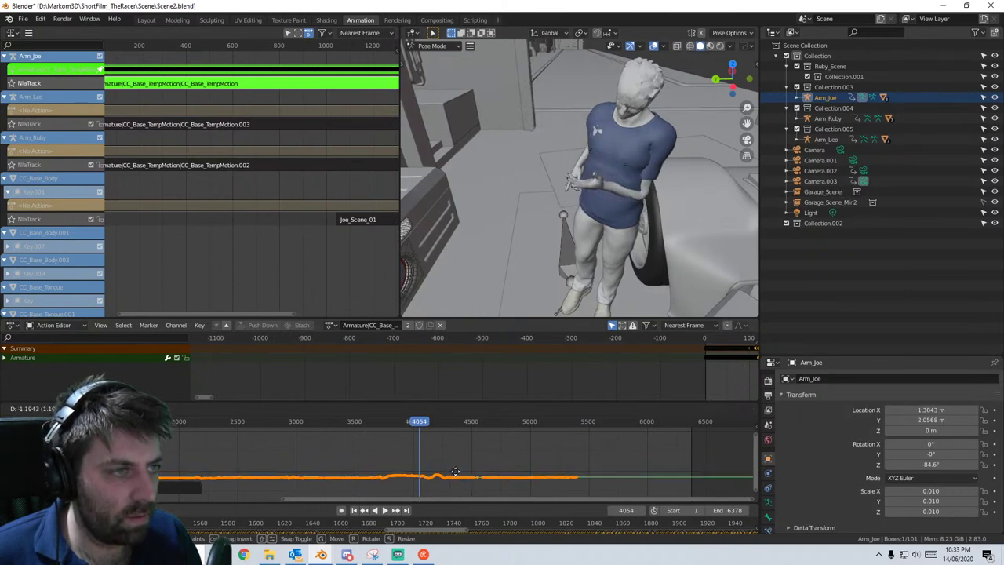
{"action": "key", "text": "Escape"}
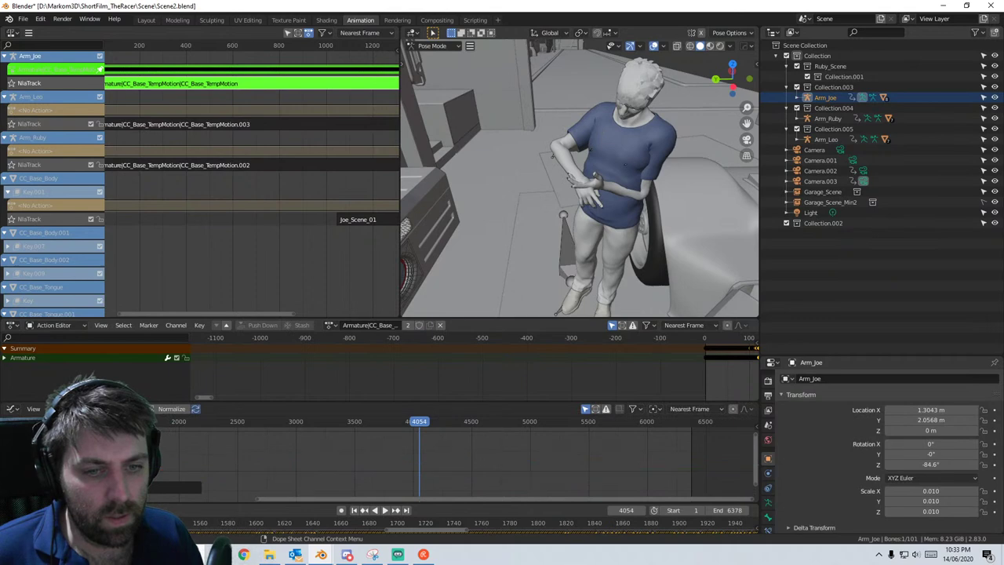
{"action": "key", "text": "g"}
{"action": "key", "text": "y"}
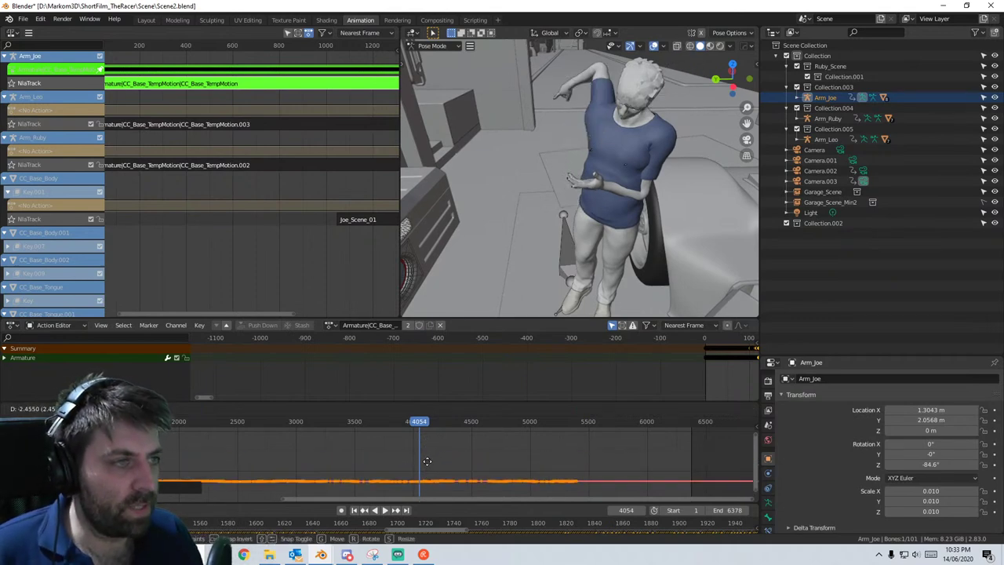
{"action": "right_click", "coordinate": [459, 437]}
- Show the scene in wireframe, zoom the curve around frame 4054, and try rotating Joe's right upper arm bone directly
{"action": "mouse_move", "coordinate": [574, 260]}
{"action": "middle_mouse_down", "text": "shift"}
{"action": "mouse_move", "coordinate": [569, 217]}
{"action": "mouse_move", "coordinate": [600, 220]}
{"action": "mouse_move", "coordinate": [528, 133]}
{"action": "mouse_move", "coordinate": [547, 201]}
{"action": "mouse_move", "coordinate": [554, 137]}
{"action": "mouse_move", "coordinate": [554, 149]}
{"action": "mouse_move", "coordinate": [553, 139]}
{"action": "mouse_move", "coordinate": [505, 168]}
{"action": "mouse_move", "coordinate": [582, 186]}
{"action": "mouse_move", "coordinate": [574, 171]}
{"action": "middle_mouse_up", "text": "shift"}
{"action": "scroll", "coordinate": [568, 216], "scroll_direction": "up", "scroll_amount": 2}
{"action": "key", "text": "z"}
{"action": "left_click", "coordinate": [506, 137]}
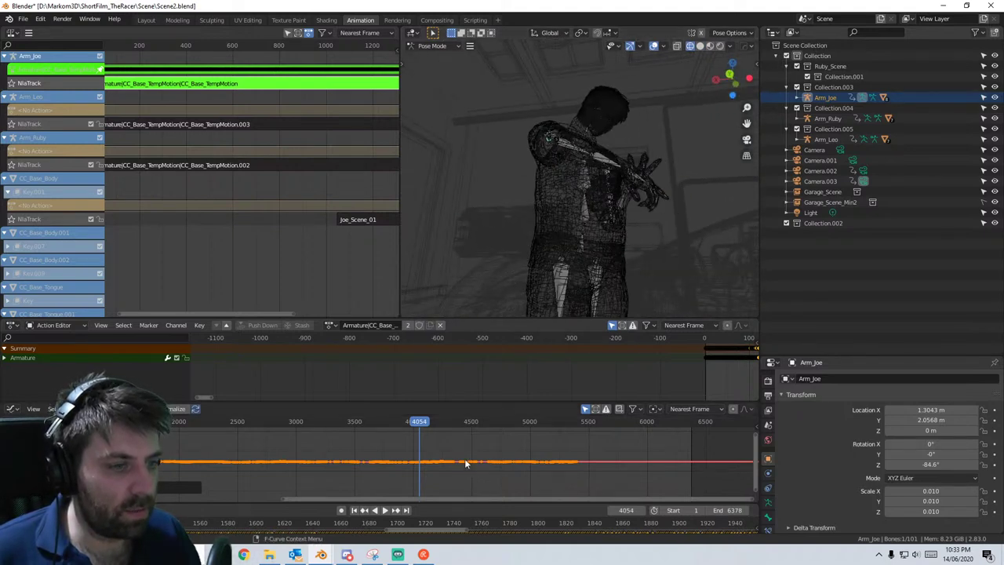
{"action": "scroll", "coordinate": [446, 458], "scroll_direction": "up", "scroll_amount": 6}
{"action": "scroll", "coordinate": [436, 439], "scroll_direction": "up", "scroll_amount": 4}
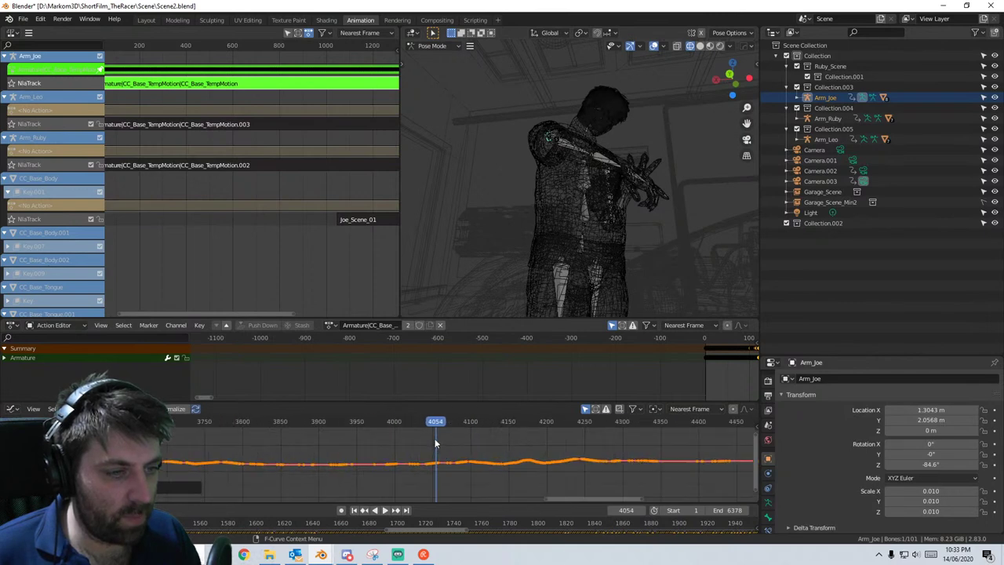
{"action": "mouse_move", "coordinate": [434, 439]}
{"action": "middle_mouse_down"}
{"action": "mouse_move", "coordinate": [432, 461]}
{"action": "mouse_move", "coordinate": [437, 450]}
{"action": "middle_mouse_up"}
{"action": "scroll", "coordinate": [431, 467], "scroll_direction": "up", "scroll_amount": 6}
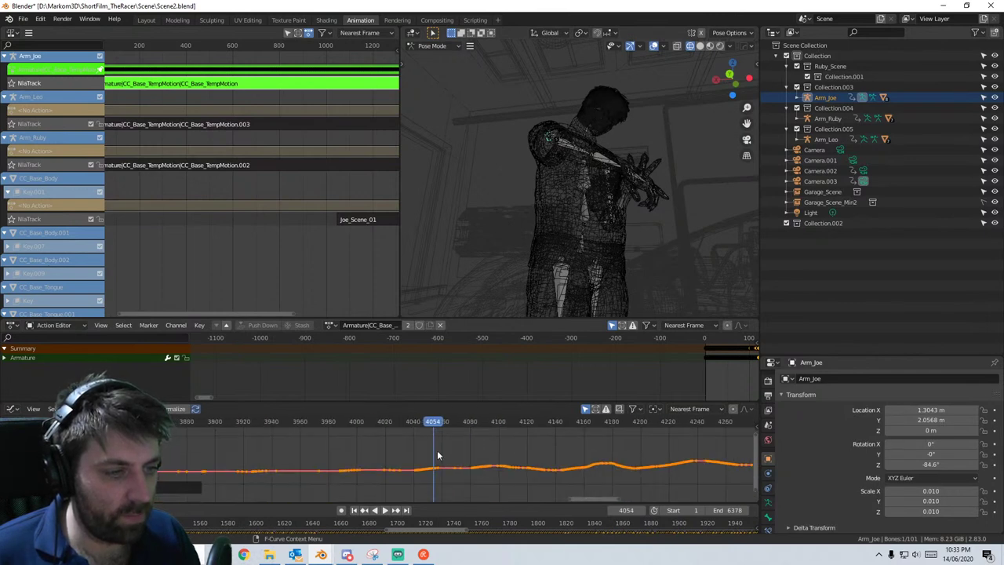
{"action": "scroll", "coordinate": [437, 450], "scroll_direction": "up", "scroll_amount": 3}
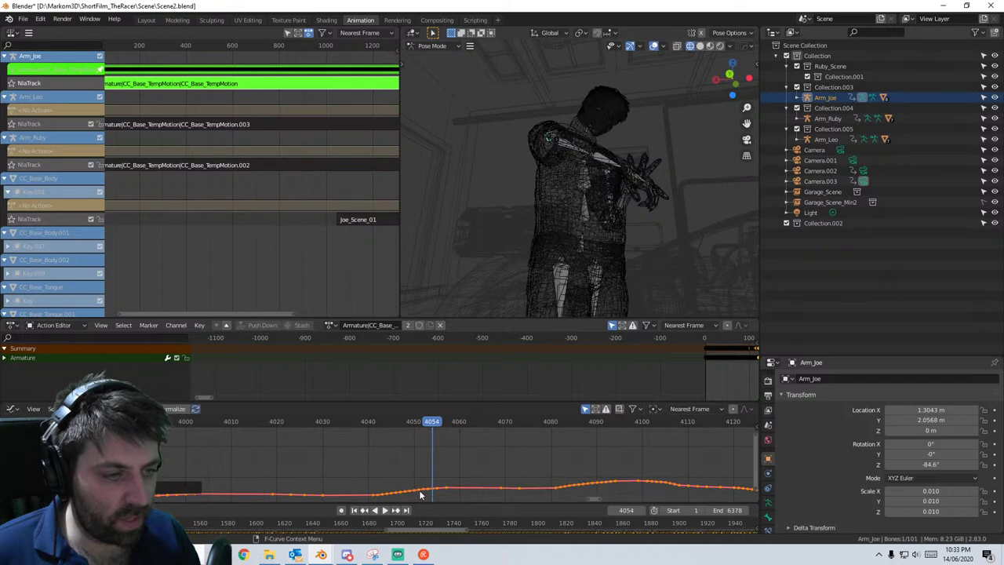
{"action": "key", "text": "r"}
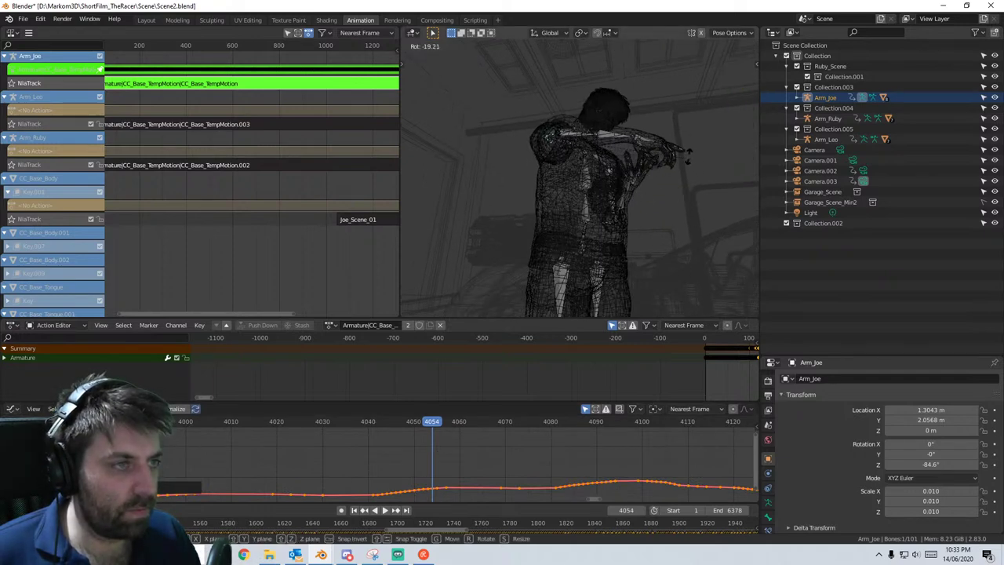
{"action": "left_click", "coordinate": [660, 186]}
{"action": "middle_click_drag", "start_coordinate": [659, 186], "coordinate": [668, 236]}
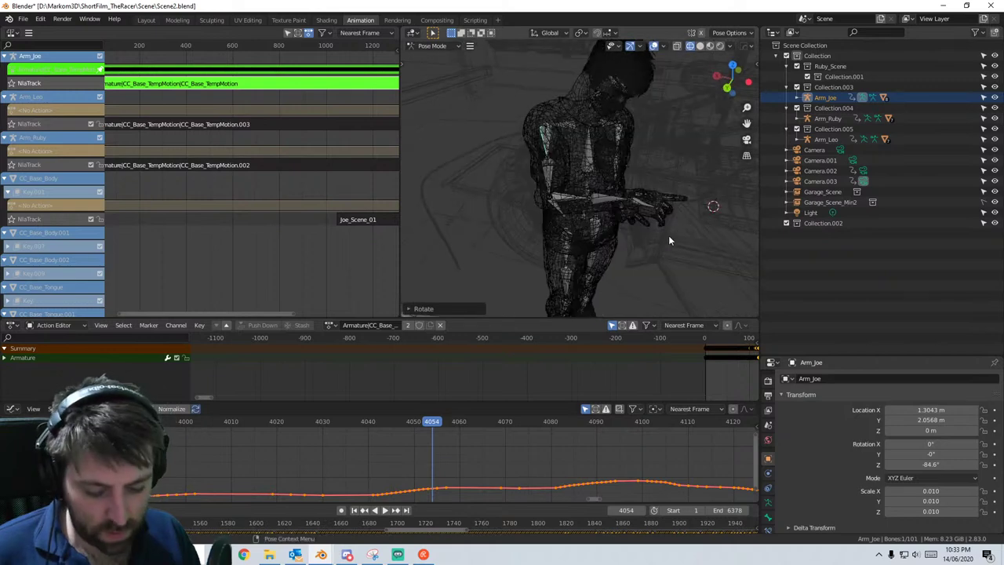
- Rotate Joe's right upper arm bone about its local X axis to test a pose clear of his body
{"action": "key", "text": "r"}
{"action": "key", "text": "z"}
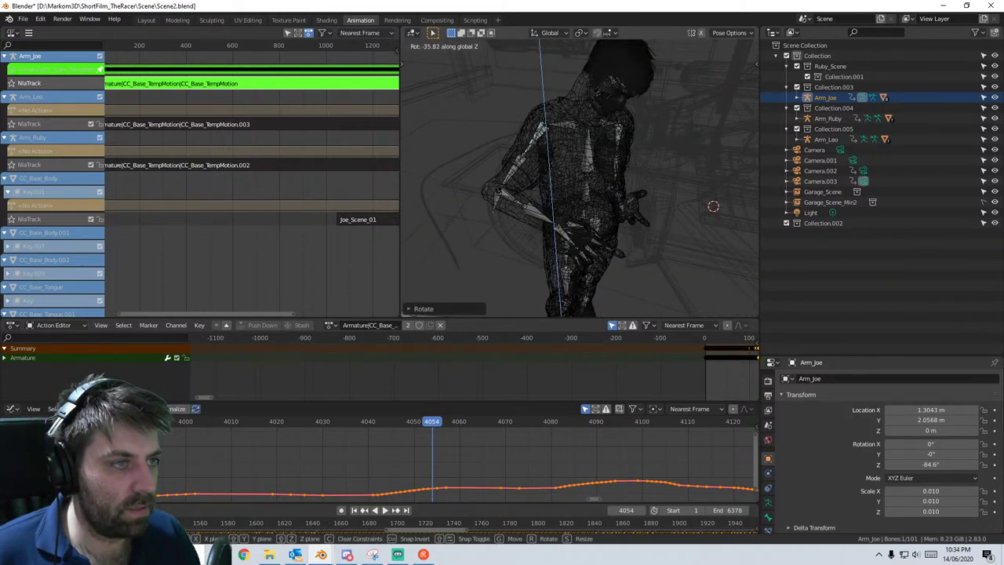
{"action": "key", "text": "x"}
{"action": "key", "text": "x"}
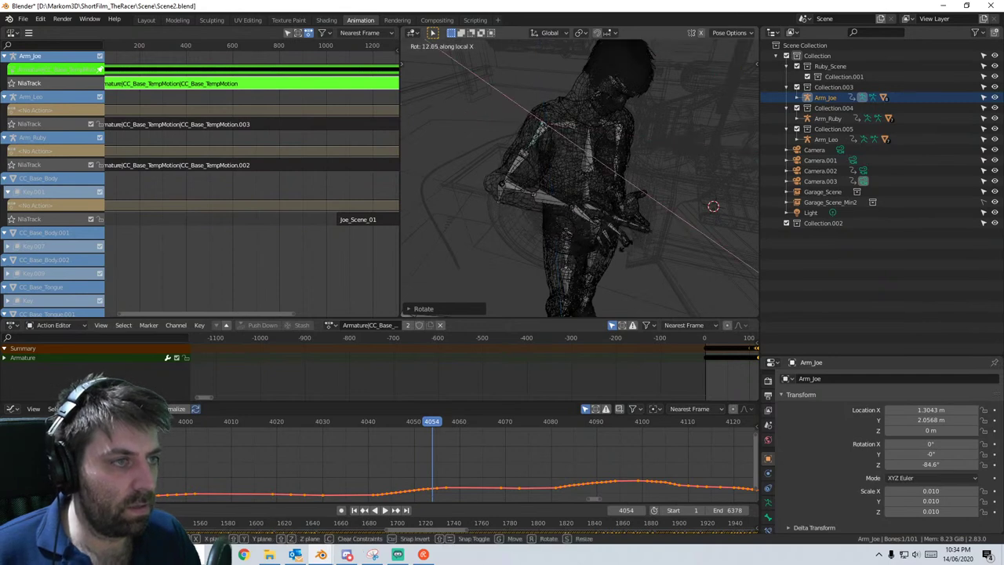
{"action": "left_click", "coordinate": [613, 263]}
- Return to solid shading and try further rotations of Joe's right upper arm bone, including about the global Z axis
{"action": "key", "text": "z"}
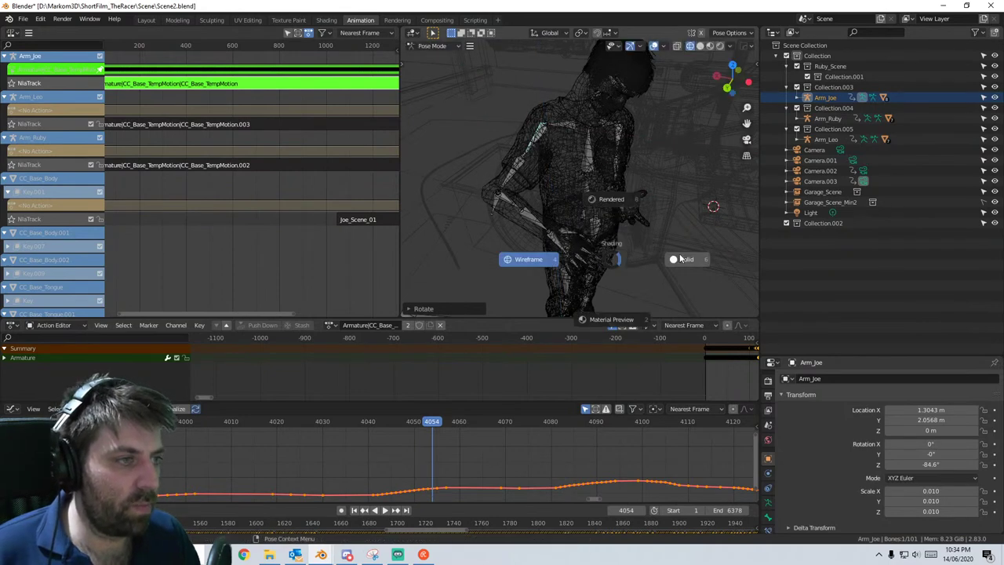
{"action": "left_click", "coordinate": [681, 258]}
{"action": "middle_click_drag", "start_coordinate": [666, 237], "coordinate": [624, 268]}
{"action": "key", "text": "r"}
{"action": "key", "text": "z"}
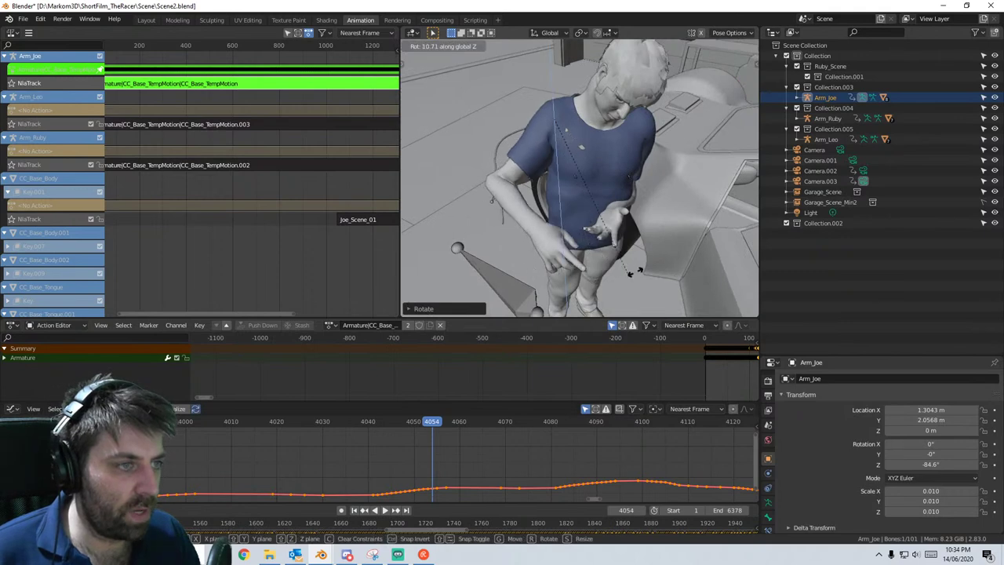
{"action": "right_click", "coordinate": [646, 228]}
{"action": "key", "text": "r"}
{"action": "key", "text": "z"}
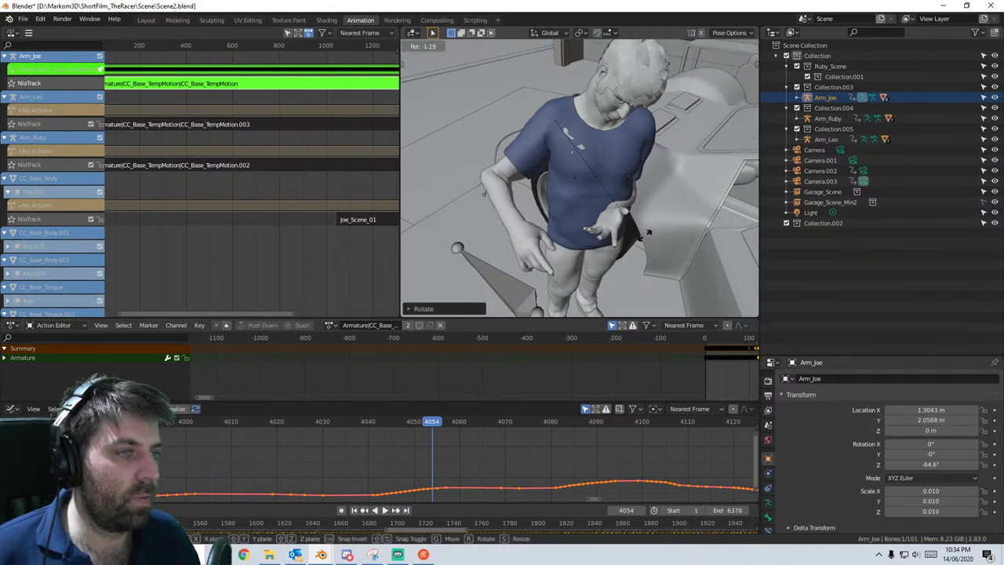
{"action": "right_click", "coordinate": [707, 187]}
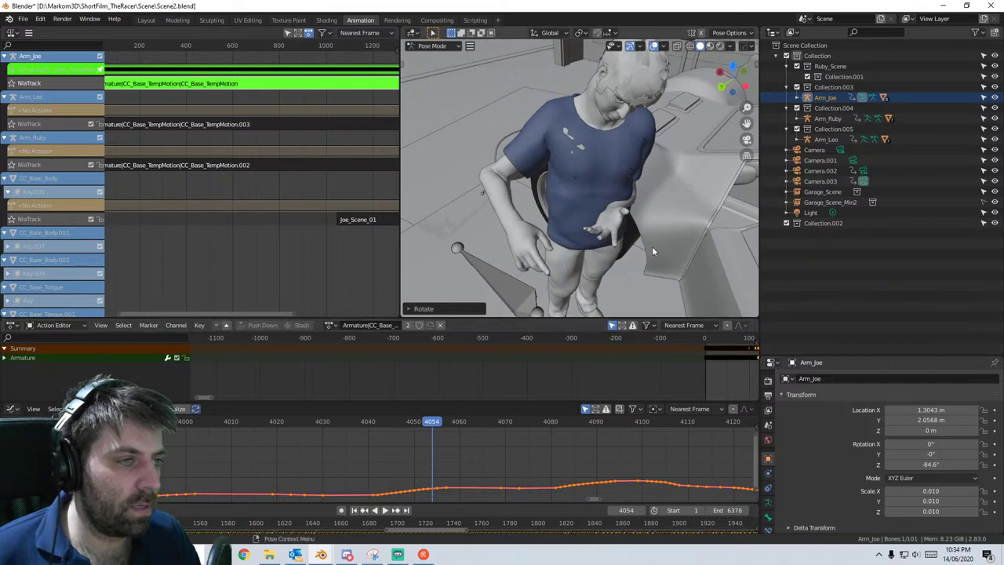
- Move to frame 4047, play the motion briefly, and view Joe's arms up close and within the whole scene
{"action": "middle_click_drag", "start_coordinate": [652, 246], "coordinate": [588, 227]}
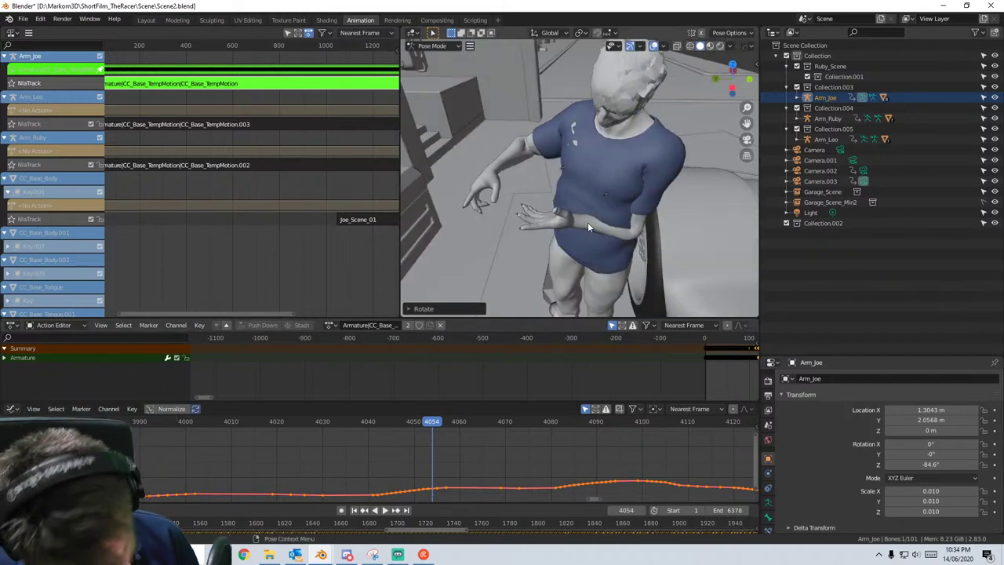
{"action": "left_click", "coordinate": [400, 418]}
{"action": "key", "text": "space"}
{"action": "key", "text": "space"}
{"action": "scroll", "coordinate": [527, 224], "scroll_direction": "down", "scroll_amount": 8}
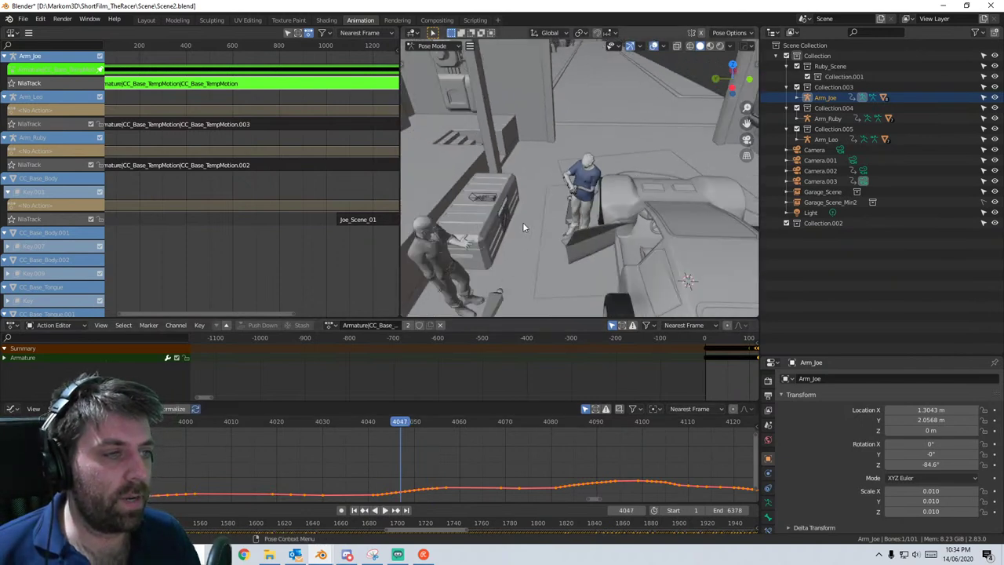
{"action": "middle_click_drag", "start_coordinate": [522, 222], "coordinate": [638, 152]}
{"action": "middle_click_drag", "start_coordinate": [593, 182], "coordinate": [304, 105]}
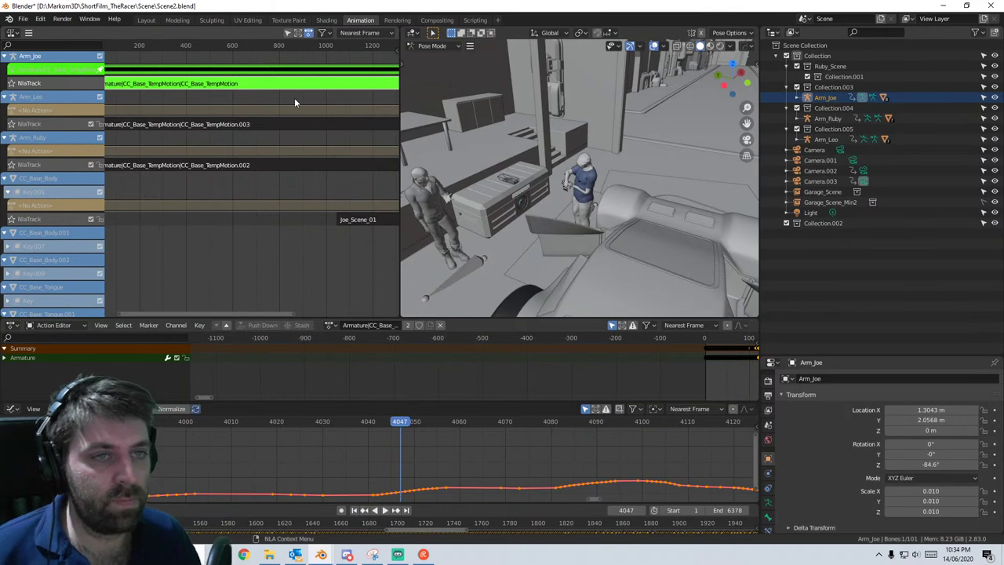
- Exit tweak mode on Joe's base motion strip and play the layered animation from frame 4047 to 4105
{"action": "key", "text": "Tab"}
{"action": "scroll", "coordinate": [312, 129], "scroll_direction": "right", "scroll_amount": 6, "text": "ctrl"}
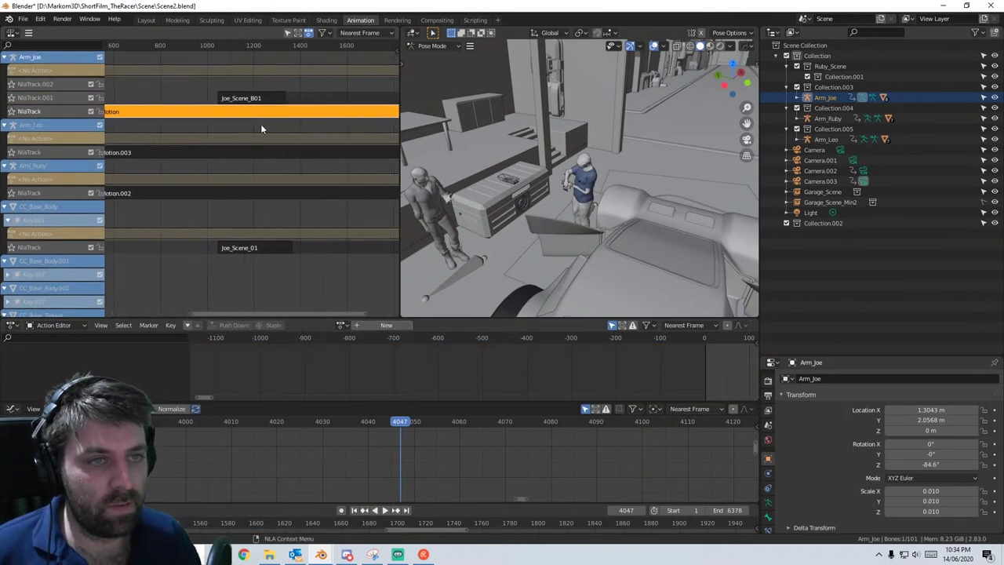
{"action": "key", "text": "Delete"}
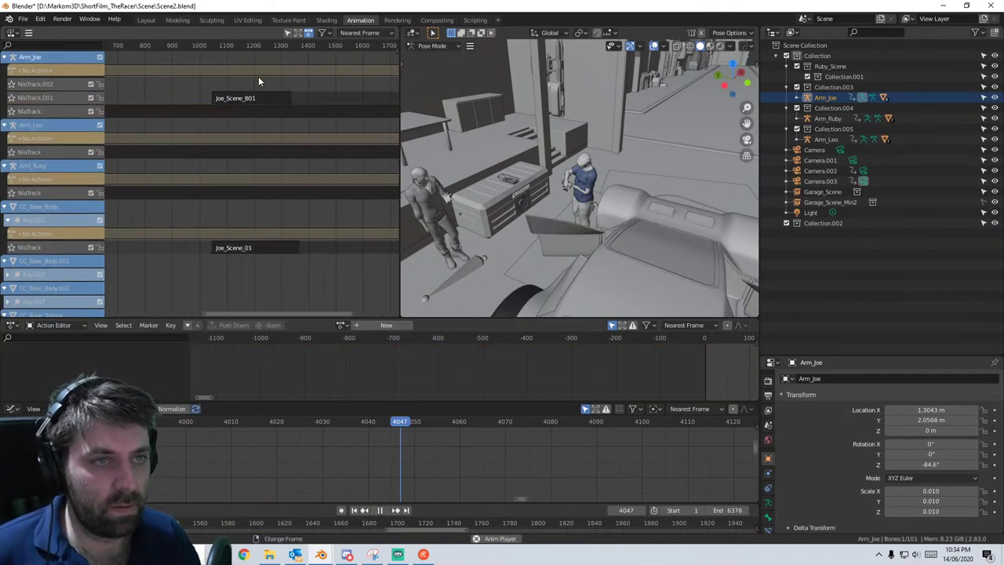
{"action": "scroll", "coordinate": [331, 438], "scroll_direction": "down", "scroll_amount": 4}
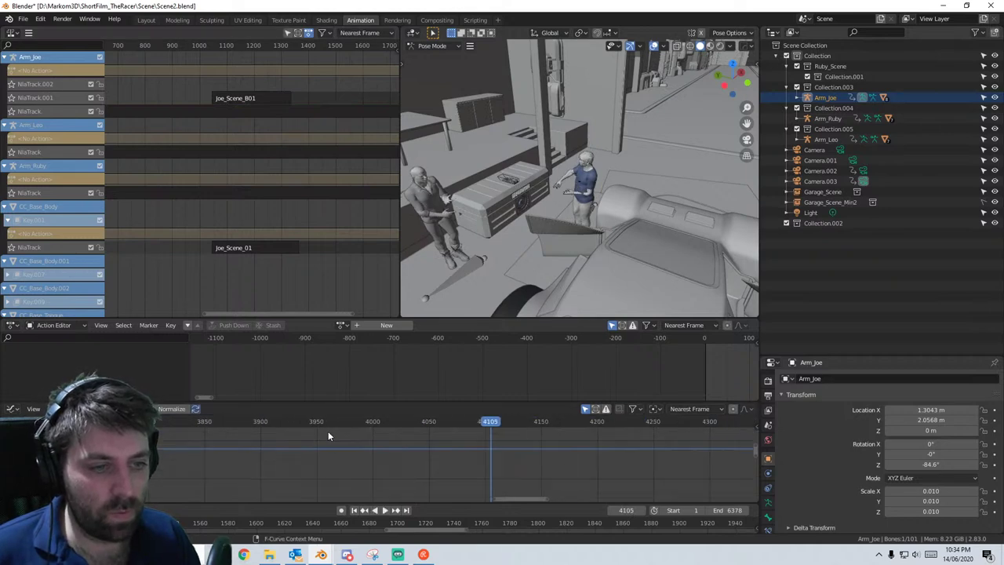
{"action": "scroll", "coordinate": [327, 435], "scroll_direction": "down", "scroll_amount": 15}
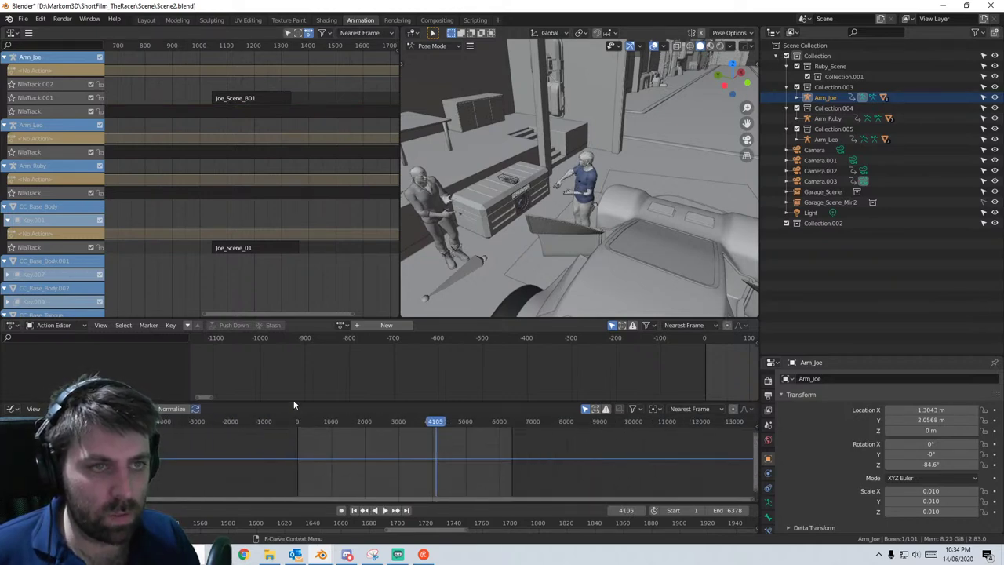
- Play and scrub the motion around the end of the Joe_Scene_B01 clip, stopping at frame 1214
{"action": "left_click", "coordinate": [262, 45]}
{"action": "key", "text": "space"}
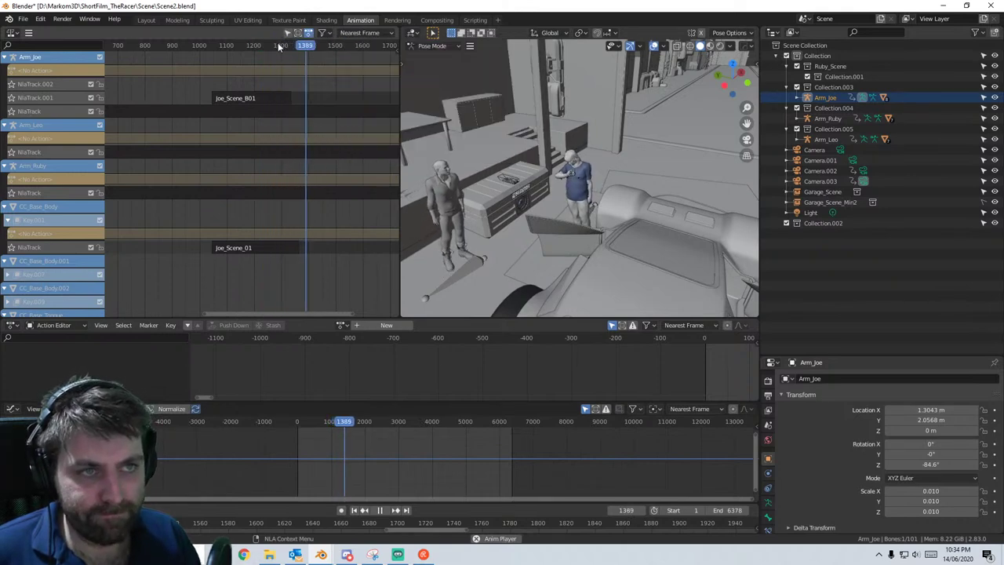
{"action": "left_click", "coordinate": [279, 45]}
{"action": "key", "text": "space"}
{"action": "left_click_drag", "start_coordinate": [283, 45], "coordinate": [275, 49]}
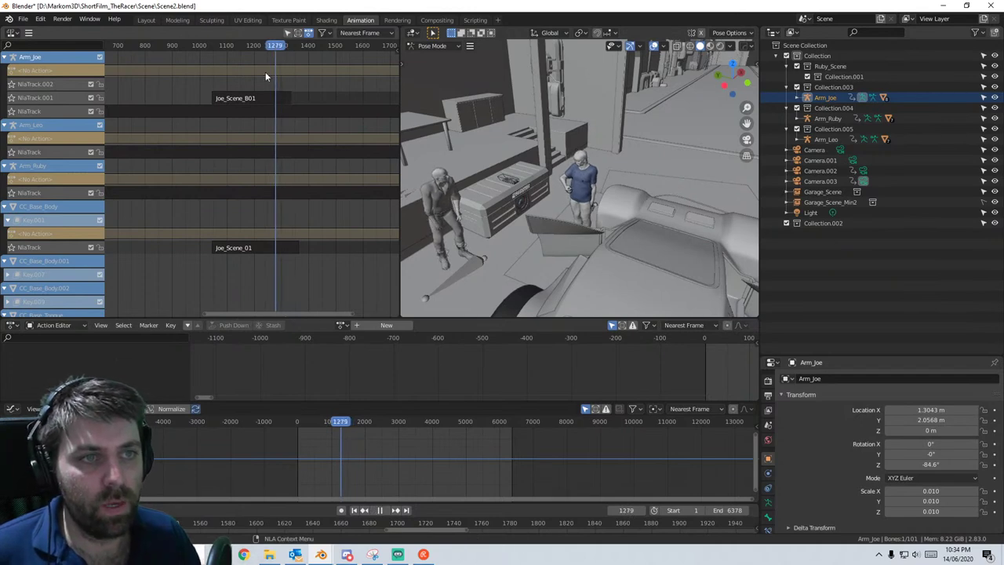
{"action": "key", "text": "Escape"}
{"action": "key", "text": "space"}
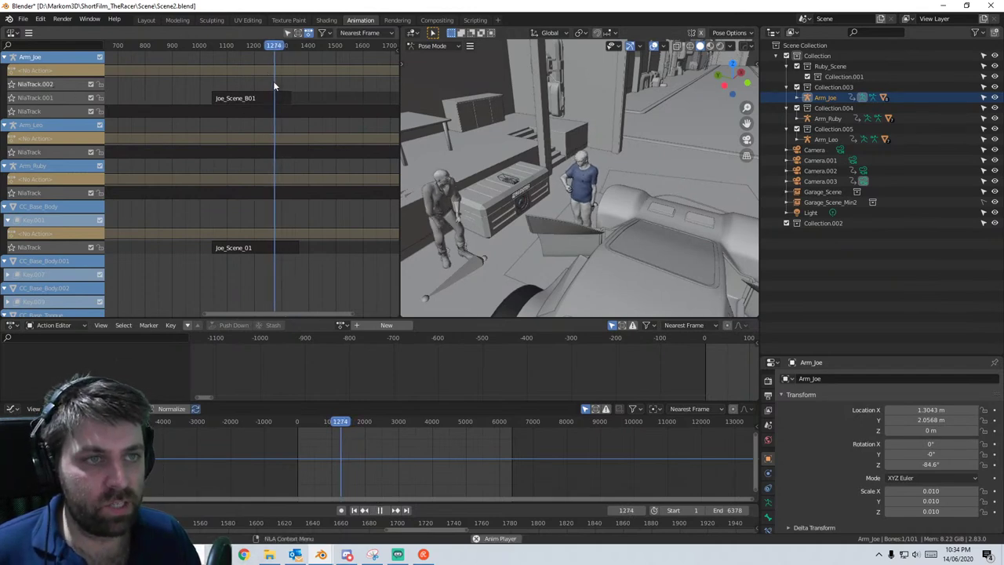
{"action": "left_click", "coordinate": [265, 45]}
{"action": "left_click_drag", "start_coordinate": [263, 47], "coordinate": [258, 56]}
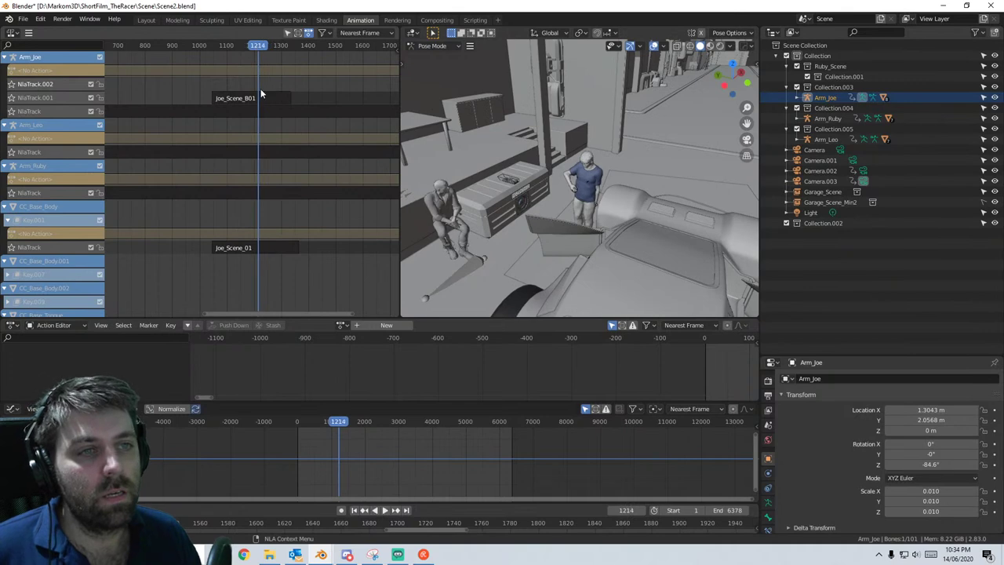
- Add the Joe_Scene_B02 action strip to Joe's NlaTrack.002 at frame 1214
{"action": "key", "text": "shift+a"}
{"action": "scroll", "coordinate": [331, 165], "scroll_direction": "down", "scroll_amount": 12}
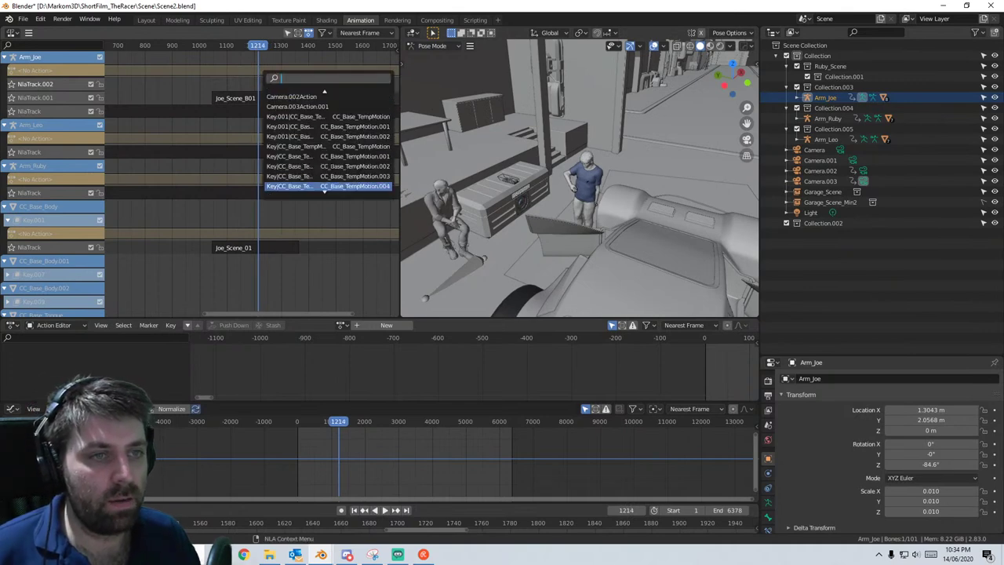
{"action": "scroll", "coordinate": [329, 166], "scroll_direction": "down", "scroll_amount": 3}
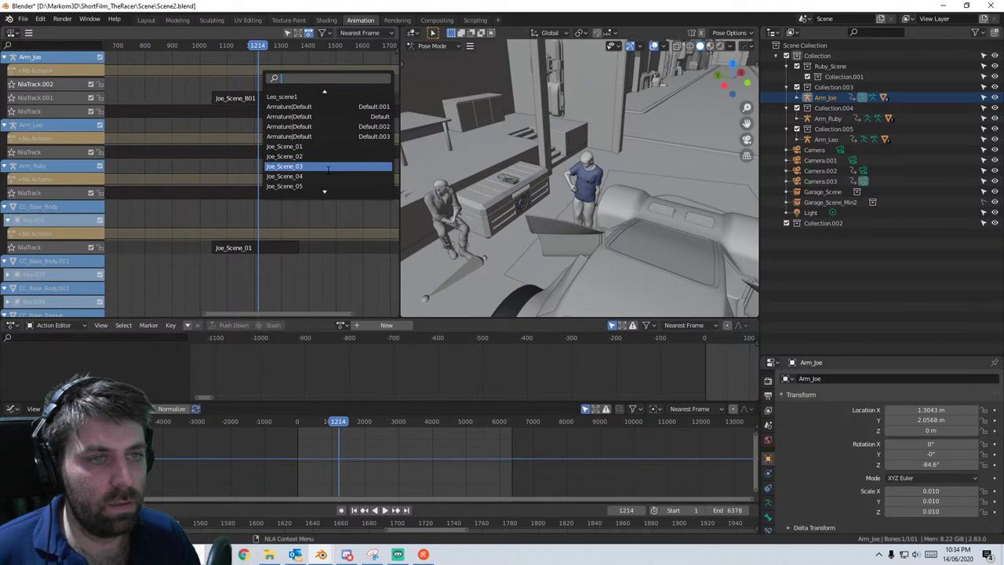
{"action": "scroll", "coordinate": [328, 168], "scroll_direction": "down", "scroll_amount": 5}
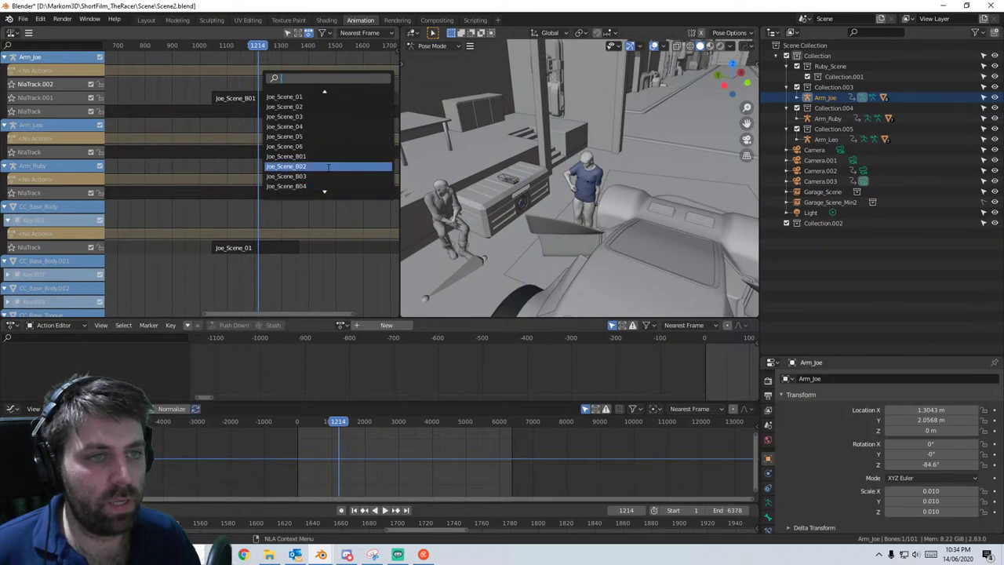
{"action": "left_click", "coordinate": [336, 165]}
- Switch Joe's armature to Object Mode, scrub to frame 1235, and examine his upper body up close
{"action": "left_click", "coordinate": [436, 58]}
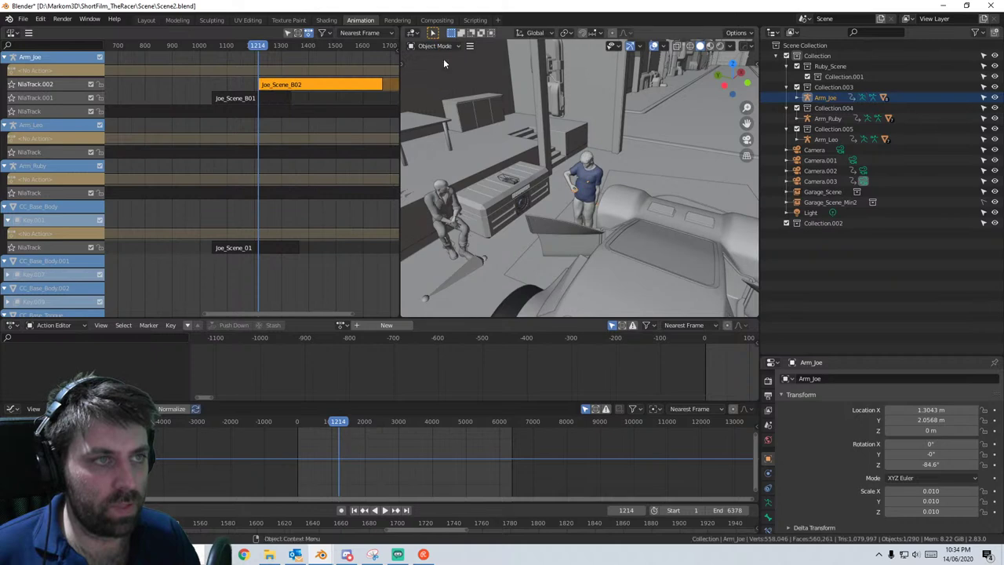
{"action": "left_click_drag", "start_coordinate": [253, 47], "coordinate": [263, 47]}
{"action": "middle_click_drag", "start_coordinate": [609, 207], "coordinate": [547, 187]}
{"action": "scroll", "coordinate": [616, 171], "scroll_direction": "up", "scroll_amount": 6}
{"action": "scroll", "coordinate": [583, 209], "scroll_direction": "up", "scroll_amount": 3}
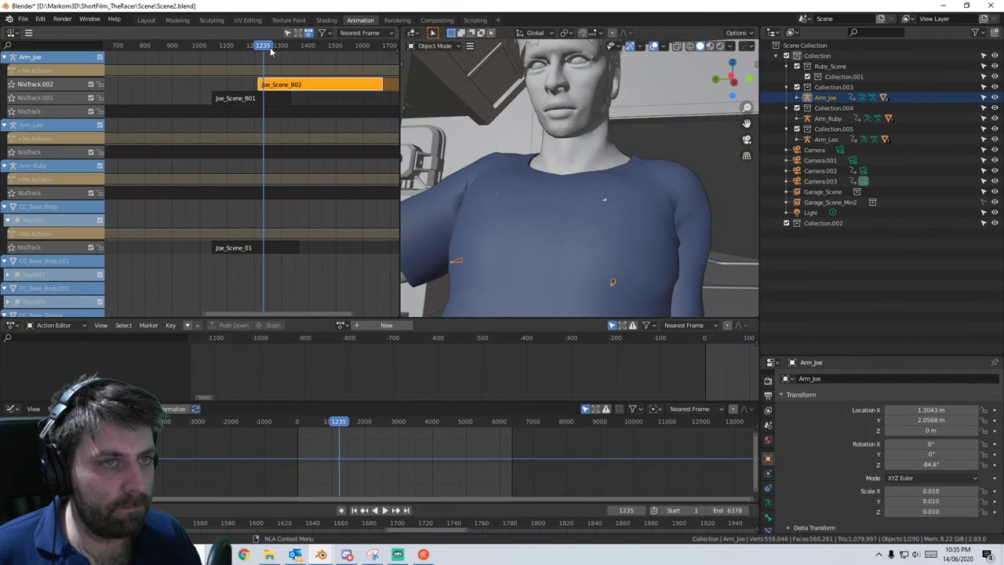
- Play the motion past frame 1300 and shift the Joe_Scene_B02 strip earlier so it starts at about frame 1175
{"action": "key", "text": "space"}
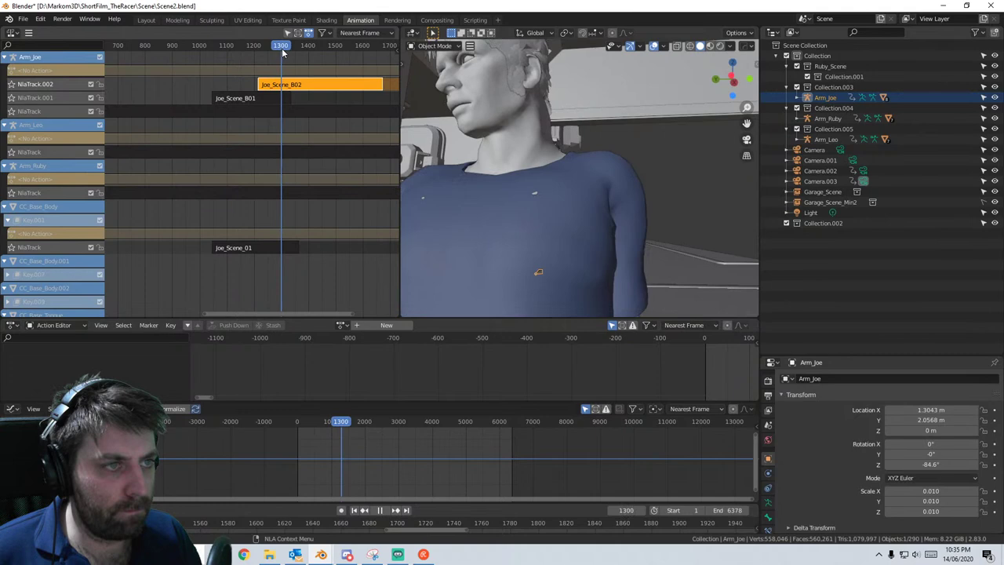
{"action": "key", "text": "g"}
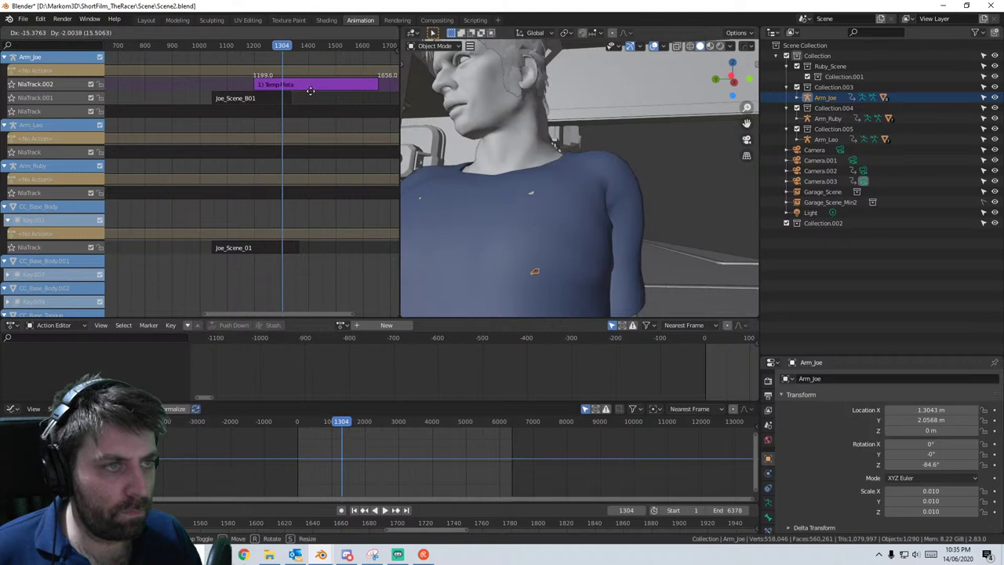
{"action": "left_click", "coordinate": [303, 90]}
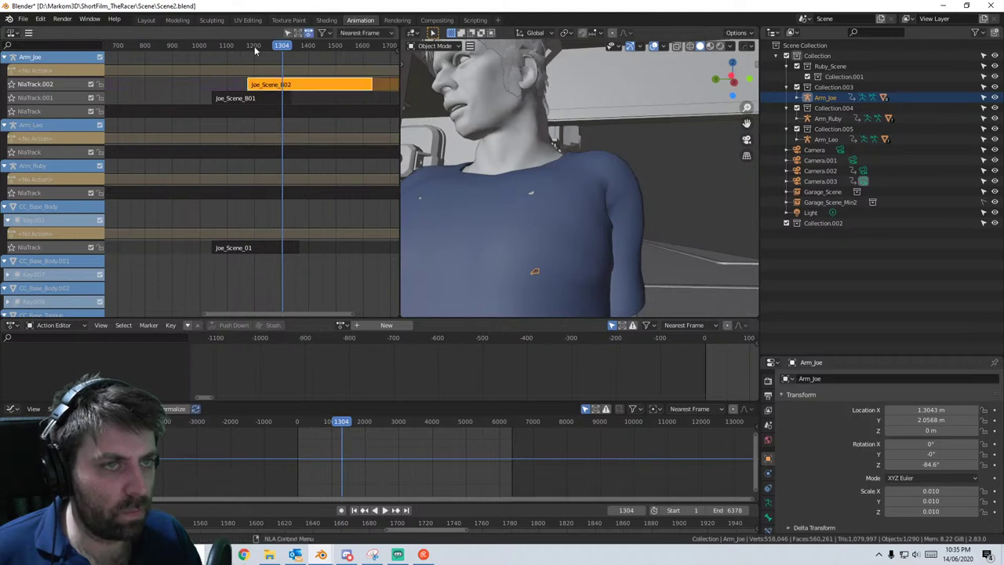
- Play the overlapping Joe_Scene_B01 and Joe_Scene_B02 clips and scrub through the overlap to frame 1247
{"action": "left_click", "coordinate": [267, 47]}
{"action": "key", "text": "space"}
{"action": "key", "text": "space"}
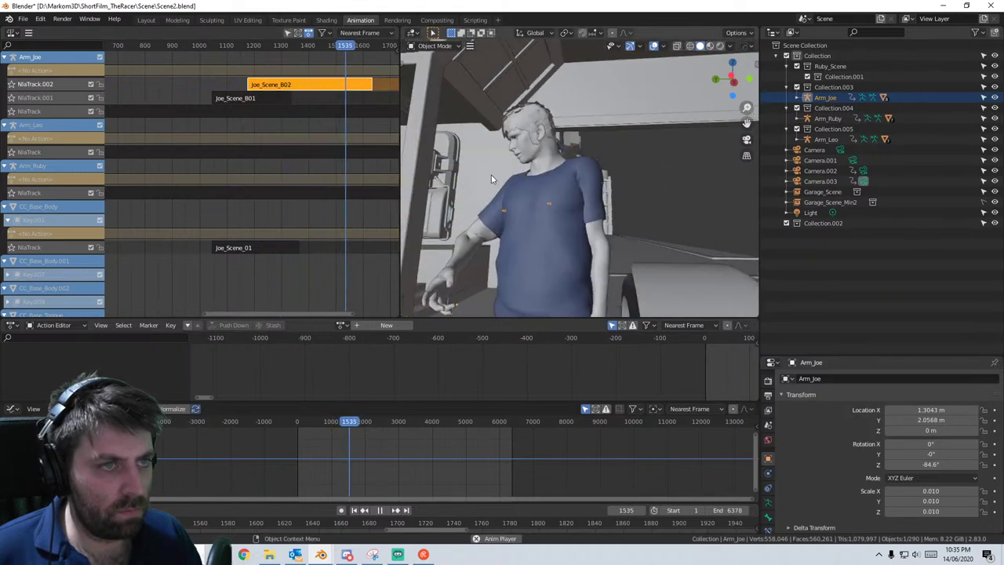
{"action": "key", "text": "space"}
{"action": "mouse_move", "coordinate": [246, 47]}
{"action": "left_mouse_down"}
{"action": "mouse_move", "coordinate": [237, 45]}
{"action": "mouse_move", "coordinate": [280, 45]}
{"action": "mouse_move", "coordinate": [266, 47]}
{"action": "left_mouse_up"}
- Select the Joe_Scene_B01 strip and add a new NLA track on top of Joe's track stack
{"action": "left_click", "coordinate": [240, 97]}
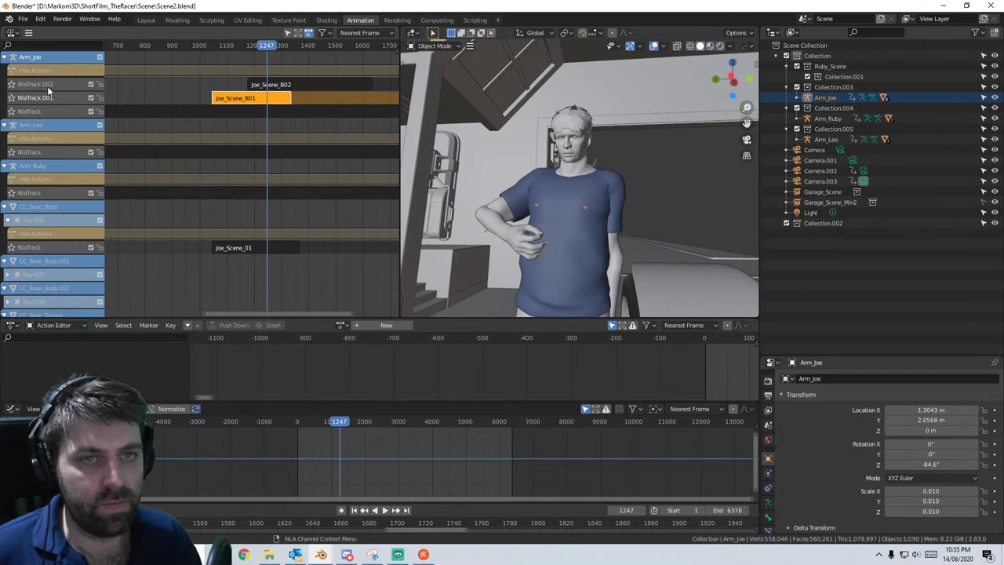
{"action": "left_click", "coordinate": [28, 32]}
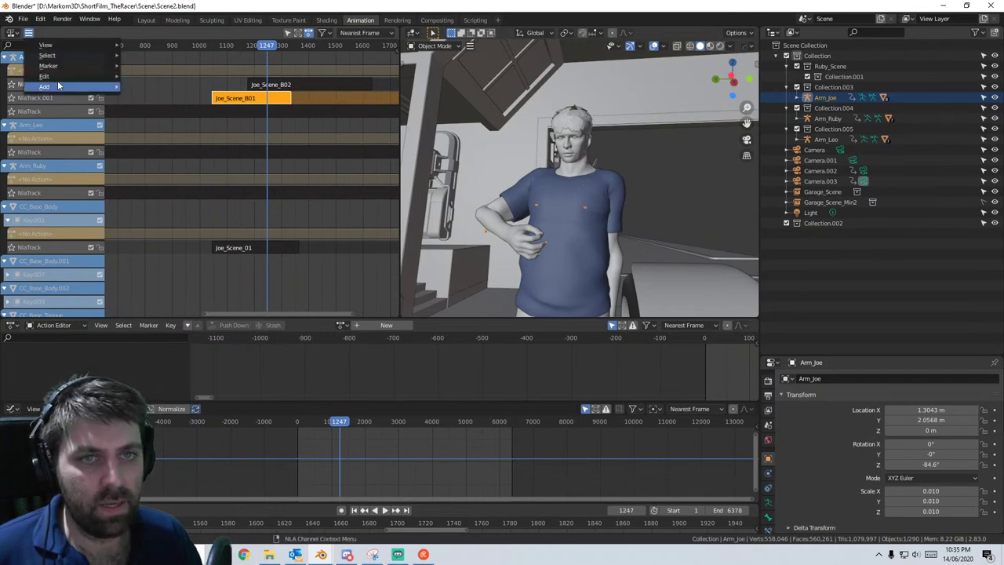
{"action": "mouse_move", "coordinate": [59, 87]}
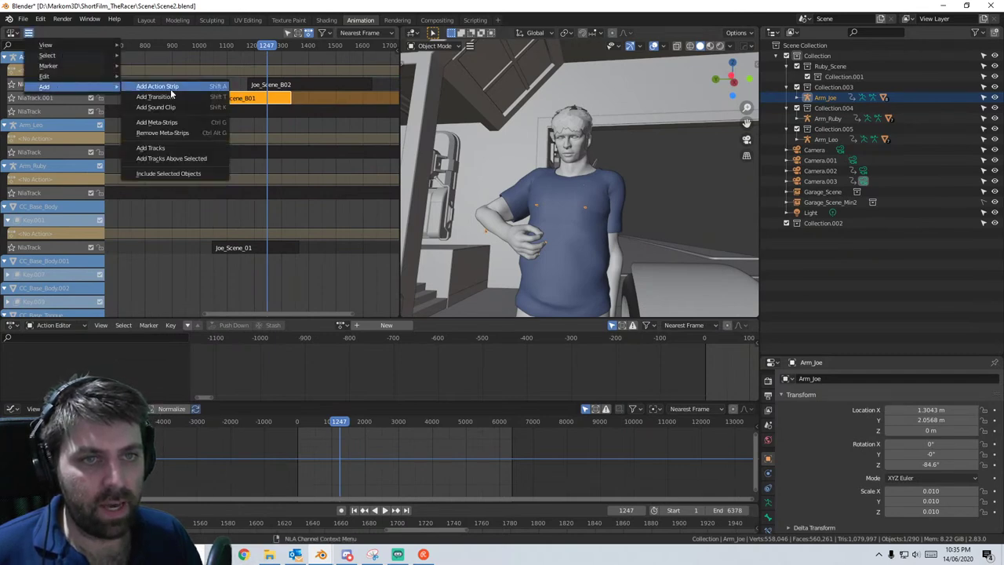
{"action": "left_click", "coordinate": [200, 148]}
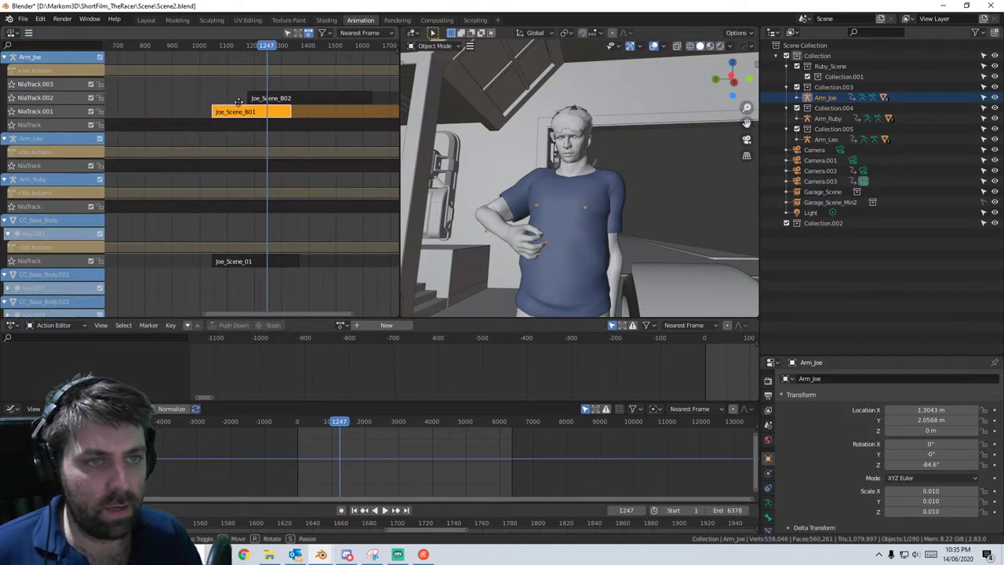
- Move the Joe_Scene_B01 strip vertically up to NlaTrack.003, keeping its timing, and scrub to frame 1281
{"action": "key", "text": "g"}
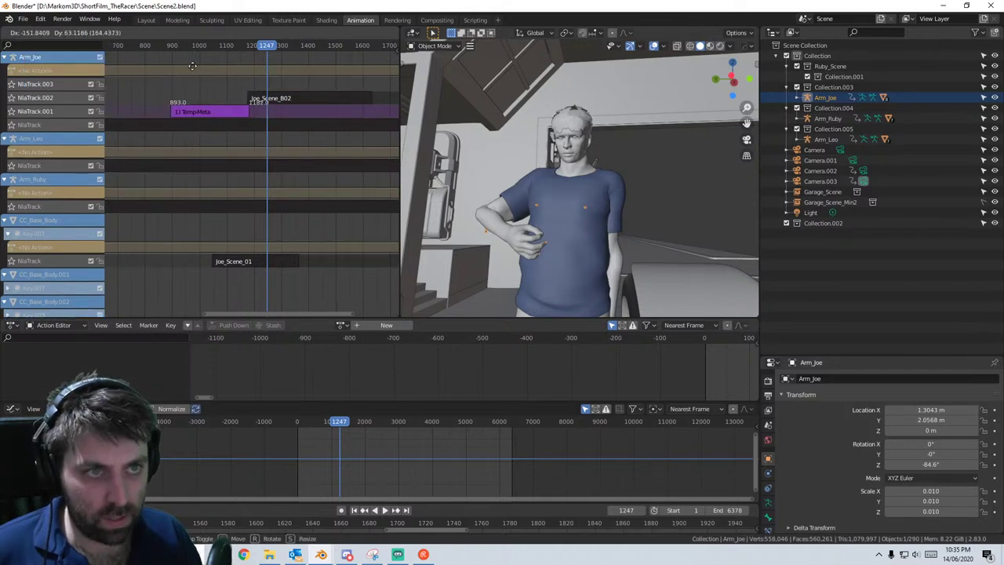
{"action": "key", "text": "y"}
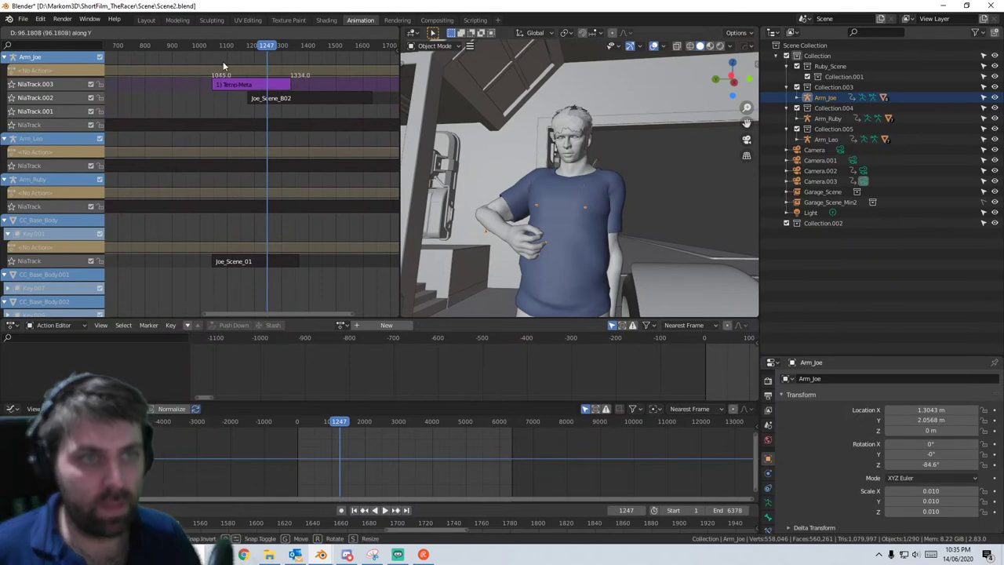
{"action": "left_click", "coordinate": [223, 63]}
{"action": "key", "text": "space"}
{"action": "mouse_move", "coordinate": [262, 47]}
{"action": "left_mouse_down"}
{"action": "mouse_move", "coordinate": [231, 47]}
{"action": "mouse_move", "coordinate": [303, 50]}
{"action": "mouse_move", "coordinate": [276, 59]}
{"action": "left_mouse_up"}
- Enter tweak mode on the Joe_Scene_B01 strip and look for its keyframes and curves in the lower editors
{"action": "key", "text": "Tab"}
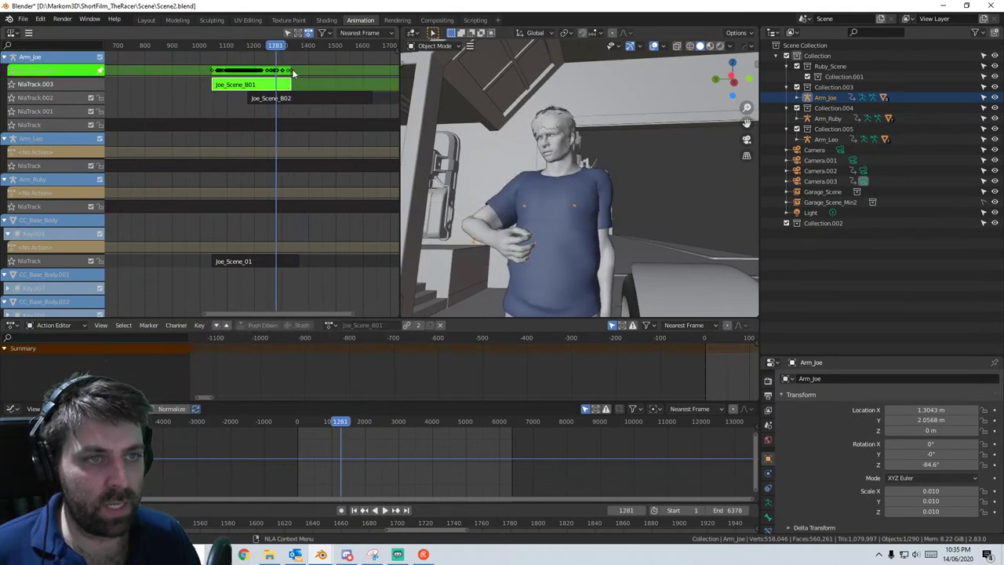
{"action": "middle_click_drag", "start_coordinate": [483, 436], "coordinate": [500, 451]}
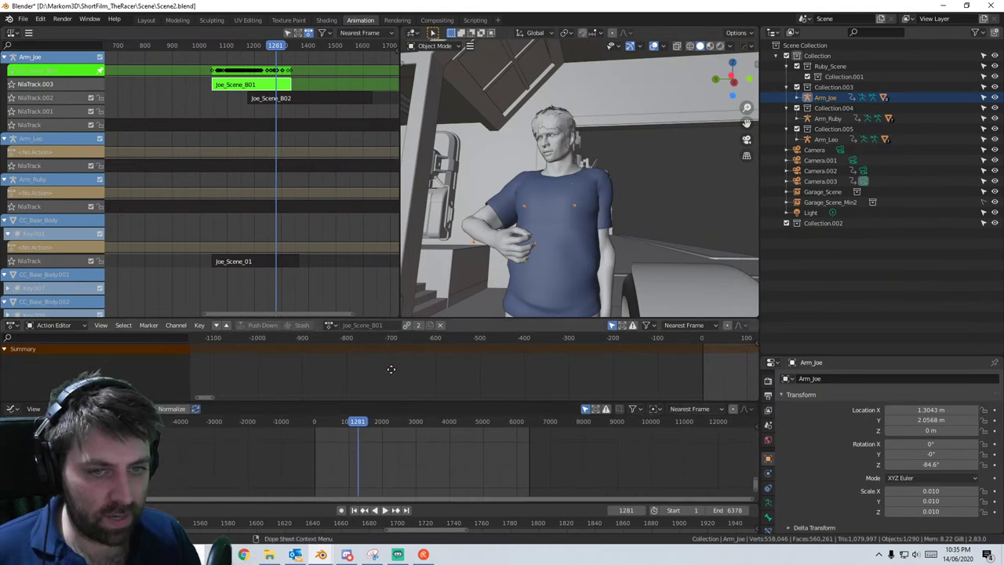
{"action": "middle_click_drag", "start_coordinate": [392, 369], "coordinate": [685, 357]}
{"action": "scroll", "coordinate": [284, 81], "scroll_direction": "up", "scroll_amount": 3}
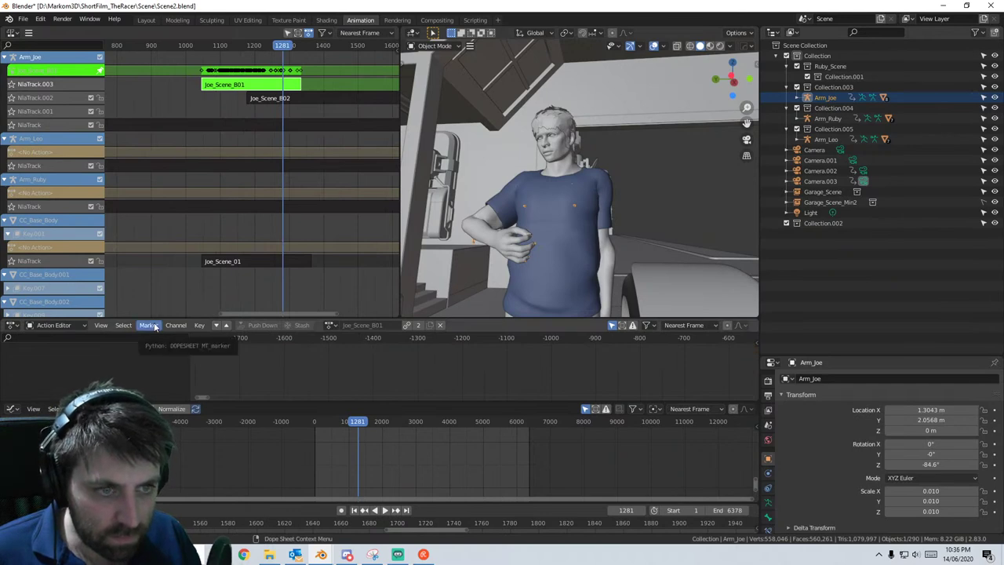
- Browse the full list of available actions in the Action Editor and close it without choosing another action
{"action": "left_click", "coordinate": [331, 324]}
{"action": "scroll", "coordinate": [339, 330], "scroll_direction": "up", "scroll_amount": 11}
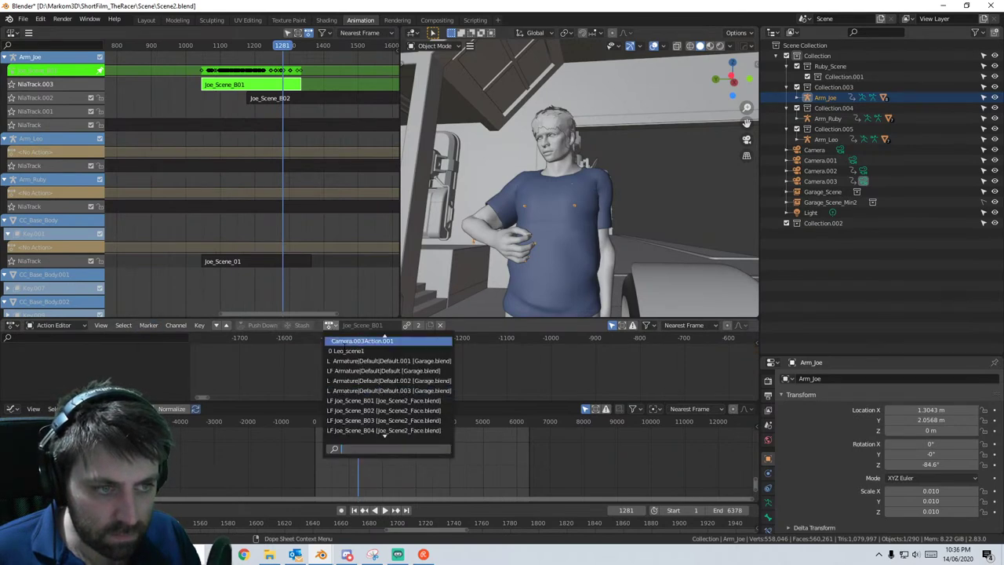
{"action": "scroll", "coordinate": [349, 353], "scroll_direction": "down", "scroll_amount": 15}
{"action": "scroll", "coordinate": [353, 372], "scroll_direction": "down", "scroll_amount": 20}
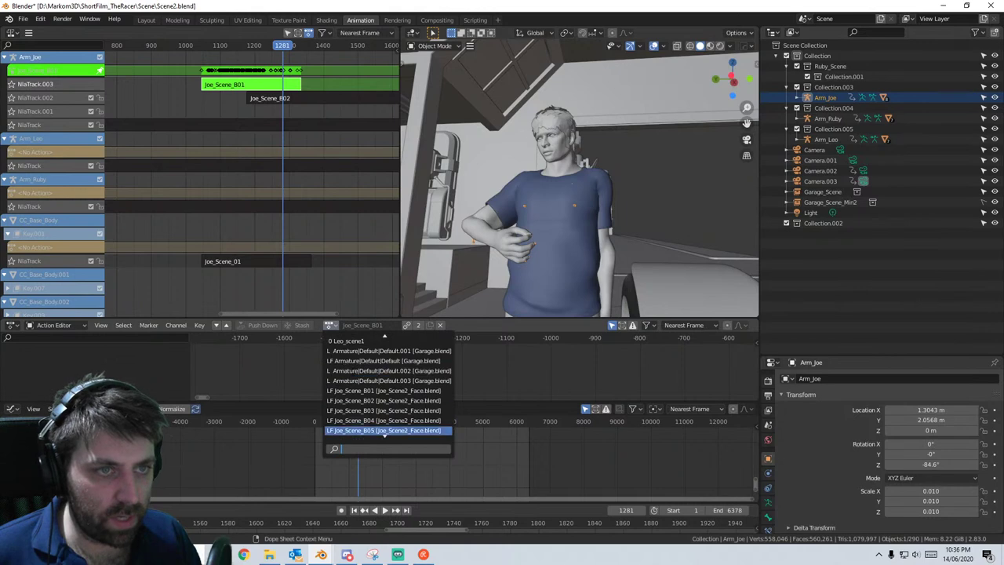
{"action": "key", "text": "Down"}
{"action": "key", "text": "Down"}
{"action": "key", "text": "Down"}
{"action": "key", "text": "Down"}
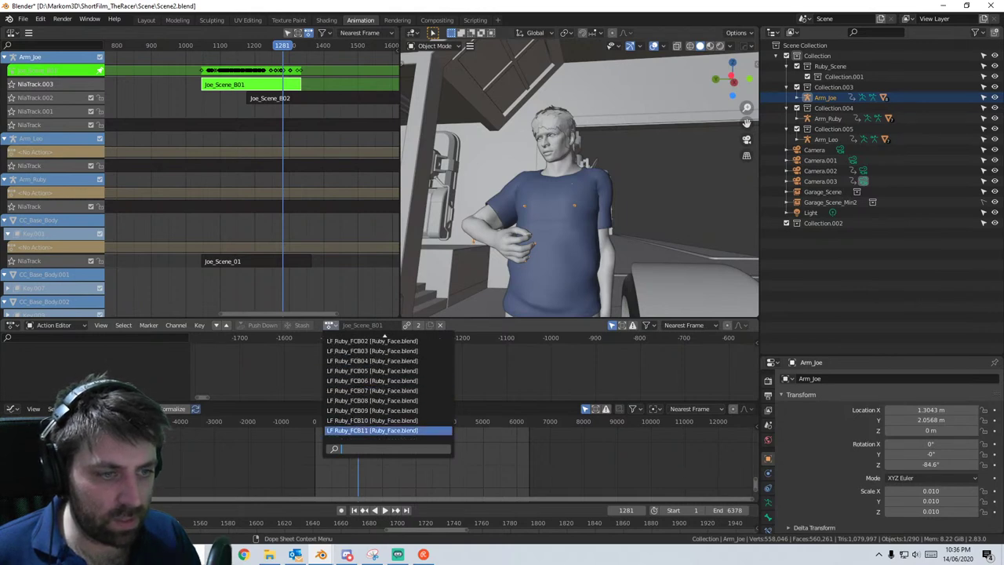
{"action": "key", "text": "Up"}
{"action": "key", "text": "Up"}
{"action": "key", "text": "Up"}
{"action": "key", "text": "Up"}
{"action": "key", "text": "Up"}
{"action": "key", "text": "Up"}
{"action": "key", "text": "Up"}
{"action": "key", "text": "Up"}
{"action": "key", "text": "Up"}
{"action": "key", "text": "Up"}
{"action": "key", "text": "Up"}
{"action": "key", "text": "Up"}
{"action": "key", "text": "Up"}
{"action": "key", "text": "Up"}
{"action": "key", "text": "Up"}
{"action": "key", "text": "Up"}
{"action": "key", "text": "Up"}
{"action": "key", "text": "Up"}
{"action": "key", "text": "Up"}
{"action": "key", "text": "Up"}
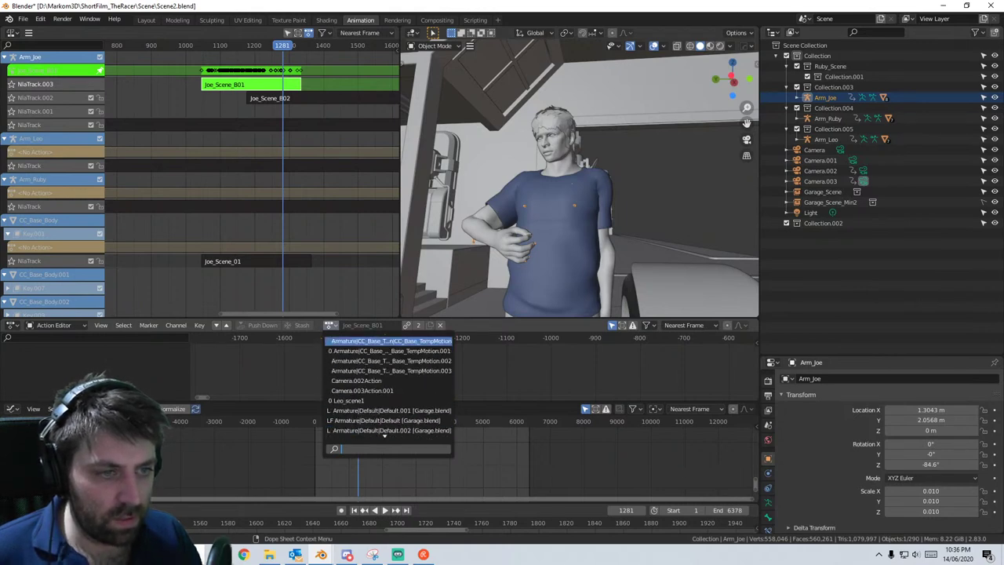
{"action": "scroll", "coordinate": [356, 384], "scroll_direction": "down", "scroll_amount": 20}
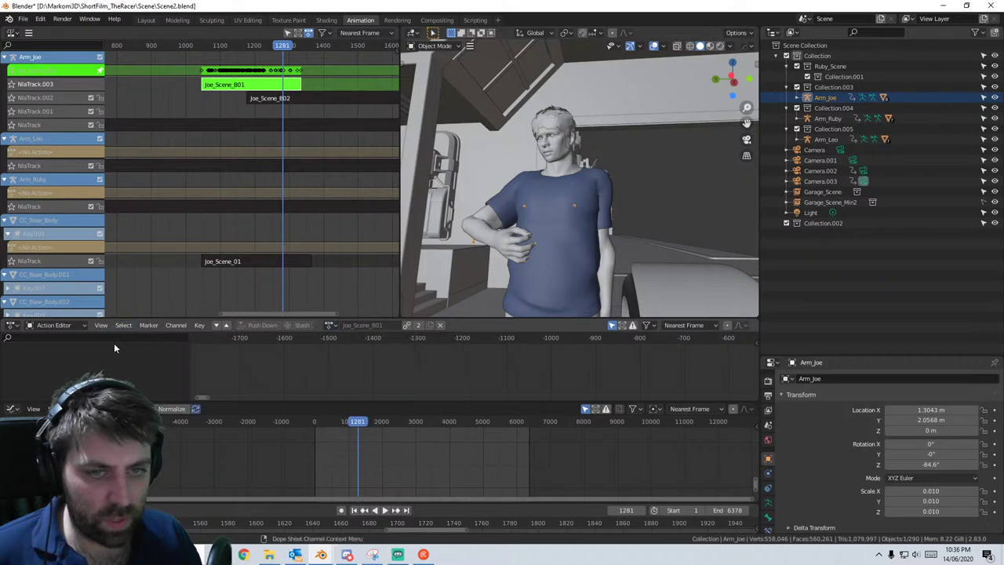
- Change the Action Editor to Dope Sheet mode, check the curve area, and exit tweak mode on Joe_Scene_B01
{"action": "left_click", "coordinate": [70, 326]}
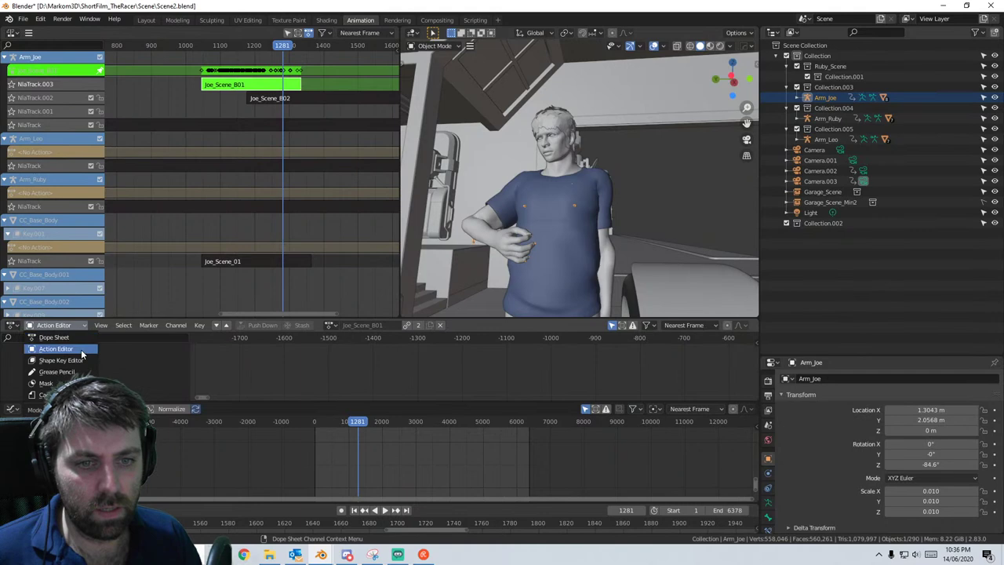
{"action": "left_click", "coordinate": [86, 349]}
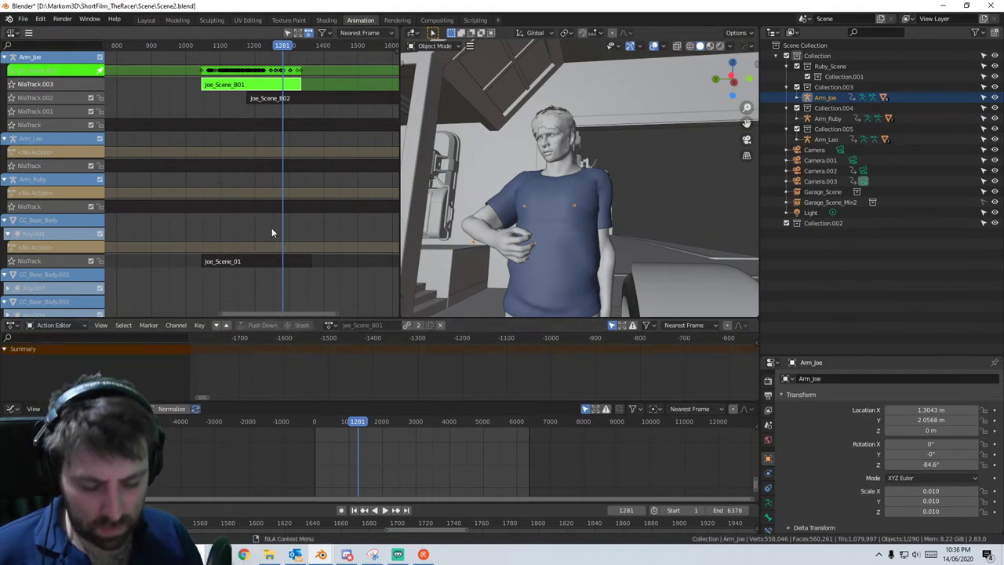
{"action": "left_click", "coordinate": [53, 325]}
{"action": "left_click", "coordinate": [55, 337]}
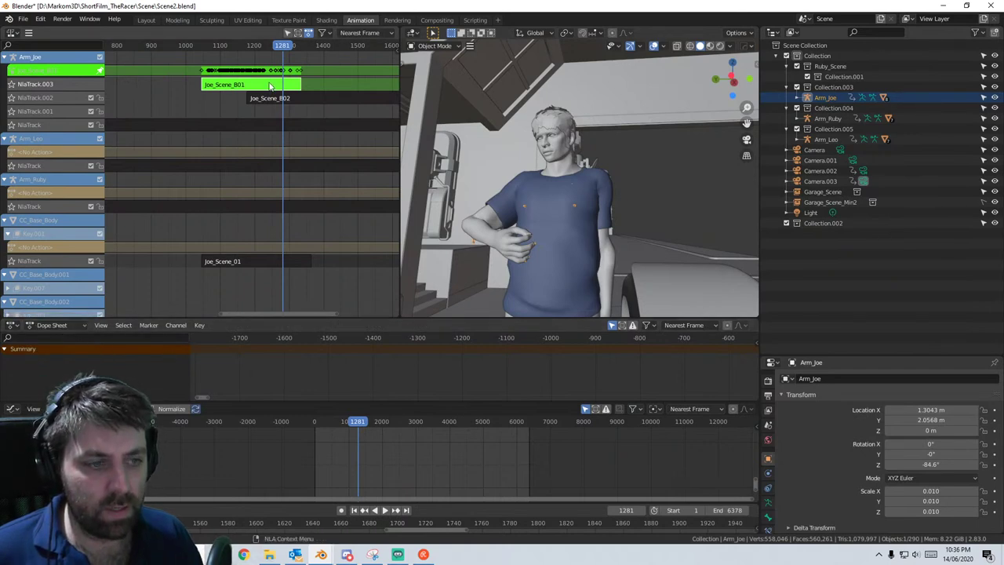
{"action": "mouse_move", "coordinate": [323, 441]}
{"action": "middle_mouse_down"}
{"action": "mouse_move", "coordinate": [321, 483]}
{"action": "mouse_move", "coordinate": [309, 443]}
{"action": "mouse_move", "coordinate": [322, 448]}
{"action": "middle_mouse_up"}
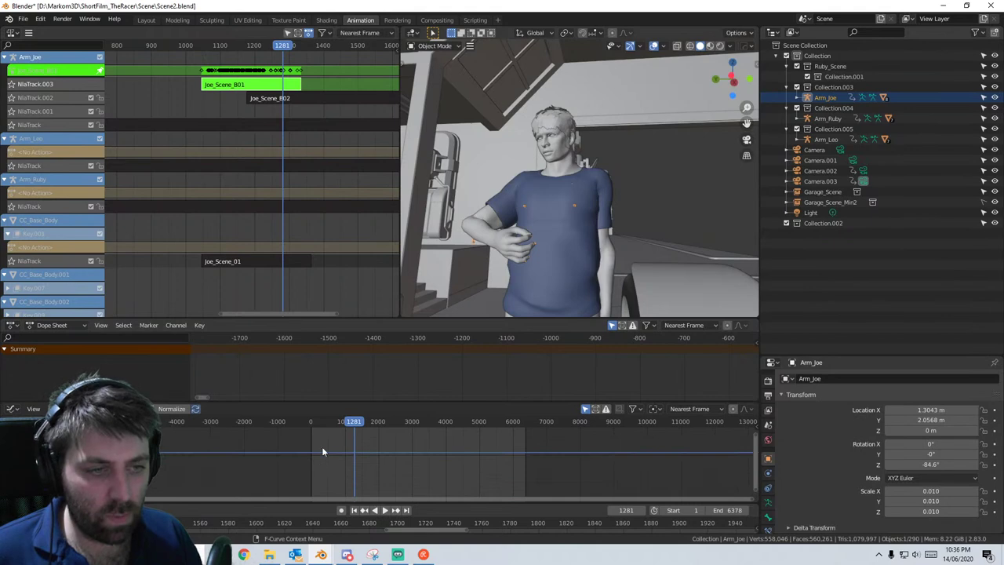
{"action": "key", "text": "Tab"}
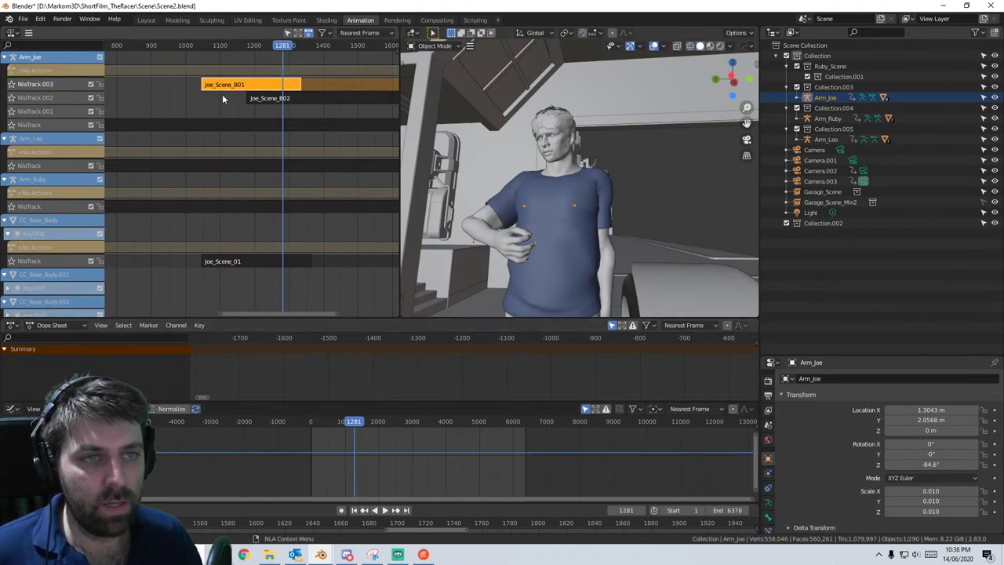
- Return the keyframe editor to Action Editor mode and enter tweak mode on the Joe_Scene_B01 strip
{"action": "left_click", "coordinate": [71, 324]}
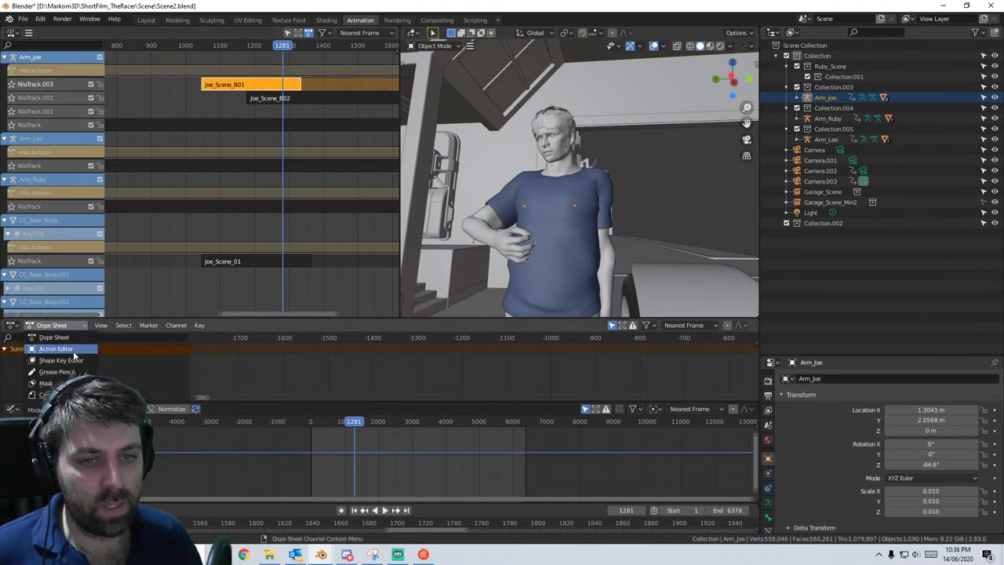
{"action": "left_click", "coordinate": [74, 348]}
{"action": "left_click", "coordinate": [342, 325]}
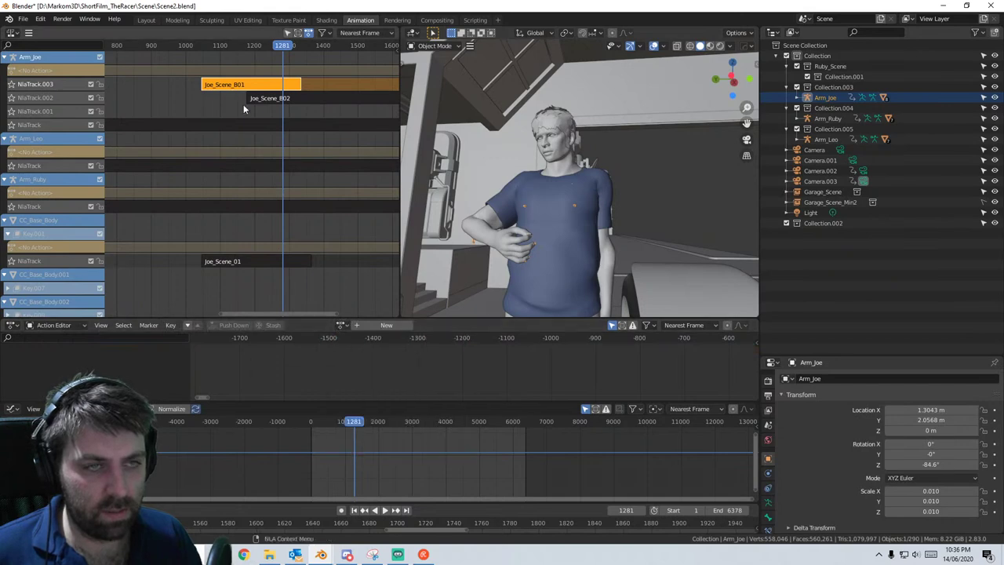
{"action": "key", "text": "Tab"}
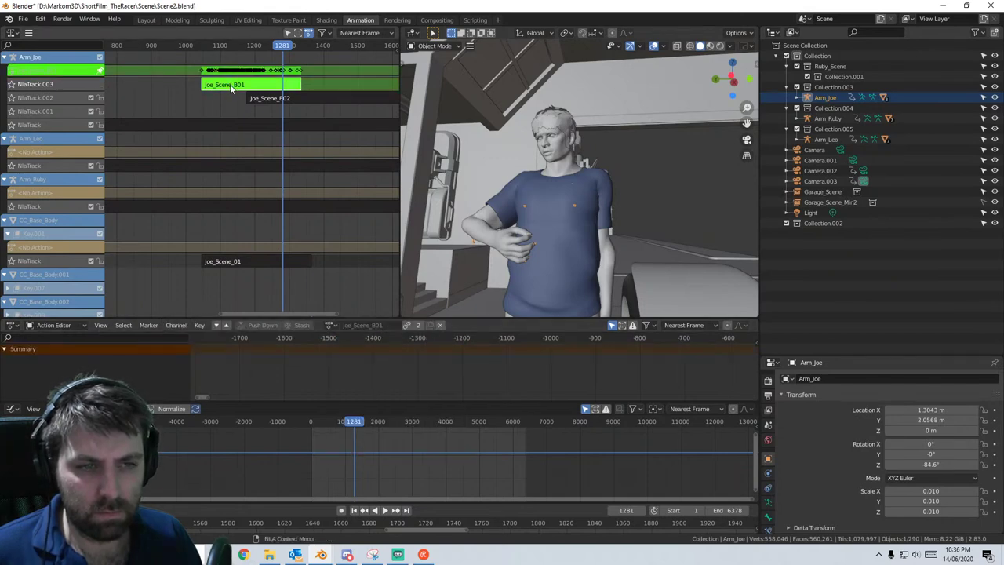
- Select Joe's armature in the viewport, view his full body, and switch the armature to Pose Mode
{"action": "left_click", "coordinate": [4, 349]}
{"action": "left_click", "coordinate": [433, 53]}
{"action": "left_click", "coordinate": [434, 47]}
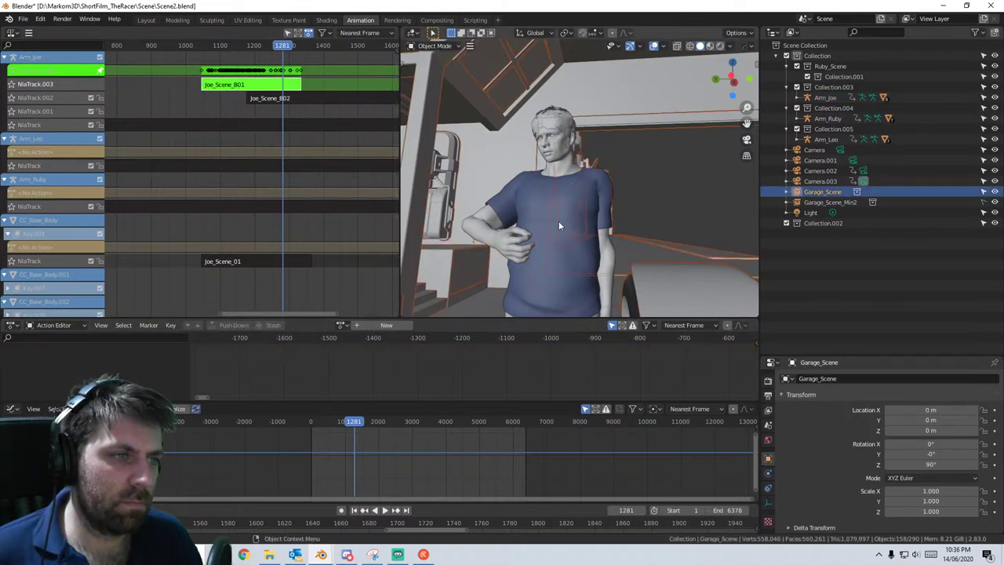
{"action": "left_click", "coordinate": [572, 185]}
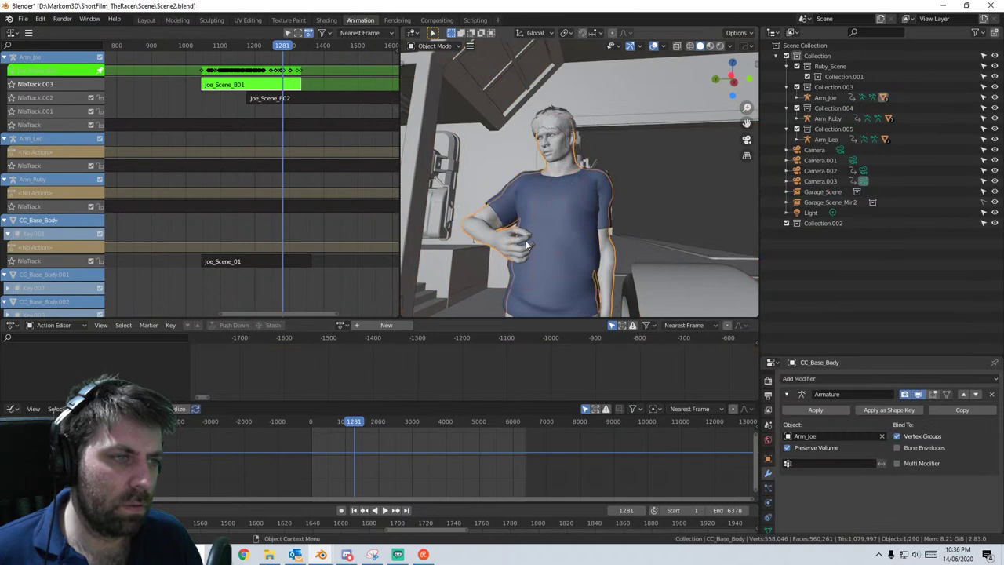
{"action": "middle_click_drag", "start_coordinate": [585, 283], "coordinate": [339, 107], "text": "shift"}
{"action": "scroll", "coordinate": [558, 204], "scroll_direction": "down", "scroll_amount": 3}
{"action": "left_click", "coordinate": [540, 267]}
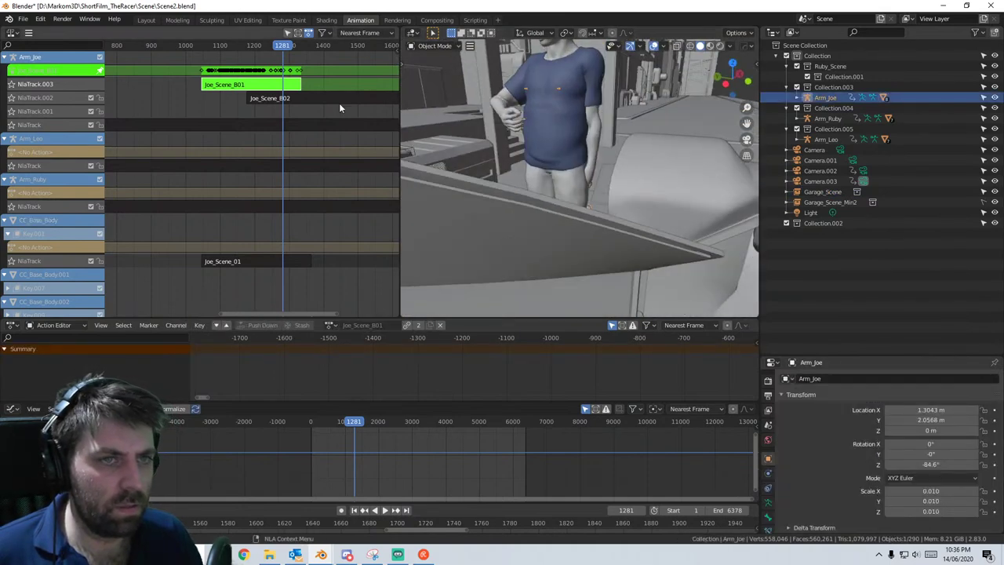
{"action": "middle_click_drag", "start_coordinate": [548, 141], "coordinate": [484, 148]}
{"action": "left_click", "coordinate": [433, 45]}
{"action": "left_click", "coordinate": [436, 76]}
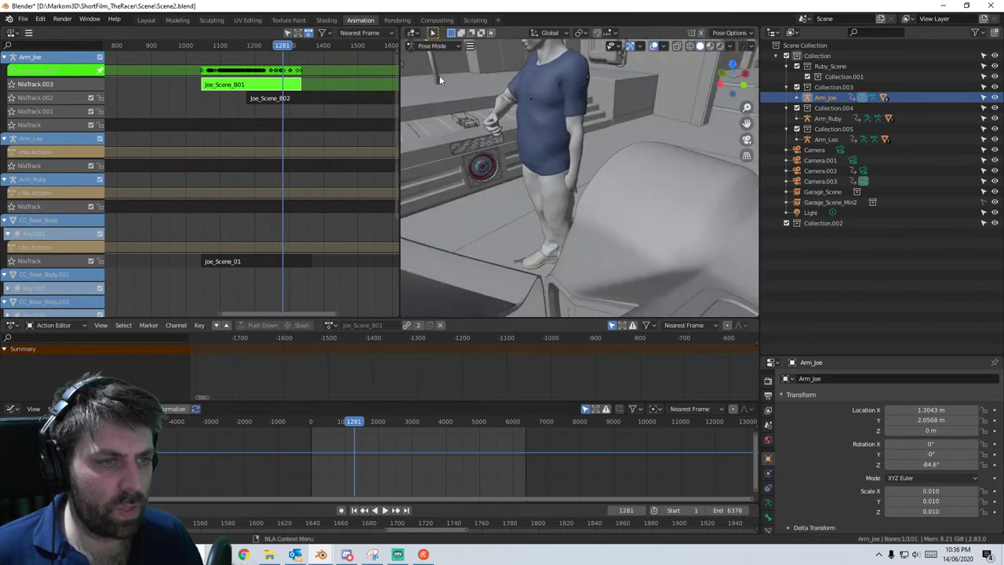
- Select all of Joe's bones and frame the Joe_Scene_B01 curves around frame 1281 in the Graph Editor
{"action": "key", "text": "a"}
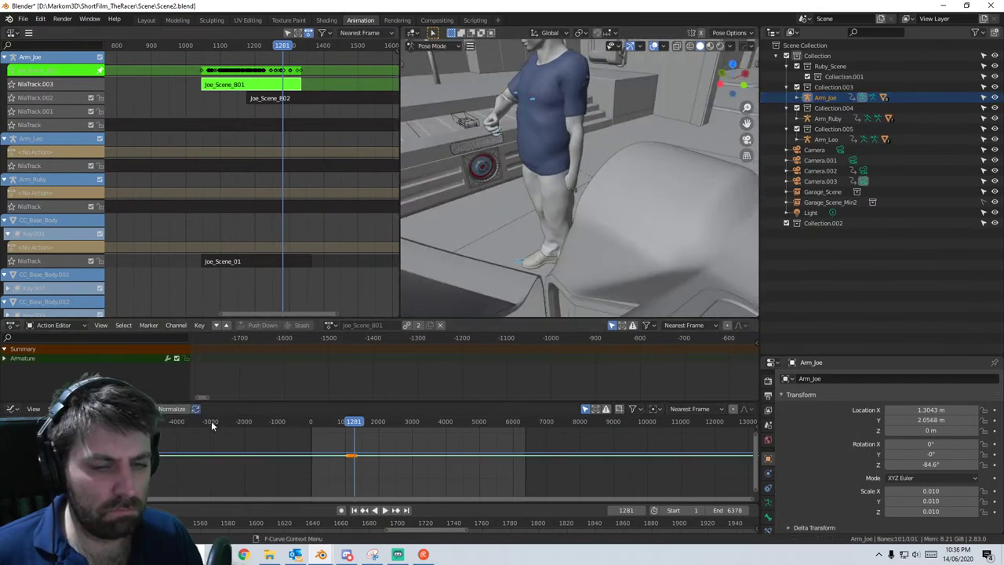
{"action": "scroll", "coordinate": [307, 86], "scroll_direction": "up", "scroll_amount": 2}
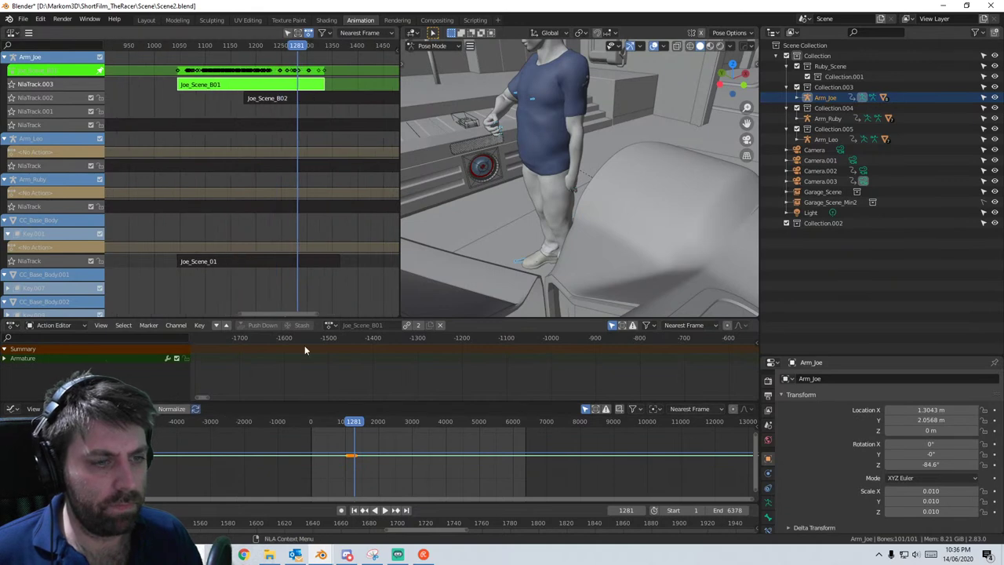
{"action": "scroll", "coordinate": [373, 467], "scroll_direction": "up", "scroll_amount": 2}
{"action": "scroll", "coordinate": [373, 464], "scroll_direction": "up", "scroll_amount": 6}
{"action": "middle_click_drag", "start_coordinate": [363, 461], "coordinate": [528, 459]}
{"action": "scroll", "coordinate": [449, 458], "scroll_direction": "up", "scroll_amount": 5}
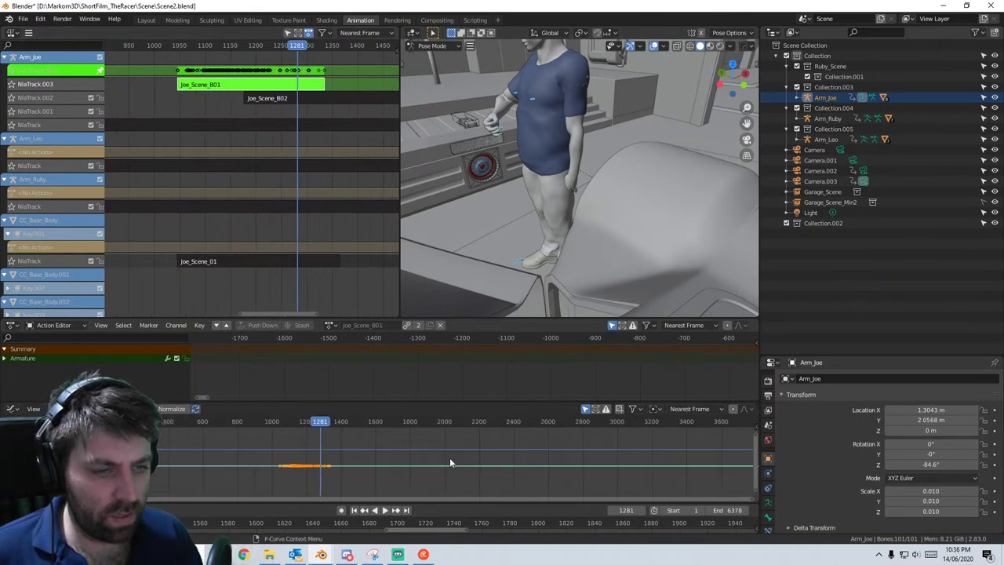
{"action": "middle_click_drag", "start_coordinate": [350, 452], "coordinate": [456, 446]}
{"action": "key", "text": "Home"}
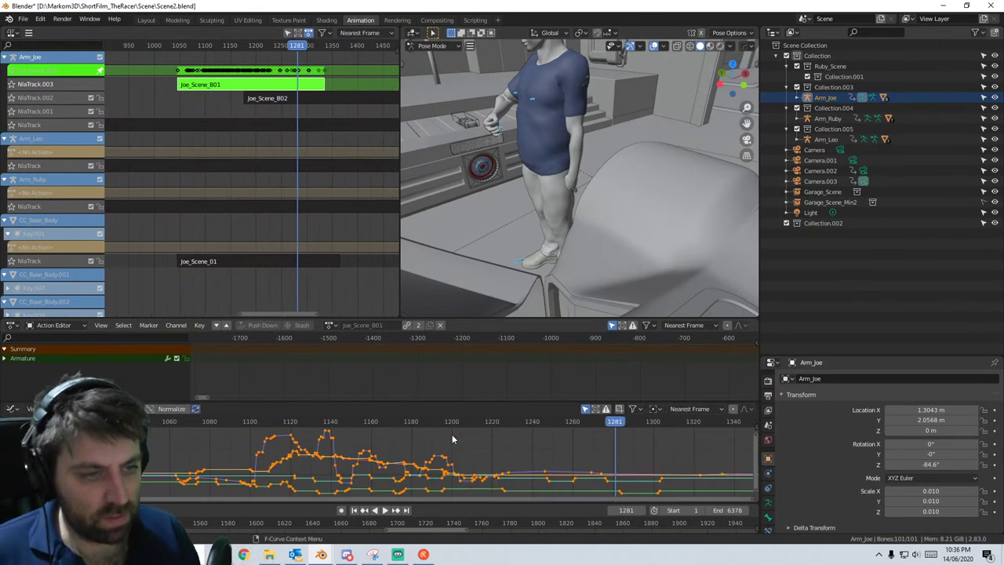
{"action": "scroll", "coordinate": [533, 461], "scroll_direction": "down", "scroll_amount": 3}
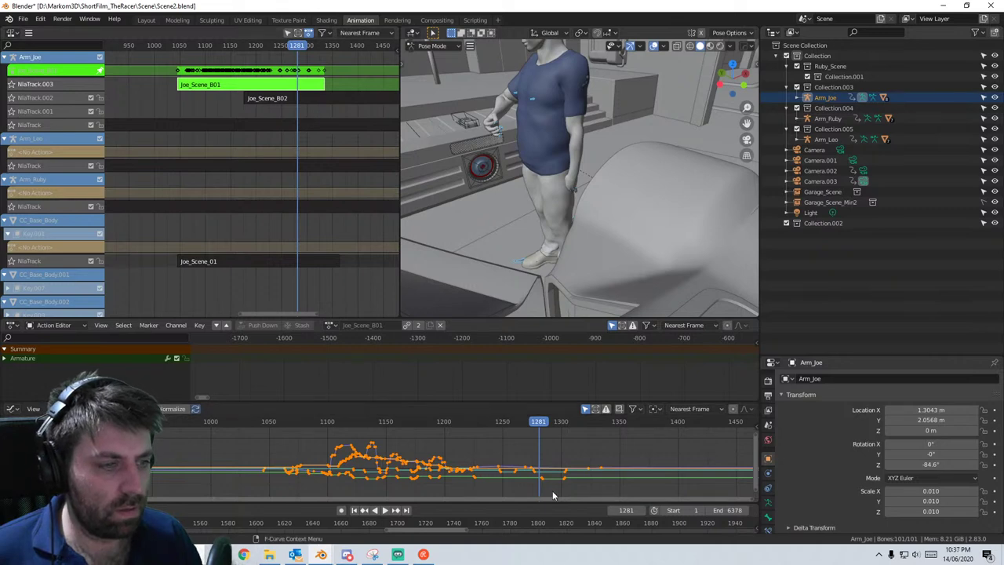
- Check the armature's channels in the Action Editor, then switch the keyframe editor to Dope Sheet mode and collapse the armature's channels
{"action": "left_click", "coordinate": [571, 473]}
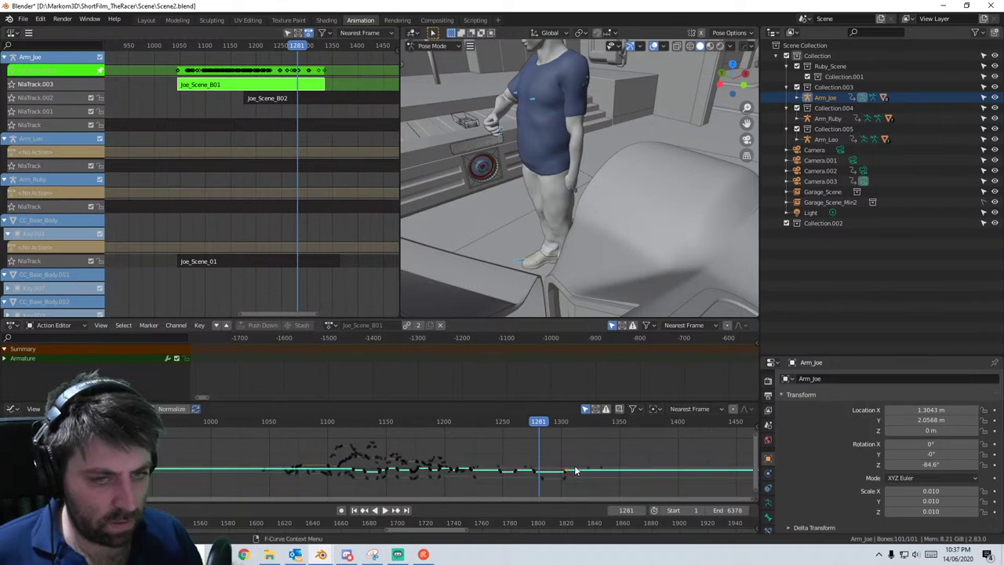
{"action": "left_click", "coordinate": [4, 358]}
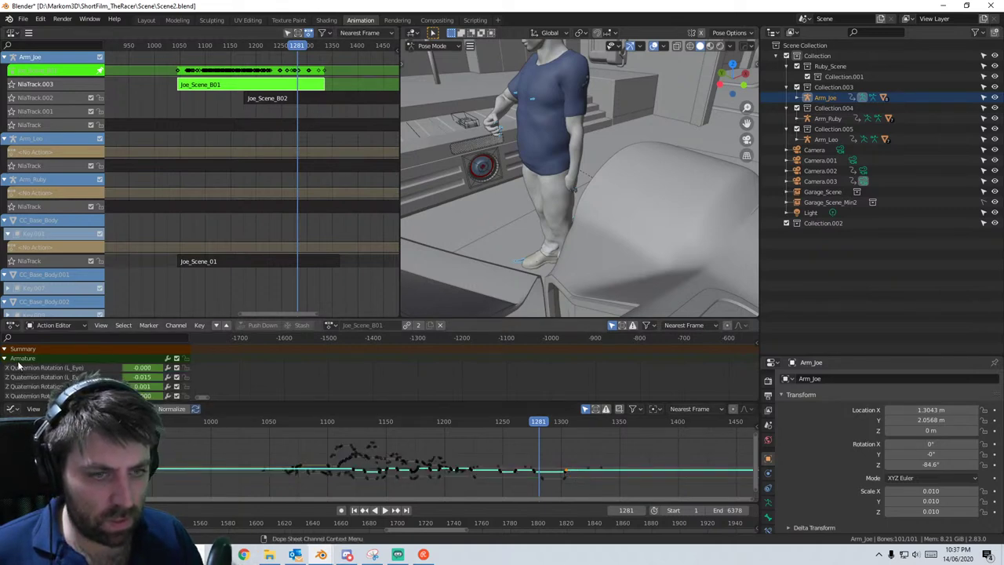
{"action": "scroll", "coordinate": [47, 369], "scroll_direction": "down", "scroll_amount": 2}
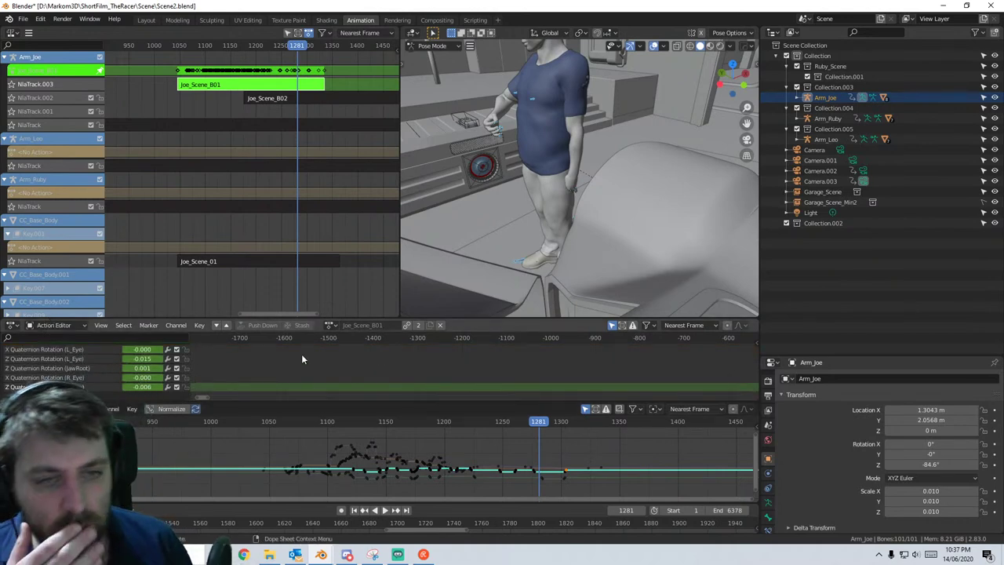
{"action": "left_click", "coordinate": [67, 324]}
{"action": "left_click", "coordinate": [61, 338]}
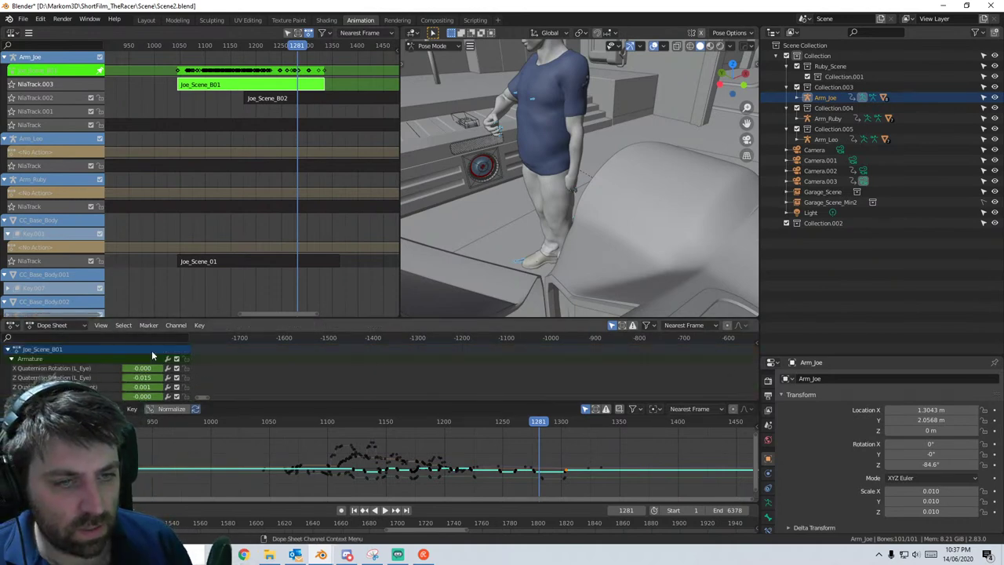
{"action": "left_click", "coordinate": [11, 377]}
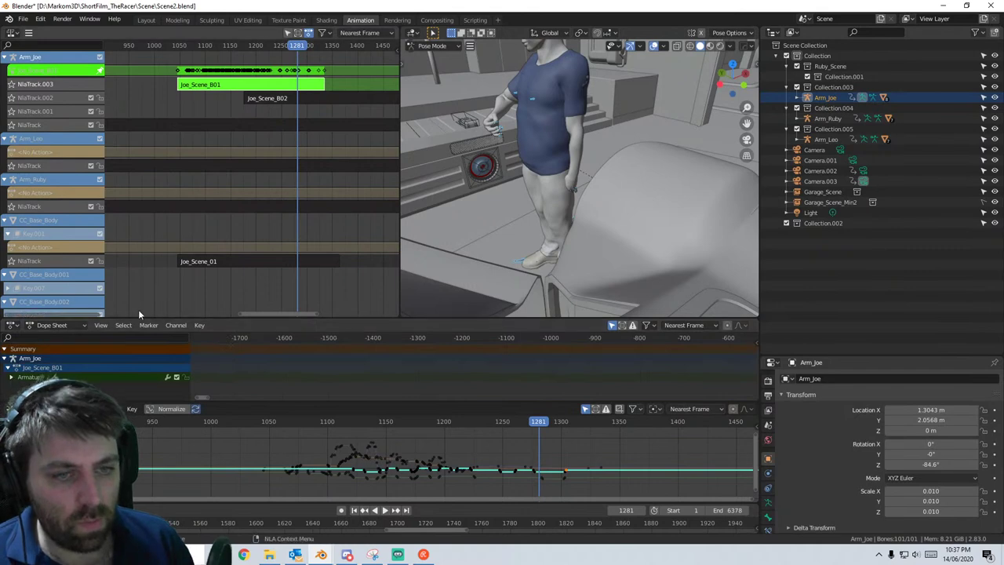
- Select the Joe_Scene_B01 keyframes from about frame 1270 onward in the Dope Sheet and try to delete them
{"action": "middle_click_drag", "start_coordinate": [652, 381], "coordinate": [338, 360]}
{"action": "scroll", "coordinate": [534, 362], "scroll_direction": "down", "scroll_amount": 9}
{"action": "scroll", "coordinate": [504, 375], "scroll_direction": "up", "scroll_amount": 7}
{"action": "scroll", "coordinate": [505, 376], "scroll_direction": "up", "scroll_amount": 3}
{"action": "middle_click_drag", "start_coordinate": [544, 369], "coordinate": [469, 374]}
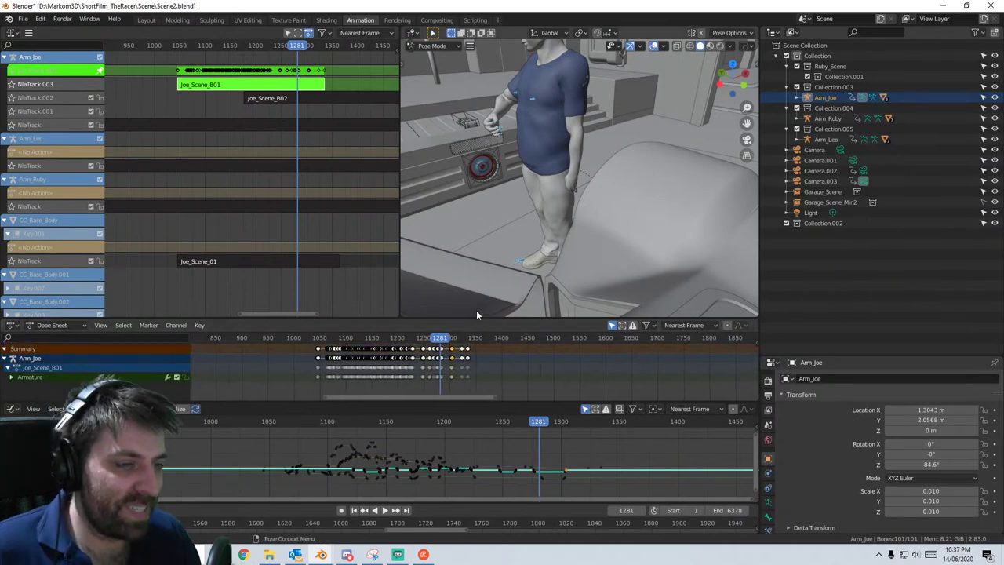
{"action": "scroll", "coordinate": [477, 313], "scroll_direction": "up", "scroll_amount": 6}
{"action": "scroll", "coordinate": [457, 239], "scroll_direction": "down", "scroll_amount": 4}
{"action": "scroll", "coordinate": [456, 242], "scroll_direction": "down", "scroll_amount": 2}
{"action": "scroll", "coordinate": [433, 357], "scroll_direction": "up", "scroll_amount": 4}
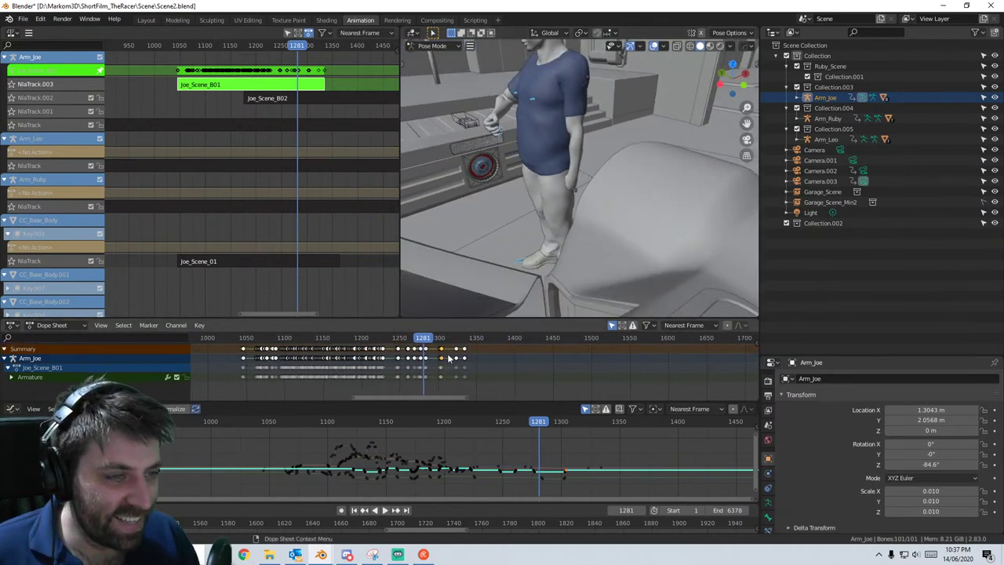
{"action": "left_click", "coordinate": [426, 352]}
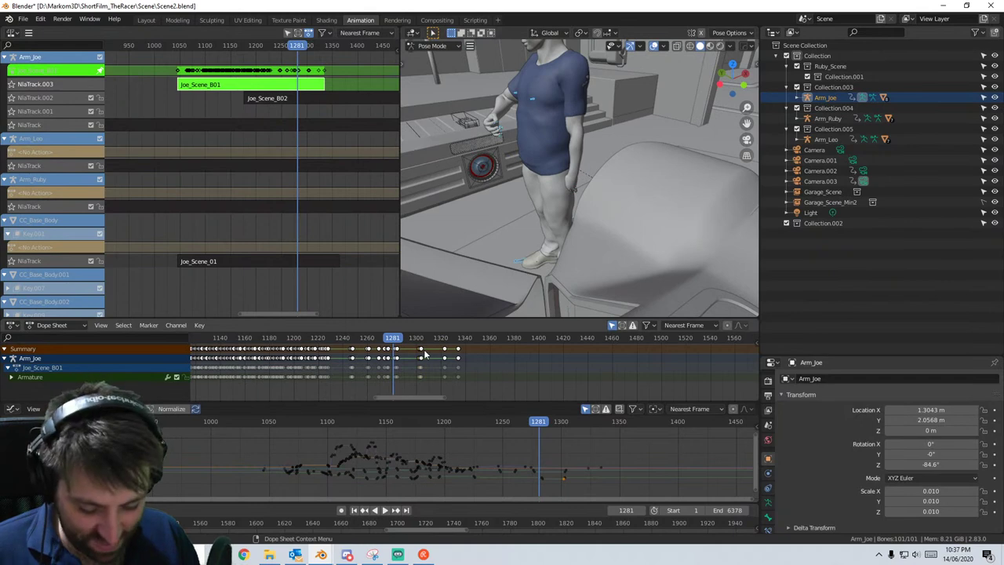
{"action": "key", "text": "b"}
{"action": "left_click_drag", "start_coordinate": [471, 342], "coordinate": [388, 355]}
{"action": "key", "text": "shift+ctrl+space"}
{"action": "key", "text": "x"}
{"action": "key", "text": "Escape"}
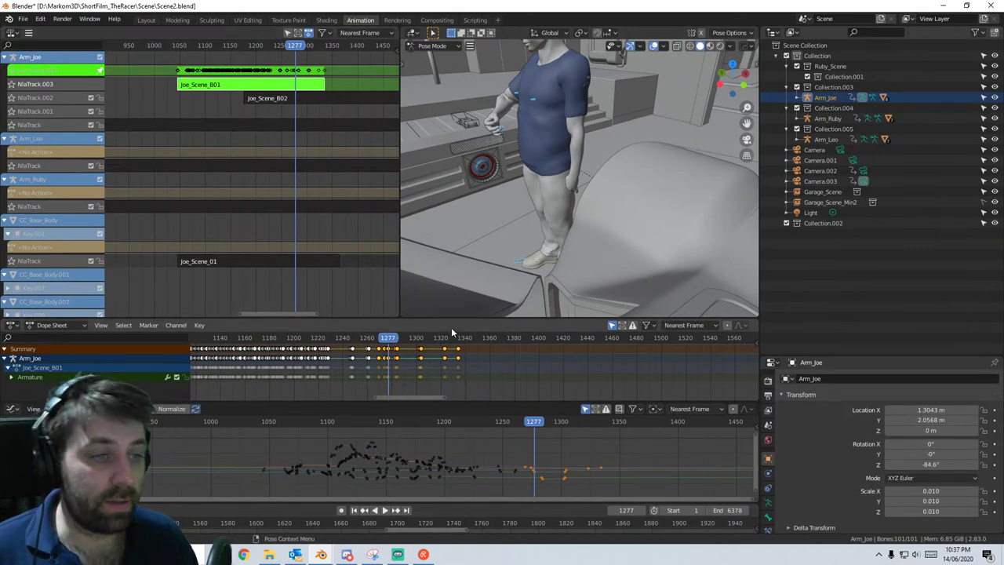
- Move the playhead to frame 1273 and expand the armature's channels under Joe_Scene_B01
{"action": "mouse_move", "coordinate": [385, 338]}
{"action": "left_mouse_down"}
{"action": "mouse_move", "coordinate": [372, 338]}
{"action": "mouse_move", "coordinate": [382, 339]}
{"action": "left_mouse_up"}
{"action": "right_click", "coordinate": [391, 358]}
{"action": "key", "text": "Escape"}
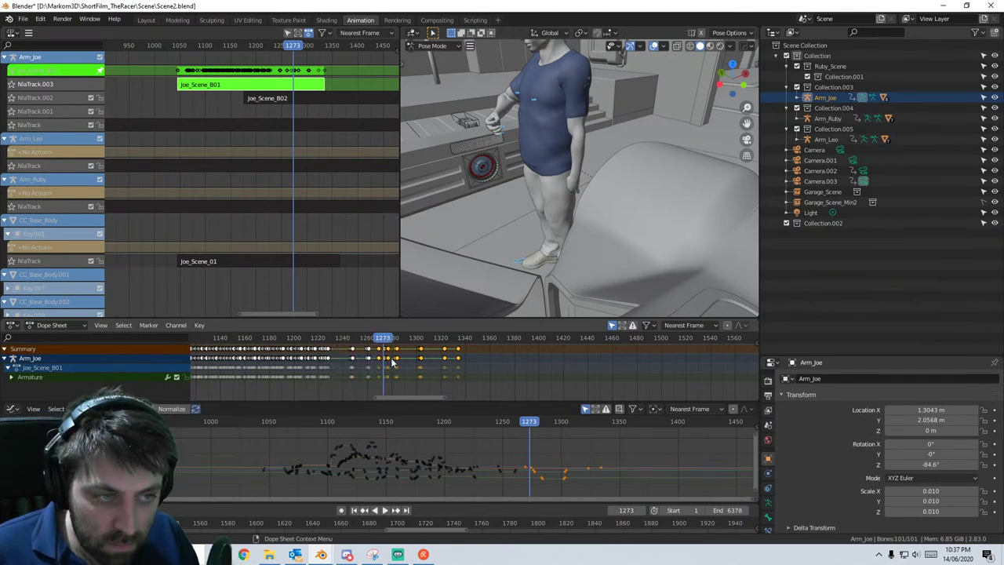
{"action": "left_click", "coordinate": [11, 377]}
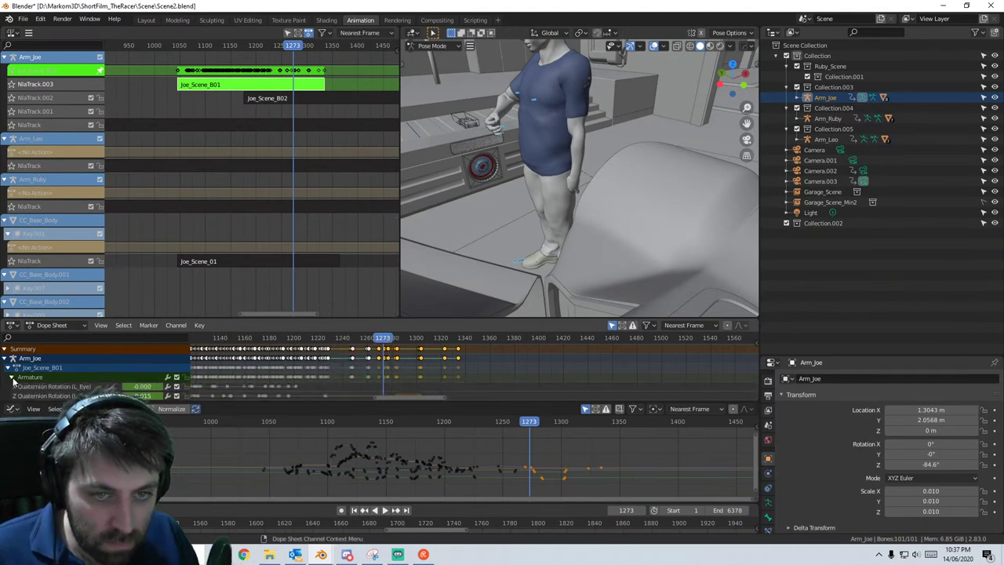
{"action": "scroll", "coordinate": [63, 373], "scroll_direction": "down", "scroll_amount": 2}
{"action": "scroll", "coordinate": [63, 373], "scroll_direction": "up", "scroll_amount": 2}
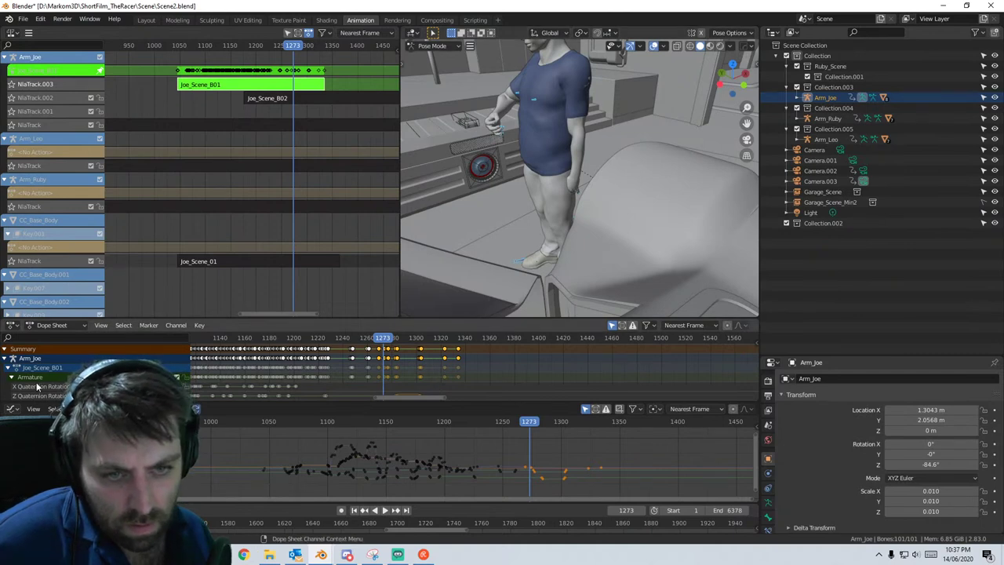
- Return the keyframe editor to Action Editor mode and try to delete the selected Joe_Scene_B01 keyframes there
{"action": "left_click", "coordinate": [52, 325]}
{"action": "left_click", "coordinate": [115, 348]}
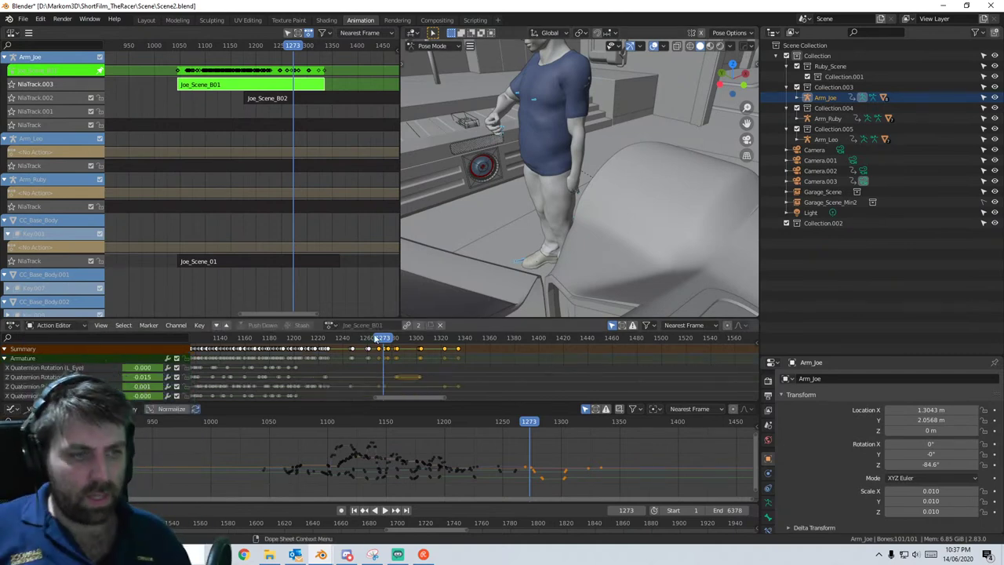
{"action": "right_click", "coordinate": [387, 354]}
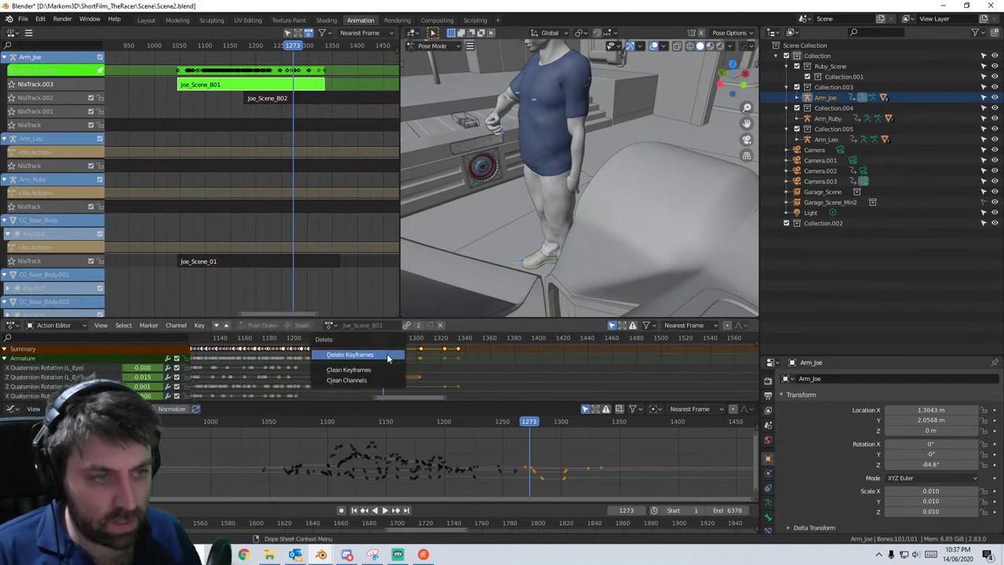
{"action": "key", "text": "Escape"}
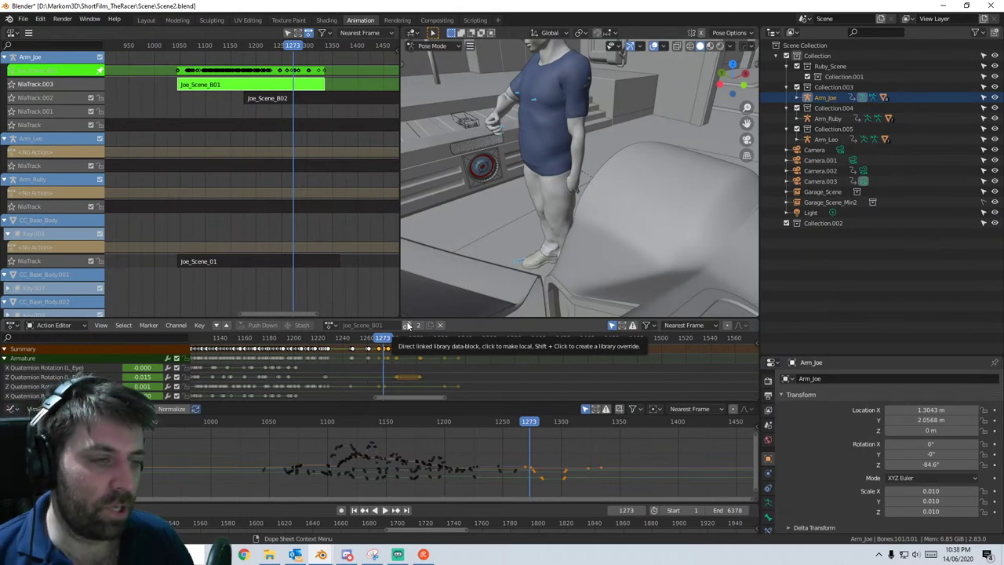
- Switch to the Joe_Scene2_Face.blend window, select the first character's armature in the row, and put it in Pose Mode
{"action": "mouse_move", "coordinate": [321, 554]}
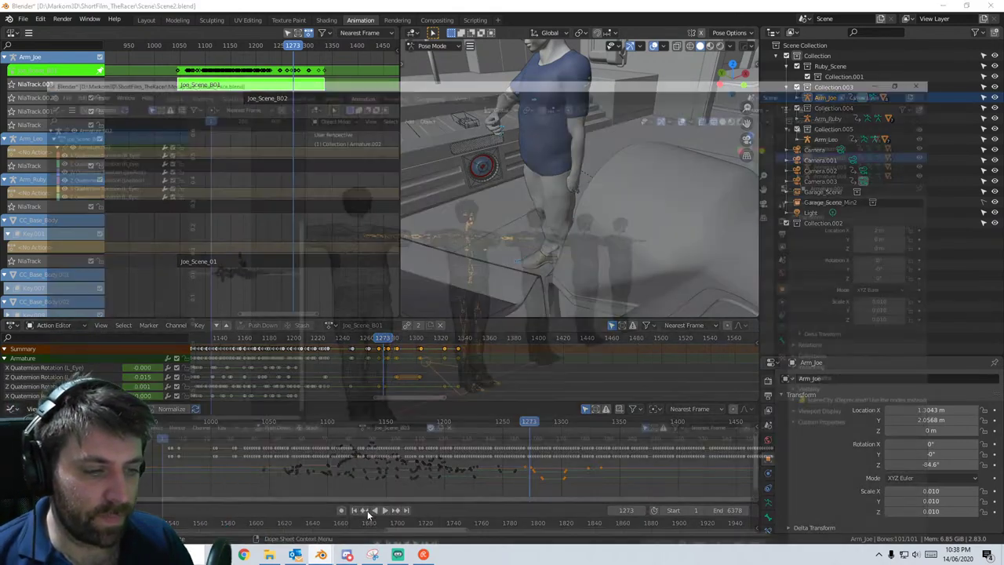
{"action": "left_click", "coordinate": [369, 513]}
{"action": "scroll", "coordinate": [442, 217], "scroll_direction": "down", "scroll_amount": 3}
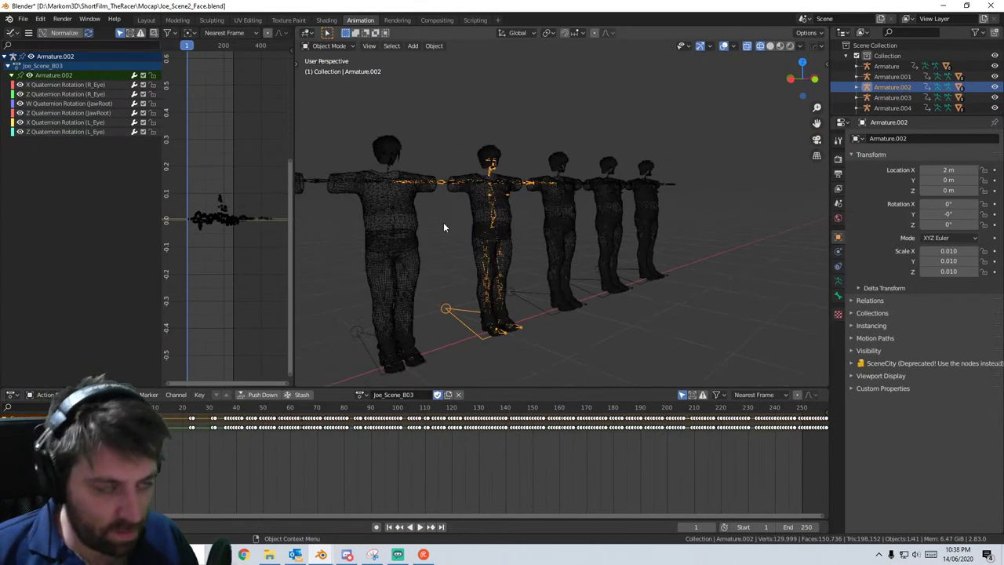
{"action": "middle_click_drag", "start_coordinate": [443, 222], "coordinate": [420, 196]}
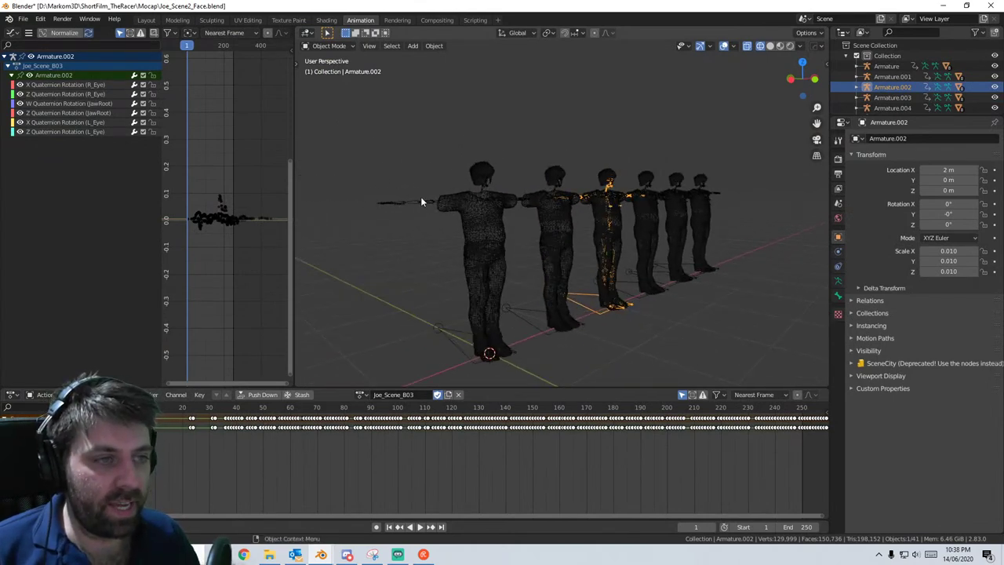
{"action": "left_click", "coordinate": [424, 198]}
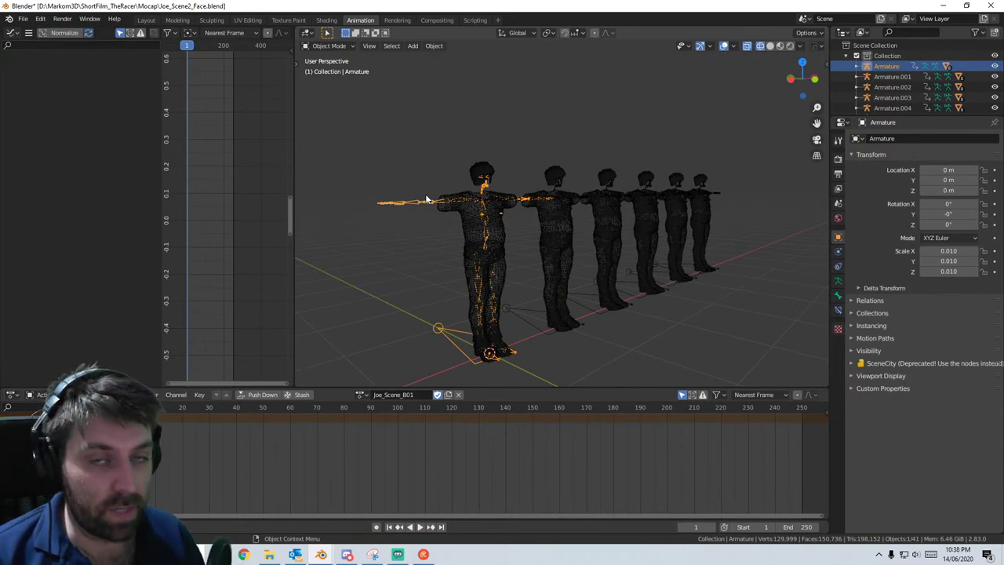
{"action": "scroll", "coordinate": [423, 195], "scroll_direction": "up", "scroll_amount": 3}
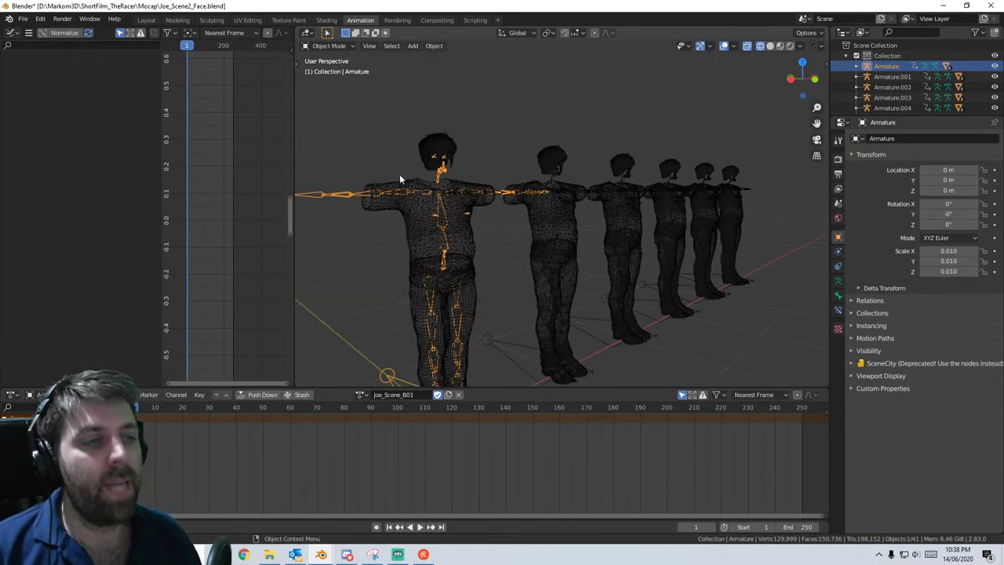
{"action": "middle_click_drag", "start_coordinate": [412, 179], "coordinate": [456, 178]}
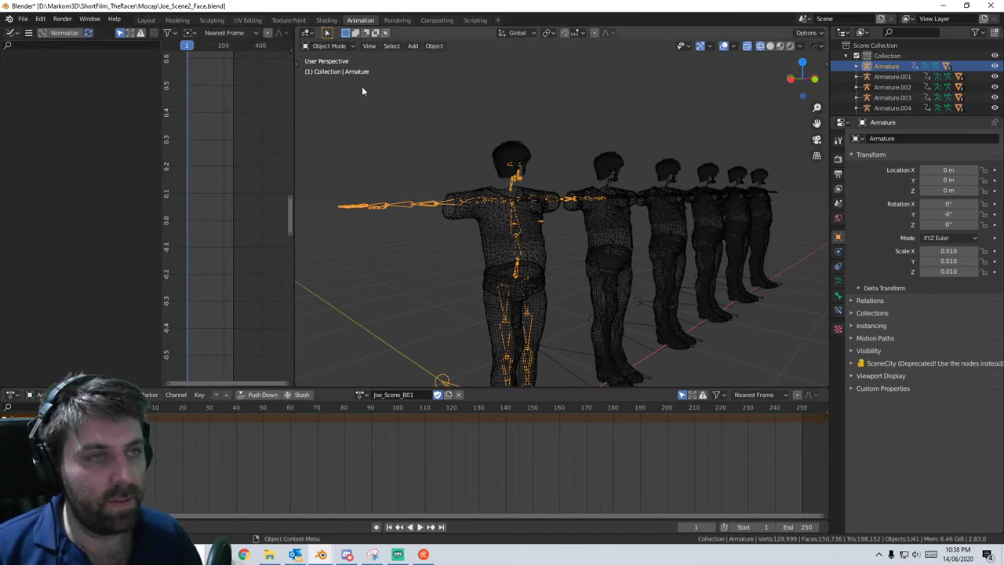
{"action": "left_click", "coordinate": [343, 46]}
{"action": "left_click", "coordinate": [337, 82]}
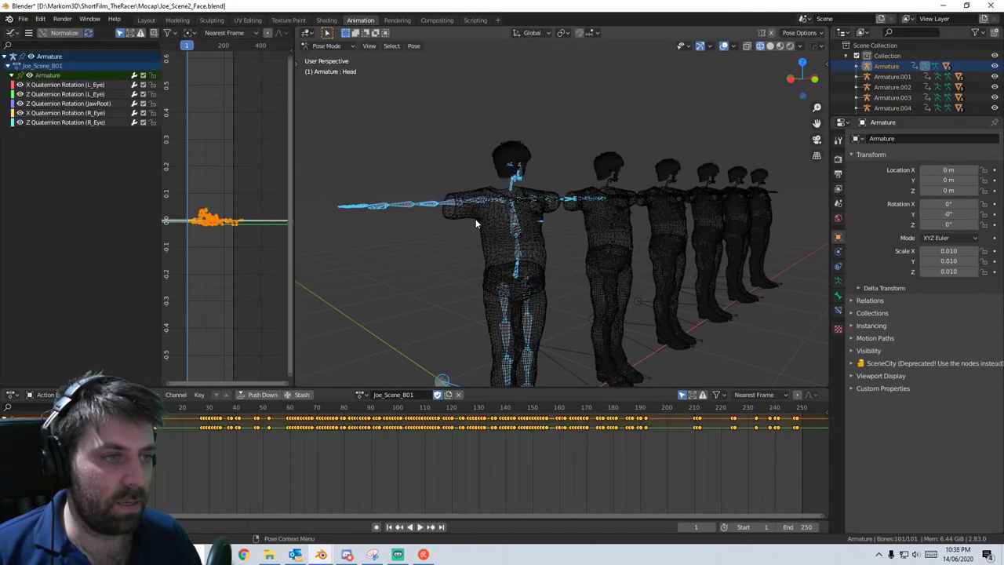
- Delete all keyframes of the source Joe_Scene_B01 action from about frame 210 onward
{"action": "middle_click_drag", "start_coordinate": [672, 442], "coordinate": [461, 452]}
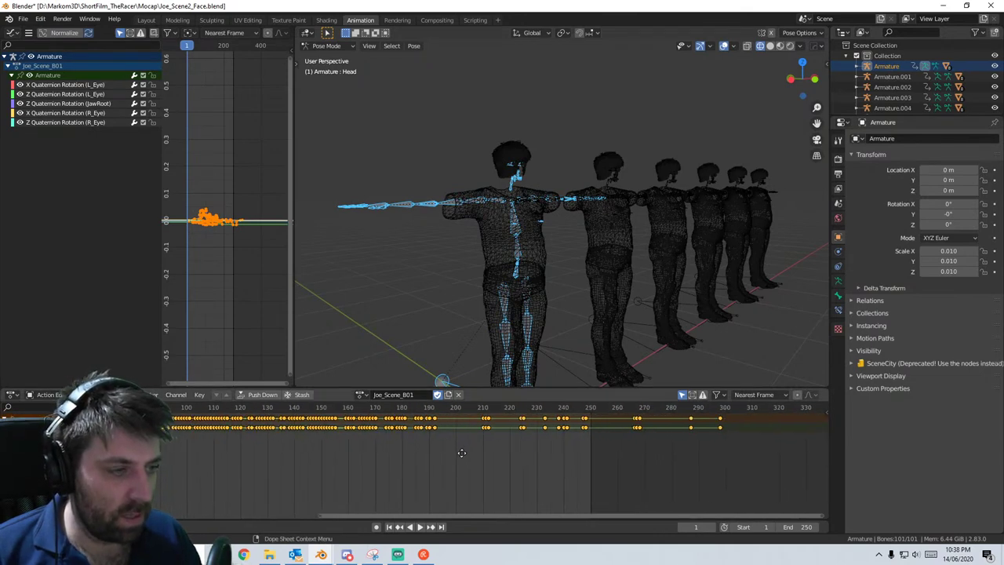
{"action": "left_click", "coordinate": [480, 433]}
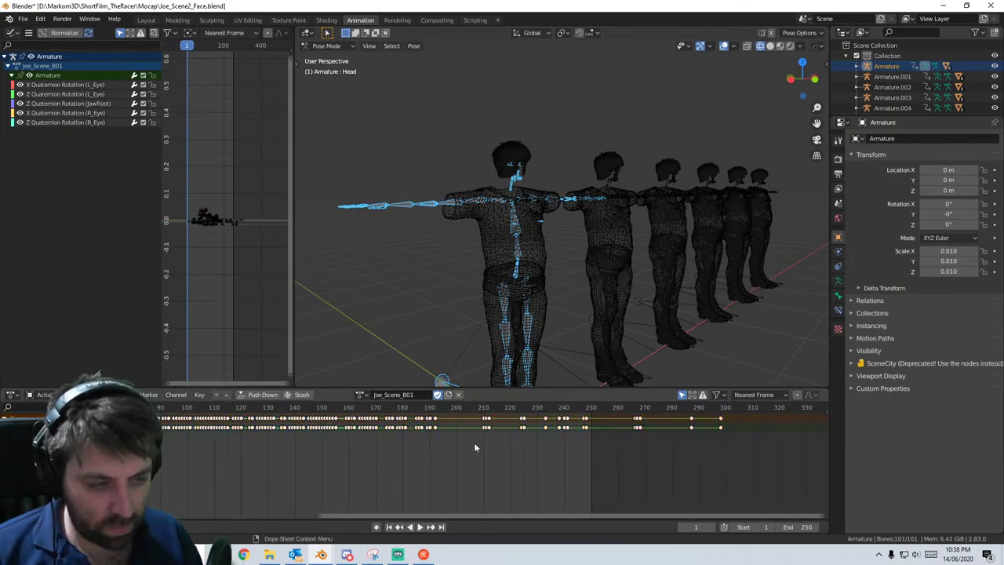
{"action": "left_click_drag", "start_coordinate": [474, 442], "coordinate": [740, 411]}
{"action": "key", "text": "x"}
{"action": "left_click", "coordinate": [730, 411]}
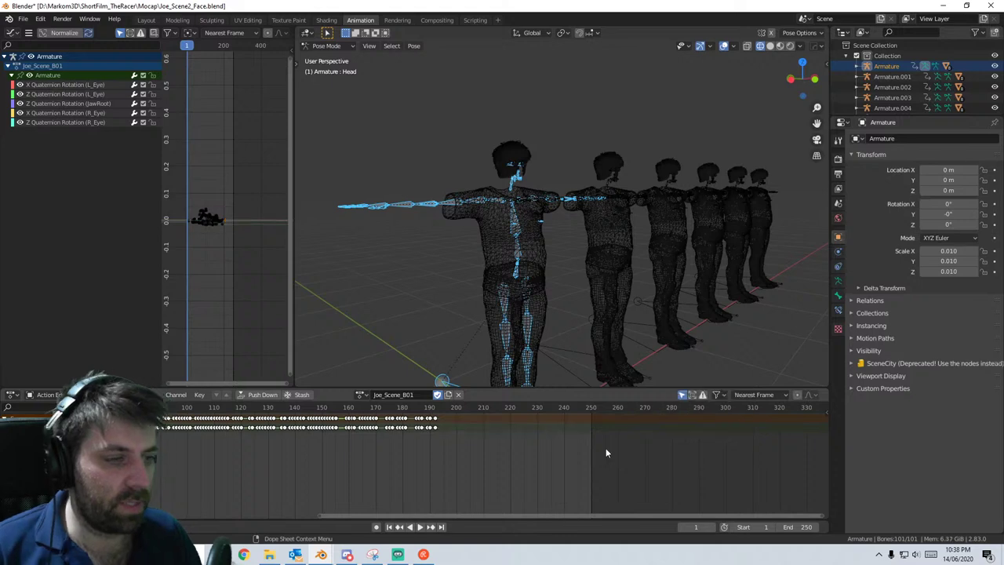
- Close the Outlook window and save Joe_Scene2_Face.blend
{"action": "left_click", "coordinate": [295, 554]}
{"action": "left_click", "coordinate": [320, 554]}
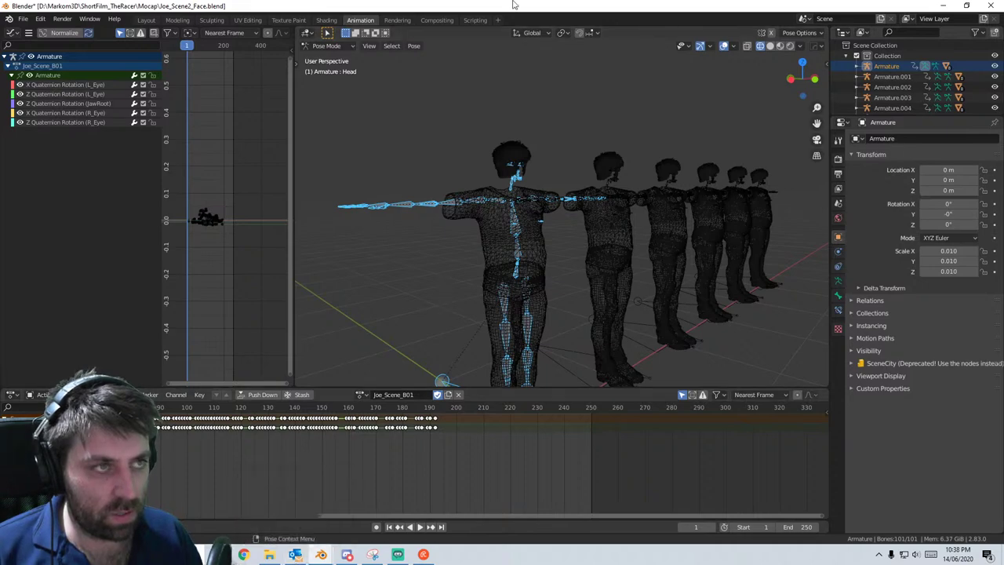
{"action": "right_click", "coordinate": [299, 559]}
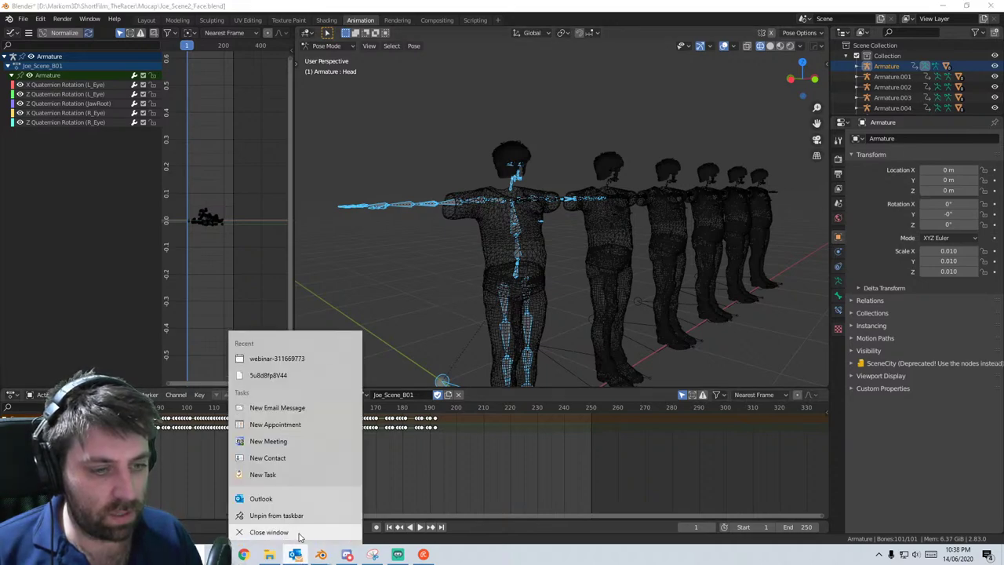
{"action": "left_click", "coordinate": [300, 534]}
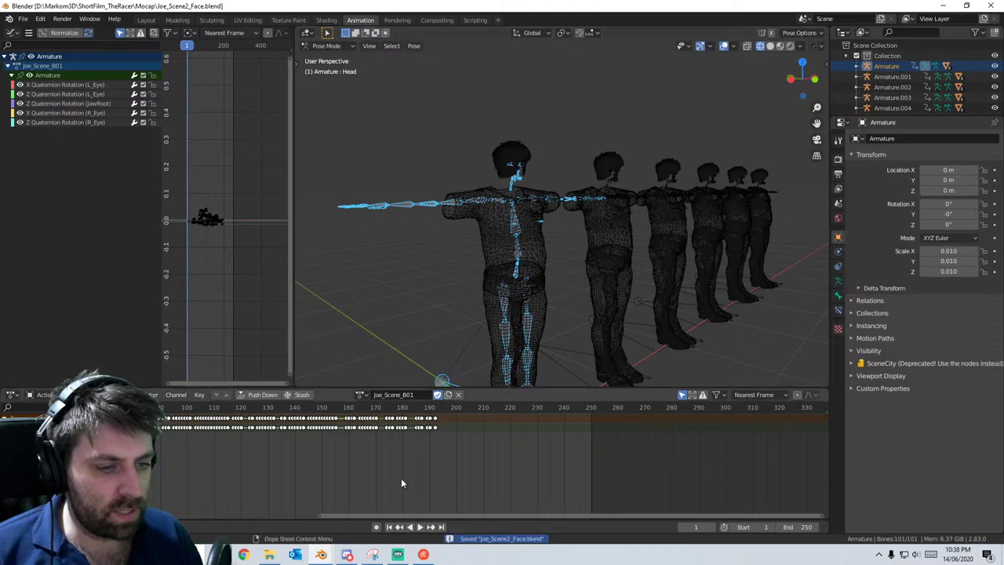
- Switch back to the Scene2.blend window, save the file, and exit tweak mode on the Joe_Scene_B01 strip
{"action": "mouse_move", "coordinate": [320, 554]}
{"action": "left_click", "coordinate": [361, 519]}
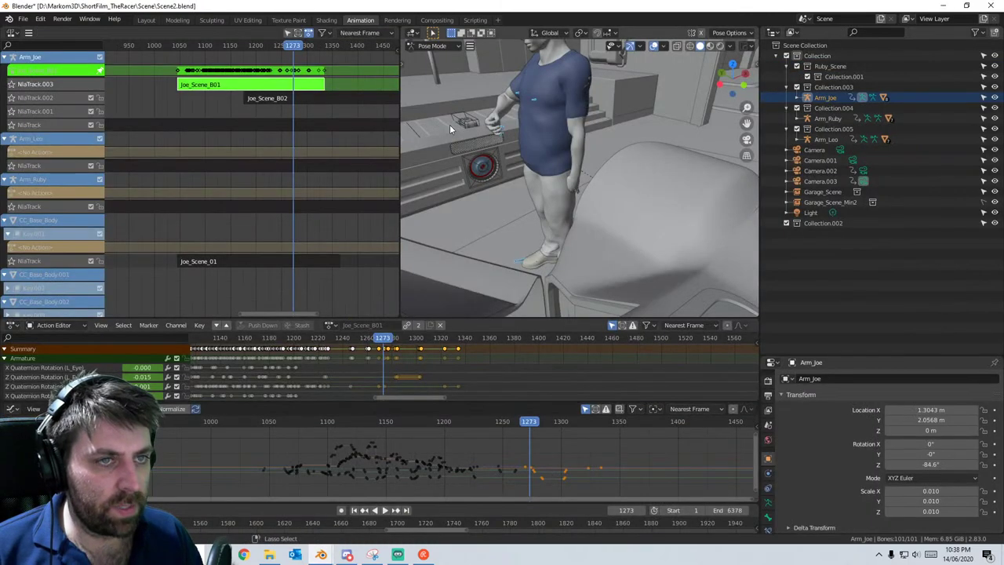
{"action": "key", "text": "ctrl+s"}
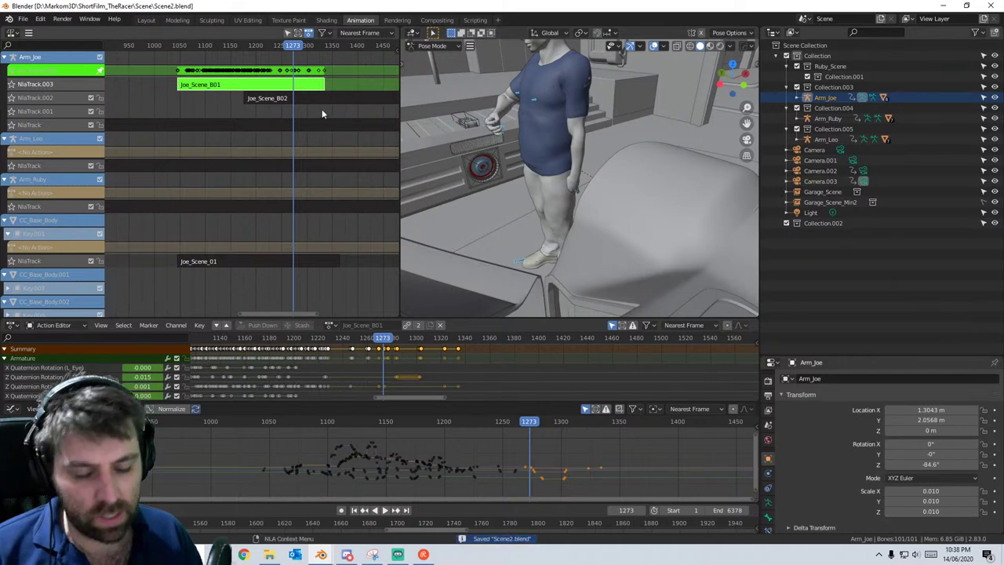
{"action": "key", "text": "Tab"}
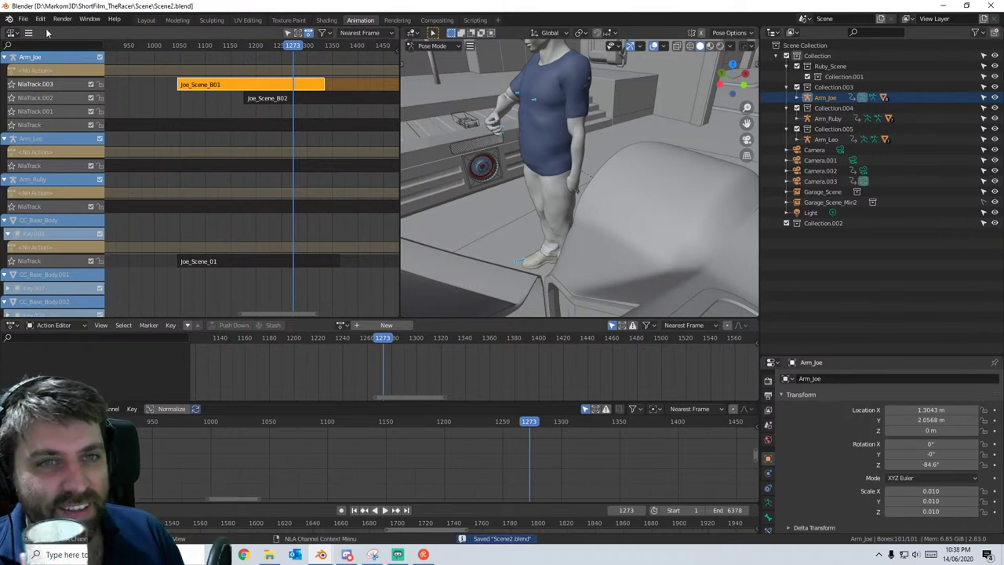
- Try to reopen Scene2.blend from the recent files, and close its unresponsive window
{"action": "left_click", "coordinate": [24, 19]}
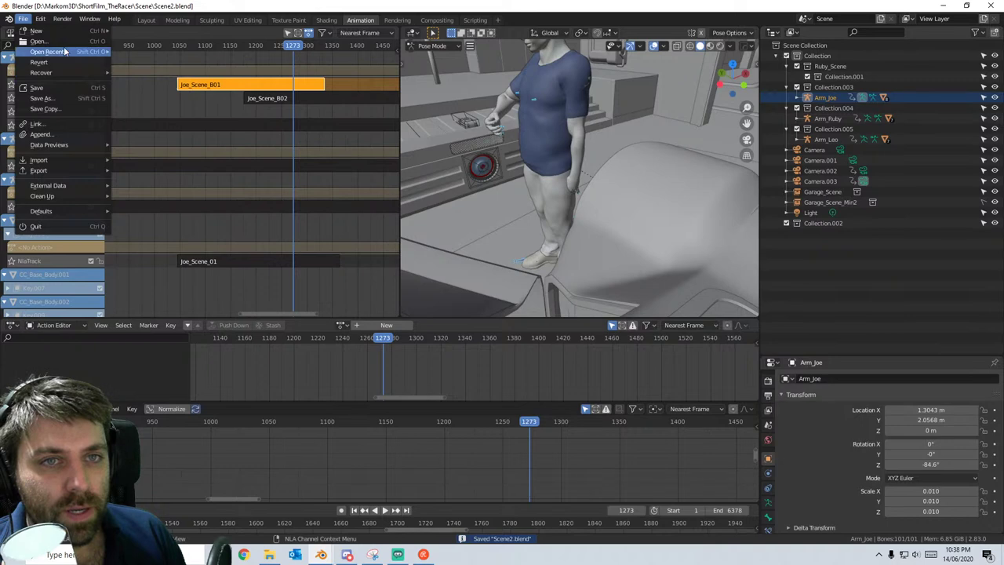
{"action": "mouse_move", "coordinate": [68, 52]}
{"action": "left_click", "coordinate": [170, 51]}
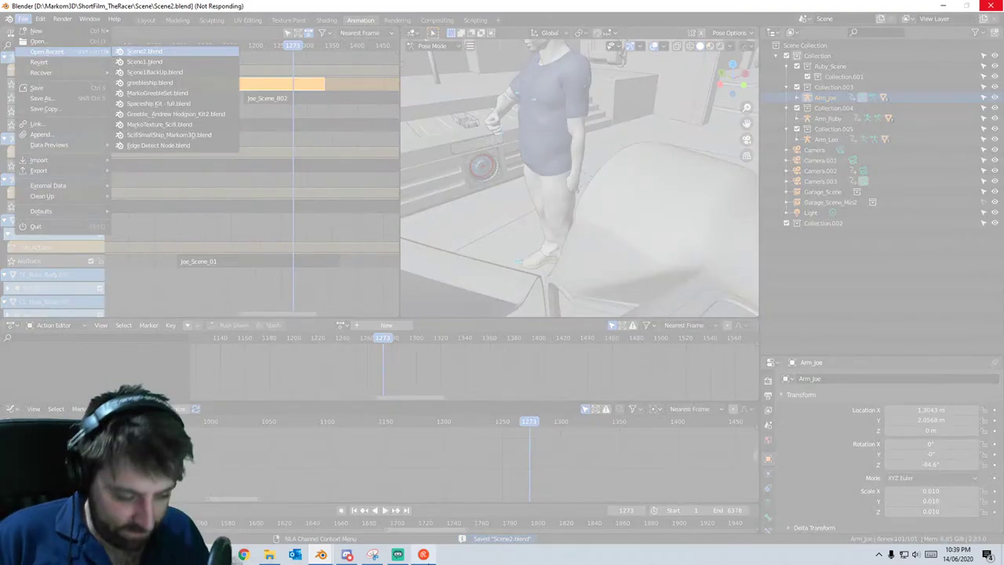
{"action": "mouse_move", "coordinate": [321, 555]}
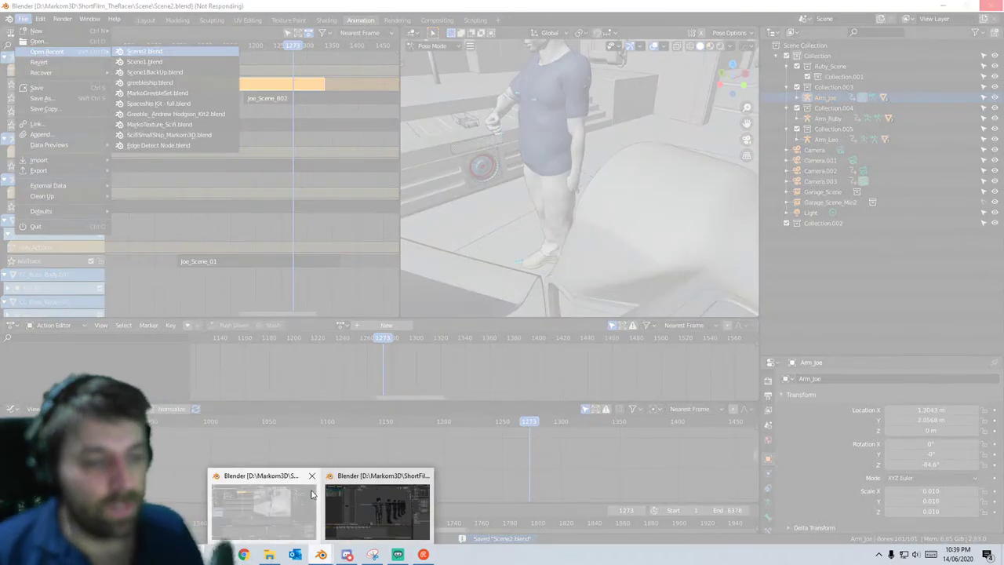
{"action": "left_click", "coordinate": [312, 476]}
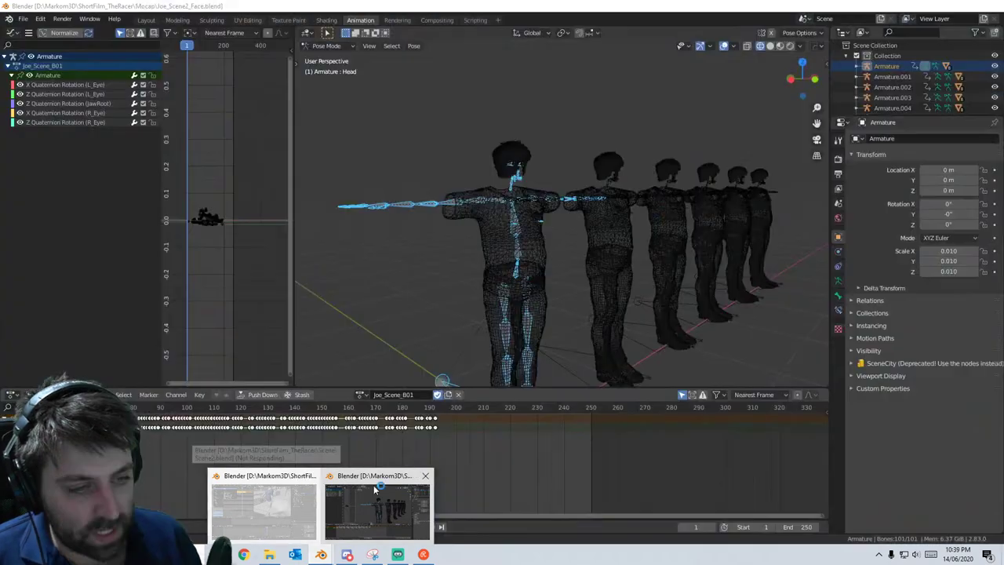
- Force-close the unresponsive Scene2.blend window and open the recent file greebleship.blend
{"action": "left_click", "coordinate": [466, 285]}
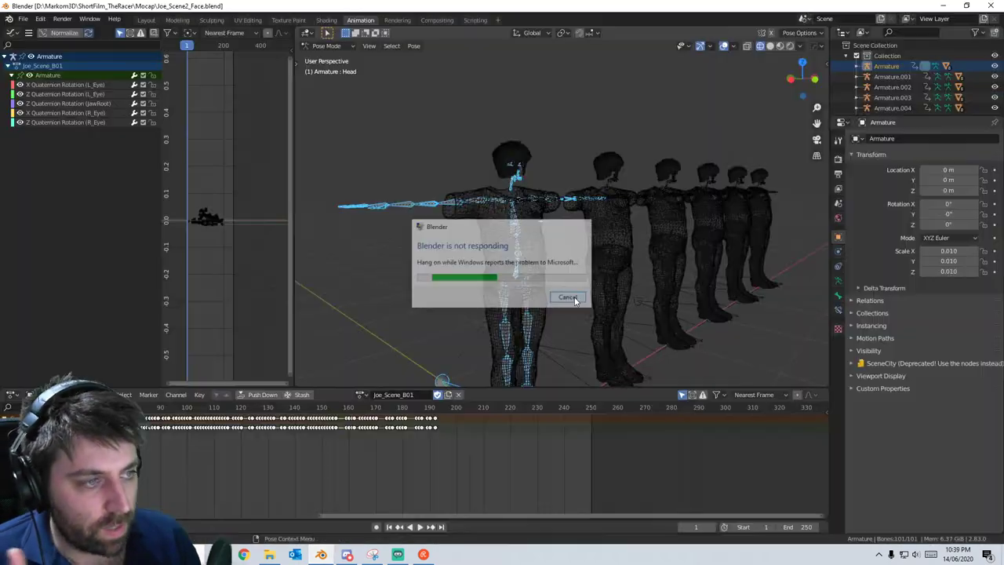
{"action": "right_click", "coordinate": [329, 555]}
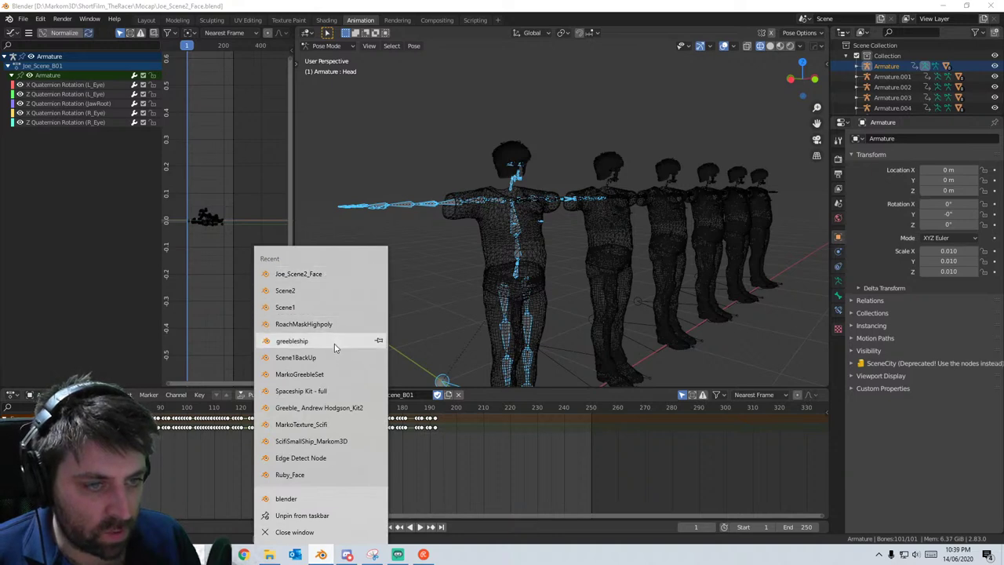
{"action": "left_click", "coordinate": [335, 345]}
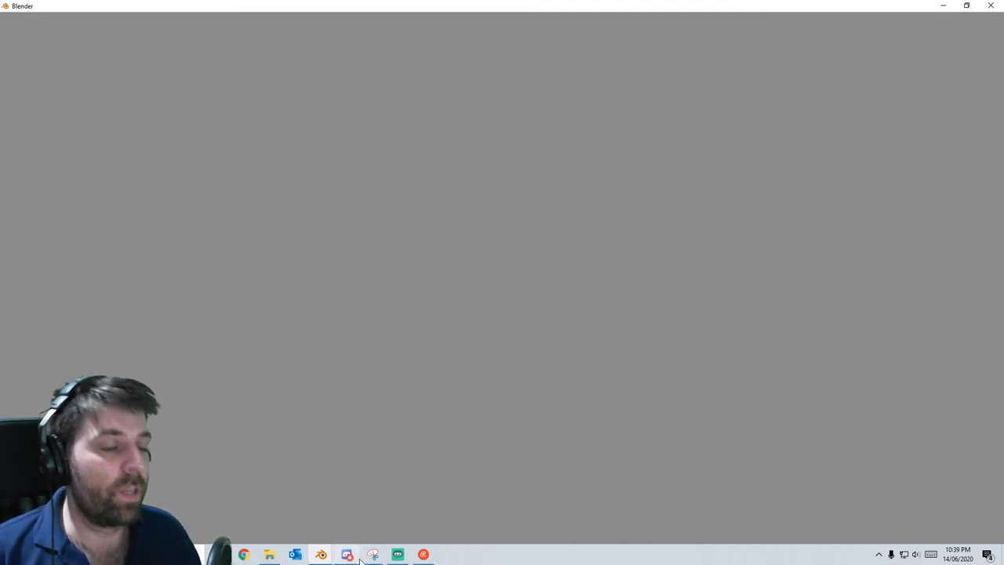
{"action": "mouse_move", "coordinate": [358, 557]}
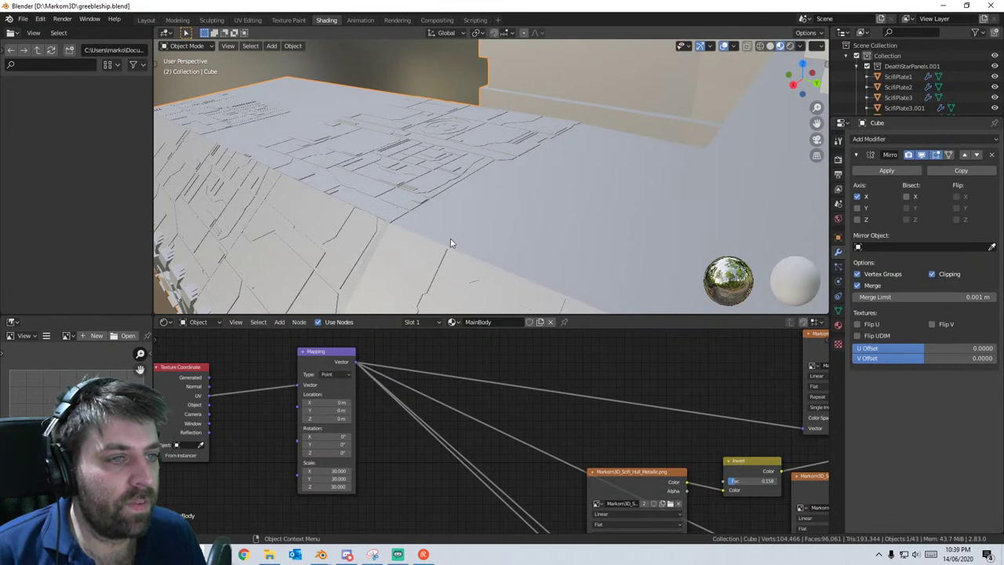
- Display the ship in rendered shading and examine its hull plating and the greebles along both sides
{"action": "scroll", "coordinate": [449, 245], "scroll_direction": "down", "scroll_amount": 8}
{"action": "middle_click_drag", "start_coordinate": [449, 245], "coordinate": [580, 188]}
{"action": "scroll", "coordinate": [554, 238], "scroll_direction": "up", "scroll_amount": 4}
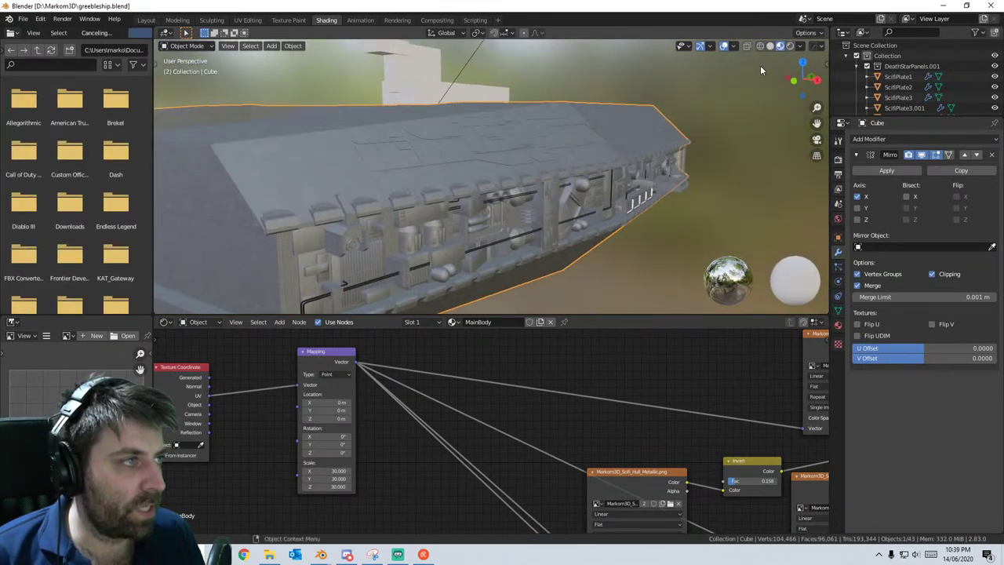
{"action": "left_click", "coordinate": [789, 45]}
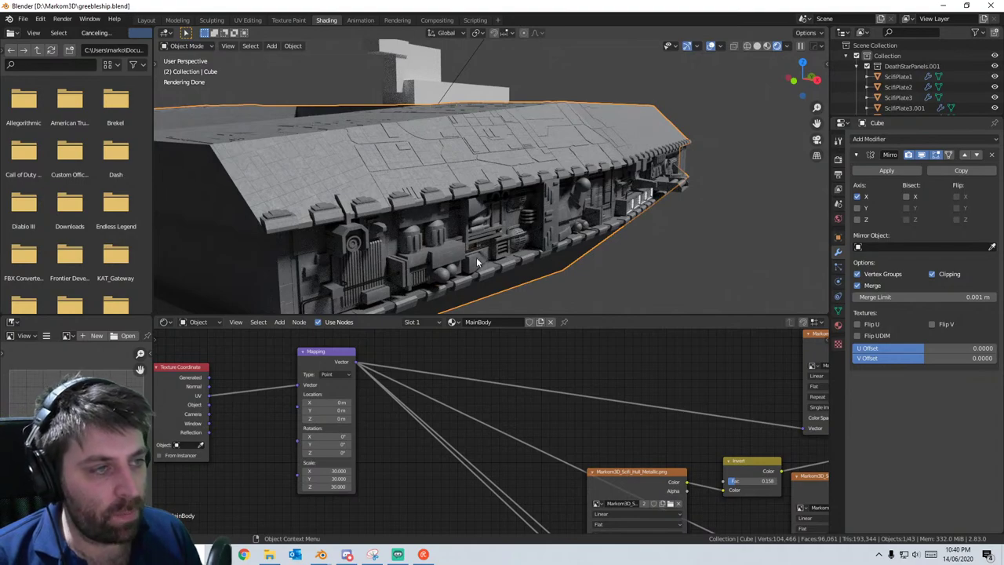
{"action": "scroll", "coordinate": [650, 198], "scroll_direction": "up", "scroll_amount": 6}
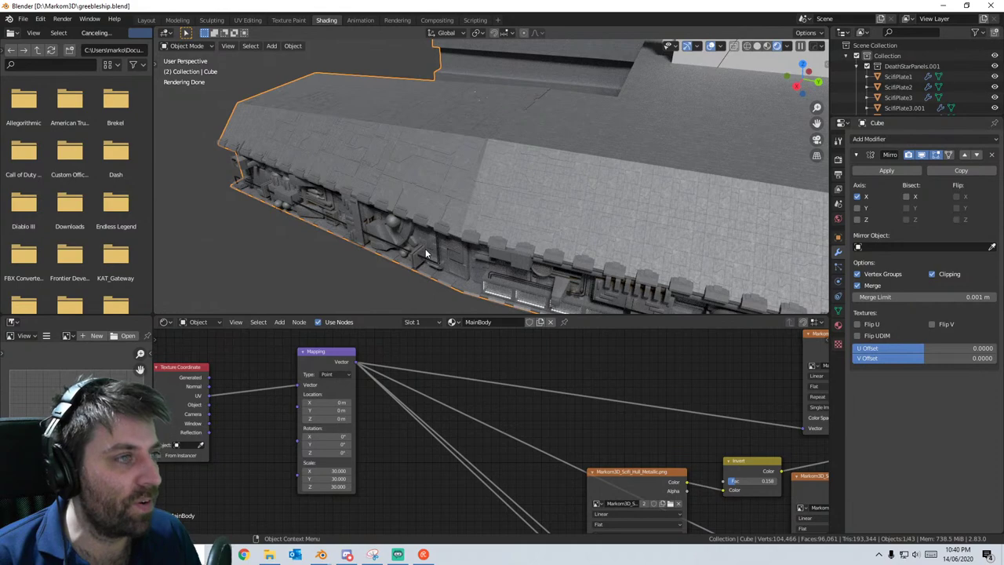
{"action": "middle_click_drag", "start_coordinate": [455, 233], "coordinate": [465, 232]}
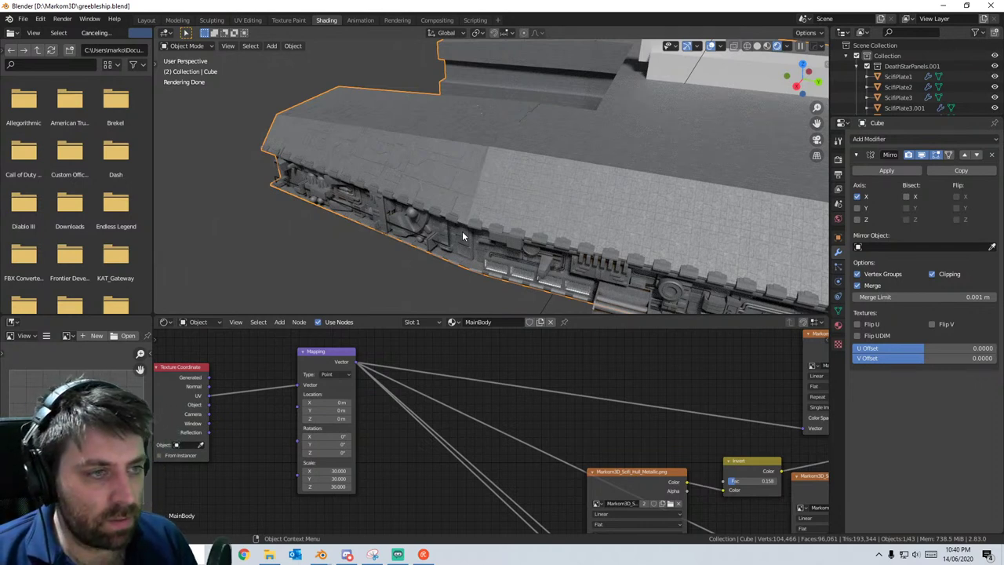
- Switch to the Joe_Scene2_Face.blend window and put the armature in Object Mode
{"action": "mouse_move", "coordinate": [329, 556]}
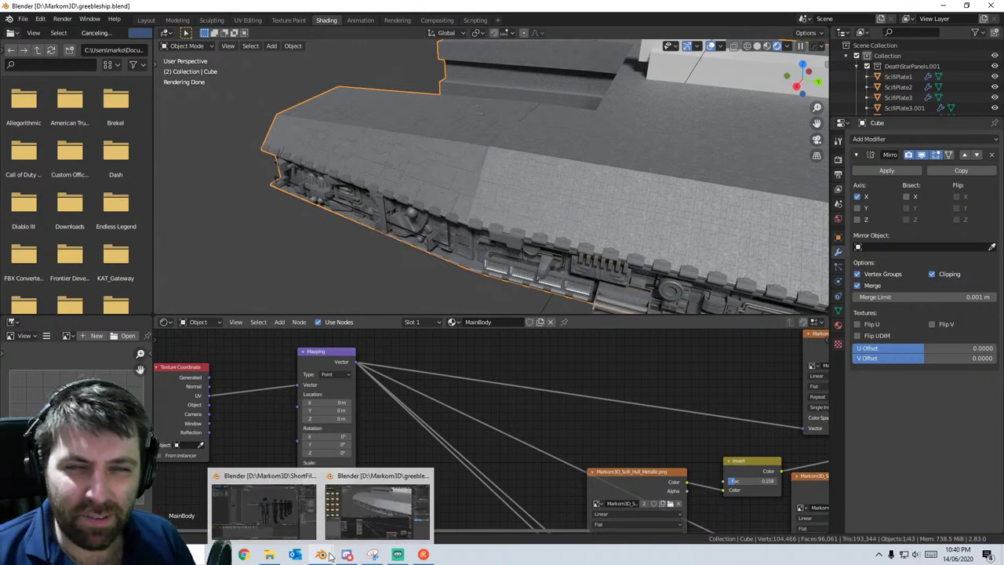
{"action": "left_click", "coordinate": [264, 508]}
{"action": "left_click", "coordinate": [343, 48]}
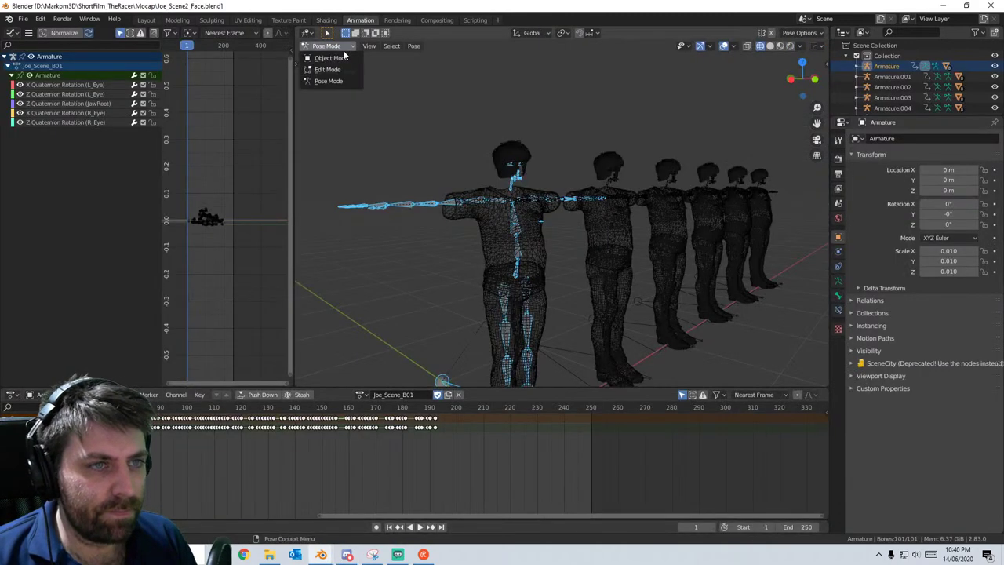
{"action": "left_click", "coordinate": [344, 59]}
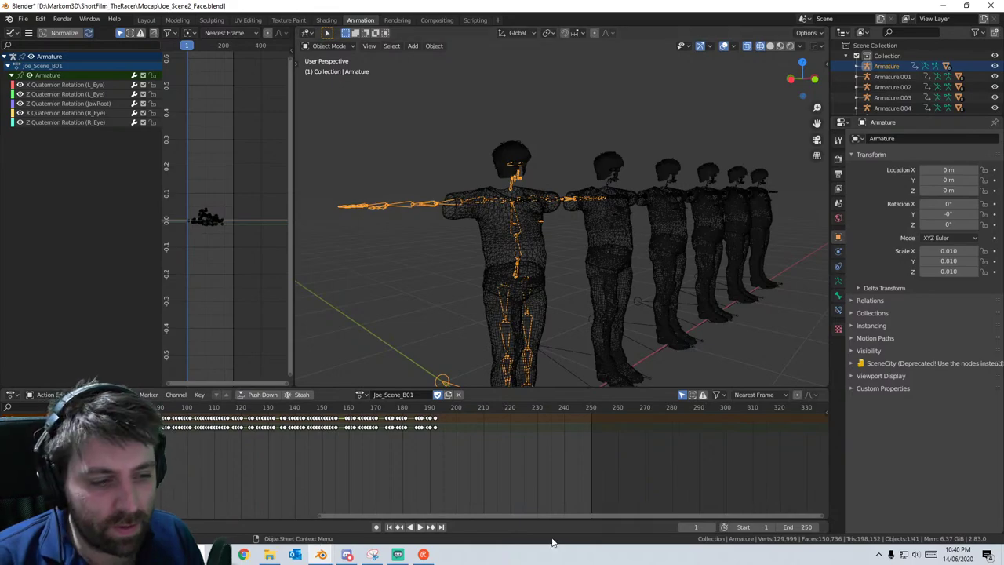
- Return to the greebleship.blend window and examine the ship's overall shape and its greebled sides
{"action": "mouse_move", "coordinate": [321, 554]}
{"action": "left_click", "coordinate": [351, 518]}
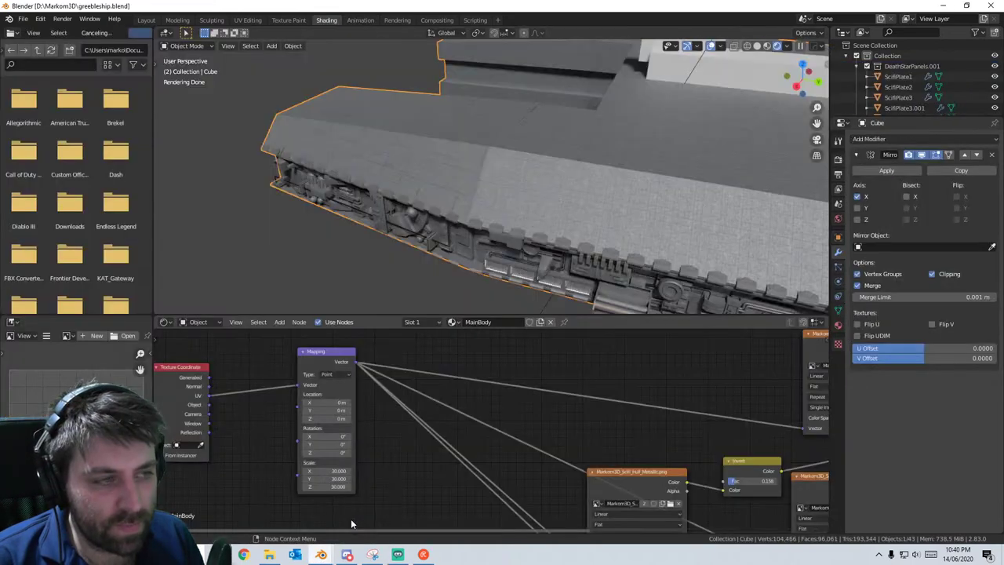
{"action": "scroll", "coordinate": [551, 202], "scroll_direction": "down", "scroll_amount": 3}
{"action": "middle_click_drag", "start_coordinate": [551, 202], "coordinate": [576, 194]}
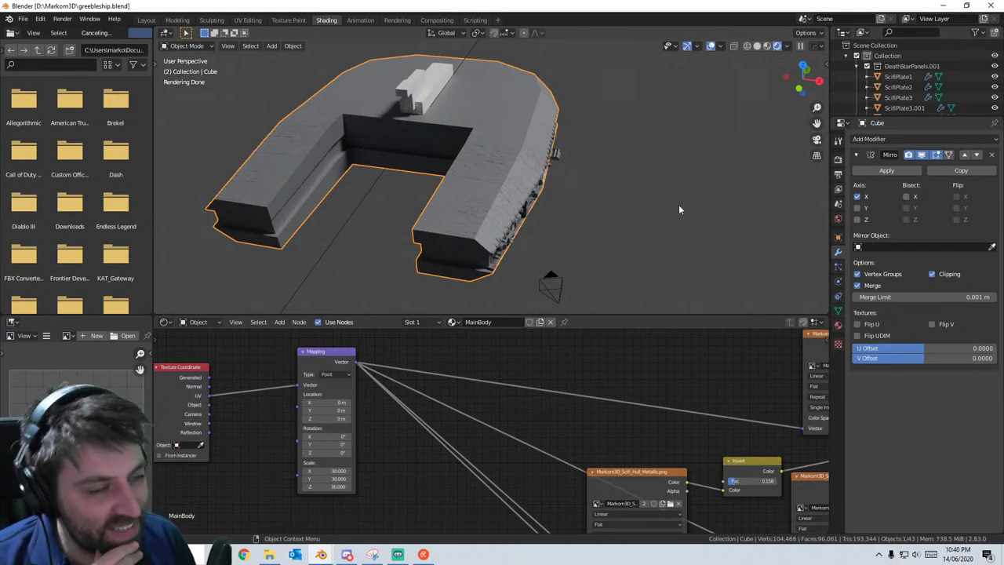
{"action": "mouse_move", "coordinate": [676, 206]}
{"action": "middle_mouse_down"}
{"action": "mouse_move", "coordinate": [634, 196]}
{"action": "mouse_move", "coordinate": [625, 207]}
{"action": "middle_mouse_up"}
{"action": "scroll", "coordinate": [626, 226], "scroll_direction": "up", "scroll_amount": 3}
{"action": "scroll", "coordinate": [625, 210], "scroll_direction": "up", "scroll_amount": 2}
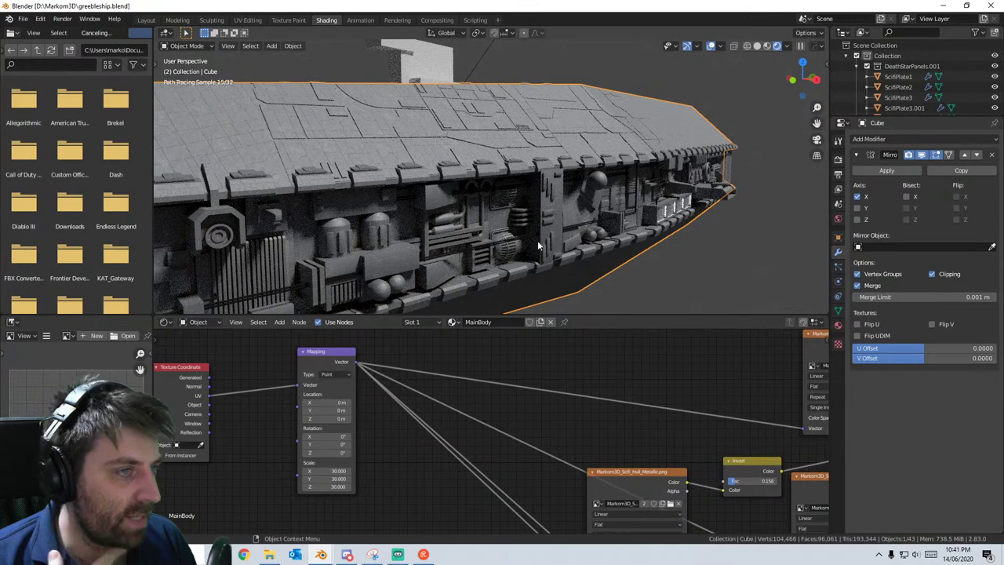
{"action": "mouse_move", "coordinate": [537, 240]}
{"action": "middle_mouse_down"}
{"action": "mouse_move", "coordinate": [641, 253]}
{"action": "mouse_move", "coordinate": [583, 259]}
{"action": "mouse_move", "coordinate": [615, 260]}
{"action": "middle_mouse_up"}
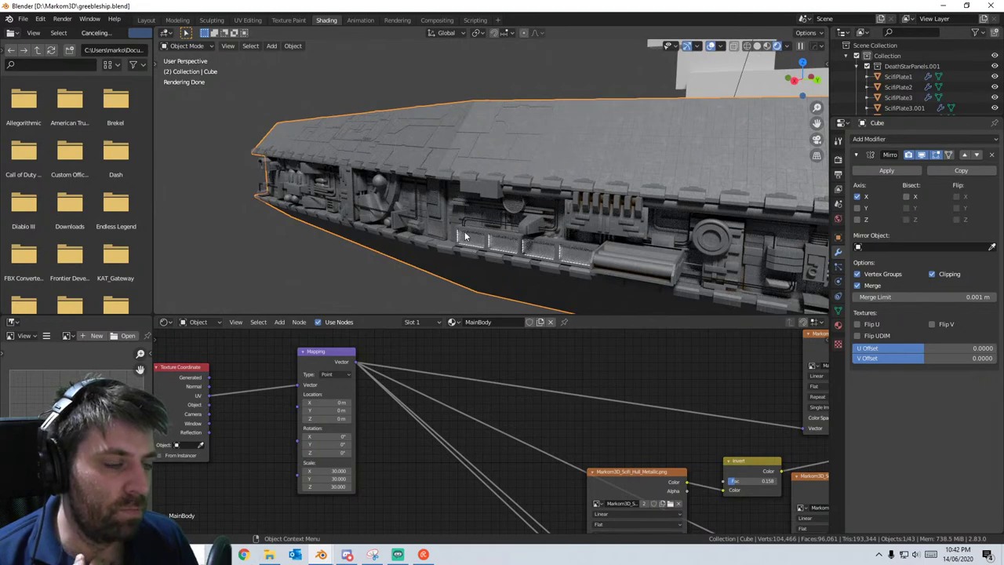
- Inspect the light strips around the recessed side panels up close, then review the whole side of the hull
{"action": "scroll", "coordinate": [492, 267], "scroll_direction": "up", "scroll_amount": 8}
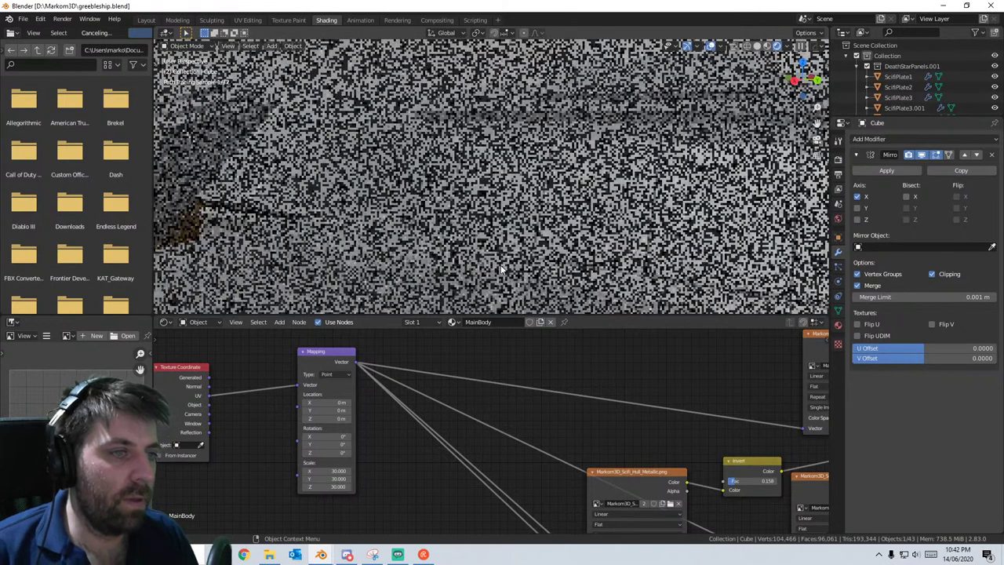
{"action": "middle_click_drag", "start_coordinate": [499, 264], "coordinate": [488, 195], "text": "shift"}
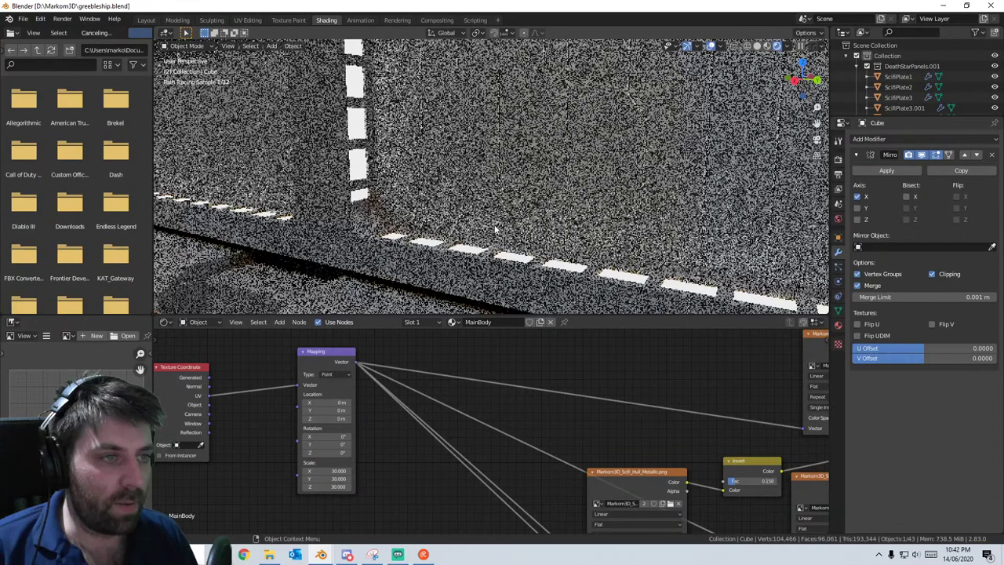
{"action": "middle_click_drag", "start_coordinate": [496, 244], "coordinate": [588, 100]}
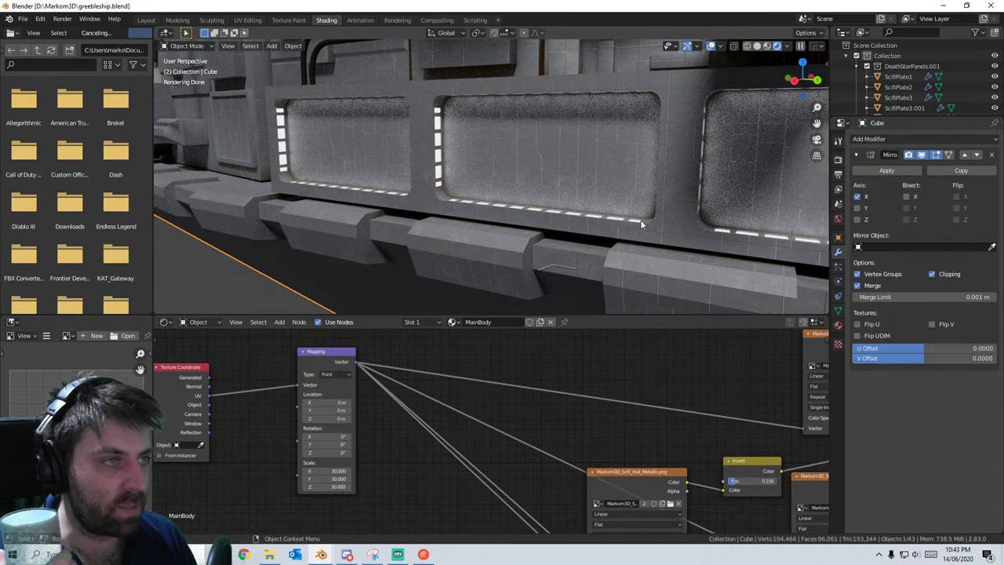
{"action": "scroll", "coordinate": [526, 248], "scroll_direction": "down", "scroll_amount": 10}
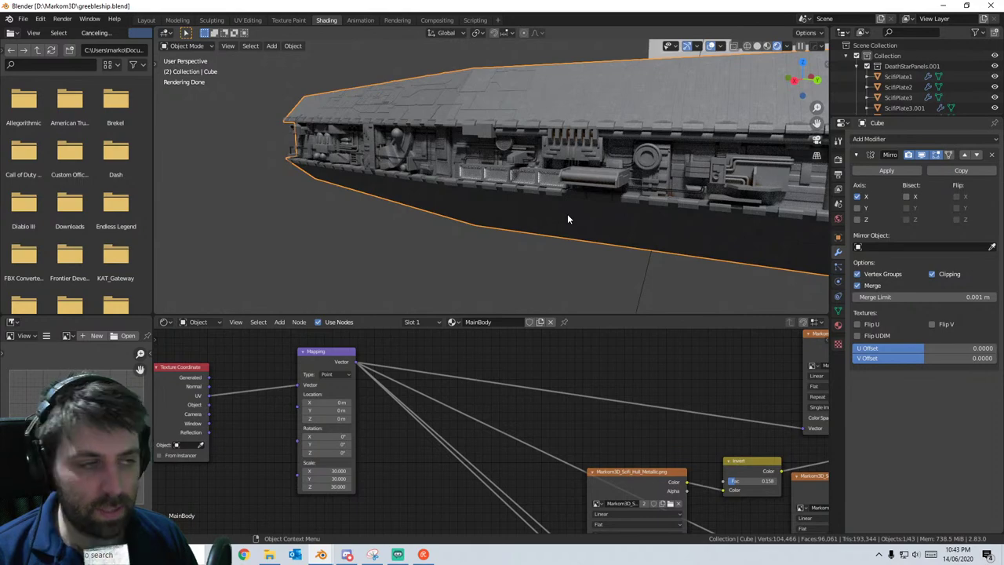
{"action": "middle_click_drag", "start_coordinate": [568, 219], "coordinate": [768, 221]}
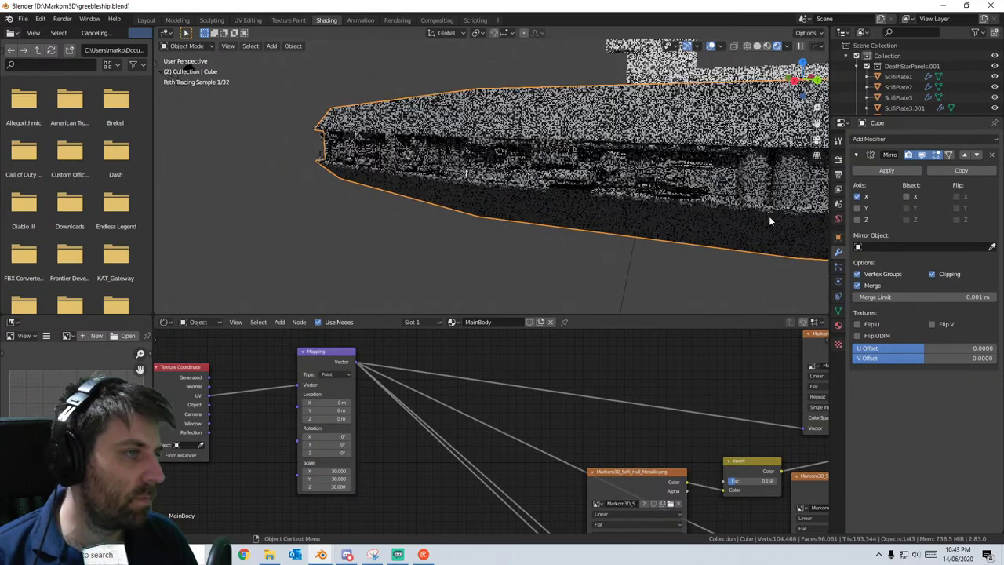